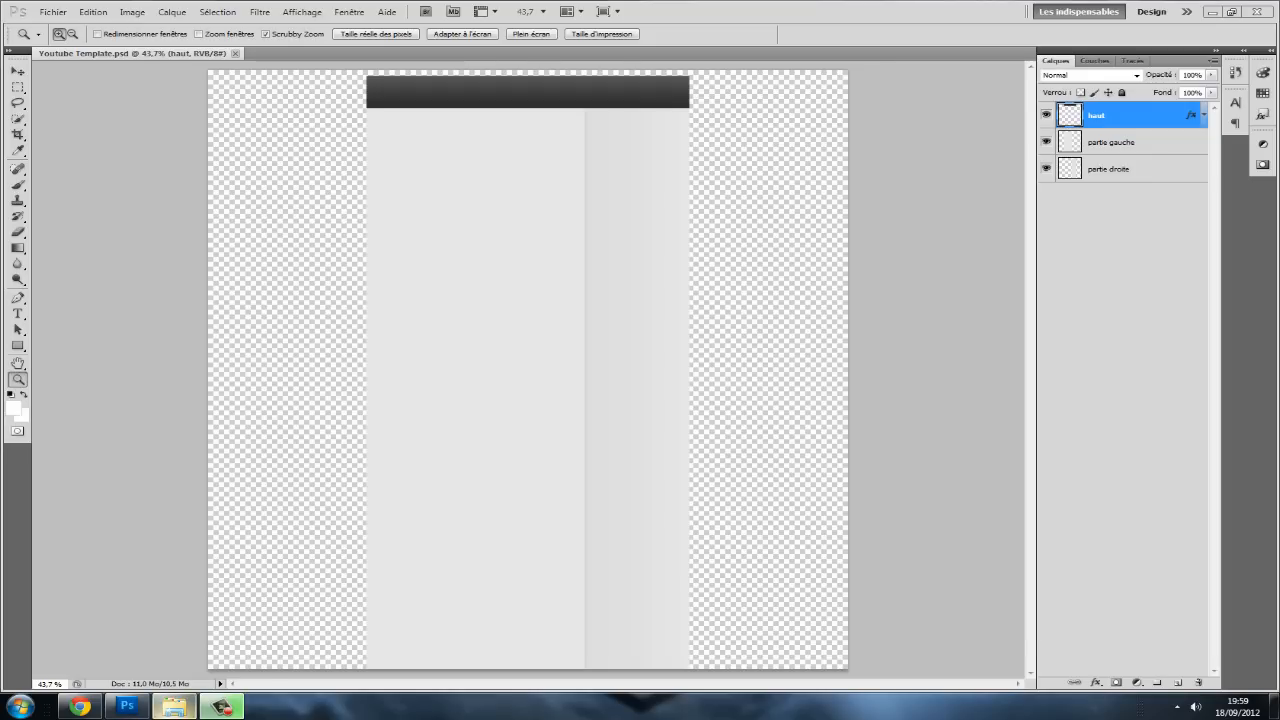
# - Browse the Pack GFX n°1 folder and its Templates Youtube subfolder to locate Youtube Template.psd
pyautogui.click(174, 706)
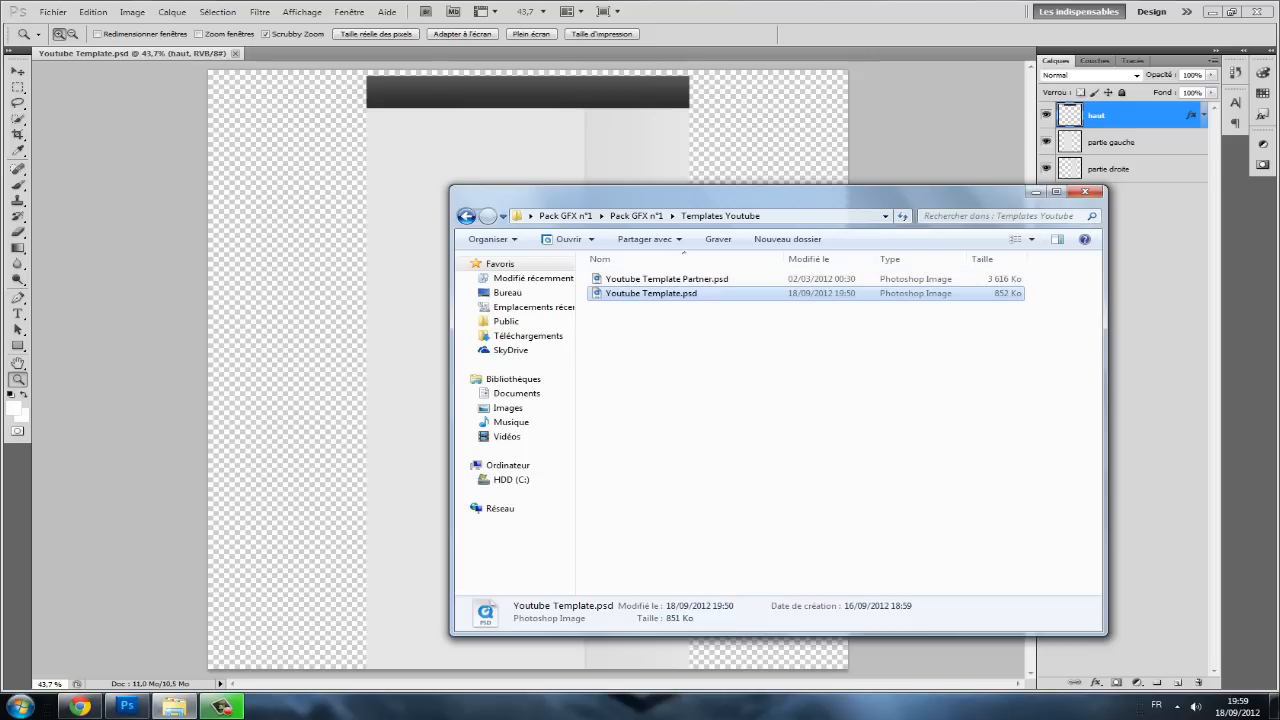
pyautogui.click(466, 216)
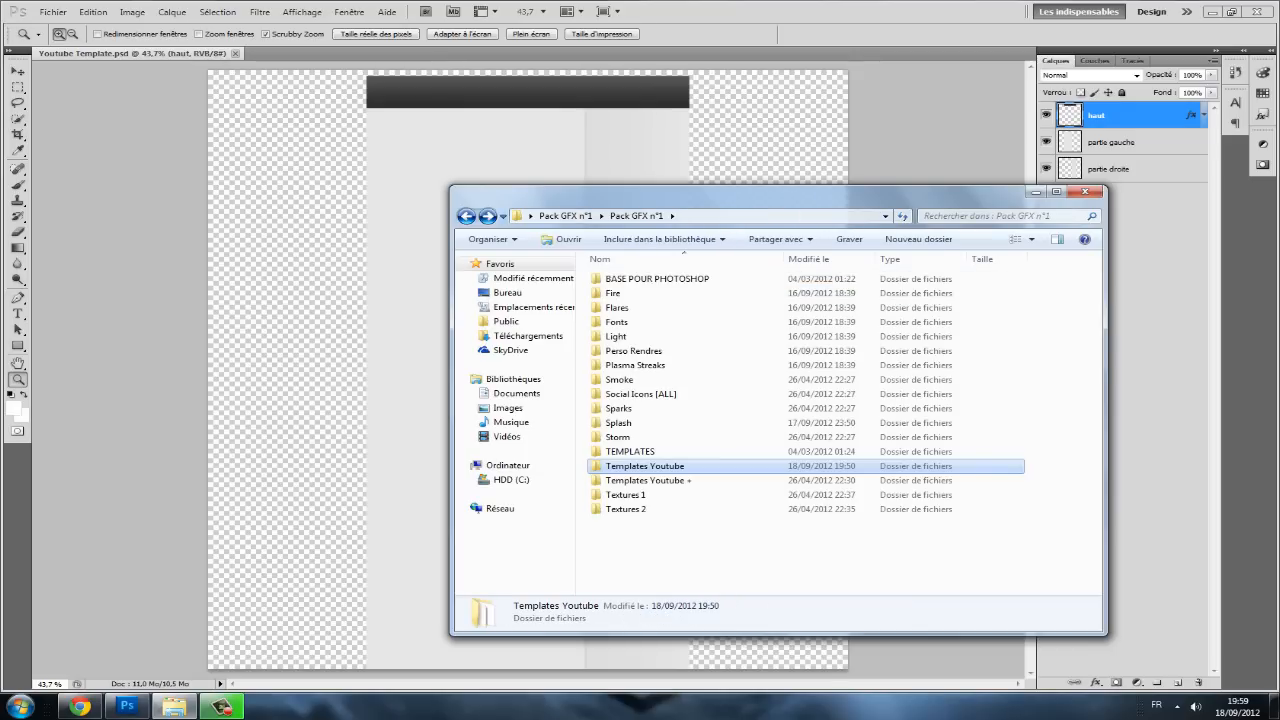
pyautogui.moveTo(451, 186); pyautogui.dragTo(535, 206)
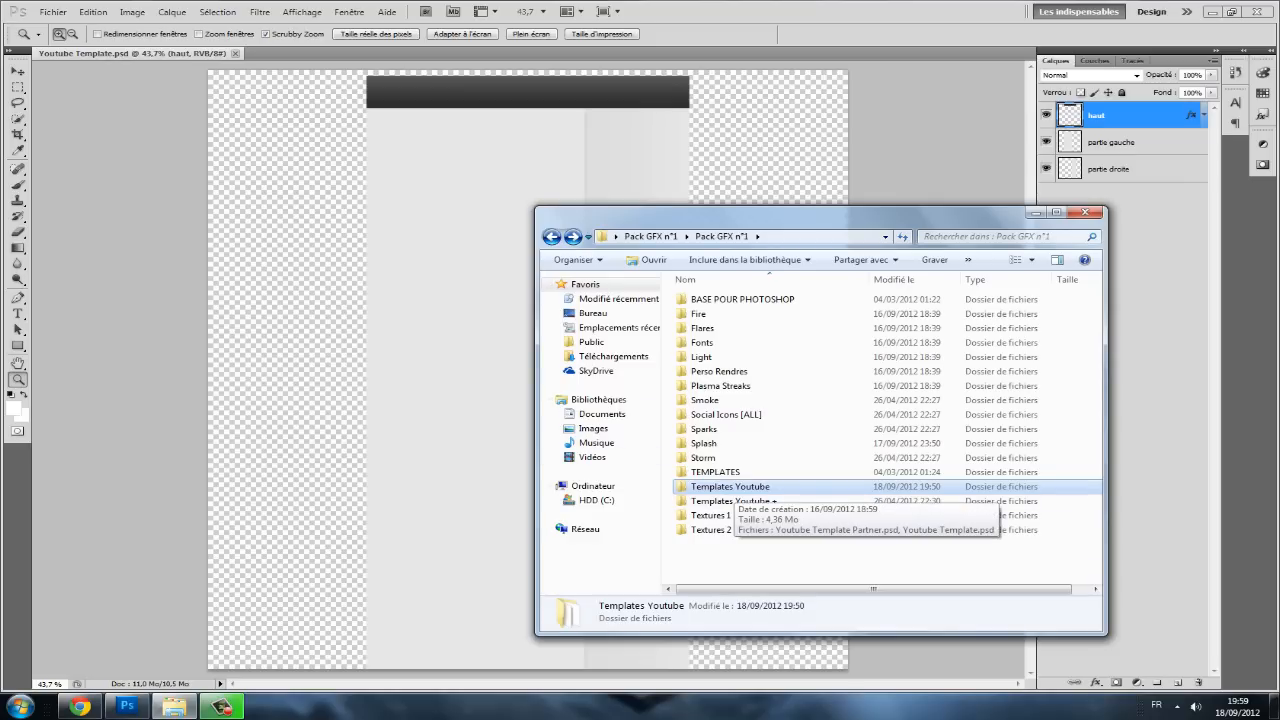
pyautogui.doubleClick(730, 487)
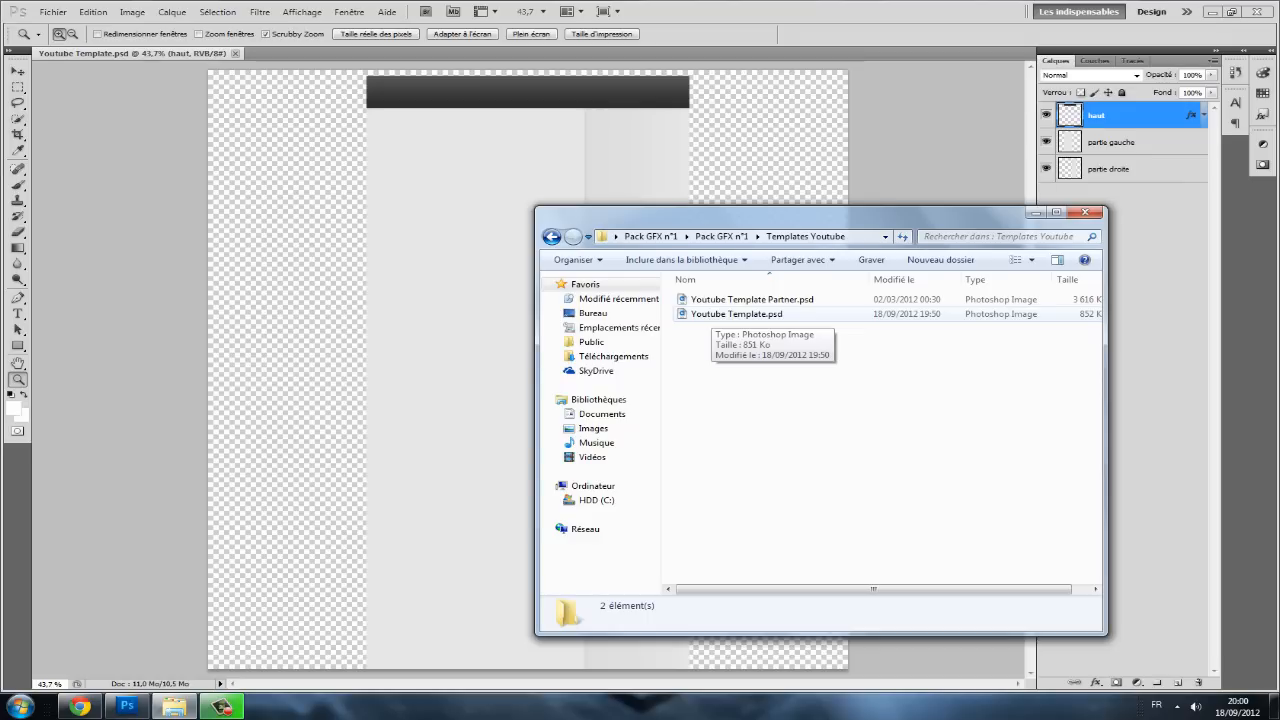
pyautogui.click(1035, 212)
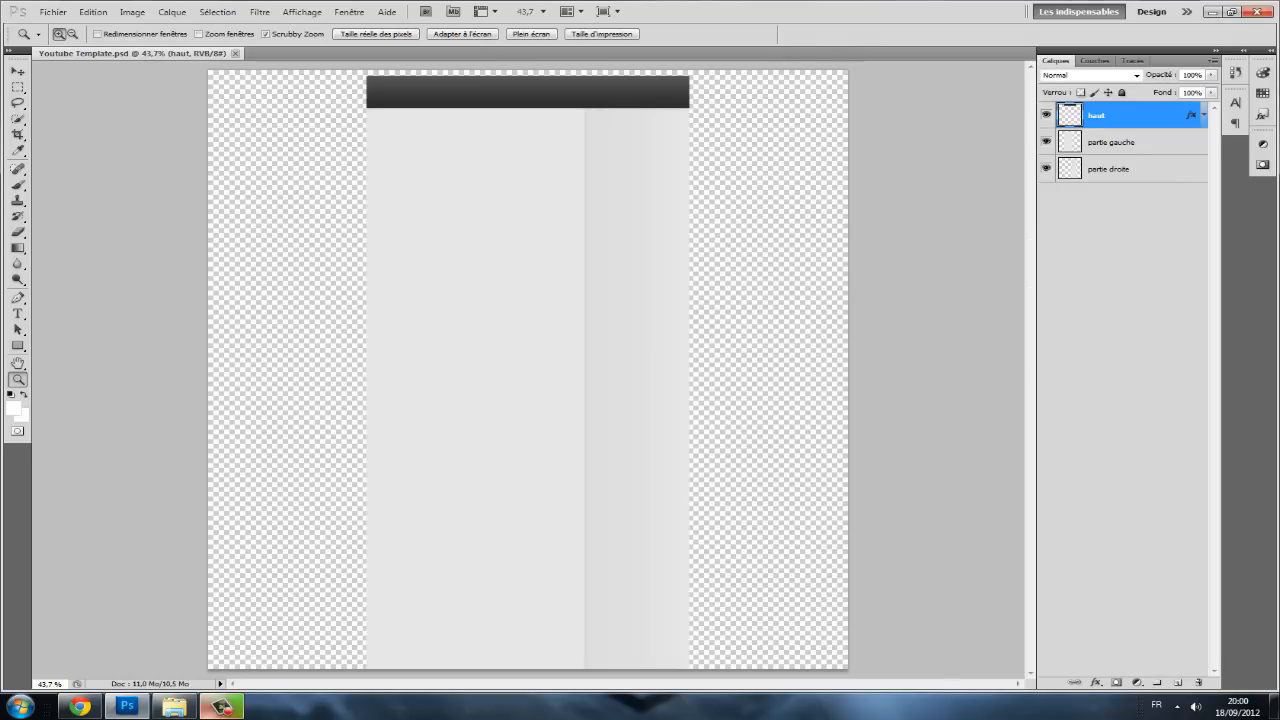
pyautogui.click(231, 706)
pyautogui.click(231, 706)
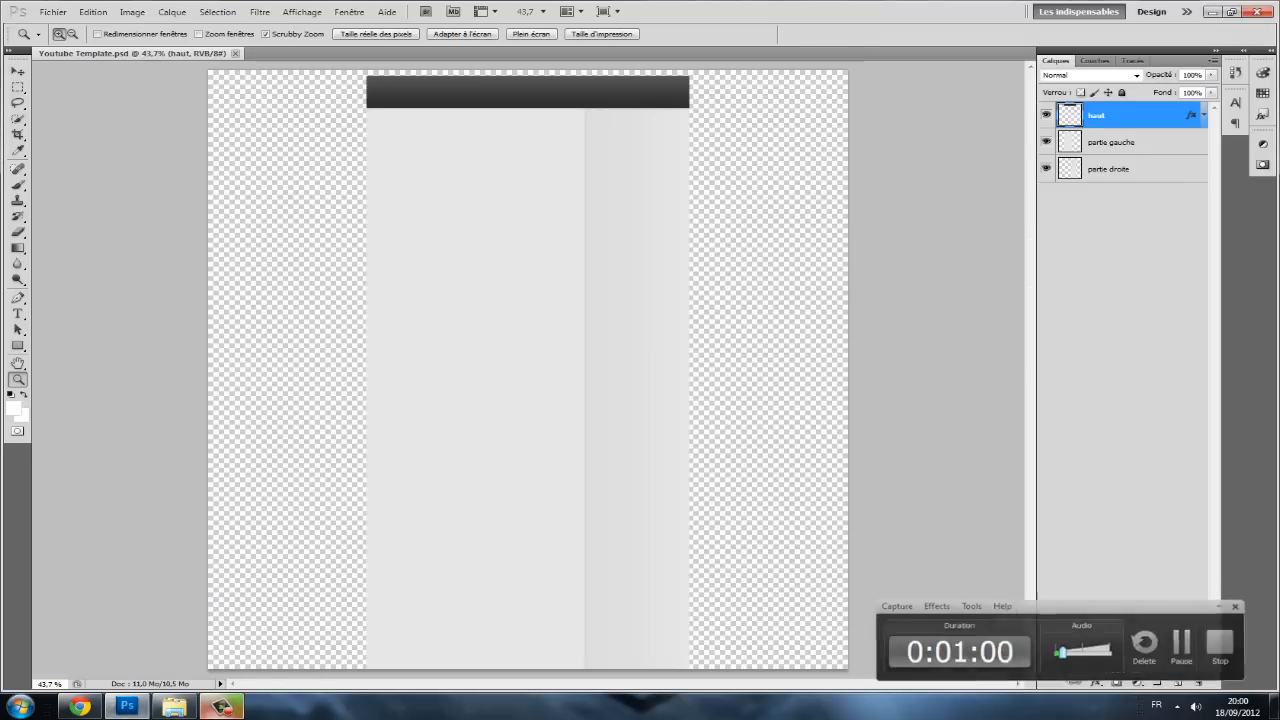
pyautogui.click(176, 706)
pyautogui.moveTo(760, 314); pyautogui.dragTo(774, 345)
pyautogui.click(53, 12)
pyautogui.click(53, 12)
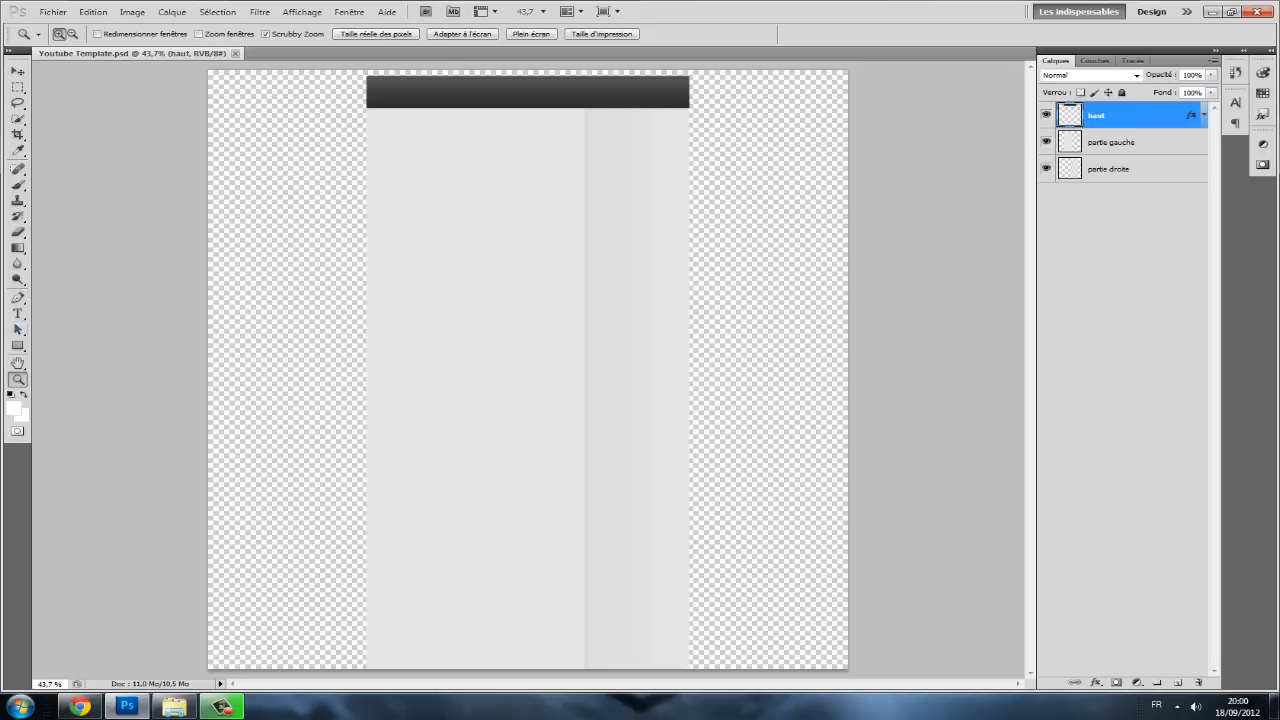
# - Choose the Gradient tool and set its gradient to run from red (ff0000) to black
pyautogui.click(17, 248)
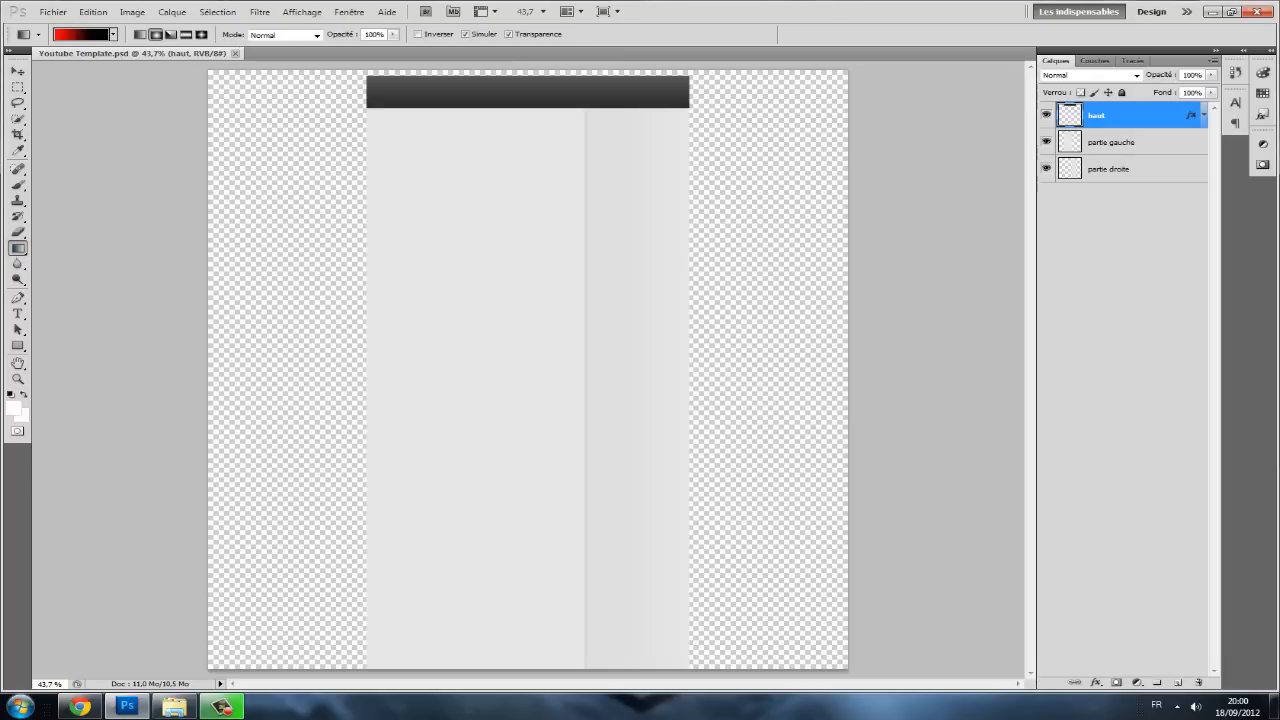
pyautogui.click(95, 259)
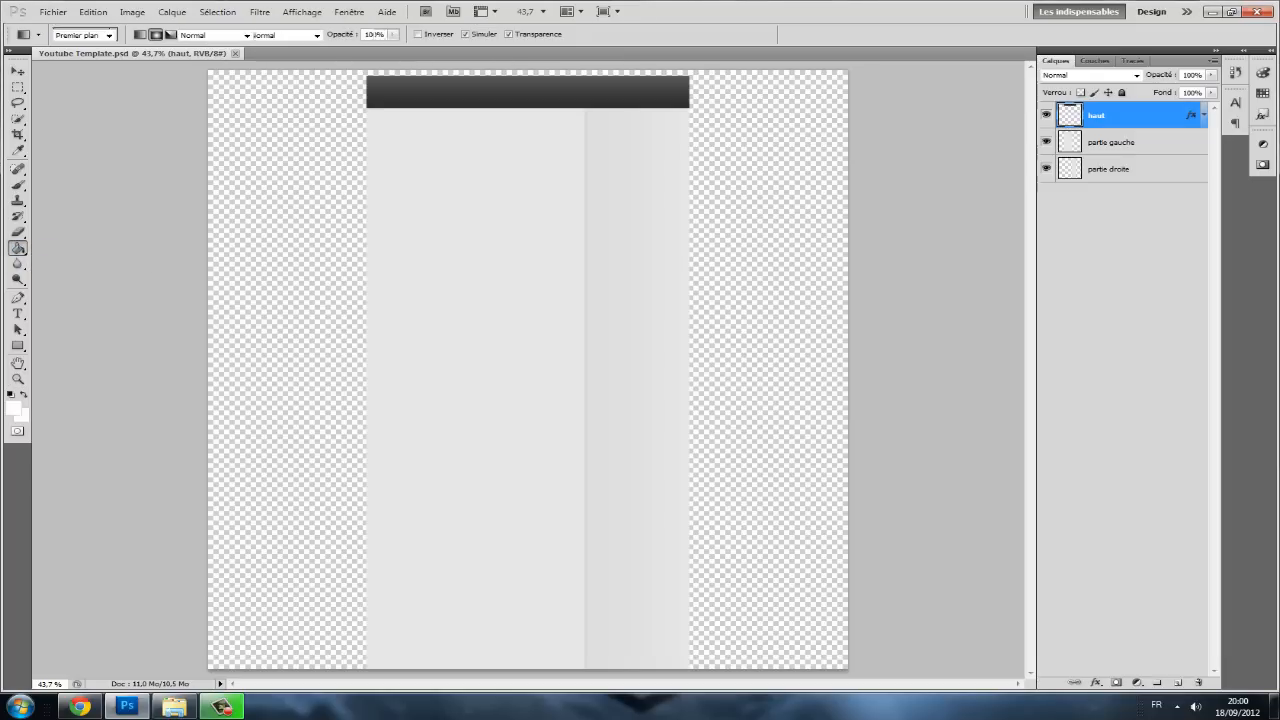
pyautogui.click(17, 248)
pyautogui.click(90, 248)
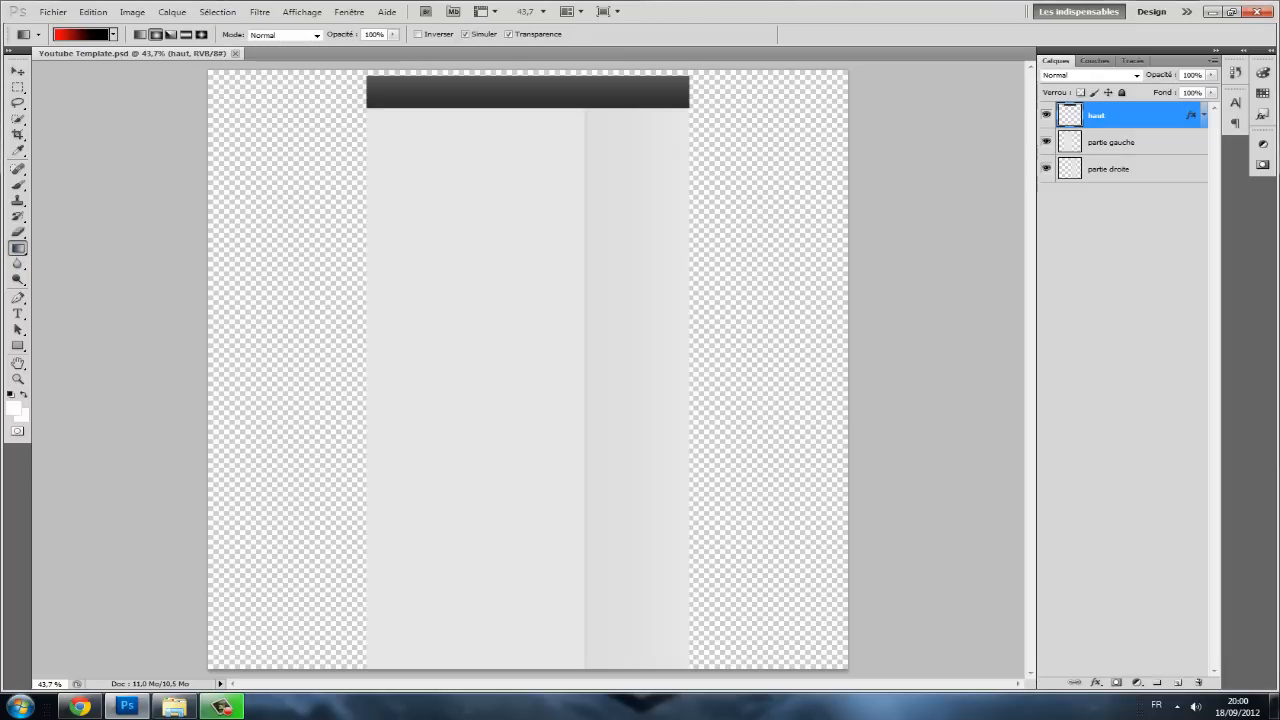
pyautogui.click(80, 34)
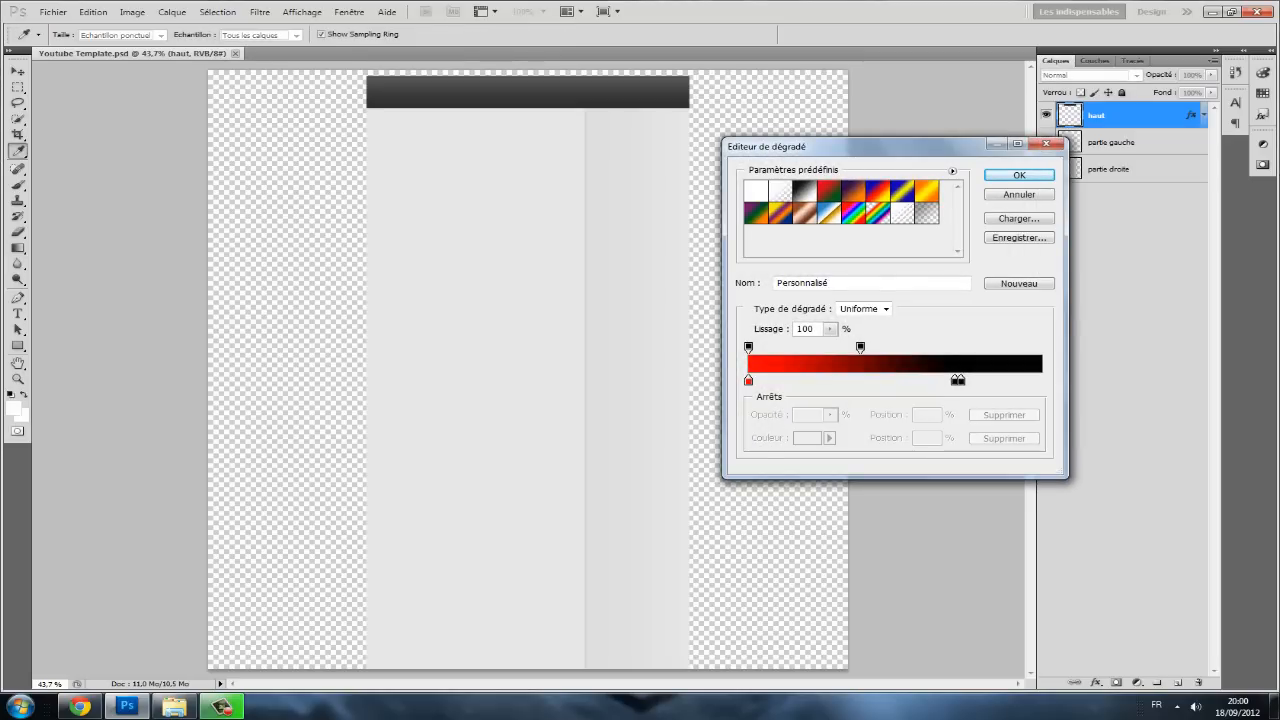
pyautogui.doubleClick(748, 380)
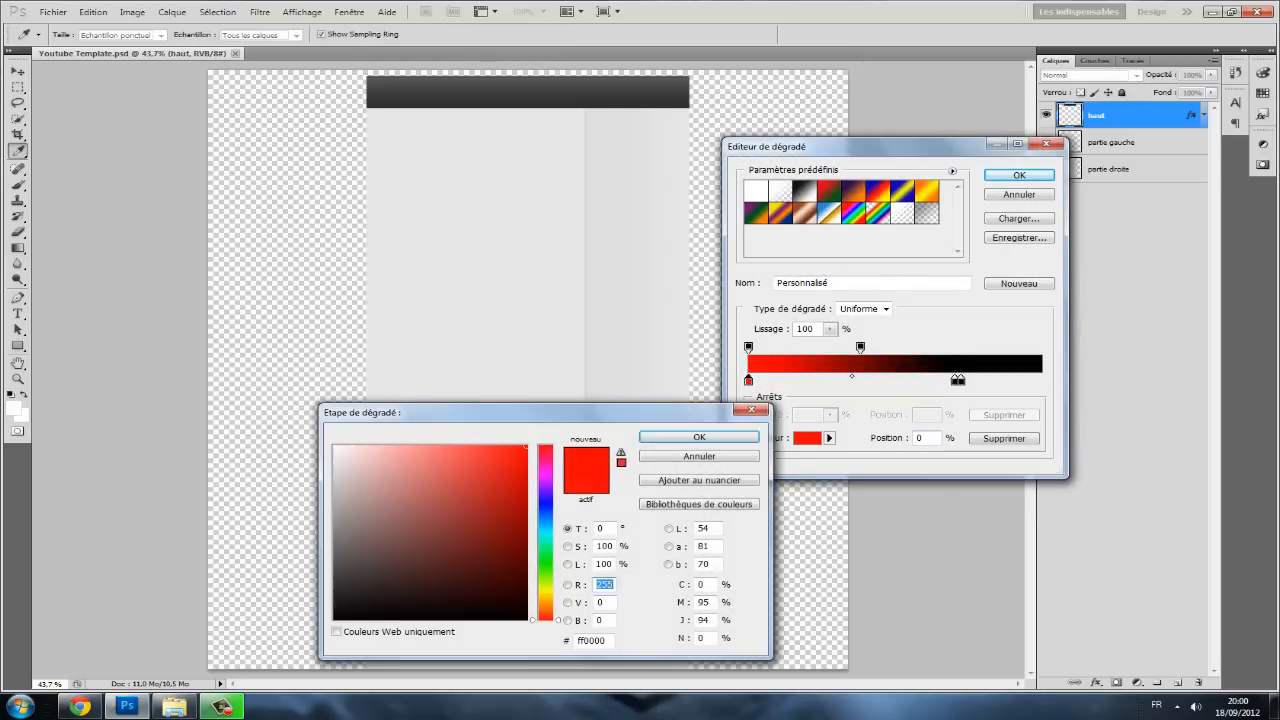
pyautogui.click(334, 445)
pyautogui.click(527, 445)
pyautogui.click(699, 437)
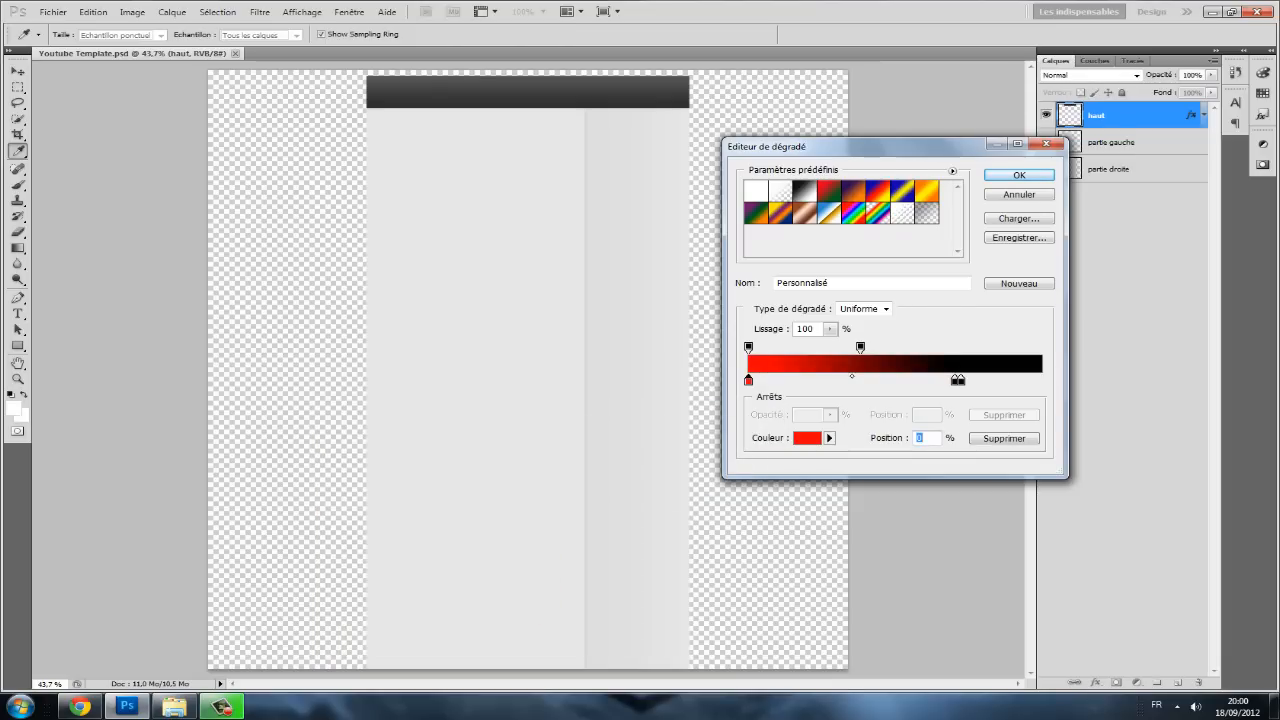
pyautogui.click(1019, 175)
pyautogui.click(140, 34)
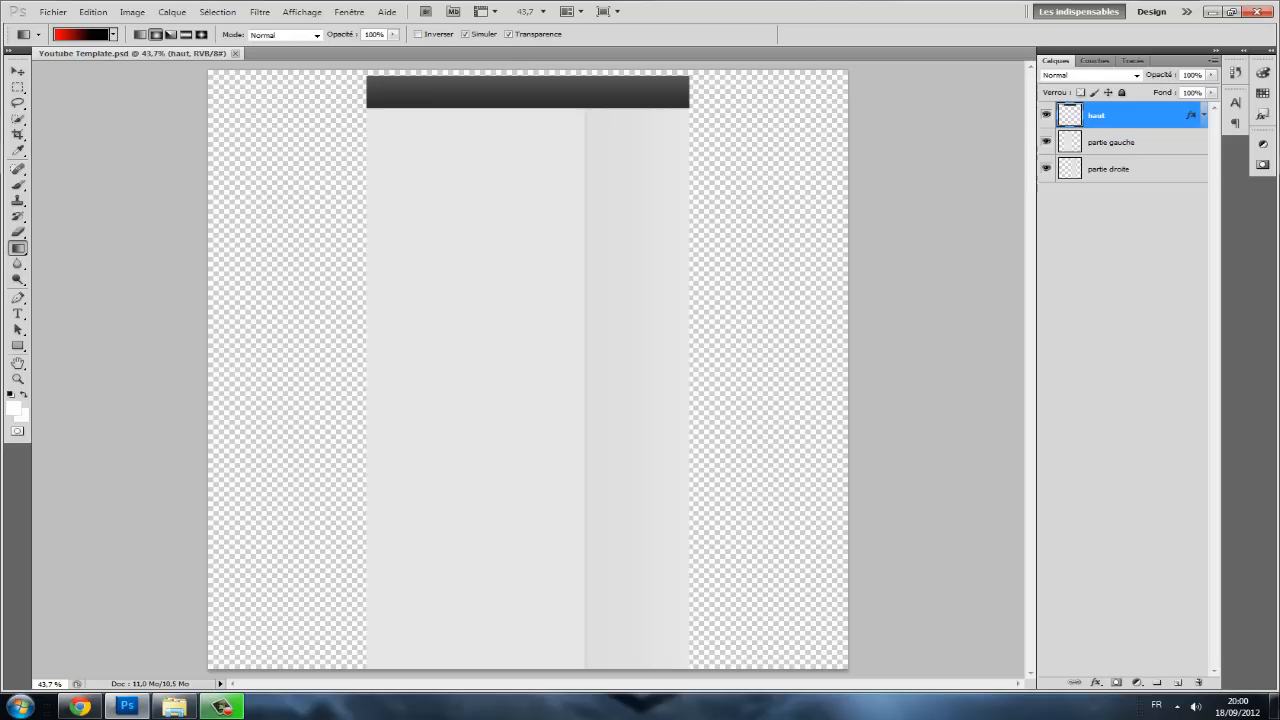
pyautogui.moveTo(186, 355); pyautogui.dragTo(510, 359)
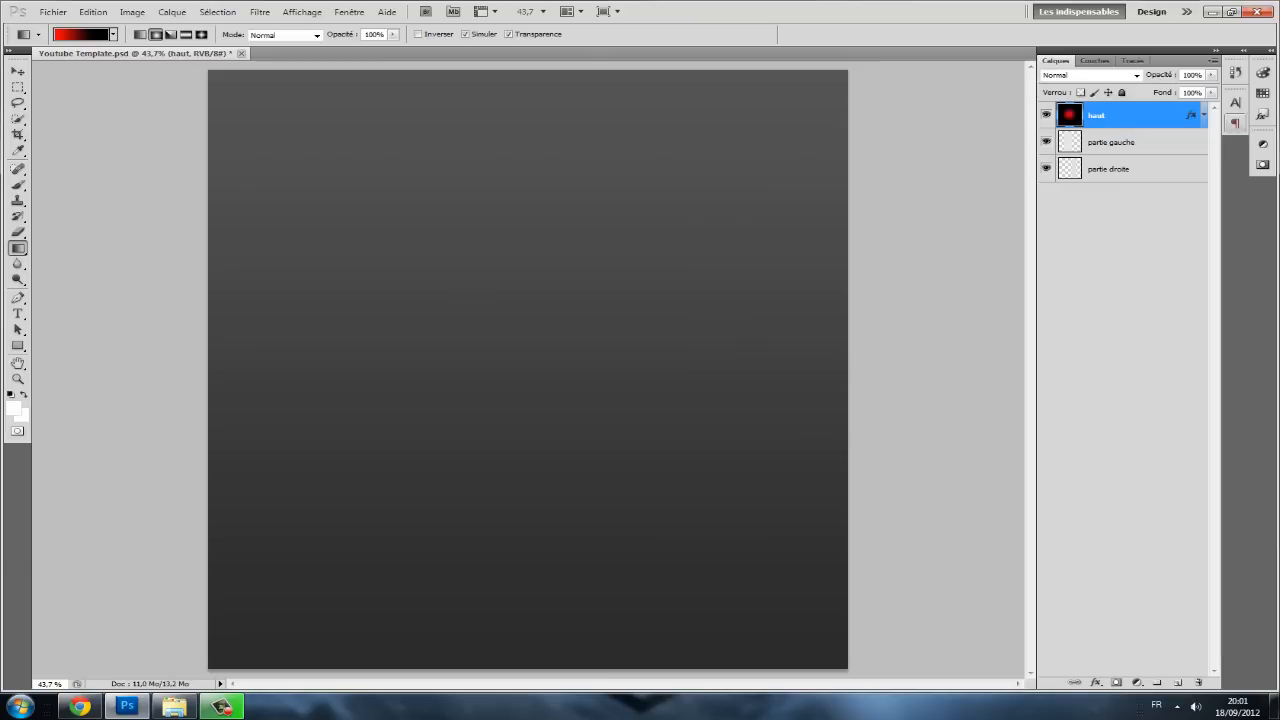
pyautogui.press('Delete')
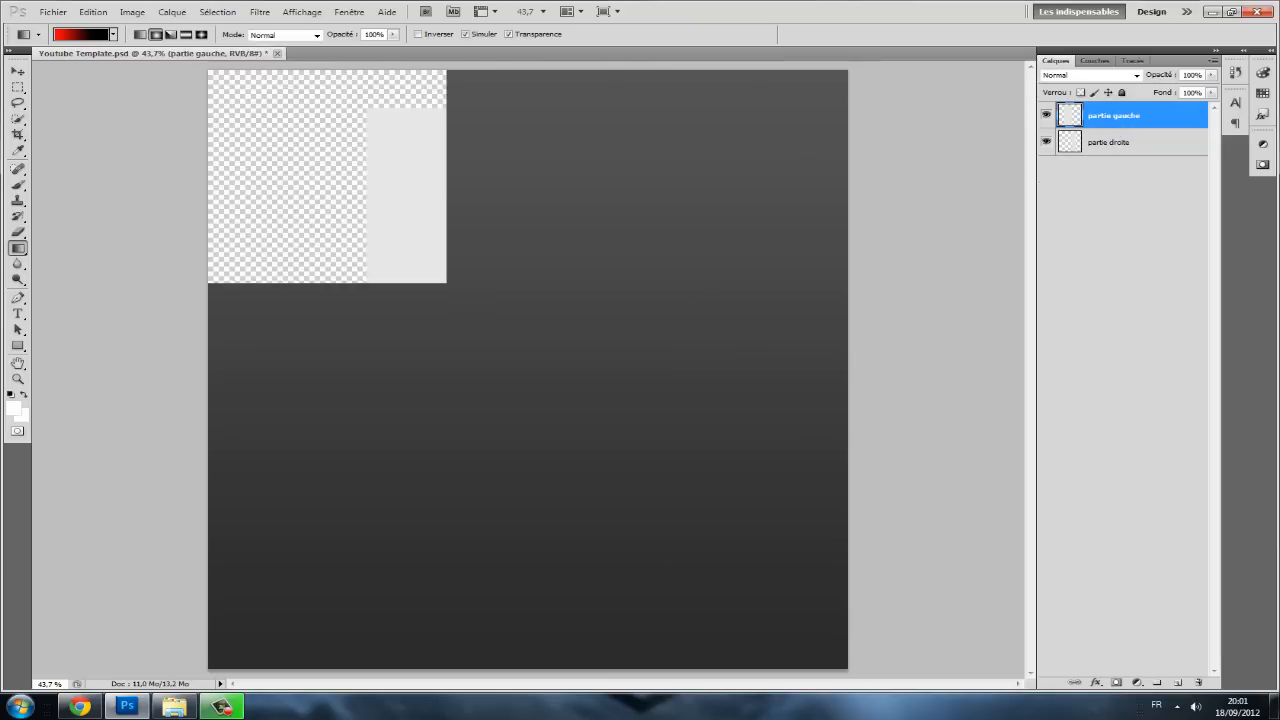
pyautogui.press('Delete')
pyautogui.click(174, 706)
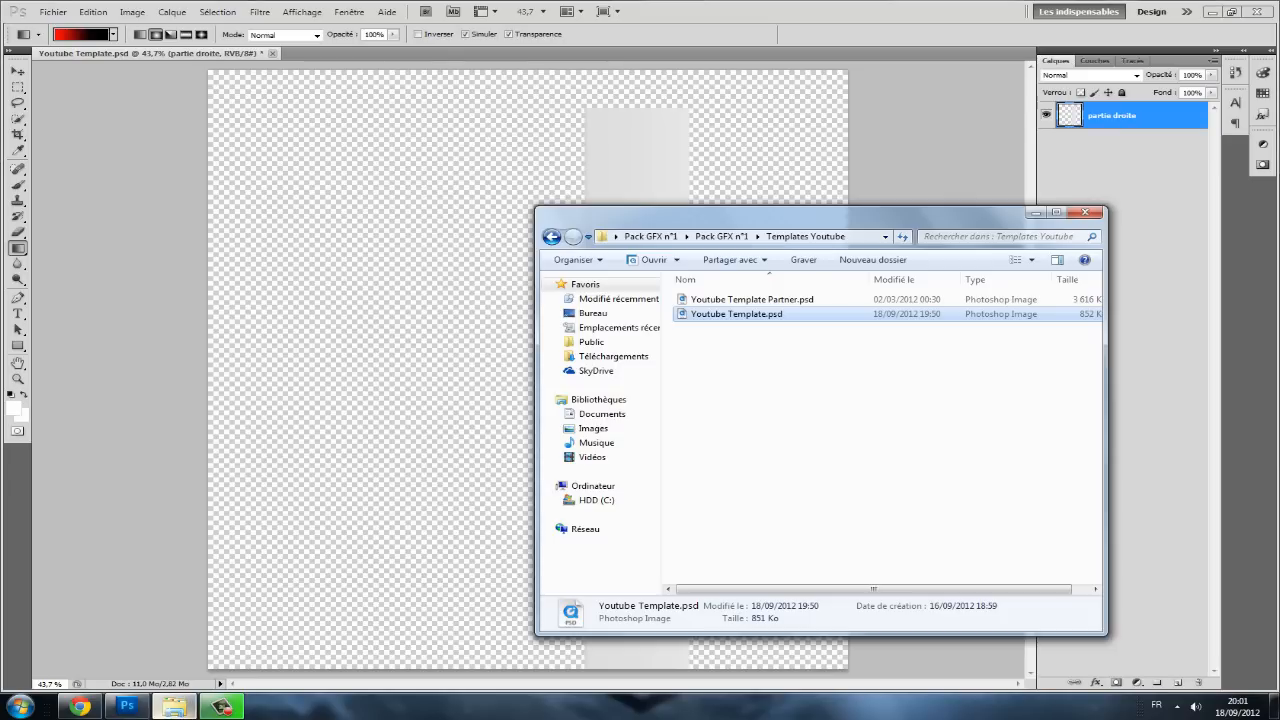
pyautogui.click(174, 706)
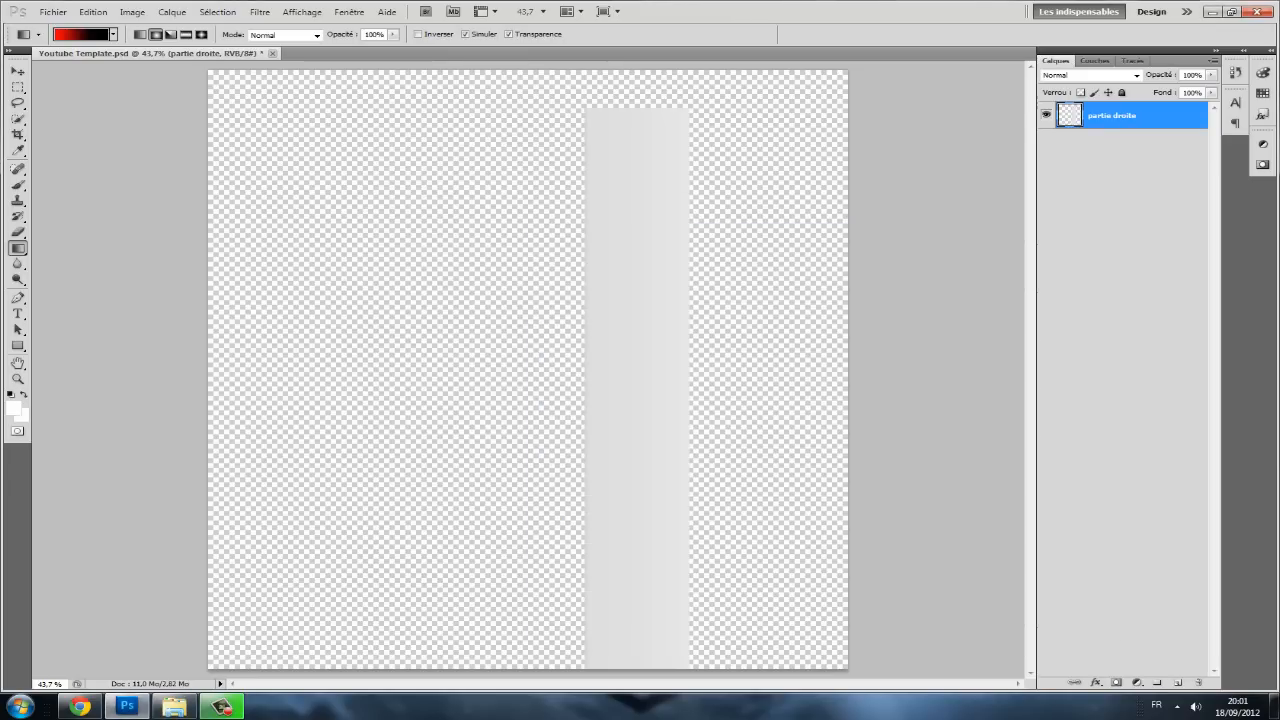
# - Close Youtube Template.psd without saving its changes and reopen it from the Templates Youtube folder
pyautogui.click(1257, 11)
pyautogui.click(680, 266)
pyautogui.click(174, 706)
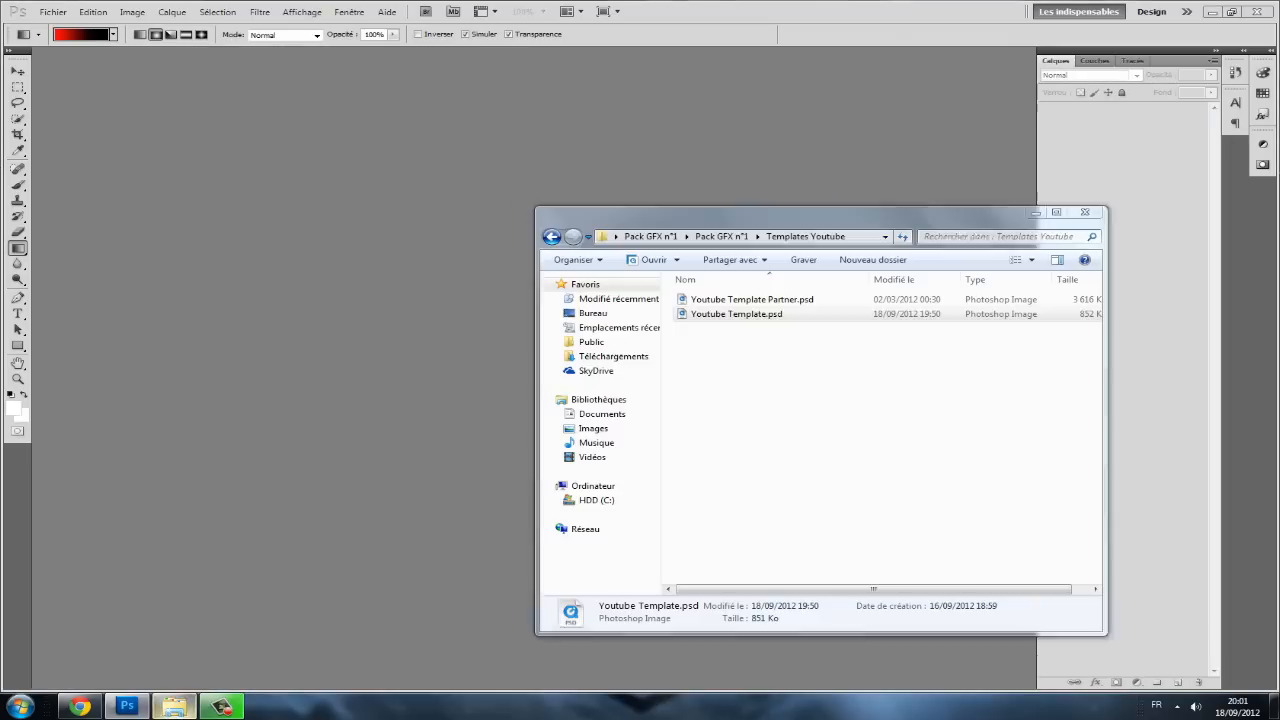
pyautogui.moveTo(748, 313); pyautogui.dragTo(366, 322)
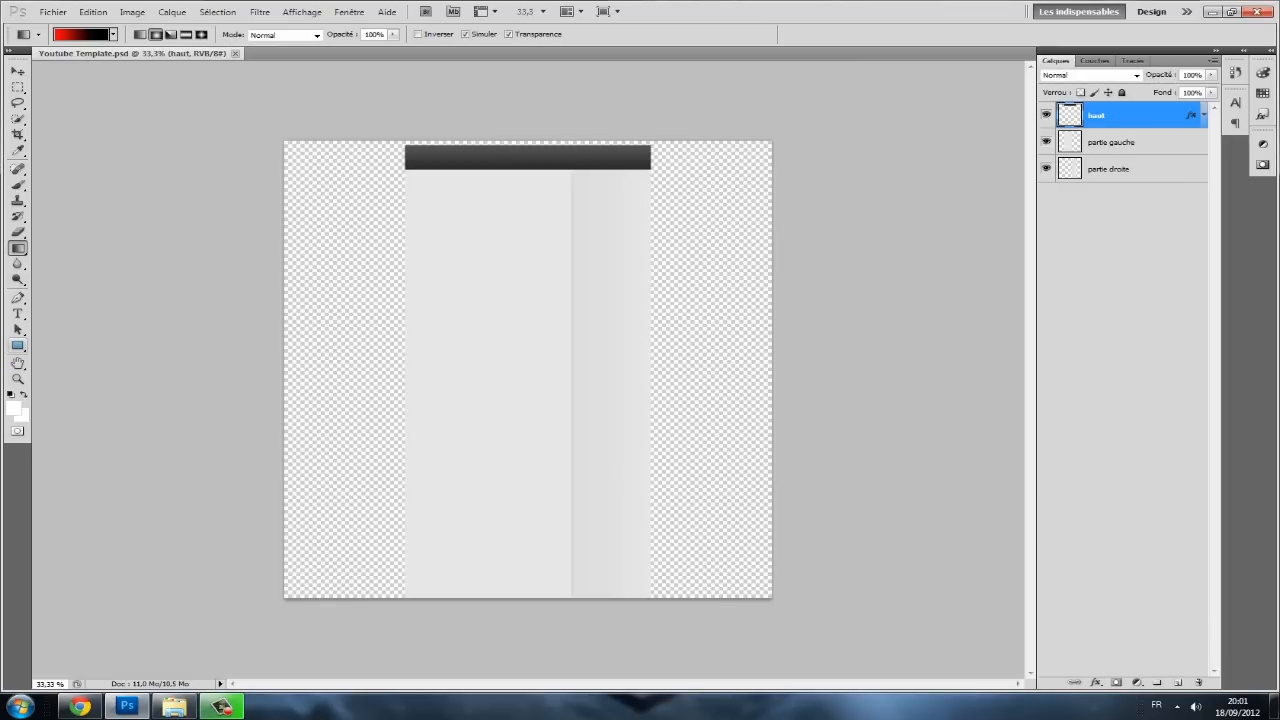
# - Draw a red-to-black radial gradient from the canvas centre on a new layer and place that layer beneath all the template layers
pyautogui.click(17, 378)
pyautogui.click(665, 322)
pyautogui.click(462, 34)
pyautogui.click(17, 248)
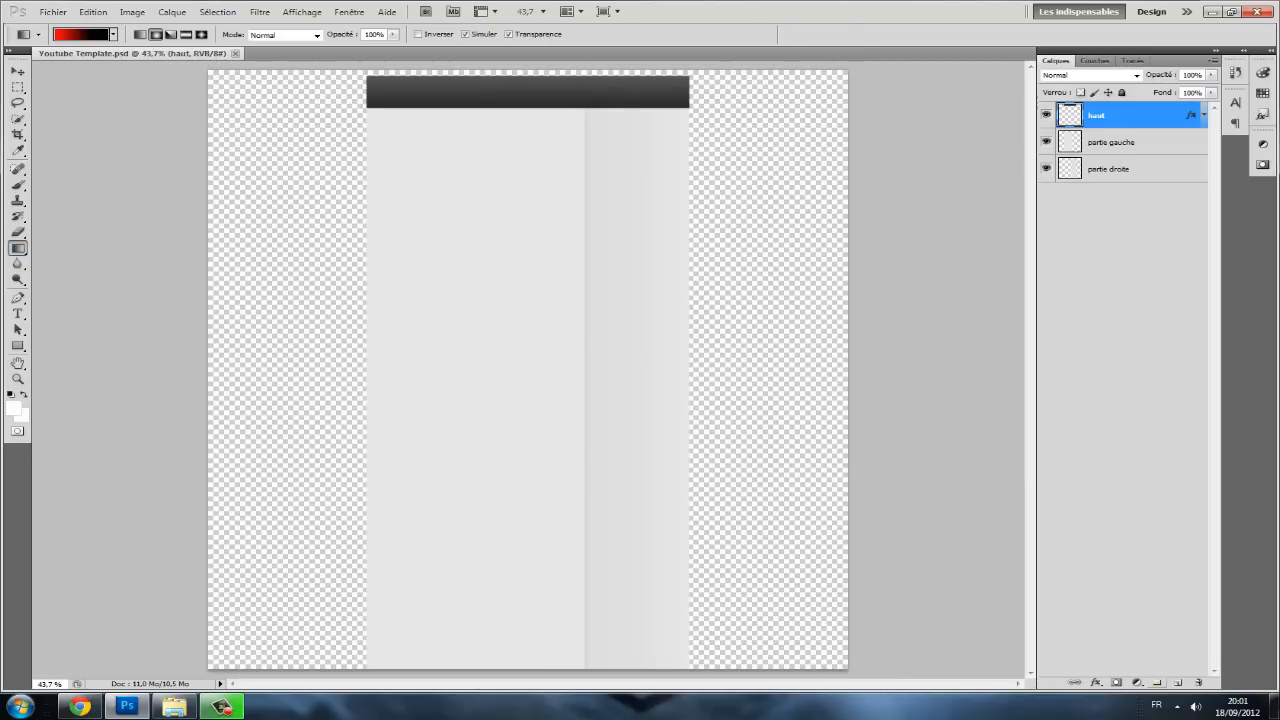
pyautogui.click(1177, 683)
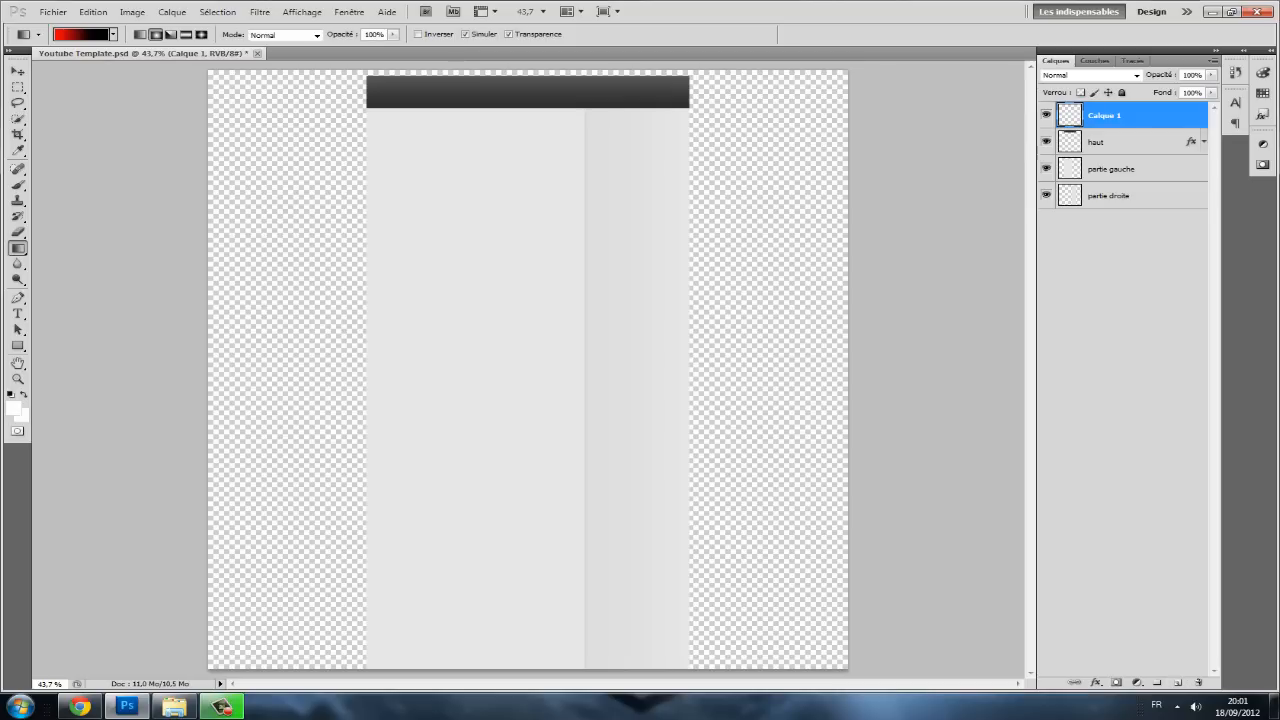
pyautogui.moveTo(516, 352); pyautogui.dragTo(156, 348)
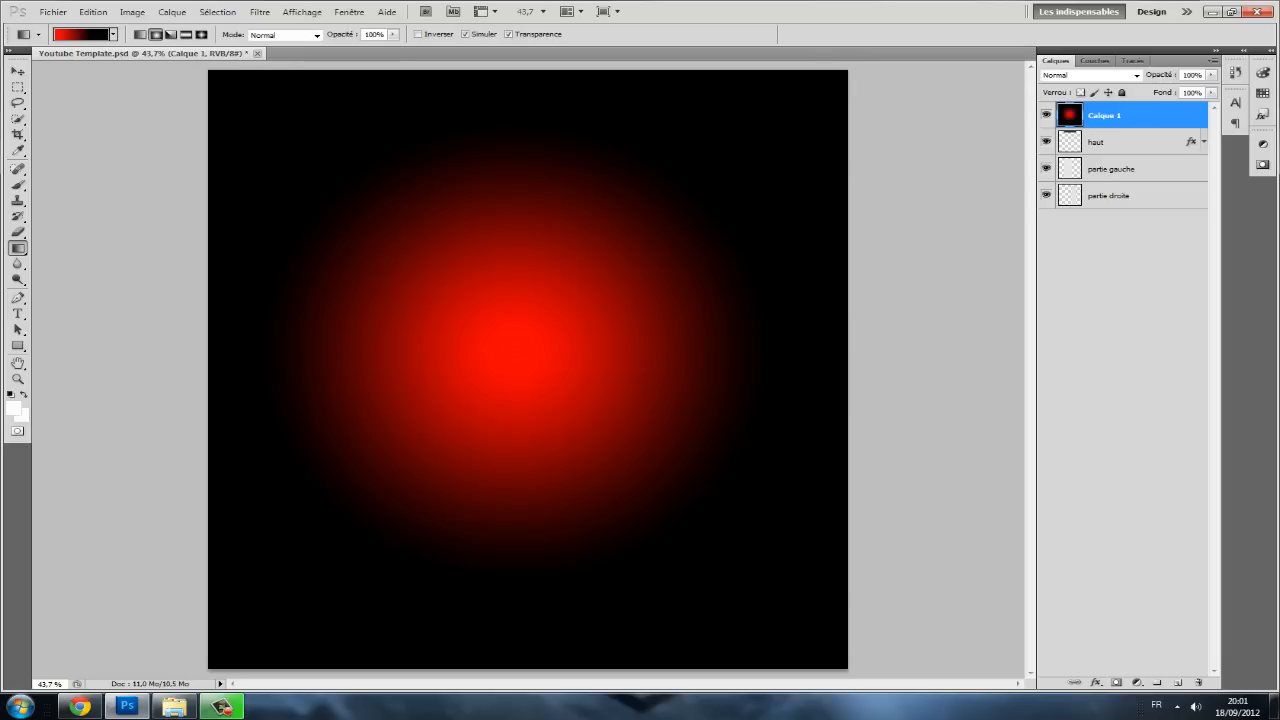
pyautogui.hotkey('ctrl', 'shift', '[')
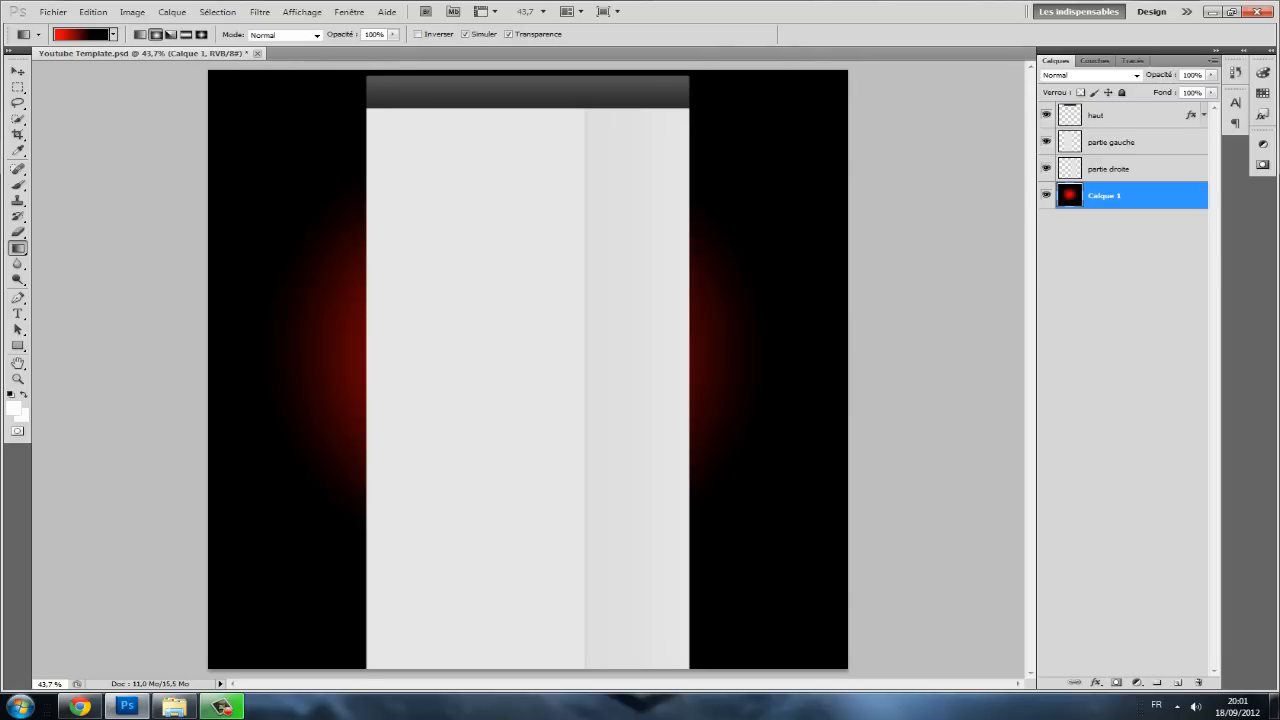
# - Redraw the radial gradient on the bottom layer from near the canvas centre past its edge, so red glows on both sides of the template
pyautogui.moveTo(591, 356); pyautogui.dragTo(145, 366)
pyautogui.moveTo(557, 346); pyautogui.dragTo(189, 337)
pyautogui.moveTo(508, 346); pyautogui.dragTo(91, 334)
pyautogui.moveTo(533, 344); pyautogui.dragTo(208, 335)
pyautogui.moveTo(537, 335); pyautogui.dragTo(123, 336)
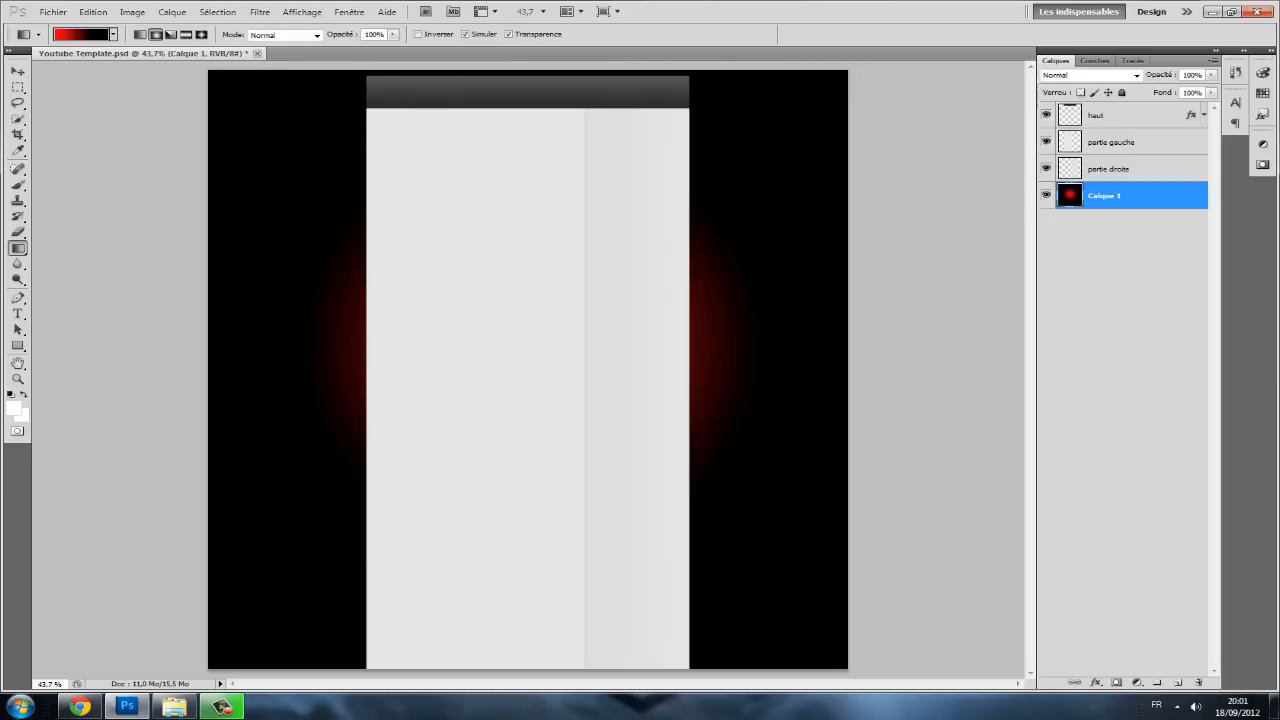
pyautogui.moveTo(504, 360); pyautogui.dragTo(56, 359)
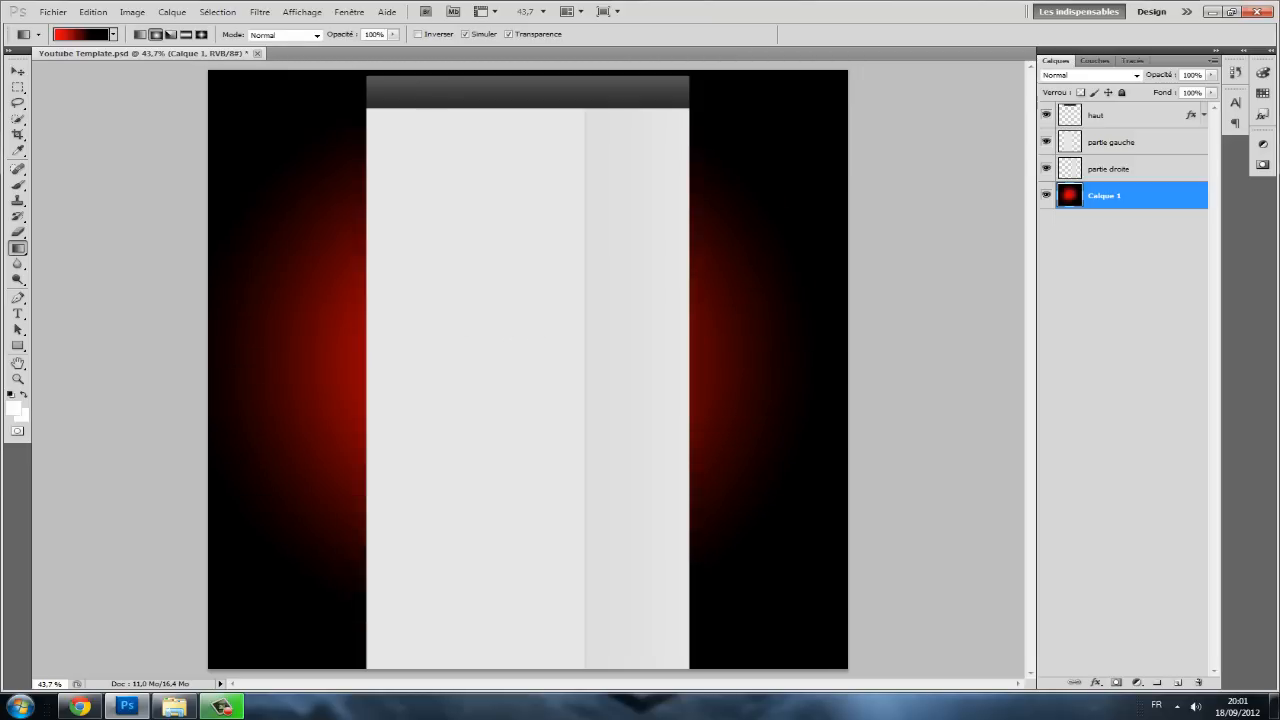
pyautogui.moveTo(497, 382); pyautogui.dragTo(77, 379)
pyautogui.moveTo(528, 387); pyautogui.dragTo(80, 384)
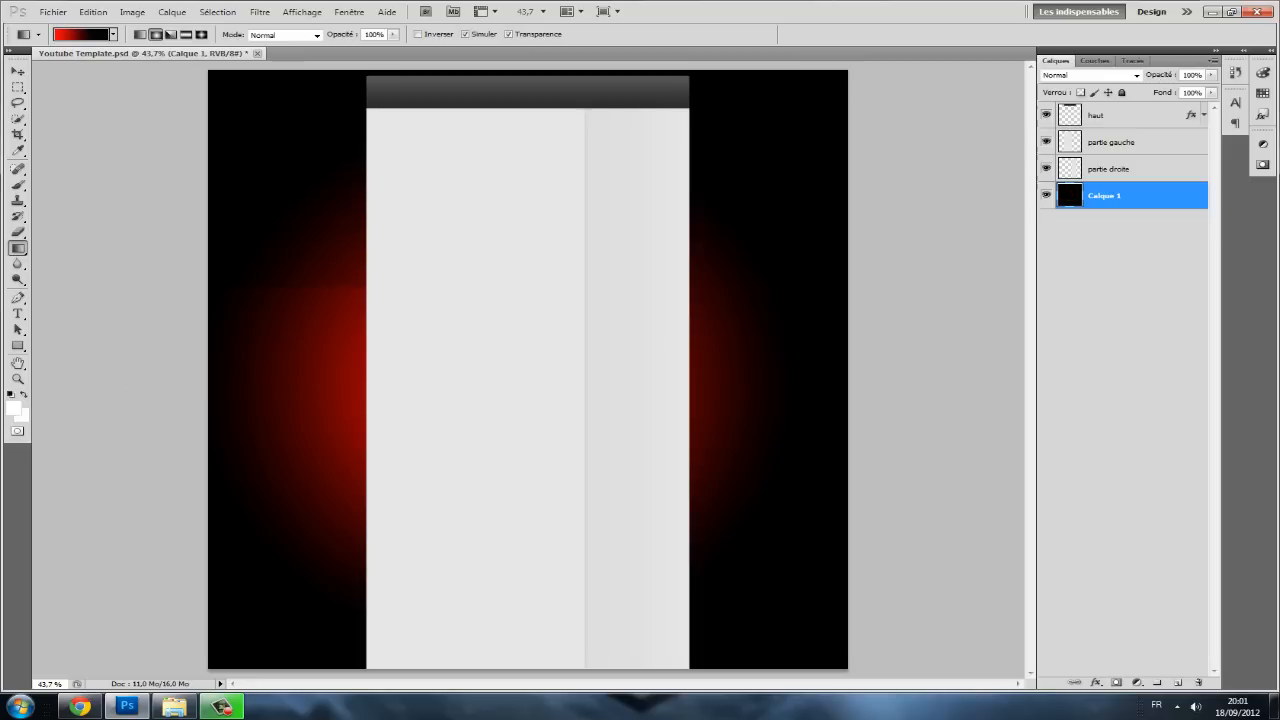
pyautogui.moveTo(500, 346); pyautogui.dragTo(72, 344)
pyautogui.moveTo(507, 303); pyautogui.dragTo(152, 300)
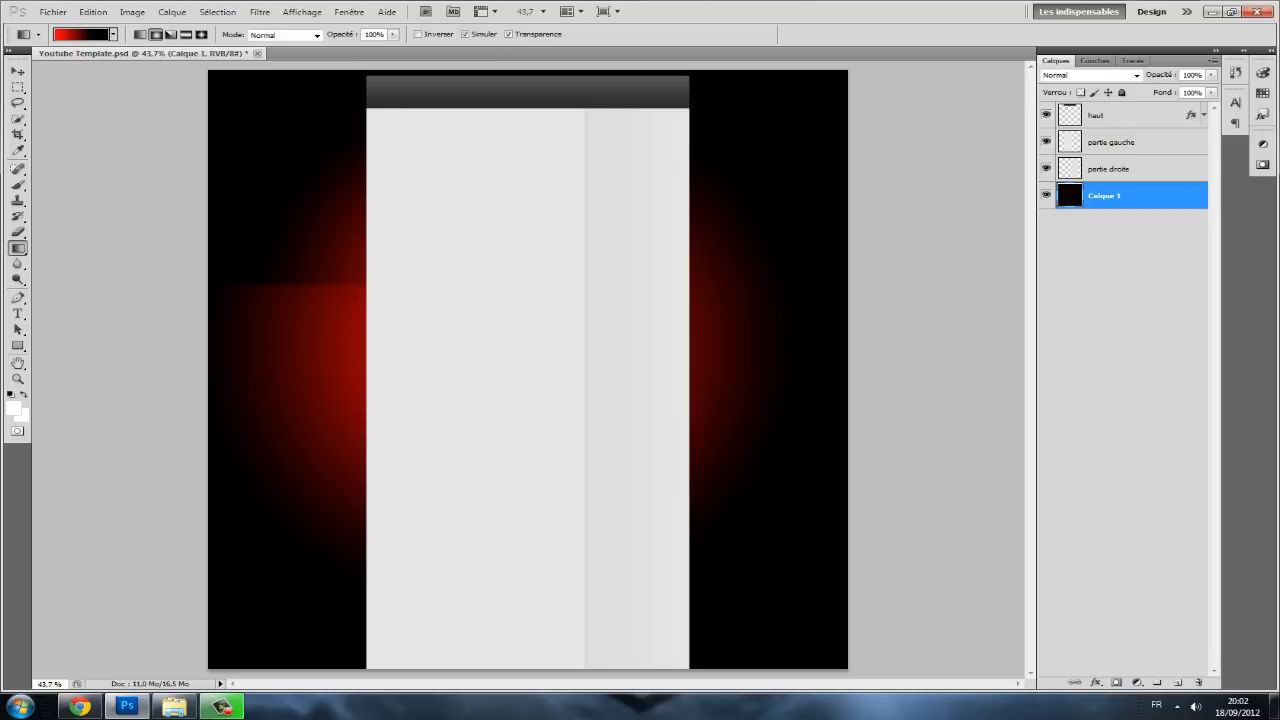
pyautogui.moveTo(556, 285); pyautogui.dragTo(118, 288)
pyautogui.moveTo(547, 287); pyautogui.dragTo(84, 286)
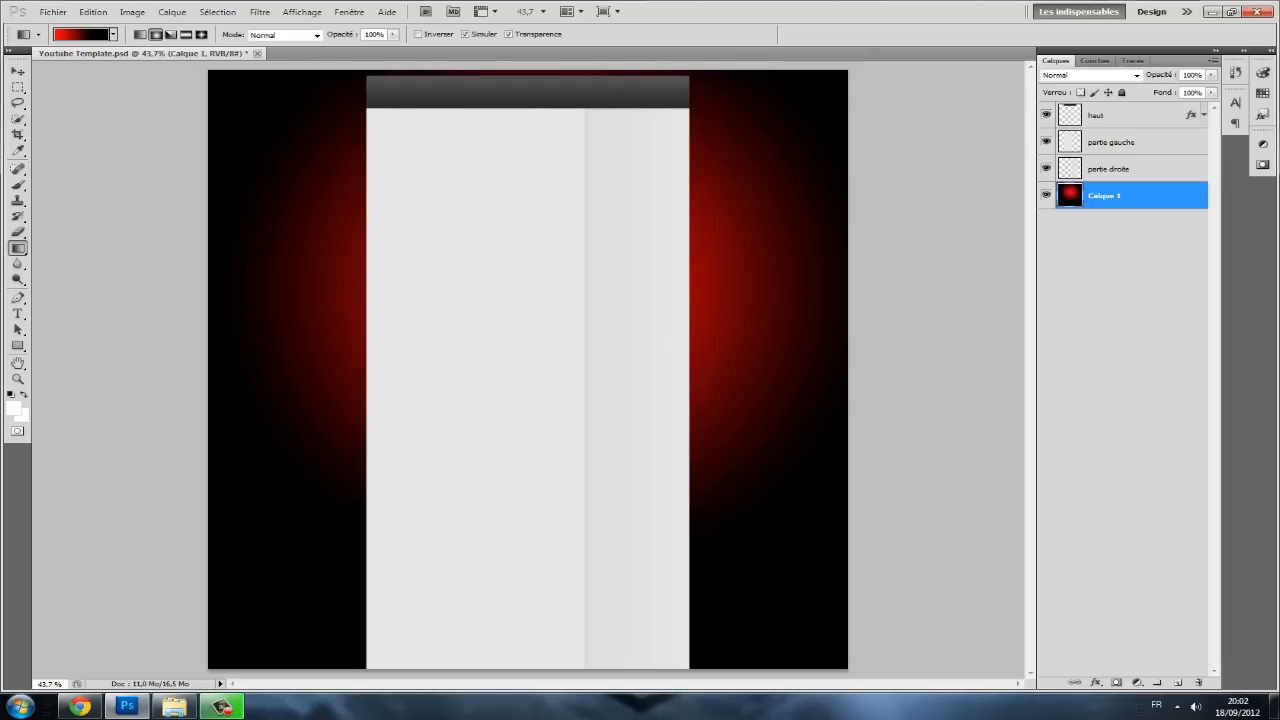
pyautogui.moveTo(514, 323); pyautogui.dragTo(32, 314)
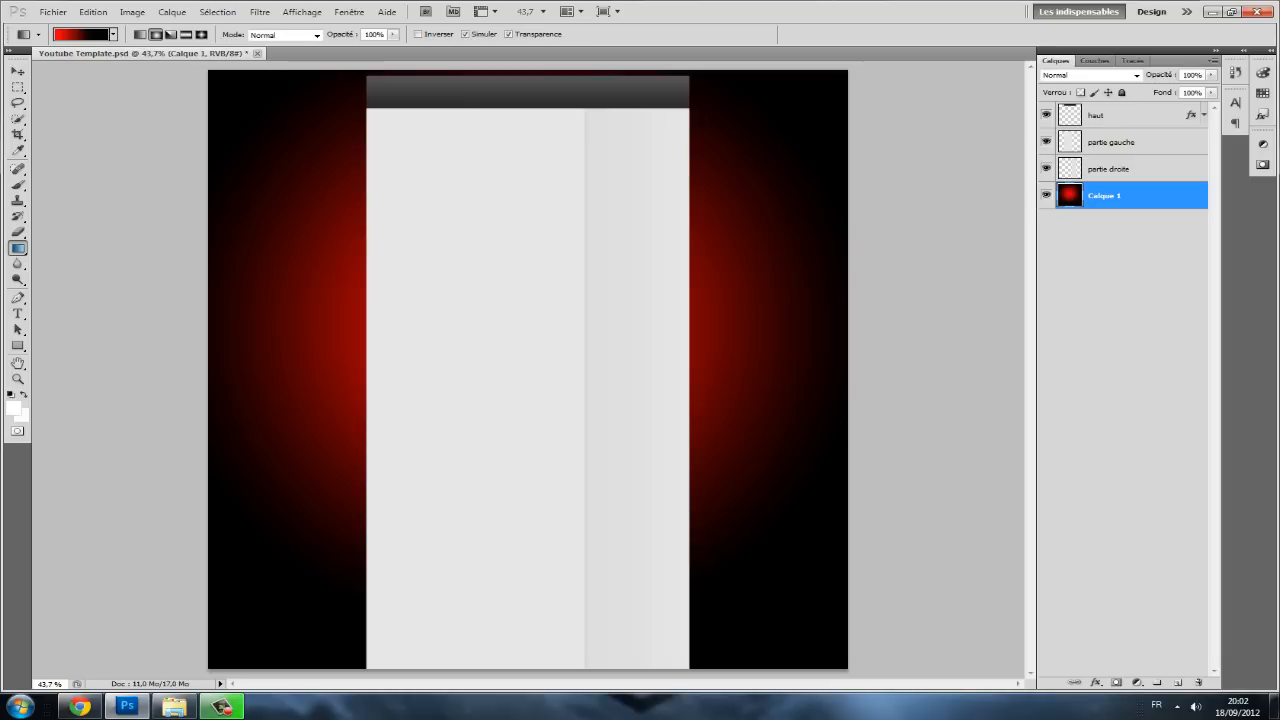
# - Add the red text "KIZARITECH" in Vador Black at 172 pt, starting over the upper part of the background beside the template
pyautogui.click(17, 313)
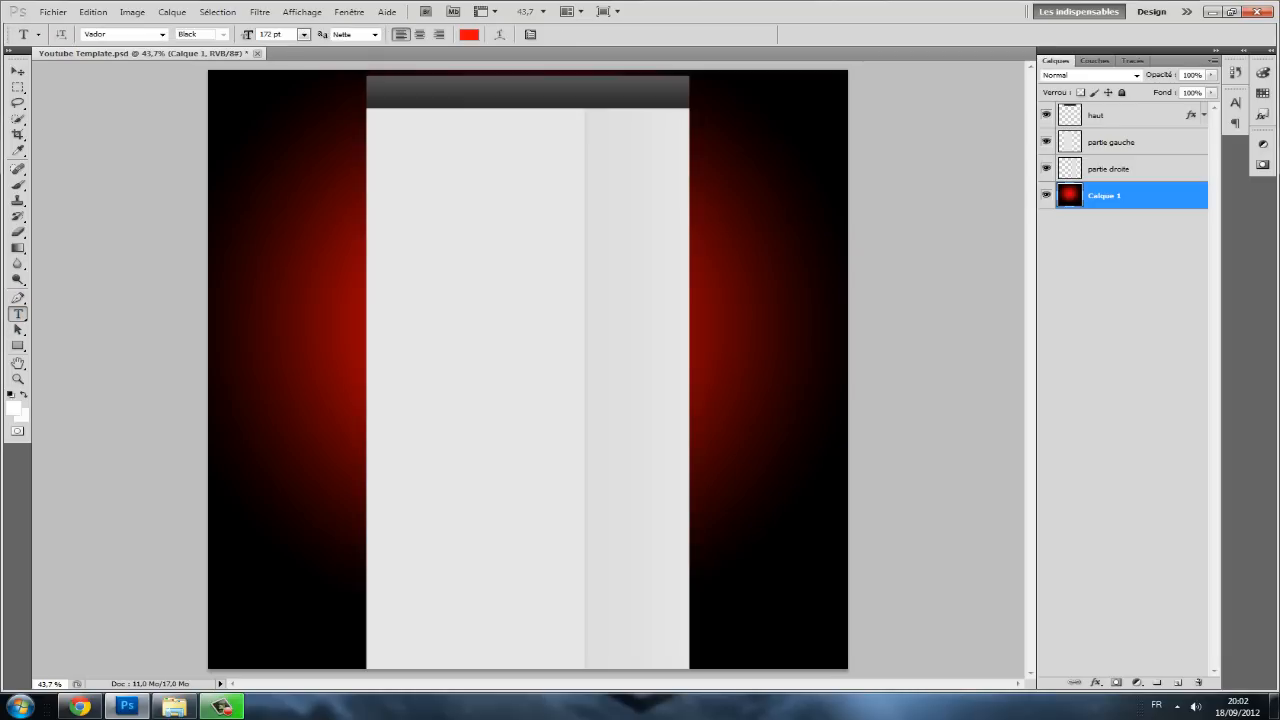
pyautogui.click(263, 241)
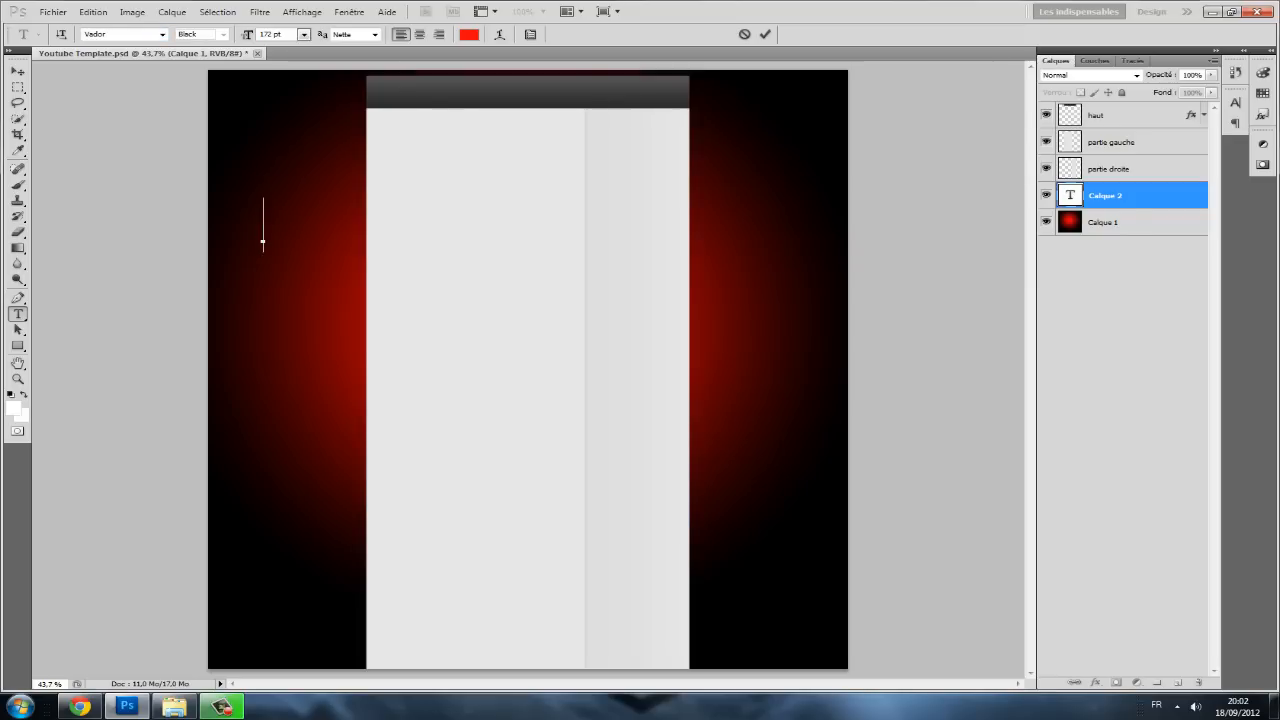
pyautogui.write('H')
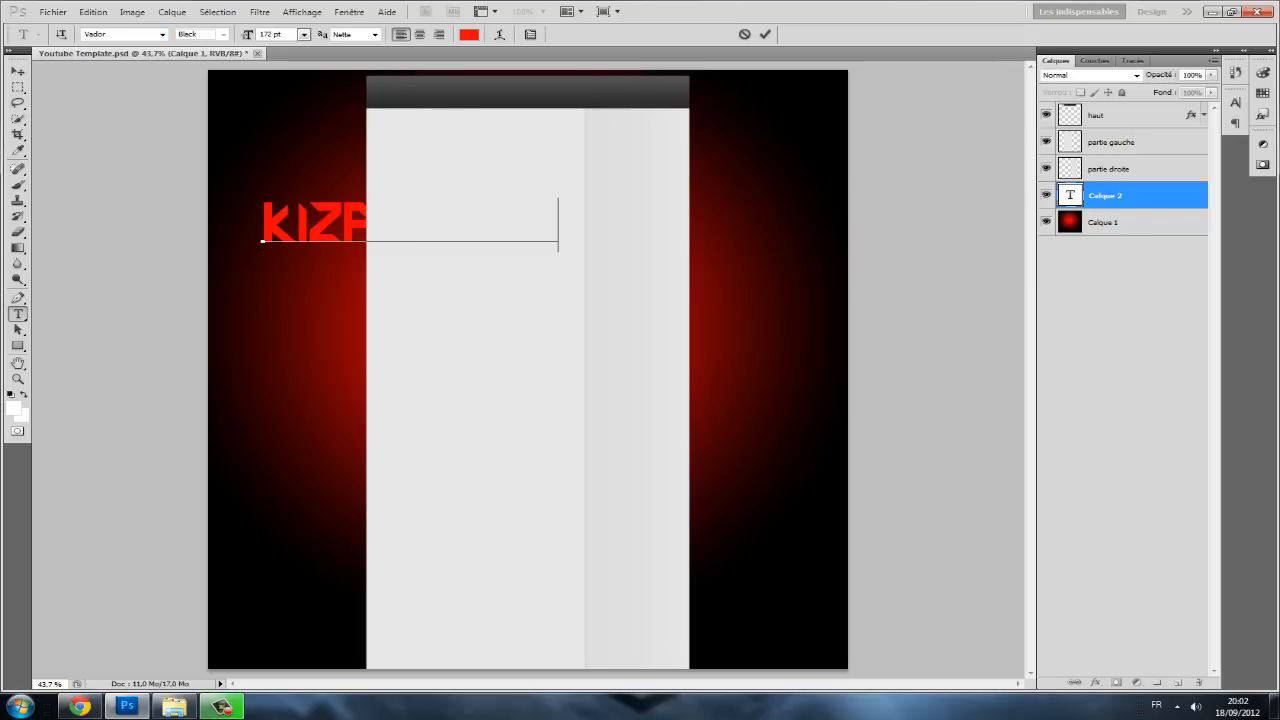
pyautogui.hotkey('ctrl', 'Return')
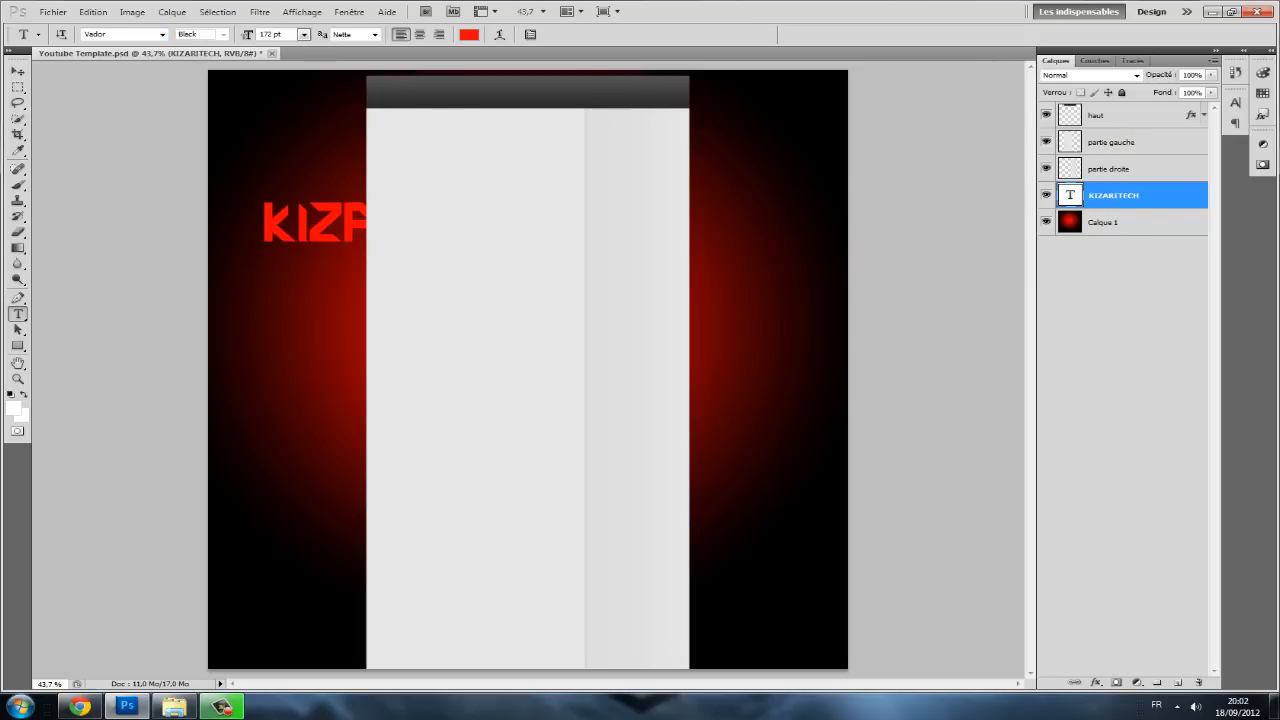
# - Recolour the whole KIZARITECH text white
pyautogui.doubleClick(1069, 195)
pyautogui.click(469, 34)
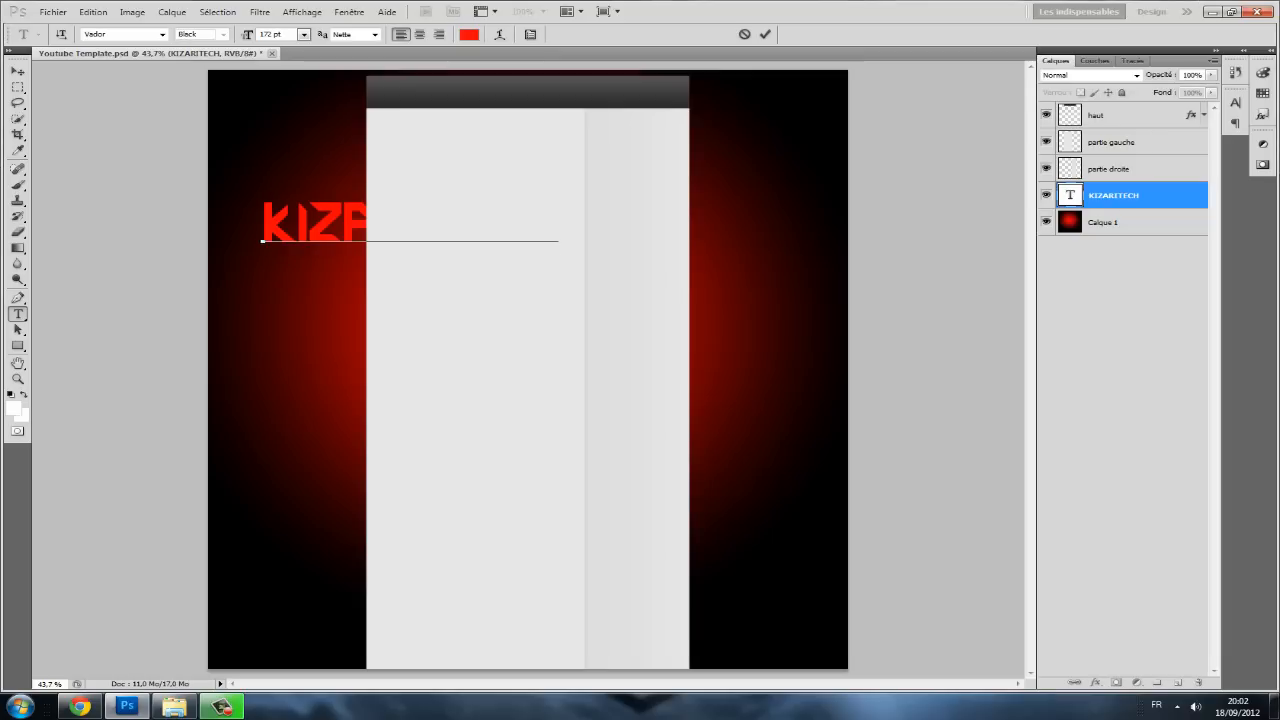
pyautogui.click(333, 445)
pyautogui.press('Return')
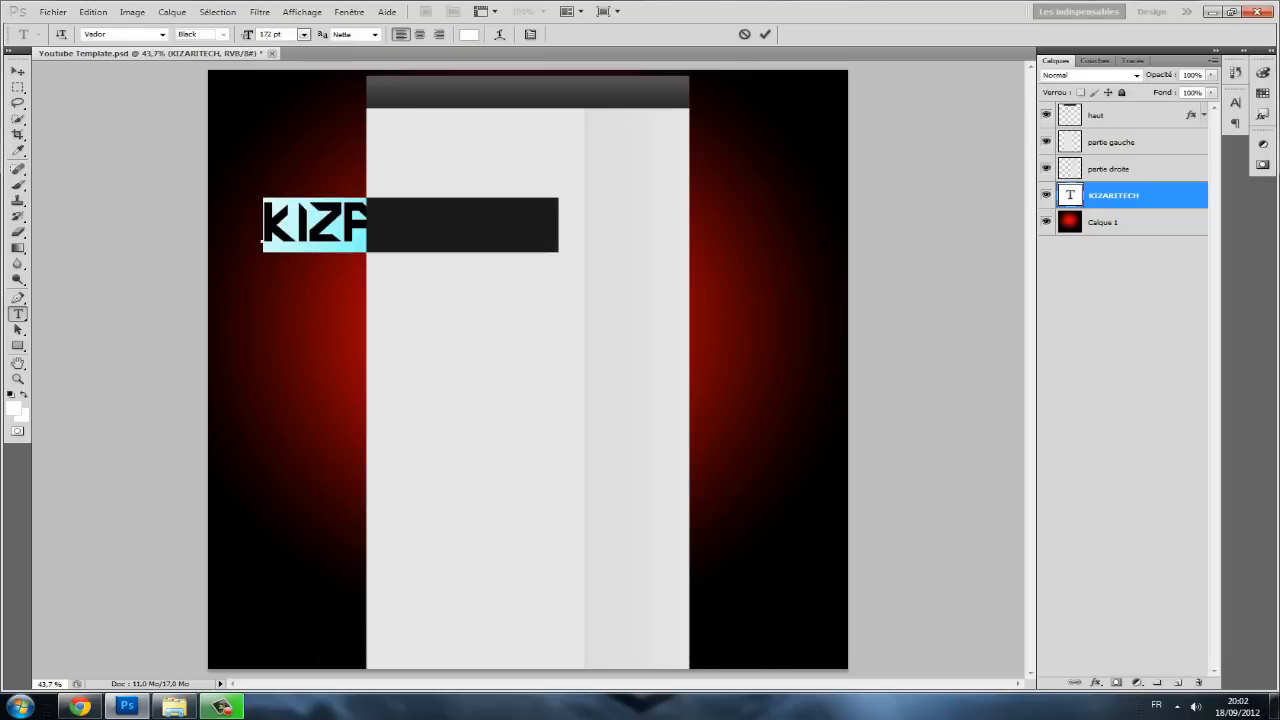
pyautogui.click(420, 224)
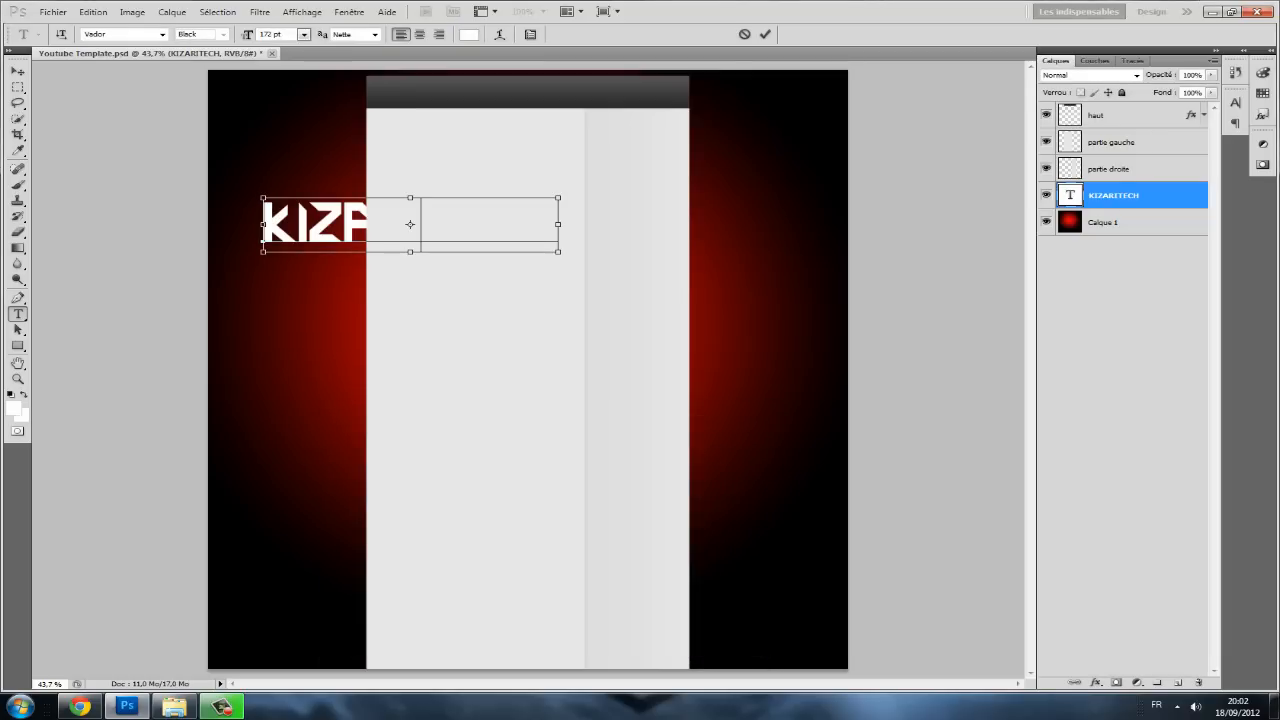
pyautogui.hotkey('ctrl', 't')
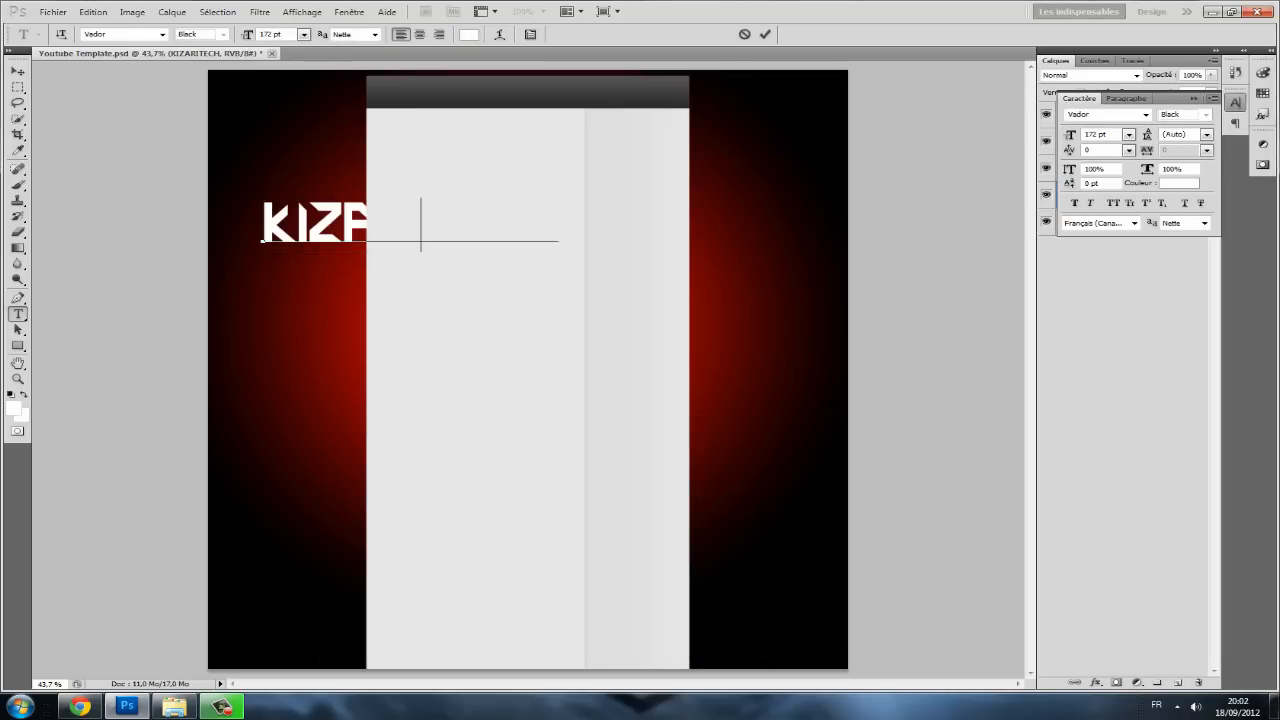
pyautogui.click(1194, 98)
pyautogui.moveTo(17, 59); pyautogui.dragTo(24, 63)
pyautogui.click(22, 54)
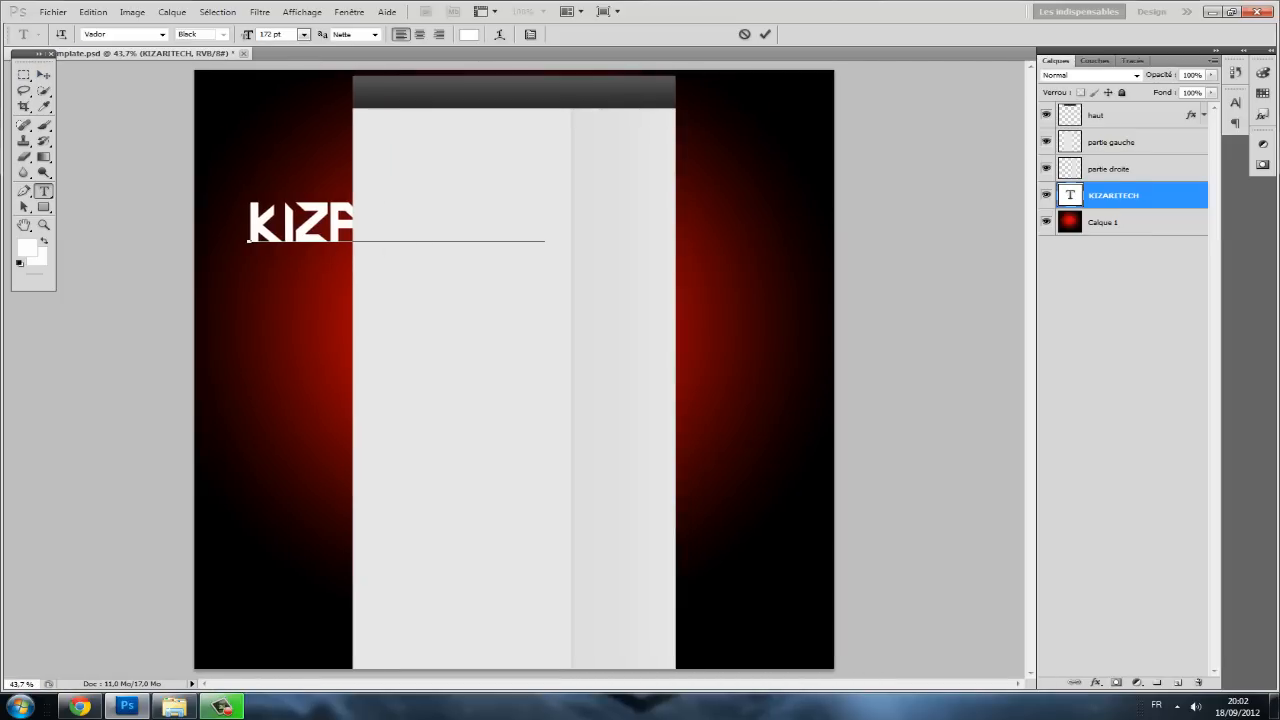
pyautogui.click(38, 54)
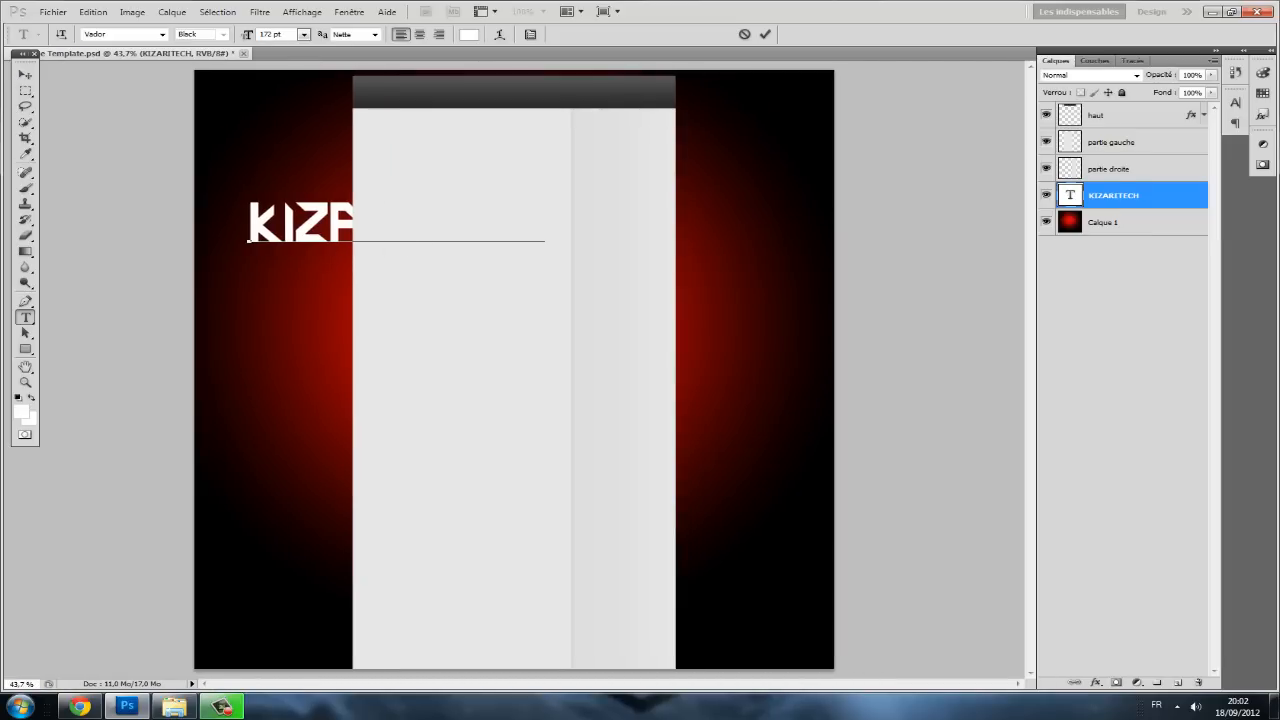
pyautogui.moveTo(25, 54)
pyautogui.mouseDown()
pyautogui.moveTo(14, 52)
pyautogui.moveTo(16, 71)
pyautogui.mouseUp()
# - Rotate the KIZARITECH text 90° counterclockwise and place it vertically along the outer left edge of the template
pyautogui.click(17, 71)
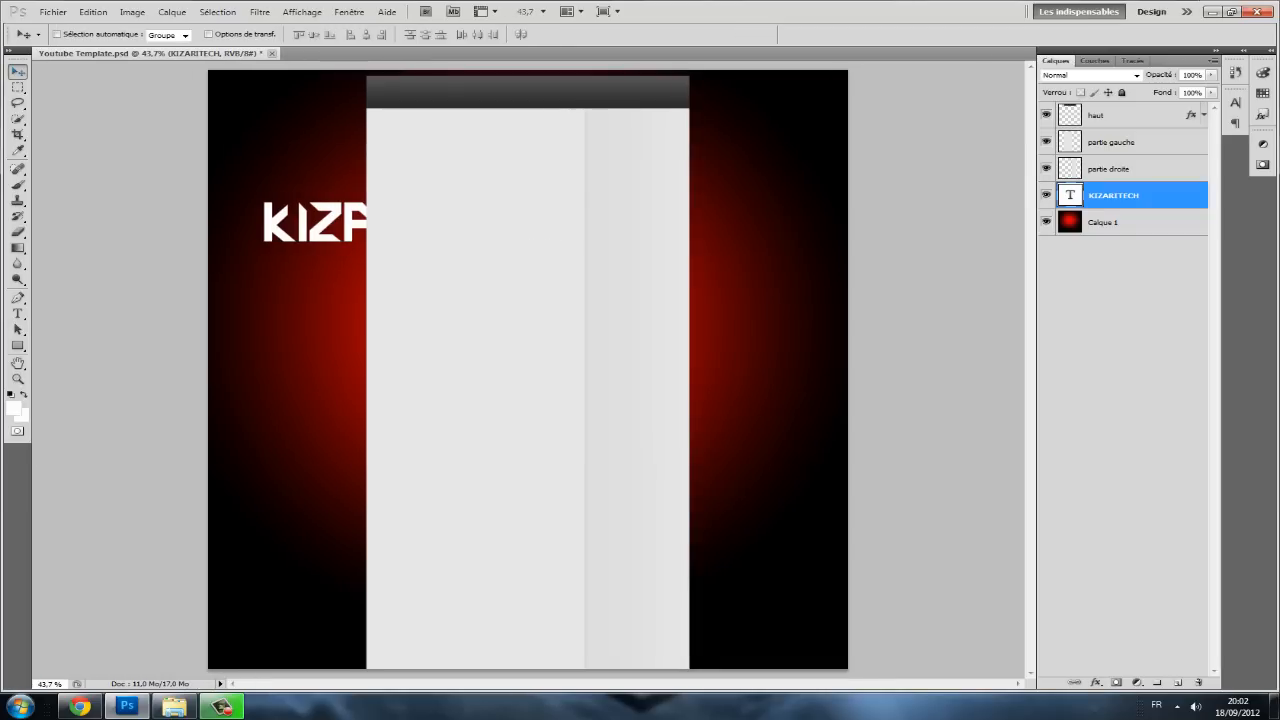
pyautogui.hotkey('ctrl', 't')
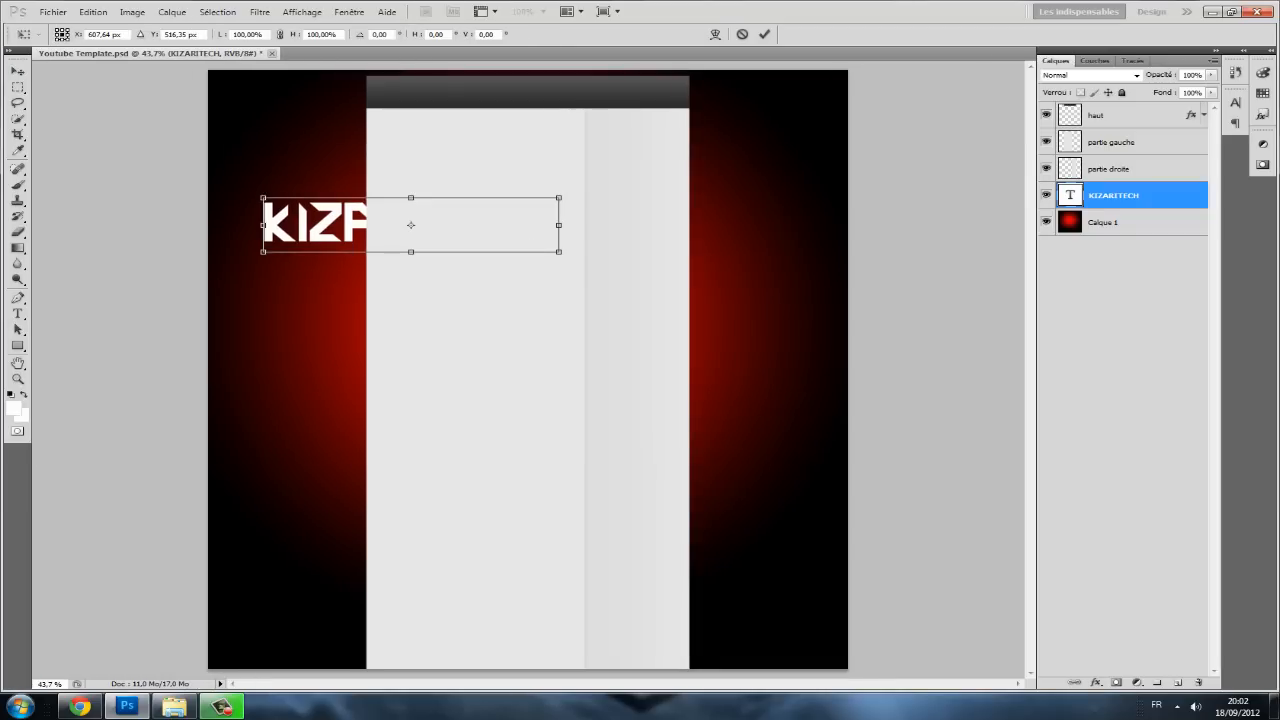
pyautogui.rightClick(516, 222)
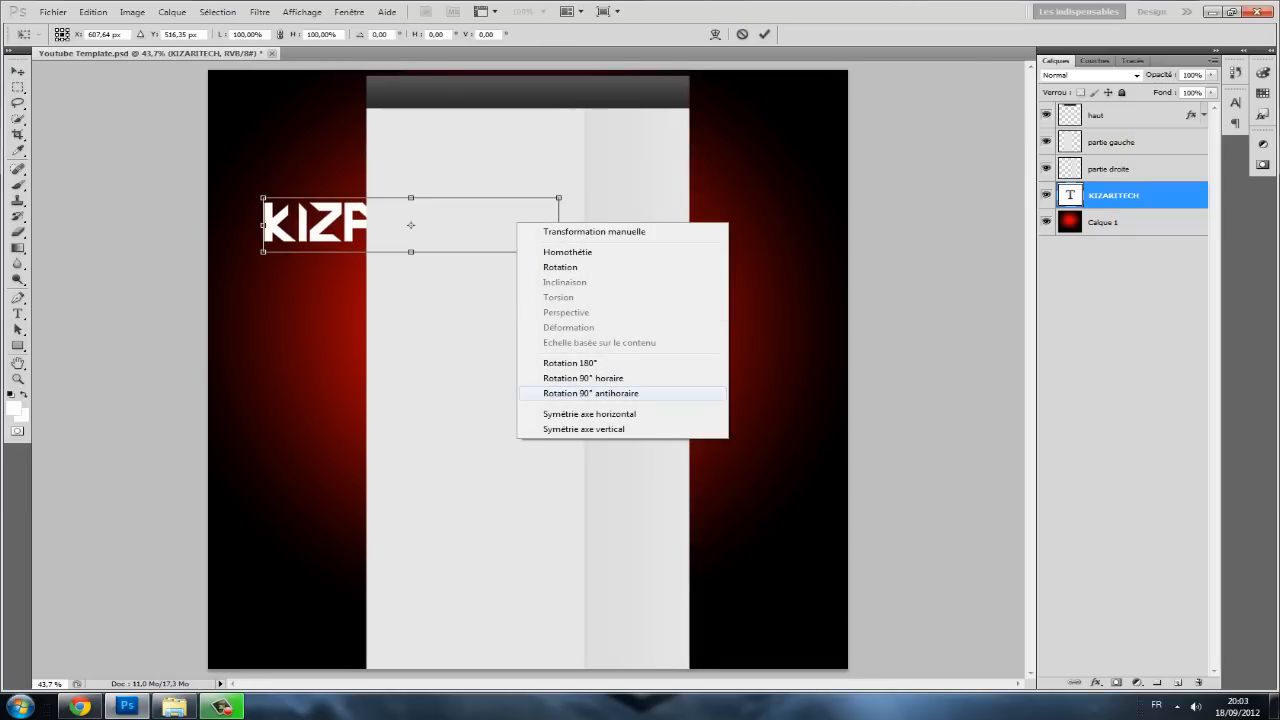
pyautogui.click(590, 393)
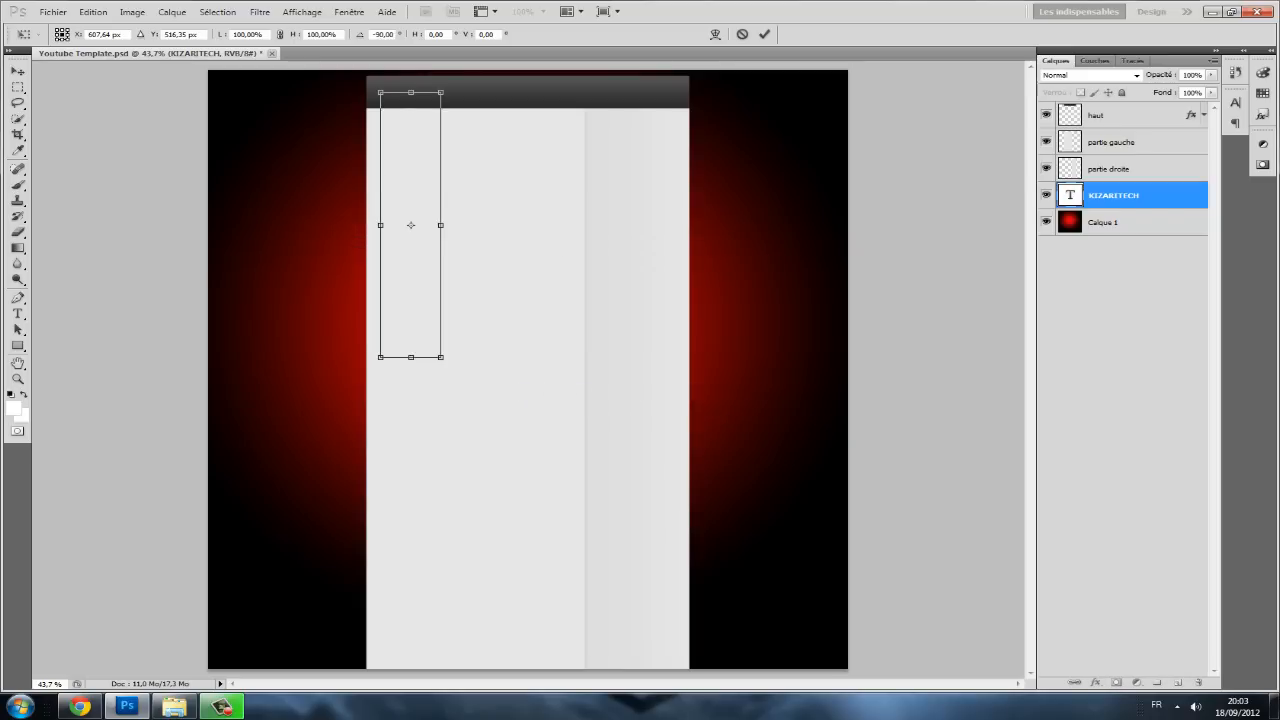
pyautogui.moveTo(405, 223); pyautogui.dragTo(343, 304)
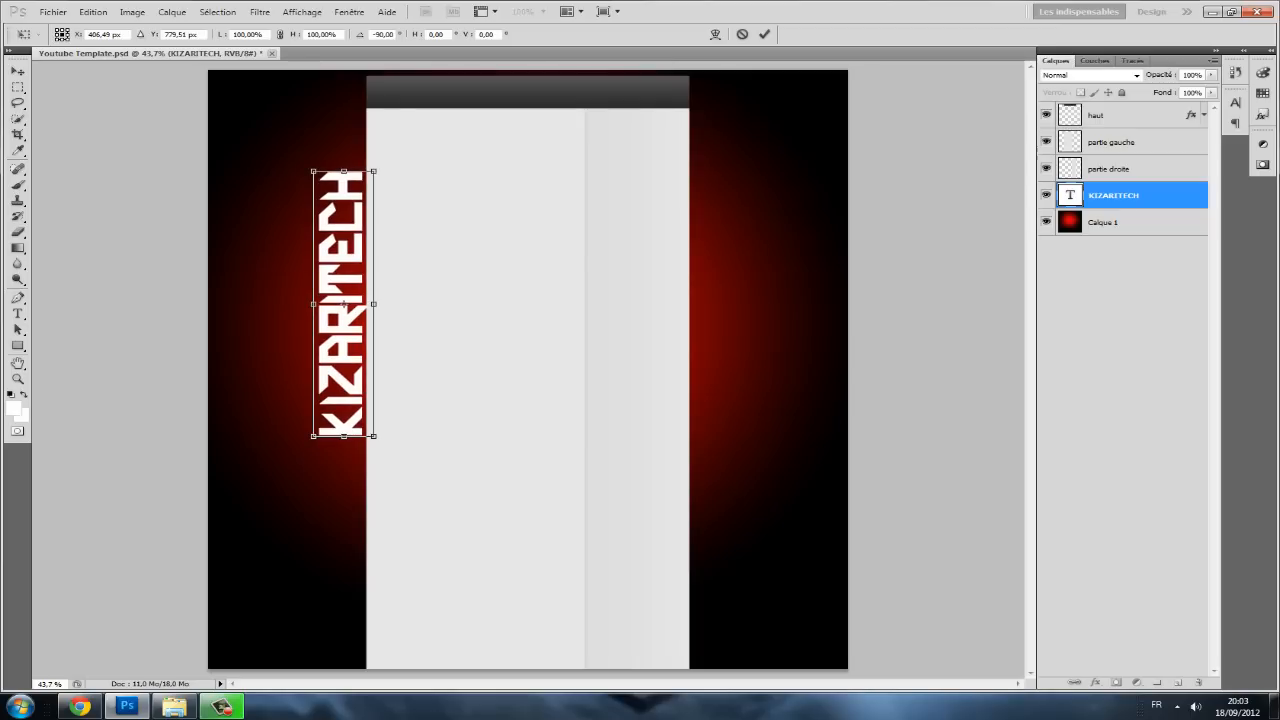
pyautogui.moveTo(343, 304); pyautogui.dragTo(343, 308)
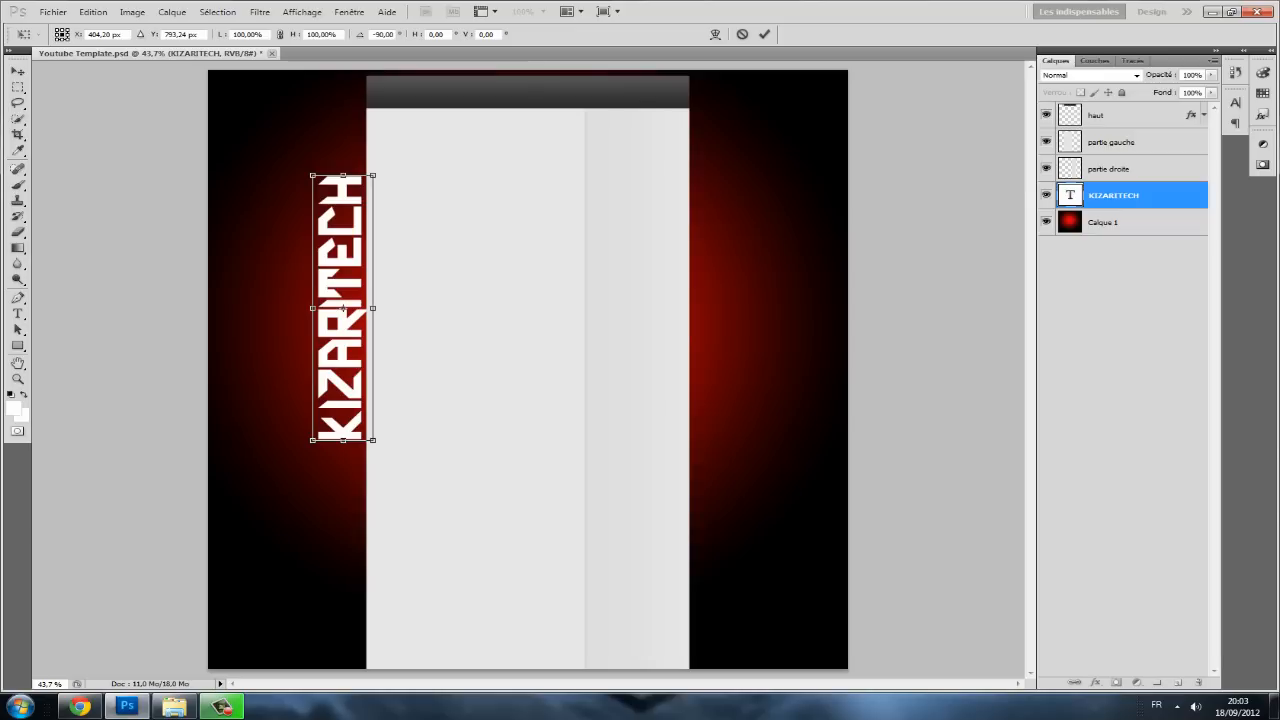
# - Scale the vertical KIZARITECH text proportionally to about 87% and apply the transformation
pyautogui.moveTo(313, 175); pyautogui.dragTo(320, 208)
pyautogui.click(18, 70)
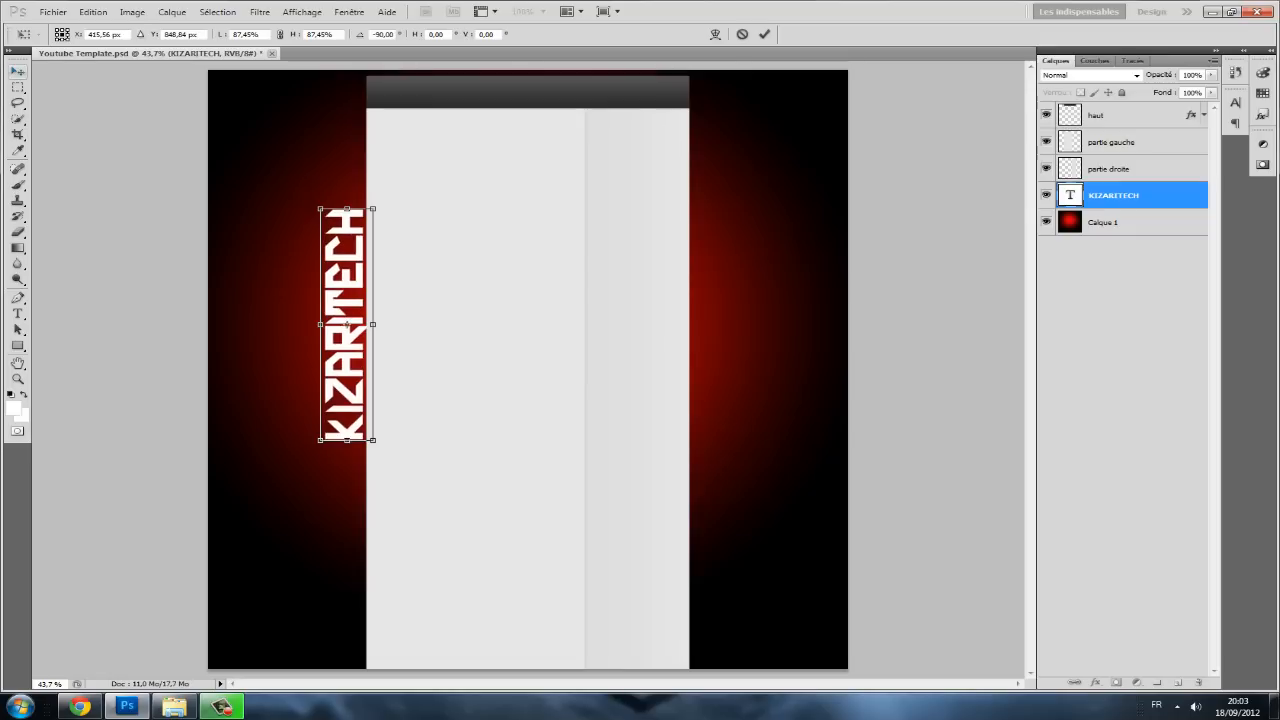
pyautogui.click(616, 266)
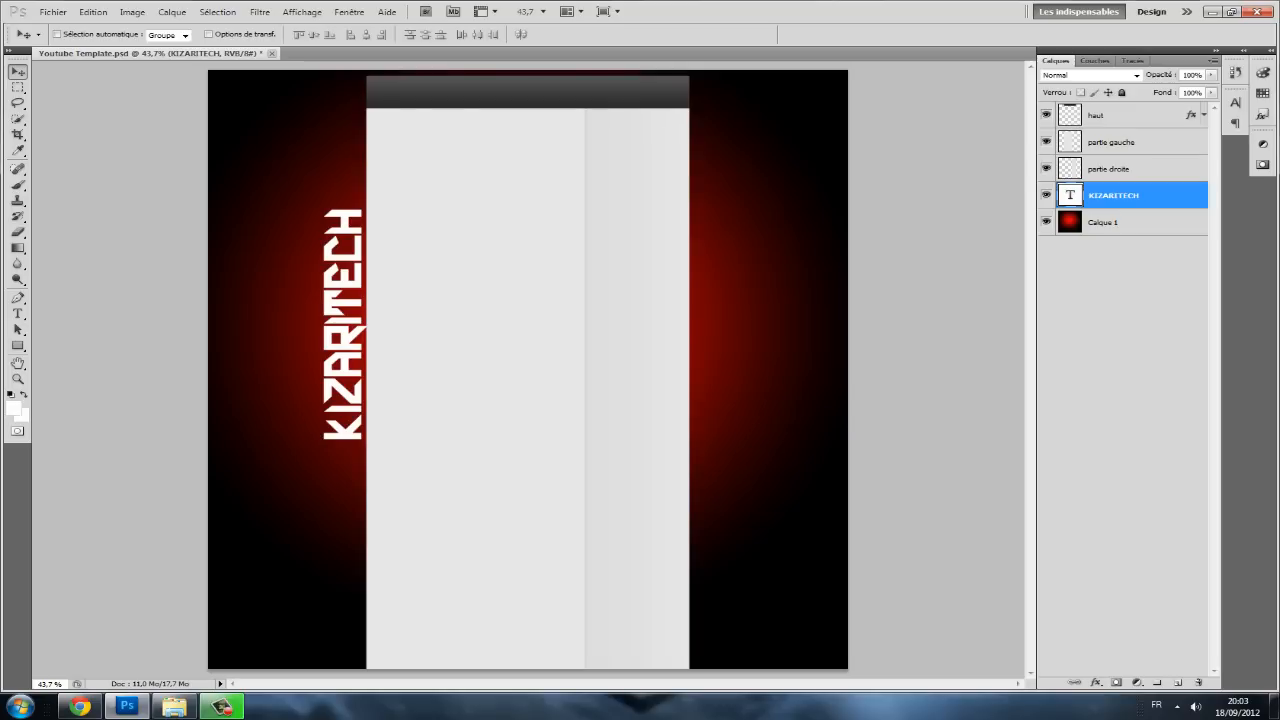
# - Hide the Calque 1, partie droite, partie gauche and haut layers, leaving only the KIZARITECH text layer shown
pyautogui.press('t')
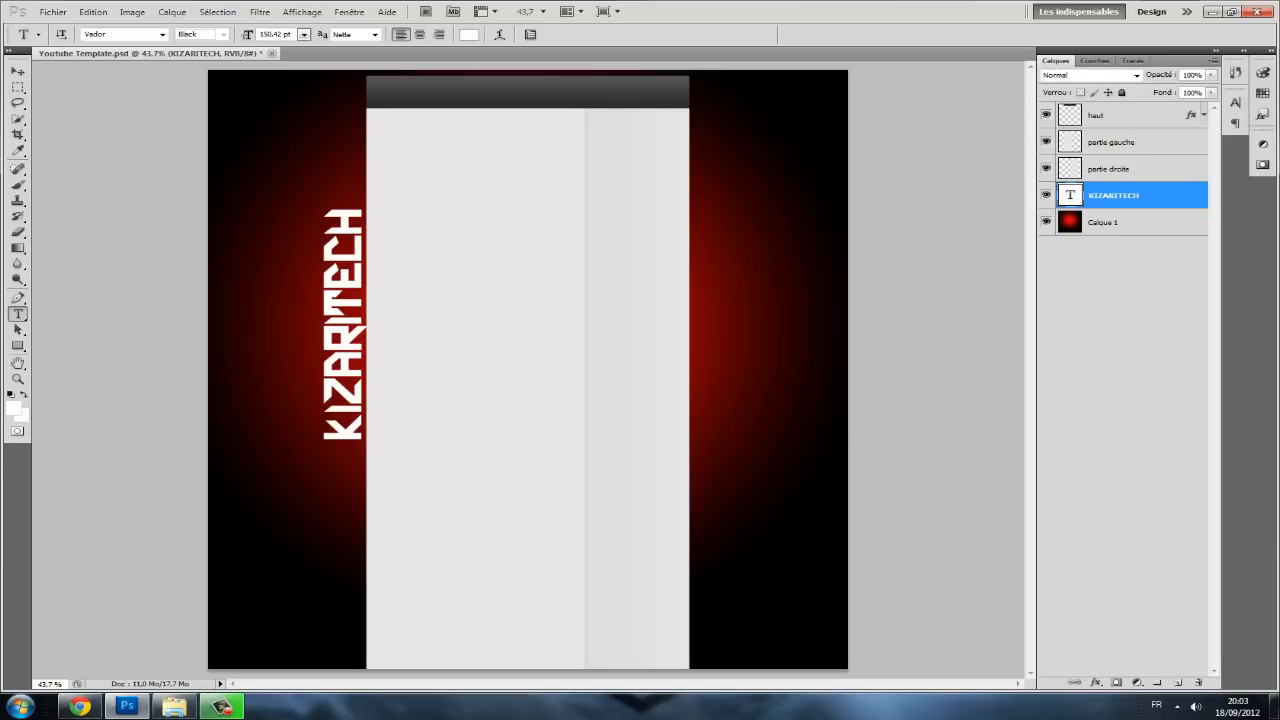
pyautogui.click(1140, 222)
pyautogui.click(1046, 222)
pyautogui.click(1046, 168)
pyautogui.click(1046, 141)
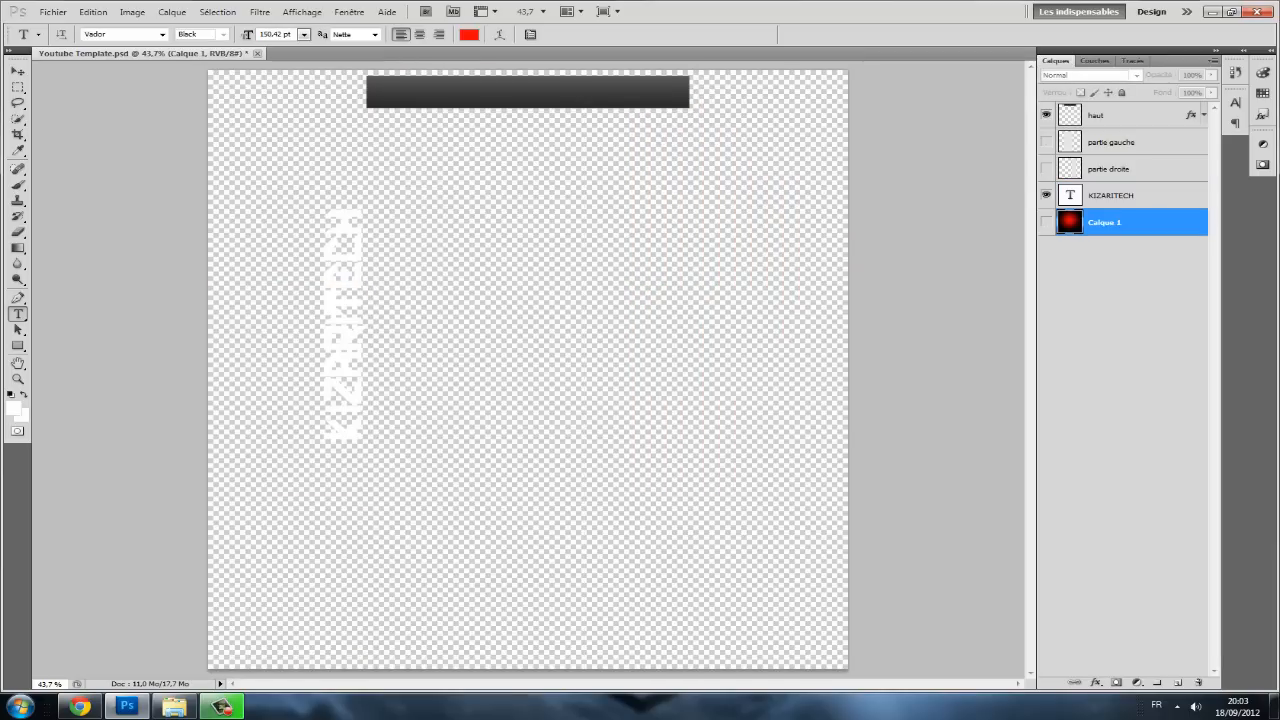
pyautogui.click(1046, 114)
# - Browse the texture images in the Textures 1 folder of Pack GFX n°1 in the file explorer
pyautogui.click(174, 706)
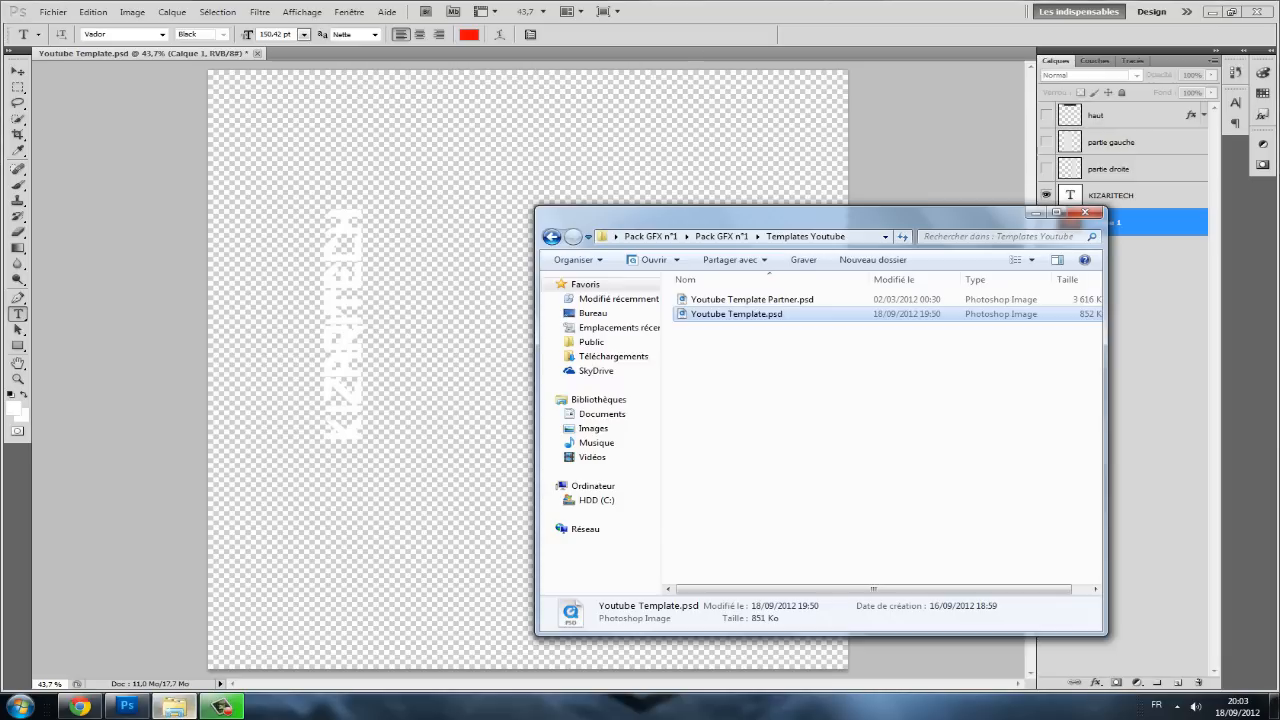
pyautogui.click(551, 236)
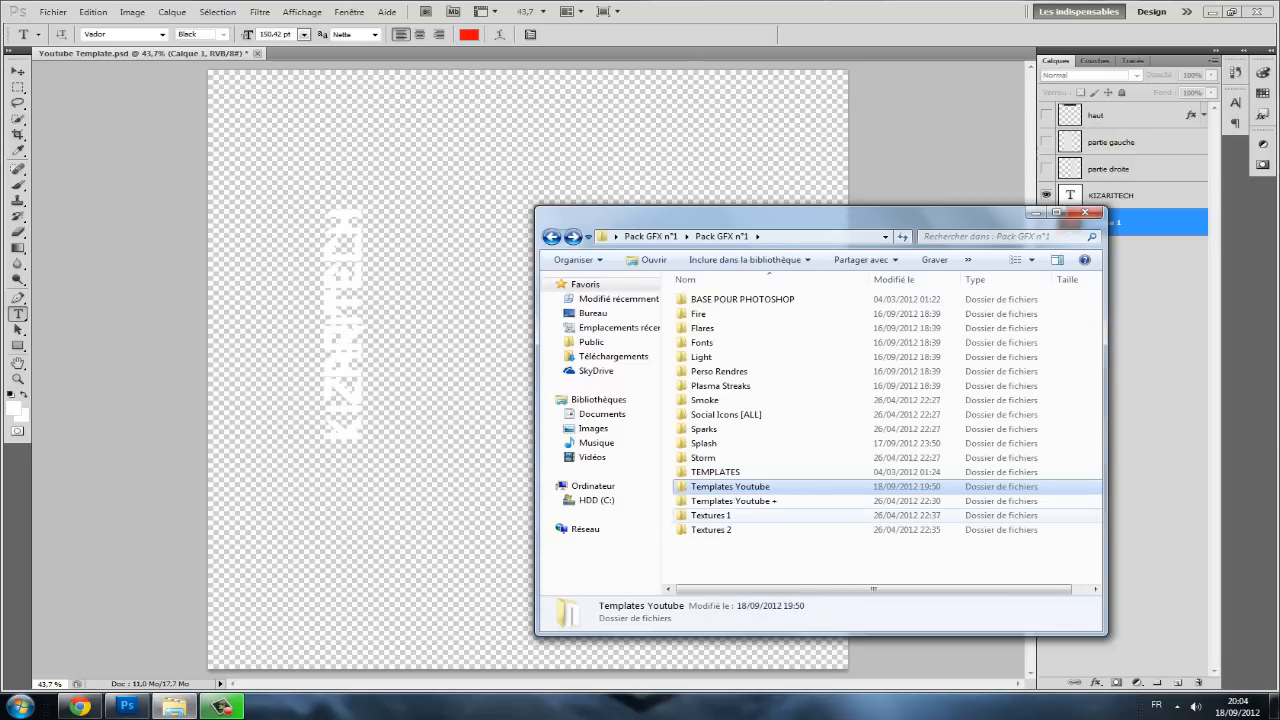
pyautogui.doubleClick(711, 515)
pyautogui.click(878, 397)
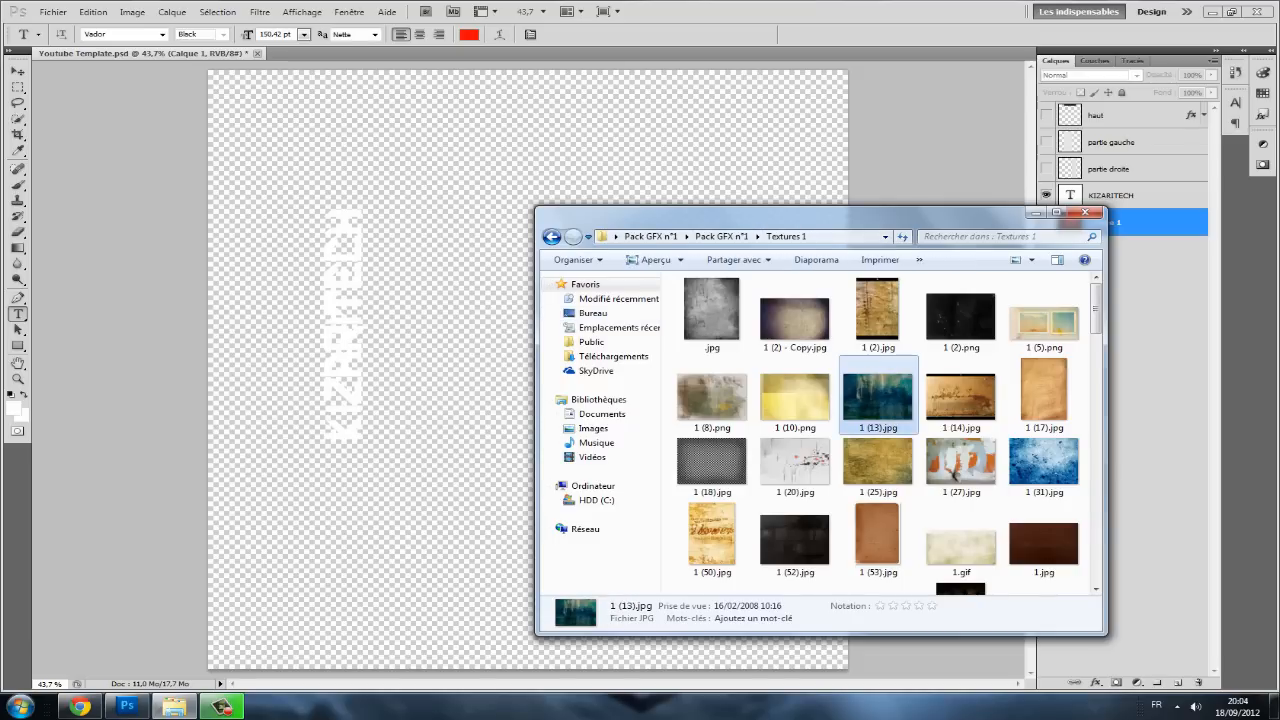
pyautogui.press('Down')
pyautogui.press('Down')
pyautogui.press('Down')
pyautogui.press('Down')
pyautogui.press('Down')
pyautogui.press('Down')
pyautogui.press('Down')
pyautogui.press('Down')
pyautogui.press('Down')
pyautogui.press('Down')
pyautogui.press('Down')
pyautogui.press('Down')
pyautogui.press('Down')
pyautogui.press('Down')
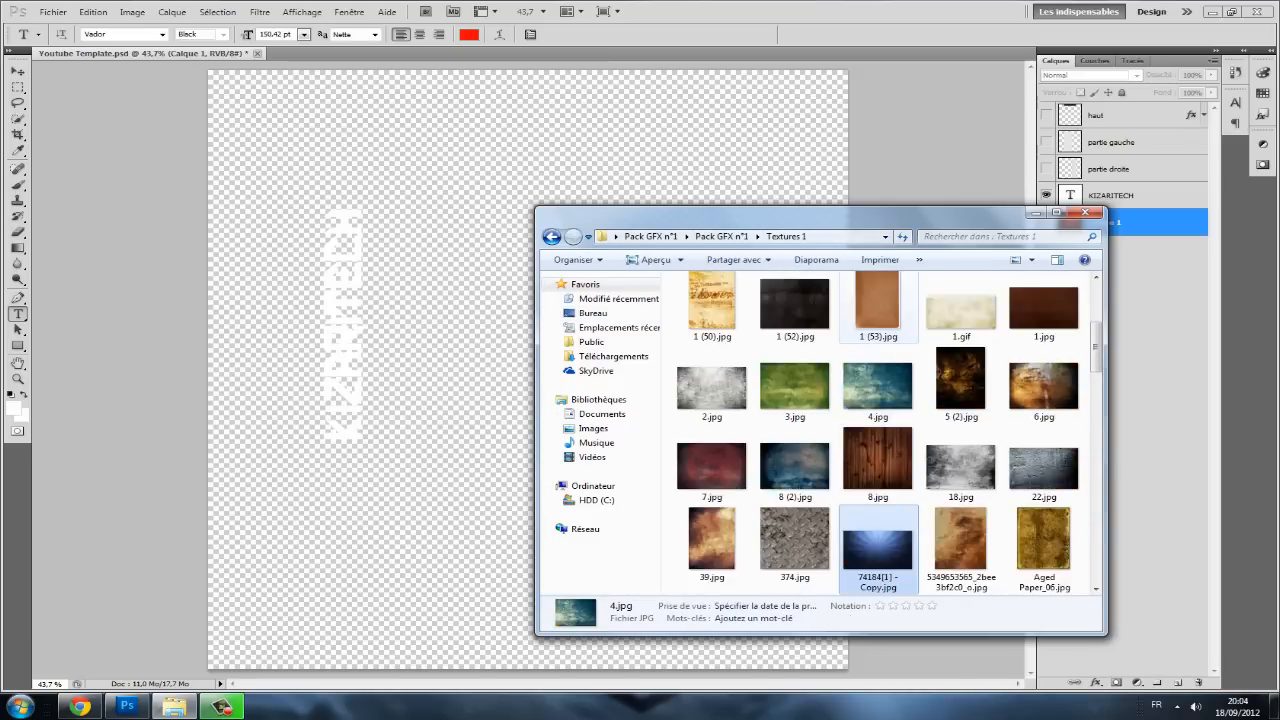
pyautogui.press('Down')
pyautogui.press('Down')
pyautogui.press('Down')
pyautogui.press('Down')
pyautogui.press('Down')
pyautogui.press('Down')
pyautogui.press('Down')
pyautogui.press('Down')
pyautogui.press('Down')
pyautogui.press('Down')
pyautogui.press('Down')
pyautogui.press('Down')
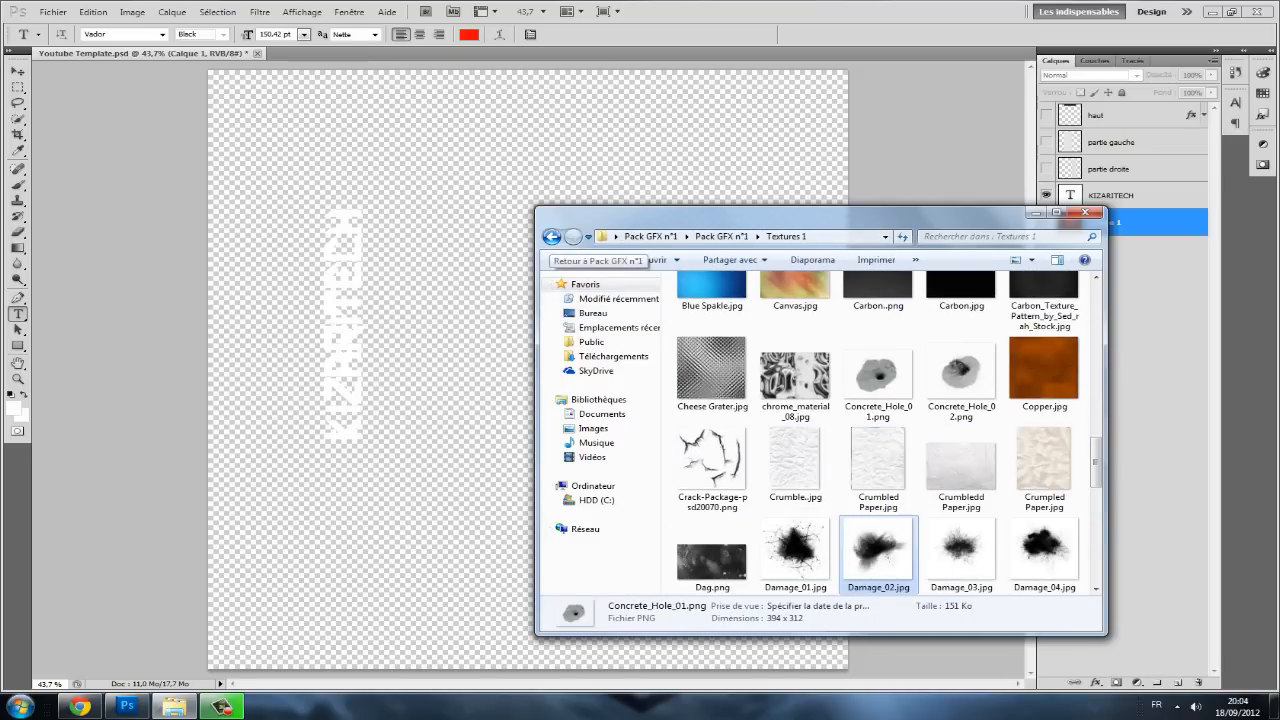
pyautogui.press('Down')
# - Place the yellow-and-black striped texture stockzoofx (444) from the Textures 2 folder into the document, overlapping the KIZARITECH text
pyautogui.click(551, 236)
pyautogui.press('Down')
pyautogui.press('Return')
pyautogui.scroll(-15, 885, 495)
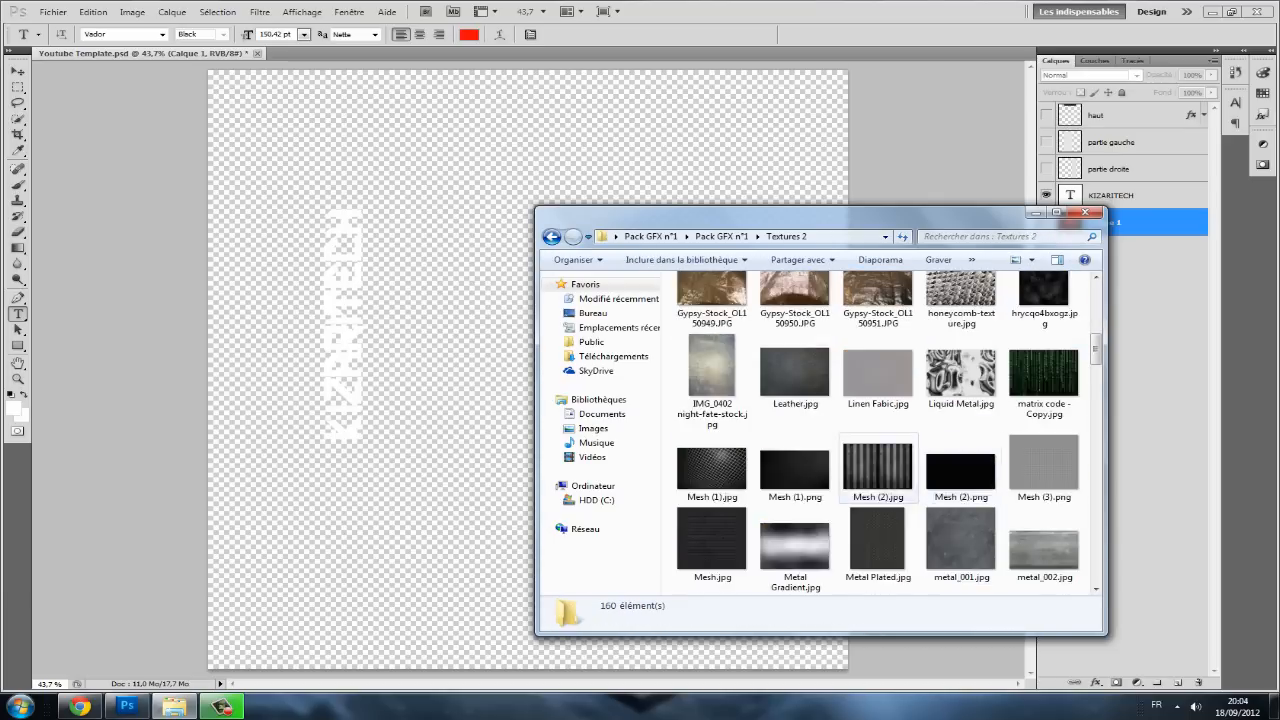
pyautogui.scroll(-6, 890, 480)
pyautogui.moveTo(1044, 295); pyautogui.dragTo(100, 130)
pyautogui.moveTo(530, 369); pyautogui.dragTo(457, 285)
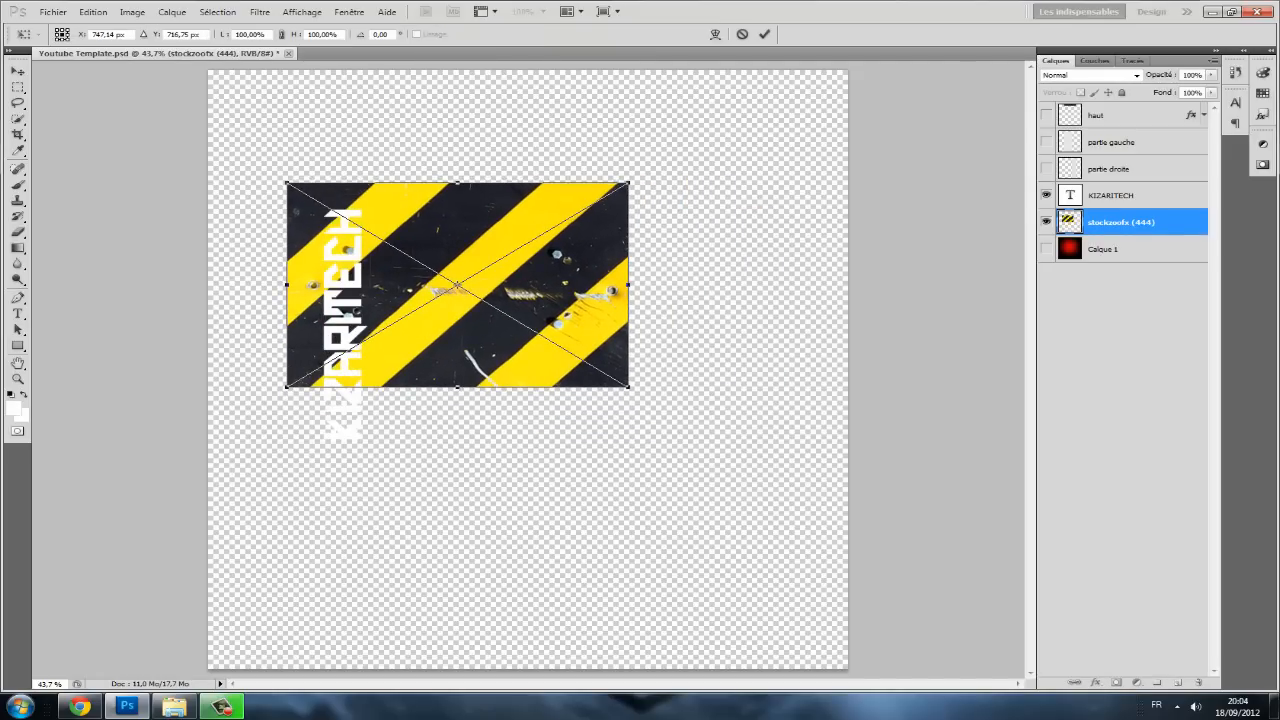
# - Resize the striped texture to about 19% width and 120% height so it frames the vertical text, and apply the placement
pyautogui.moveTo(628, 386); pyautogui.dragTo(352, 455)
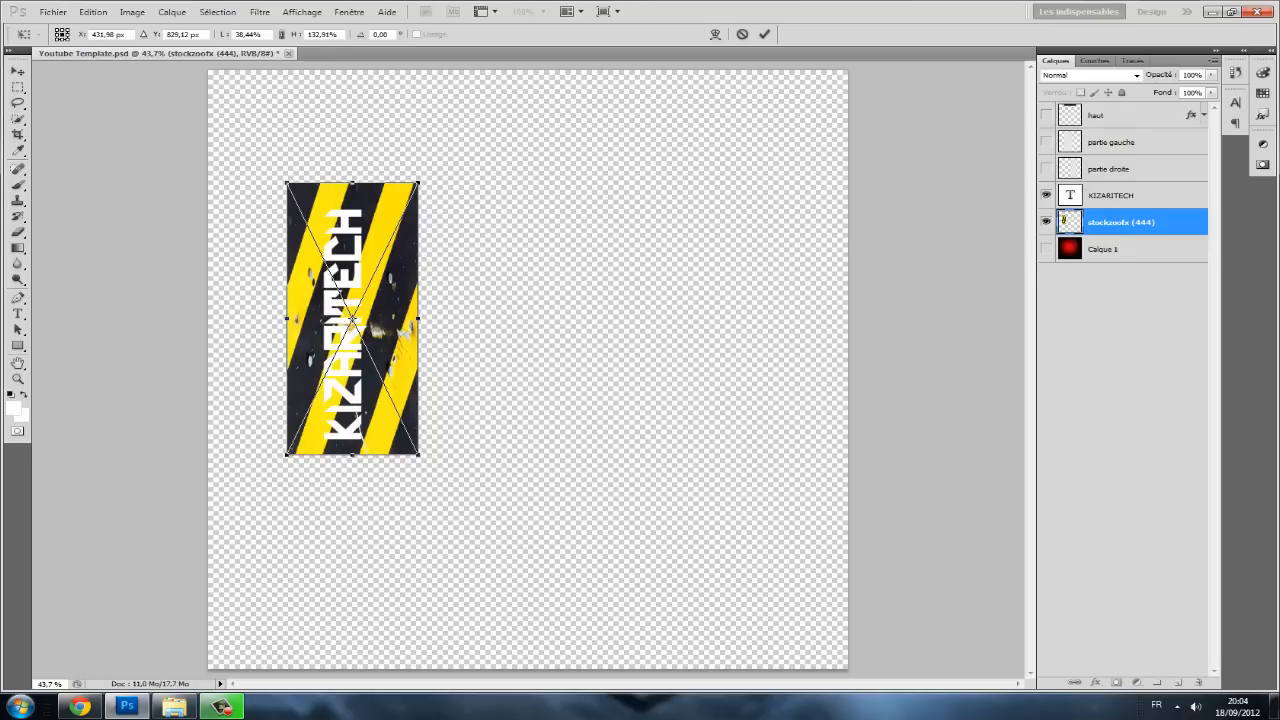
pyautogui.moveTo(418, 318); pyautogui.dragTo(381, 318)
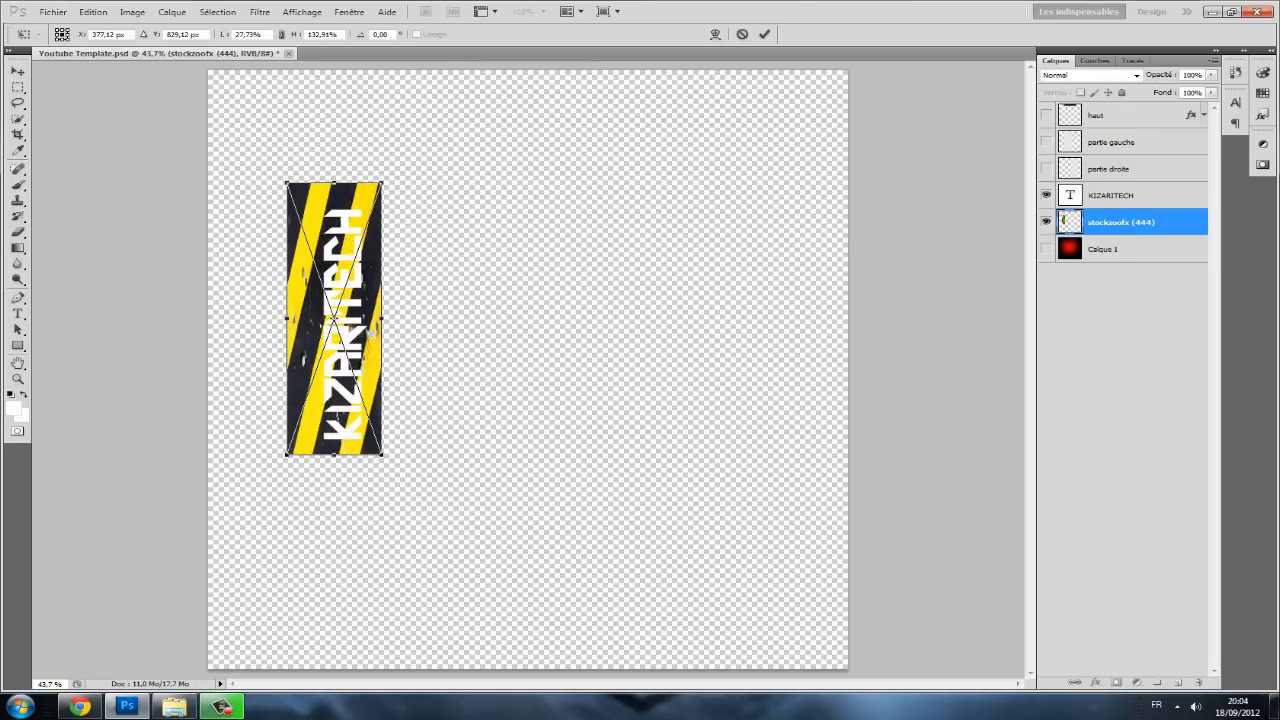
pyautogui.moveTo(289, 318); pyautogui.dragTo(315, 318)
pyautogui.moveTo(348, 183); pyautogui.dragTo(348, 209)
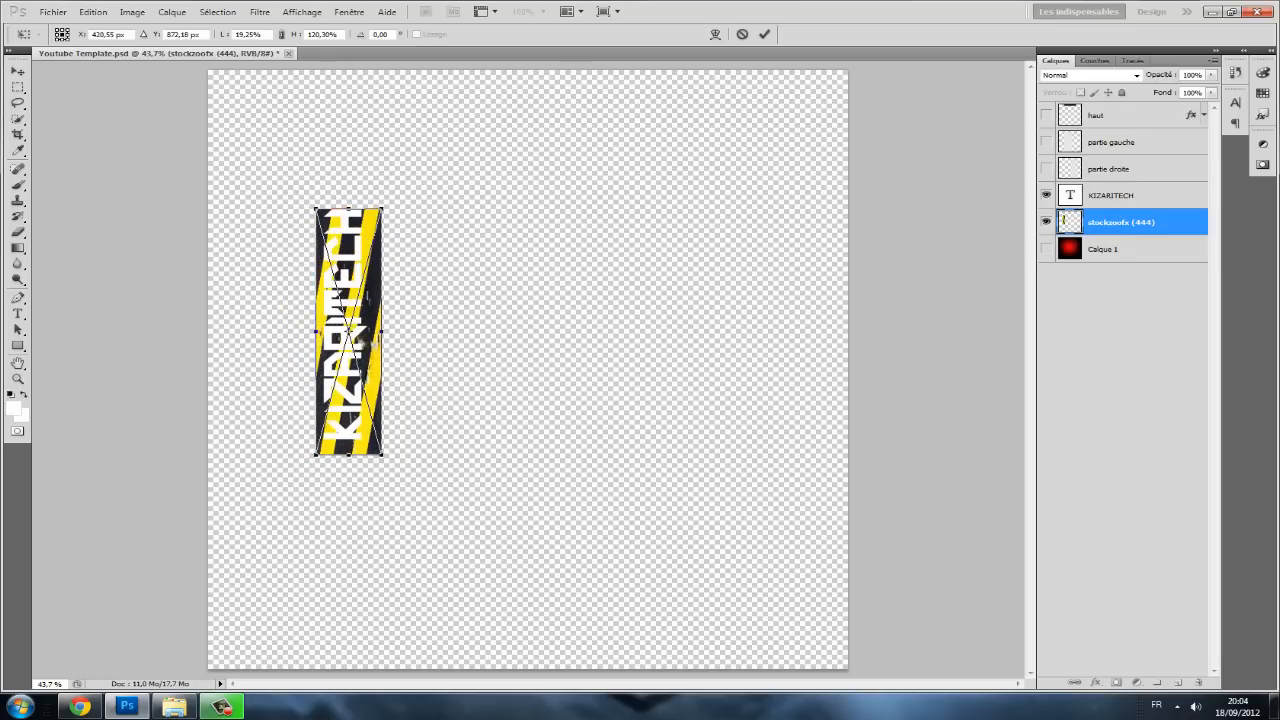
pyautogui.moveTo(365, 340); pyautogui.dragTo(363, 331)
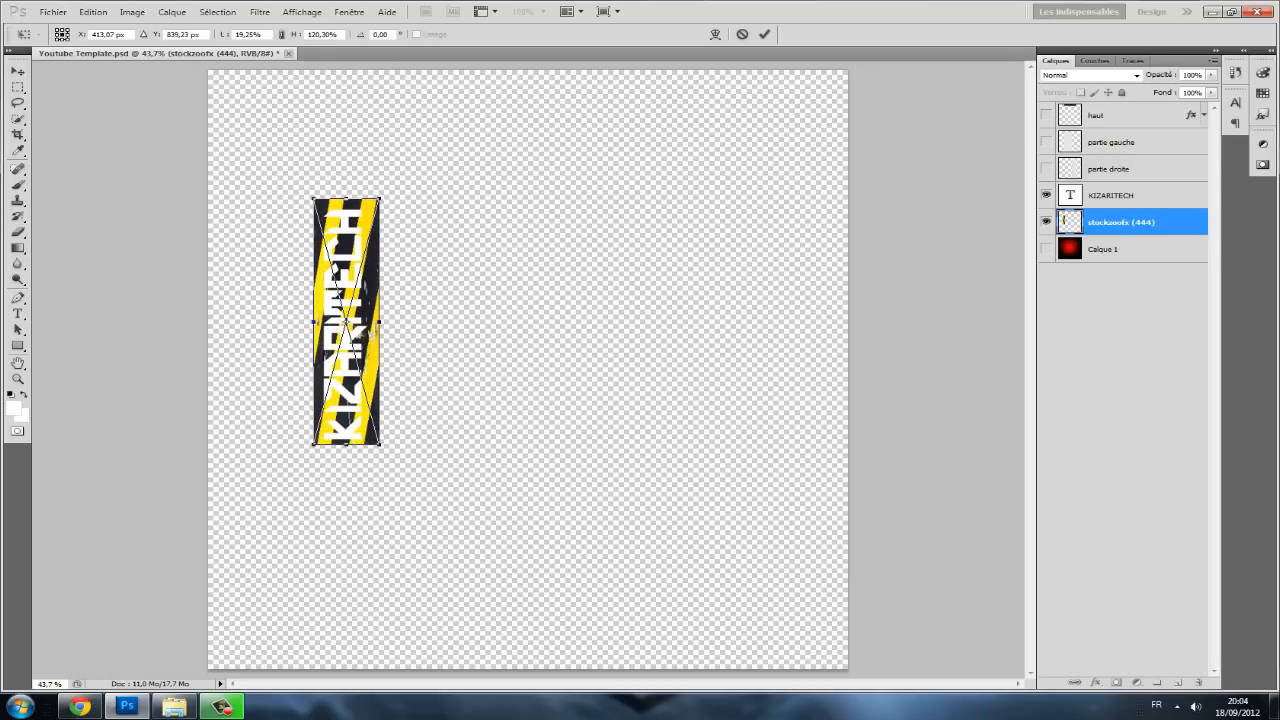
pyautogui.press('v')
pyautogui.press('Return')
# - Move the stockzoofx (444) layer above the KIZARITECH text layer and set its blend mode to Incrustation
pyautogui.moveTo(1075, 226); pyautogui.dragTo(1074, 199)
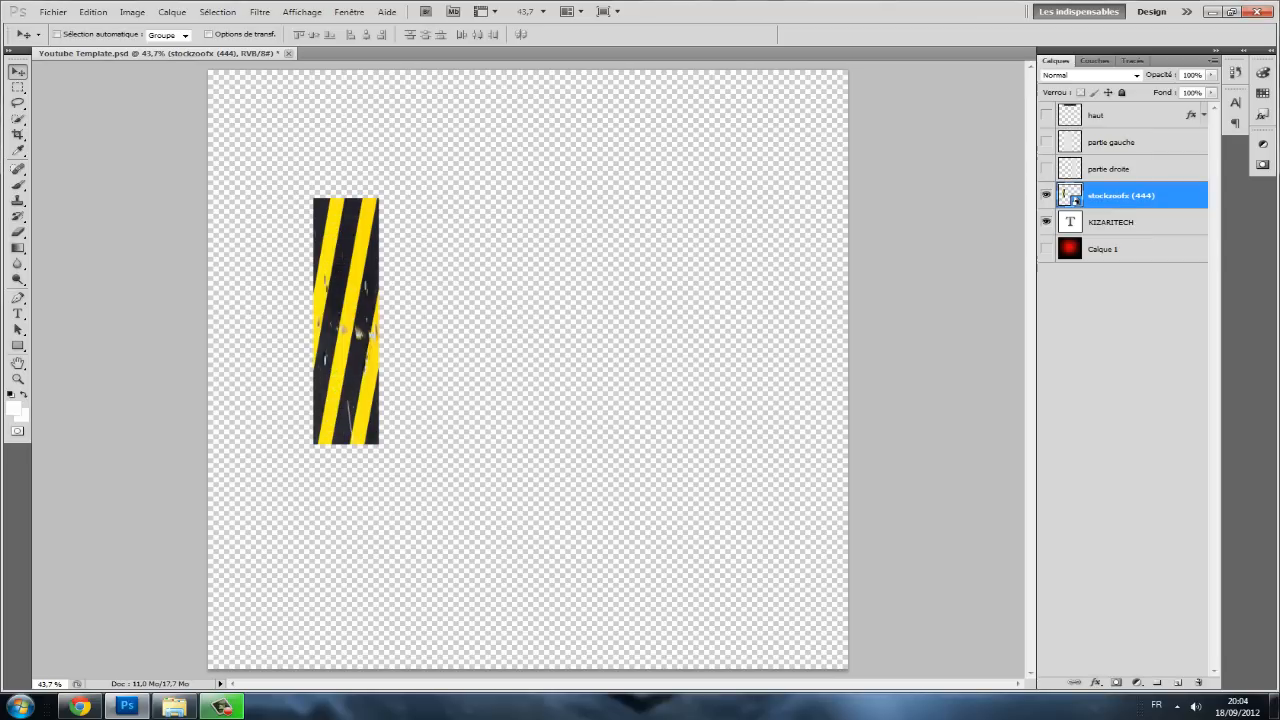
pyautogui.click(1090, 75)
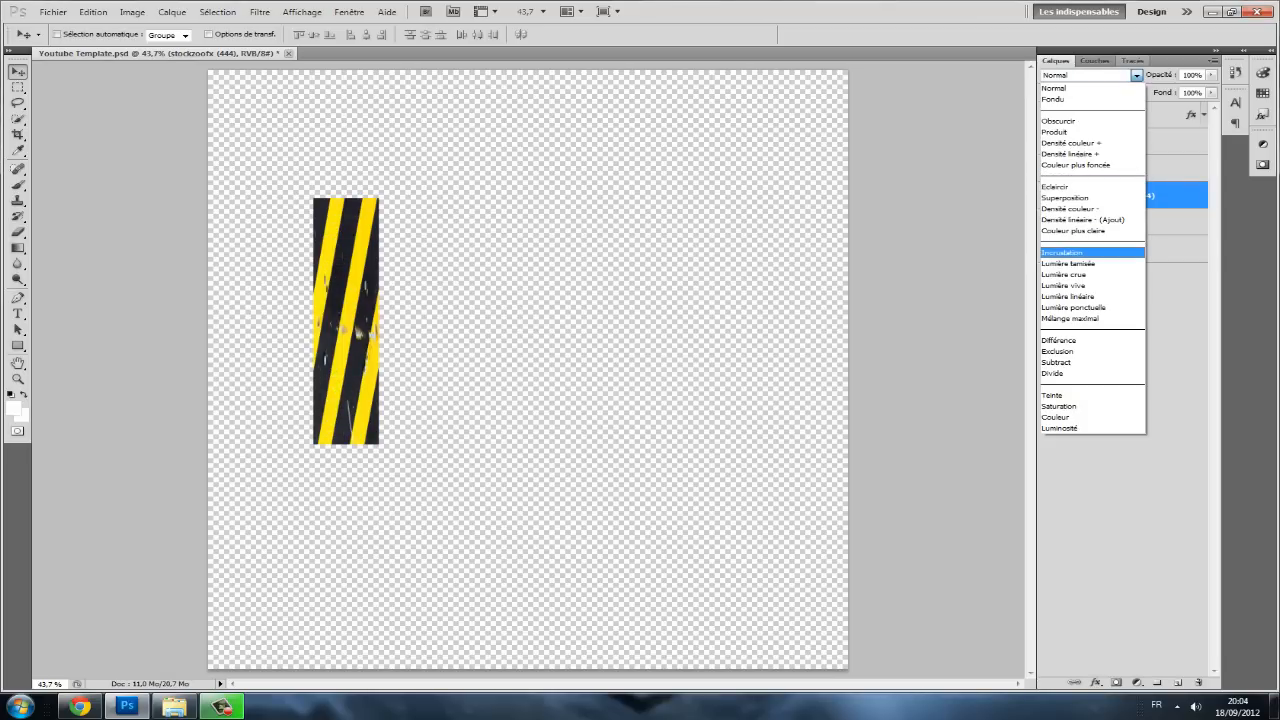
pyautogui.click(1062, 252)
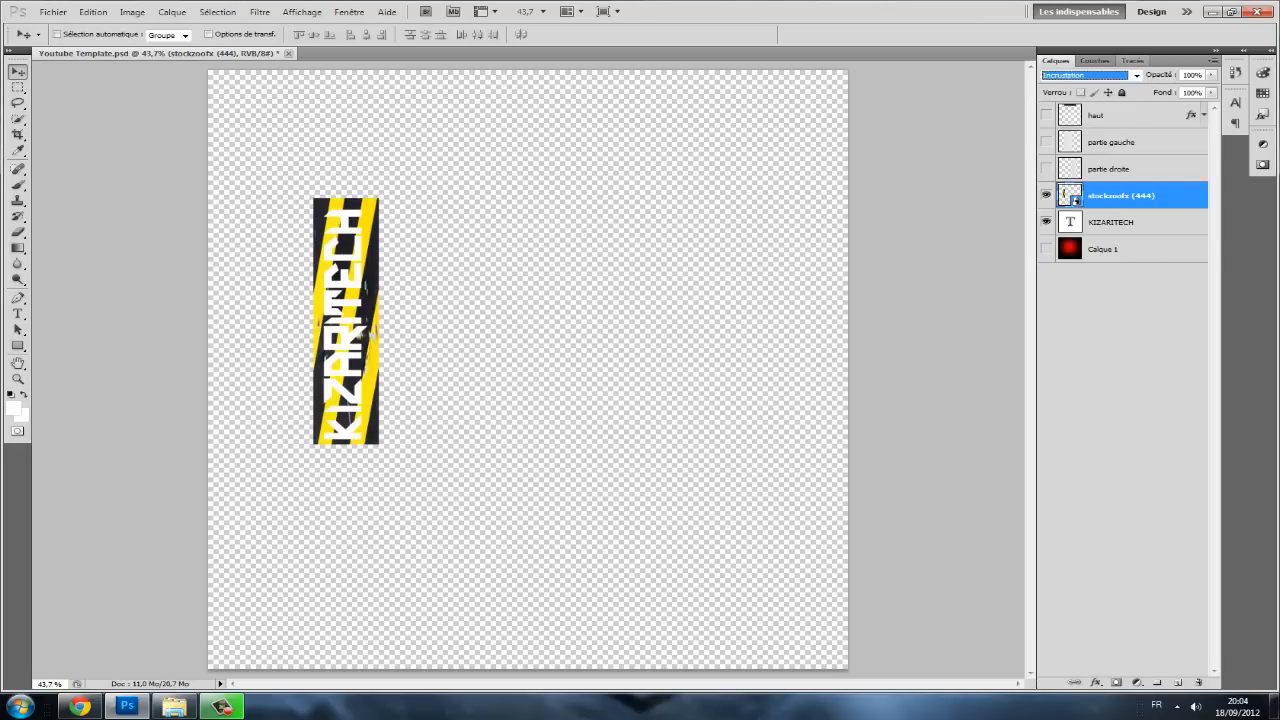
# - Set the KIZARITECH text layer's blend mode to Incrustation and move it above the stockzoofx (444) layer
pyautogui.click(1110, 222)
pyautogui.click(1090, 75)
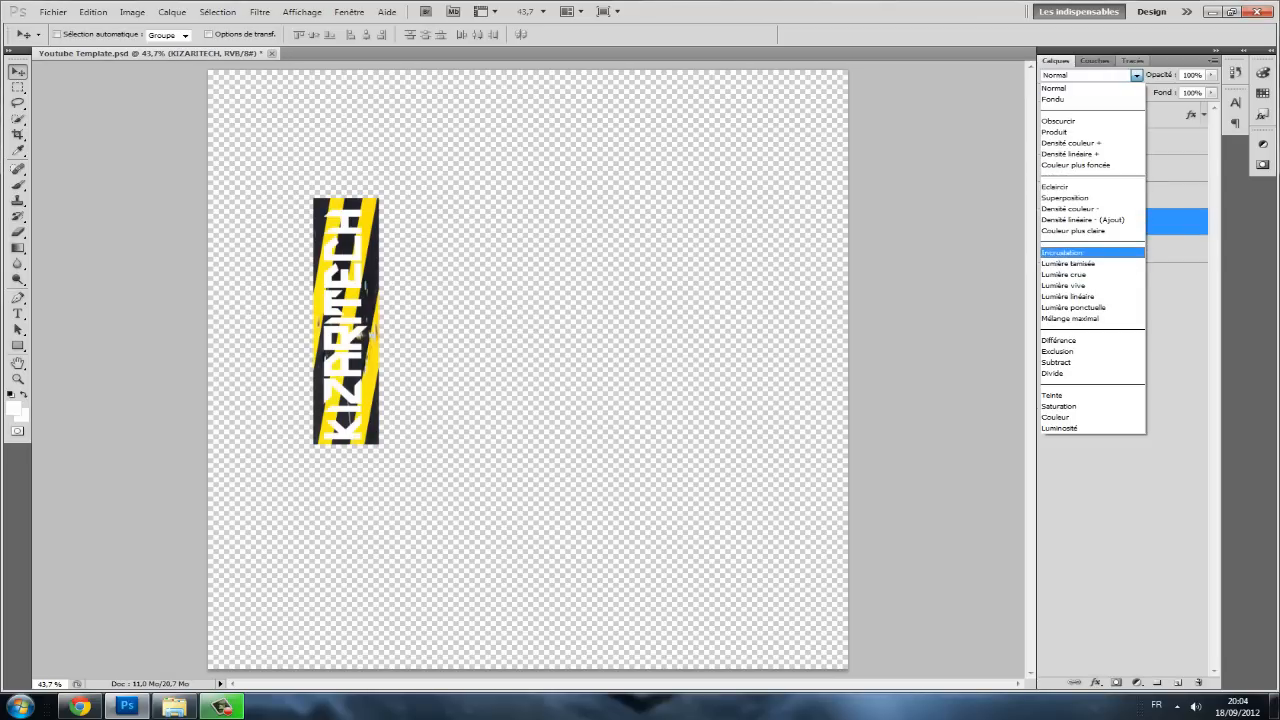
pyautogui.click(1062, 252)
pyautogui.moveTo(1113, 222); pyautogui.dragTo(1113, 188)
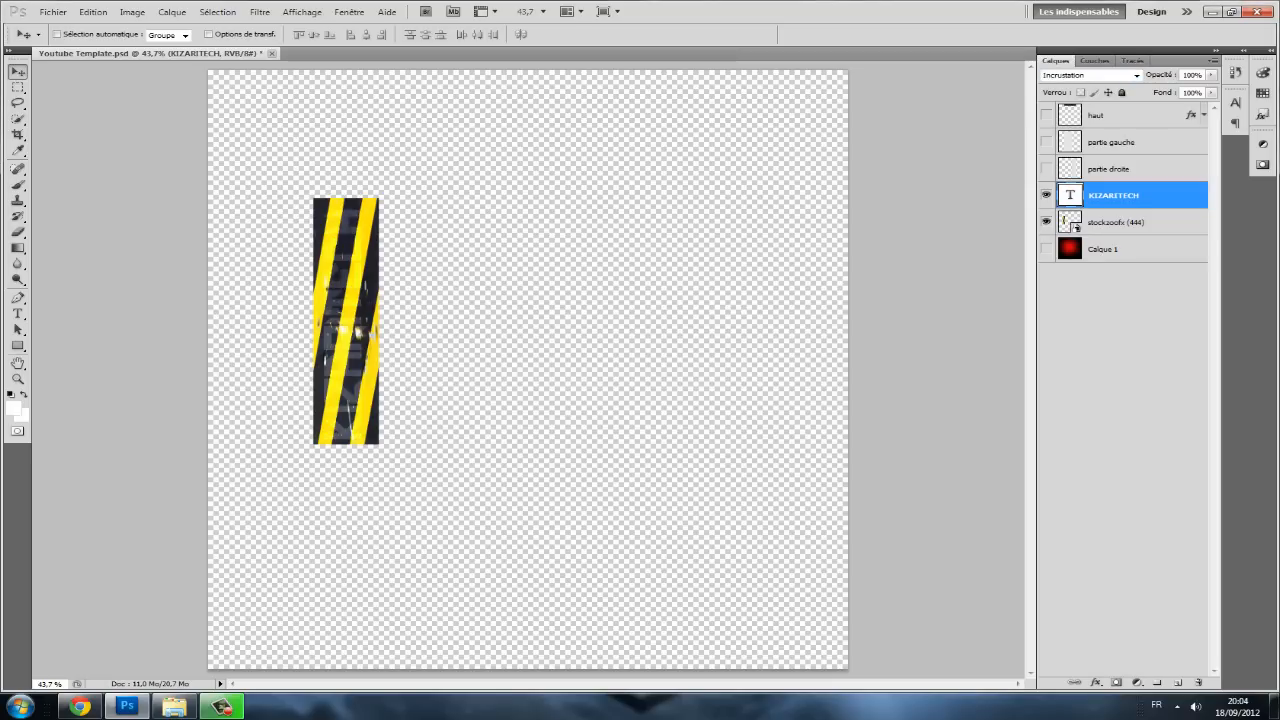
# - Rasterize the stockzoofx (444) texture layer
pyautogui.click(1116, 222)
pyautogui.click(1113, 195)
pyautogui.click(1121, 222)
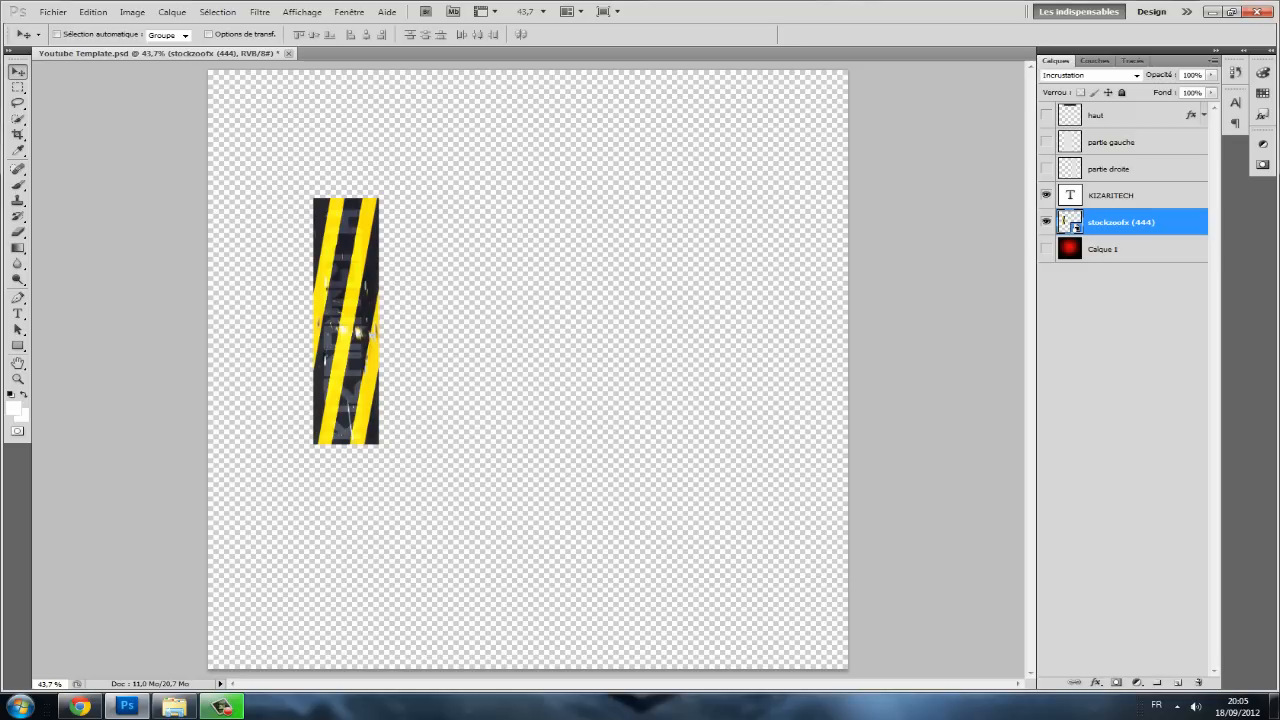
pyautogui.rightClick(1150, 213)
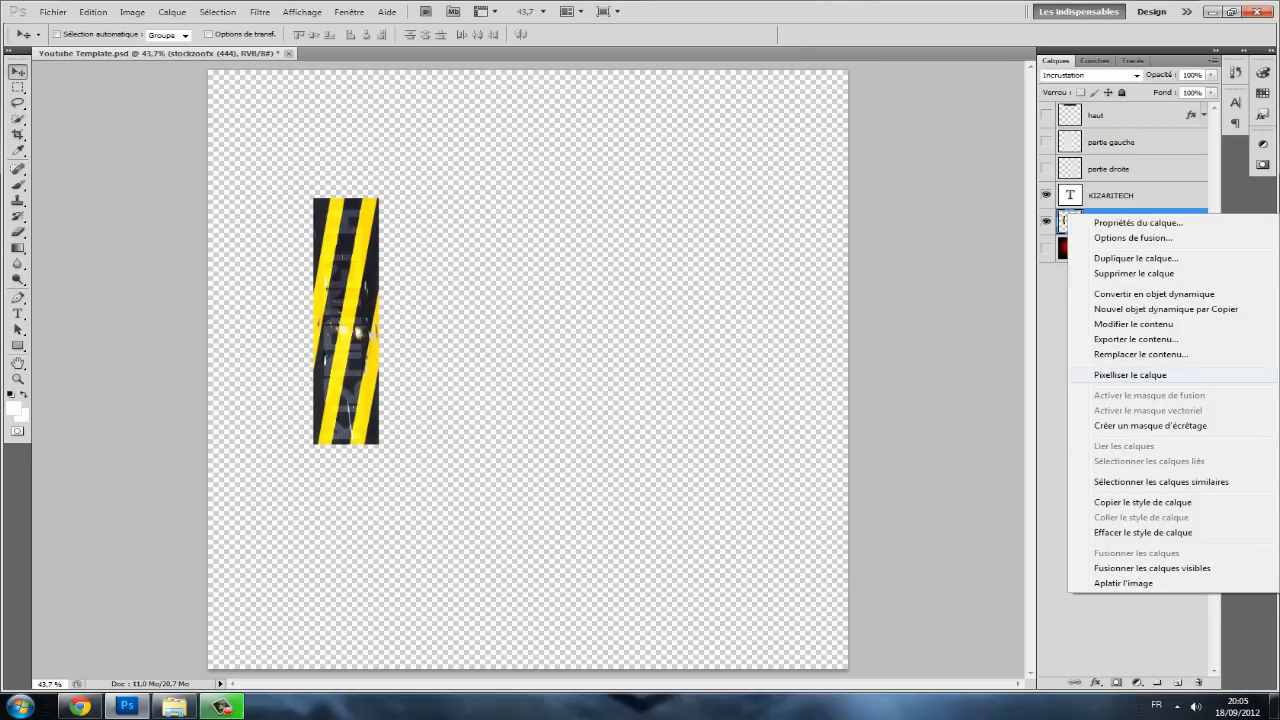
pyautogui.click(1150, 375)
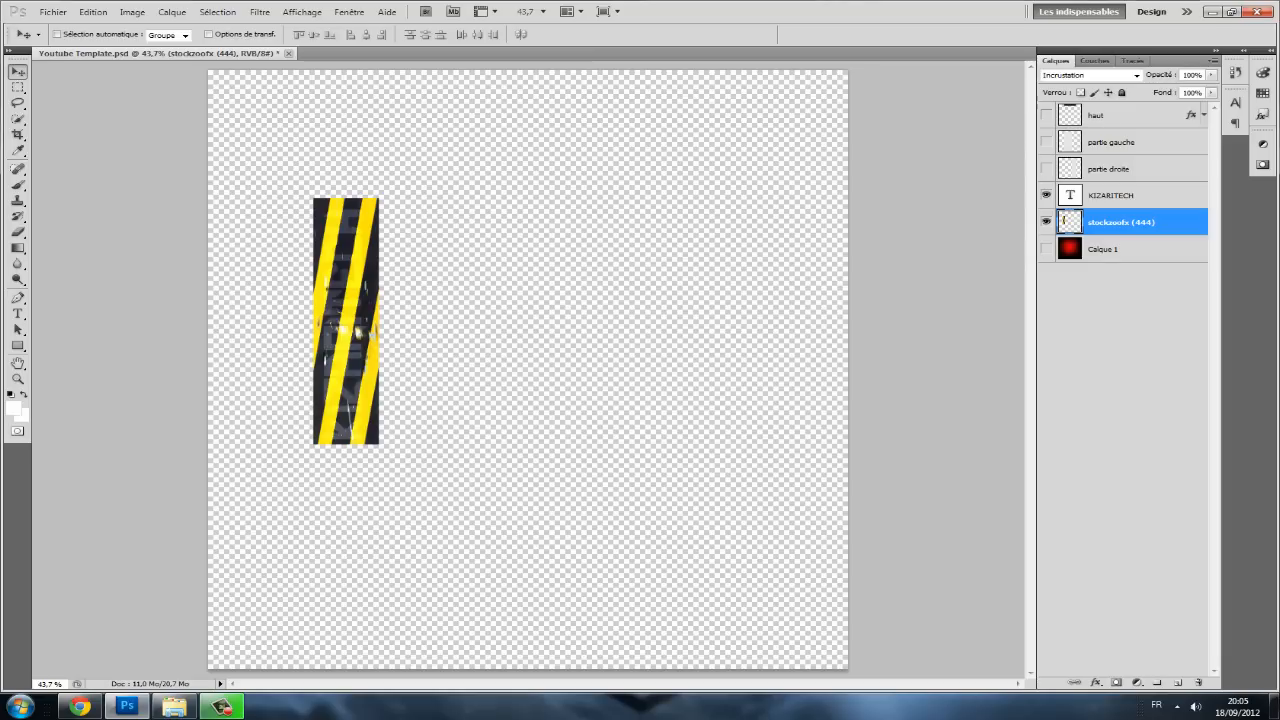
# - Desaturate the stockzoofx (444) texture layer and load the outline of the KIZARITECH text layer as a selection
pyautogui.hotkey('ctrl', 'shift', 'u')
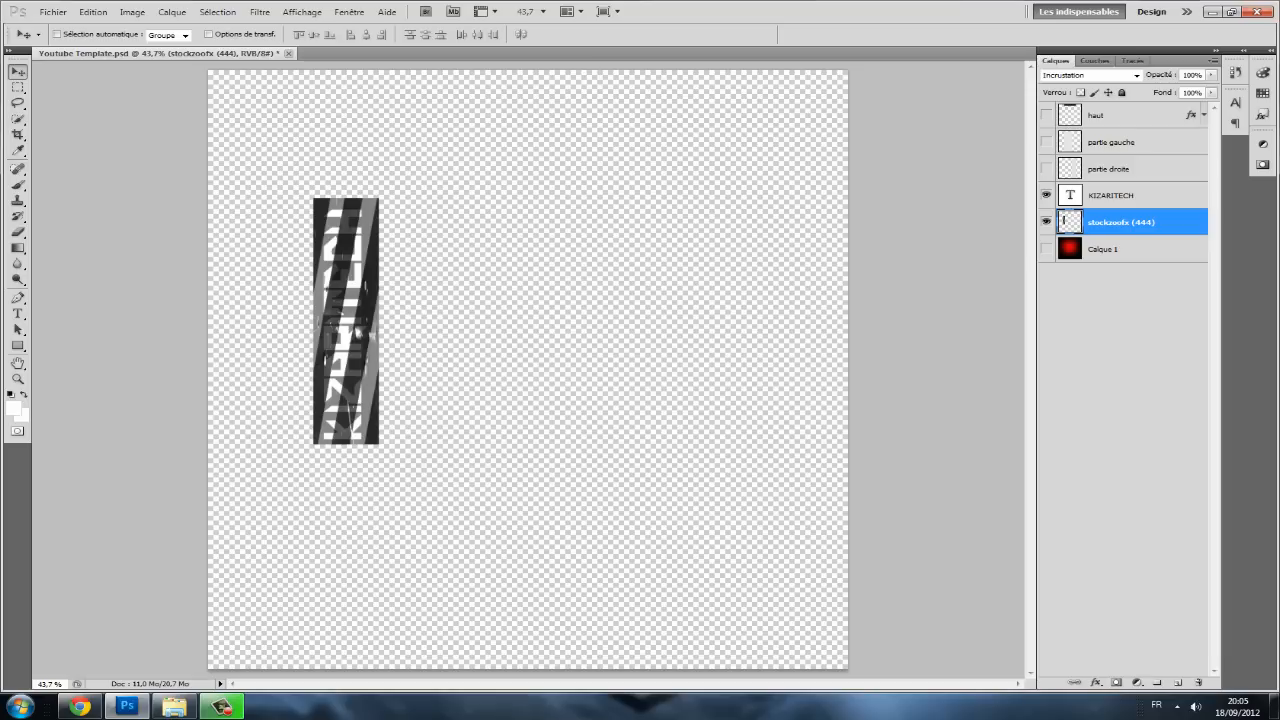
pyautogui.click(1130, 195)
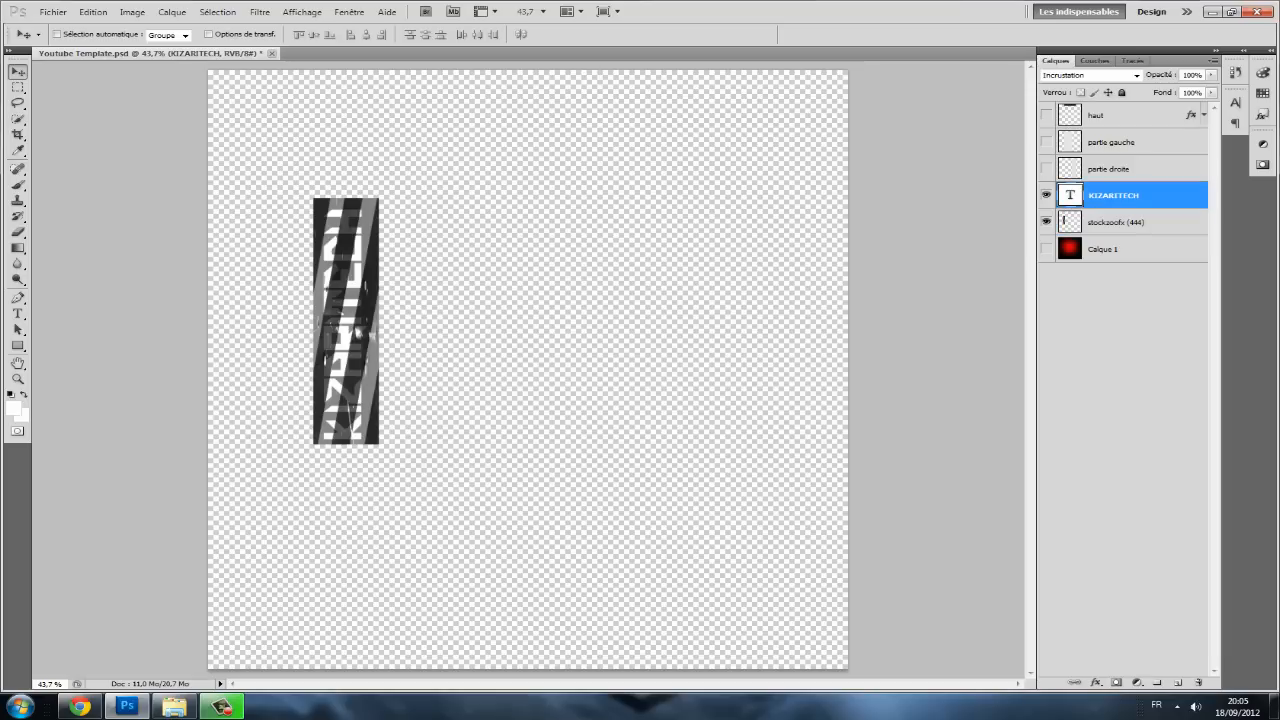
pyautogui.click(18, 102)
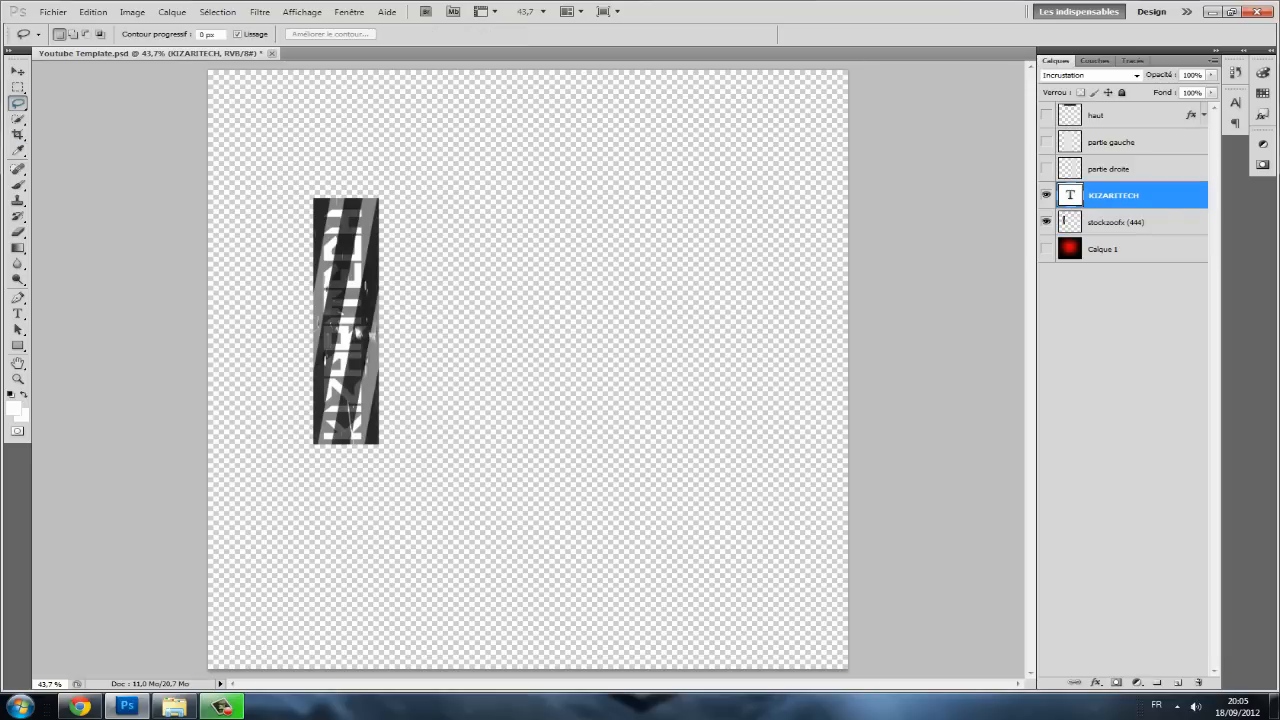
pyautogui.rightClick(344, 291)
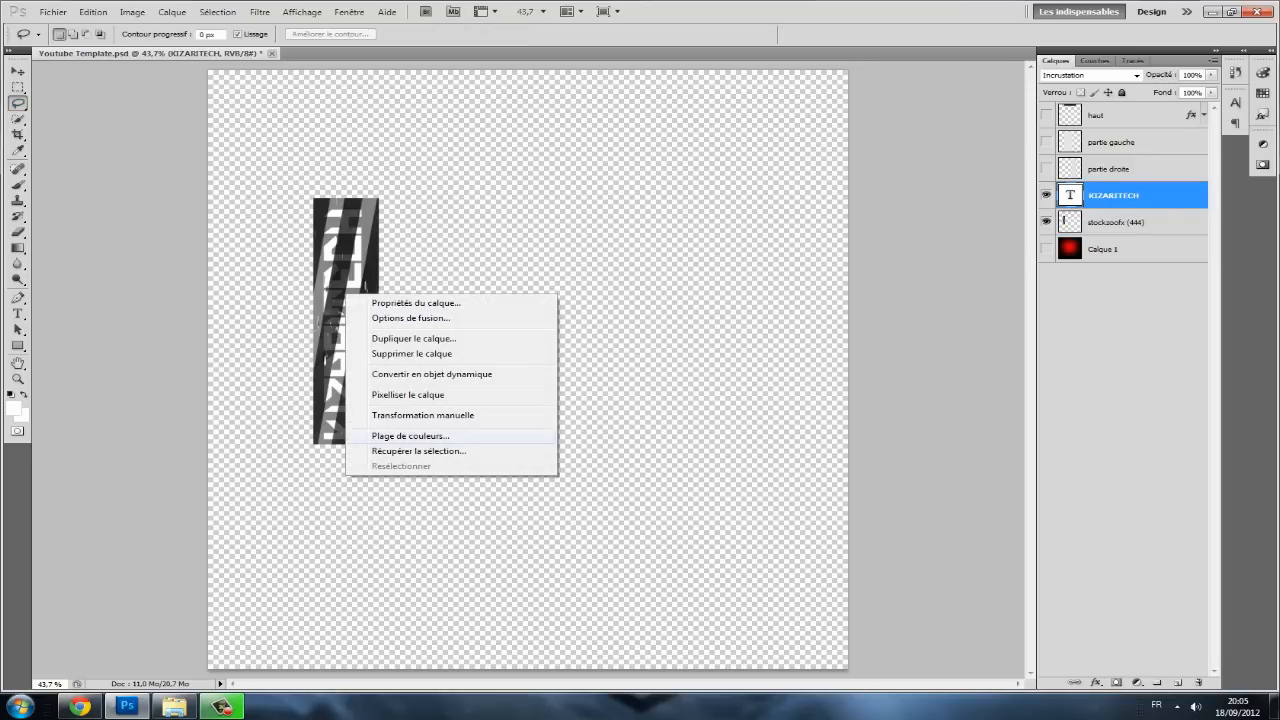
pyautogui.click(418, 451)
pyautogui.press('Return')
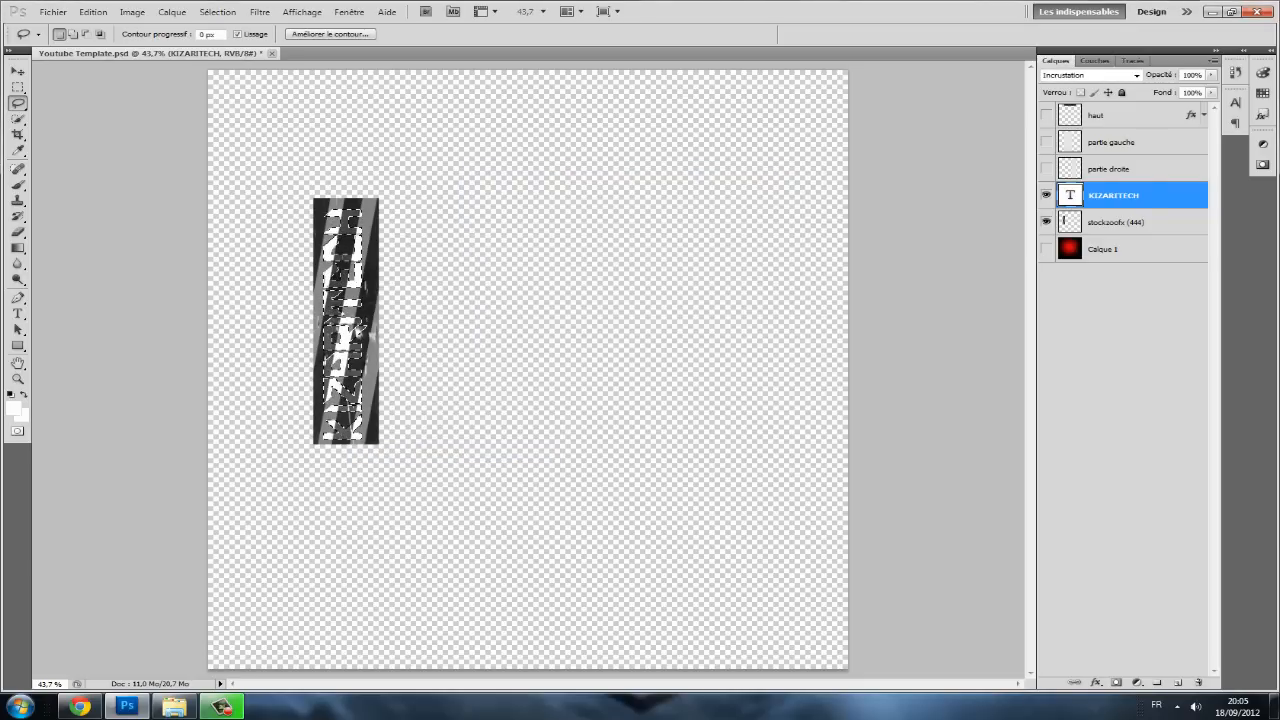
# - Invert the selection and remove the part of the stockzoofx (444) texture lying outside the KIZARITECH letters
pyautogui.click(1130, 222)
pyautogui.rightClick(410, 340)
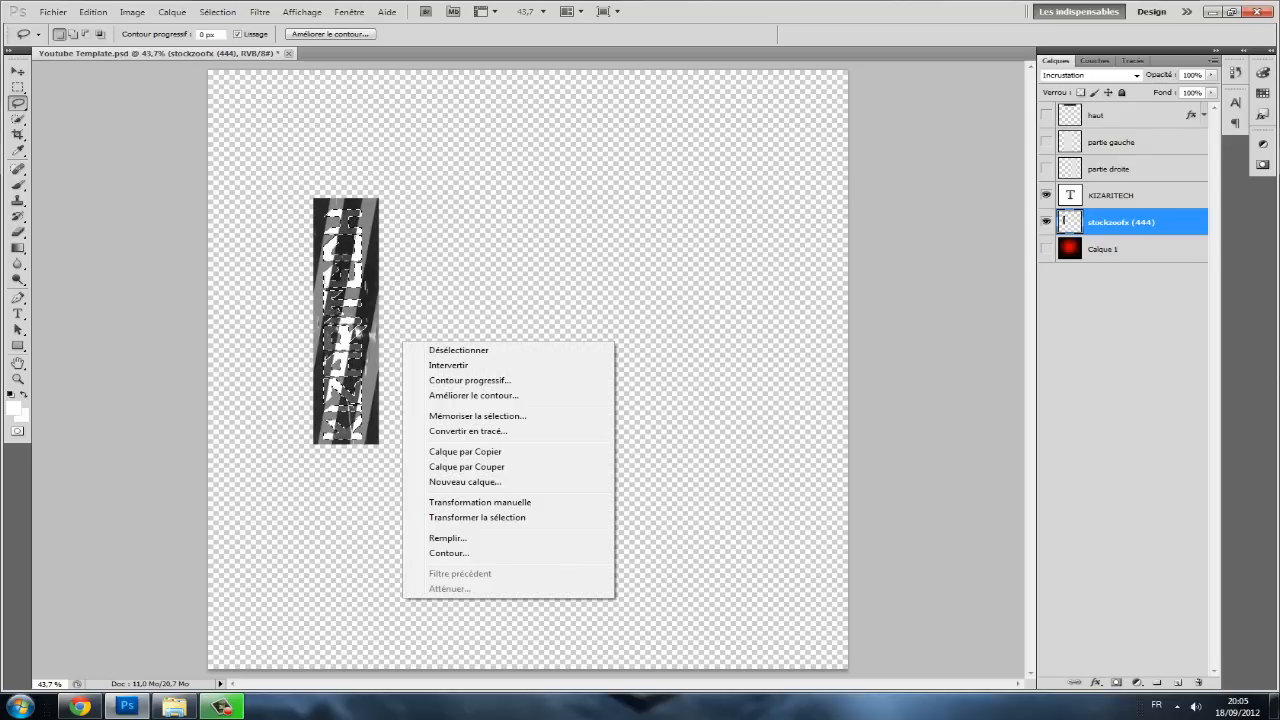
pyautogui.click(450, 366)
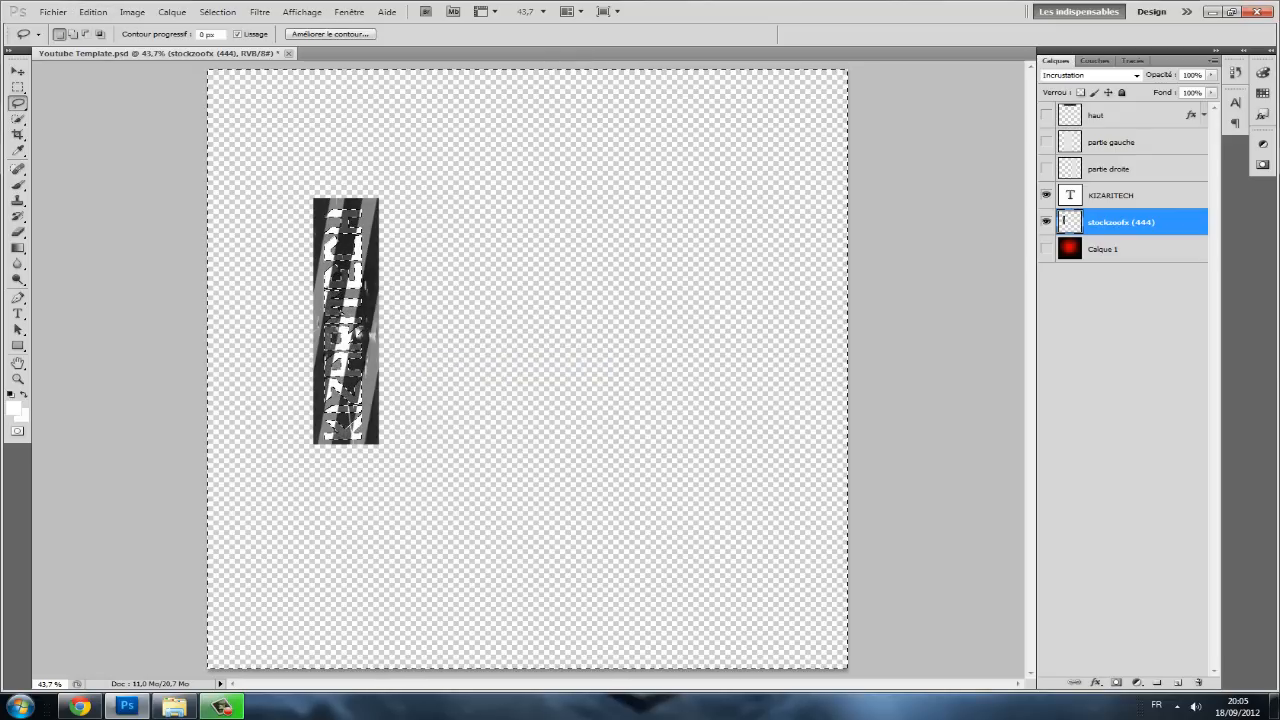
pyautogui.click(92, 11)
pyautogui.click(180, 90)
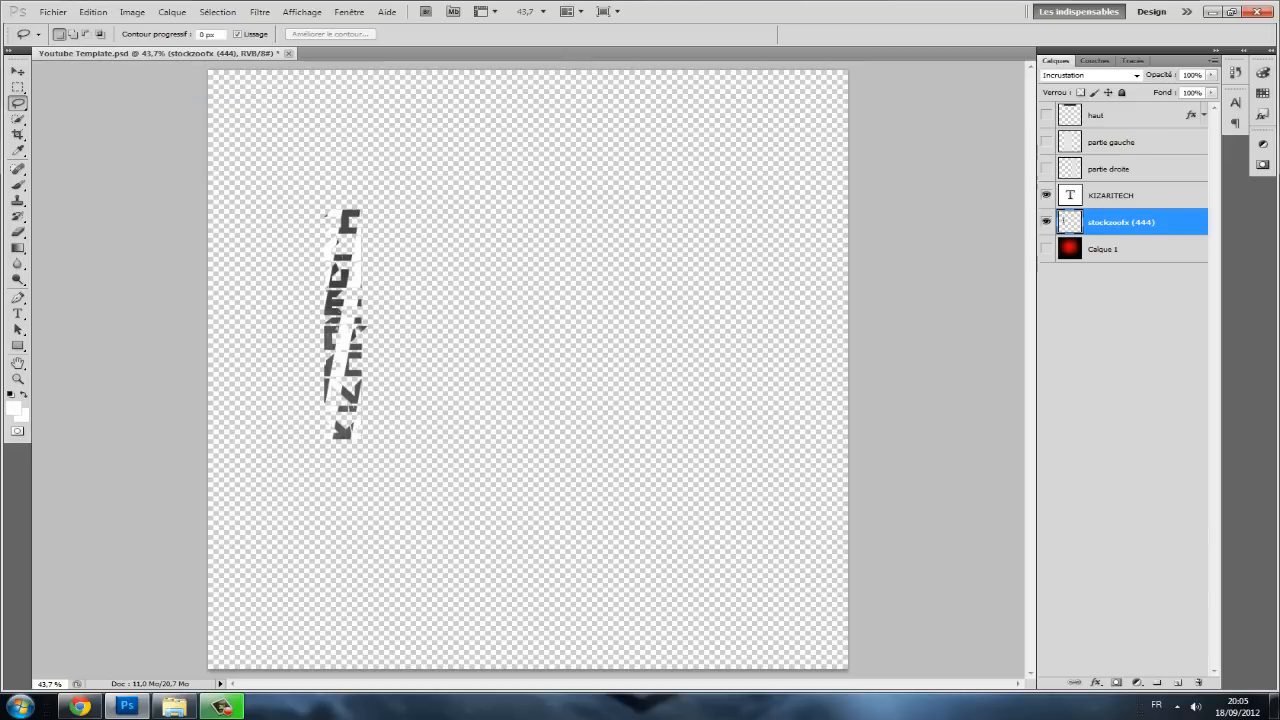
# - Show the Calque 1, partie droite, partie gauche and haut layers again
pyautogui.click(1046, 248)
pyautogui.click(1046, 168)
pyautogui.click(1046, 142)
pyautogui.click(1046, 114)
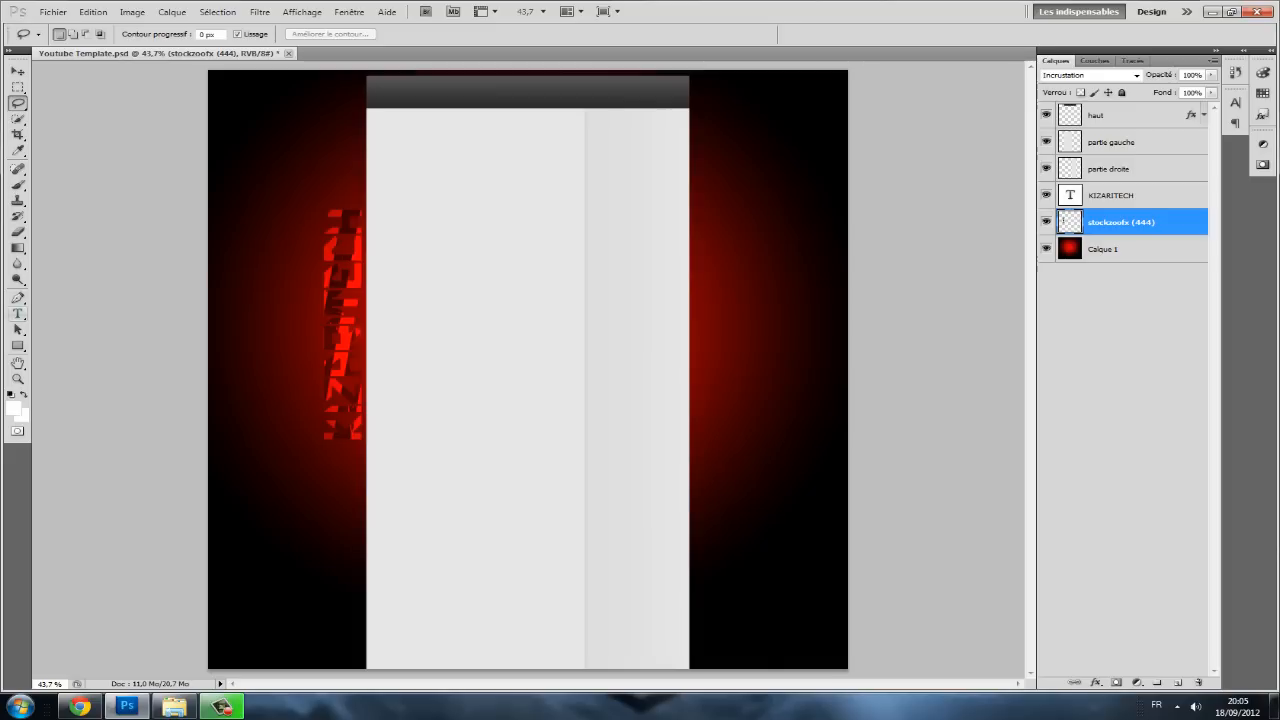
# - Set the colour of the whole KIZARITECH text to white (ffffff)
pyautogui.click(18, 314)
pyautogui.moveTo(345, 212); pyautogui.dragTo(362, 440)
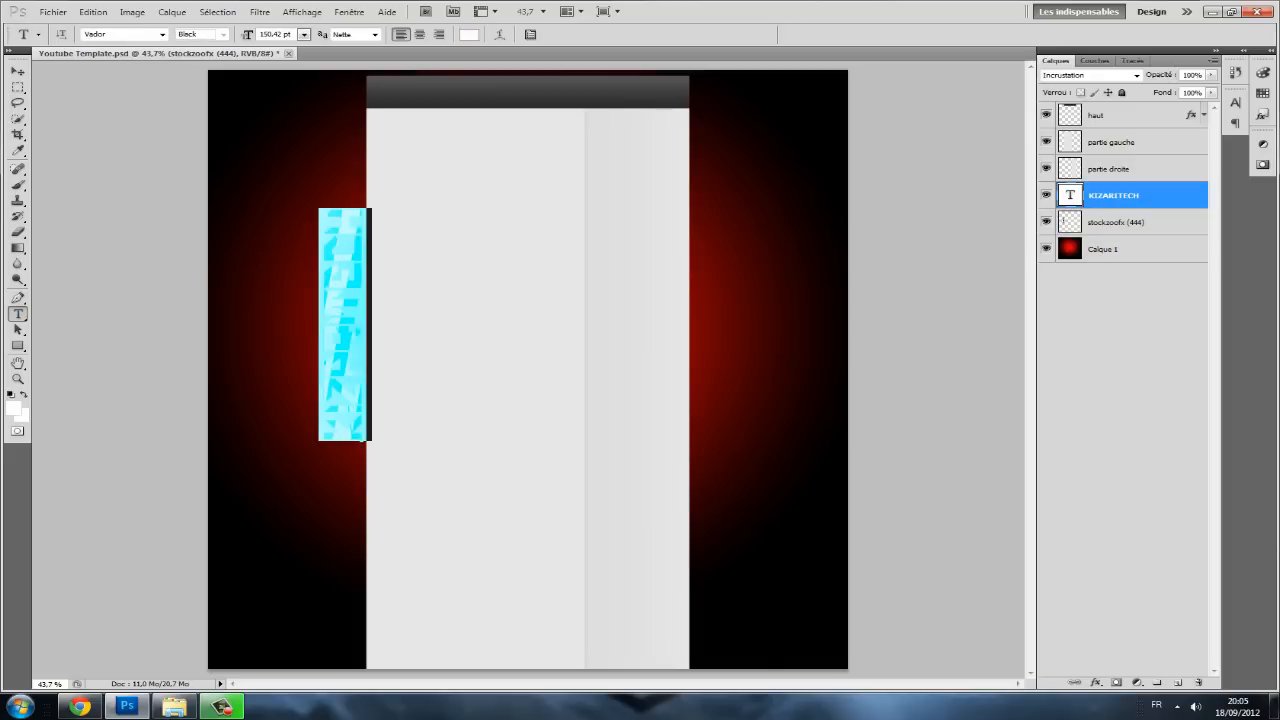
pyautogui.click(468, 34)
pyautogui.click(334, 446)
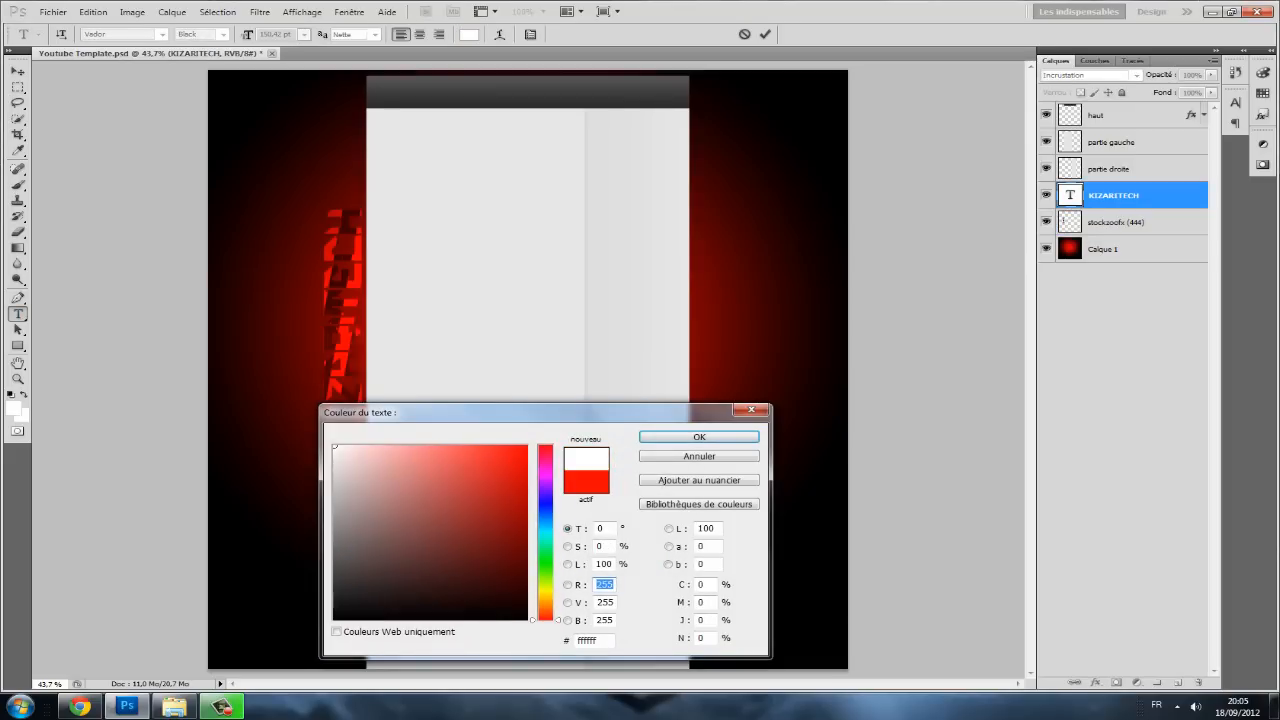
pyautogui.moveTo(450, 412); pyautogui.dragTo(571, 397)
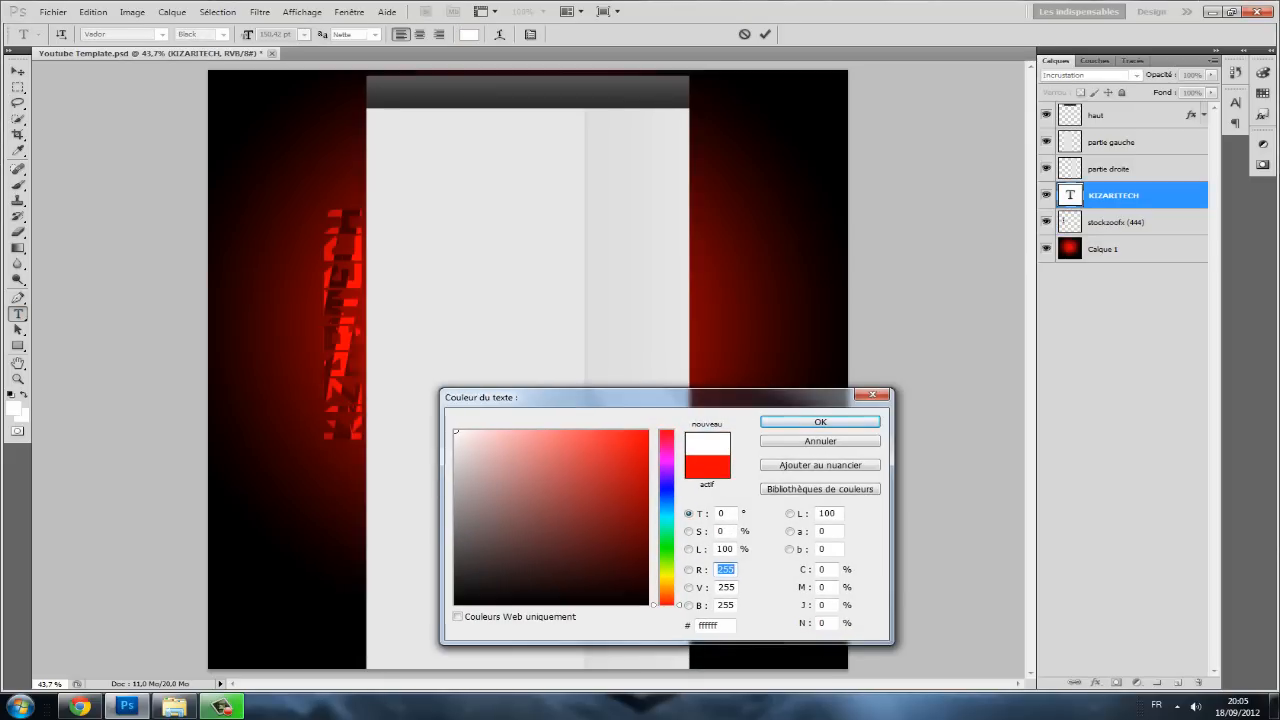
pyautogui.press('Return')
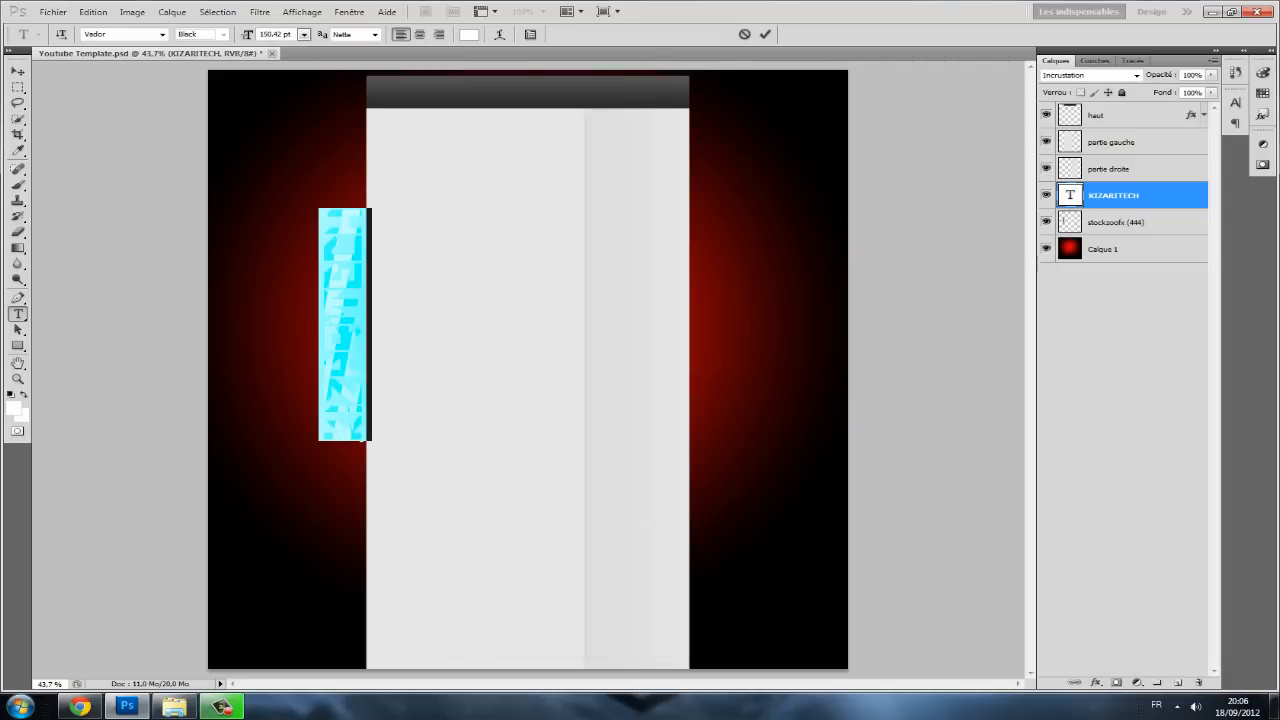
pyautogui.click(342, 289)
pyautogui.moveTo(342, 209); pyautogui.dragTo(342, 440)
pyautogui.click(468, 34)
pyautogui.moveTo(456, 589)
pyautogui.mouseDown()
pyautogui.moveTo(454, 604)
pyautogui.moveTo(456, 431)
pyautogui.moveTo(648, 431)
pyautogui.moveTo(489, 604)
pyautogui.moveTo(456, 431)
pyautogui.mouseUp()
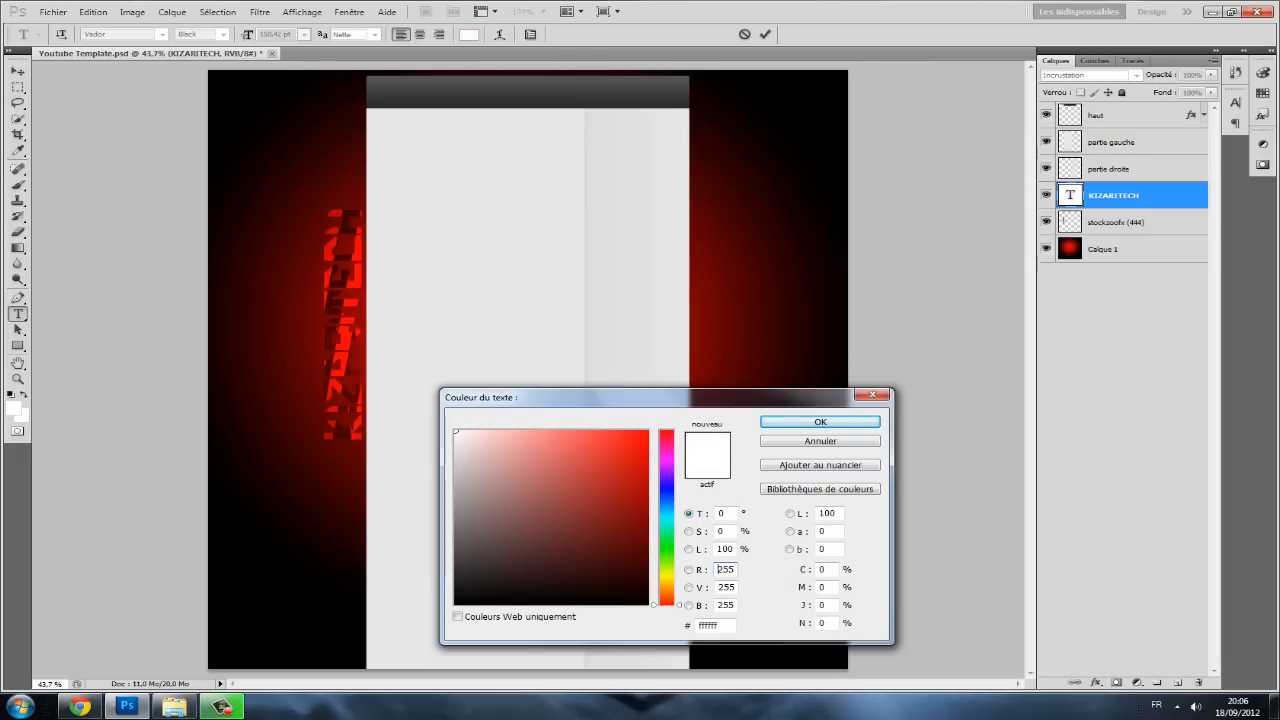
pyautogui.click(820, 421)
# - Add a black outer stroke (Contour) layer effect to the KIZARITECH text layer
pyautogui.click(1135, 200)
pyautogui.rightClick(1135, 204)
pyautogui.click(1135, 229)
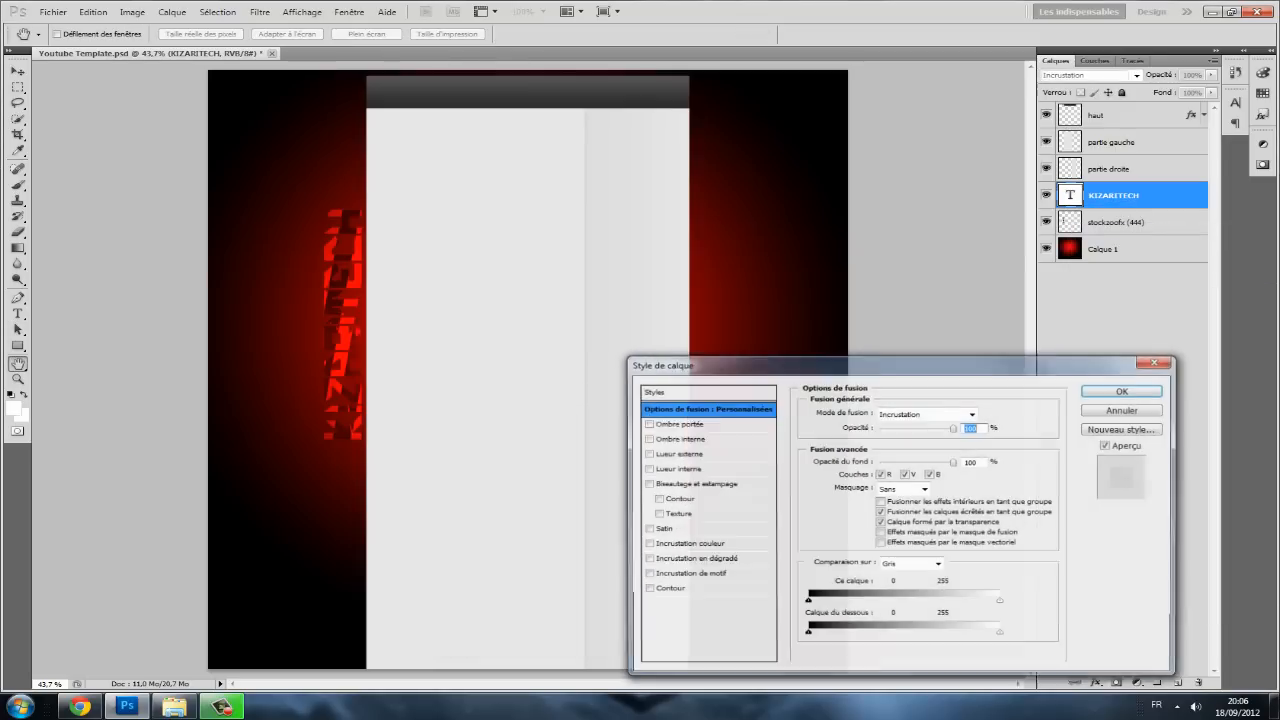
pyautogui.click(700, 589)
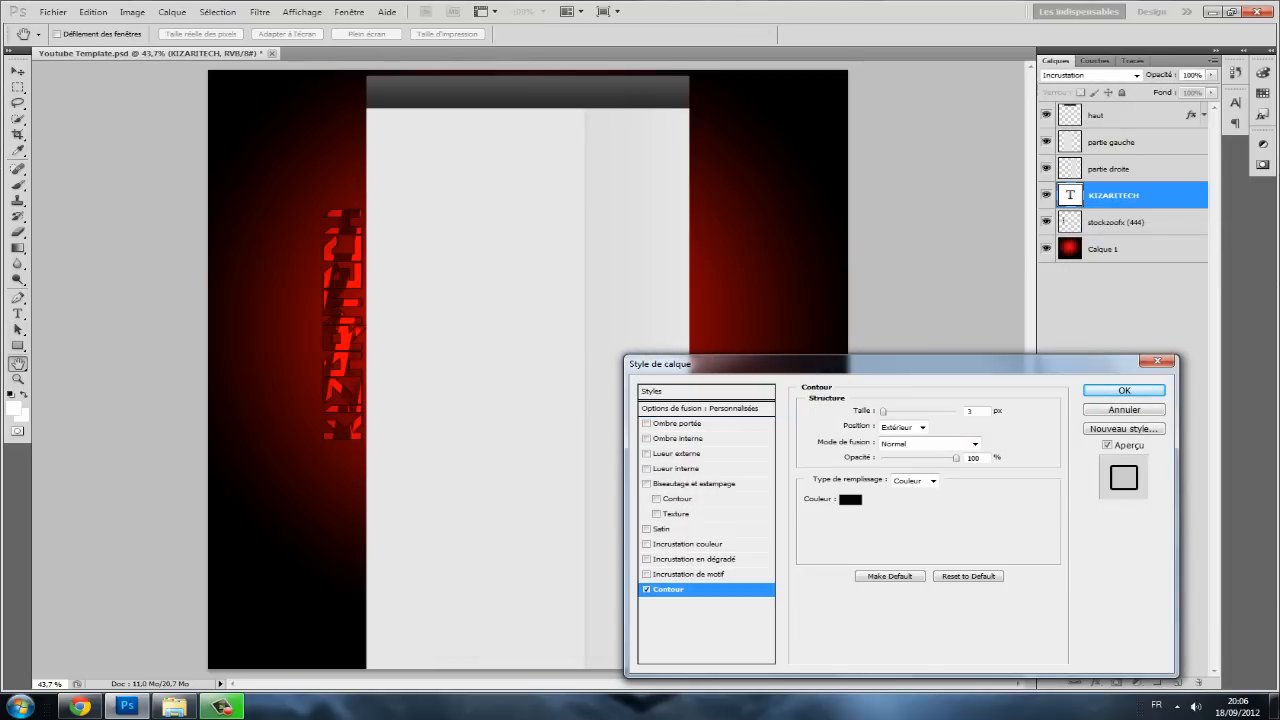
pyautogui.doubleClick(969, 410)
pyautogui.press('Return')
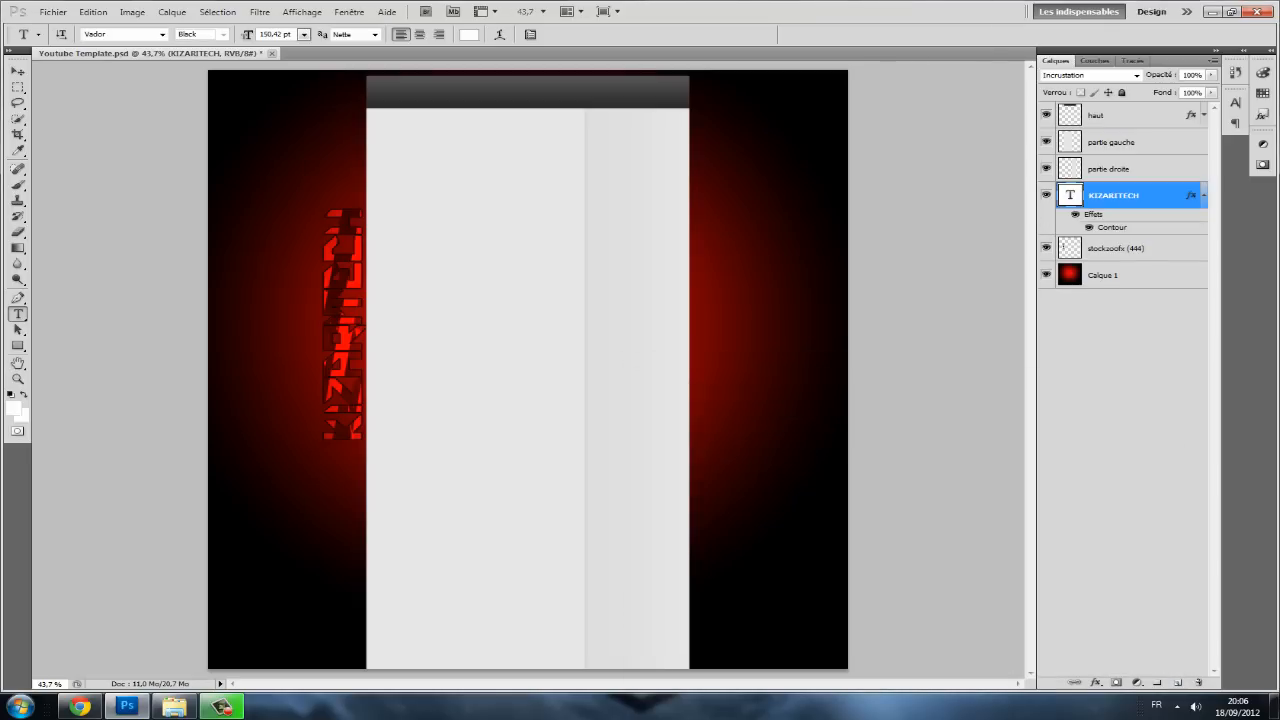
# - Try the Normal, Eclaircir and Superposition blend modes on the KIZARITECH text layer and return it to Incrustation
pyautogui.moveTo(343, 210); pyautogui.dragTo(344, 378)
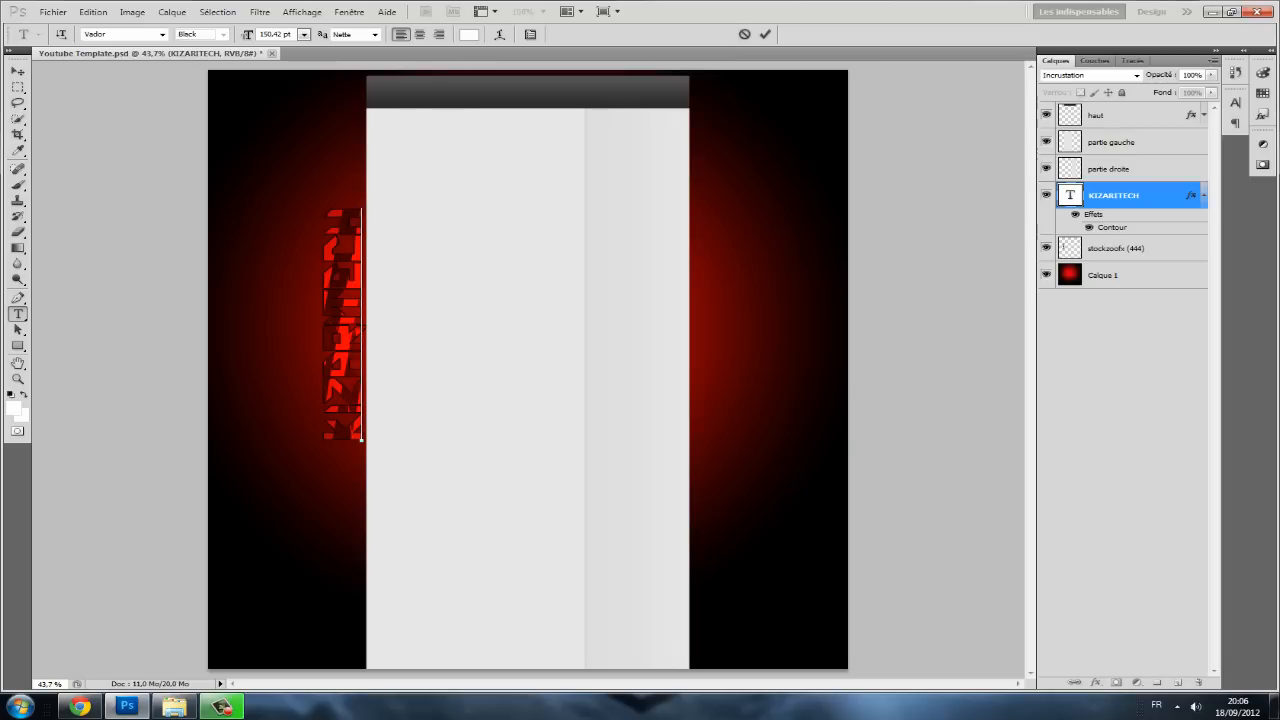
pyautogui.moveTo(343, 209); pyautogui.dragTo(343, 405)
pyautogui.click(1136, 75)
pyautogui.click(1136, 75)
pyautogui.click(1054, 88)
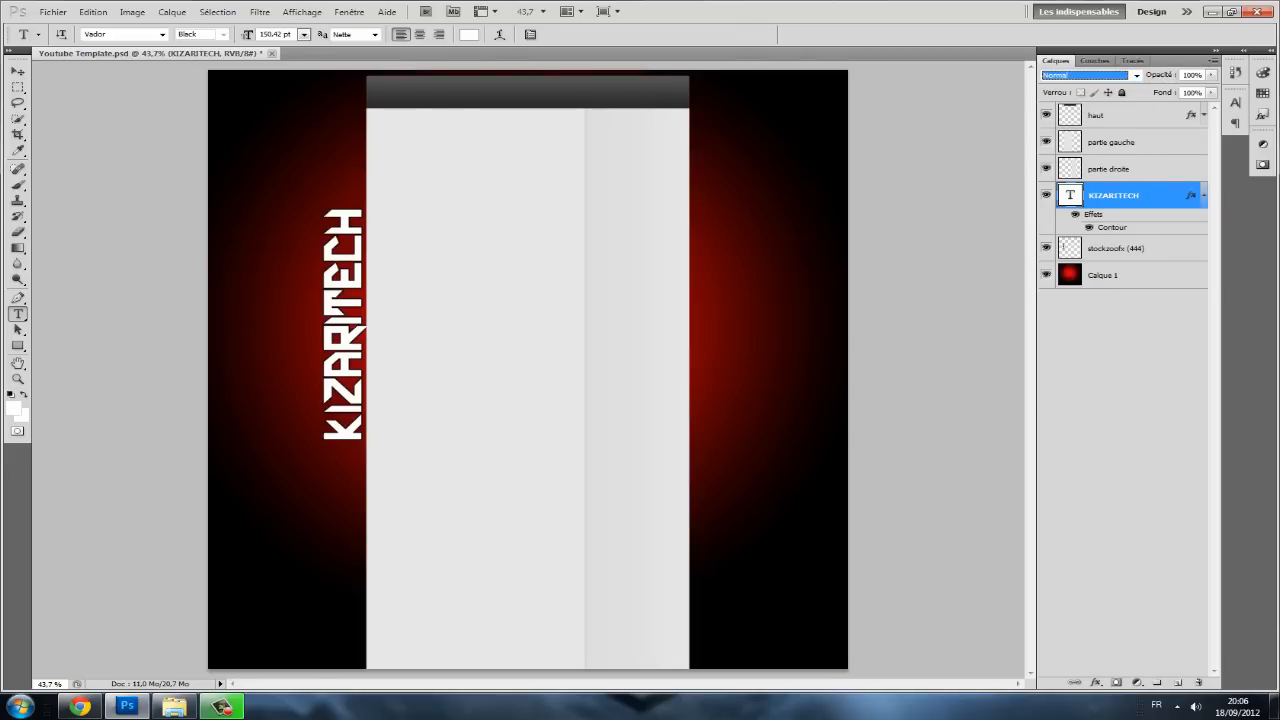
pyautogui.click(1136, 75)
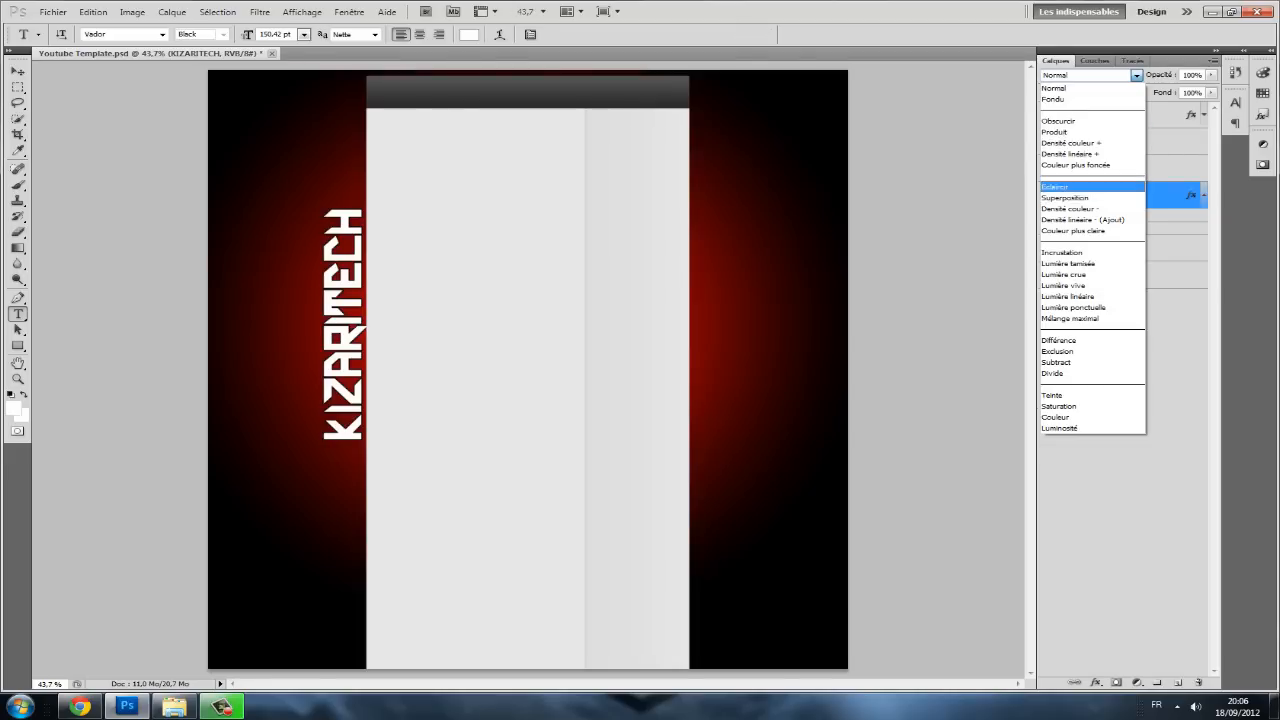
pyautogui.click(1062, 186)
pyautogui.click(1136, 75)
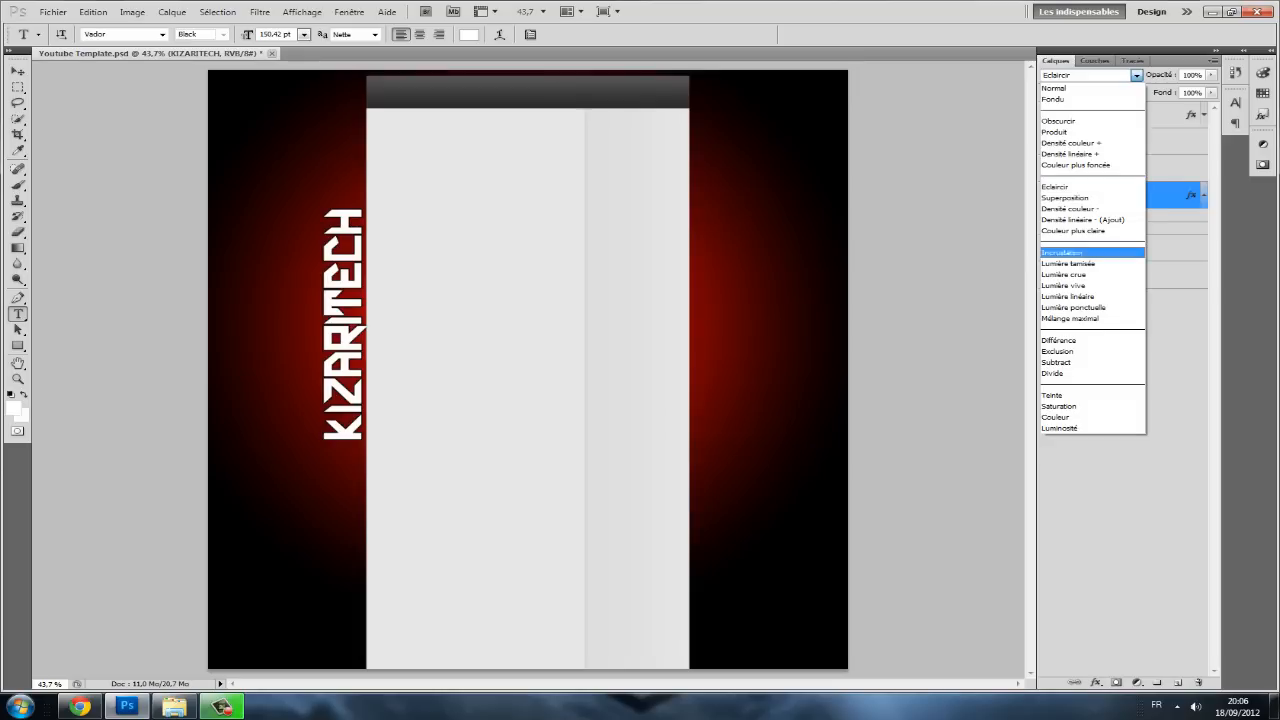
pyautogui.click(1064, 197)
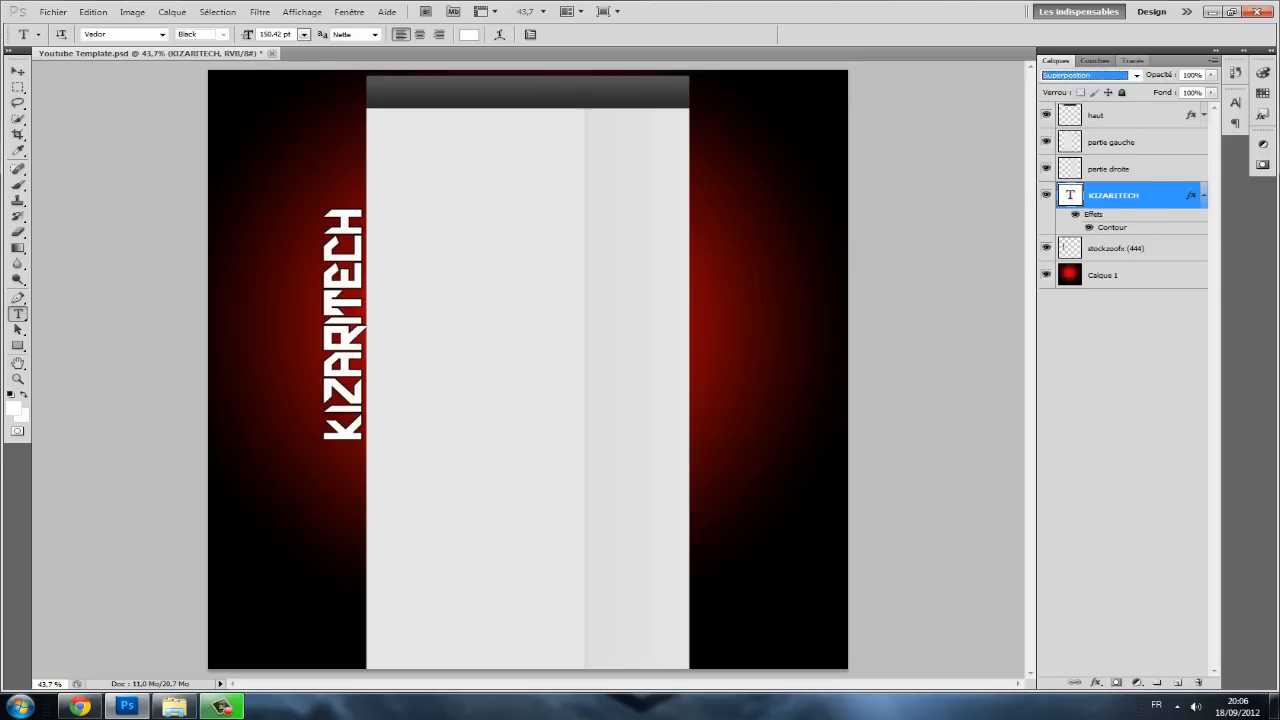
pyautogui.click(1136, 75)
pyautogui.click(1064, 251)
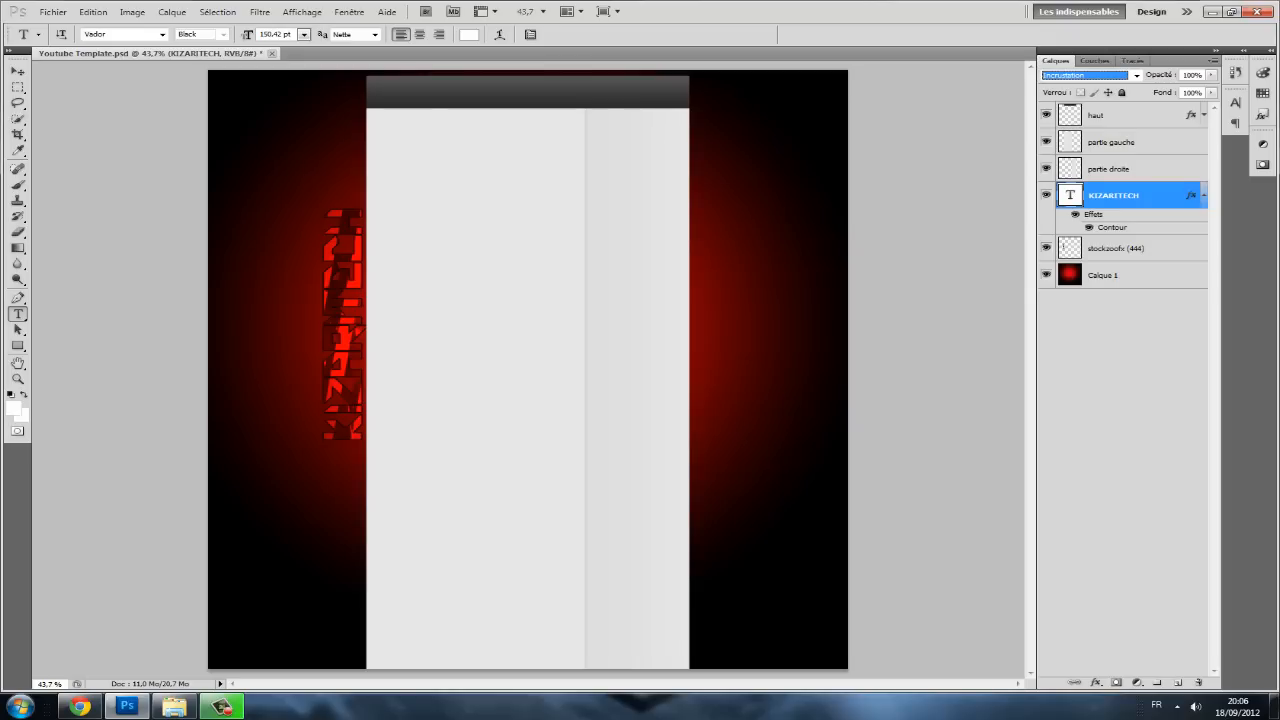
# - Toggle the stockzoofx (444) layer's visibility to compare the text with and without the texture, leaving it hidden
pyautogui.click(1121, 248)
pyautogui.click(1046, 248)
pyautogui.click(1046, 248)
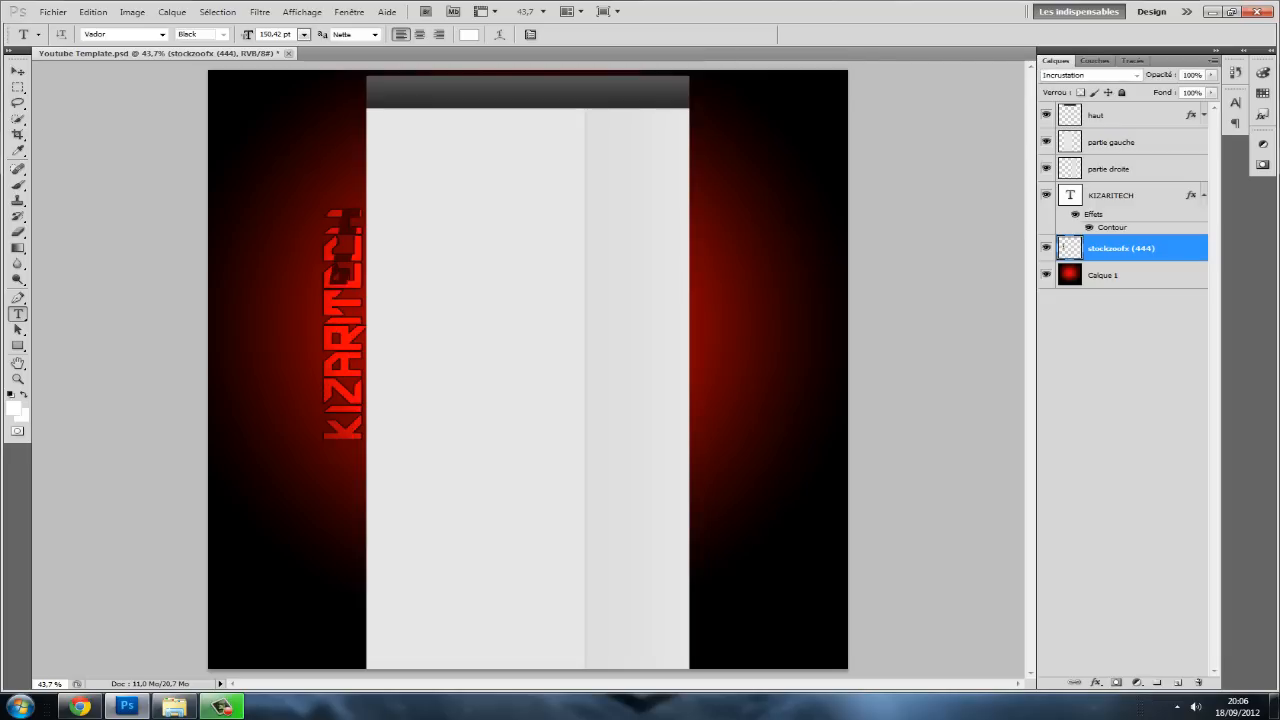
pyautogui.click(1046, 248)
# - Reapply white to the whole KIZARITECH text and set its layer's blend mode to Normal
pyautogui.moveTo(345, 211); pyautogui.dragTo(361, 439)
pyautogui.click(468, 34)
pyautogui.moveTo(457, 466); pyautogui.dragTo(457, 437)
pyautogui.click(800, 421)
pyautogui.click(345, 377)
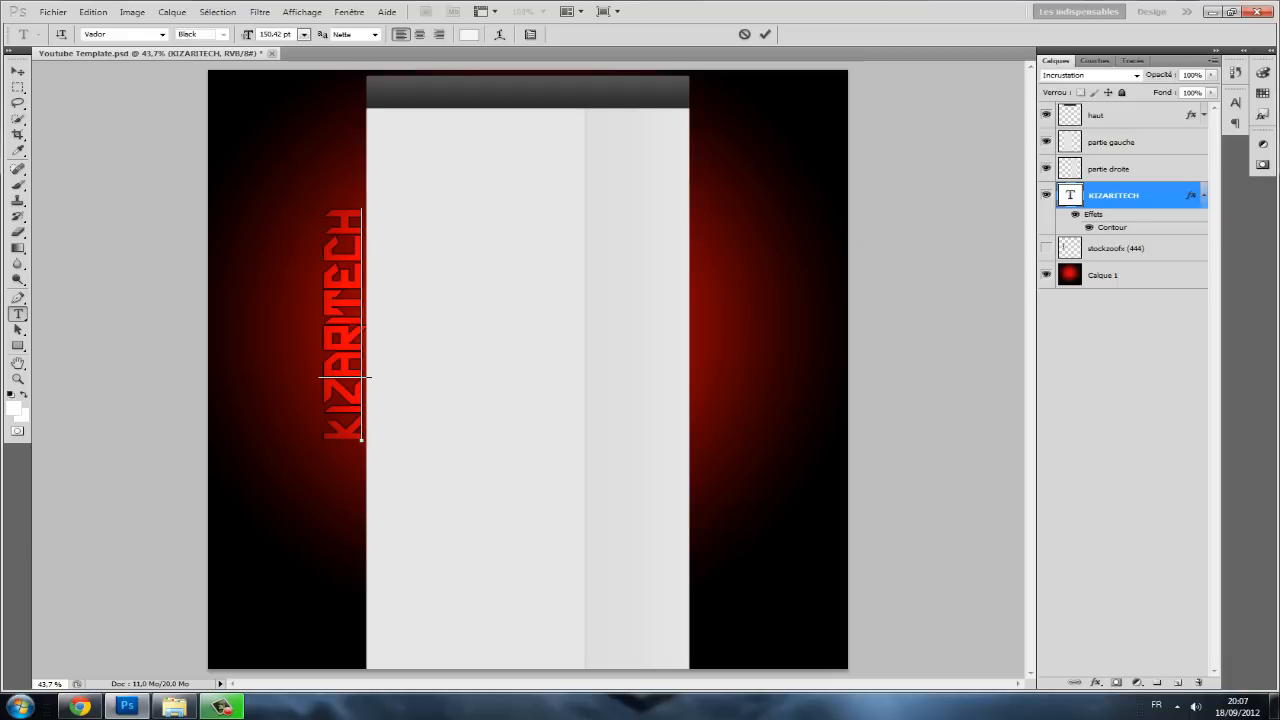
pyautogui.doubleClick(345, 377)
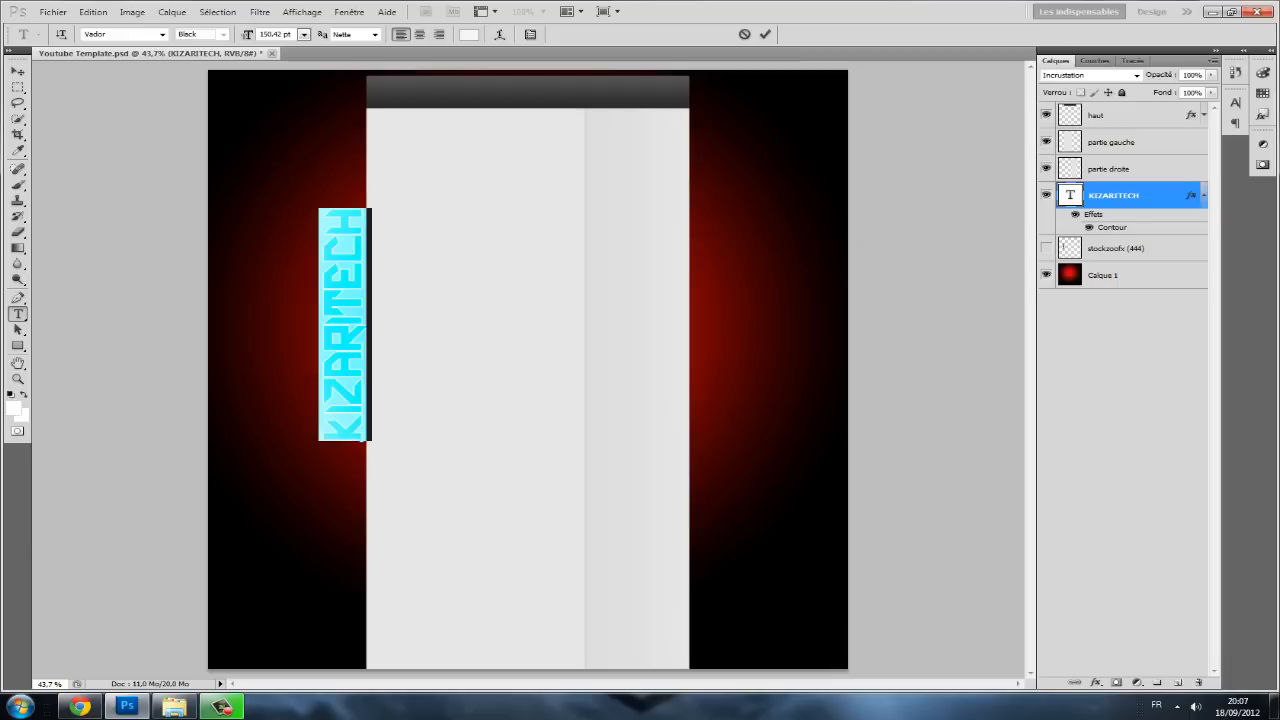
pyautogui.click(1136, 75)
pyautogui.click(1085, 87)
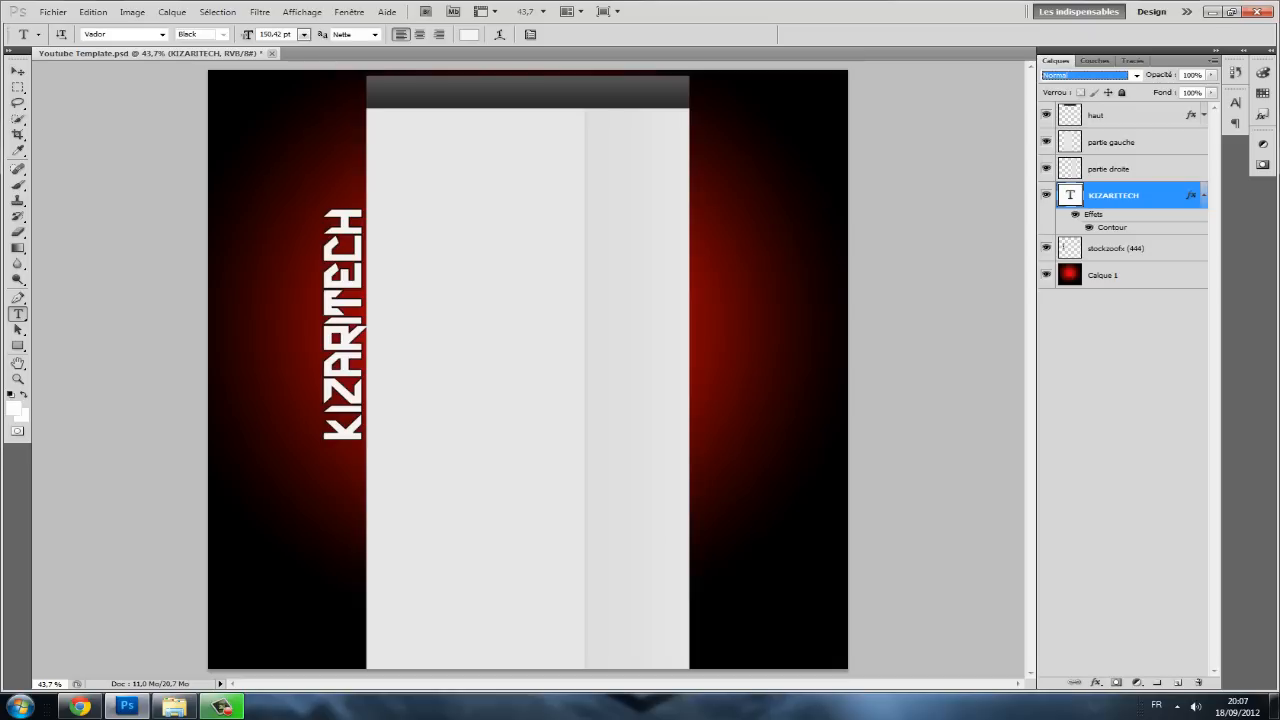
# - Move the stockzoofx (444) layer above the KIZARITECH text layer and set its blend mode to Obscurcir
pyautogui.click(1125, 248)
pyautogui.moveTo(1125, 248); pyautogui.dragTo(1125, 182)
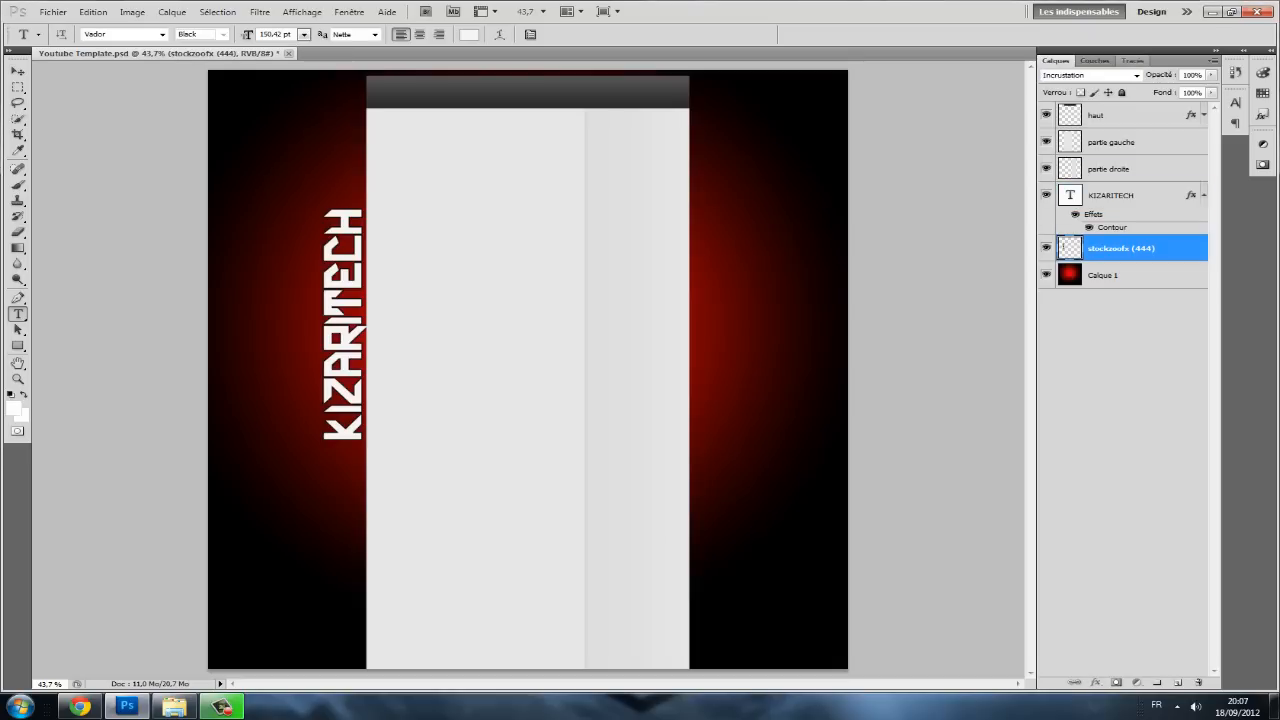
pyautogui.click(1136, 75)
pyautogui.click(1058, 120)
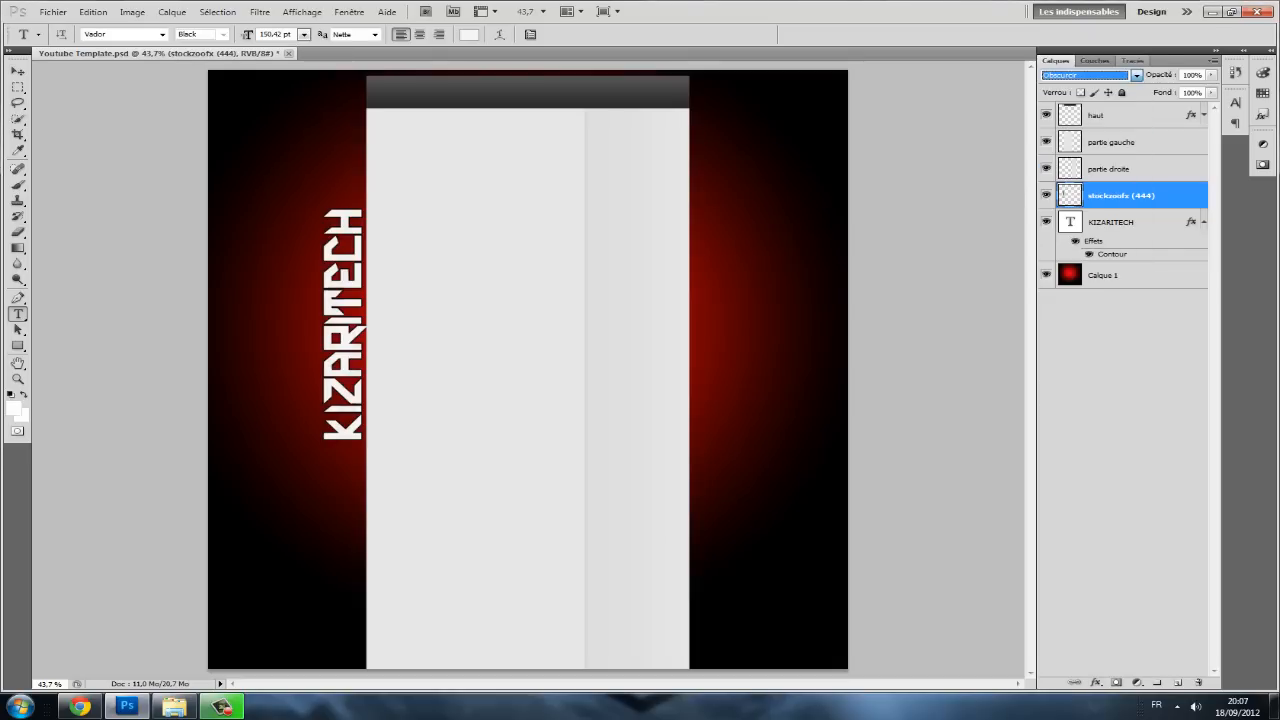
# - Try the Superposition, Lumière tamisée and Incrustation blend modes on the stockzoofx (444) layer and return it to Obscurcir
pyautogui.click(1136, 75)
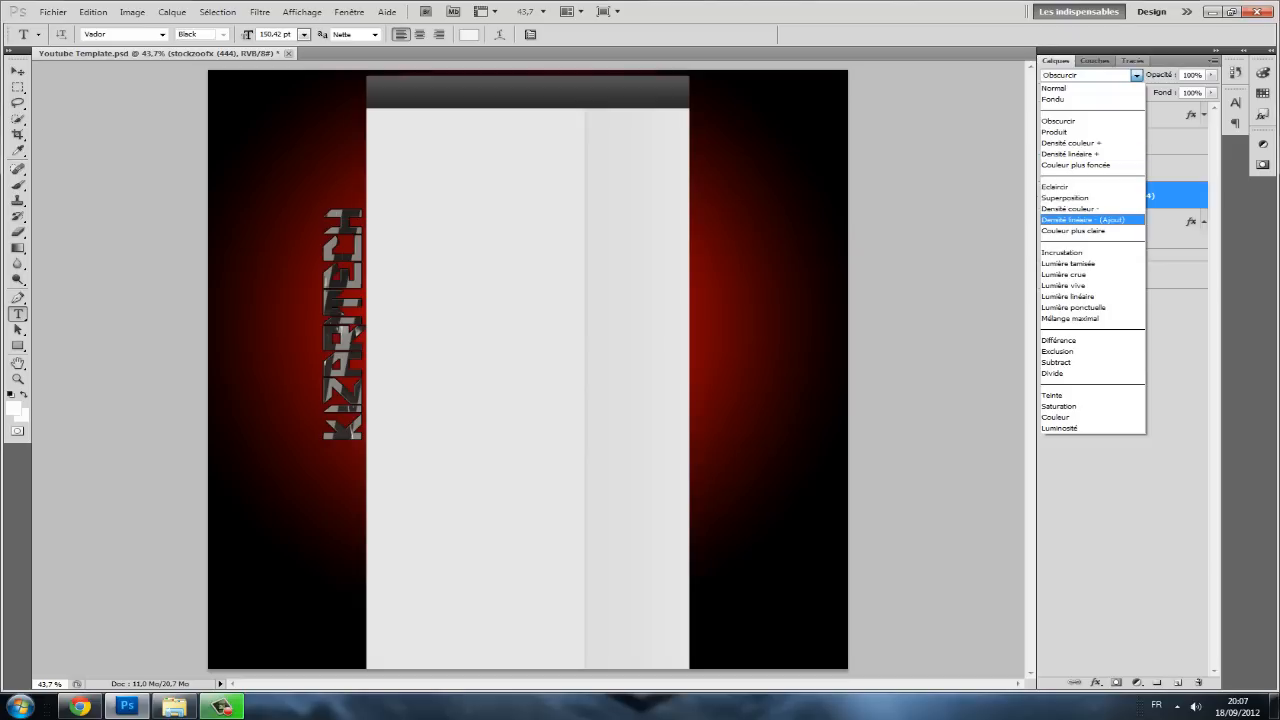
pyautogui.click(1065, 197)
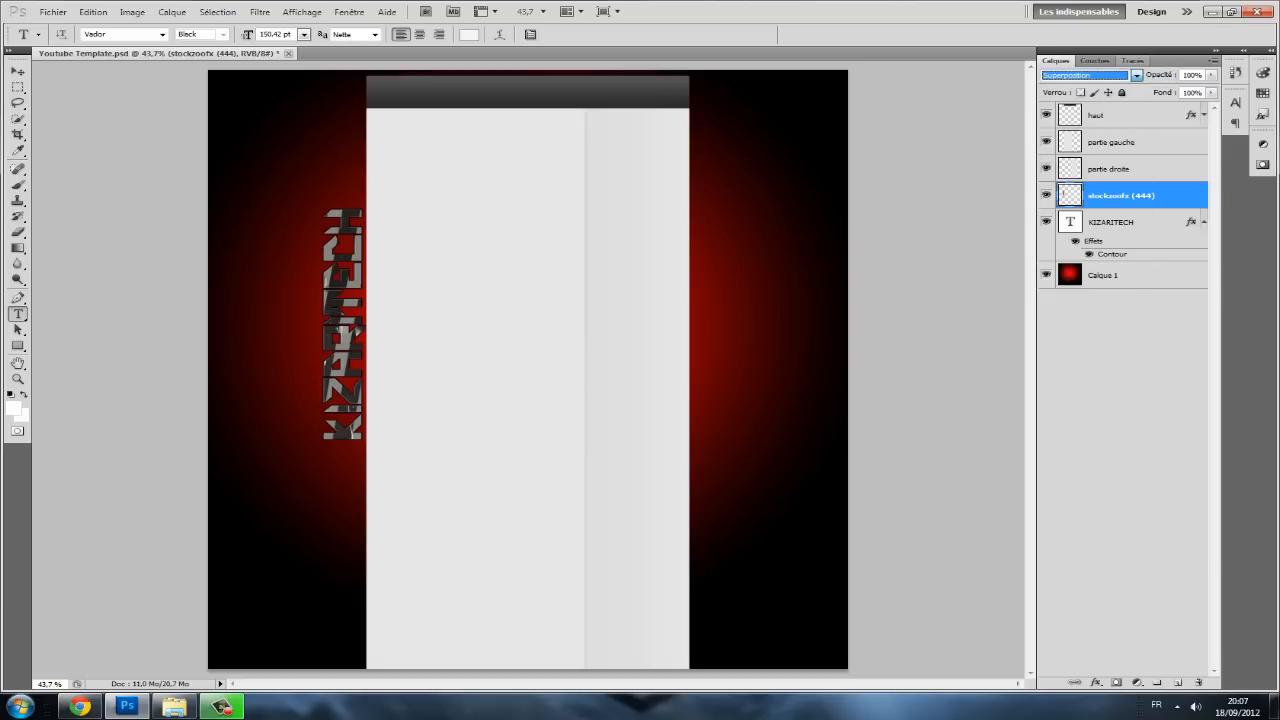
pyautogui.click(1136, 75)
pyautogui.click(1065, 264)
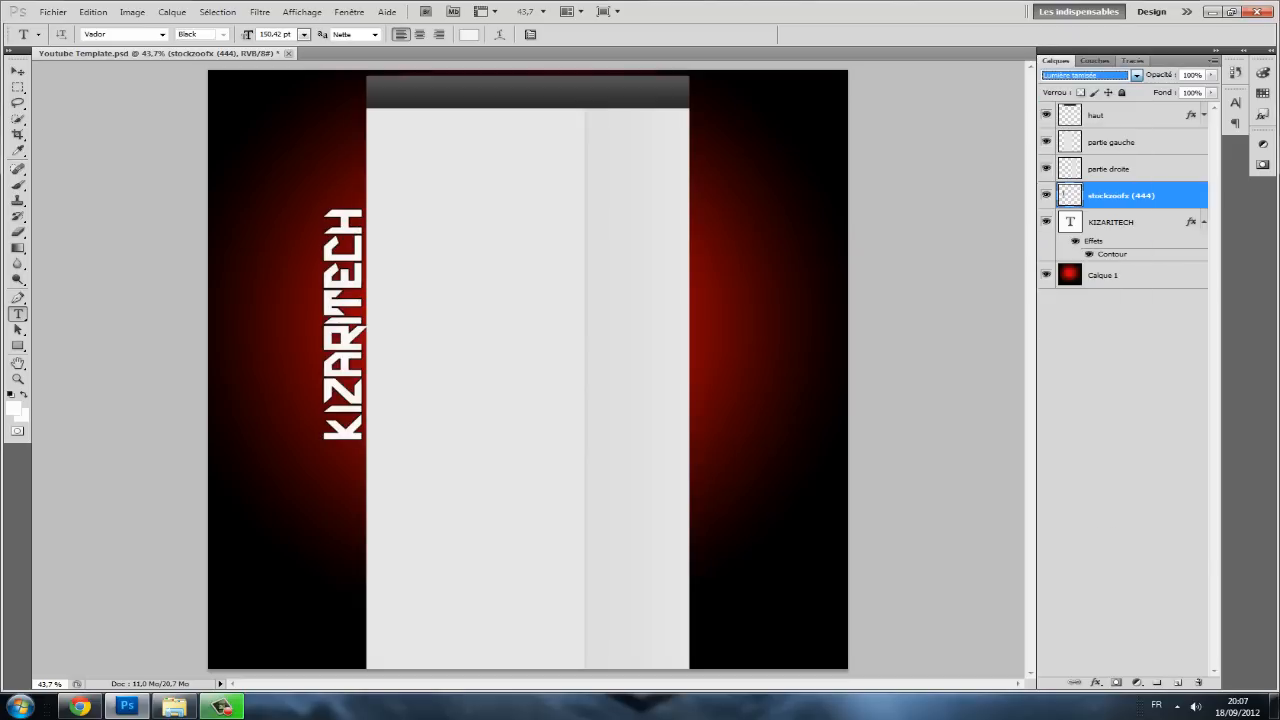
pyautogui.click(1136, 75)
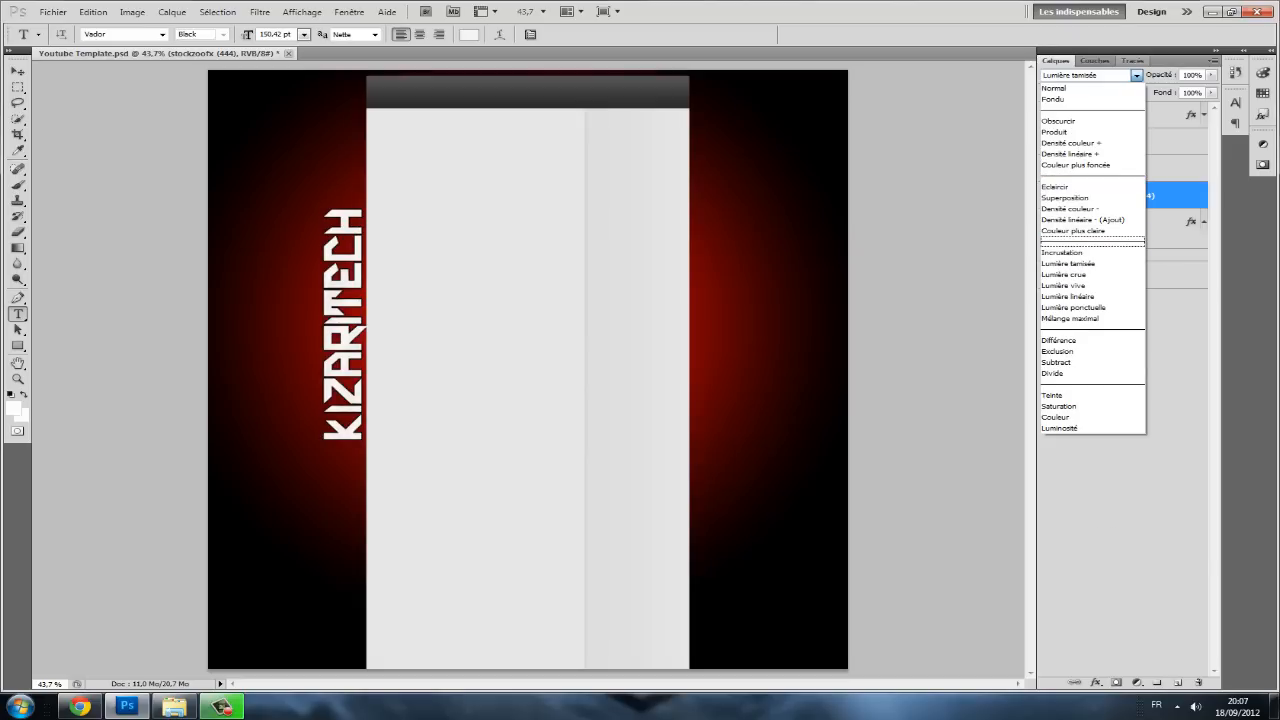
pyautogui.click(1065, 250)
pyautogui.click(1136, 75)
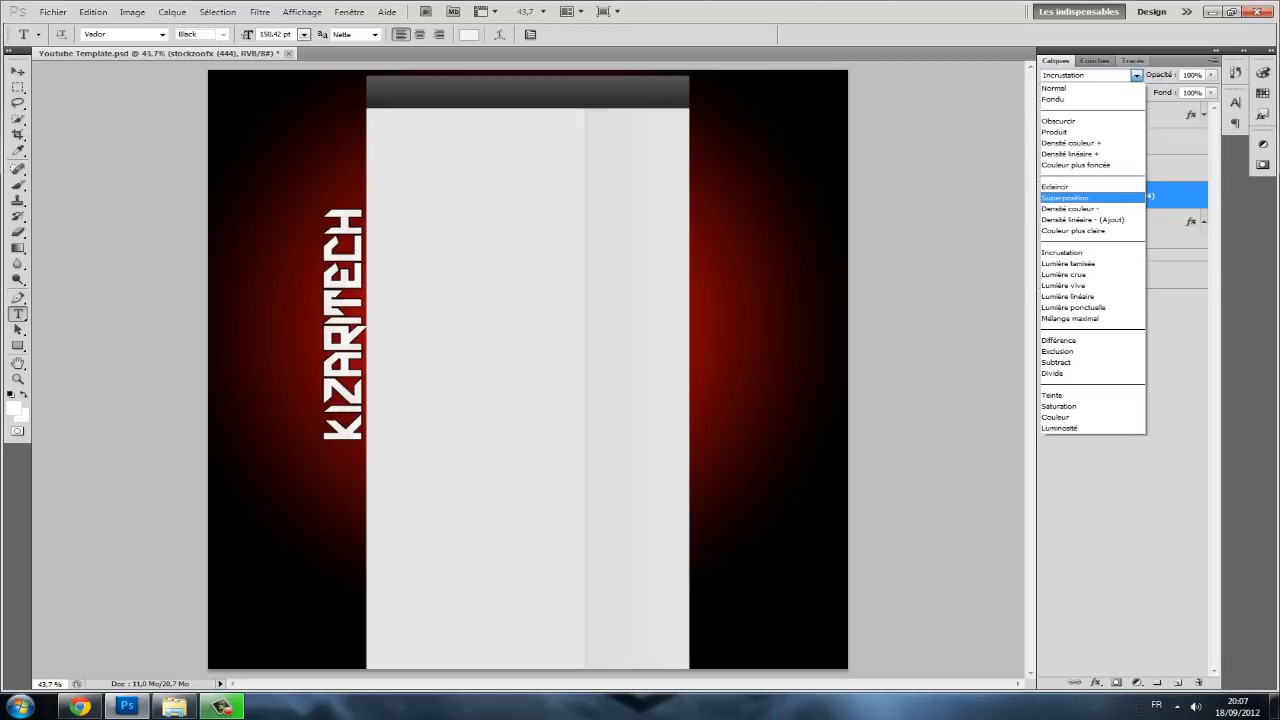
pyautogui.click(1060, 121)
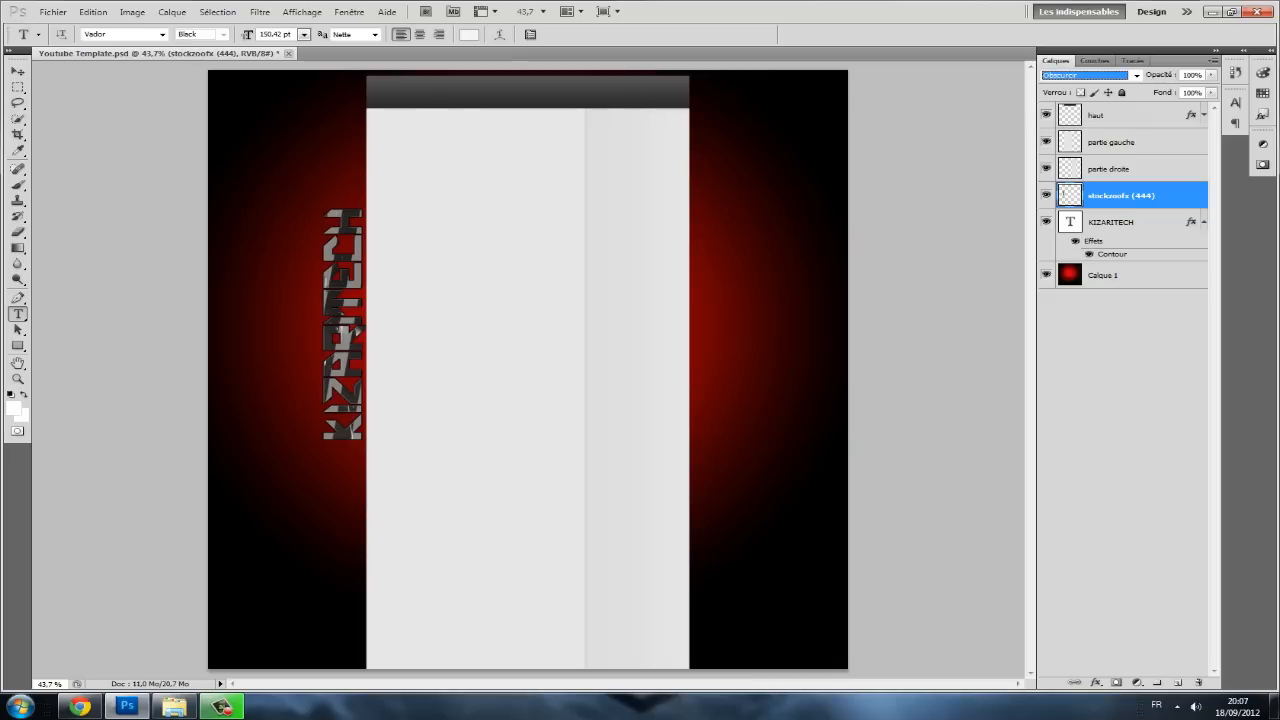
pyautogui.click(1136, 75)
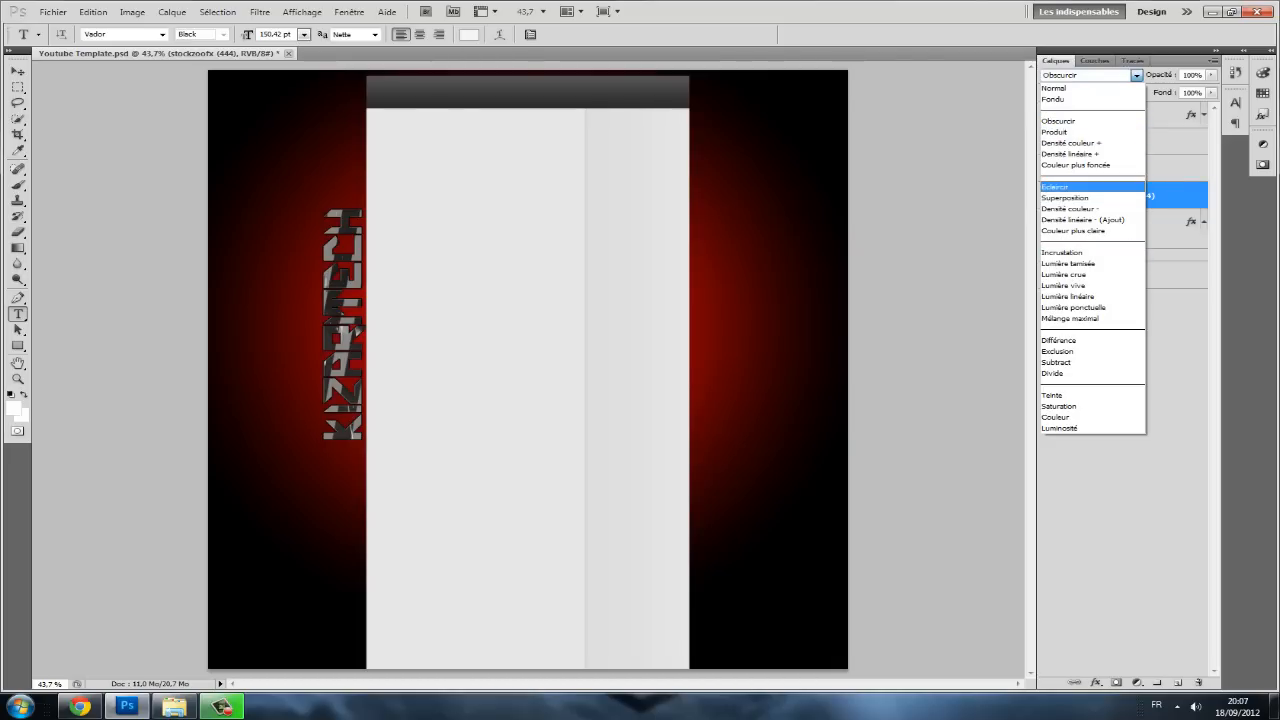
pyautogui.press('Escape')
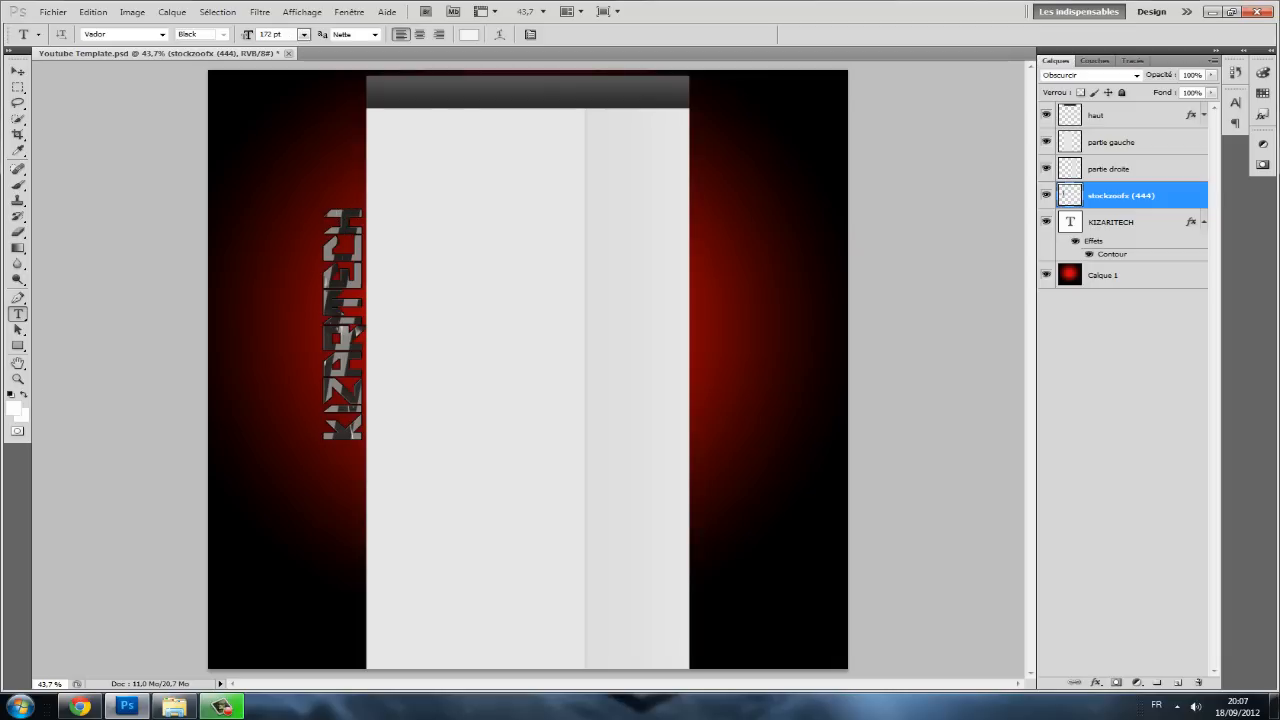
# - Add the text TUTORIEL in Vador Black at 172 pt on the background to the right of the page area
pyautogui.click(325, 201)
pyautogui.click(17, 71)
pyautogui.click(17, 314)
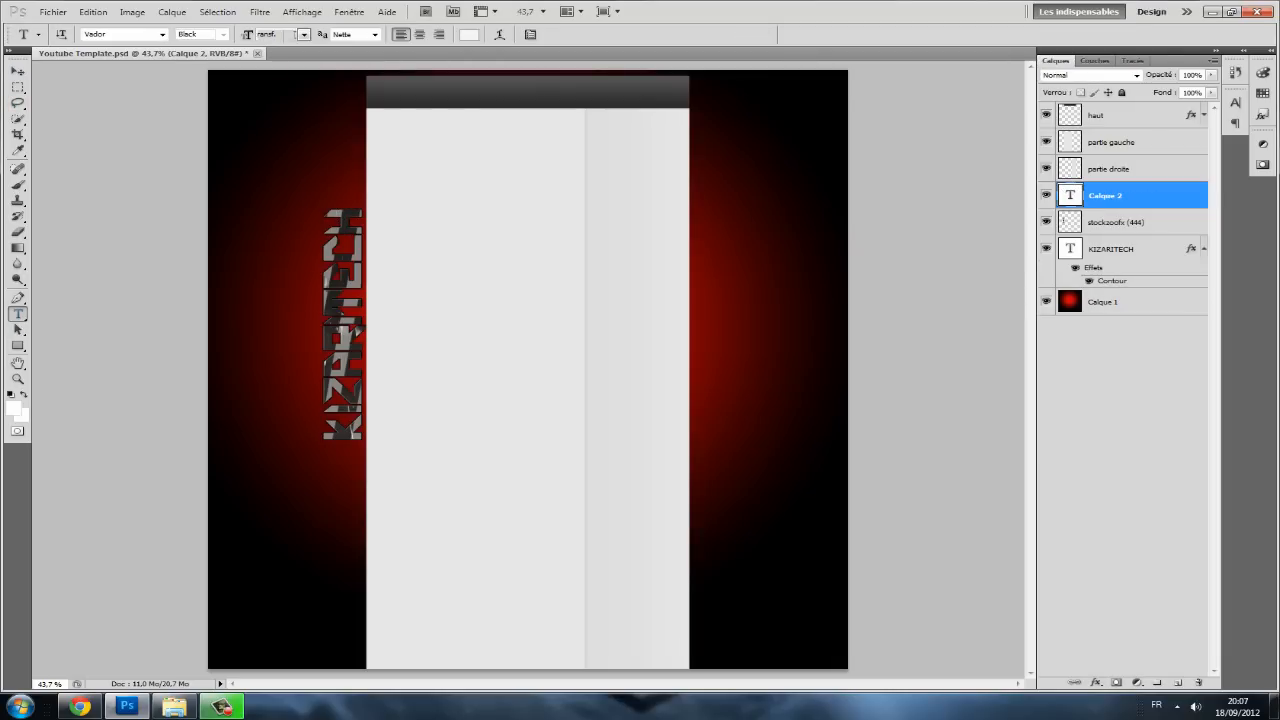
pyautogui.click(700, 238)
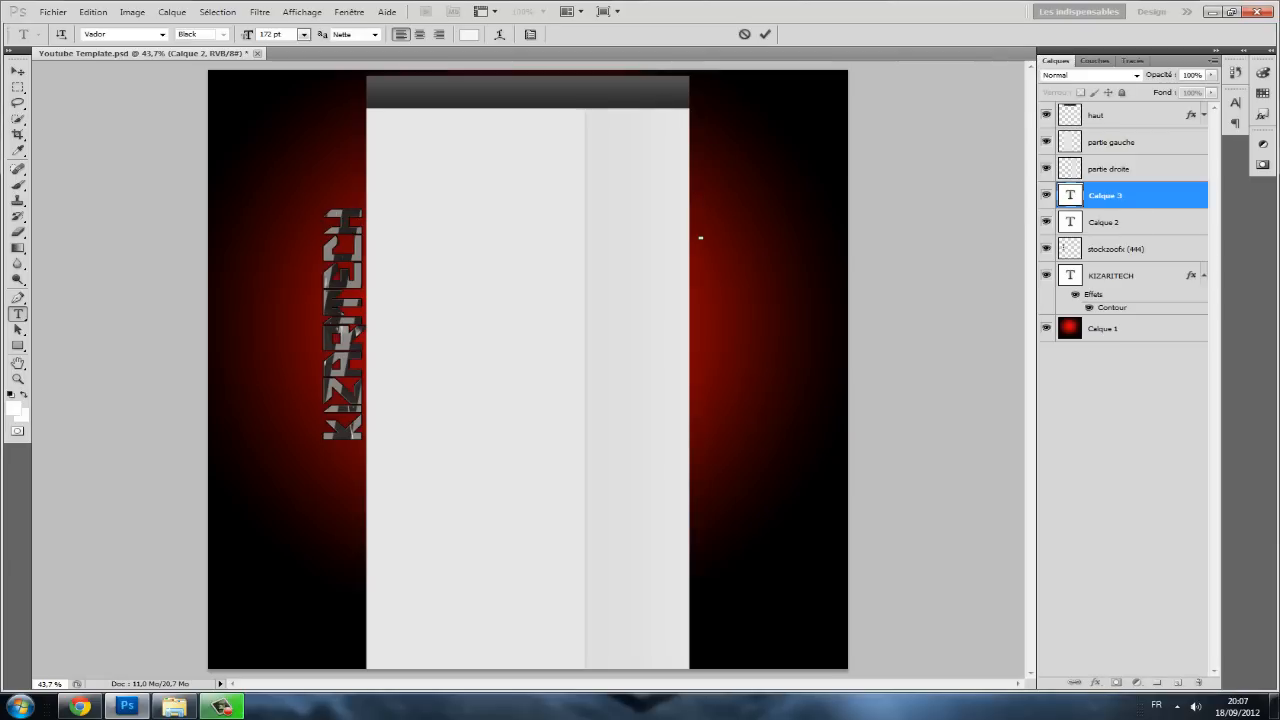
pyautogui.write('TUT')
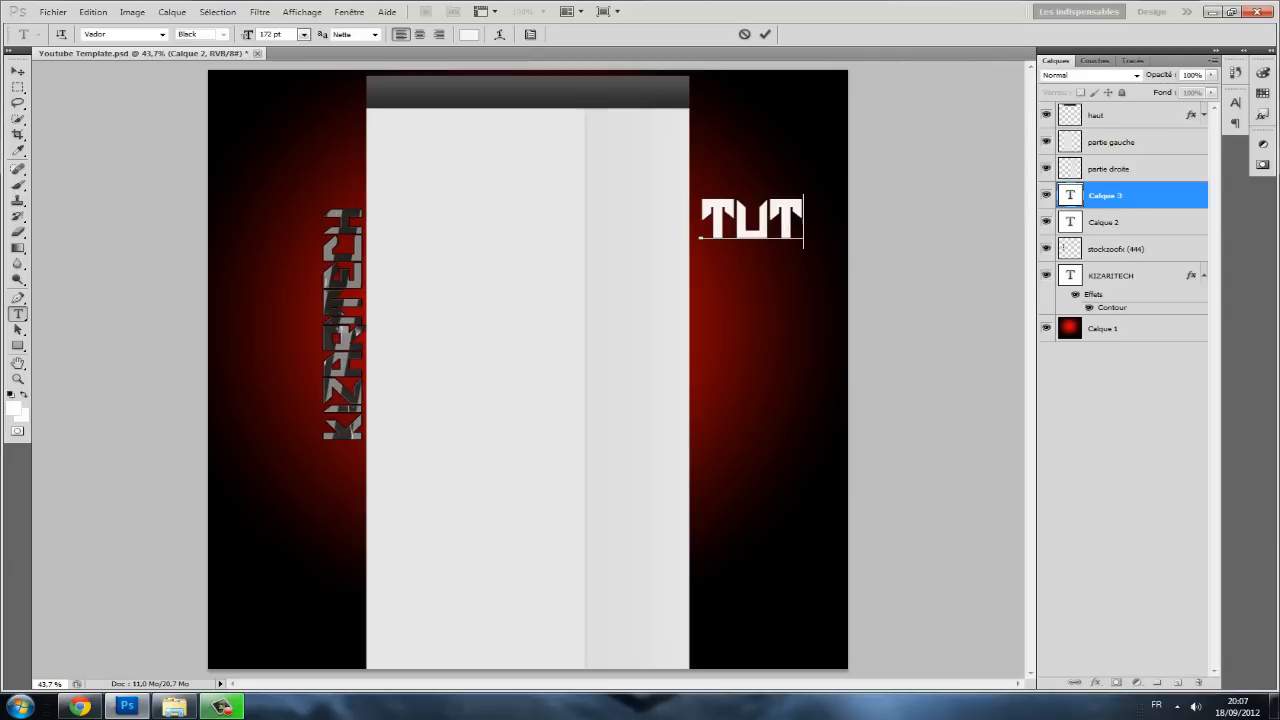
pyautogui.write('ORIEL')
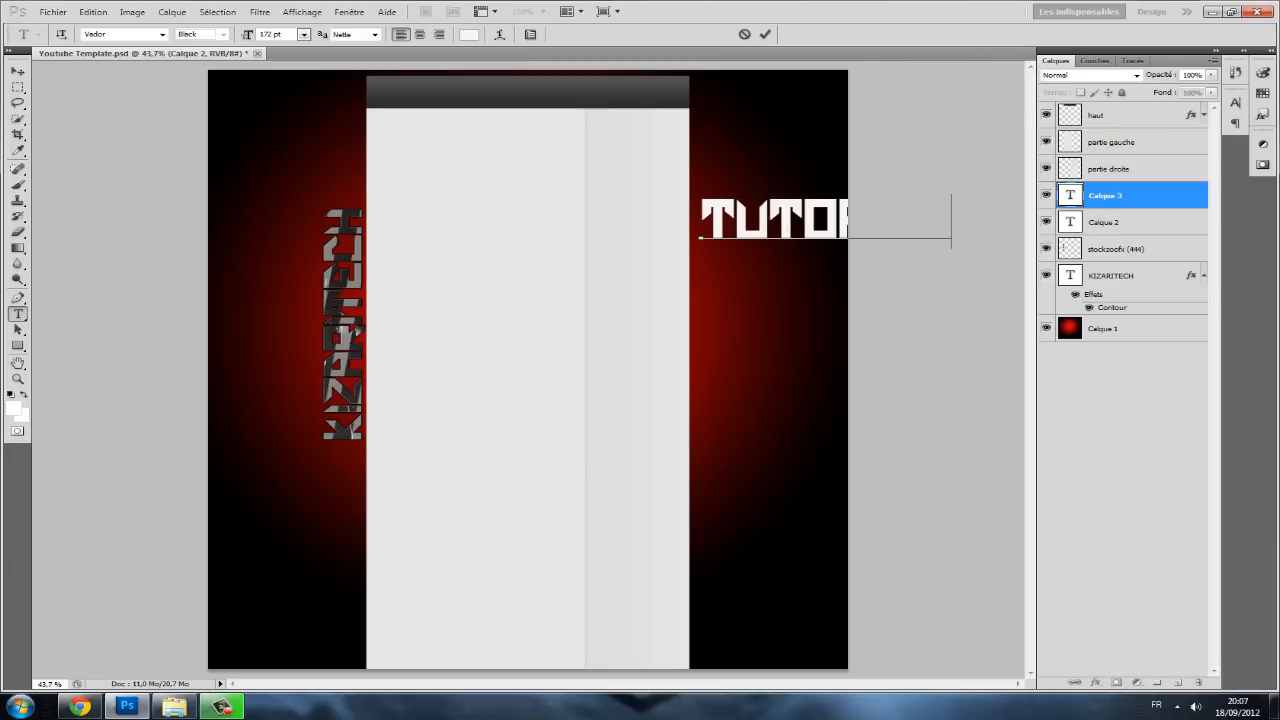
pyautogui.hotkey('ctrl', 'a')
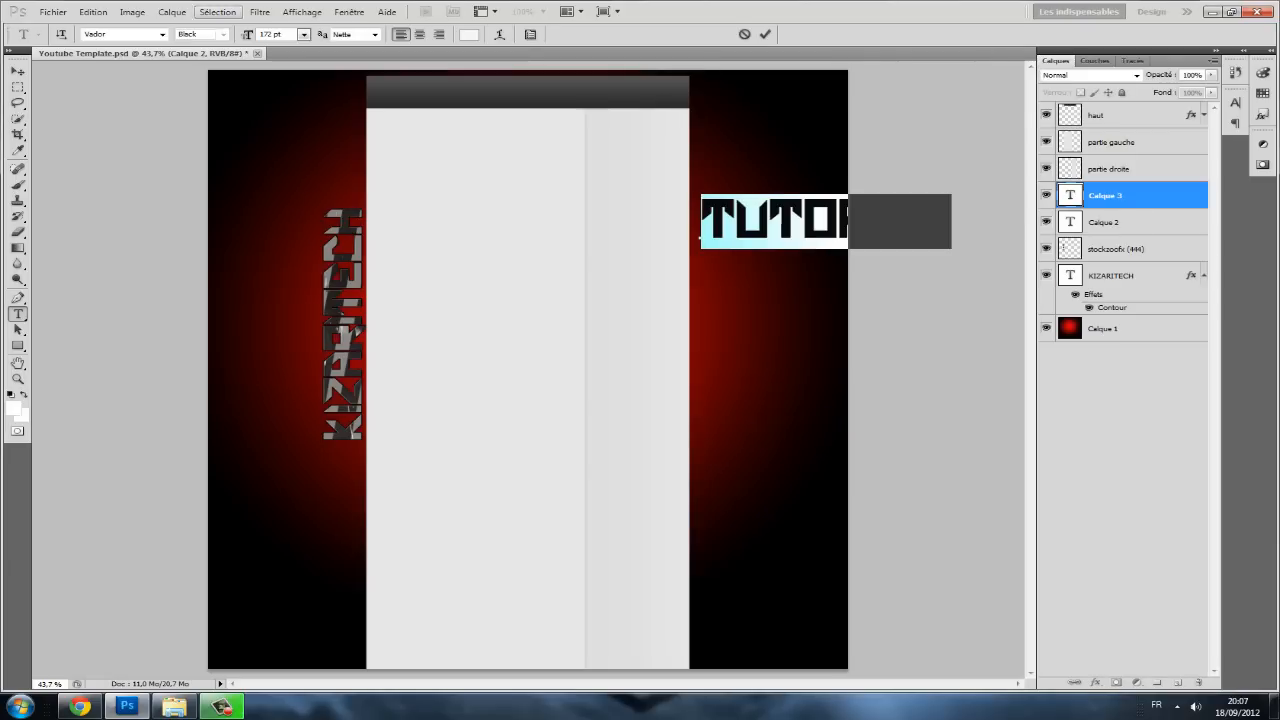
pyautogui.click(838, 220)
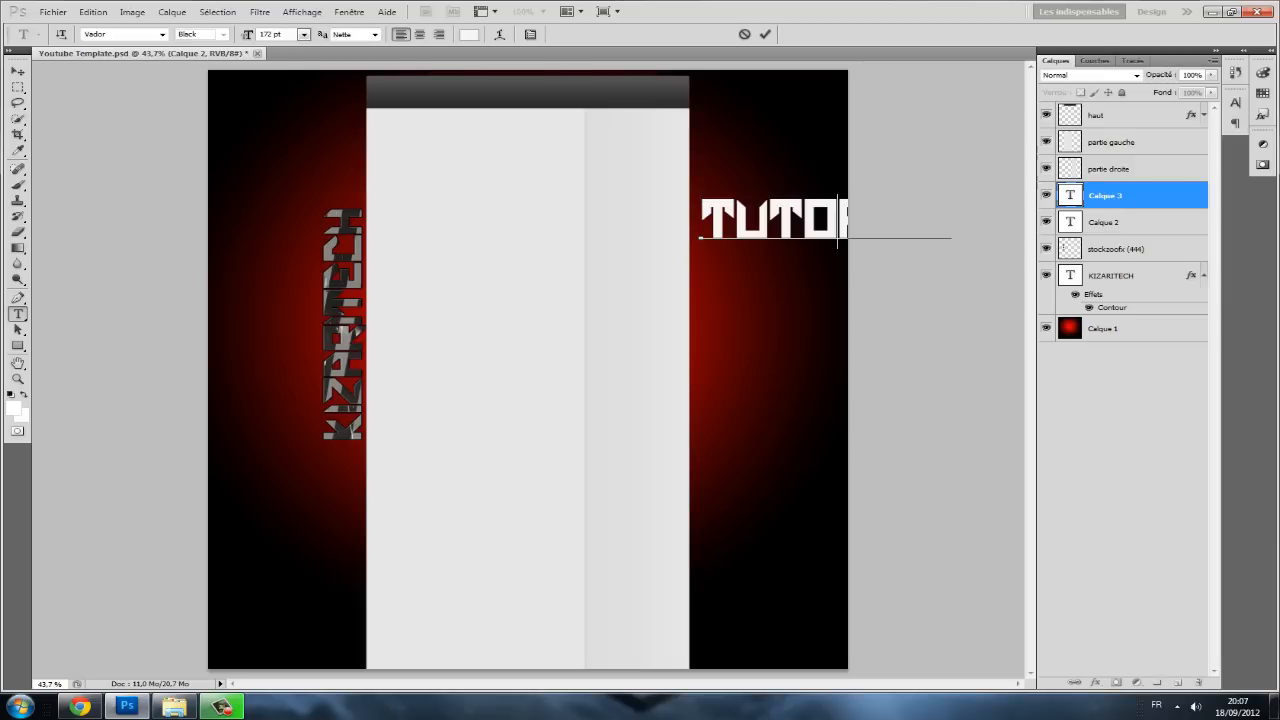
pyautogui.click(18, 71)
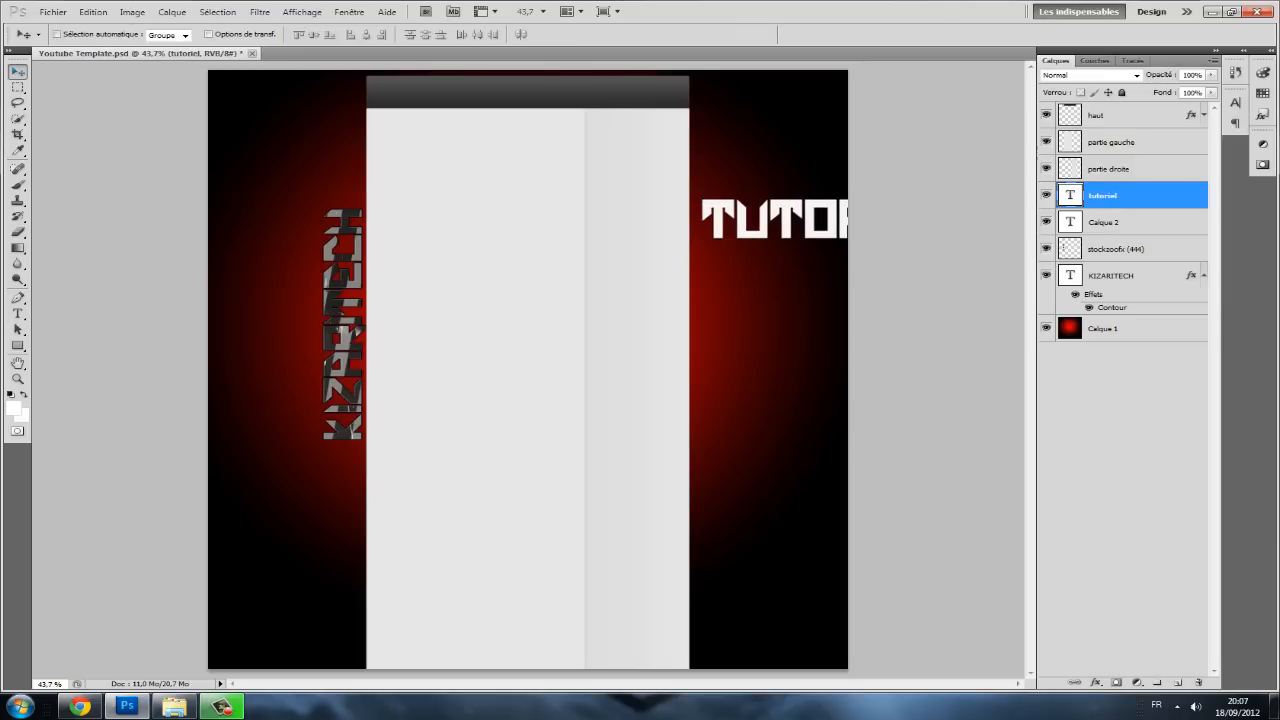
# - Rotate the TUTORIEL text 90° clockwise and move it vertically alongside the right edge of the page area
pyautogui.hotkey('ctrl', 't')
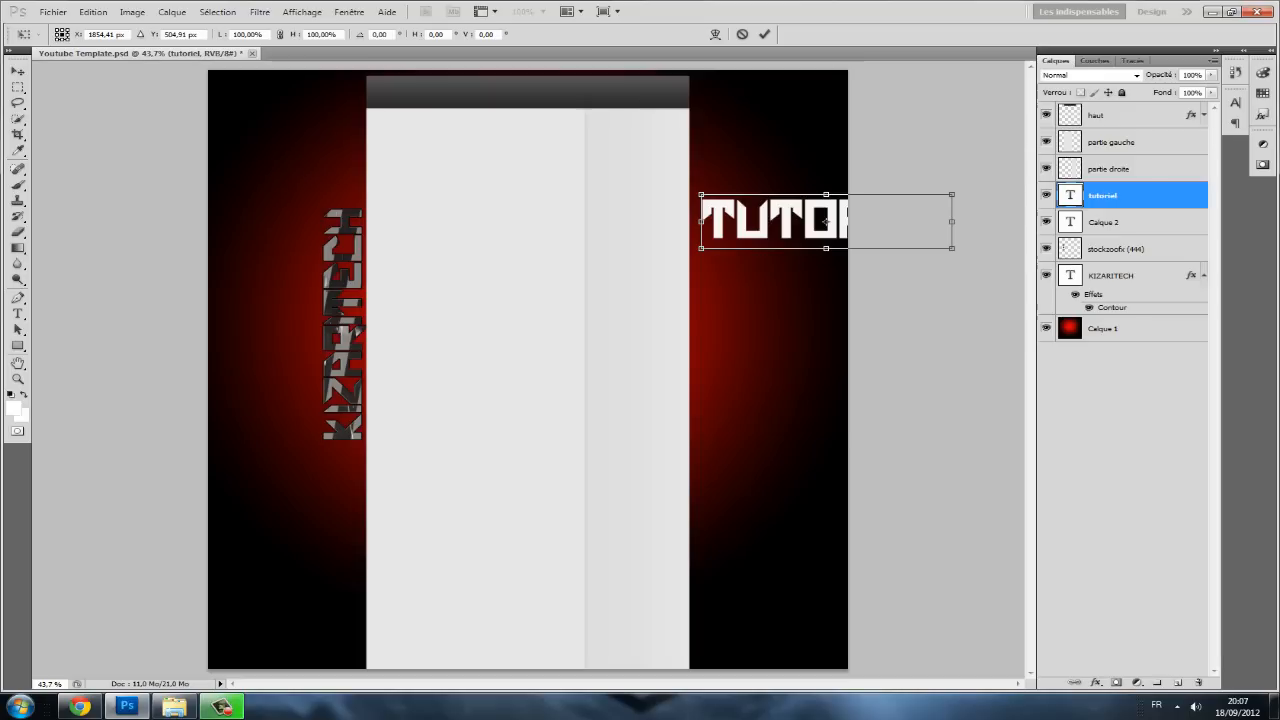
pyautogui.rightClick(736, 218)
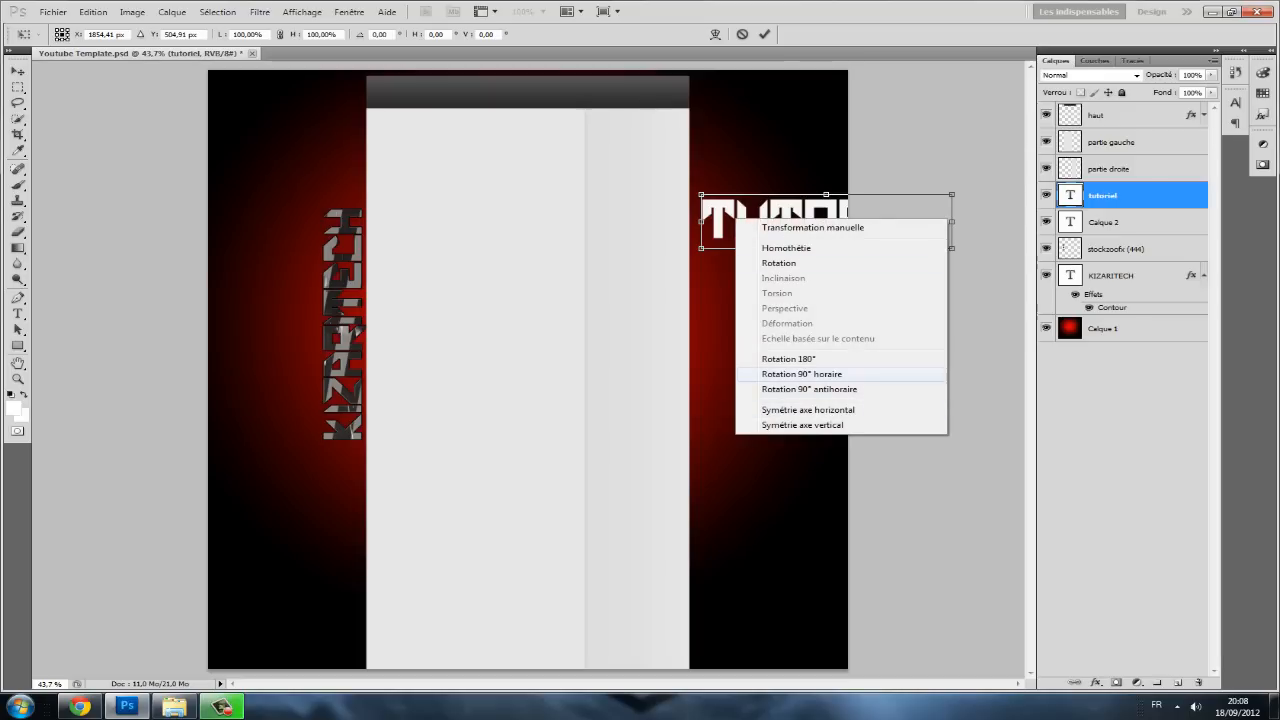
pyautogui.click(801, 374)
pyautogui.moveTo(826, 222); pyautogui.dragTo(719, 277)
pyautogui.hotkey('shift', 'Down')
pyautogui.hotkey('shift', 'Down')
pyautogui.hotkey('shift', 'Down')
pyautogui.hotkey('shift', 'Down')
pyautogui.hotkey('shift', 'Down')
pyautogui.hotkey('shift', 'Down')
pyautogui.hotkey('shift', 'Down')
pyautogui.hotkey('shift', 'Down')
pyautogui.hotkey('shift', 'Down')
pyautogui.hotkey('shift', 'Down')
# - Scale the vertical TUTORIEL text down to about 93% width and 88% height and apply the transformation
pyautogui.moveTo(750, 321); pyautogui.dragTo(746, 321)
pyautogui.moveTo(718, 208); pyautogui.dragTo(744, 219)
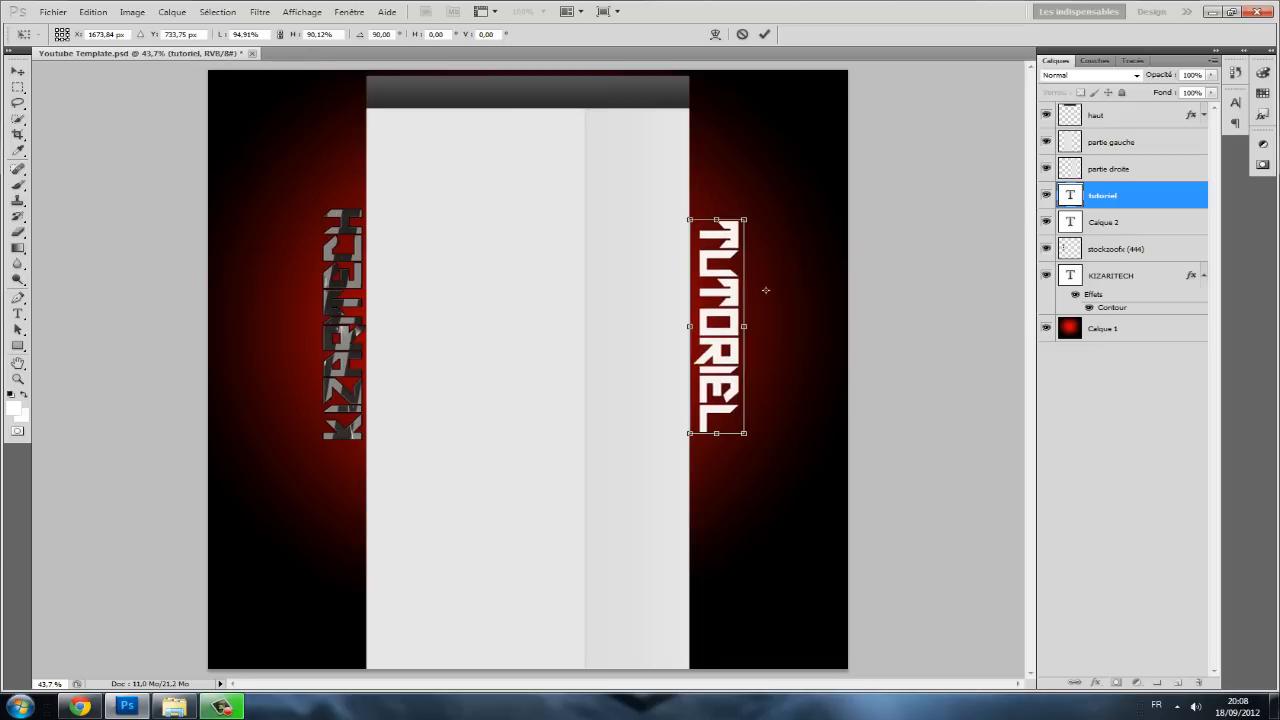
pyautogui.press('v')
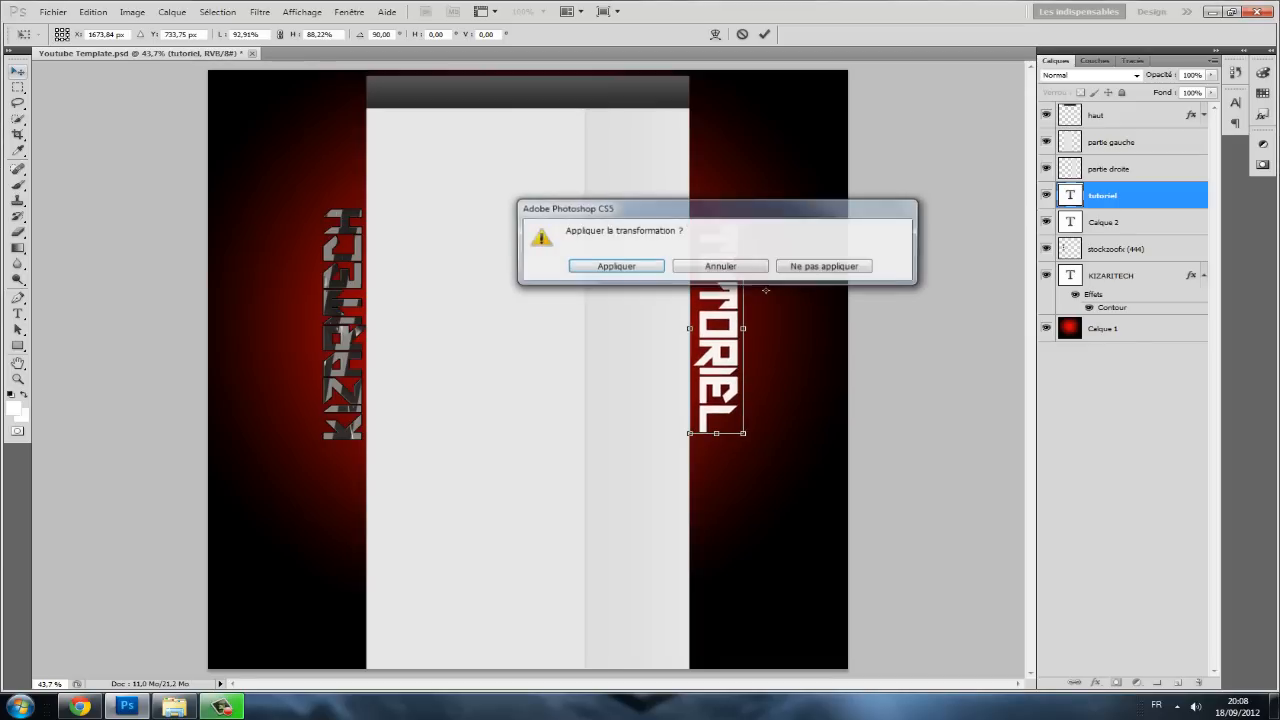
pyautogui.press('Return')
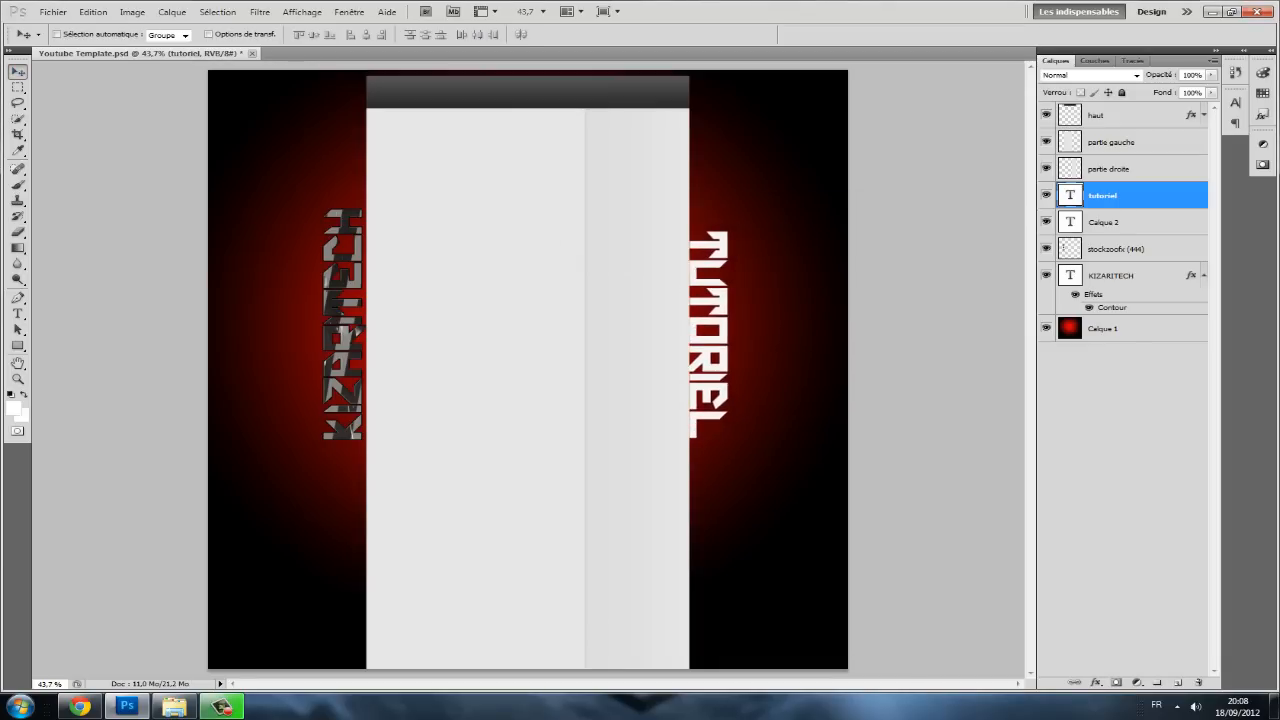
# - Fine-tune the TUTORIEL text's position so it sits just beside the page area, roughly level with the KIZARITECH name
pyautogui.press('Down')
pyautogui.press('Down')
pyautogui.press('Down')
pyautogui.press('Down')
pyautogui.press('Down')
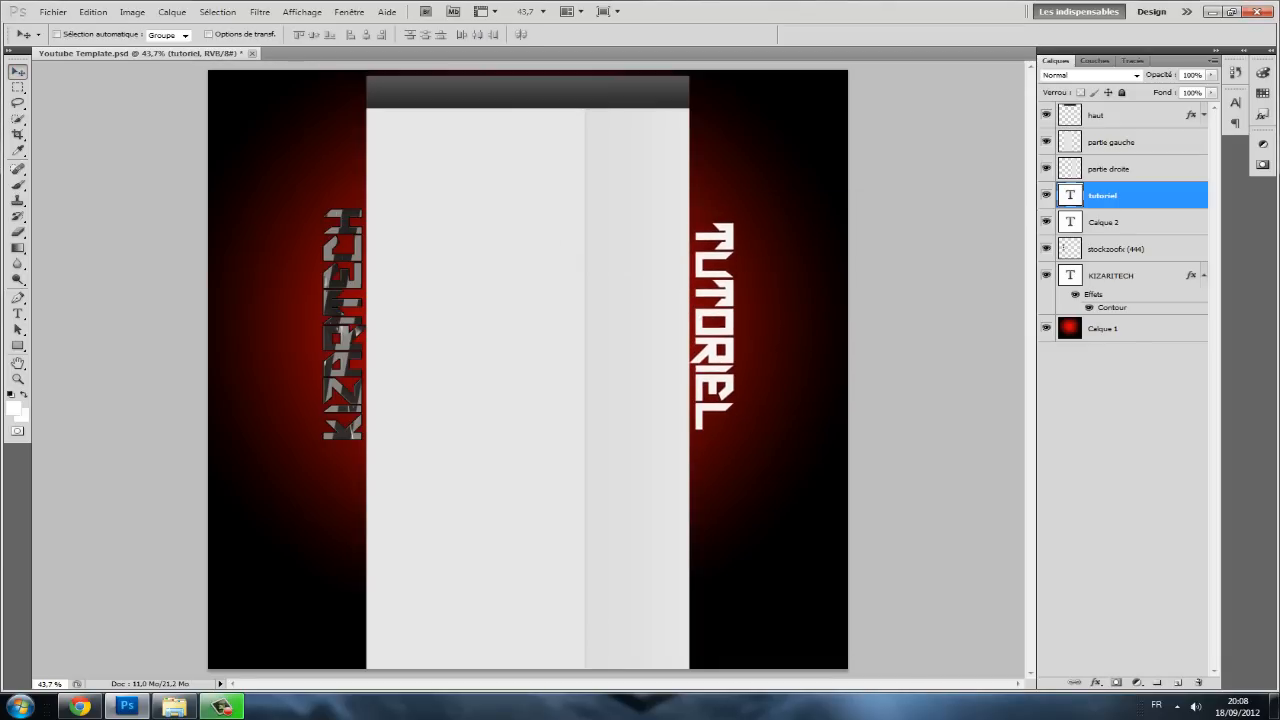
pyautogui.press('Down')
pyautogui.press('Down')
pyautogui.press('Down')
pyautogui.press('Down')
pyautogui.press('Down')
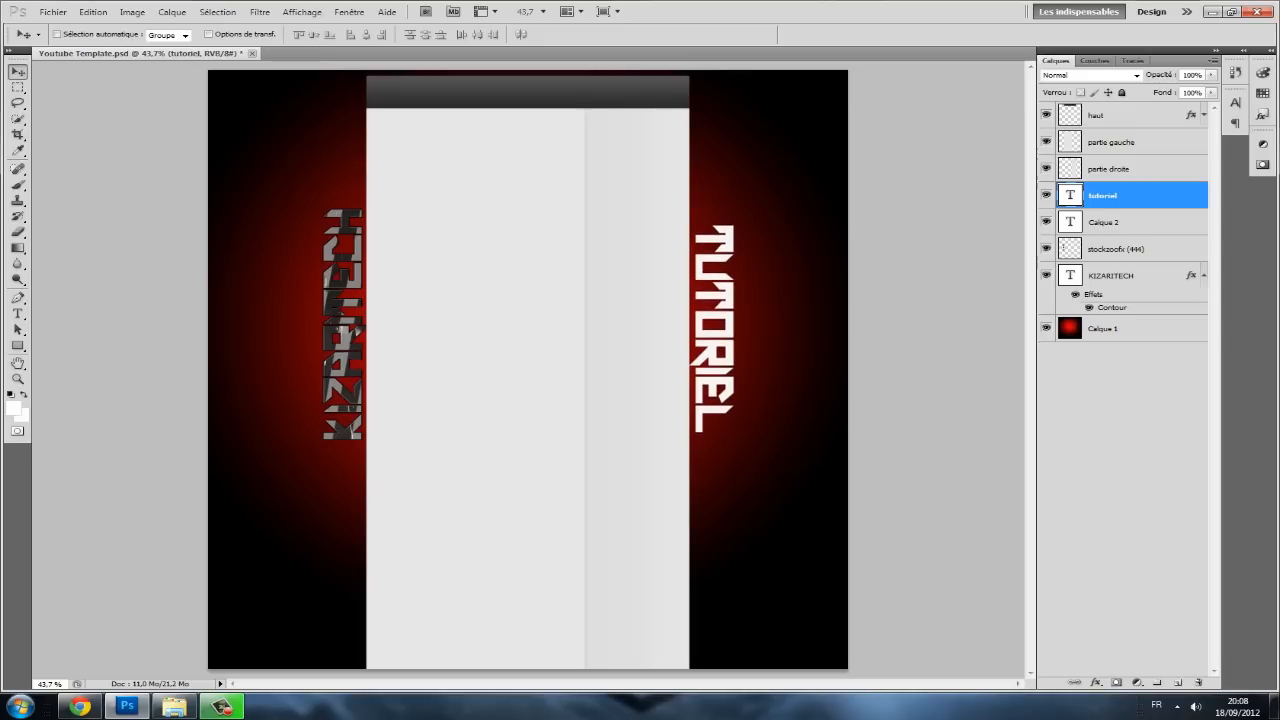
pyautogui.press('Up')
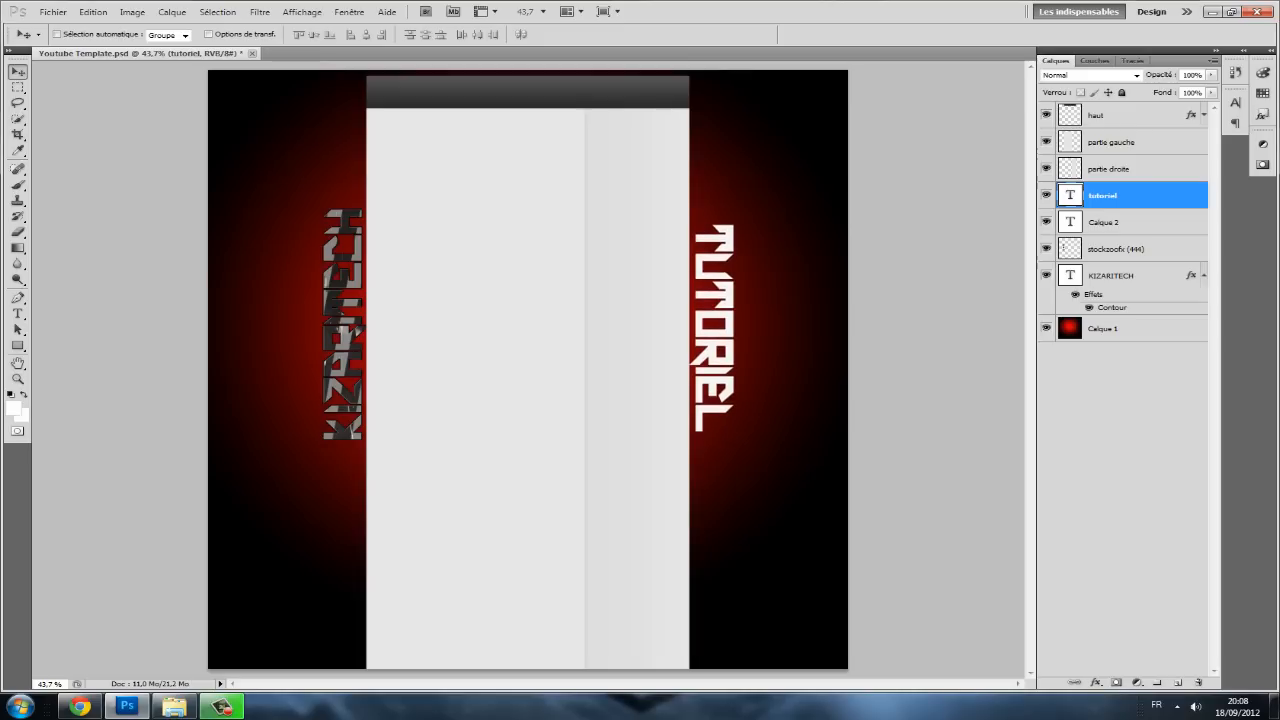
pyautogui.press('Up')
pyautogui.press('Up')
pyautogui.press('Up')
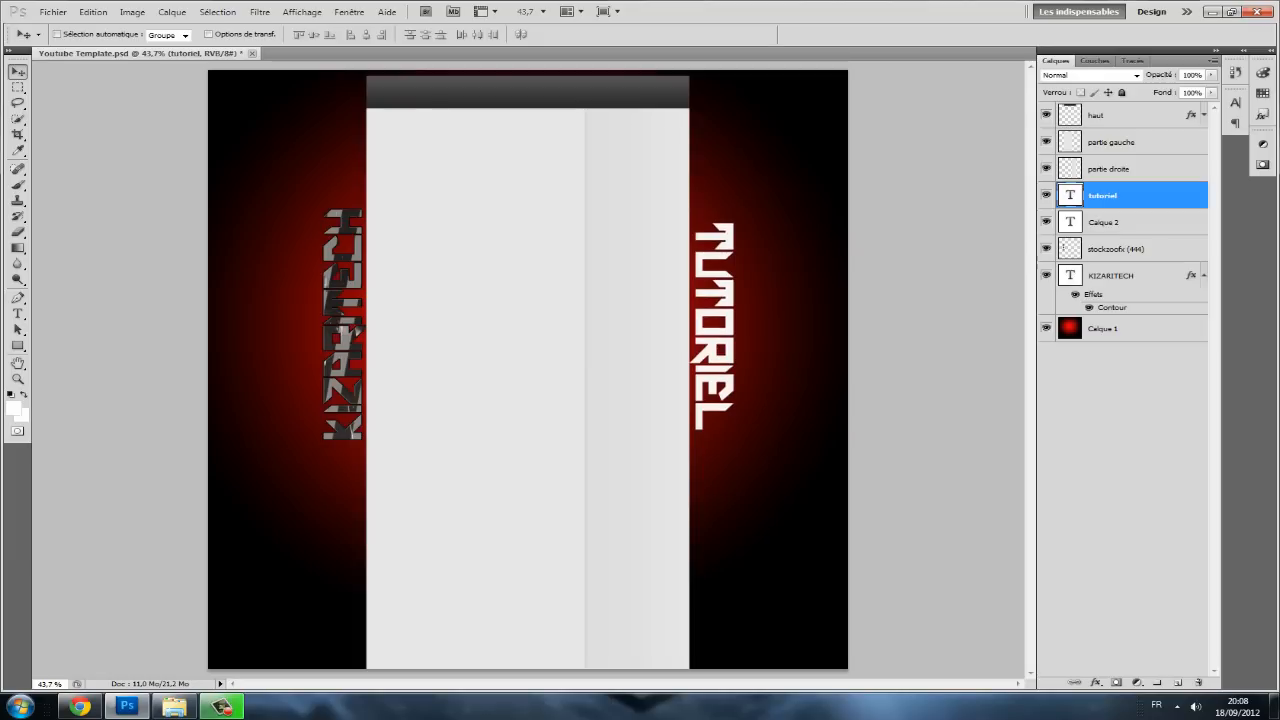
pyautogui.press('Up')
pyautogui.press('Up')
pyautogui.press('Up')
pyautogui.press('Up')
pyautogui.press('Up')
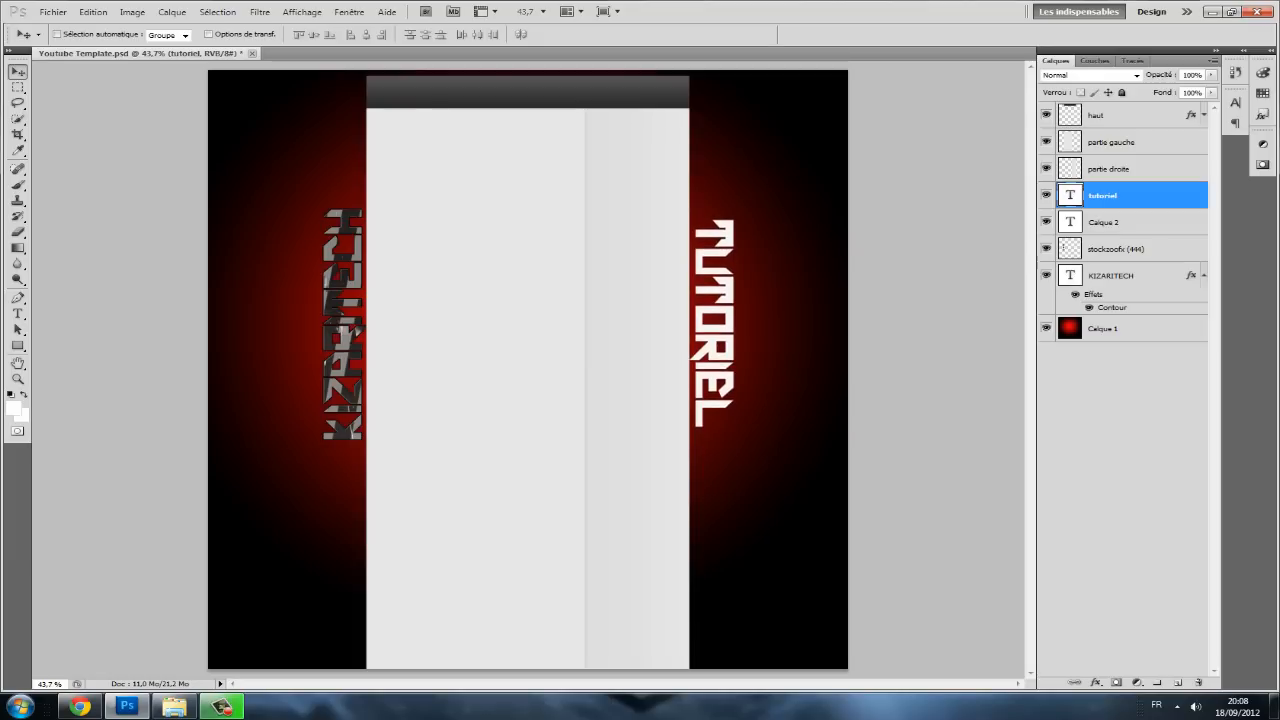
pyautogui.press('Up')
pyautogui.press('Up')
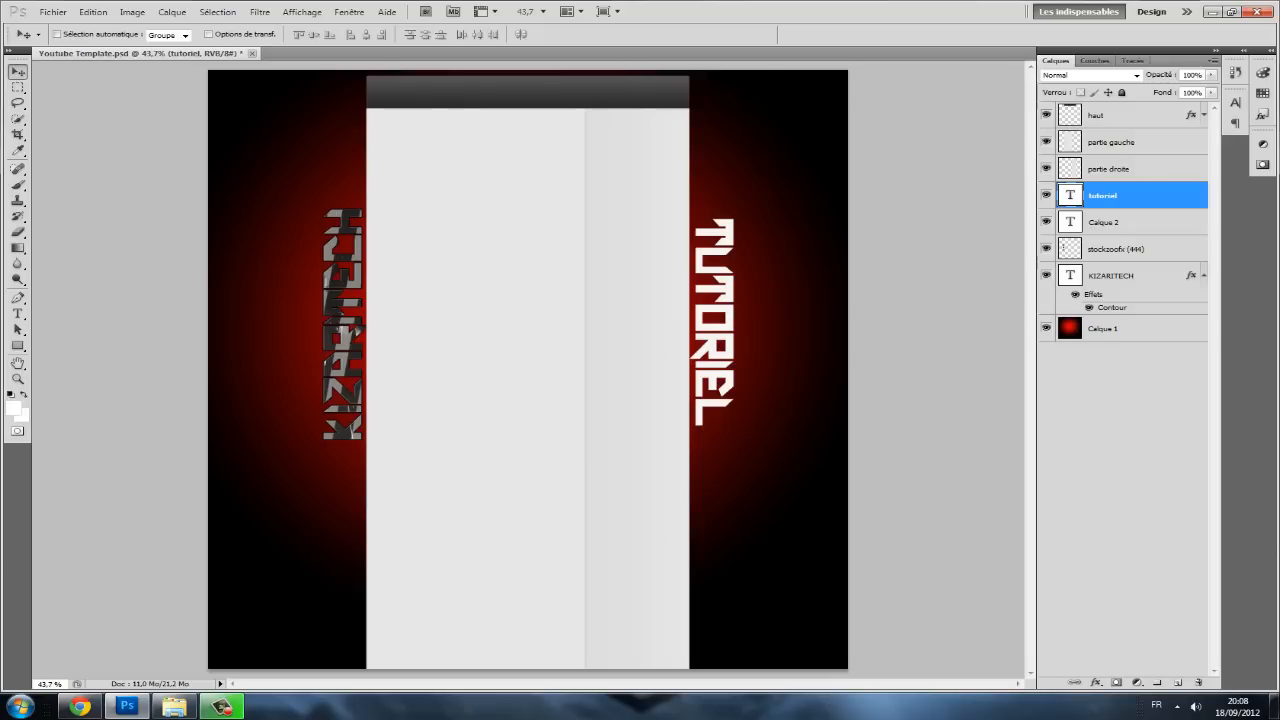
# - Hide every layer except the tutoriel text layer
pyautogui.click(1046, 275)
pyautogui.click(1046, 328)
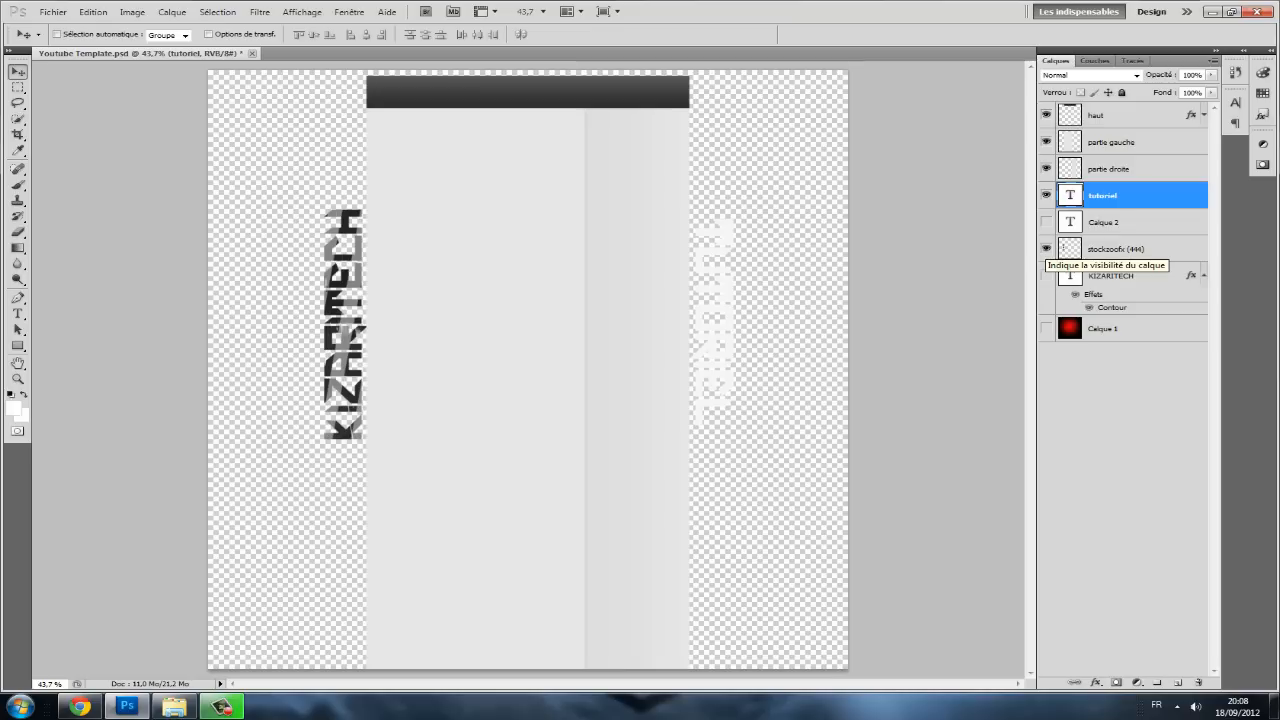
pyautogui.click(1046, 248)
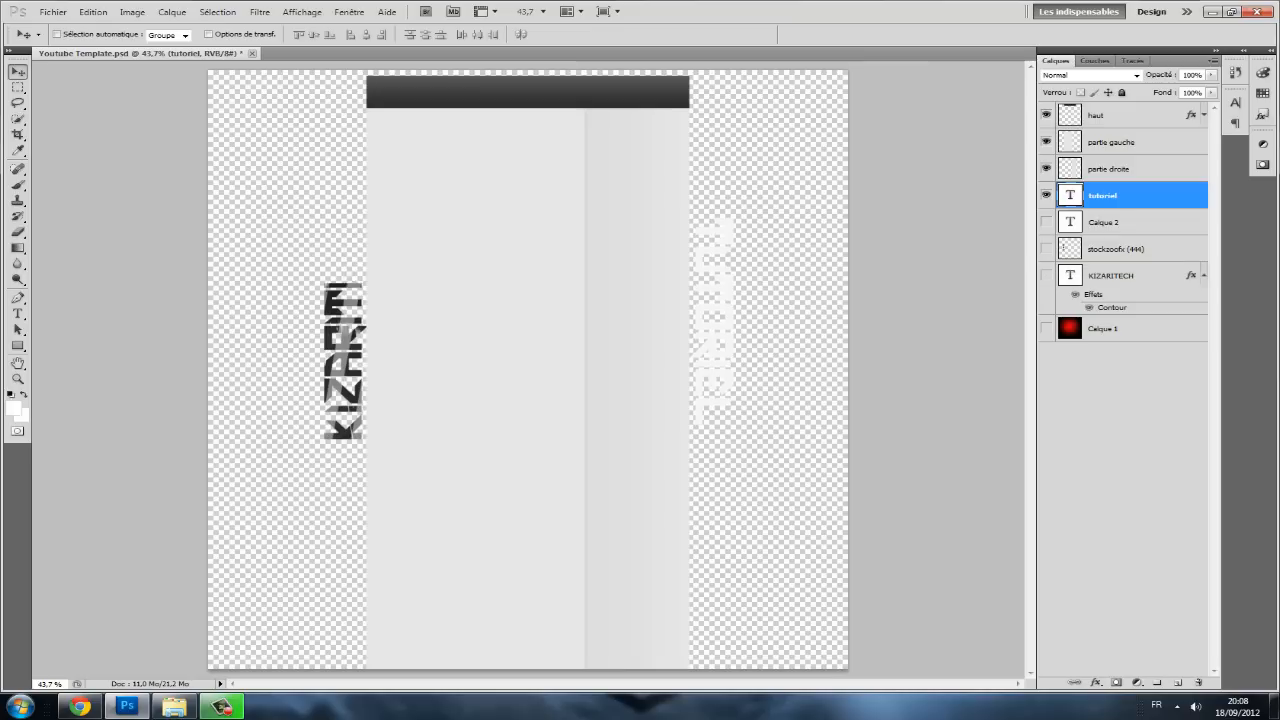
pyautogui.click(1046, 168)
pyautogui.click(1046, 141)
pyautogui.click(1046, 114)
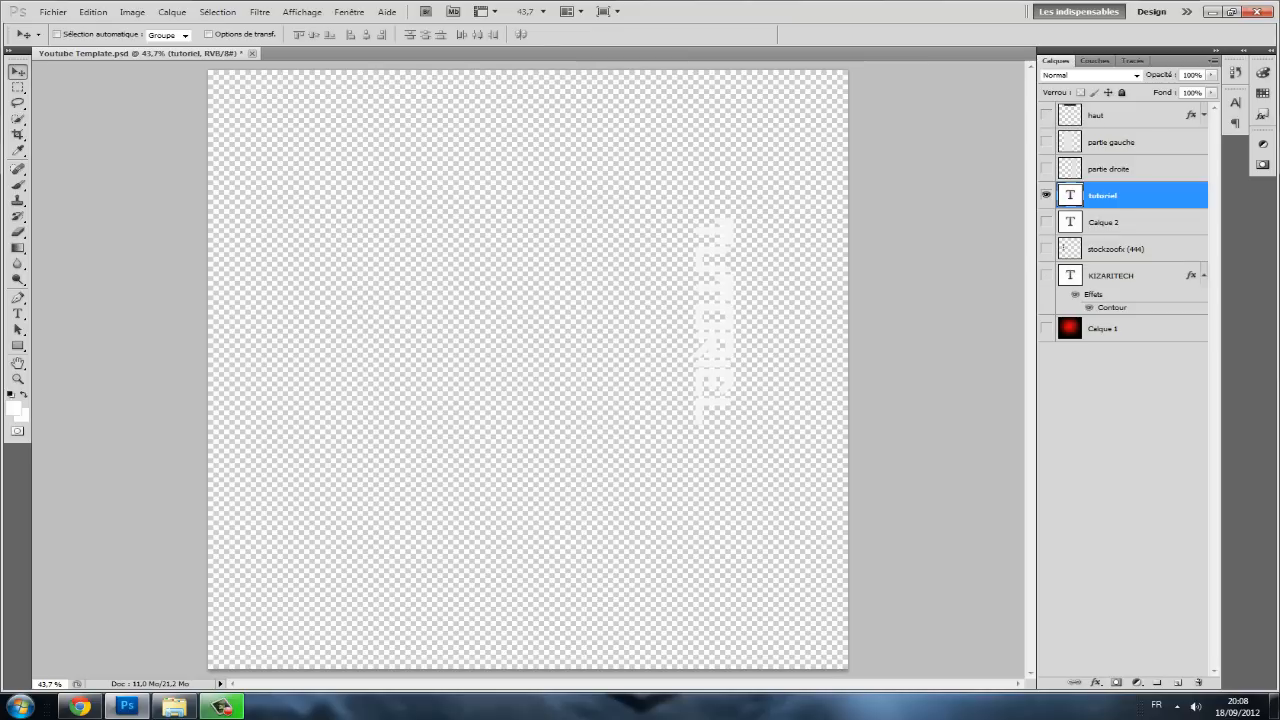
# - Place stockzoofx (444).jpg from the Textures 2 folder into the document and position it over the TUTORIEL text
pyautogui.hotkey('alt', 'Tab')
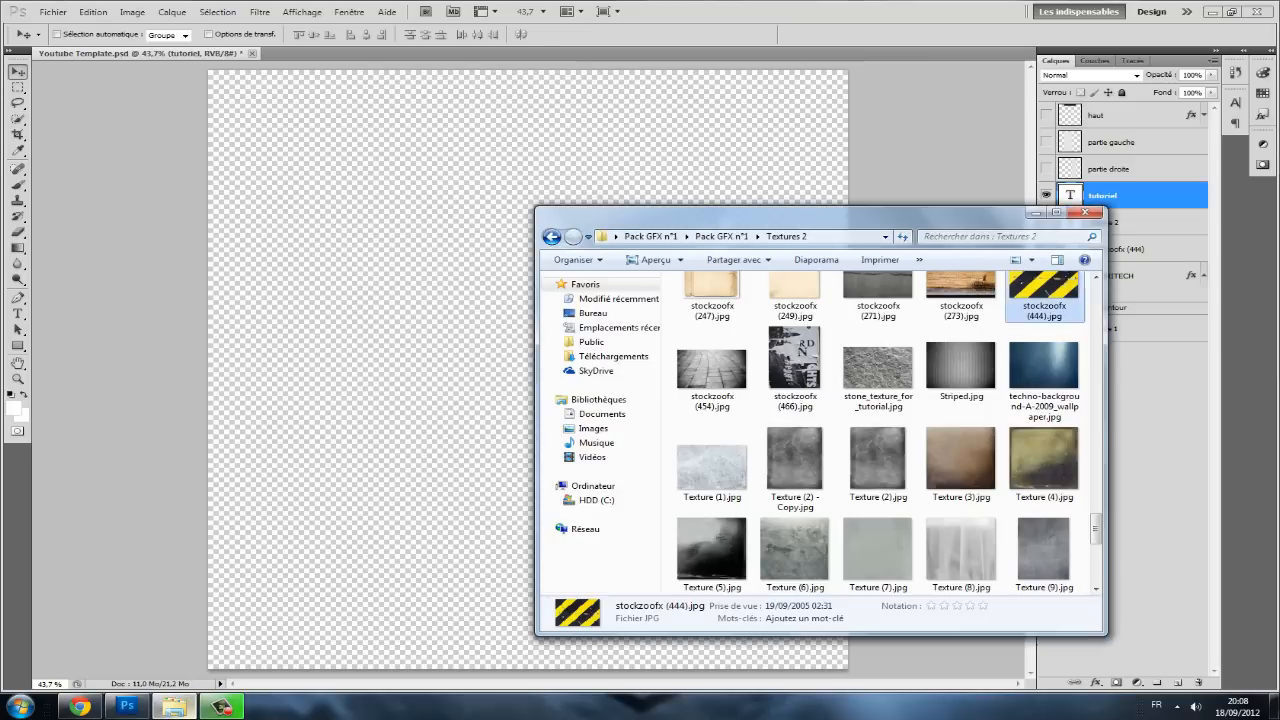
pyautogui.hotkey('alt', 'Tab')
pyautogui.moveTo(490, 388); pyautogui.dragTo(611, 309)
pyautogui.moveTo(819, 291); pyautogui.dragTo(712, 276)
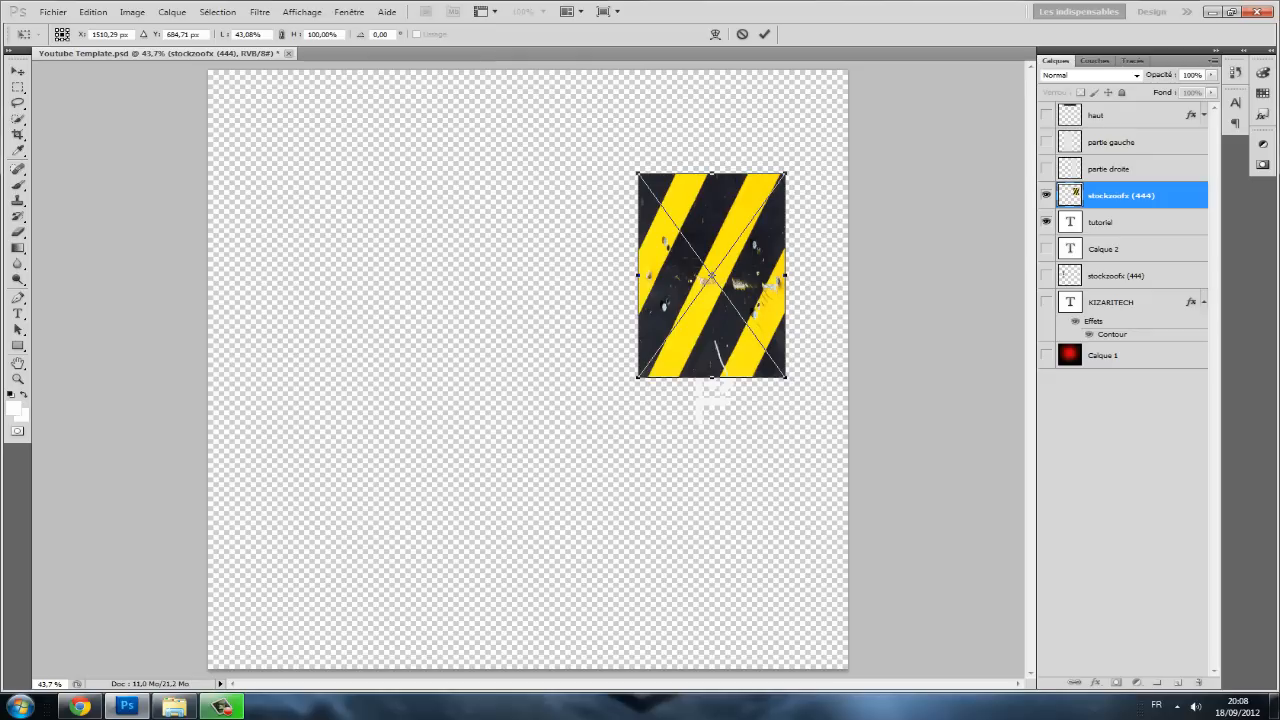
# - Resize the placed stripe texture to a tall, narrow strip covering the whole TUTORIEL text, apply it and adjust its position
pyautogui.moveTo(786, 173); pyautogui.dragTo(758, 211)
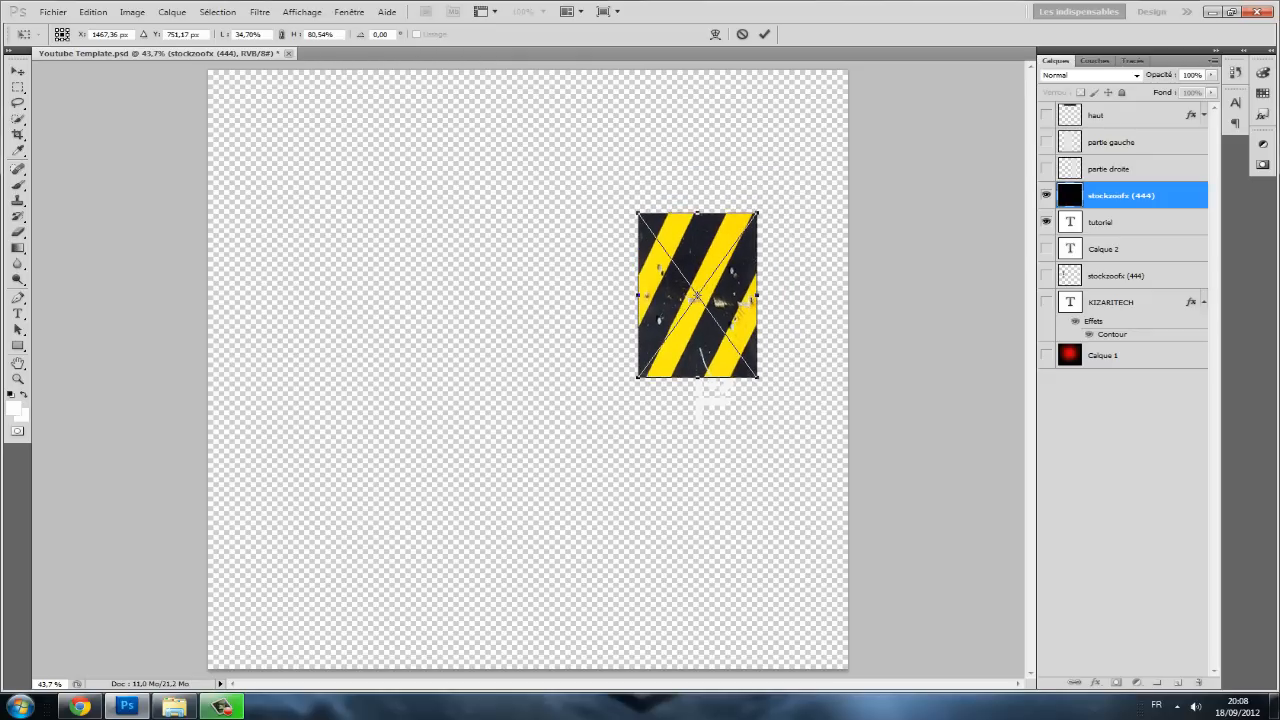
pyautogui.moveTo(698, 380); pyautogui.dragTo(697, 424)
pyautogui.moveTo(638, 318); pyautogui.dragTo(678, 335)
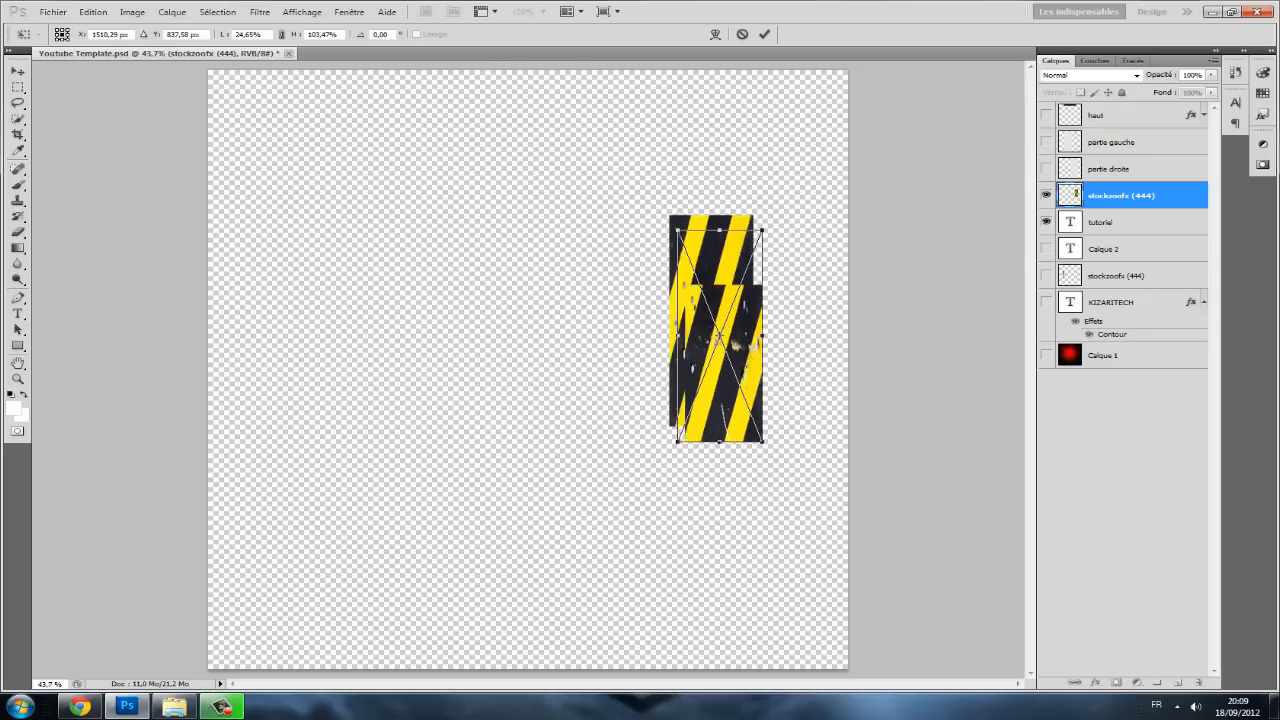
pyautogui.moveTo(678, 330); pyautogui.dragTo(690, 330)
pyautogui.click(17, 71)
pyautogui.press('Return')
pyautogui.hotkey('shift', 'Right')
pyautogui.hotkey('shift', 'Right')
pyautogui.moveTo(748, 333)
pyautogui.mouseDown()
pyautogui.moveTo(774, 333)
pyautogui.moveTo(741, 334)
pyautogui.mouseUp()
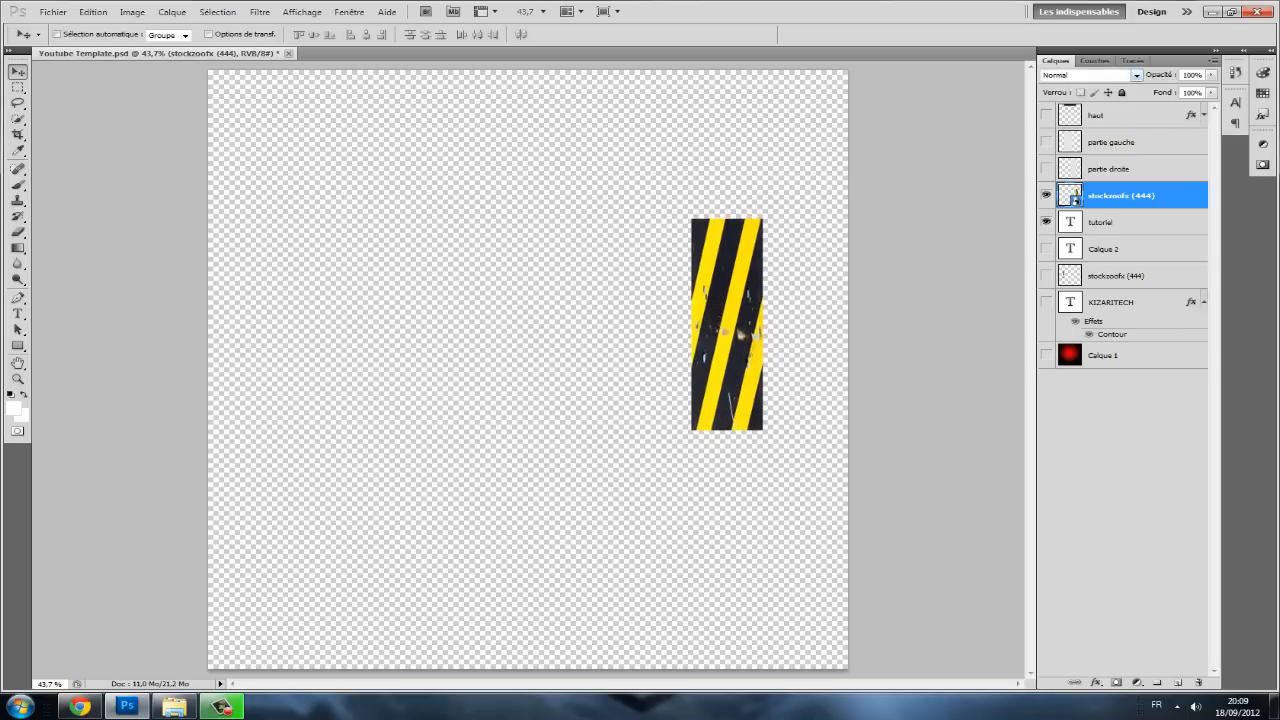
# - Move the tutoriel layer above the new stockzoofx (444) layer and set both layers' blend mode to Incrustation
pyautogui.click(1137, 75)
pyautogui.click(1090, 253)
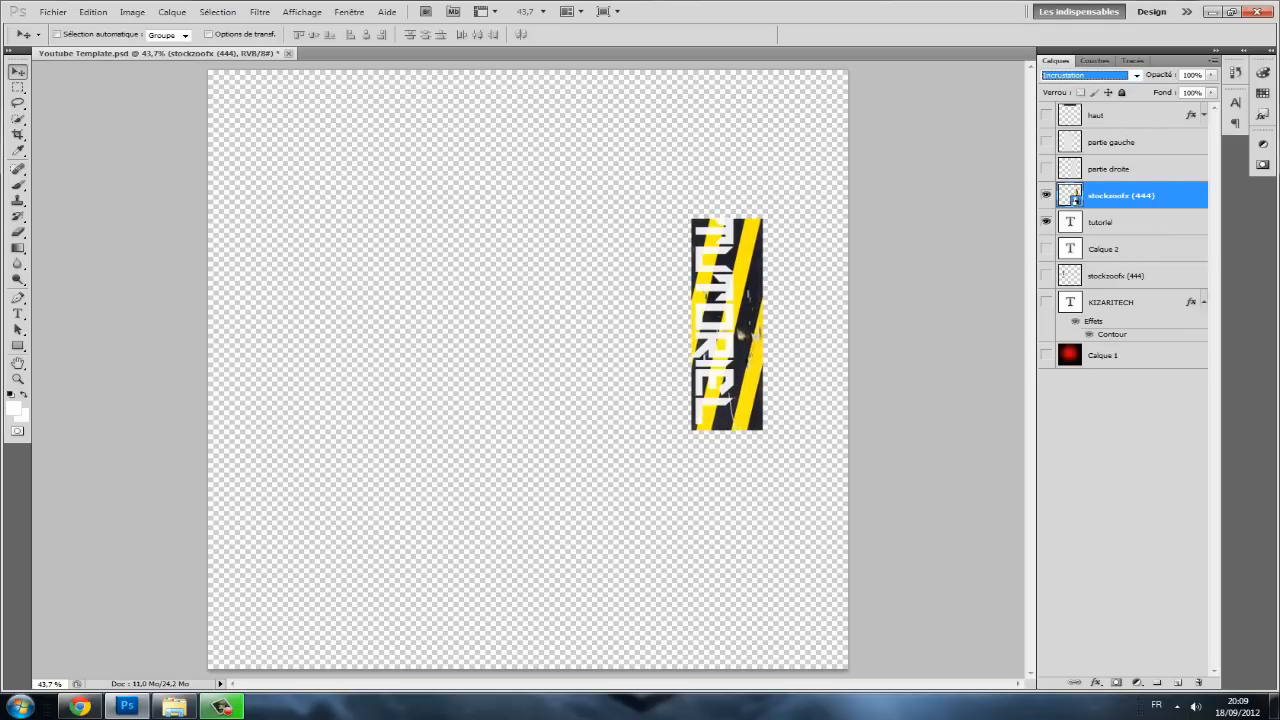
pyautogui.moveTo(1110, 222); pyautogui.dragTo(1110, 182)
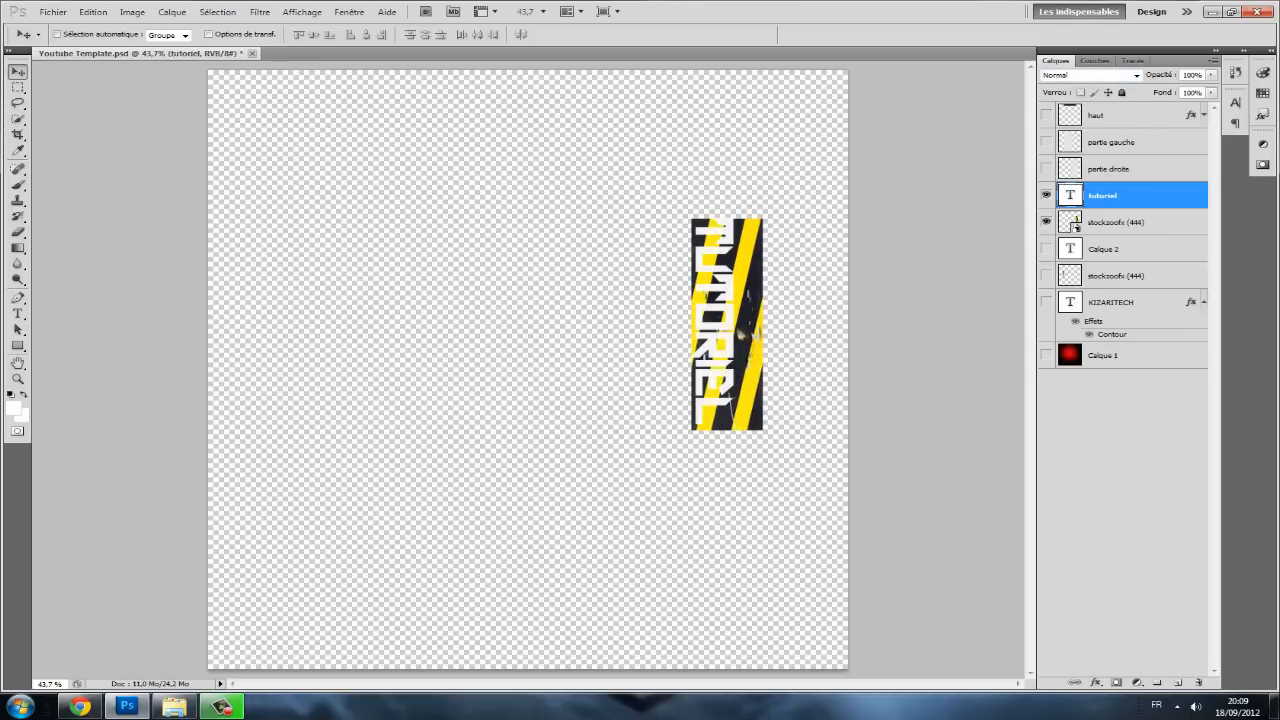
pyautogui.click(1137, 75)
pyautogui.click(1090, 250)
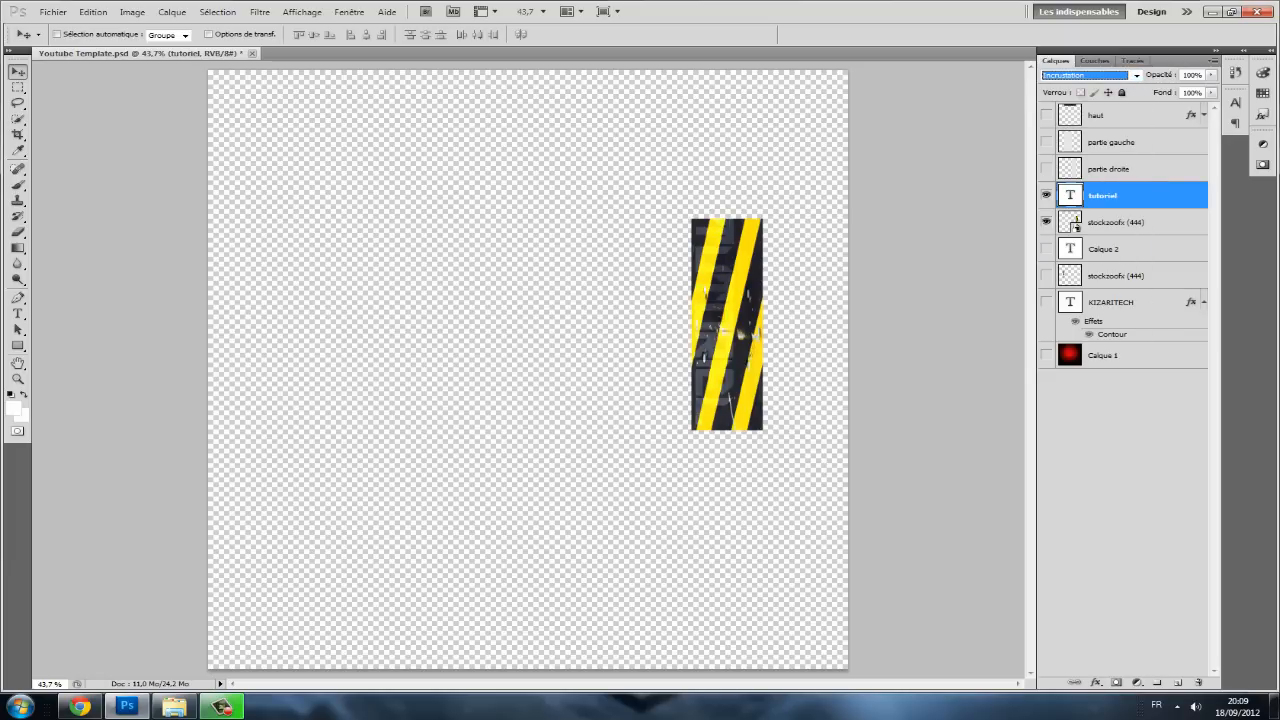
# - Rasterize and desaturate the new stockzoofx (444) layer, shifting it slightly left to center it on the TUTORIEL text
pyautogui.click(1070, 217)
pyautogui.rightClick(1068, 218)
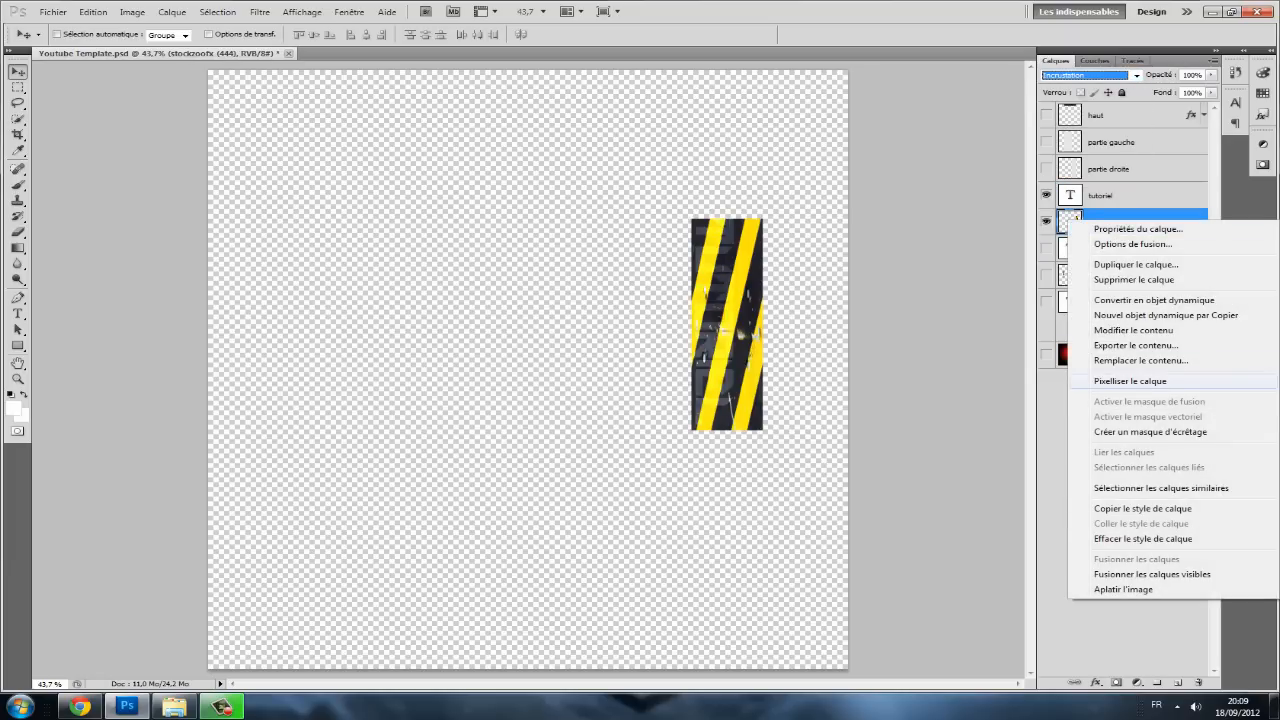
pyautogui.click(1130, 381)
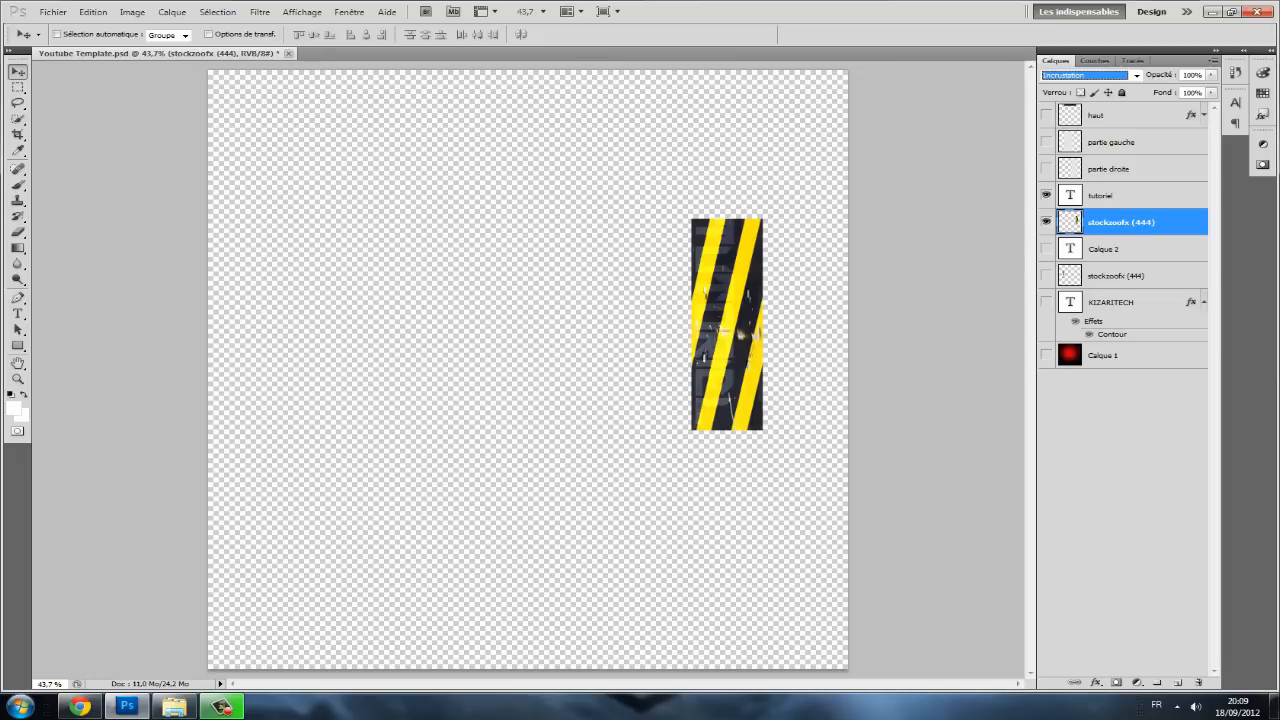
pyautogui.hotkey('ctrl', 'shift', 'u')
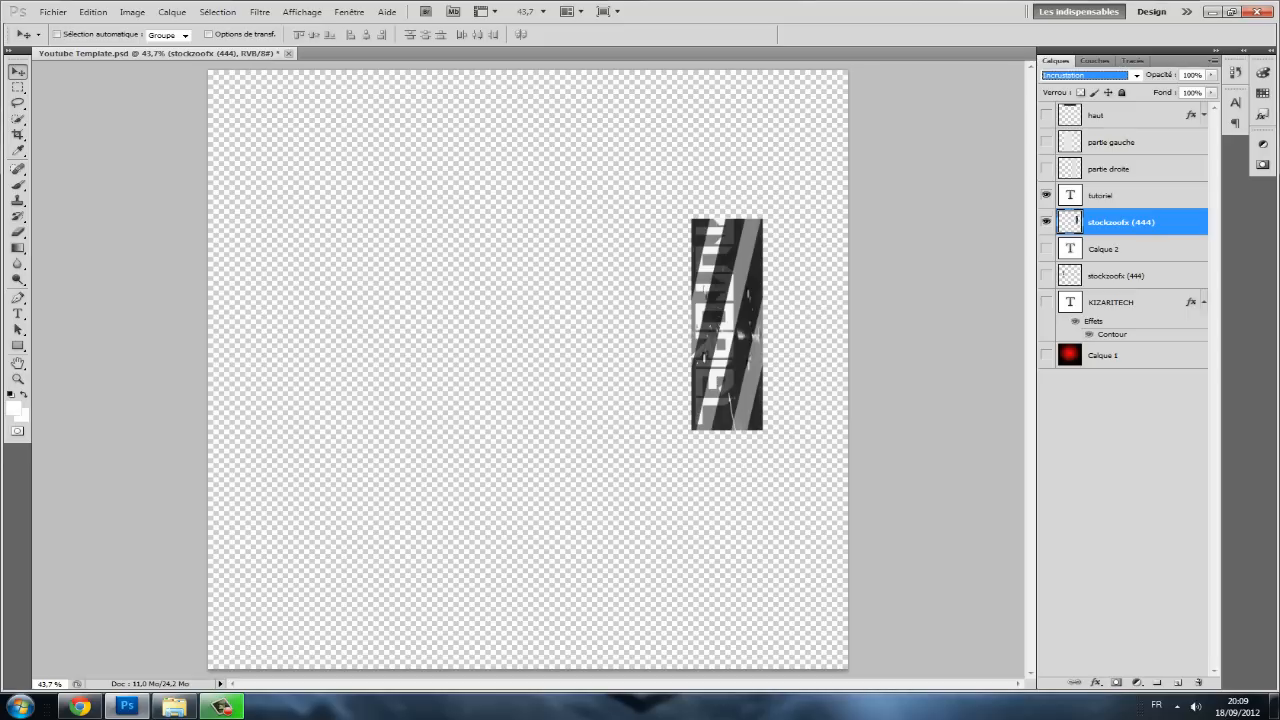
pyautogui.moveTo(741, 336); pyautogui.dragTo(728, 334)
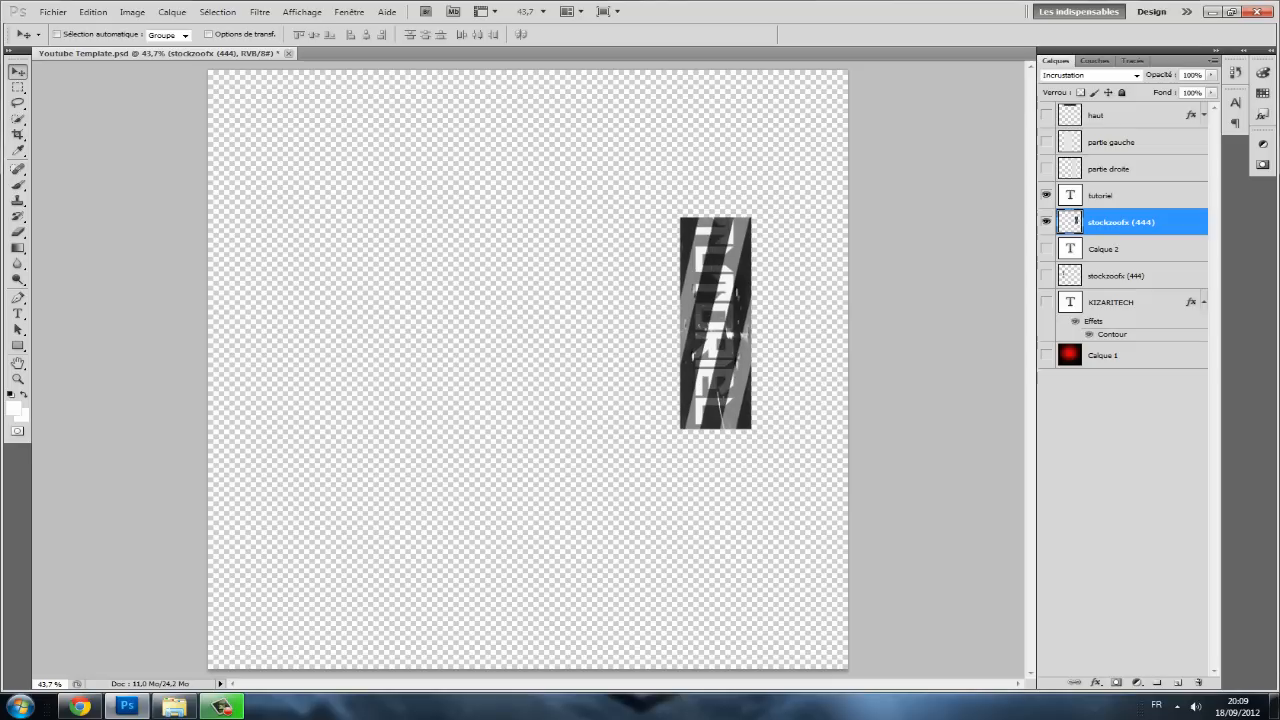
# - Load the transparency of the tutoriel text layer as a selection
pyautogui.press('l')
pyautogui.rightClick(698, 294)
pyautogui.press('Escape')
pyautogui.click(1130, 195)
pyautogui.rightClick(688, 234)
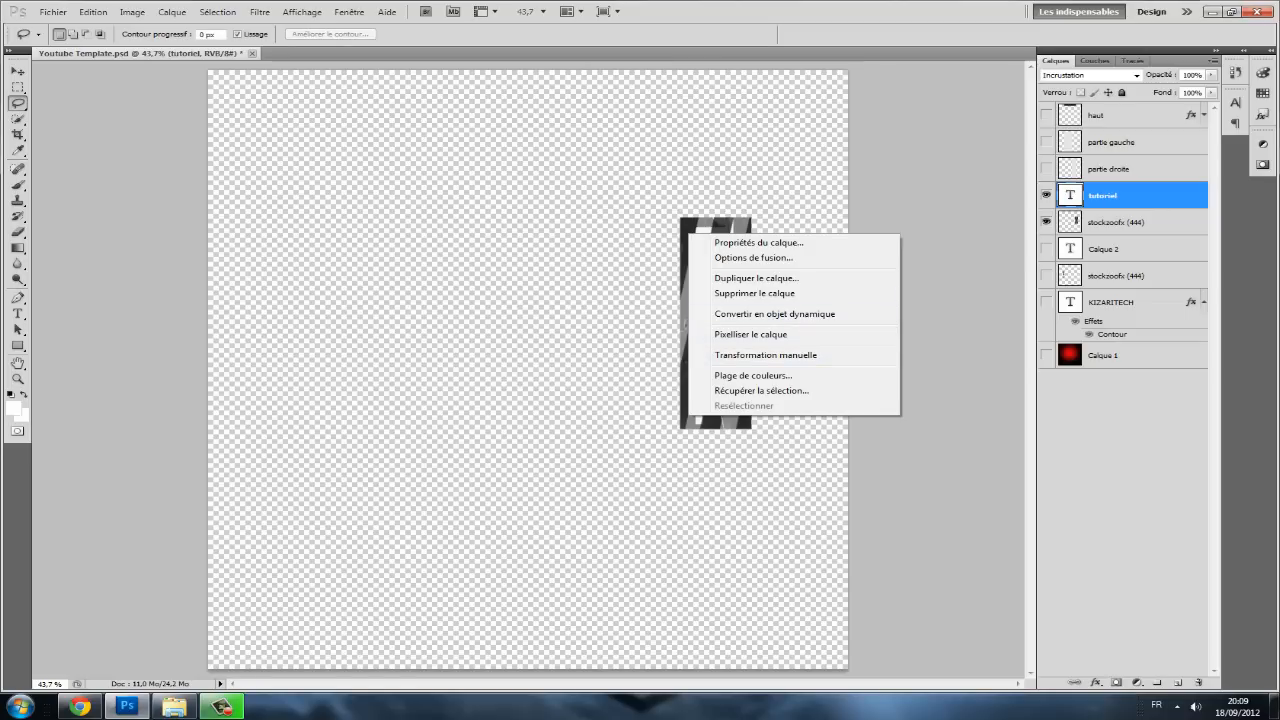
pyautogui.click(760, 390)
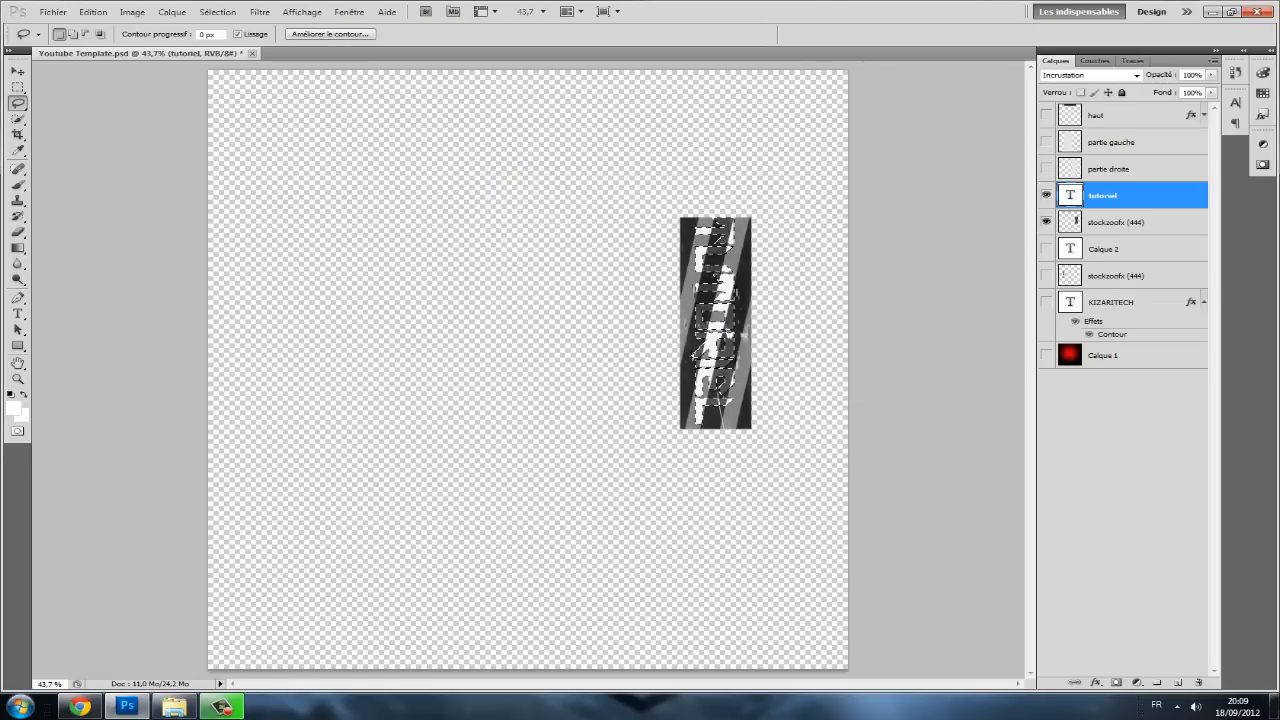
# - Invert the selection and cut the stripe texture outside the TUTORIEL letters from the upper stockzoofx (444) layer
pyautogui.click(1121, 222)
pyautogui.rightClick(475, 240)
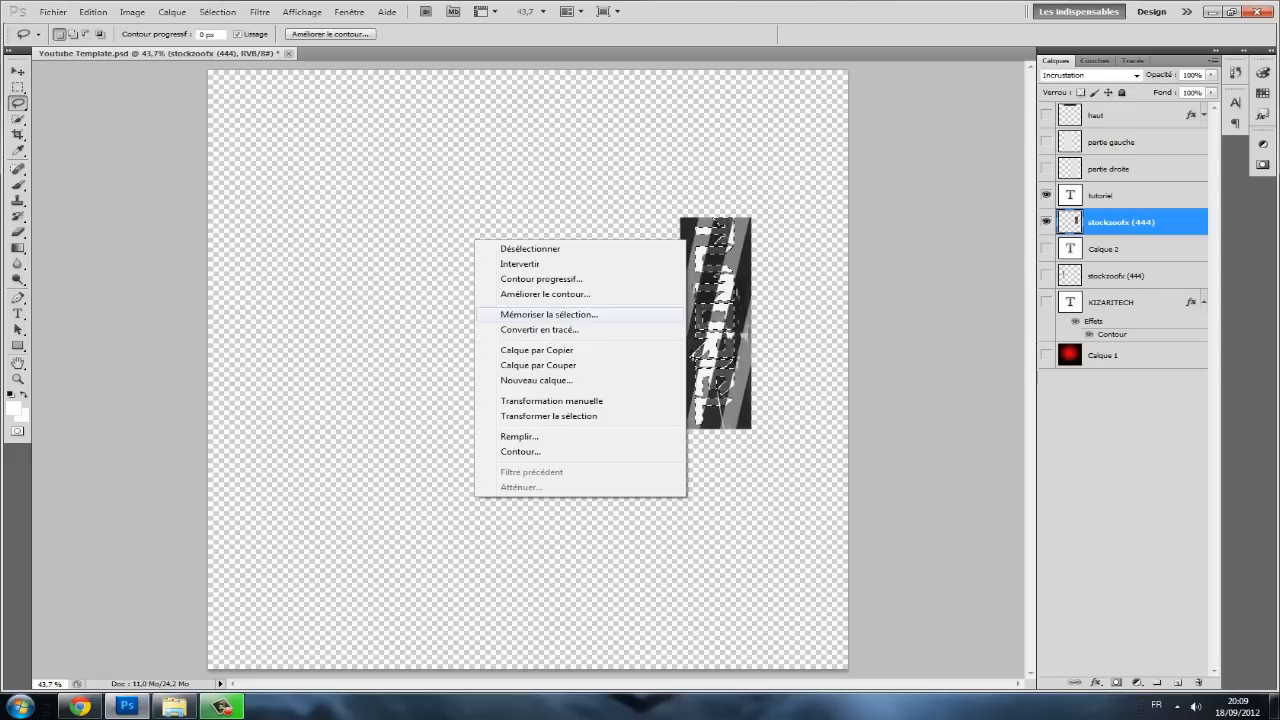
pyautogui.click(520, 263)
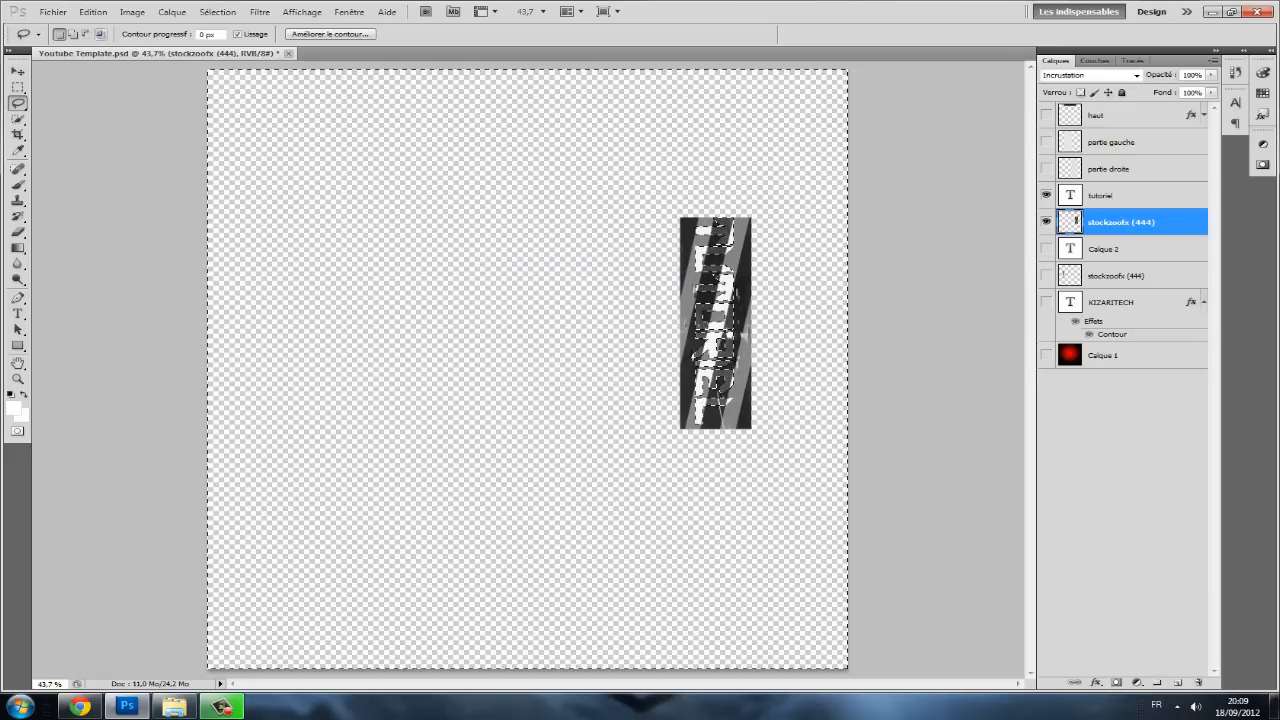
pyautogui.click(93, 12)
pyautogui.click(104, 91)
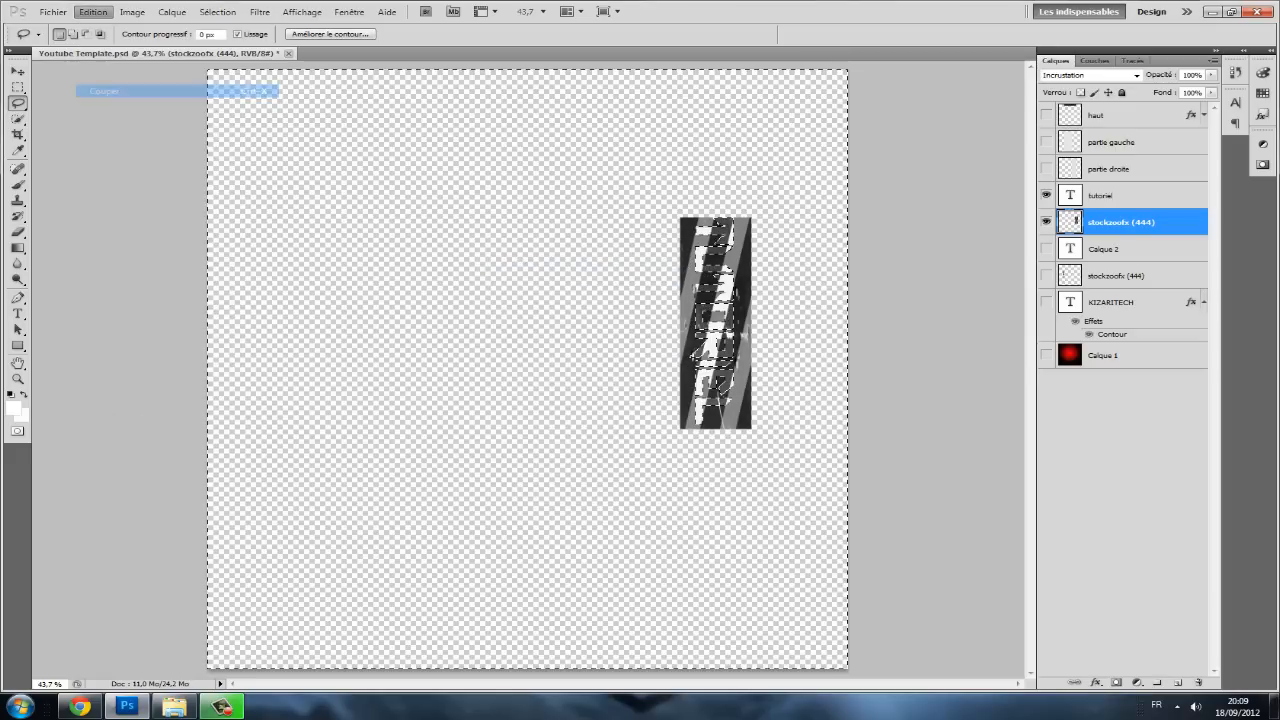
# - Show all hidden layers again: haut, partie gauche, partie droite, Calque 2, the lower stockzoofx (444), KIZARITECH and Calque 1
pyautogui.click(1046, 168)
pyautogui.click(1046, 142)
pyautogui.click(1046, 115)
pyautogui.click(1046, 248)
pyautogui.click(1046, 275)
pyautogui.click(1046, 302)
pyautogui.click(1046, 355)
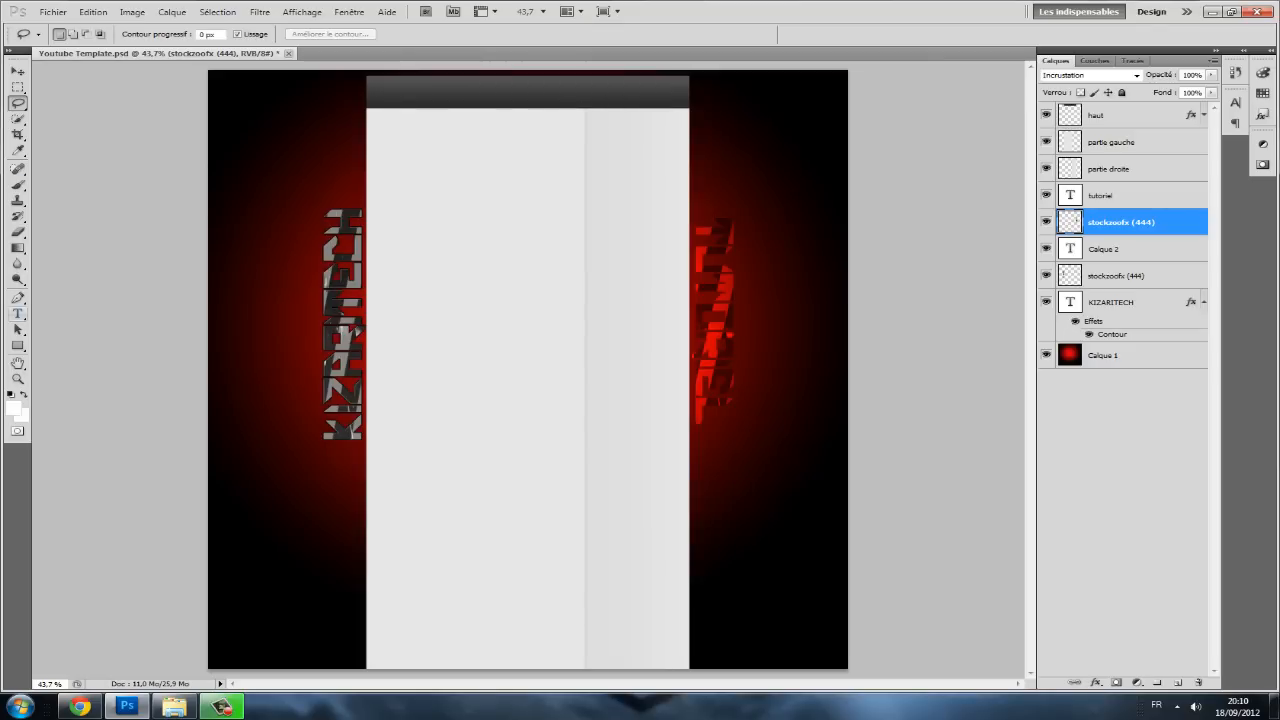
pyautogui.click(17, 313)
pyautogui.click(712, 272)
pyautogui.moveTo(712, 302); pyautogui.dragTo(697, 386)
pyautogui.click(712, 426)
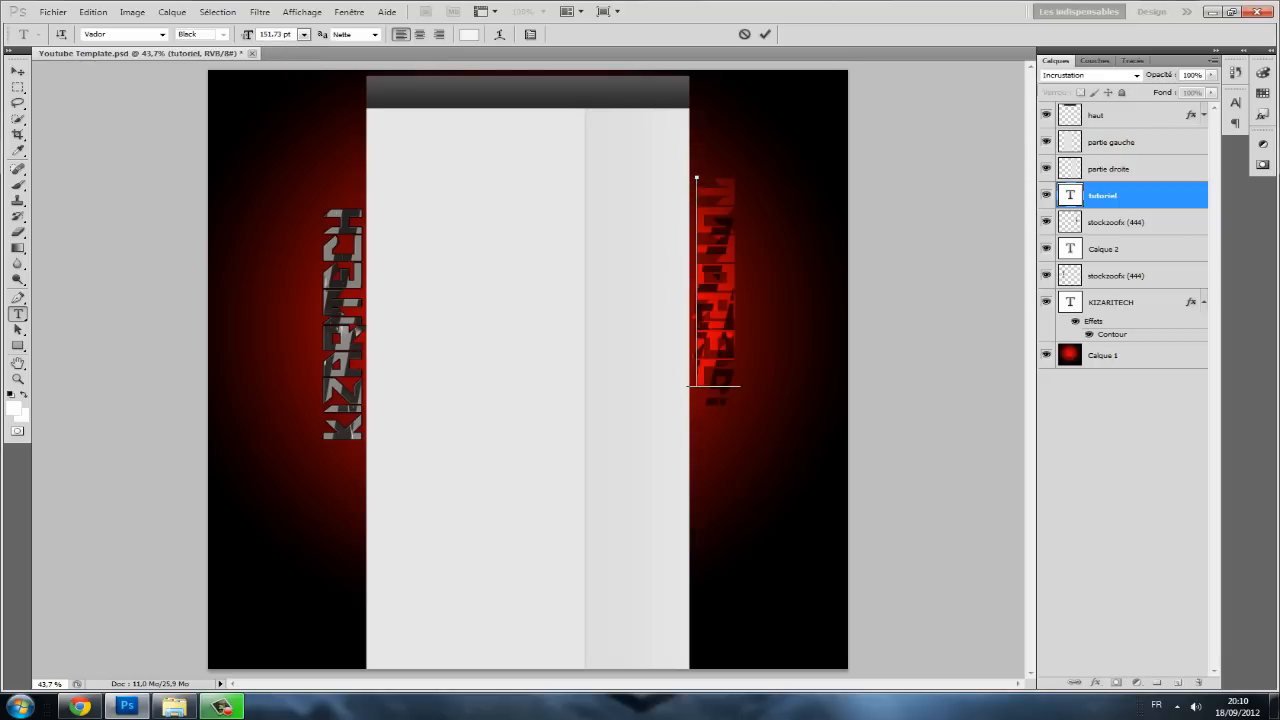
pyautogui.click(18, 71)
pyautogui.moveTo(697, 316); pyautogui.dragTo(696, 353)
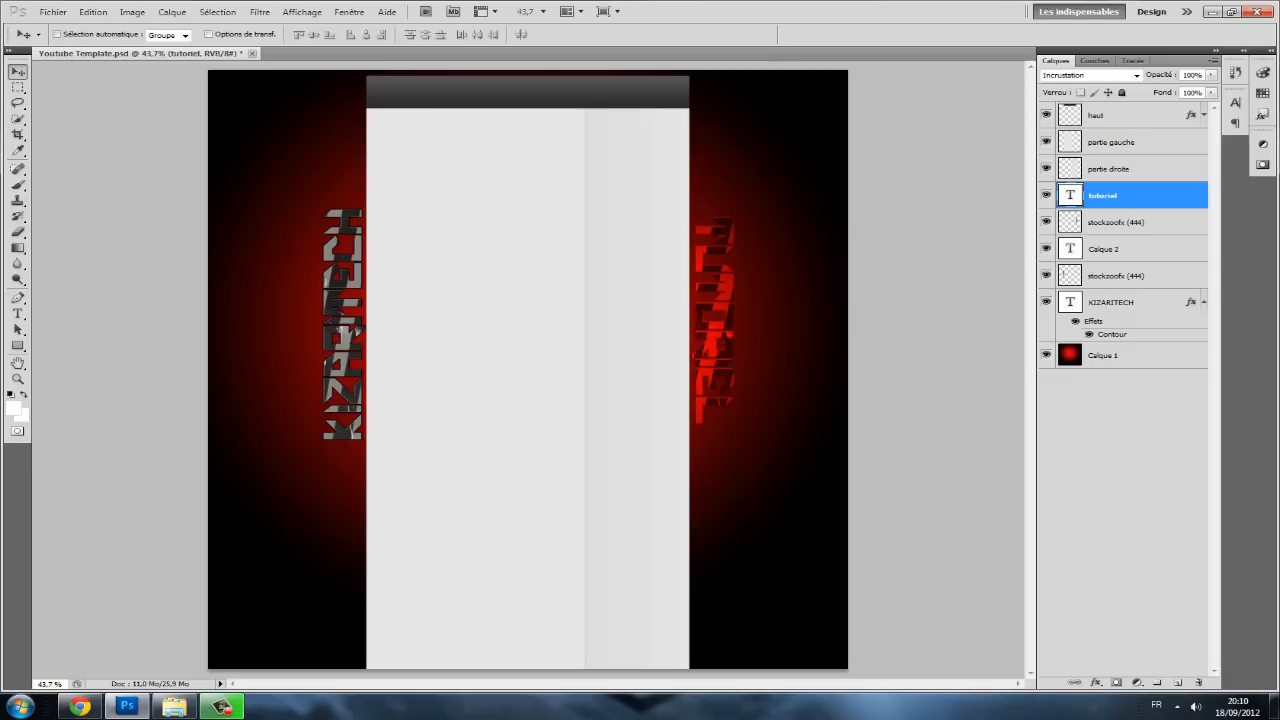
# - Try the Obscurcir blend mode on the tutoriel text layer
pyautogui.click(1137, 75)
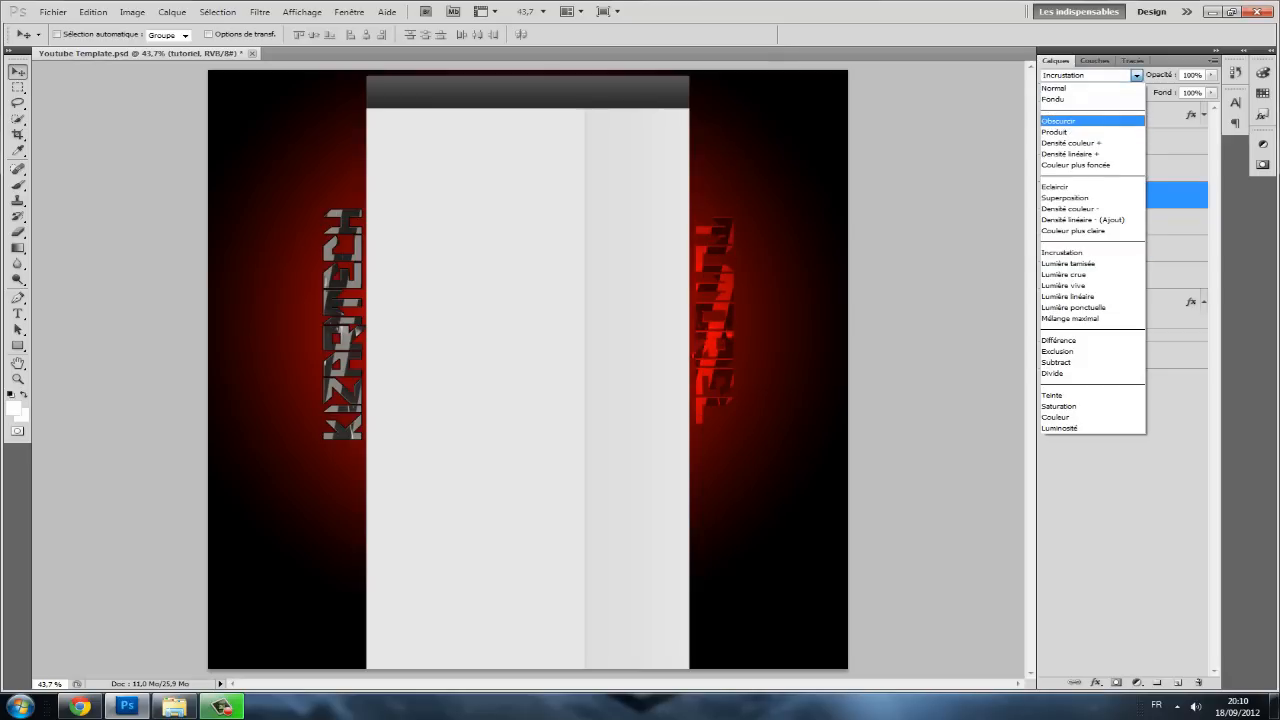
pyautogui.press('Return')
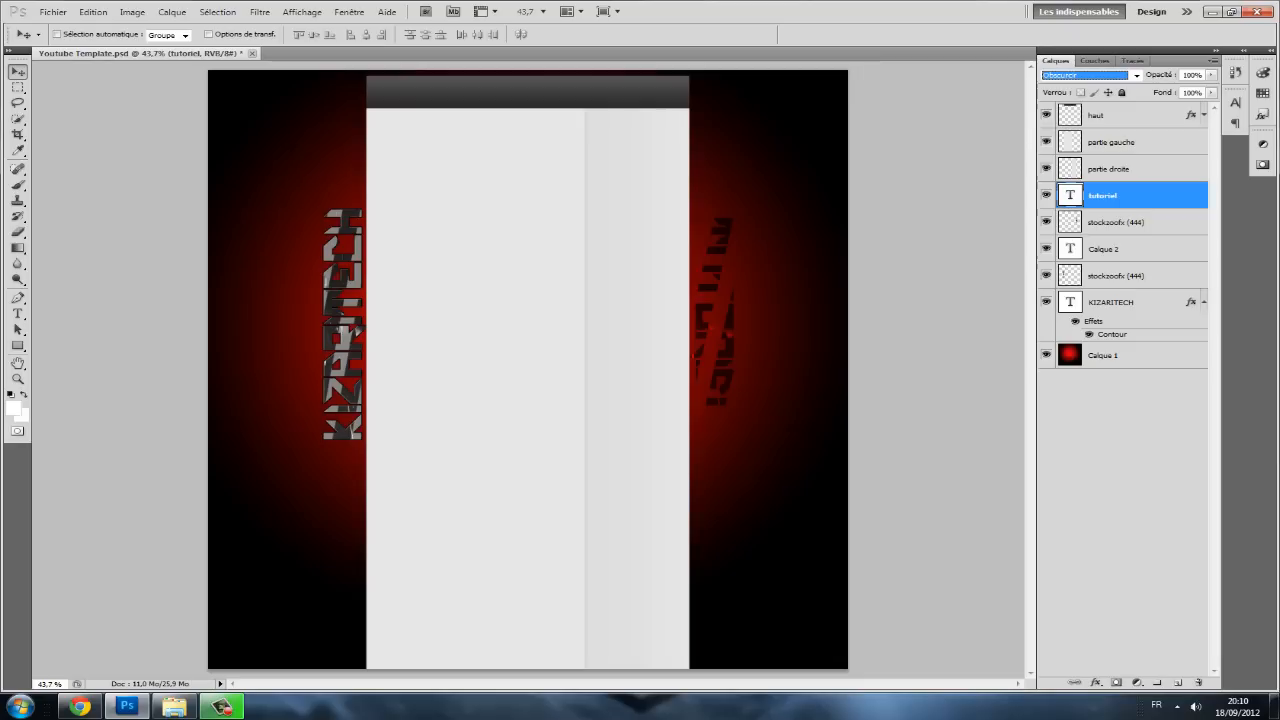
pyautogui.click(1136, 75)
pyautogui.click(1136, 75)
# - Add a black 3 px Contour layer style positioned Extérieur to the tutoriel text layer
pyautogui.rightClick(1068, 197)
pyautogui.click(1110, 224)
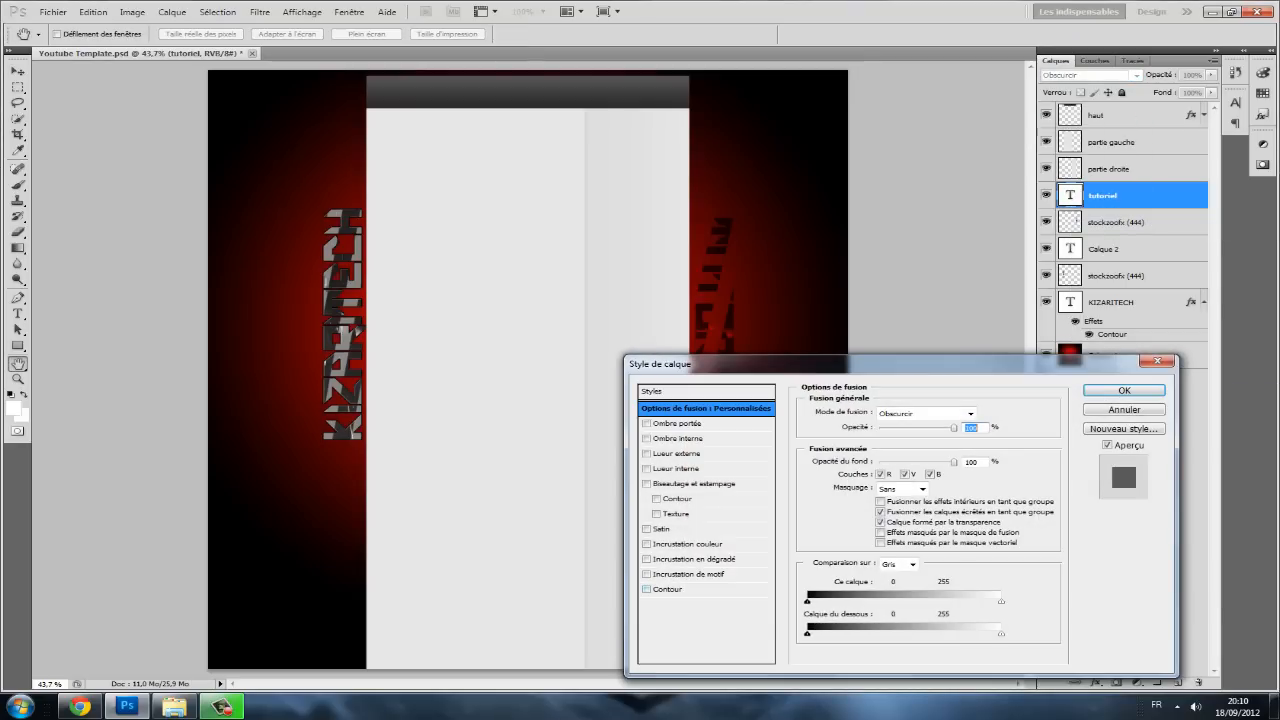
pyautogui.click(668, 589)
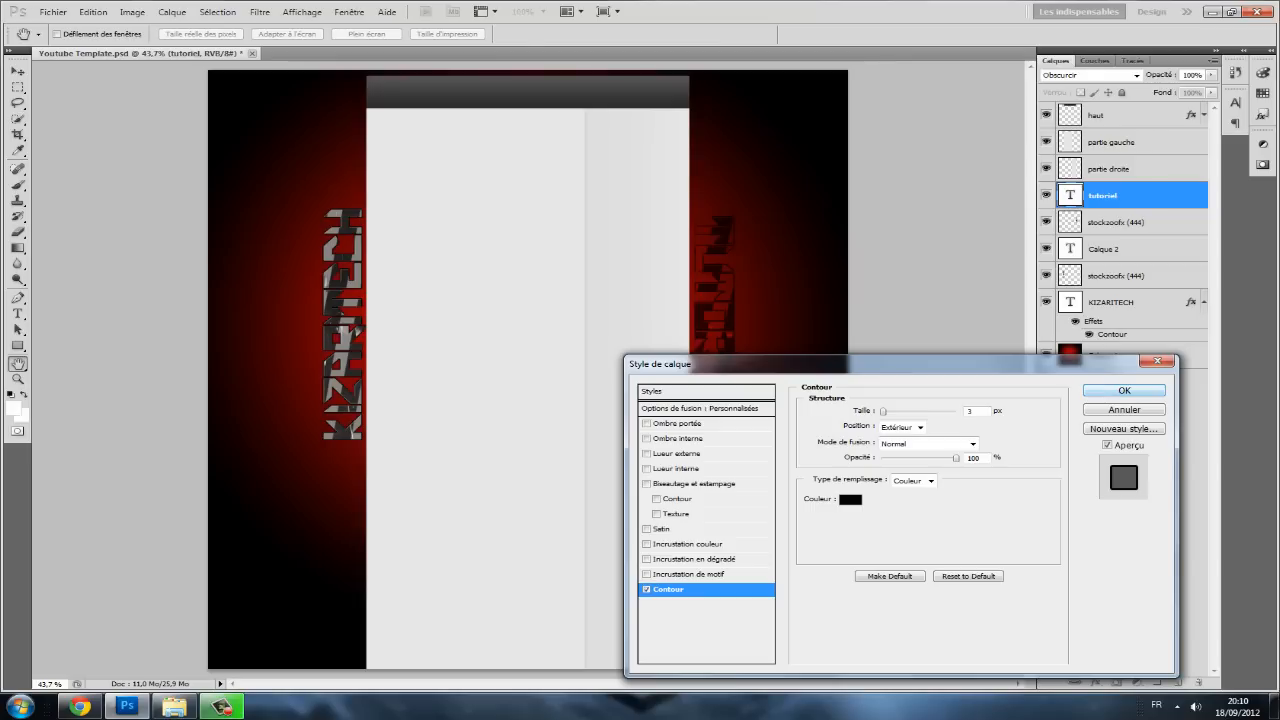
pyautogui.click(1124, 390)
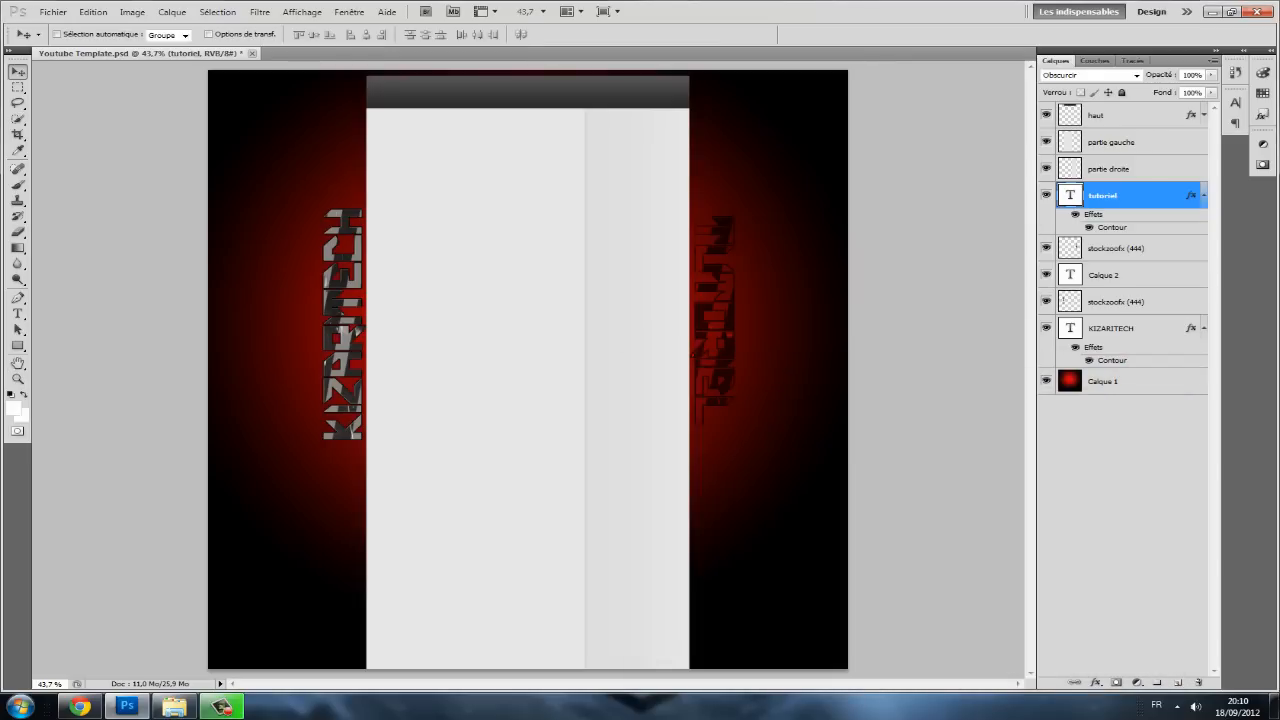
# - Try the Eclaircir blend mode on the tutoriel layer, then return it to Obscurcir
pyautogui.click(1136, 75)
pyautogui.click(1090, 185)
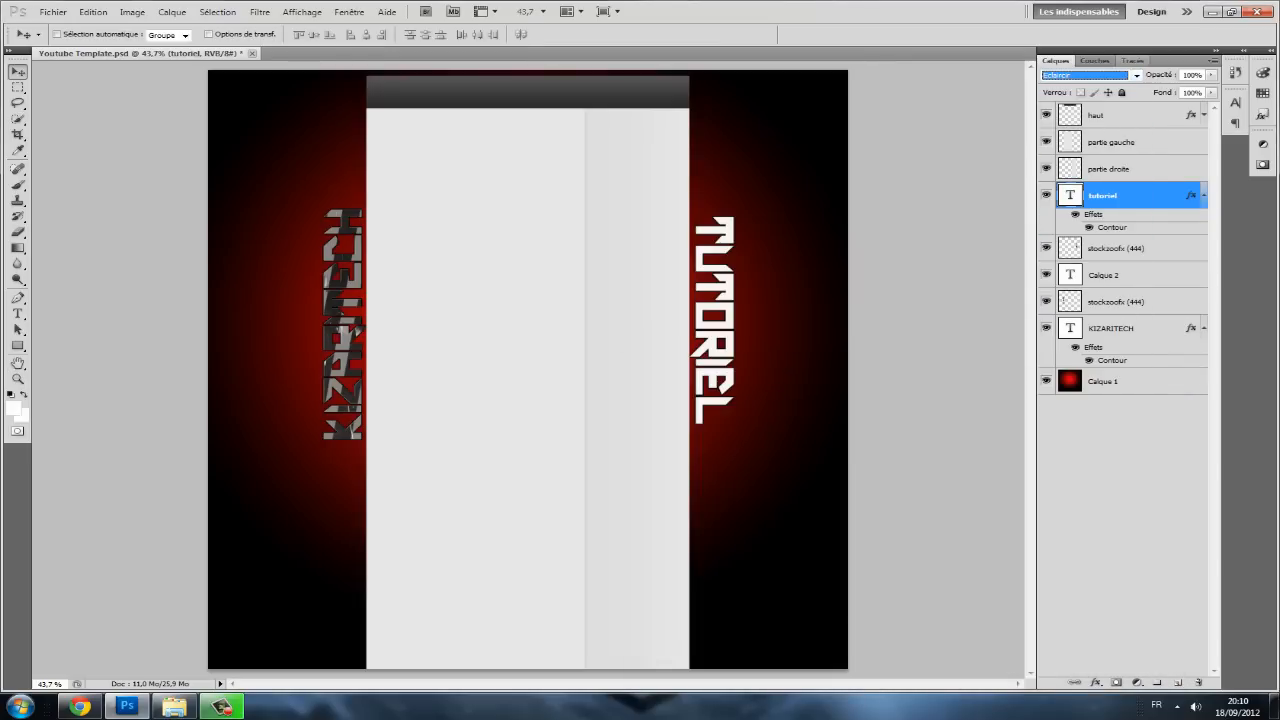
pyautogui.click(1136, 75)
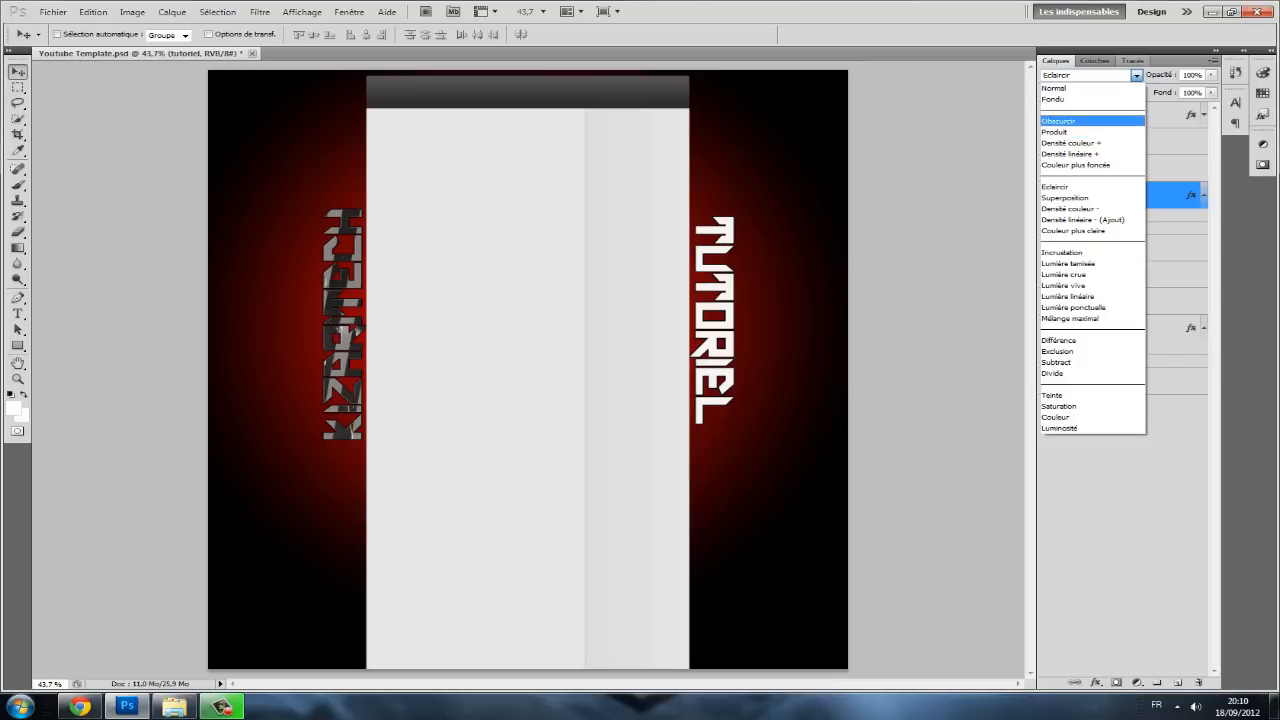
pyautogui.click(1090, 118)
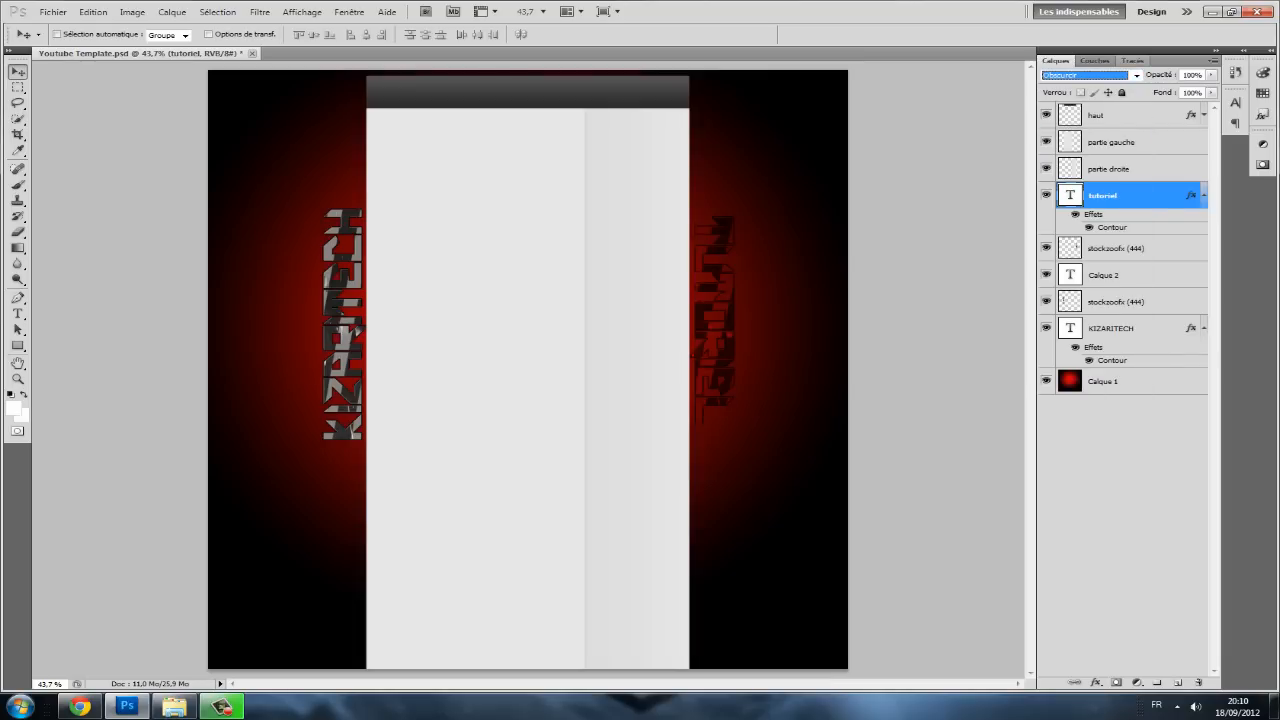
# - Check the blend modes of the KIZARITECH text and its stripe texture, and set the tutoriel layer to Normal
pyautogui.click(1121, 301)
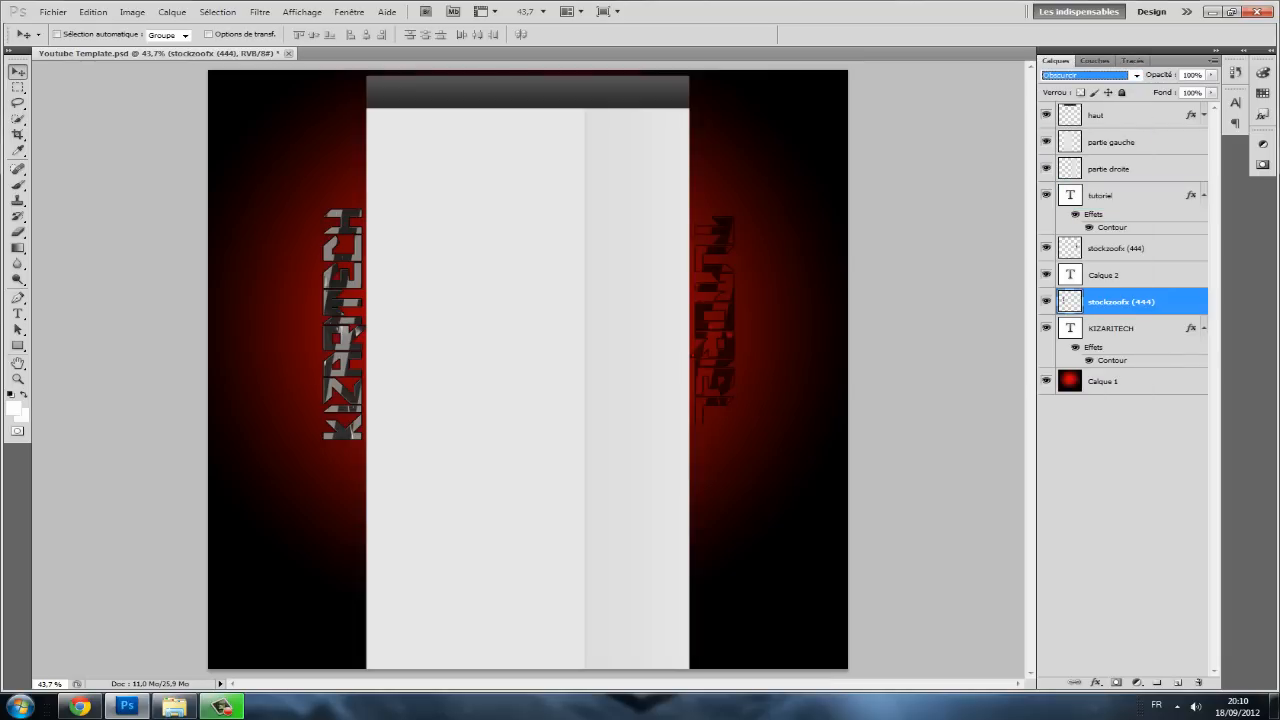
pyautogui.click(1113, 328)
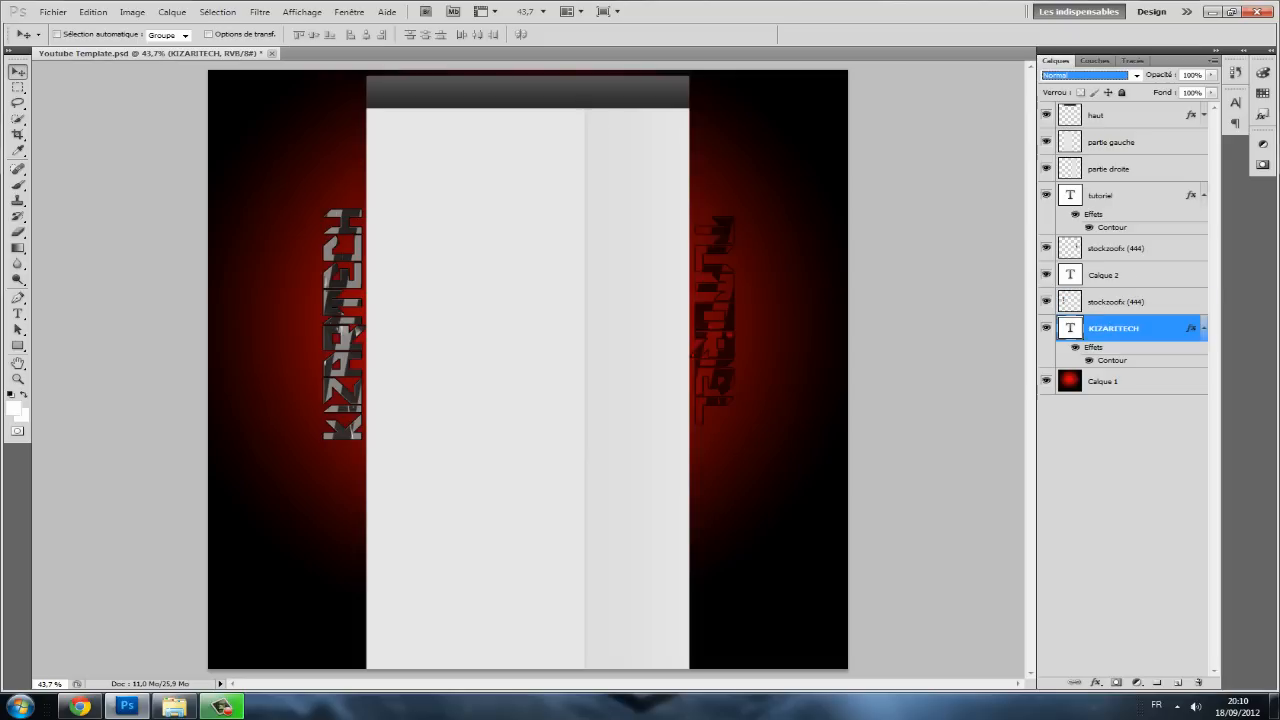
pyautogui.click(1121, 301)
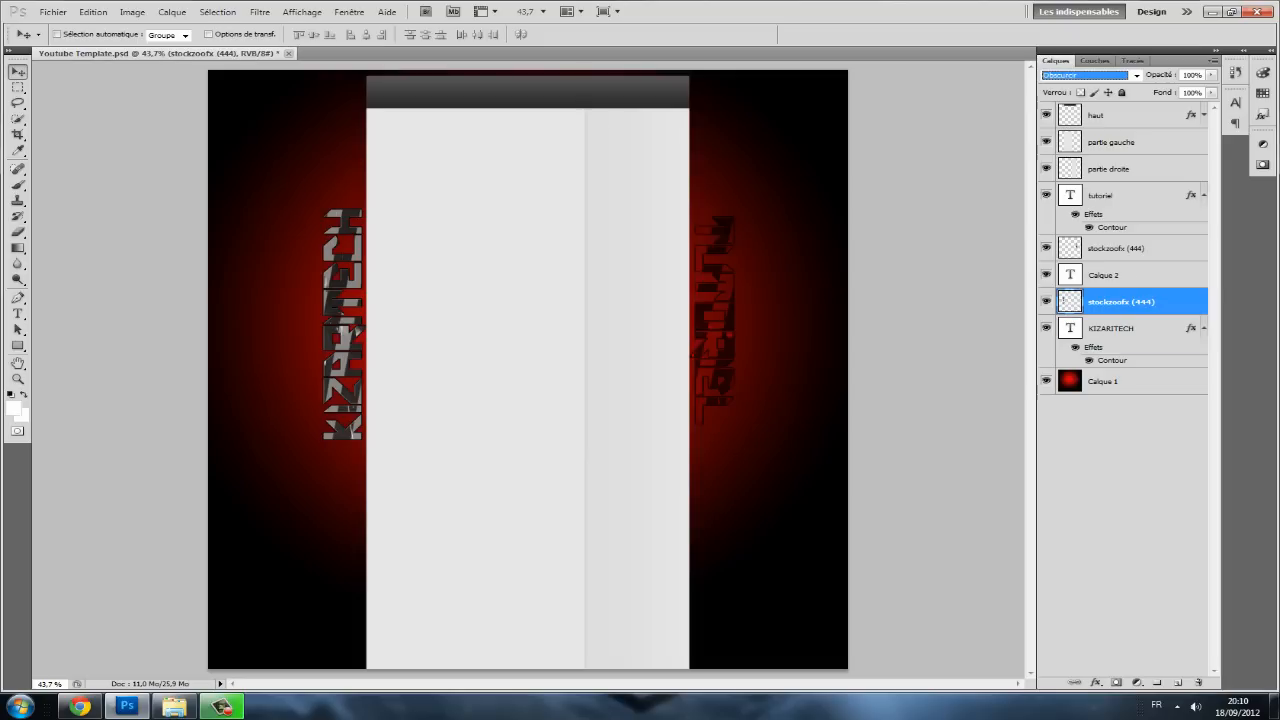
pyautogui.click(1100, 195)
pyautogui.click(1090, 75)
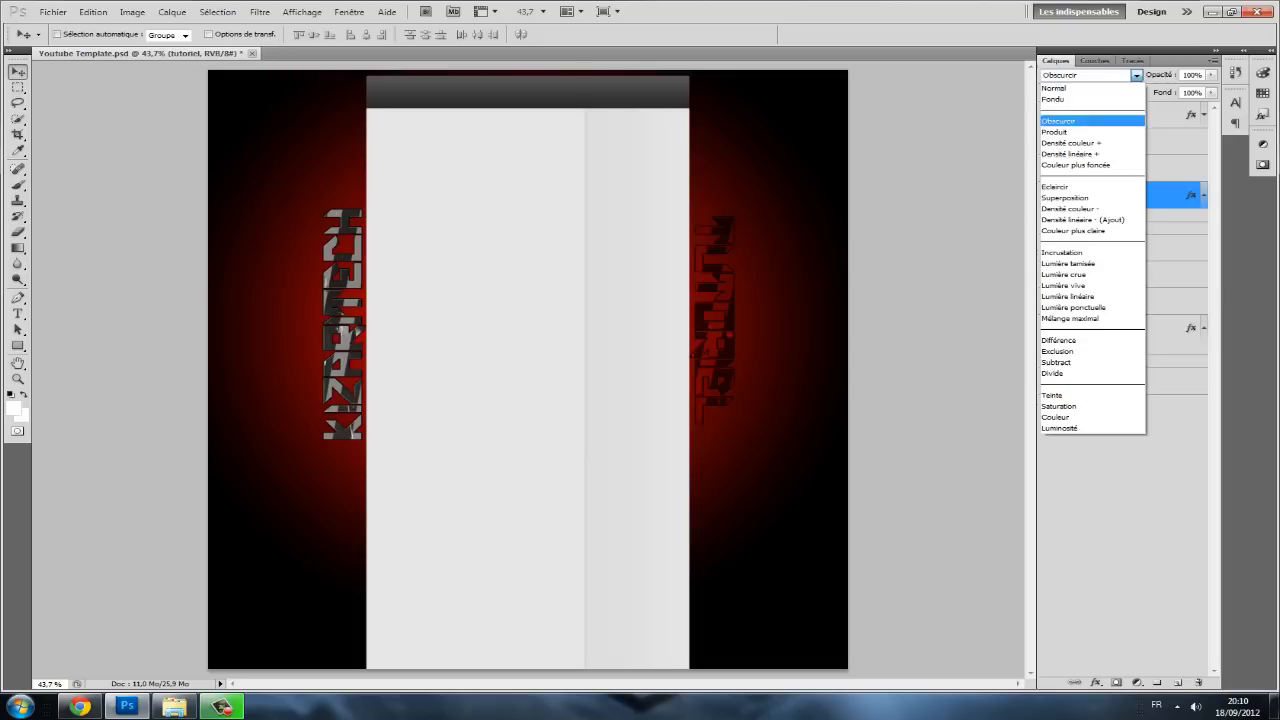
pyautogui.click(1055, 88)
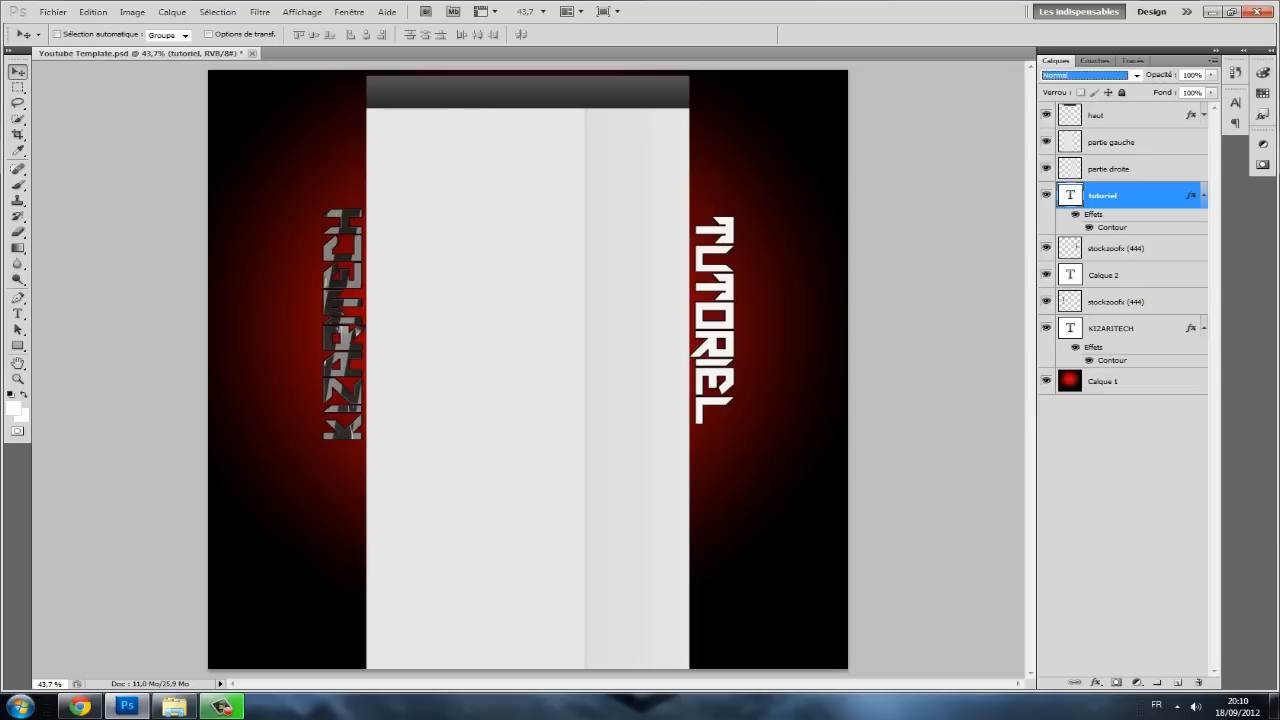
# - Set the TUTORIEL stripe texture layer's blend mode to Obscurcir and move it above the tutoriel layer
pyautogui.click(1115, 248)
pyautogui.click(1136, 75)
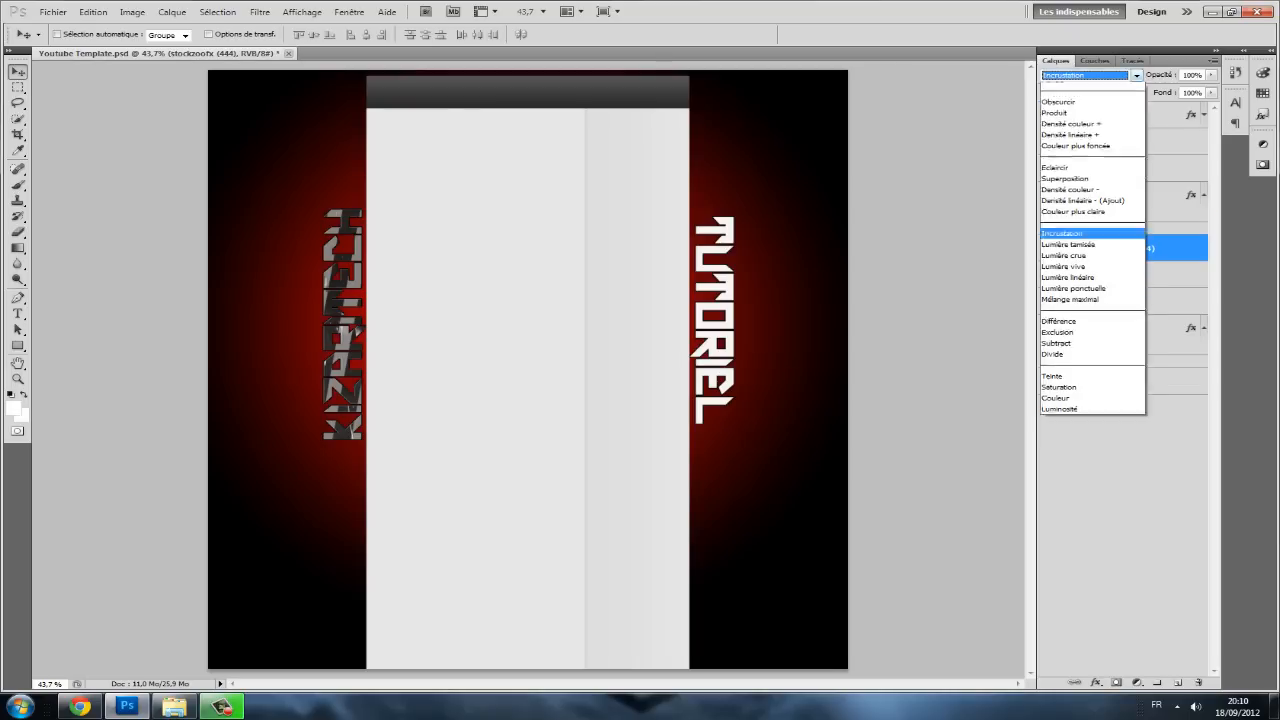
pyautogui.click(1060, 120)
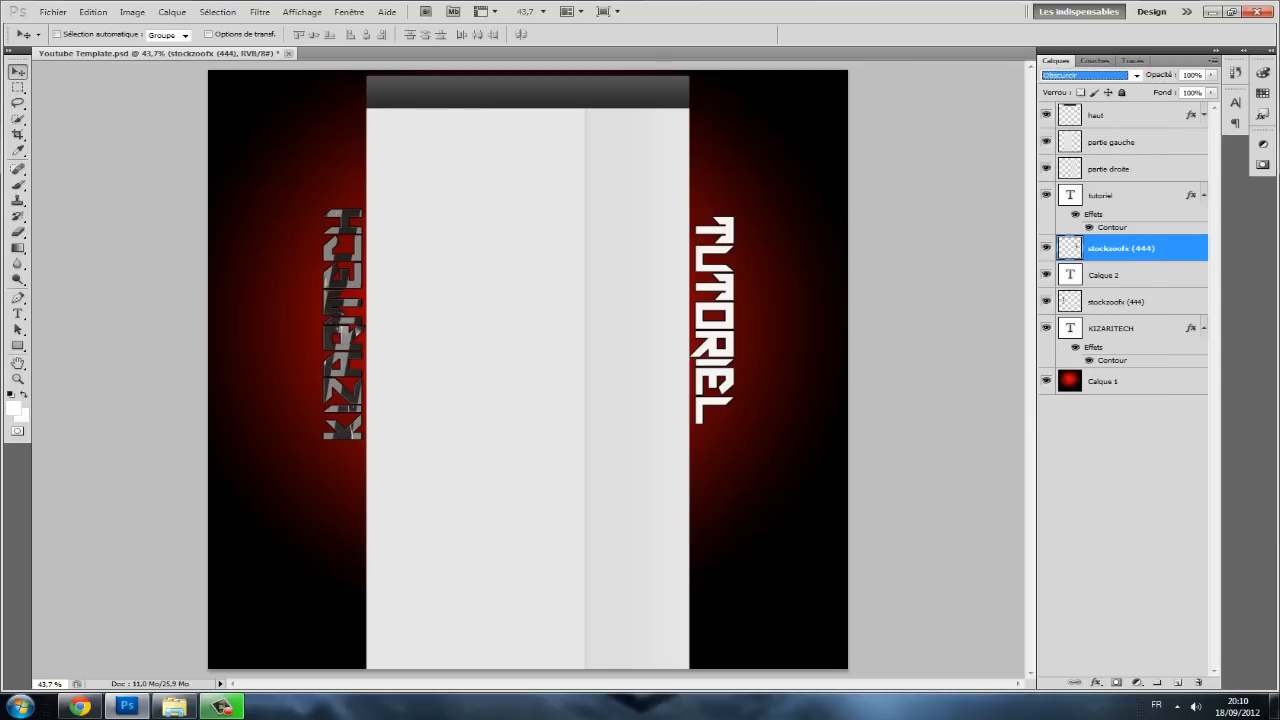
pyautogui.moveTo(1115, 248); pyautogui.dragTo(1115, 200)
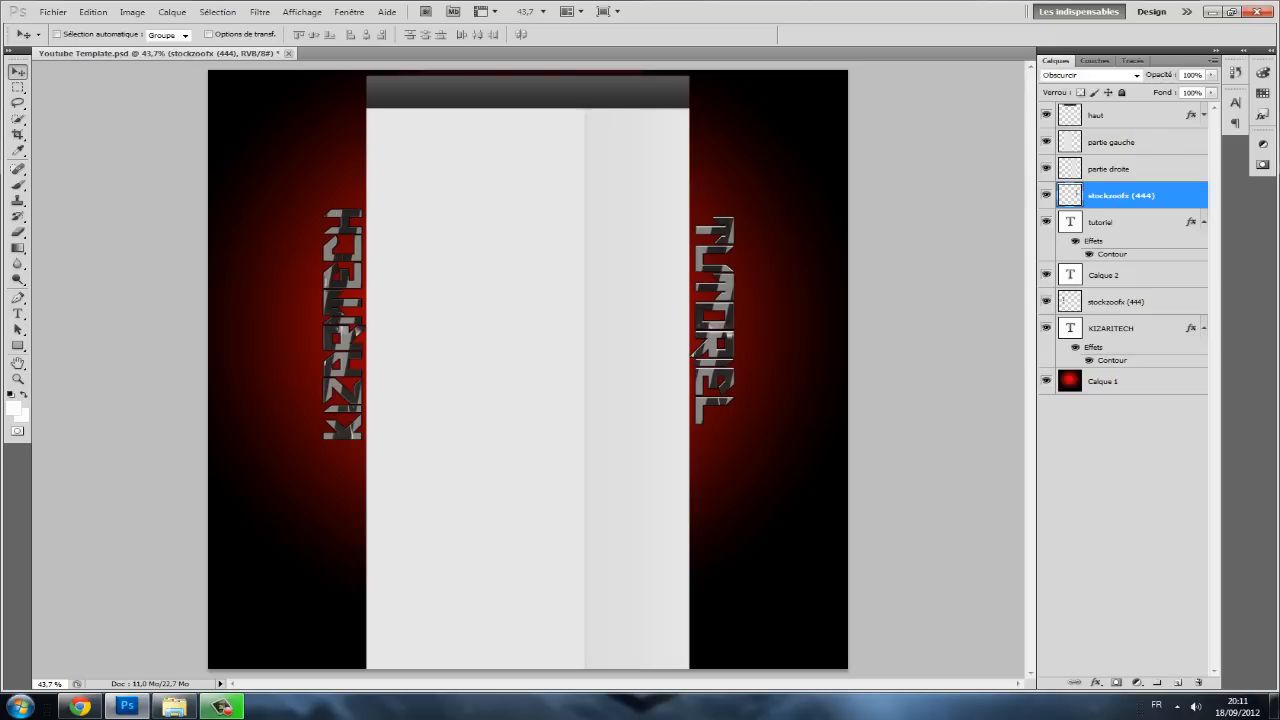
# - Select the tutoriel text layer and nudge it vertically until its letters line up with the cut stripe texture
pyautogui.keyDown('ctrl'); pyautogui.click(728, 333); pyautogui.keyUp('ctrl')
pyautogui.moveTo(728, 333); pyautogui.dragTo(728, 340)
pyautogui.press('Down')
pyautogui.press('Down')
pyautogui.press('Down')
pyautogui.press('Down')
pyautogui.press('Down')
pyautogui.press('Down')
pyautogui.press('Down')
pyautogui.press('Down')
pyautogui.press('Down')
pyautogui.press('Down')
pyautogui.press('Down')
pyautogui.press('Down')
pyautogui.press('Down')
pyautogui.press('Down')
pyautogui.press('Down')
pyautogui.press('Down')
pyautogui.press('Down')
pyautogui.press('Down')
pyautogui.press('Down')
pyautogui.press('Down')
pyautogui.press('Down')
pyautogui.press('Down')
pyautogui.press('Down')
pyautogui.press('Down')
pyautogui.press('Up')
pyautogui.press('Up')
pyautogui.press('Up')
pyautogui.press('Up')
pyautogui.press('Up')
pyautogui.press('Up')
pyautogui.press('Up')
pyautogui.press('Up')
pyautogui.press('Up')
pyautogui.press('Up')
pyautogui.press('Up')
pyautogui.press('Up')
pyautogui.press('Up')
pyautogui.press('Up')
pyautogui.press('Up')
pyautogui.press('Up')
pyautogui.press('Up')
pyautogui.press('Up')
pyautogui.press('Up')
pyautogui.press('Up')
pyautogui.press('Up')
pyautogui.press('Up')
pyautogui.press('Up')
pyautogui.press('Up')
pyautogui.press('Up')
pyautogui.press('Up')
pyautogui.press('Up')
pyautogui.press('Up')
pyautogui.press('Up')
pyautogui.press('Up')
pyautogui.press('Up')
pyautogui.press('Up')
pyautogui.press('Up')
pyautogui.press('Up')
pyautogui.press('Up')
pyautogui.press('Up')
pyautogui.press('Up')
pyautogui.press('Down')
pyautogui.press('Up')
pyautogui.press('Up')
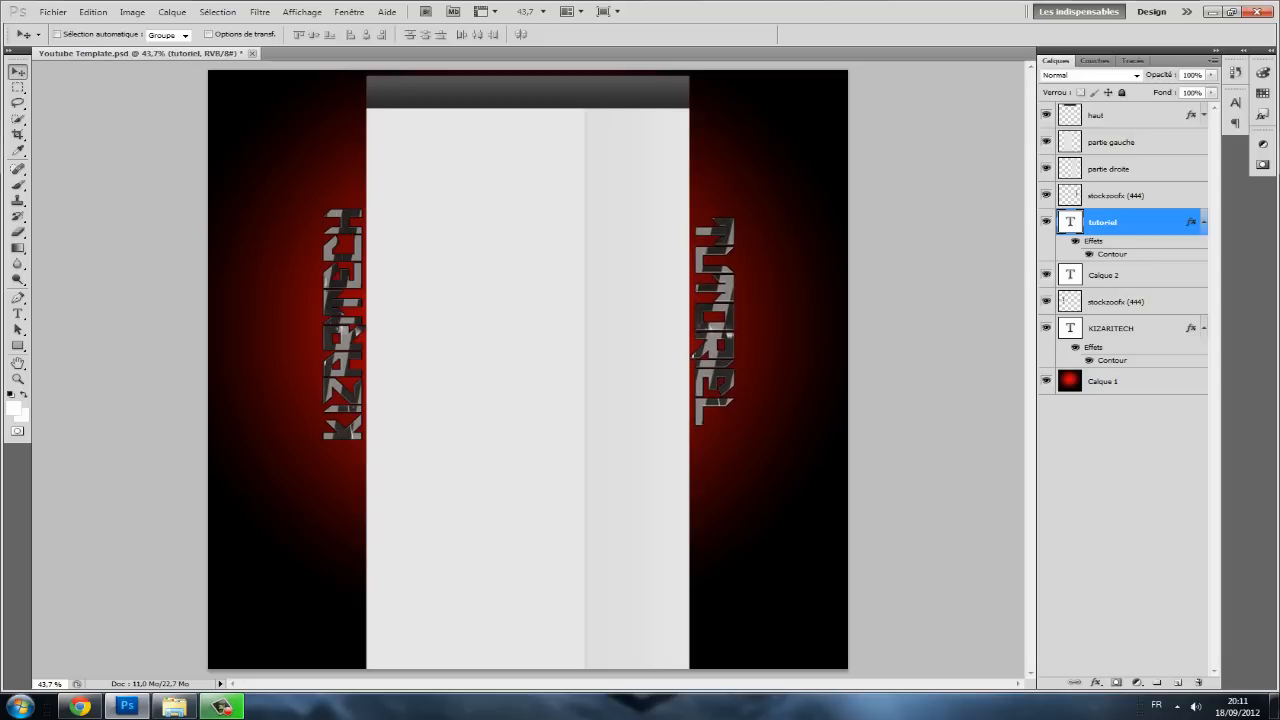
pyautogui.press('Up')
pyautogui.press('Down')
pyautogui.press('Up')
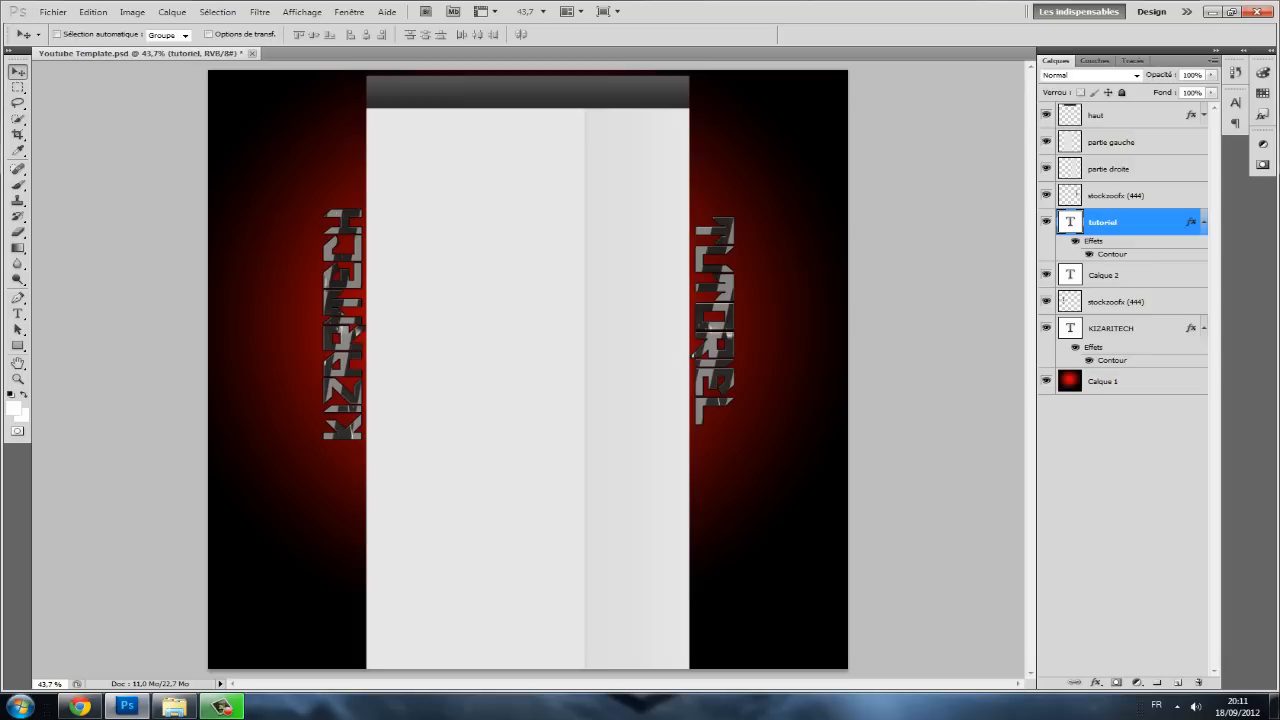
# - Switch to the file explorer and place OpticalFlare28.jpg from the Flares folder of Pack GFX n°1 into the document
pyautogui.click(174, 706)
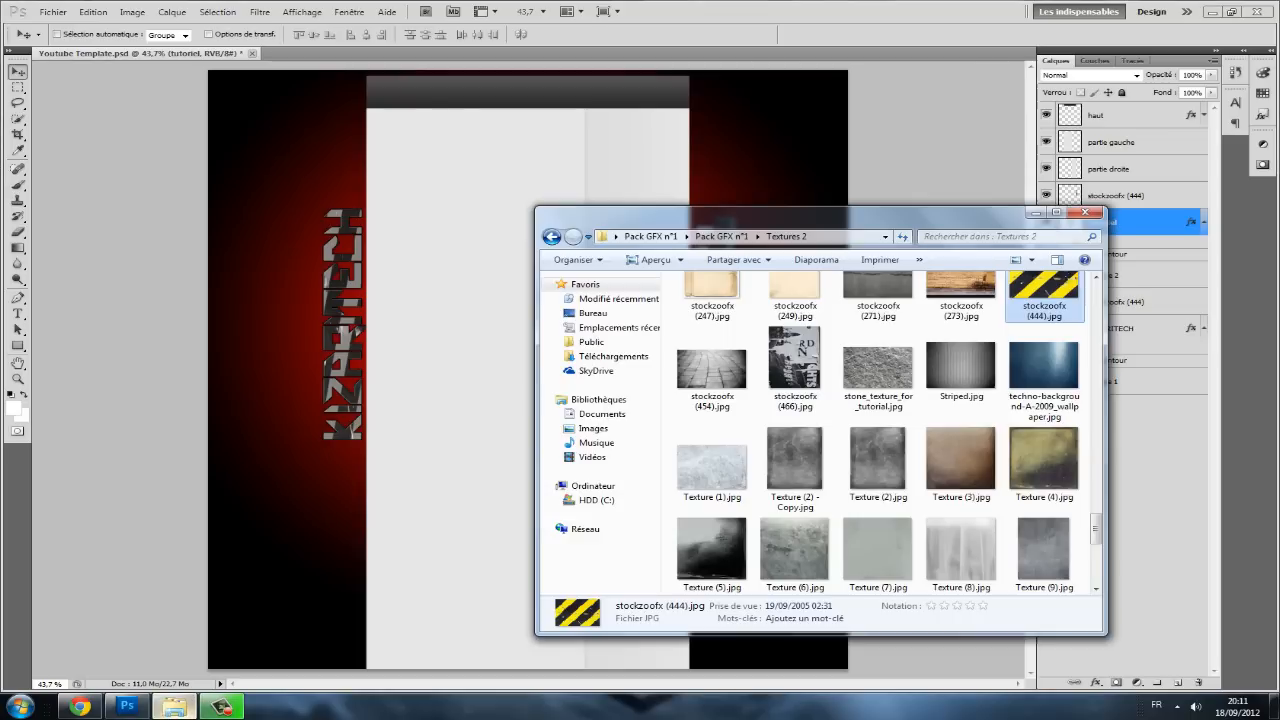
pyautogui.click(551, 236)
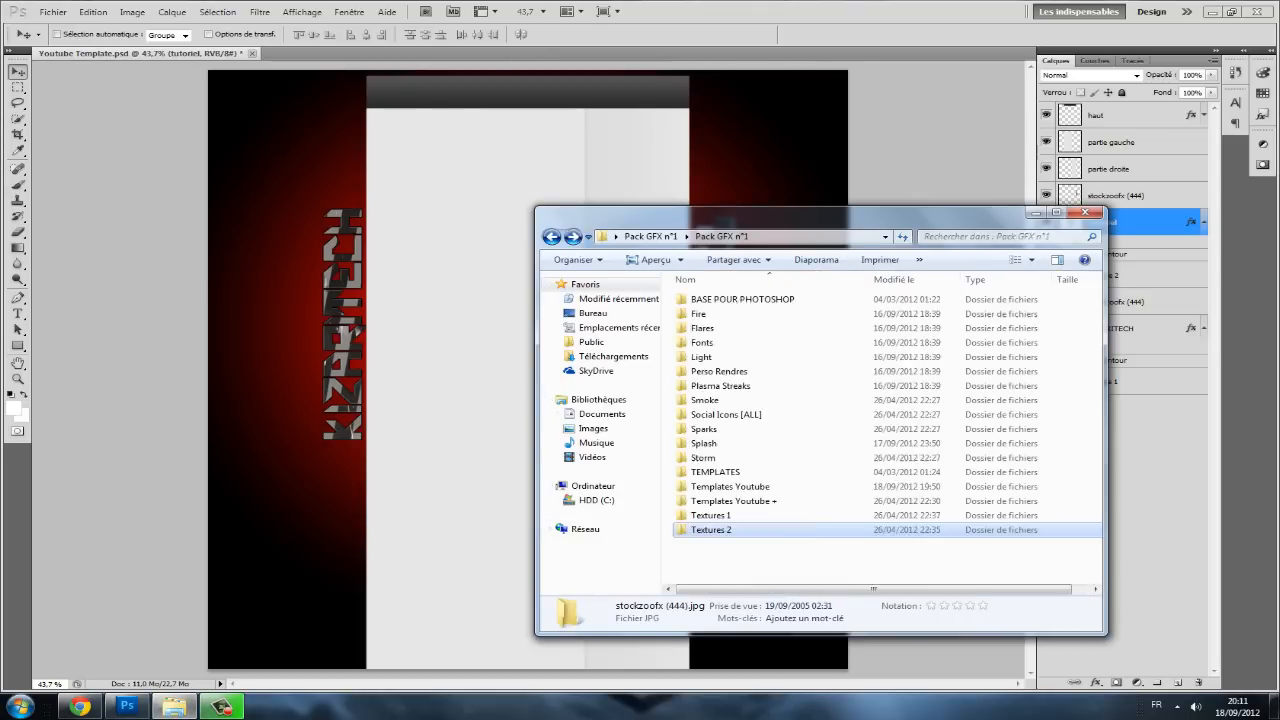
pyautogui.moveTo(590, 216); pyautogui.dragTo(690, 214)
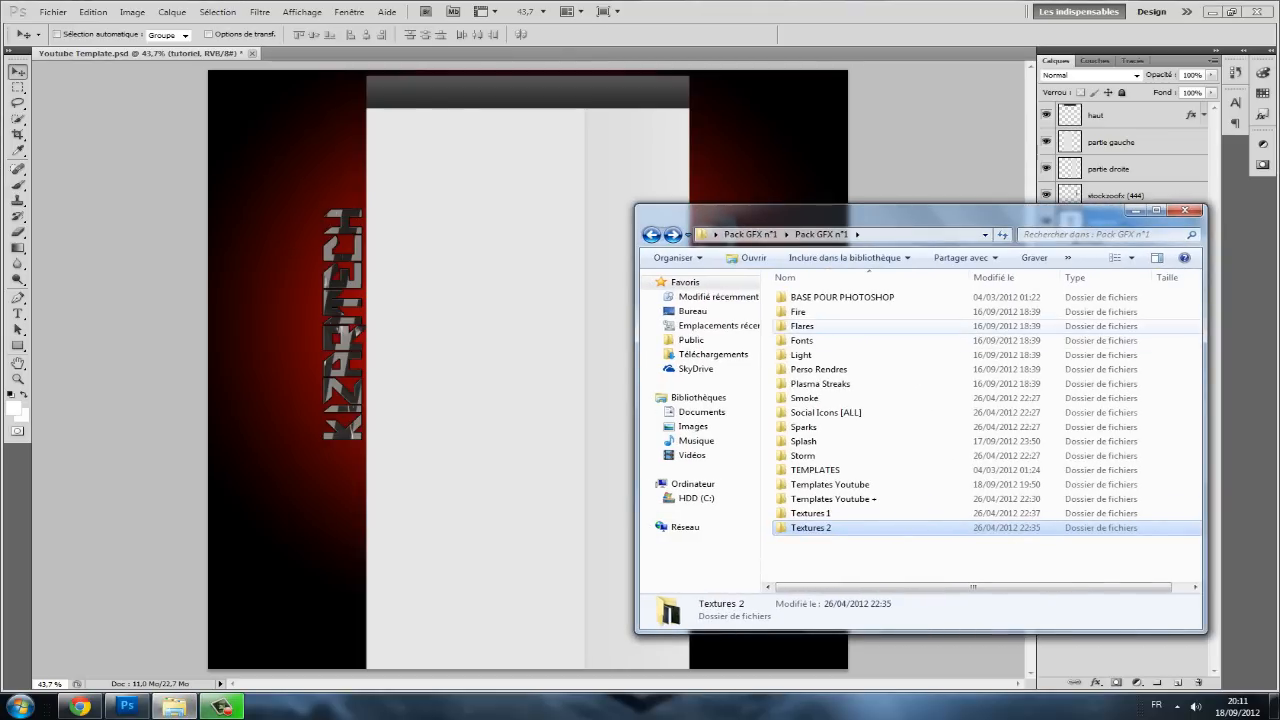
pyautogui.doubleClick(802, 326)
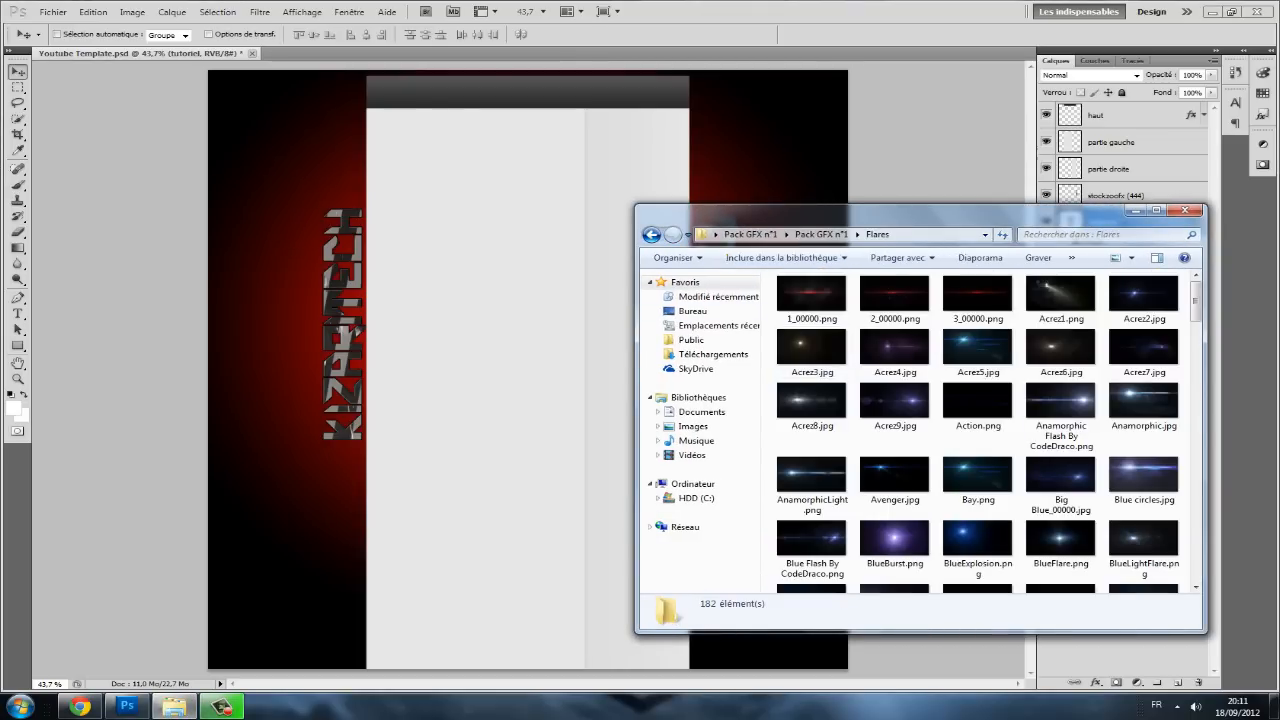
pyautogui.scroll(-10, 978, 440)
pyautogui.scroll(-5, 978, 470)
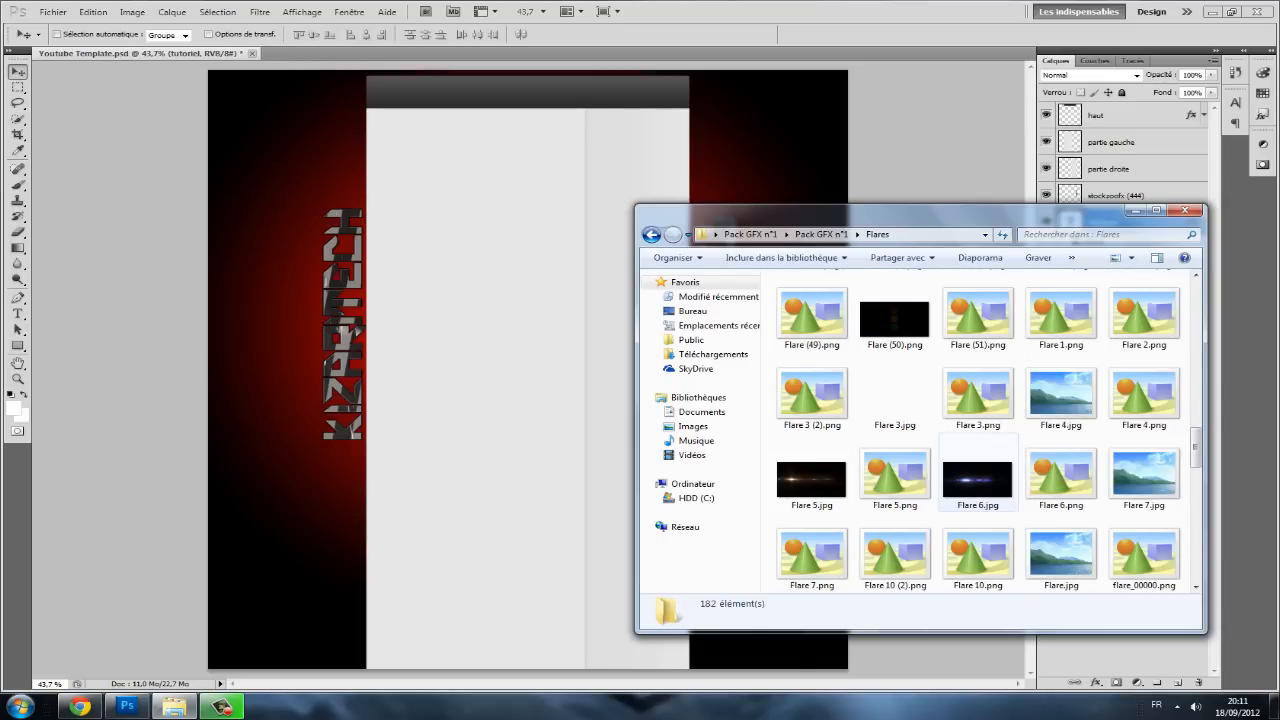
pyautogui.scroll(-6, 978, 430)
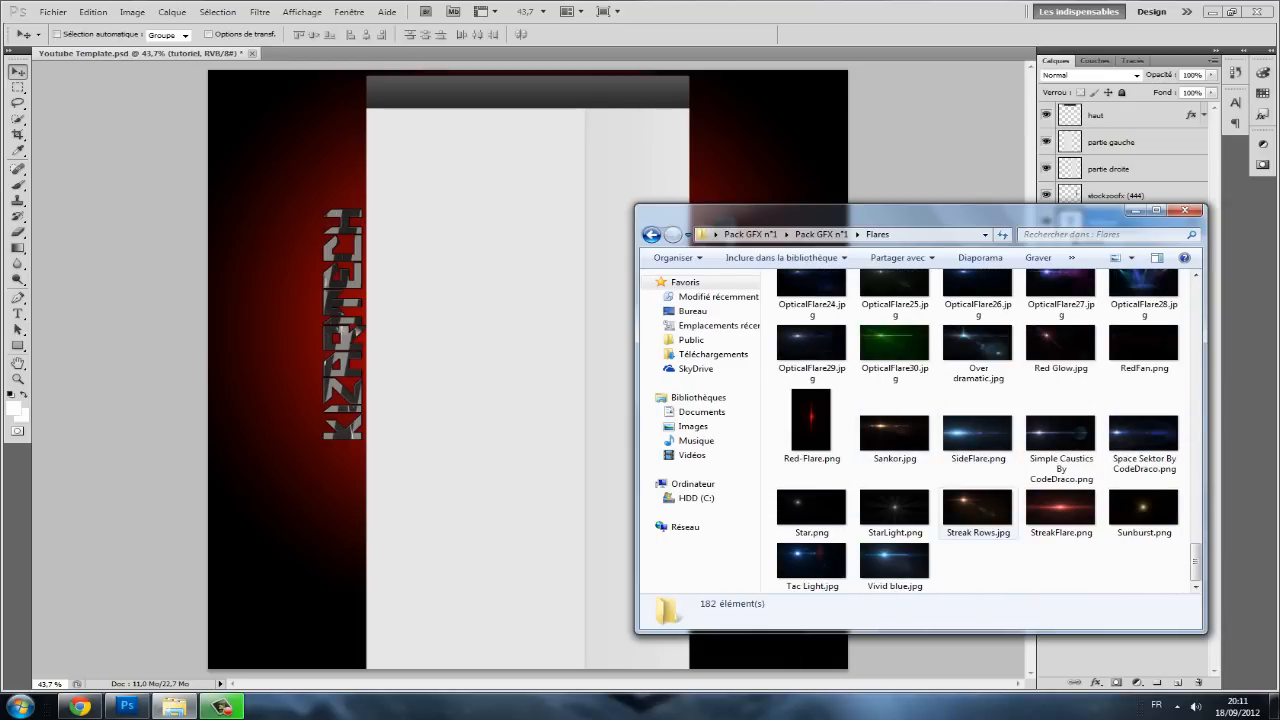
pyautogui.scroll(2, 978, 430)
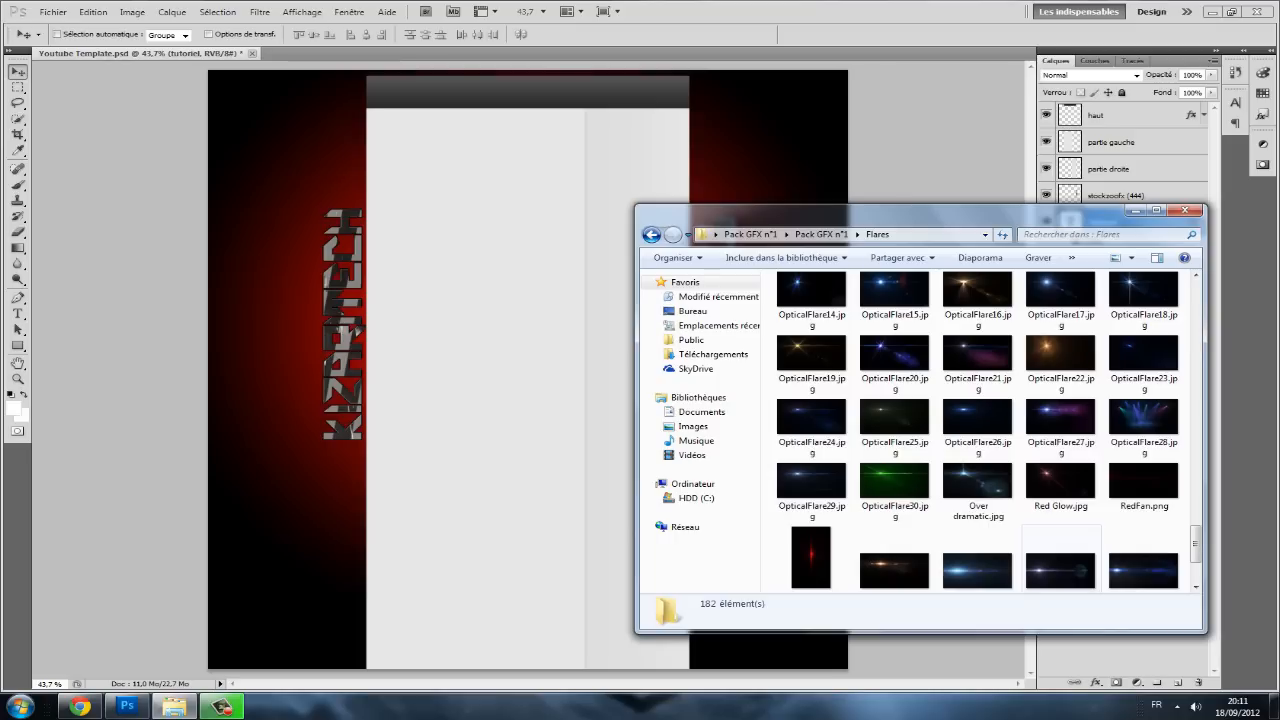
pyautogui.moveTo(1143, 420); pyautogui.dragTo(455, 339)
# - Rotate the placed OpticalFlare28 image to -90° and move it over the red area beside the white page's KIZARITECH side
pyautogui.rightClick(358, 323)
pyautogui.click(424, 478)
pyautogui.moveTo(486, 385); pyautogui.dragTo(326, 370)
pyautogui.rightClick(326, 370)
pyautogui.click(378, 510)
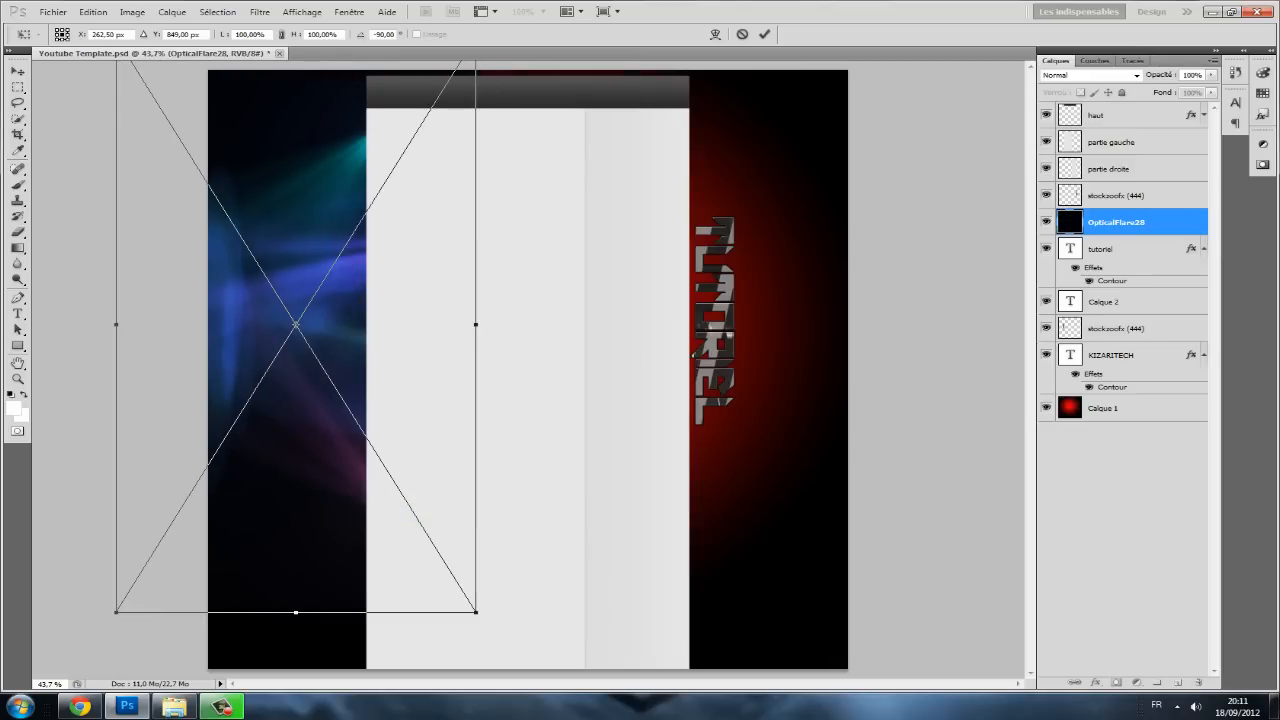
pyautogui.moveTo(378, 510); pyautogui.dragTo(430, 510)
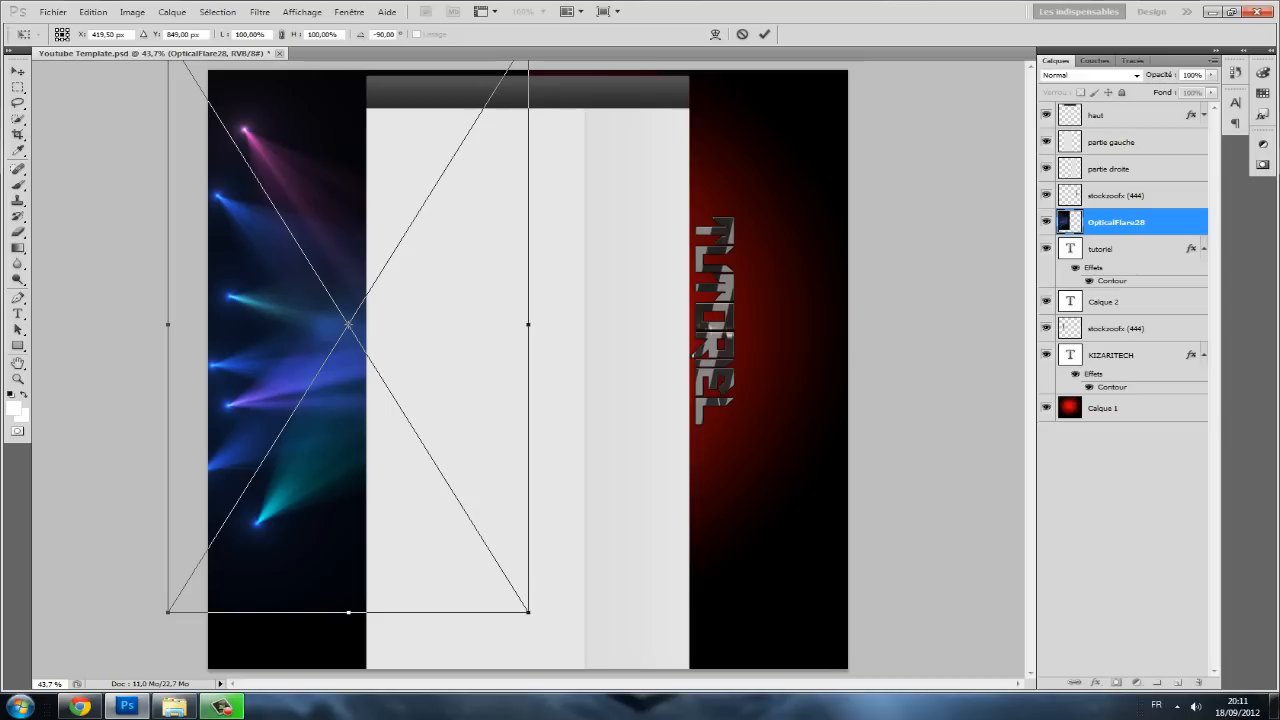
# - Scale down the flare image, position it beside the KIZARITECH text and commit the placement
pyautogui.moveTo(528, 611); pyautogui.dragTo(381, 377)
pyautogui.moveTo(300, 250); pyautogui.dragTo(320, 402)
pyautogui.moveTo(287, 180); pyautogui.dragTo(286, 152)
pyautogui.moveTo(391, 335); pyautogui.dragTo(354, 335)
pyautogui.press('v')
pyautogui.press('Return')
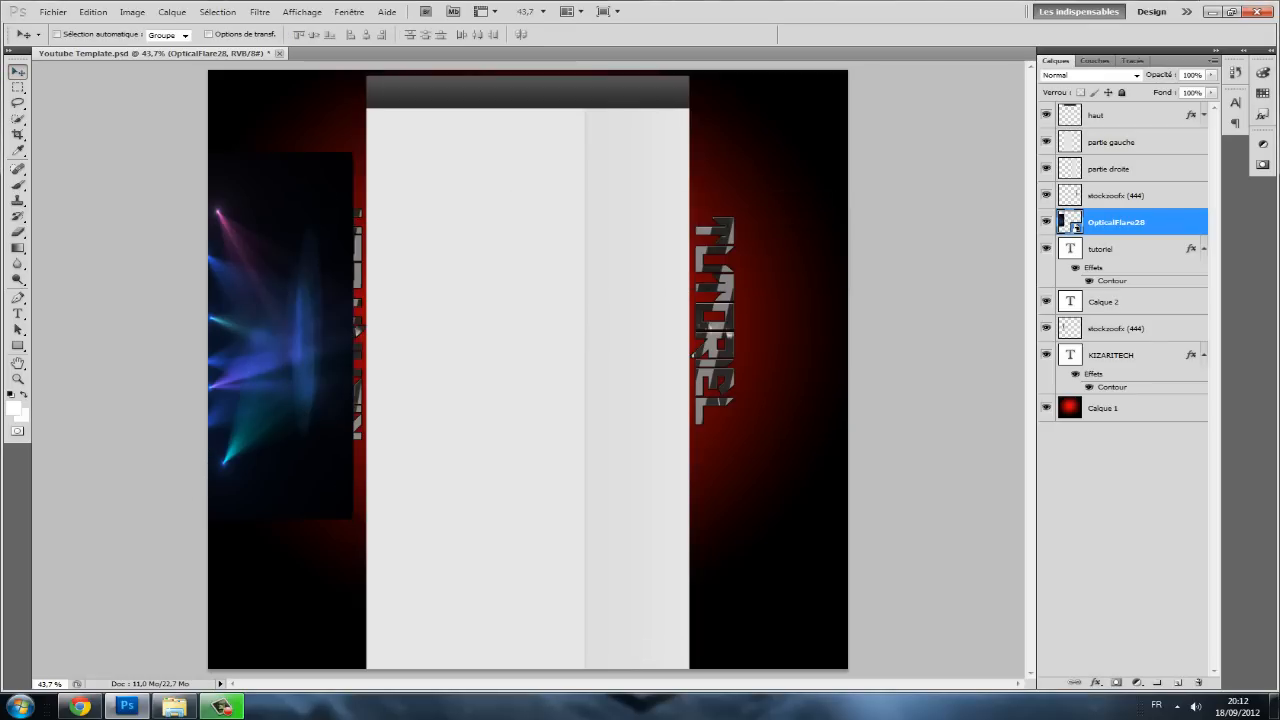
# - Move the OpticalFlare28 layer directly above Calque 1 and shift the flare so it extends behind the whole KIZARITECH text
pyautogui.moveTo(1115, 221); pyautogui.dragTo(1115, 378)
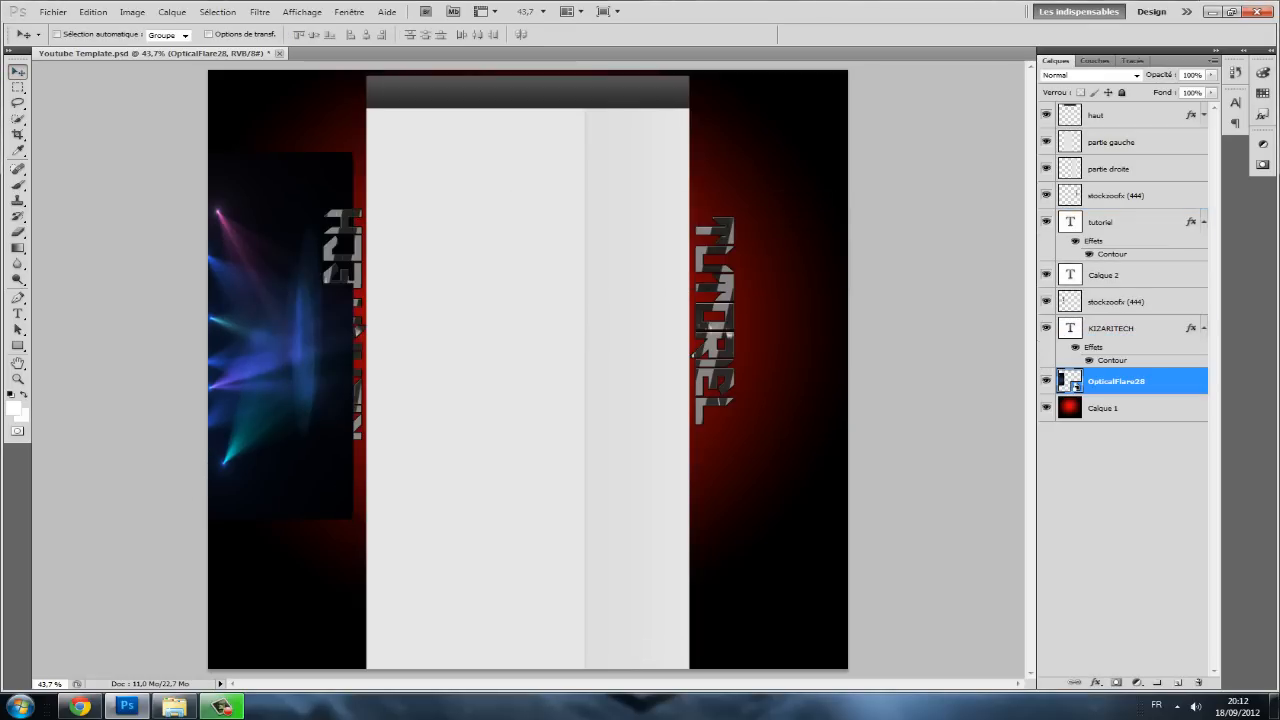
pyautogui.moveTo(341, 327); pyautogui.dragTo(353, 320)
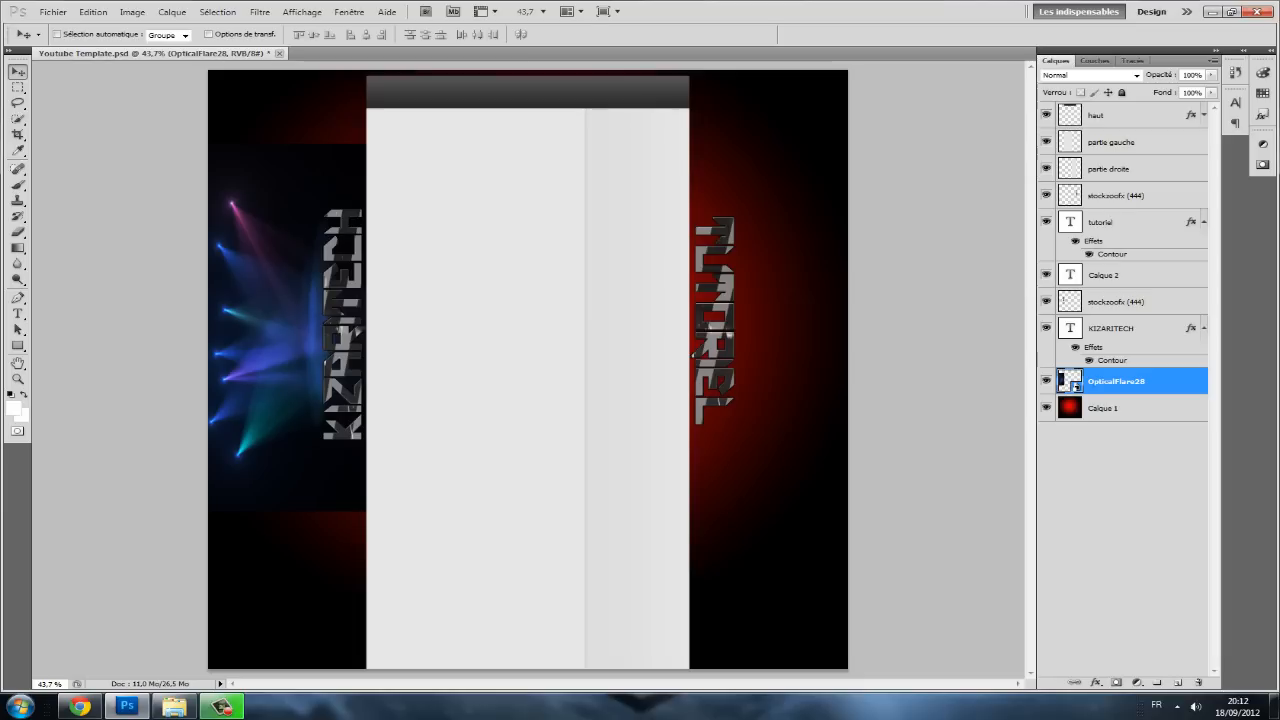
pyautogui.click(1136, 75)
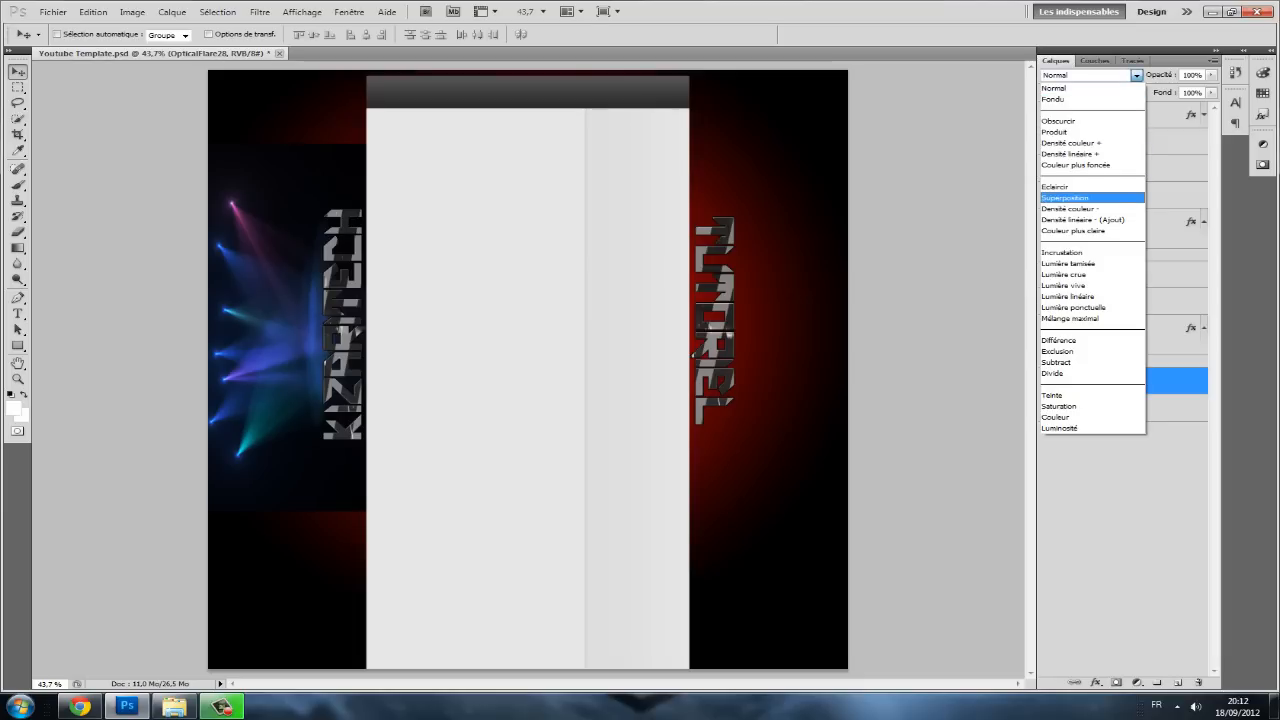
pyautogui.press('Down')
pyautogui.press('Escape')
pyautogui.rightClick(1072, 383)
pyautogui.press('Escape')
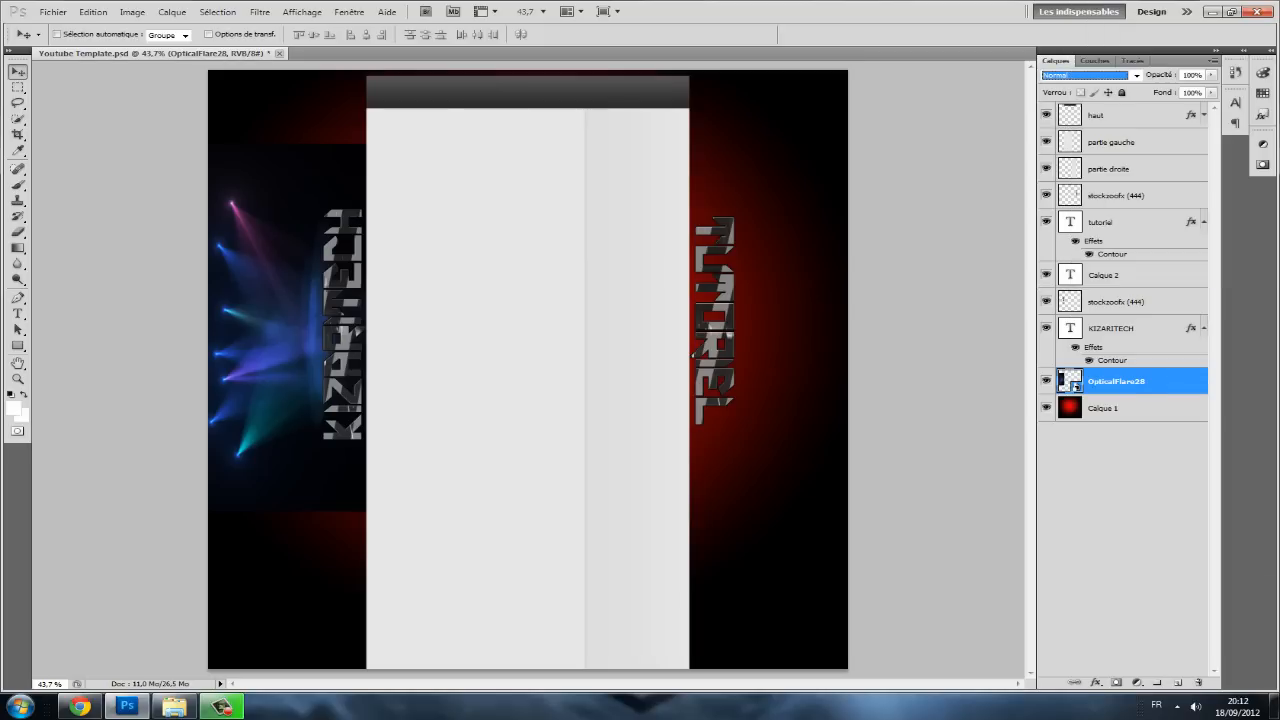
# - Compare the Eclaircir, Superposition and Incrustation blend modes on the OpticalFlare28 layer and keep Eclaircir
pyautogui.click(1090, 75)
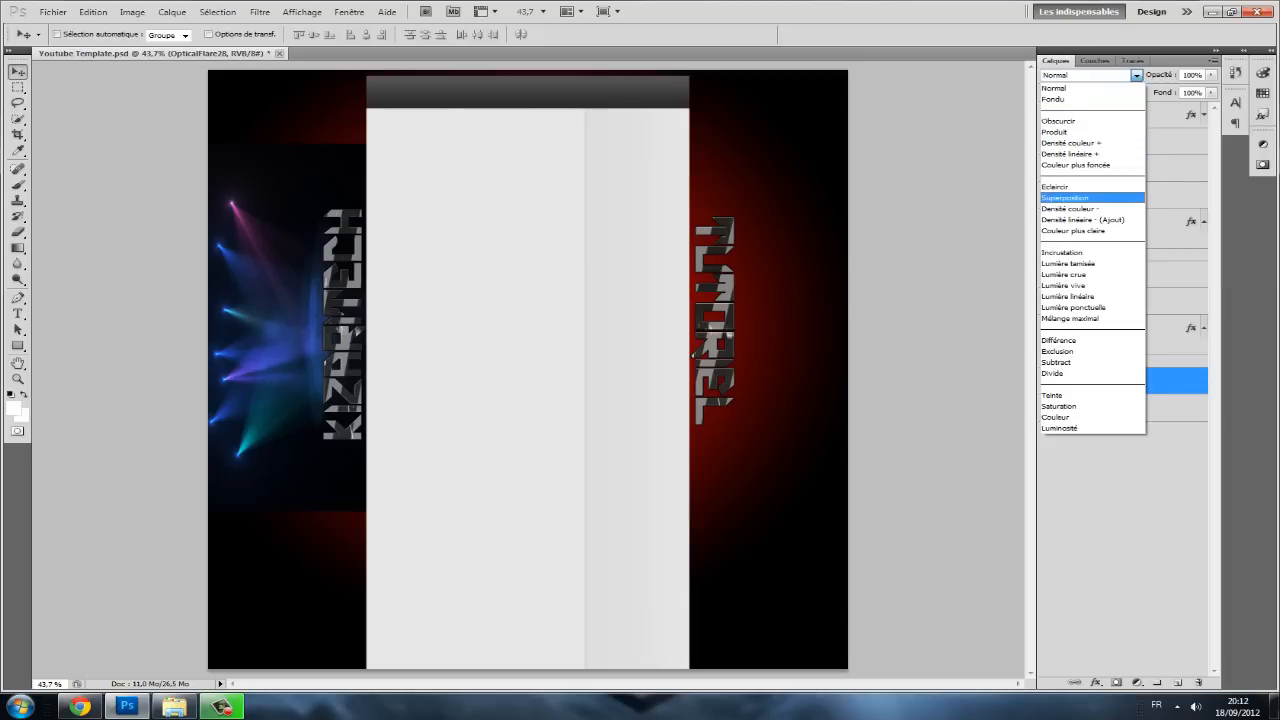
pyautogui.click(1070, 187)
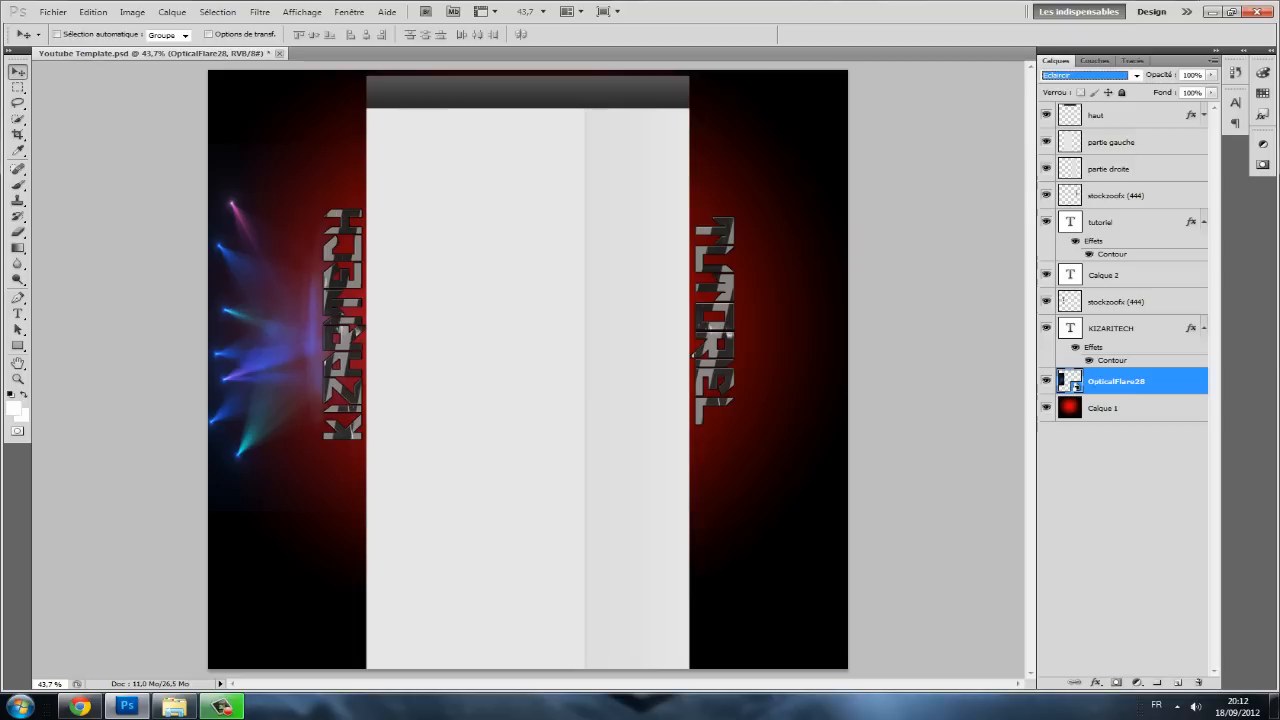
pyautogui.click(1136, 75)
pyautogui.click(1075, 198)
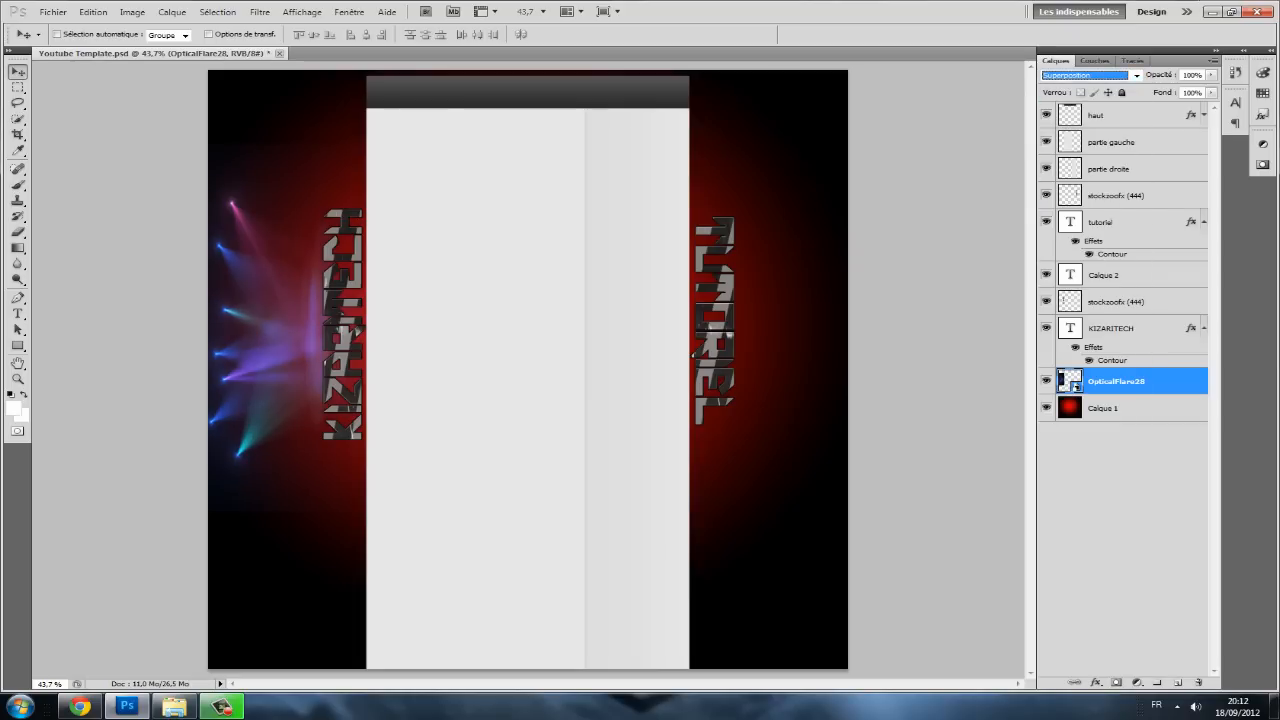
pyautogui.click(1136, 75)
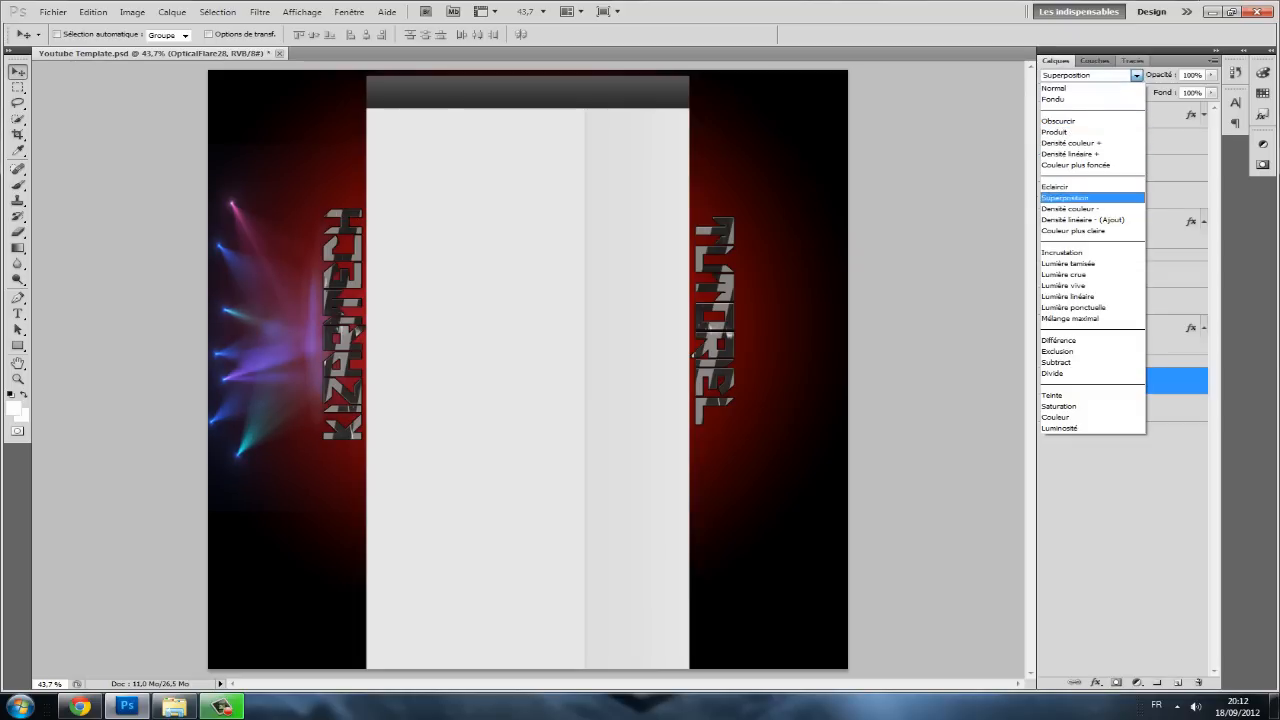
pyautogui.click(1062, 252)
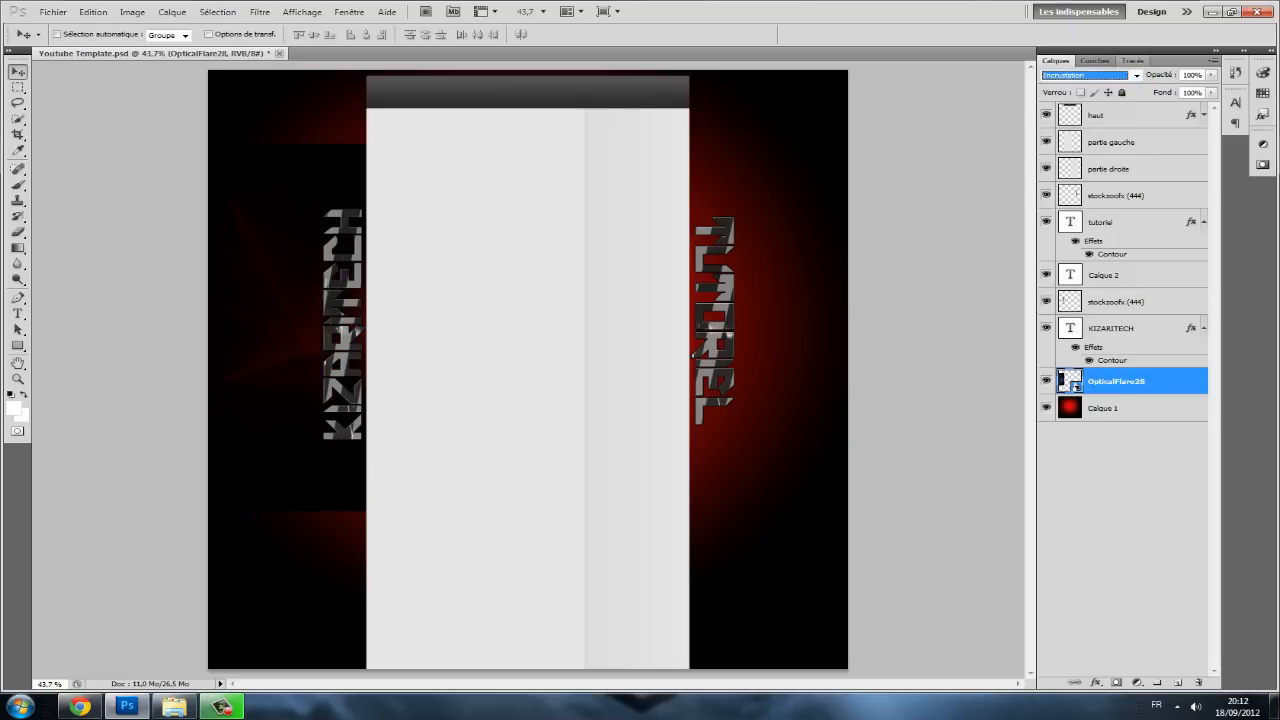
pyautogui.click(1136, 75)
pyautogui.click(1065, 186)
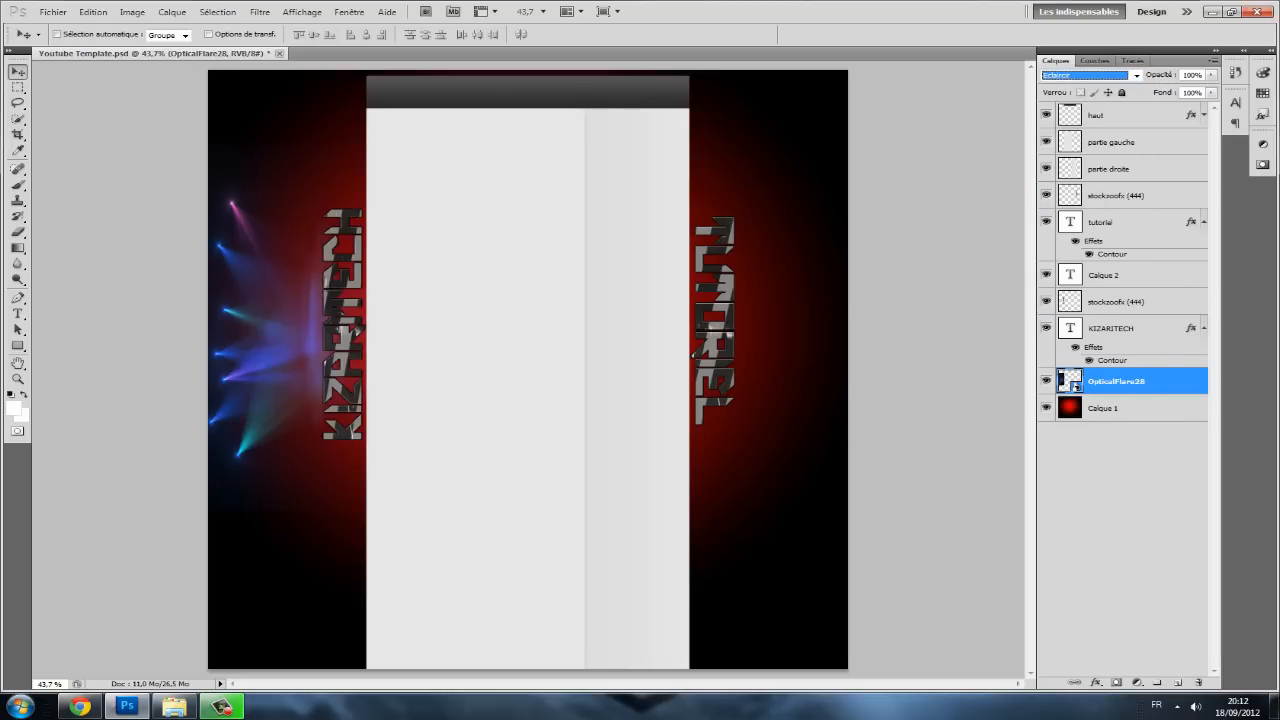
# - Rasterize the OpticalFlare28 layer and desaturate it to grey
pyautogui.rightClick(1130, 383)
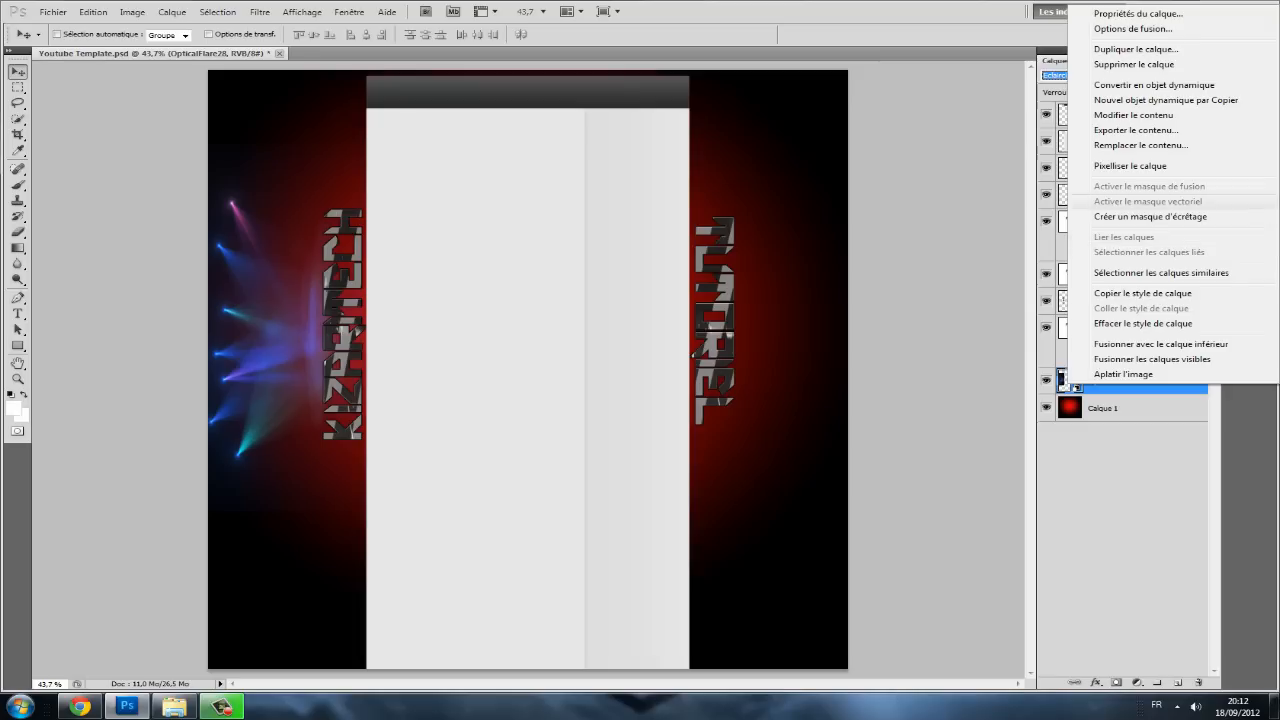
pyautogui.click(1125, 166)
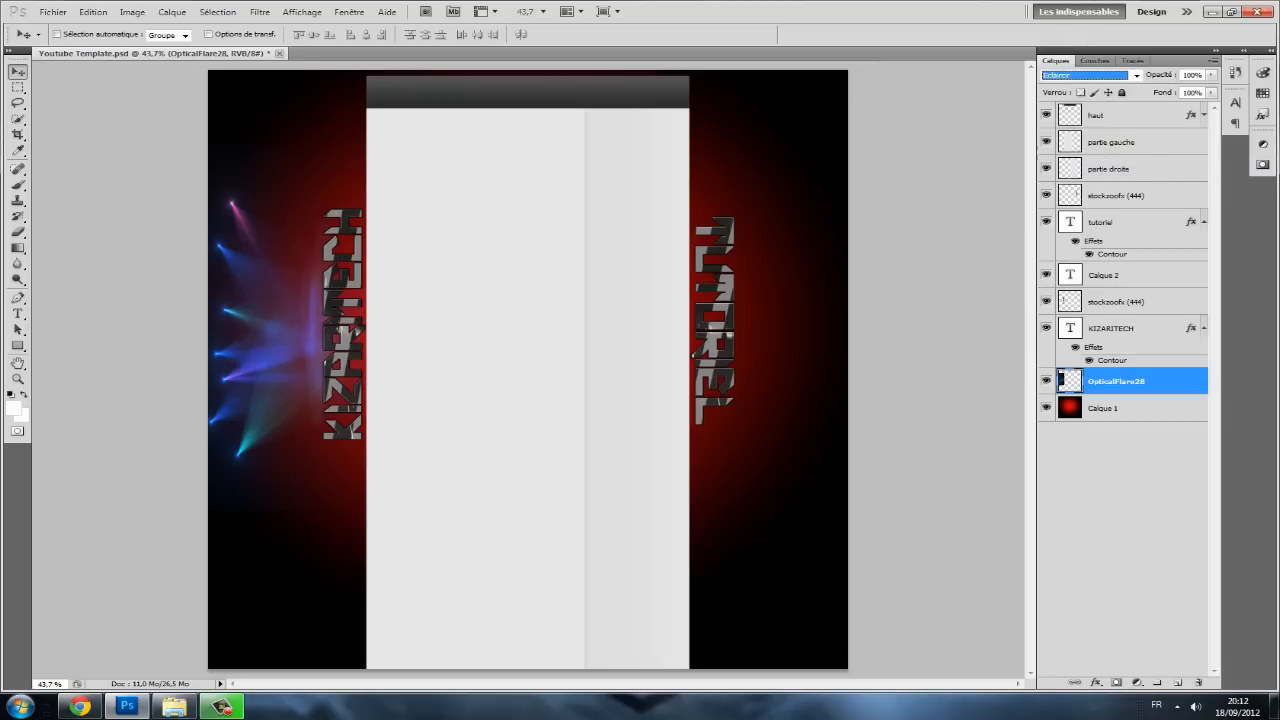
pyautogui.hotkey('ctrl', 'shift', 'u')
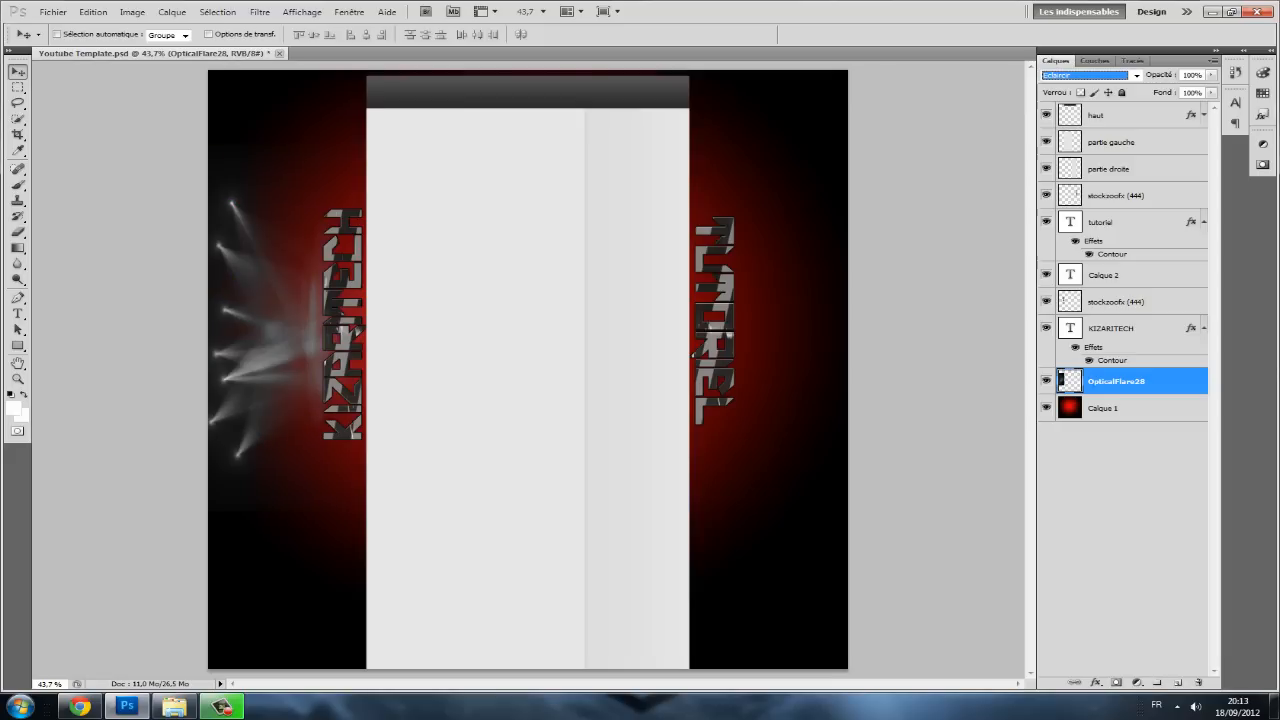
# - Set the Eraser size to 119 px and erase the remaining visible border around the grey flare
pyautogui.press('e')
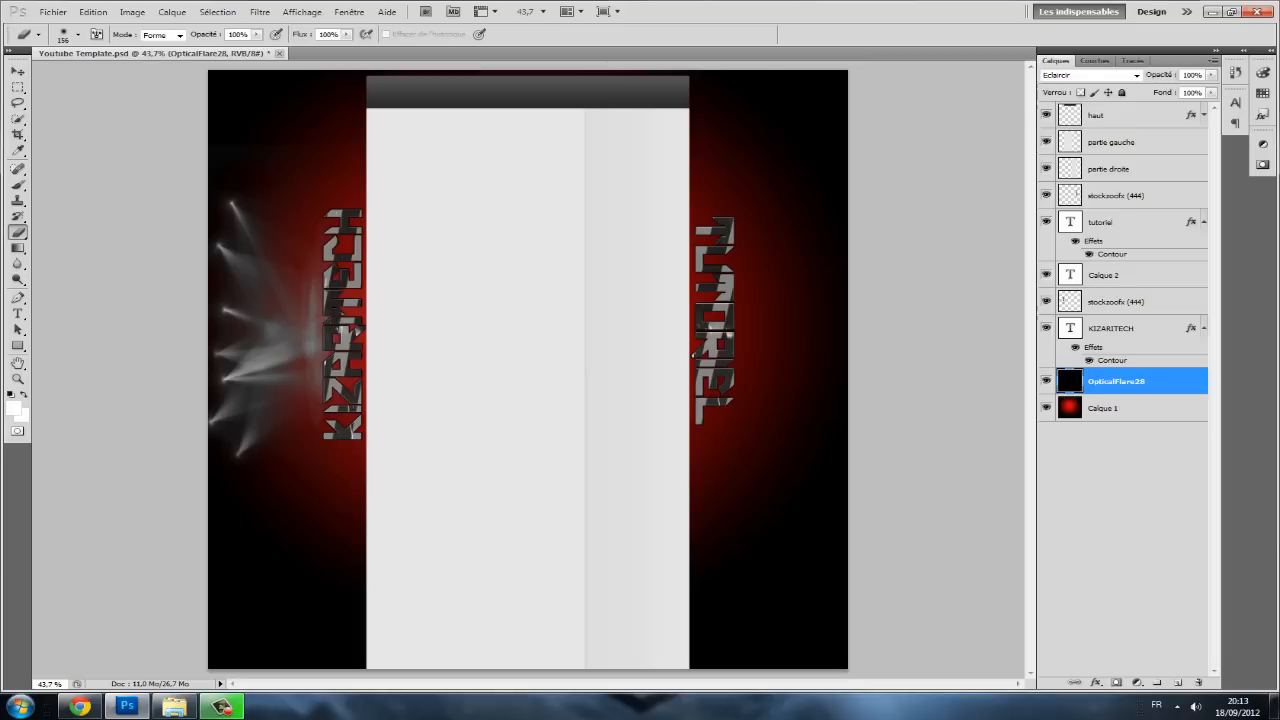
pyautogui.click(78, 35)
pyautogui.moveTo(109, 72); pyautogui.dragTo(105, 72)
pyautogui.press('Return')
pyautogui.click(219, 372)
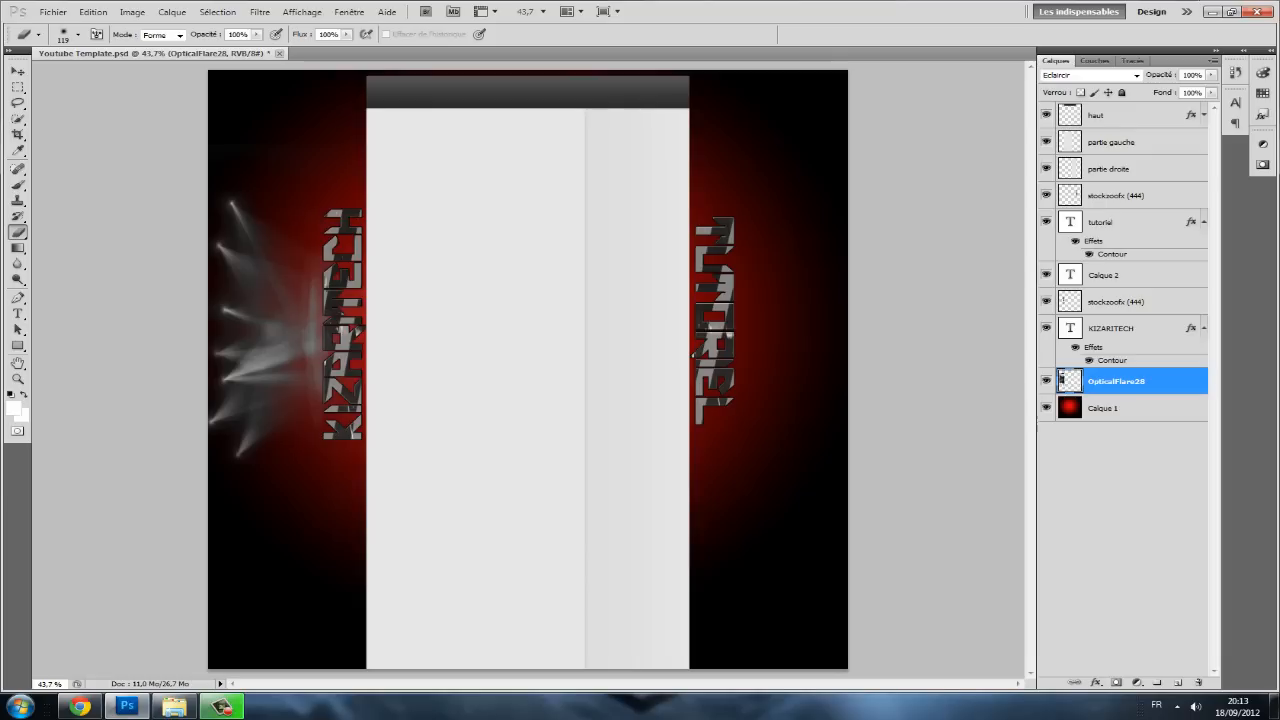
pyautogui.click(226, 296)
pyautogui.press('v')
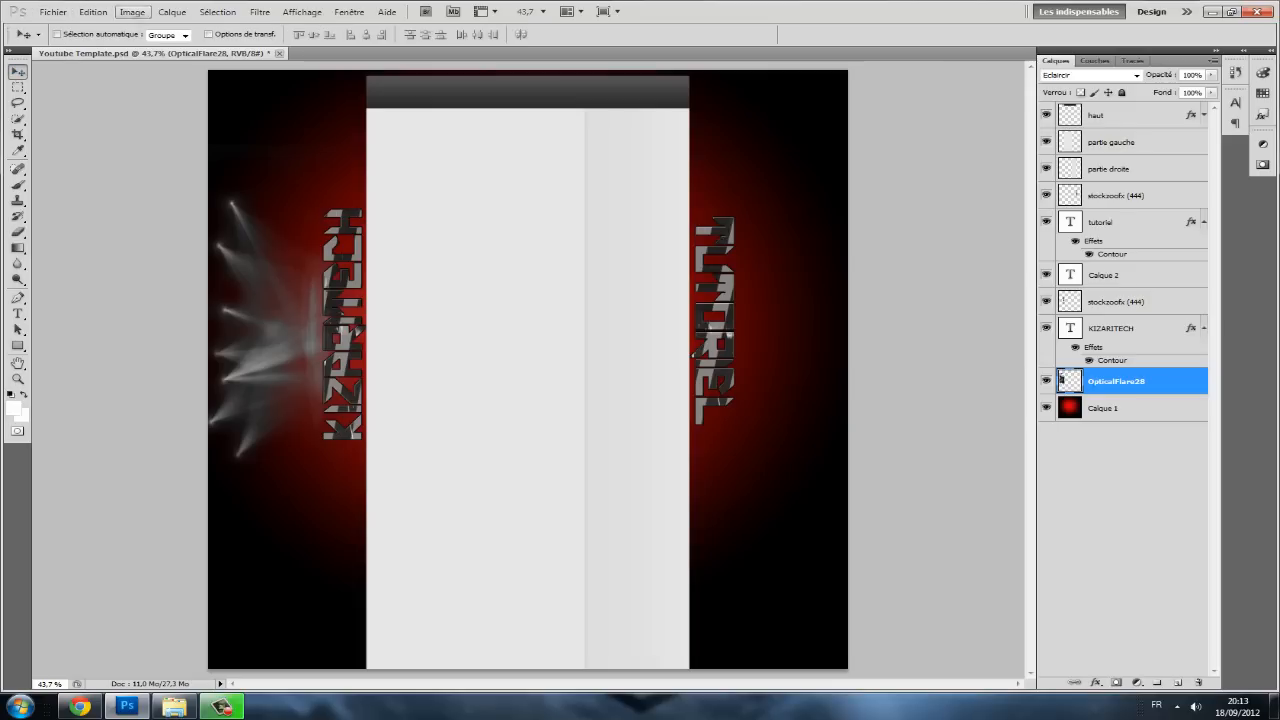
# - Switch to the file explorer, open the Smoke folder of Pack GFX n°1 and place Untitled-41.png over the TUTORIEL text
pyautogui.click(53, 12)
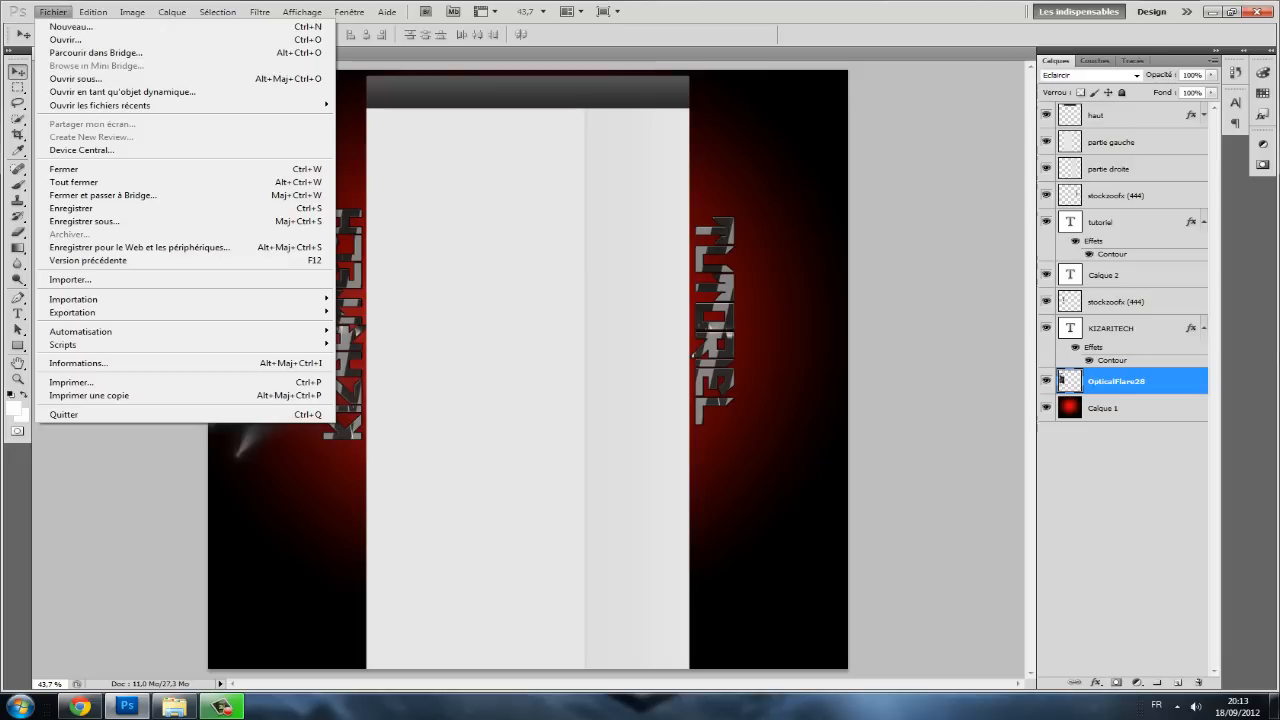
pyautogui.press('Escape')
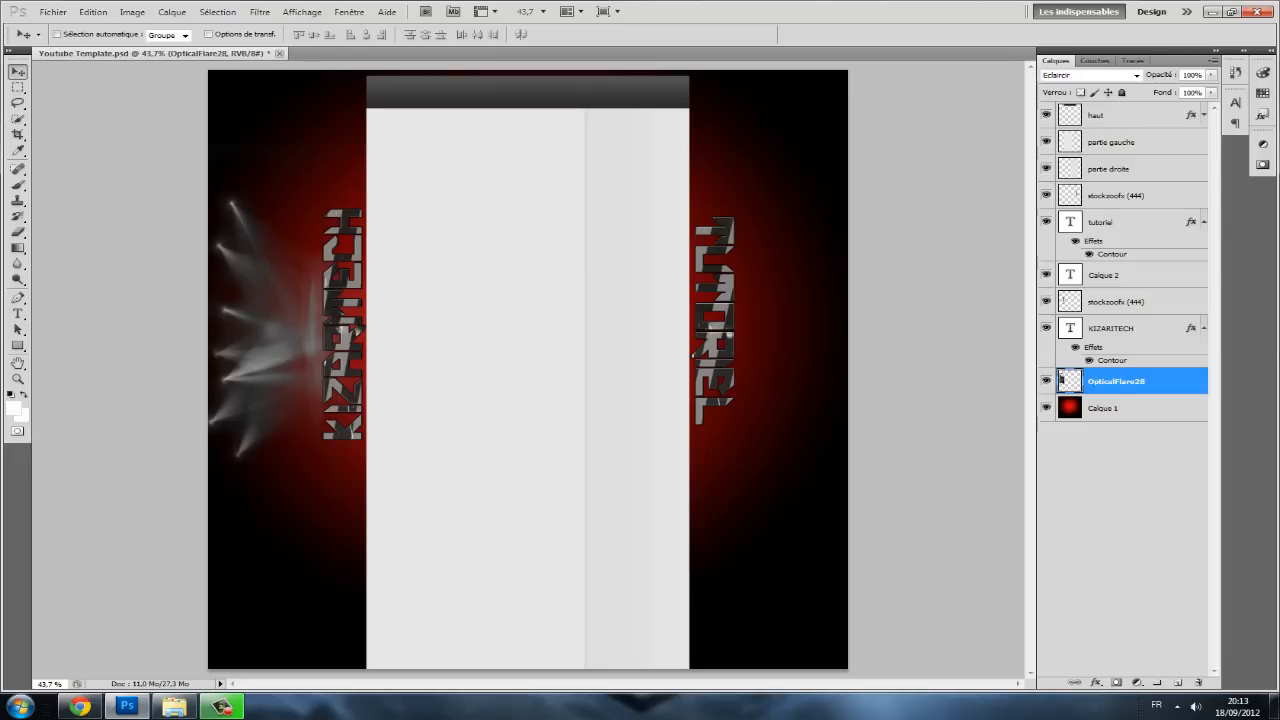
pyautogui.click(174, 706)
pyautogui.press('BackSpace')
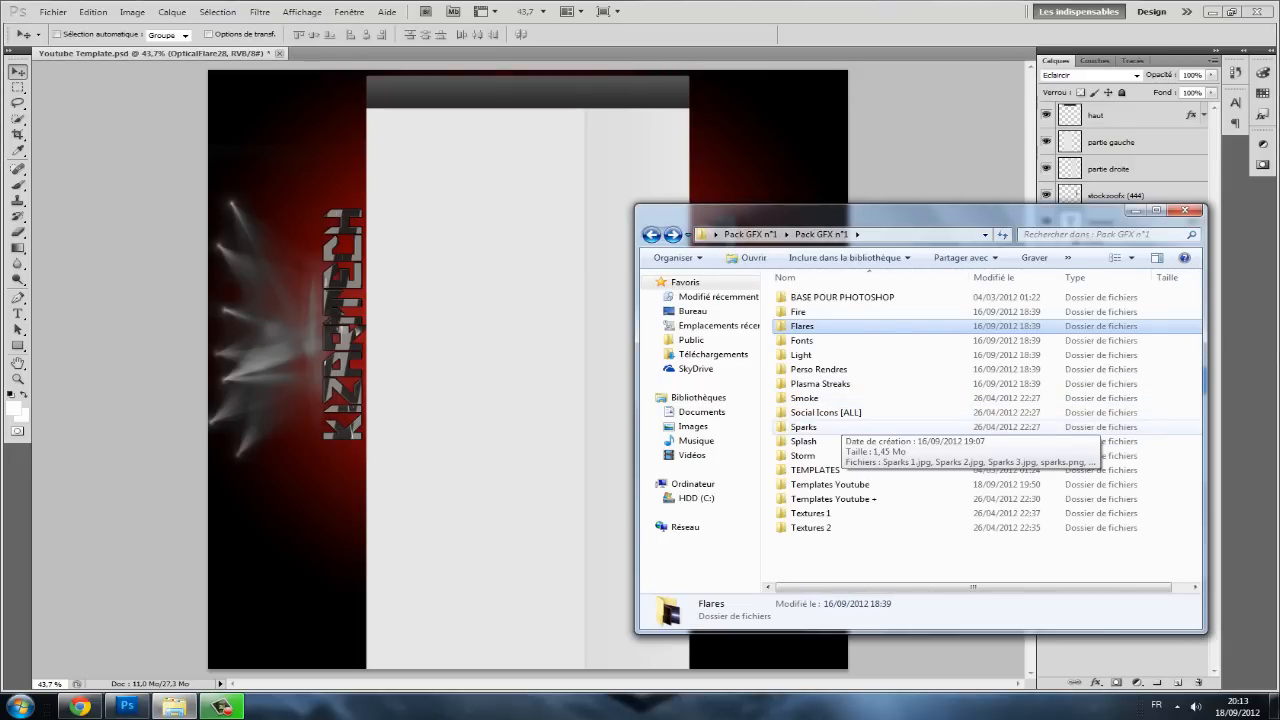
pyautogui.press('s')
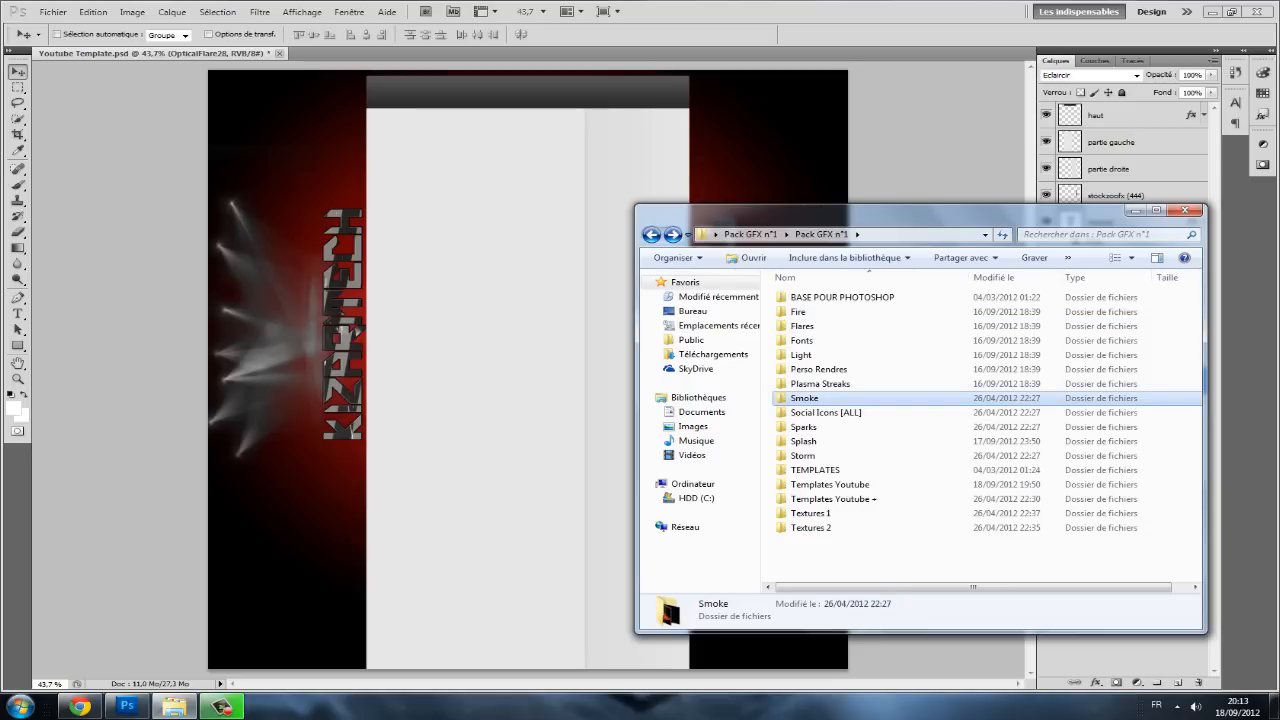
pyautogui.press('Return')
pyautogui.press('s')
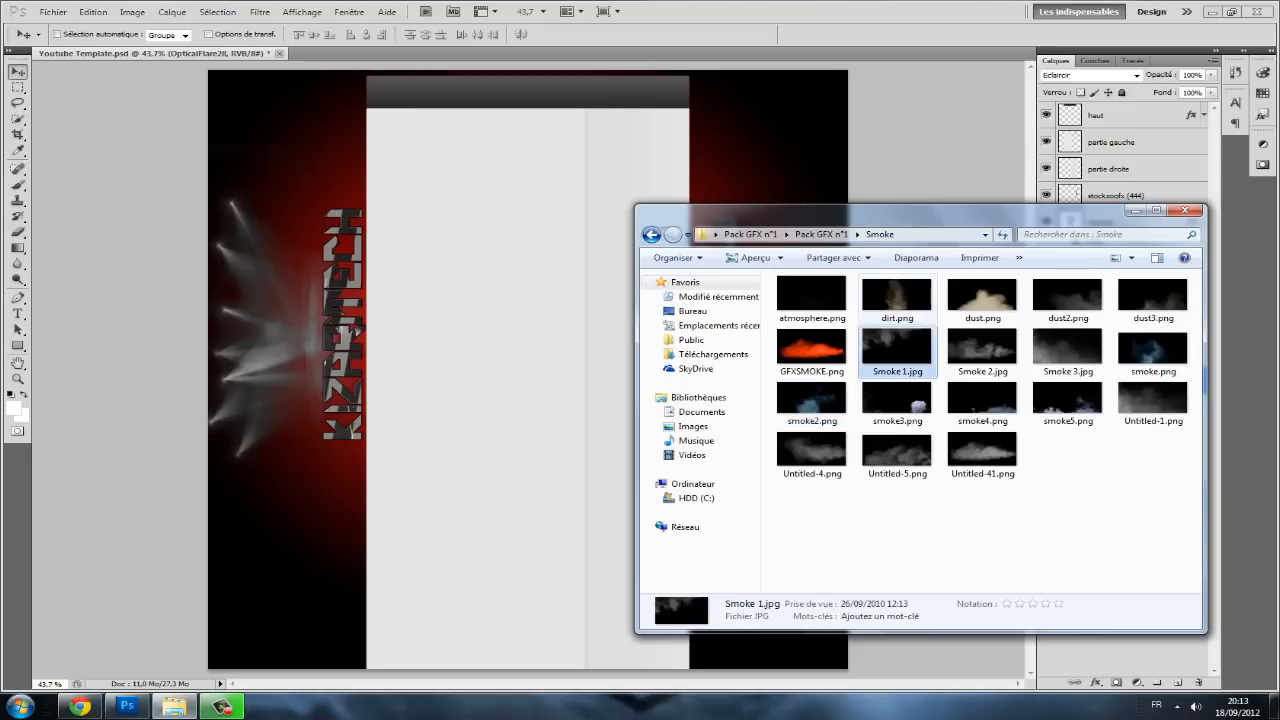
pyautogui.click(897, 300)
pyautogui.click(982, 300)
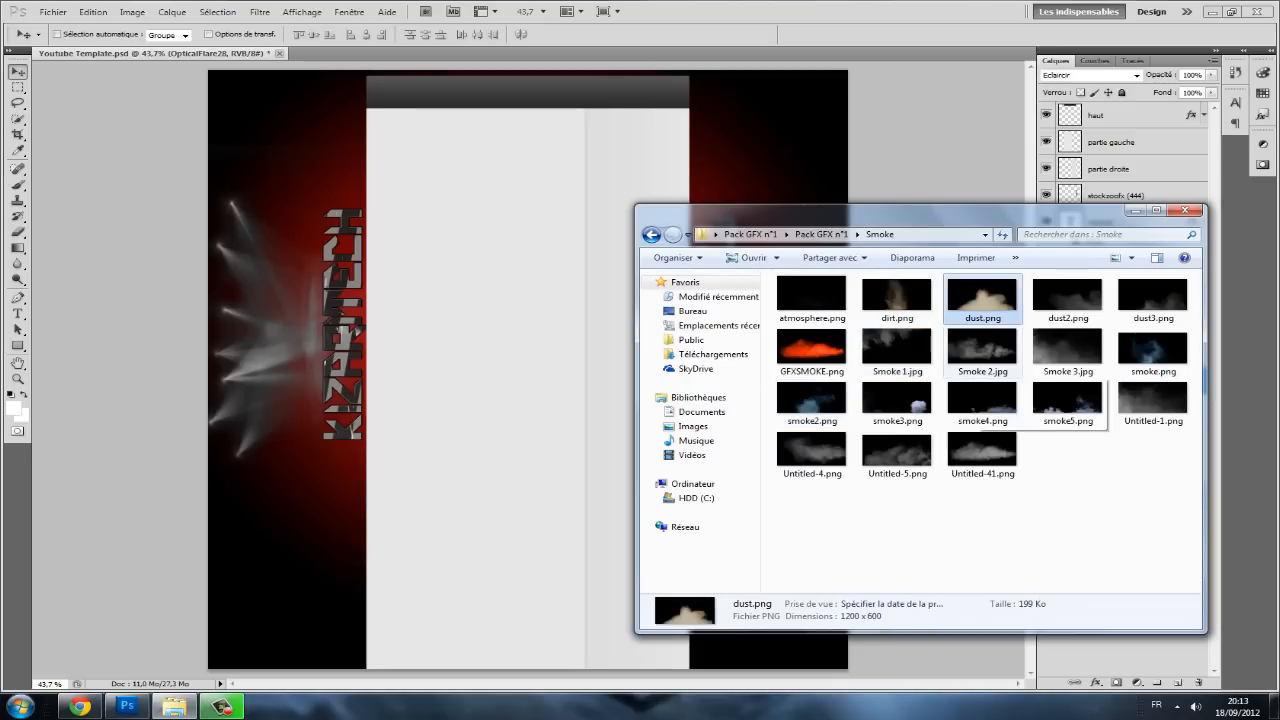
pyautogui.moveTo(982, 452); pyautogui.dragTo(488, 332)
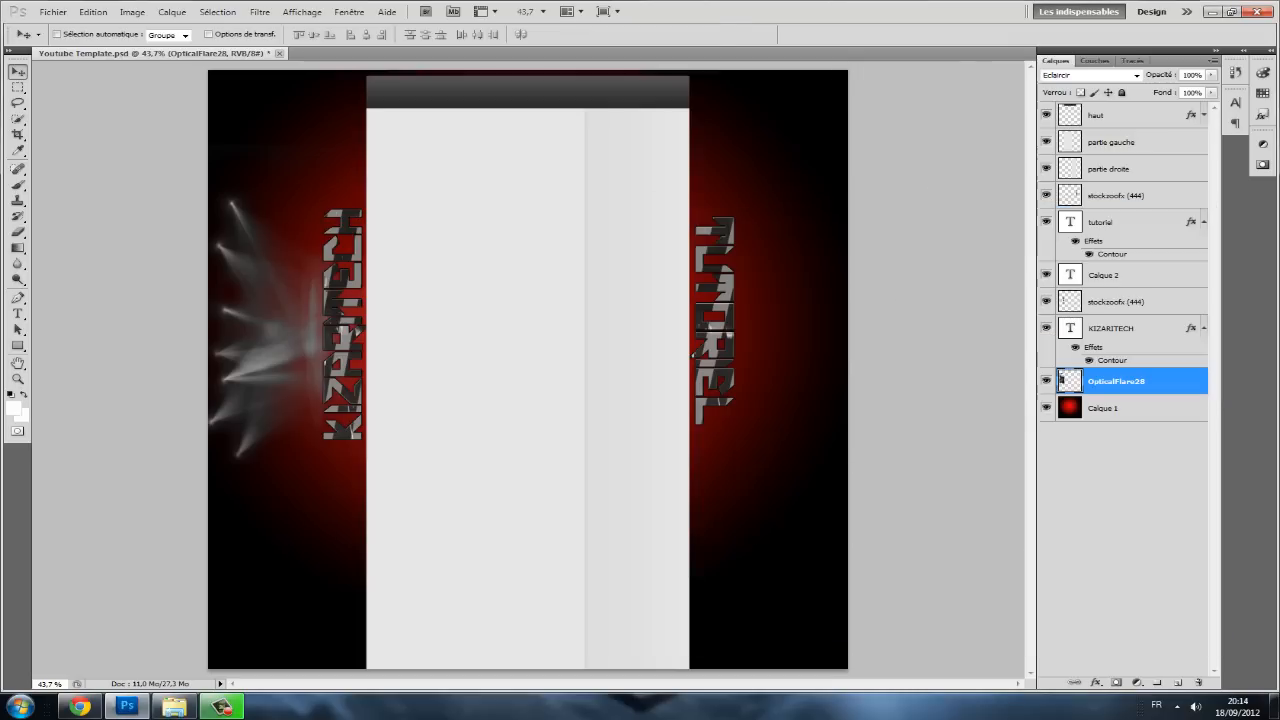
pyautogui.moveTo(528, 371); pyautogui.dragTo(768, 327)
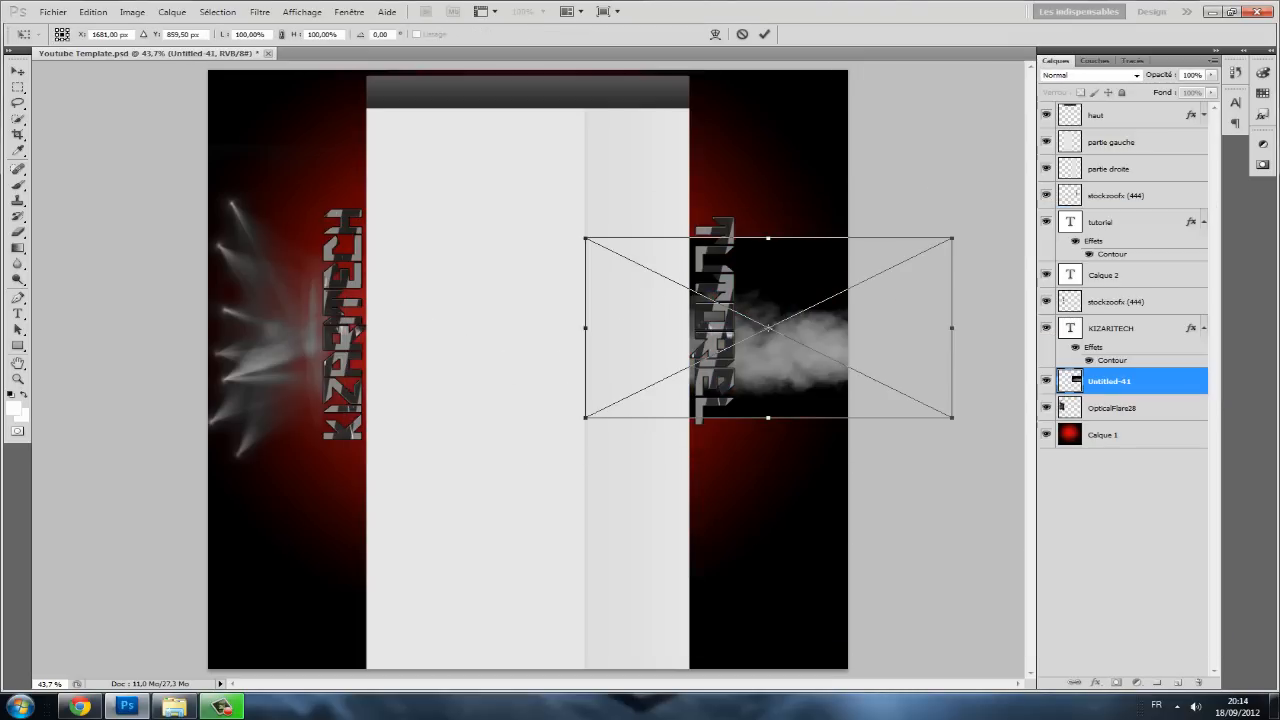
# - Rotate the smoke image 90° clockwise and scale it down to about 81% around the TUTORIEL text
pyautogui.rightClick(762, 321)
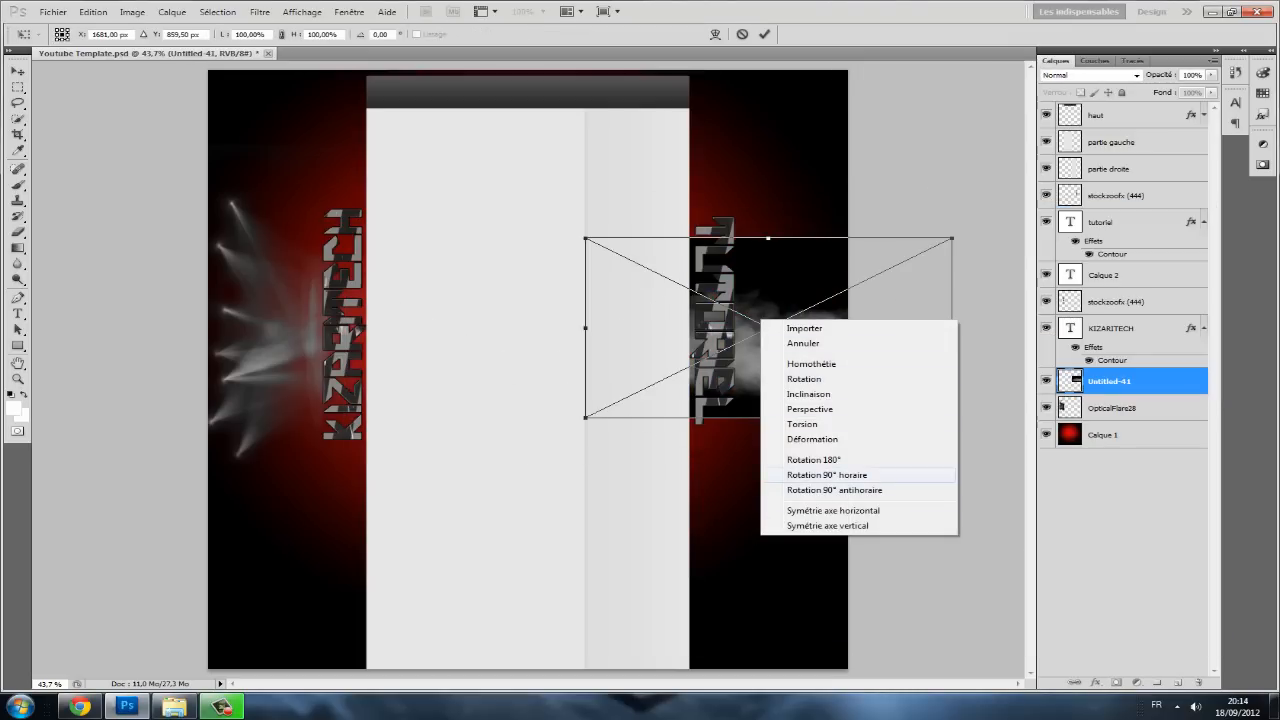
pyautogui.click(826, 475)
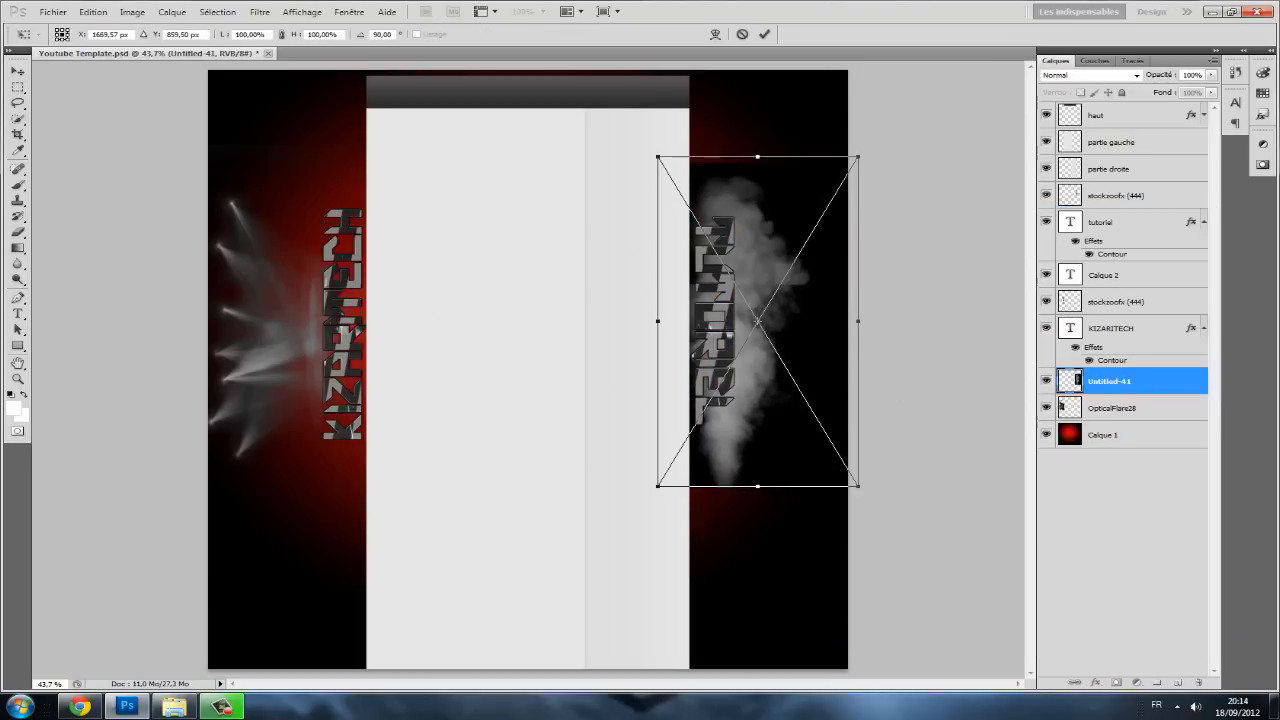
pyautogui.moveTo(858, 156); pyautogui.dragTo(826, 202)
pyautogui.moveTo(745, 260); pyautogui.dragTo(749, 225)
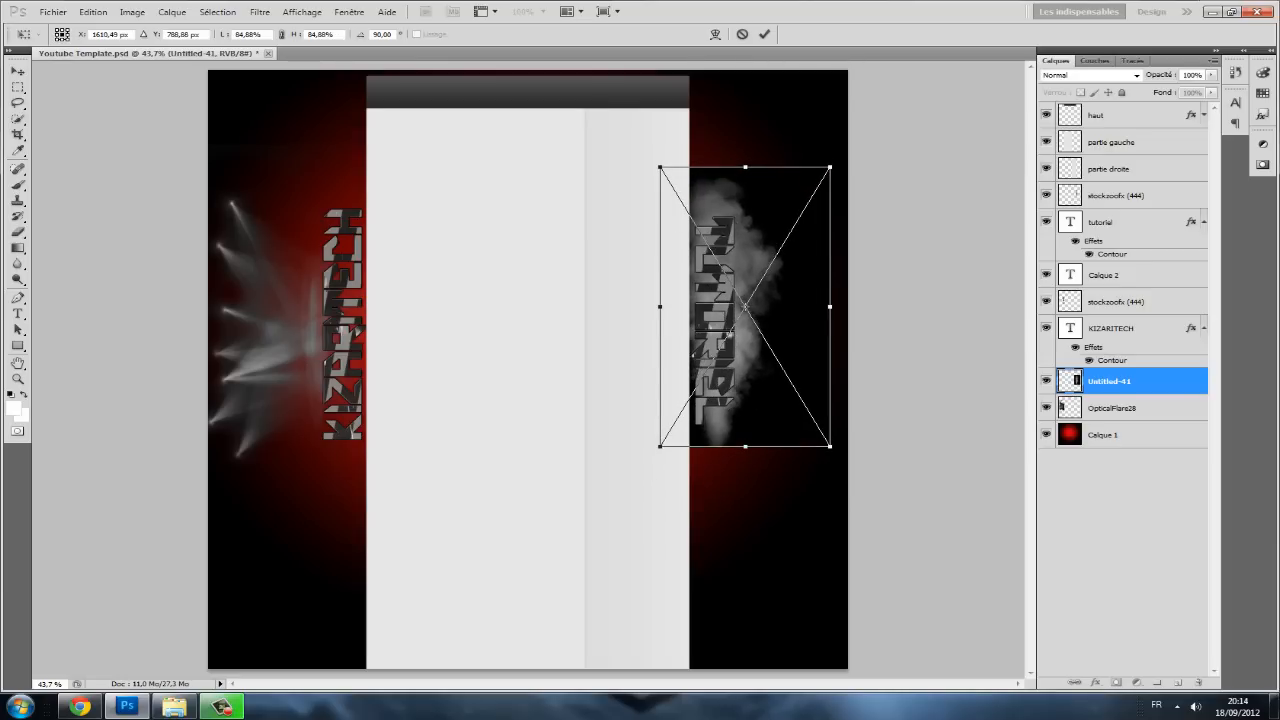
pyautogui.moveTo(830, 167); pyautogui.dragTo(823, 178)
# - Nudge the smoke image horizontally toward the outer edge behind the TUTORIEL text and commit the placement
pyautogui.hotkey('shift', 'Right')
pyautogui.press('Right')
pyautogui.press('Right')
pyautogui.press('Right')
pyautogui.press('Left')
pyautogui.press('Left')
pyautogui.press('Right')
pyautogui.press('Right')
pyautogui.press('Right')
pyautogui.press('Right')
pyautogui.press('Right')
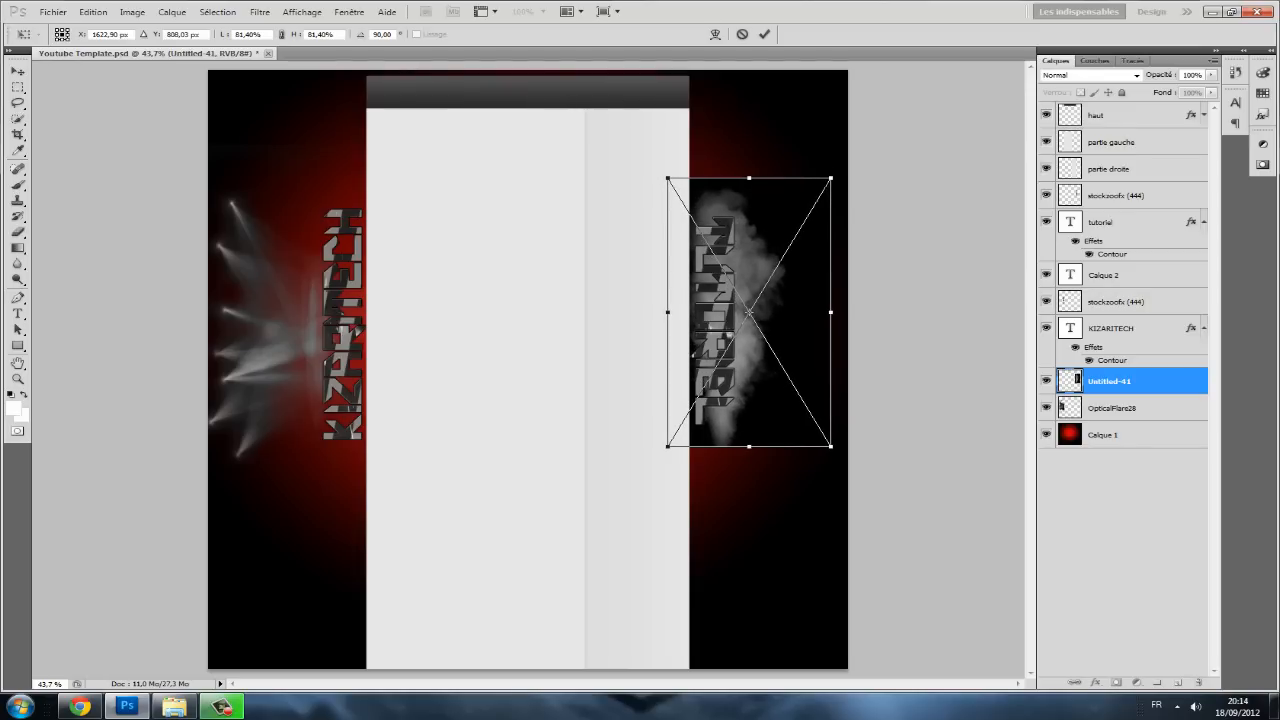
pyautogui.press('v')
pyautogui.press('Return')
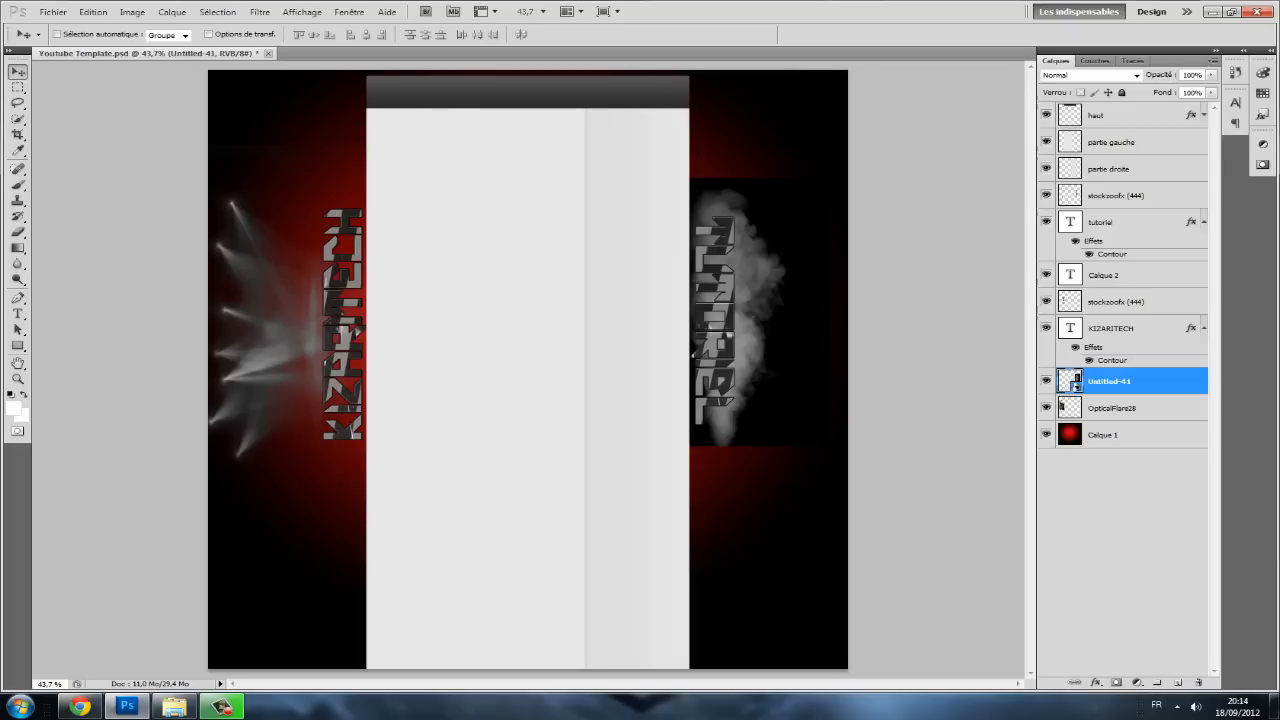
# - Set the Untitled-41 smoke layer's blend mode to Eclaircir and shift the smoke slightly closer to the white page
pyautogui.click(1136, 75)
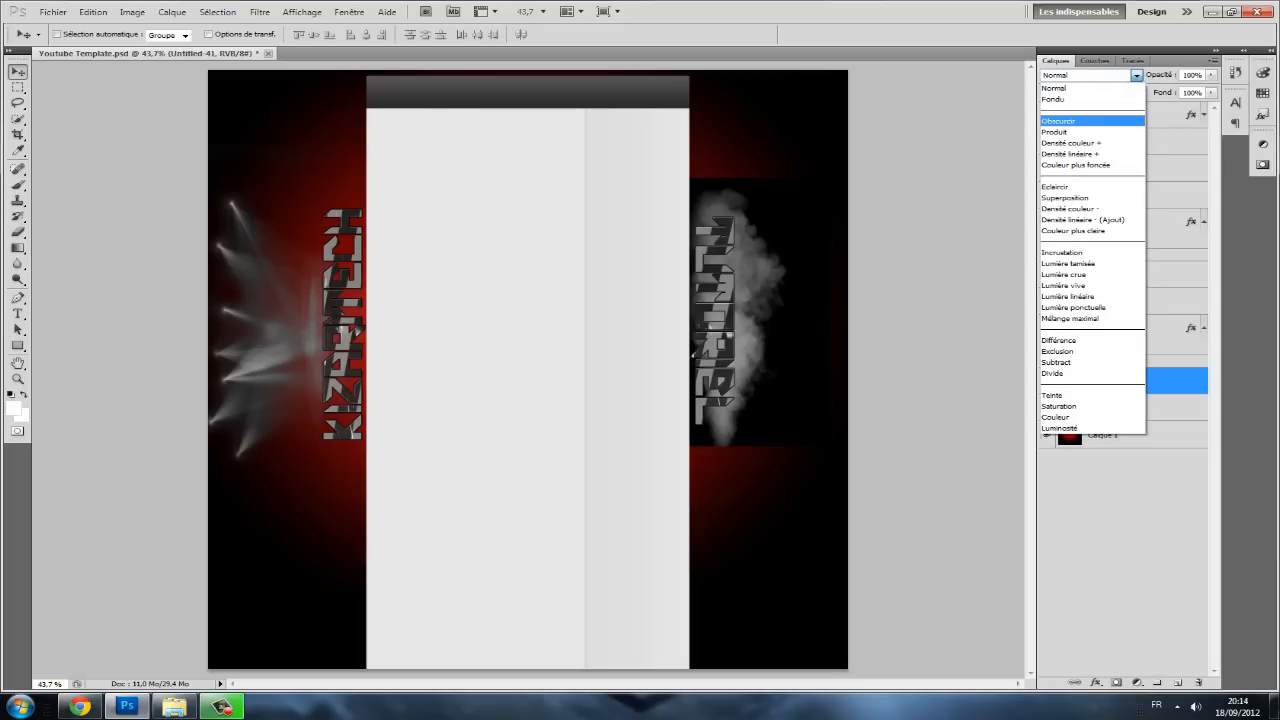
pyautogui.click(1058, 186)
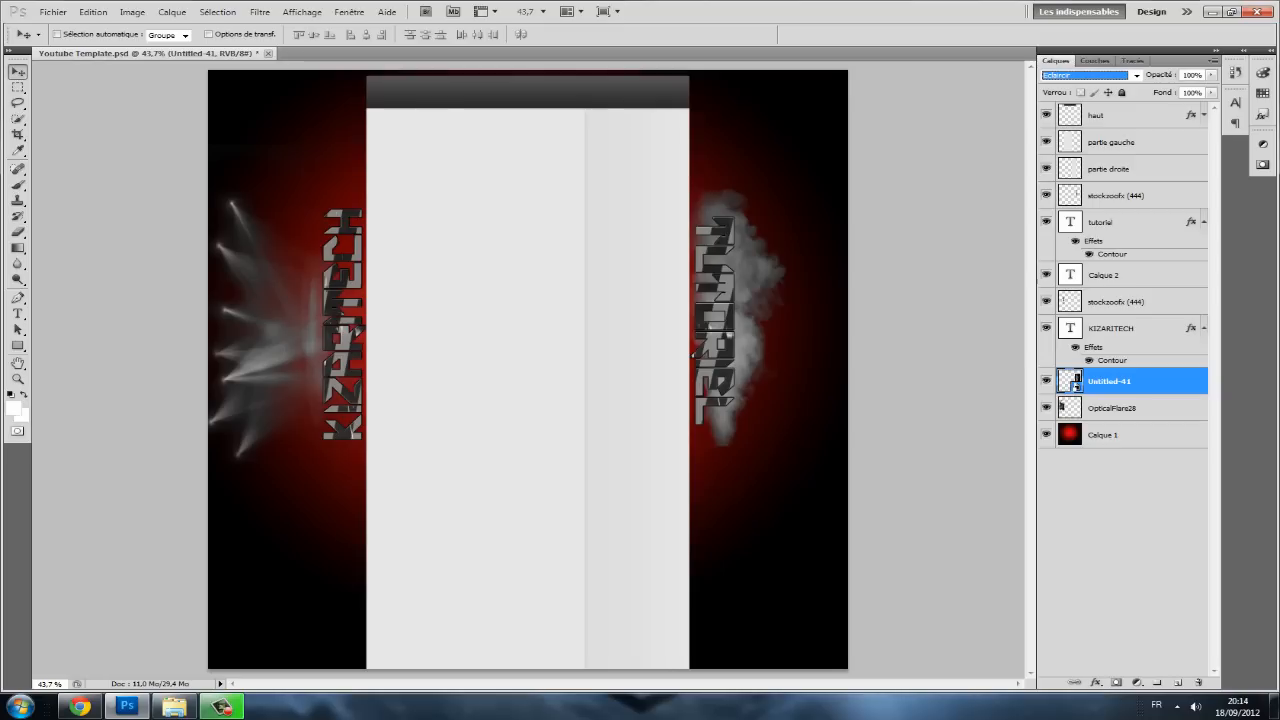
pyautogui.moveTo(750, 310)
pyautogui.mouseDown()
pyautogui.moveTo(761, 302)
pyautogui.moveTo(745, 302)
pyautogui.mouseUp()
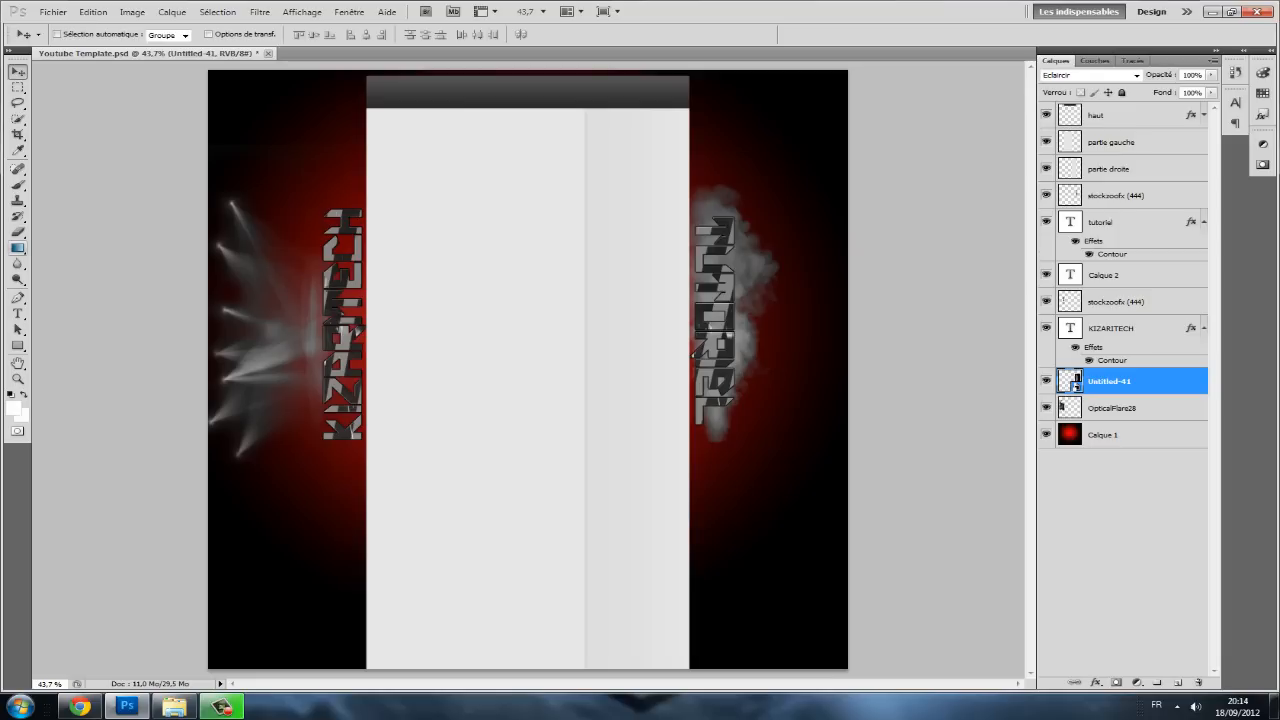
# - Set the Eraser's hardness to 0% and rasterize the Untitled-41 smoke layer so it can be erased
pyautogui.click(18, 231)
pyautogui.click(78, 34)
pyautogui.moveTo(30, 100); pyautogui.dragTo(28, 100)
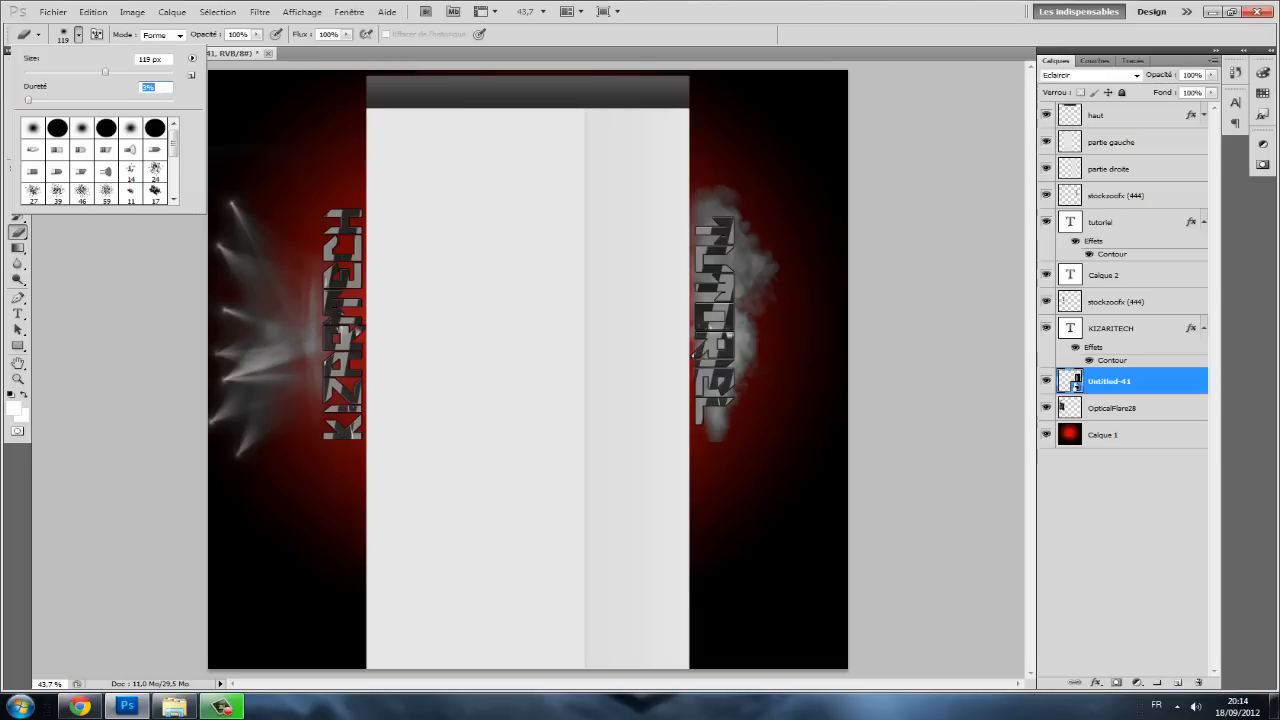
pyautogui.click(760, 300)
pyautogui.press('Return')
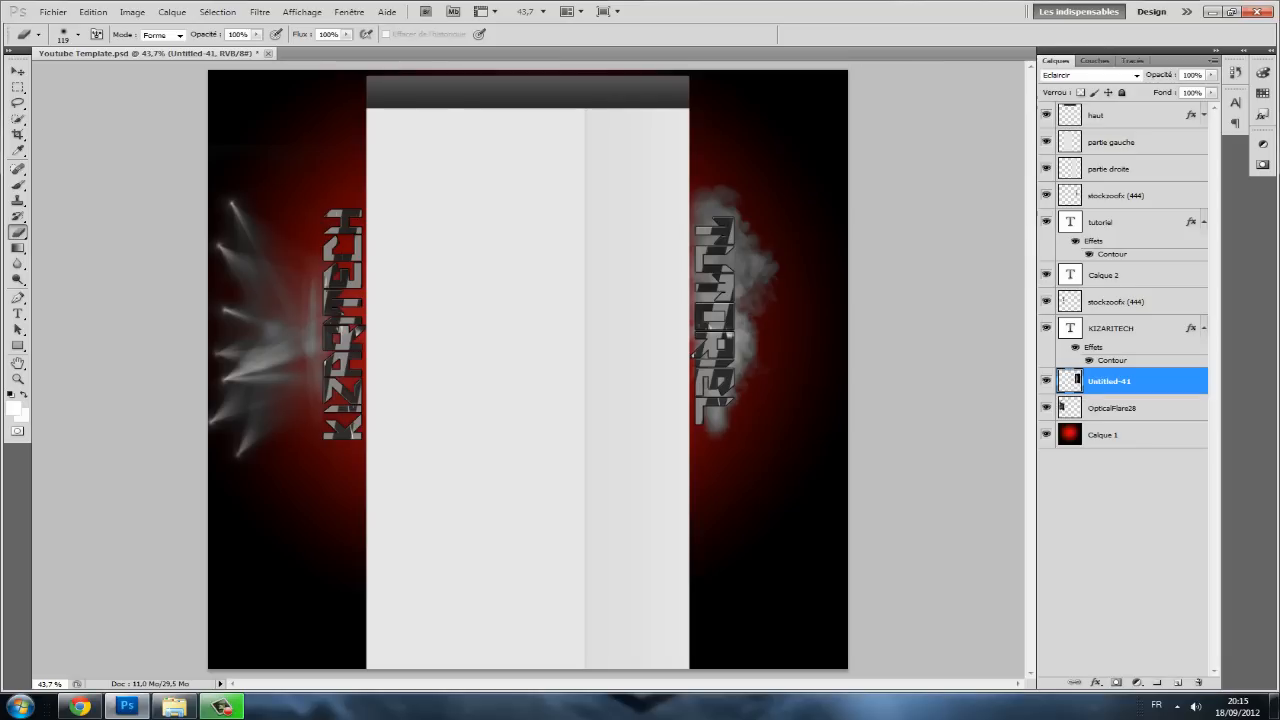
# - Nudge the Untitled-41 smoke layer slightly away from the white page and fine-tune its vertical position behind the TUTORIEL text
pyautogui.click(18, 71)
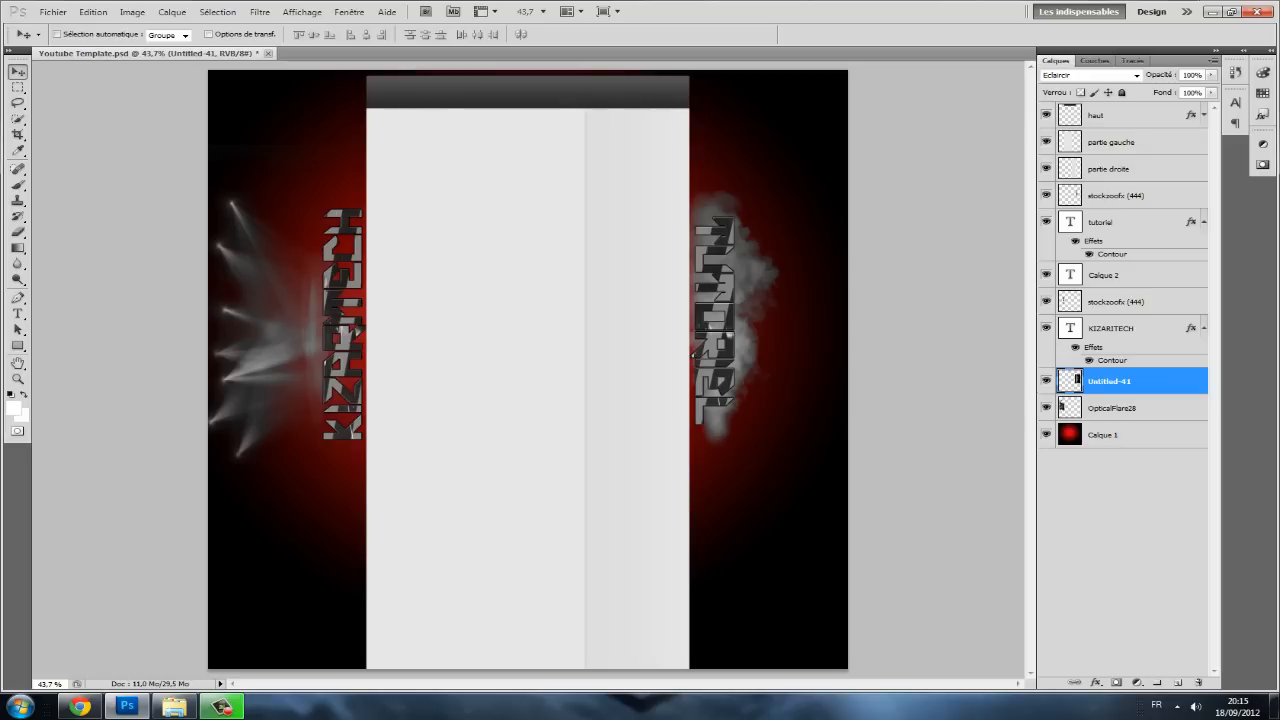
pyautogui.hotkey('shift', 'Right')
pyautogui.hotkey('shift', 'Right')
pyautogui.hotkey('shift', 'Right')
pyautogui.hotkey('shift', 'Right')
pyautogui.hotkey('shift', 'Right')
pyautogui.hotkey('shift', 'Right')
pyautogui.hotkey('shift', 'Right')
pyautogui.hotkey('shift', 'Right')
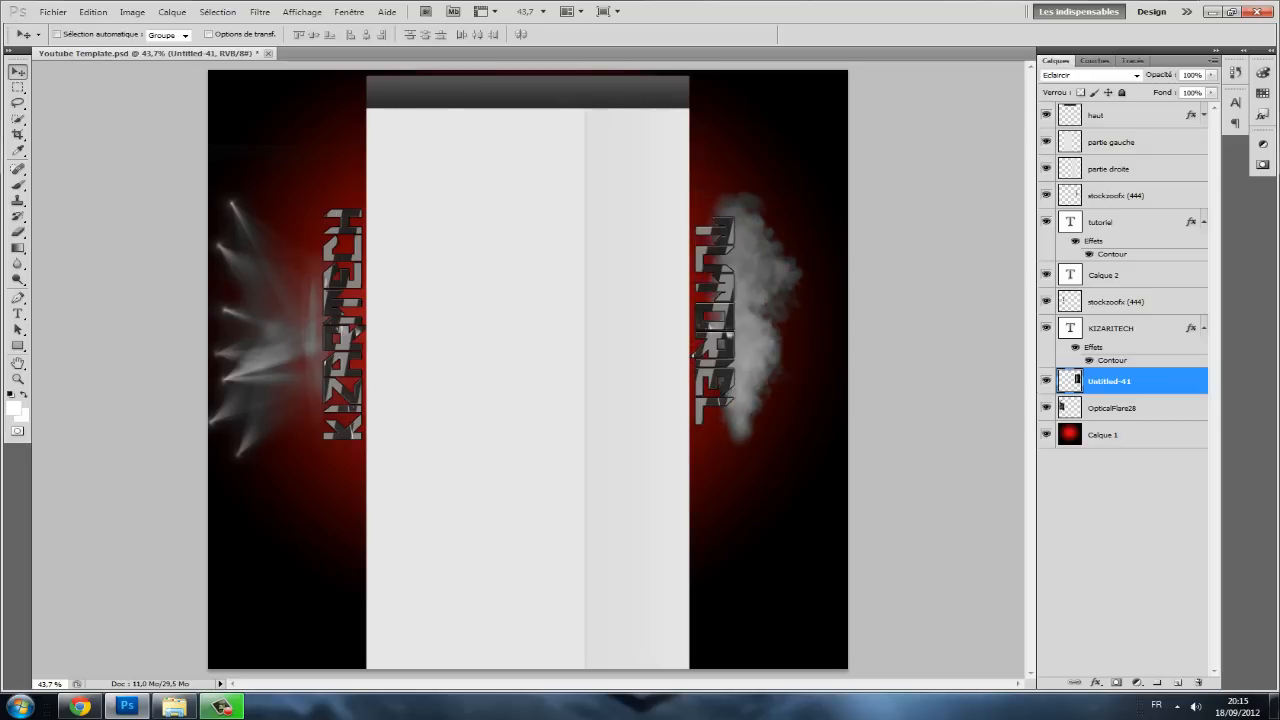
pyautogui.hotkey('shift', 'Left')
pyautogui.hotkey('shift', 'Left')
pyautogui.hotkey('shift', 'Left')
pyautogui.hotkey('shift', 'Left')
pyautogui.hotkey('shift', 'Left')
pyautogui.hotkey('shift', 'Up')
pyautogui.hotkey('shift', 'Up')
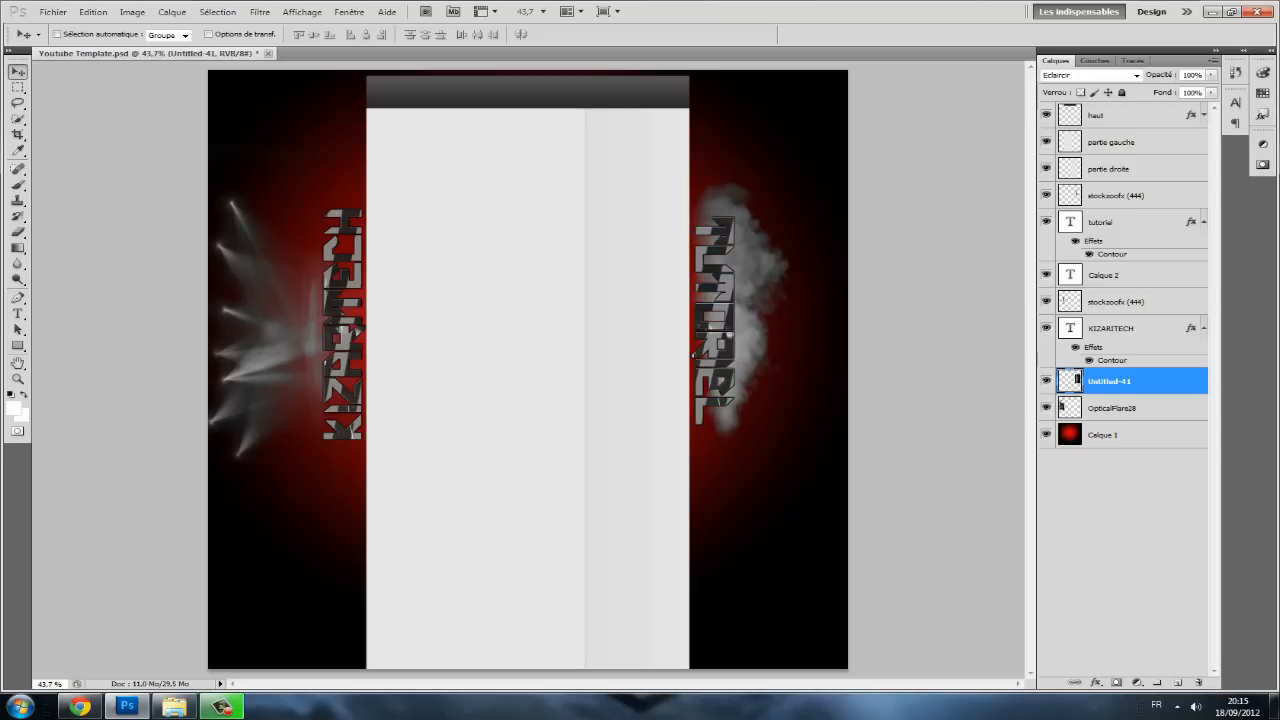
pyautogui.hotkey('shift', 'Down')
pyautogui.hotkey('shift', 'Up')
pyautogui.hotkey('shift', 'Up')
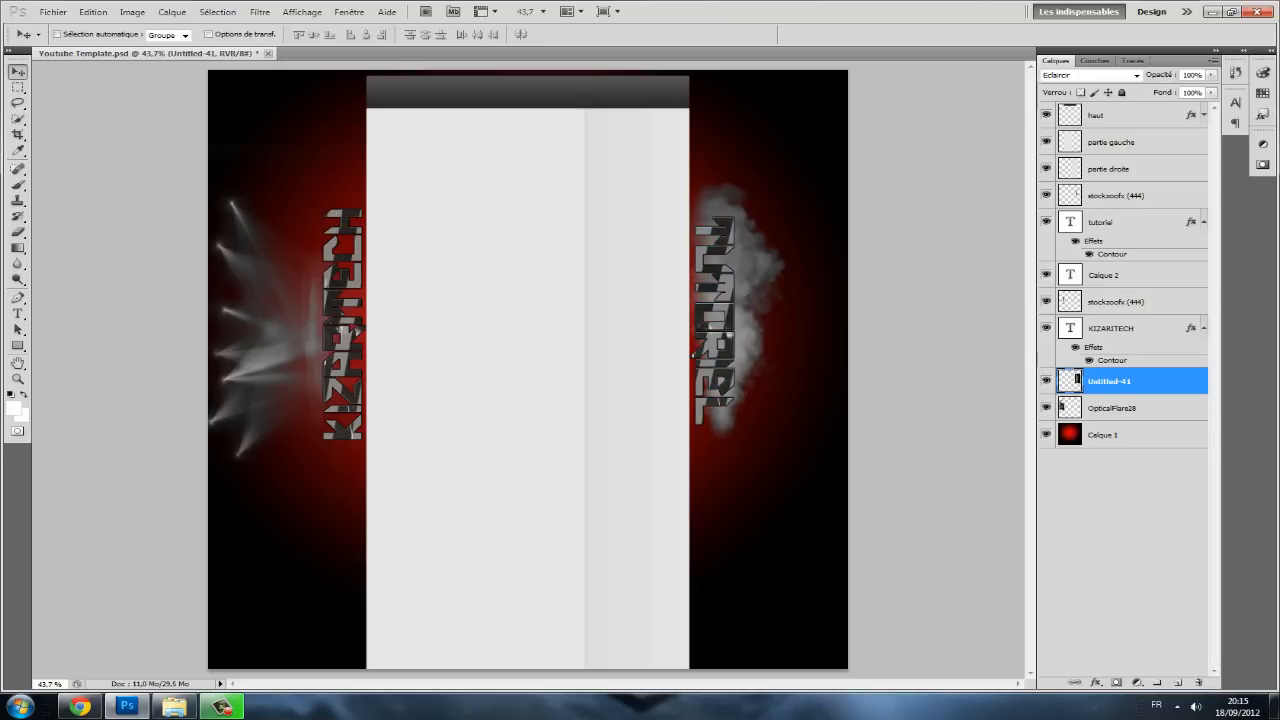
pyautogui.hotkey('shift', 'Down')
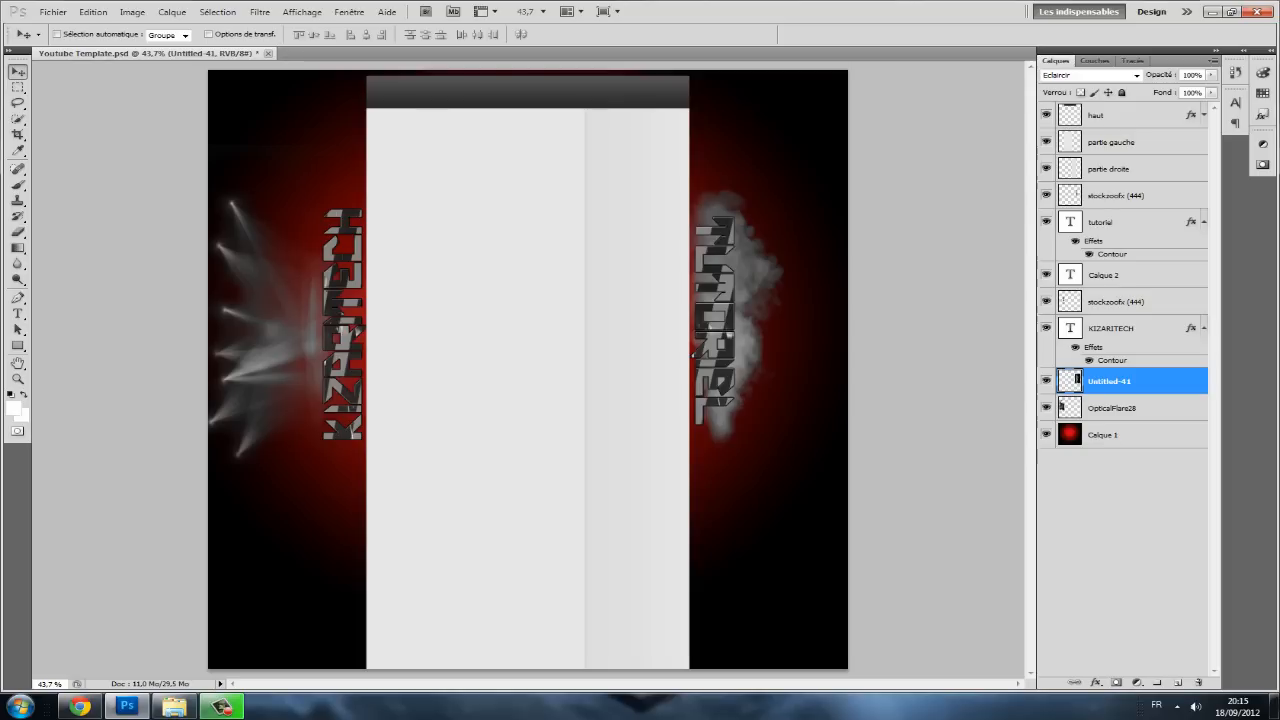
# - Browse the Storm, Fire and Flares folders of Pack GFX n°1 for an effect image to add
pyautogui.press('p')
pyautogui.click(174, 706)
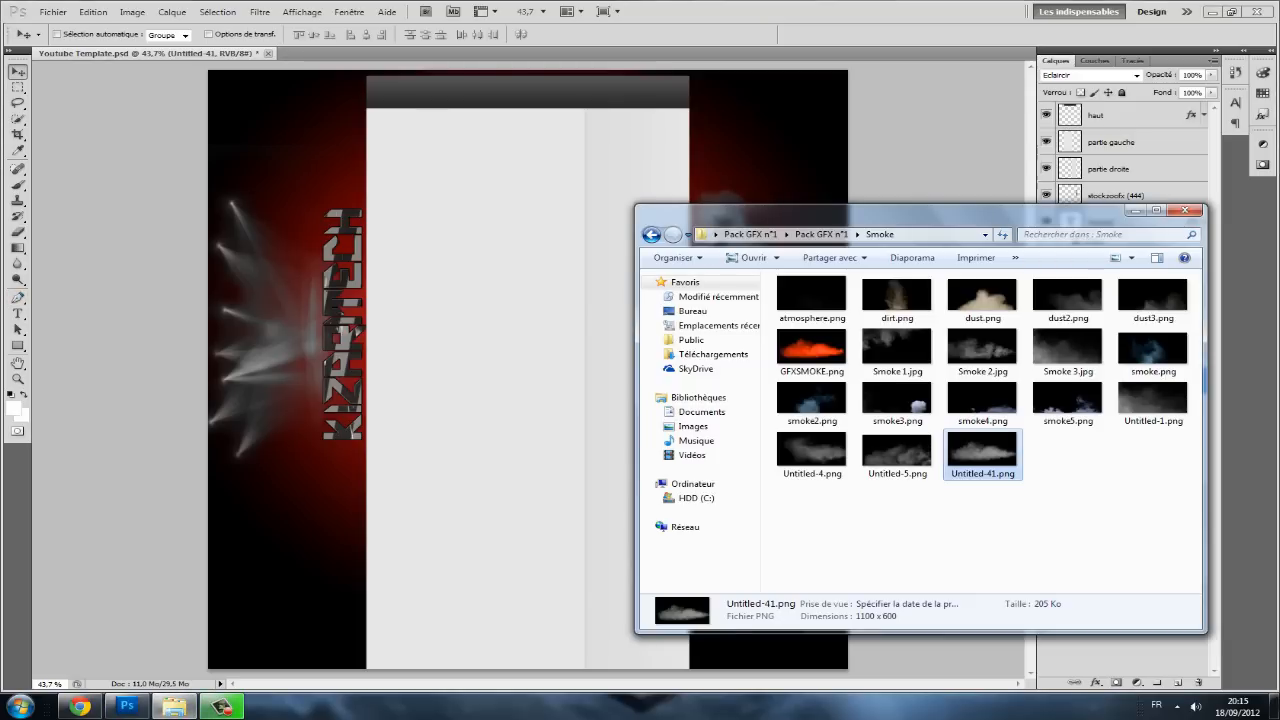
pyautogui.press('BackSpace')
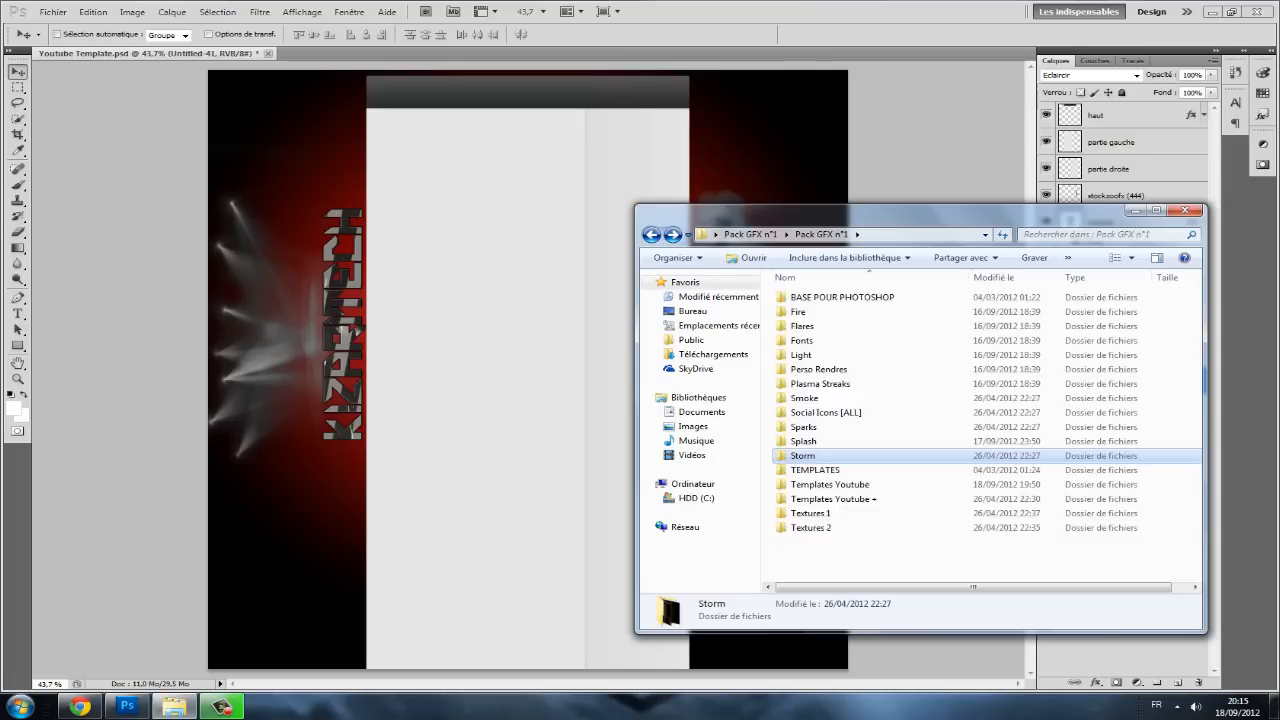
pyautogui.doubleClick(803, 455)
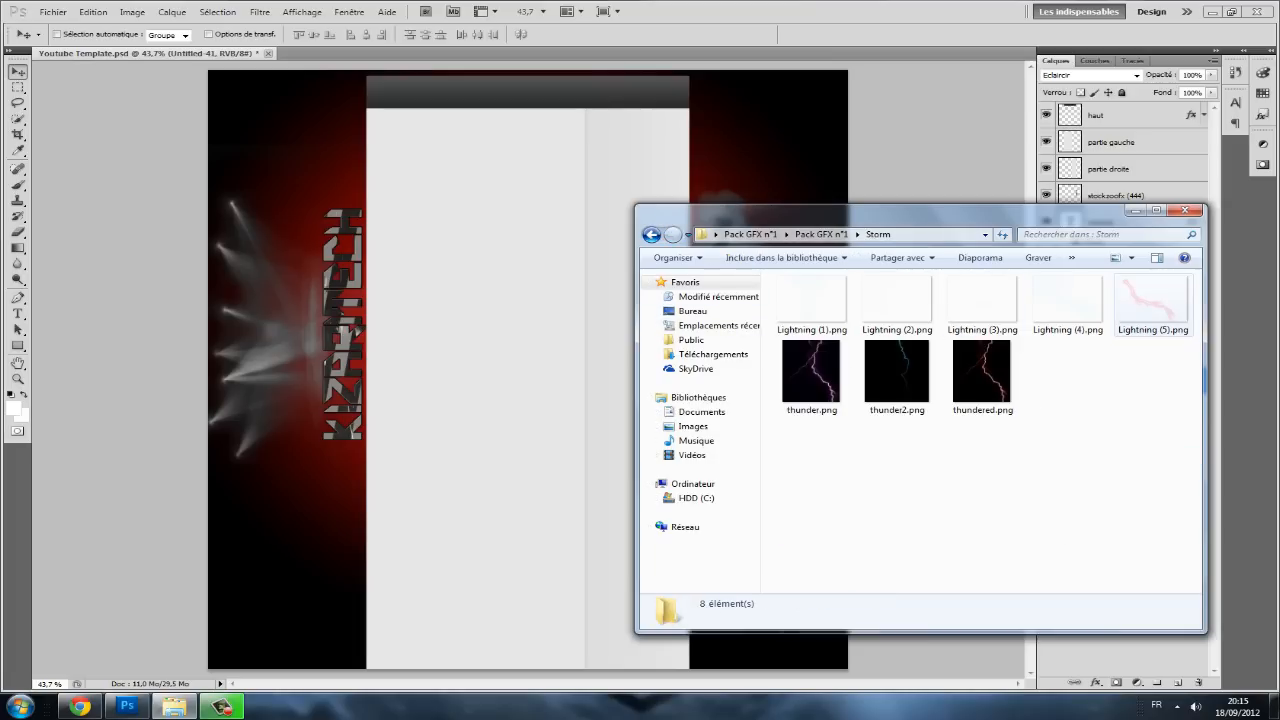
pyautogui.click(1153, 305)
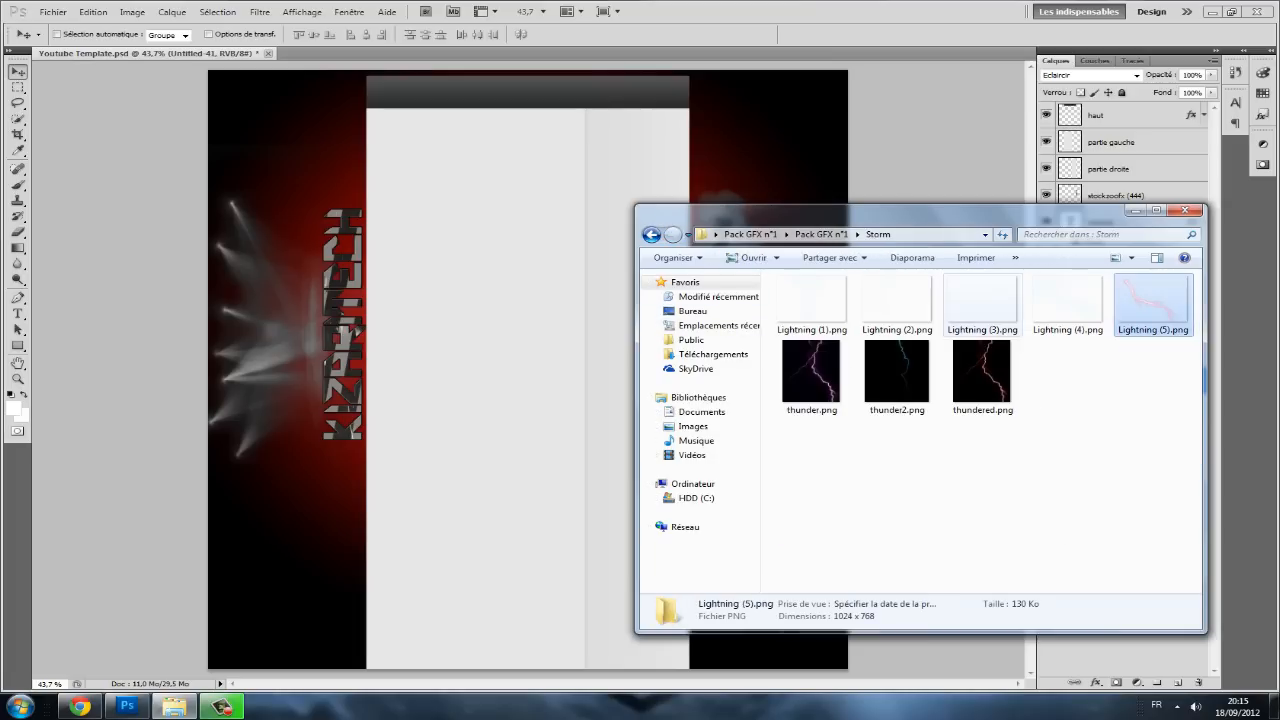
pyautogui.click(651, 234)
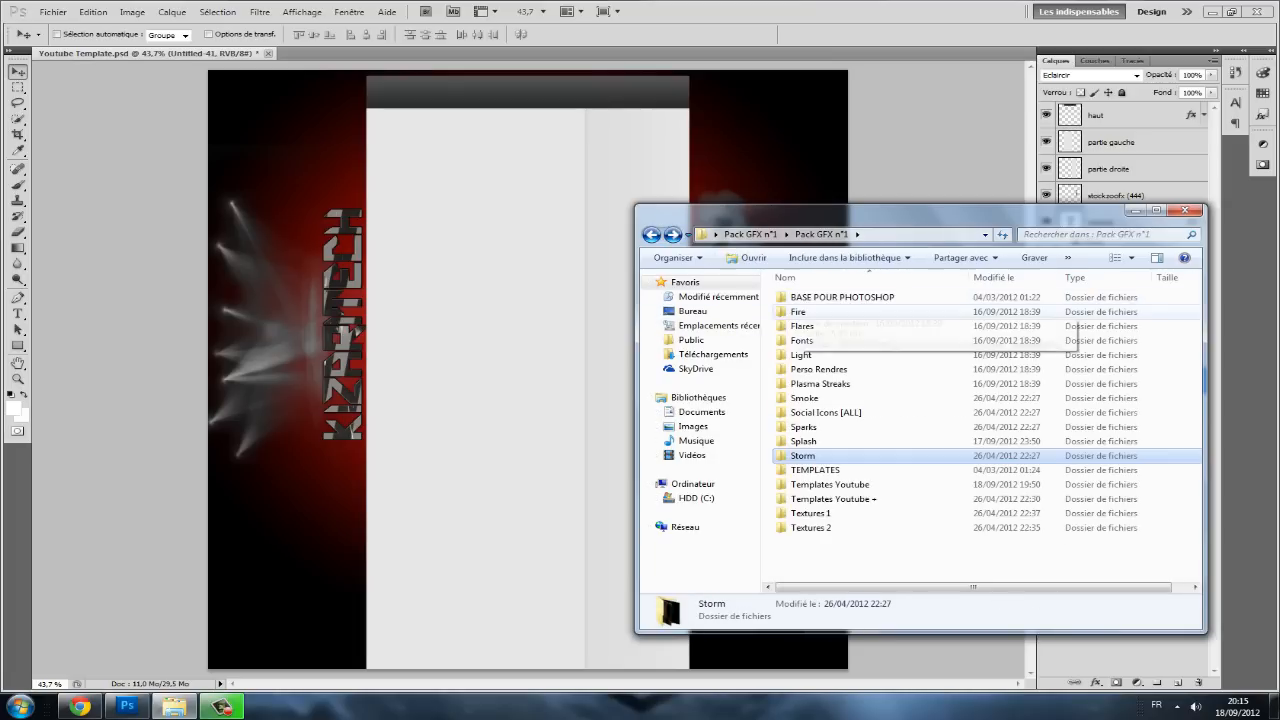
pyautogui.doubleClick(800, 309)
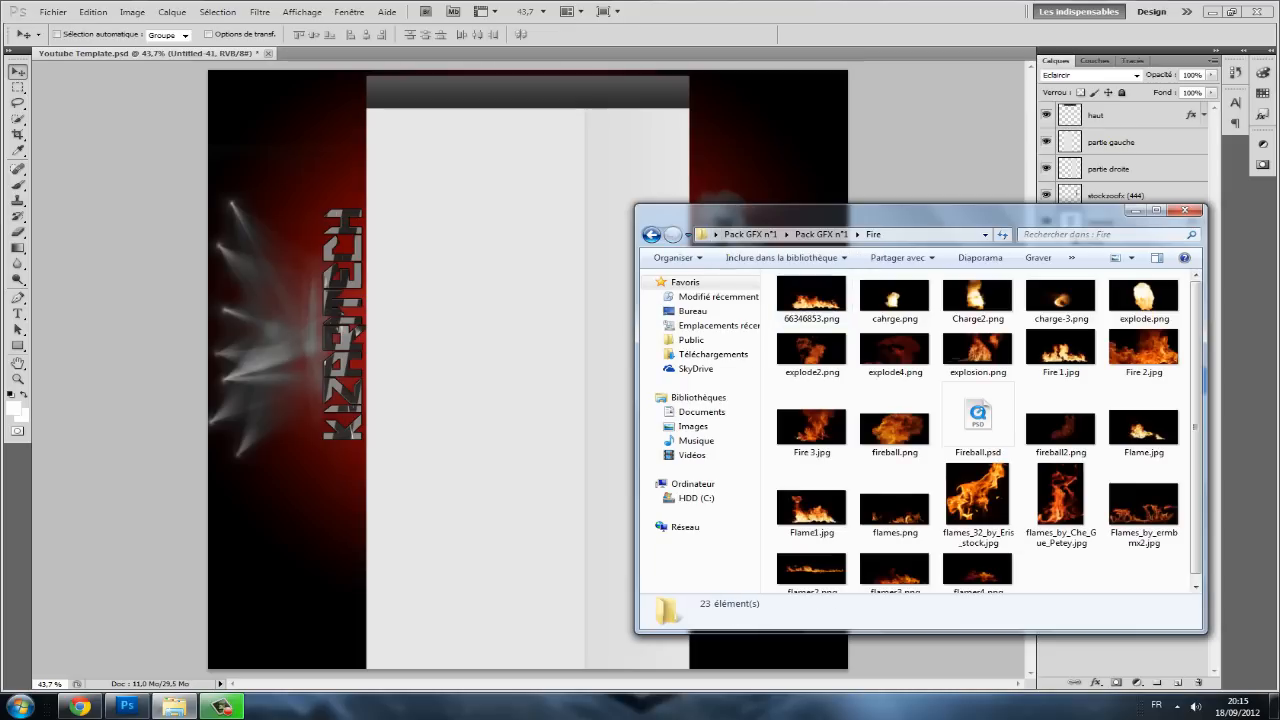
pyautogui.click(651, 234)
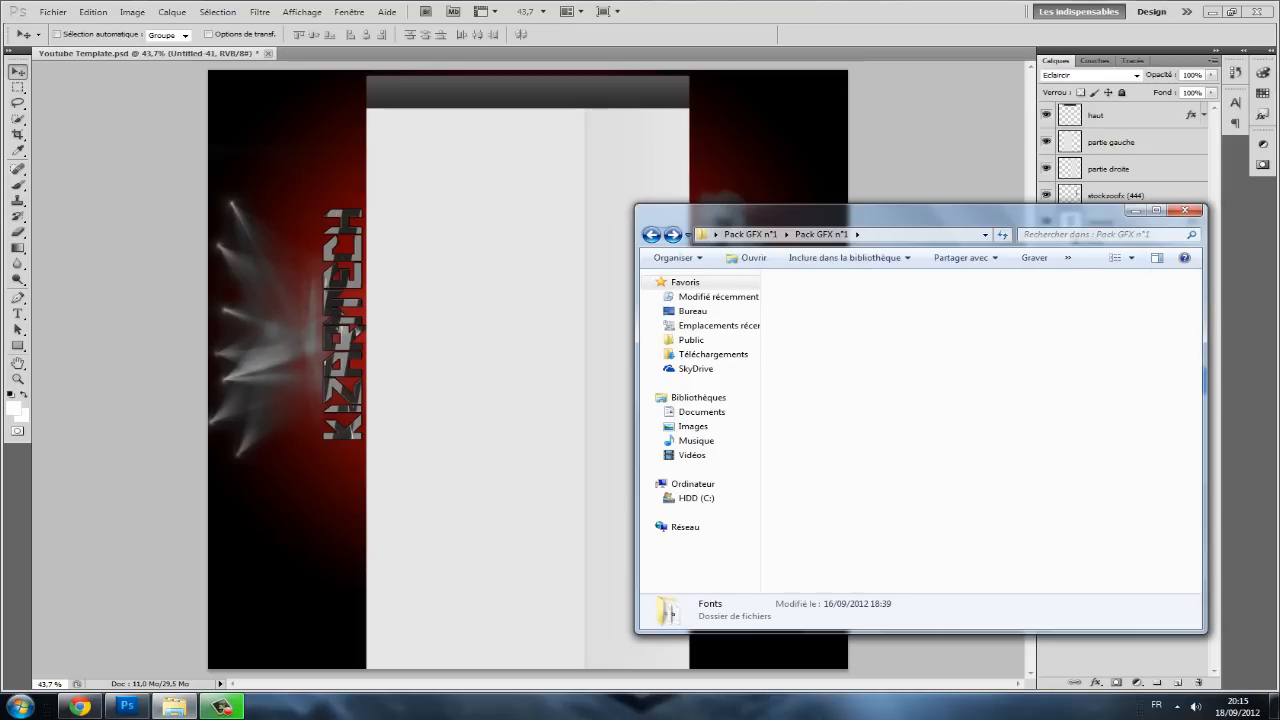
pyautogui.doubleClick(805, 326)
pyautogui.click(651, 234)
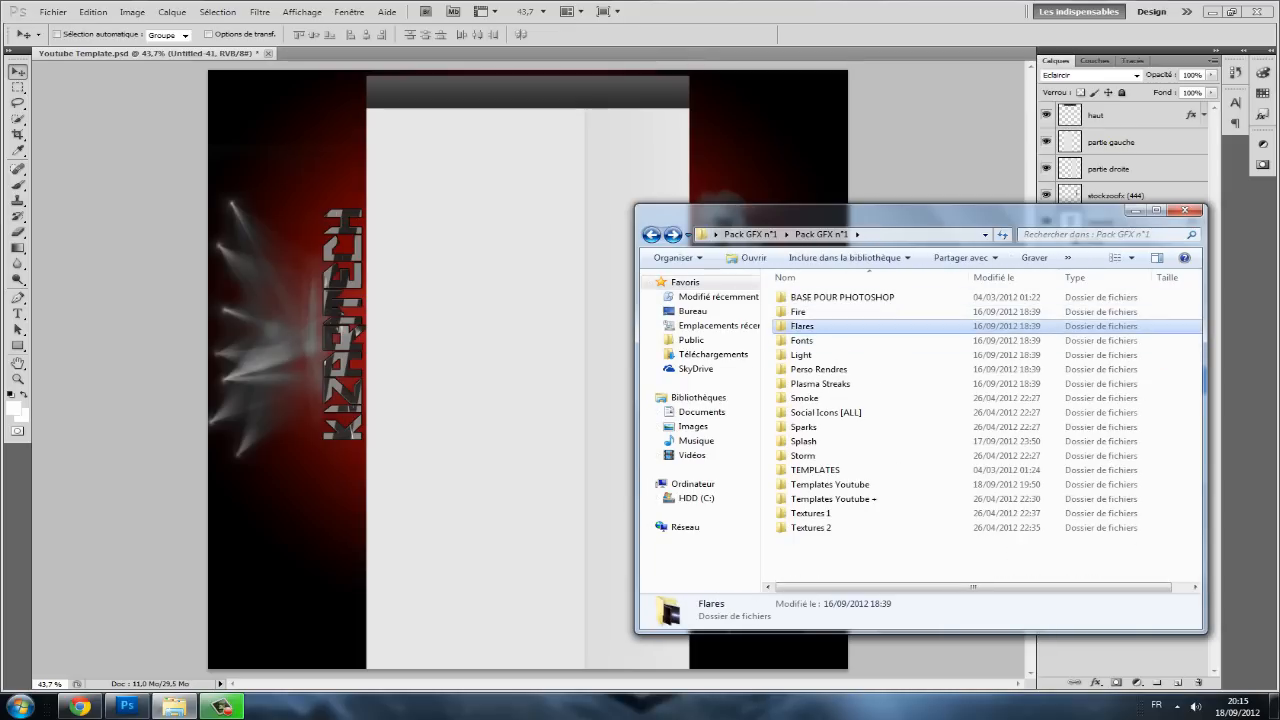
pyautogui.doubleClick(805, 326)
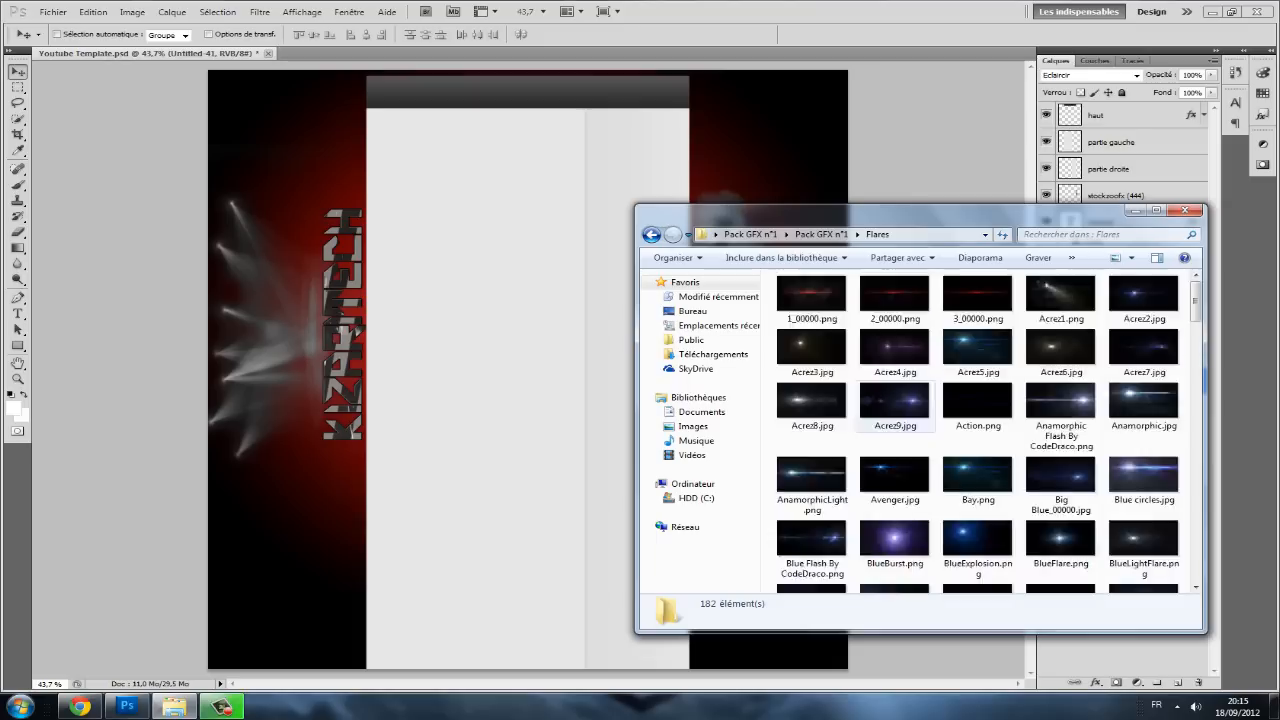
pyautogui.scroll(-5, 977, 430)
pyautogui.click(651, 234)
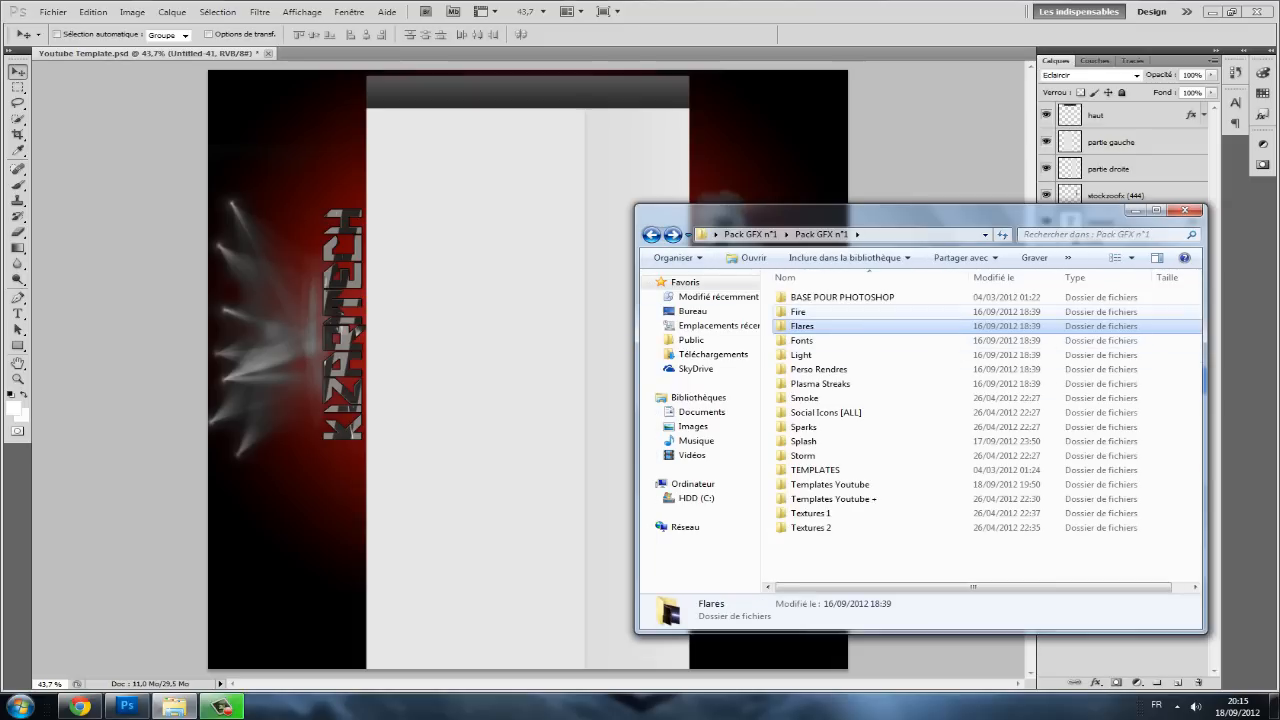
# - Place Dirty Lens_00000.jpg from the Flares folder over the template's upper-left corner, scaled to about 82.71%
pyautogui.press('Return')
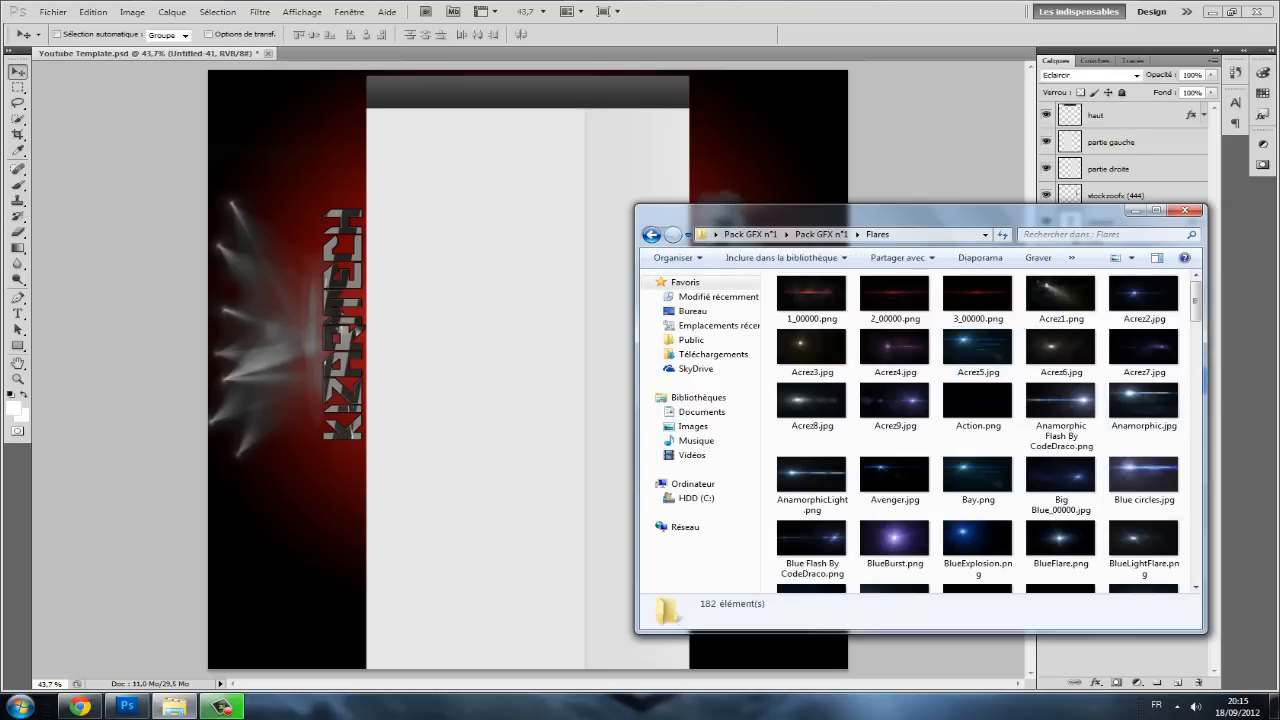
pyautogui.scroll(-5, 1143, 555)
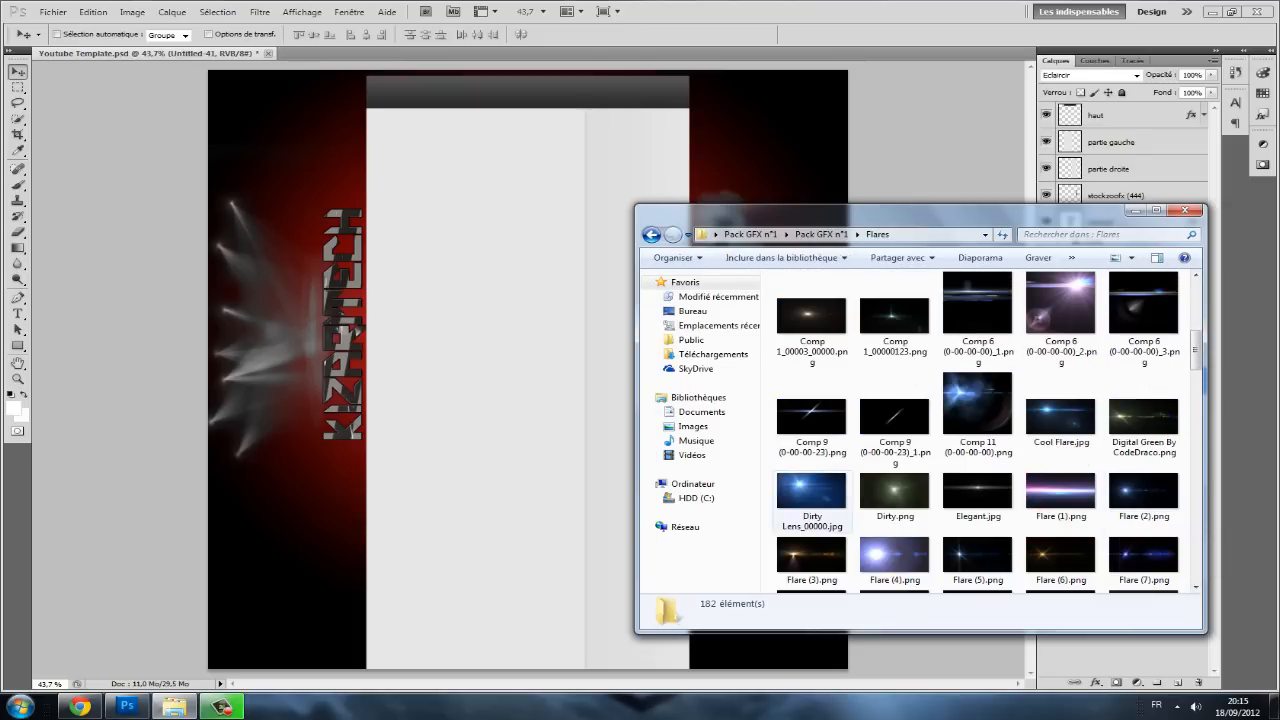
pyautogui.doubleClick(814, 490)
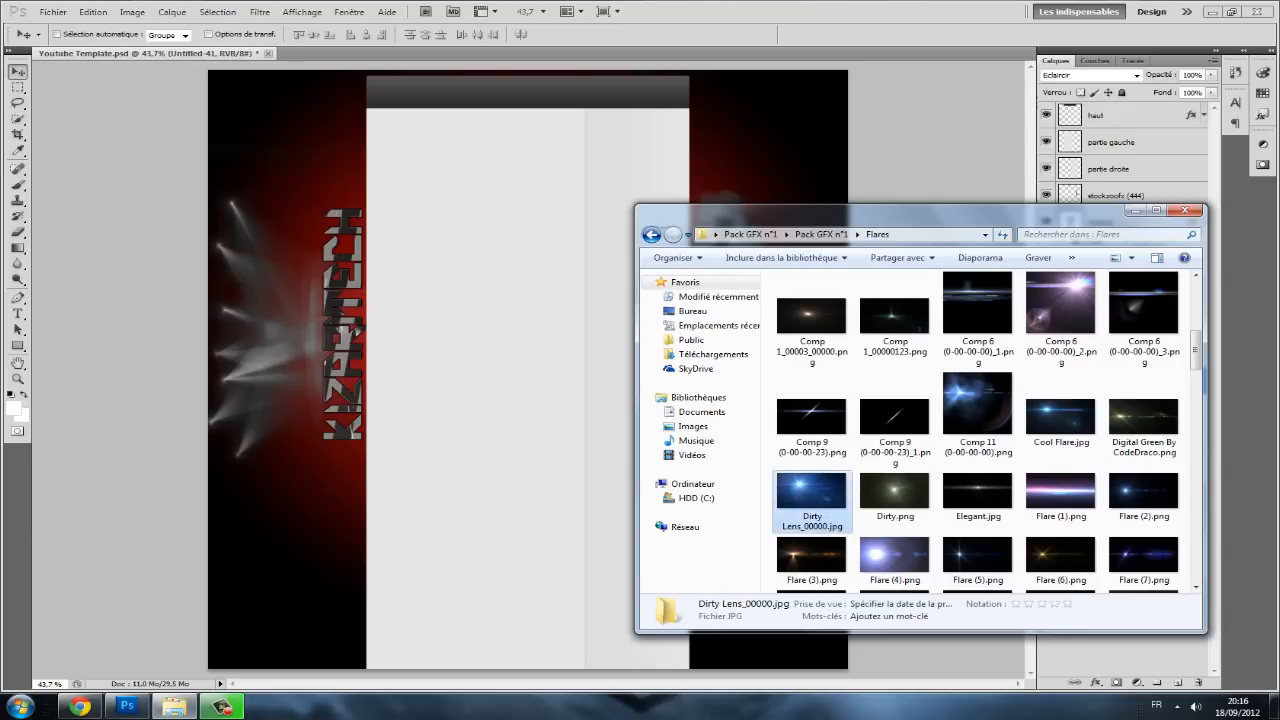
pyautogui.moveTo(528, 369); pyautogui.dragTo(325, 171)
pyautogui.moveTo(539, 64); pyautogui.dragTo(469, 100)
pyautogui.moveTo(292, 188); pyautogui.dragTo(324, 159)
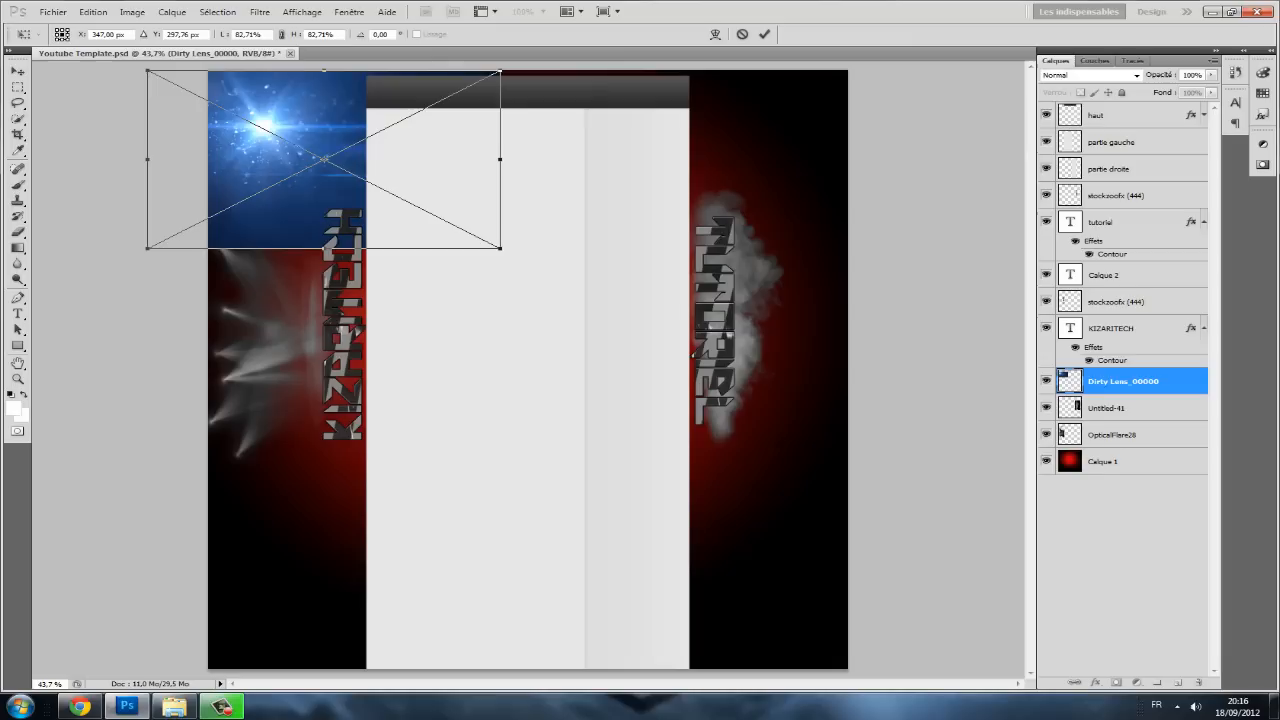
pyautogui.click(17, 71)
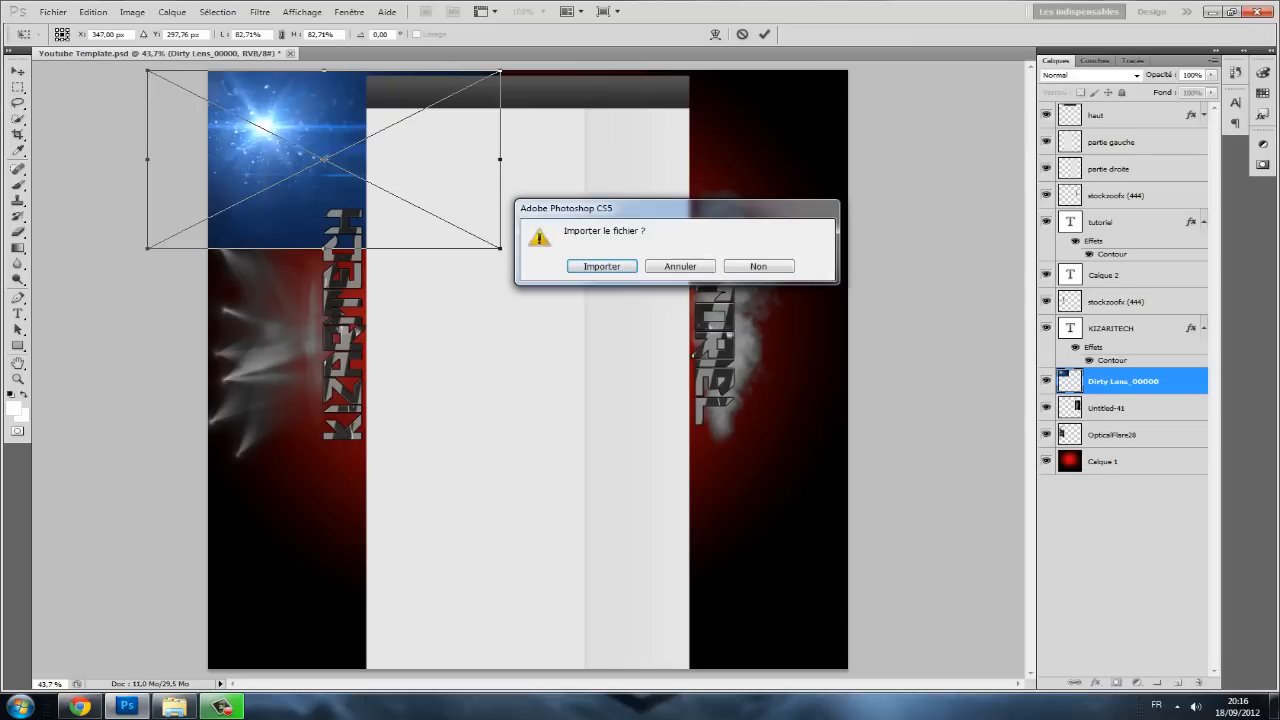
pyautogui.press('Return')
# - Try the Eclaircir and Incrustation blend modes on the Dirty Lens_00000 layer, settling on Superposition
pyautogui.click(1090, 75)
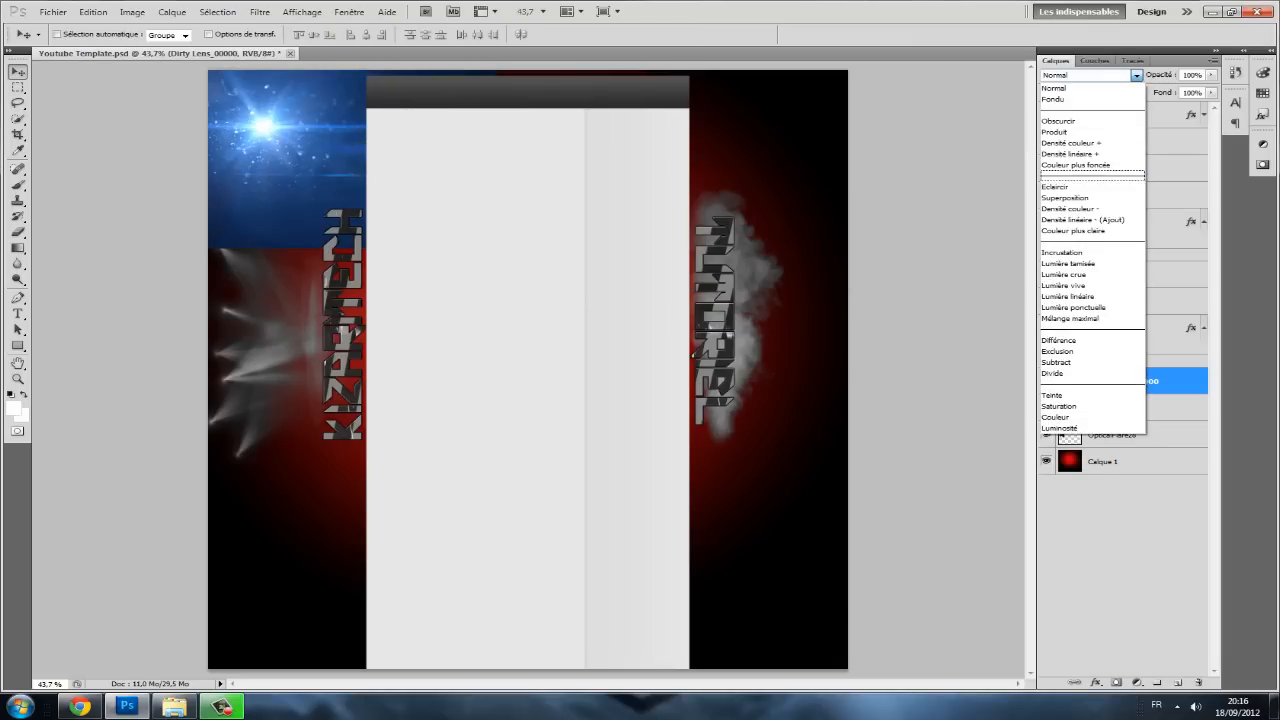
pyautogui.click(1080, 187)
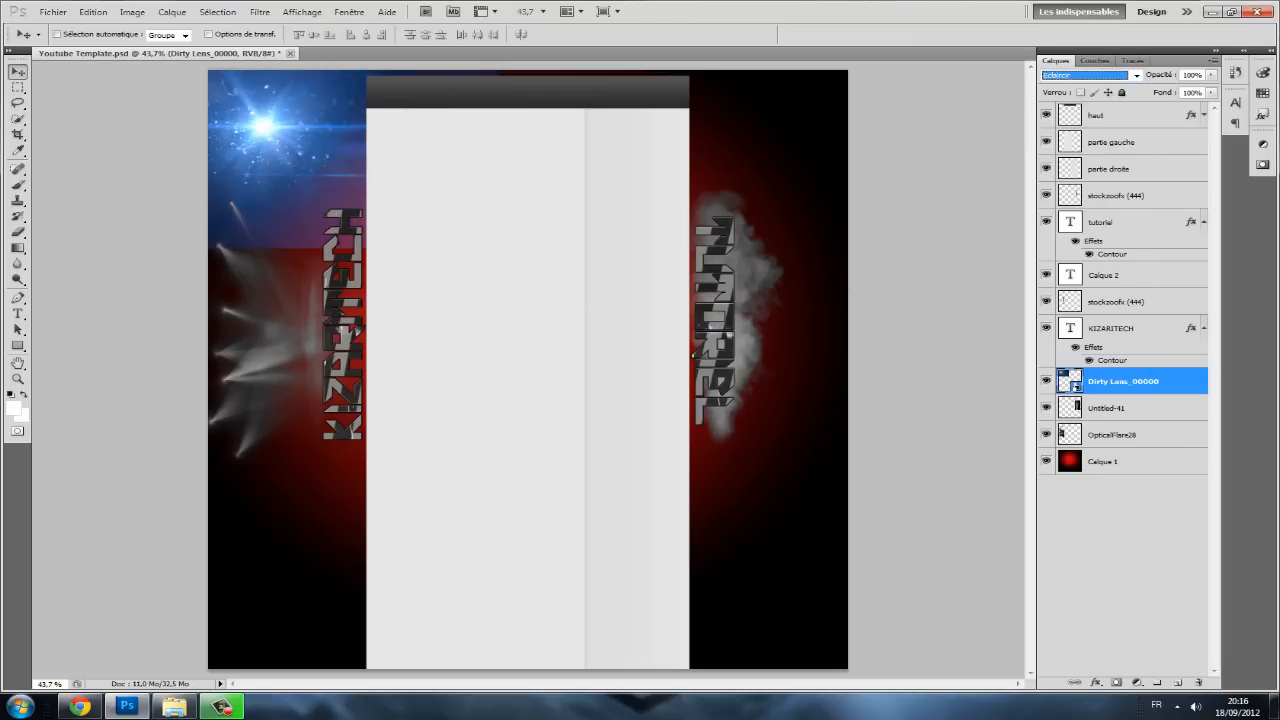
pyautogui.click(1090, 75)
pyautogui.click(1080, 252)
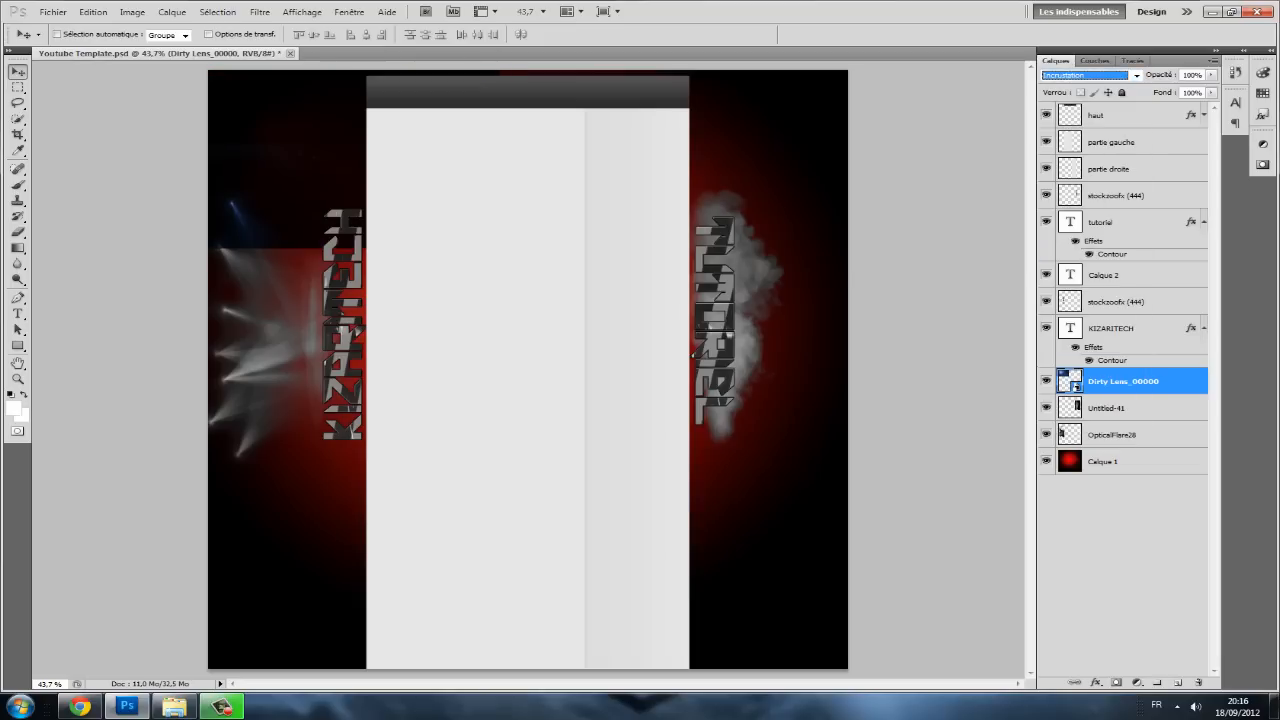
pyautogui.click(1090, 75)
pyautogui.click(1080, 198)
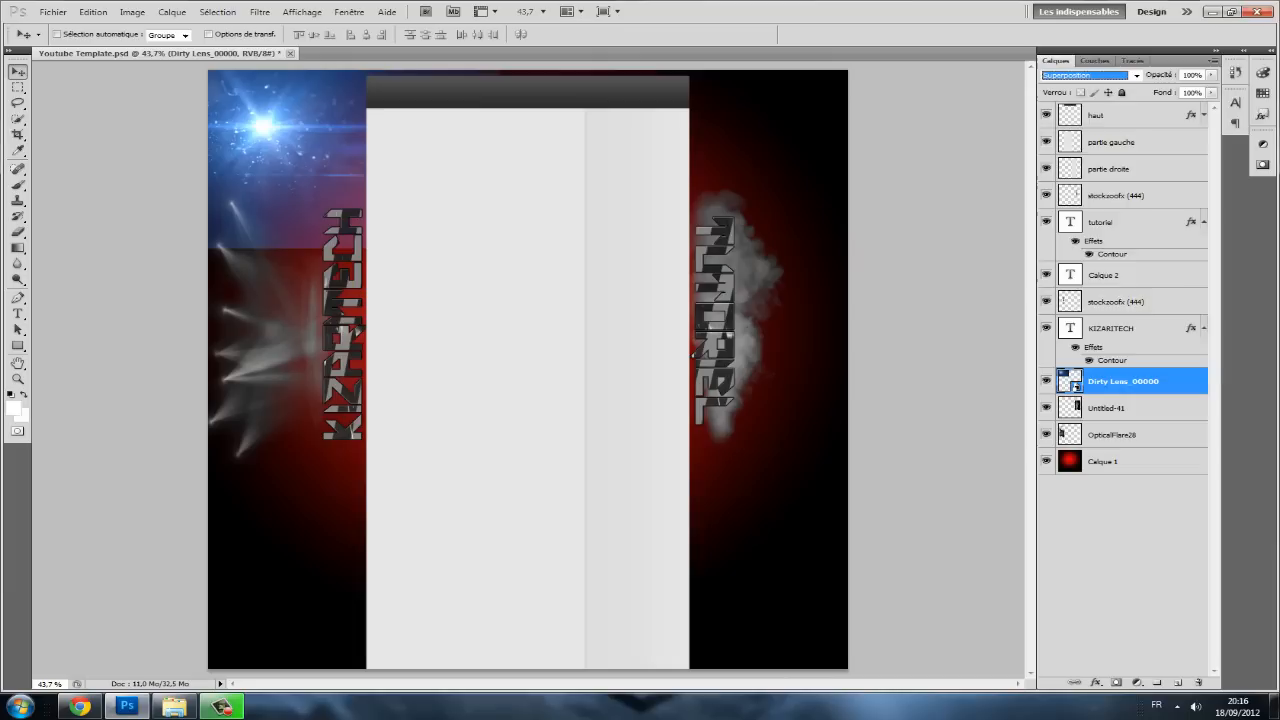
# - Rasterize the Dirty Lens_00000 layer and desaturate it
pyautogui.rightClick(1070, 382)
pyautogui.click(1130, 166)
pyautogui.hotkey('ctrl', 'shift', 'u')
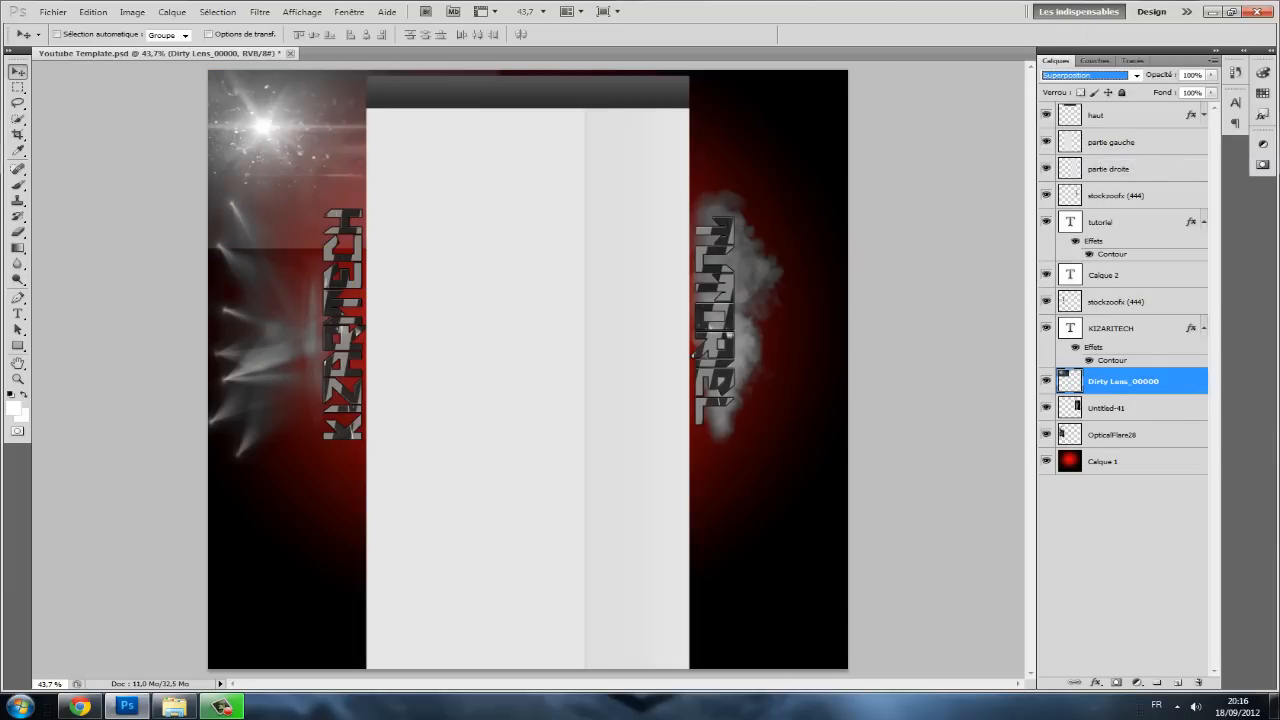
# - Erase the hard lower, side and upper edges of the Dirty Lens_00000 flare with a soft 119 px eraser
pyautogui.click(18, 232)
pyautogui.moveTo(243, 250)
pyautogui.mouseDown()
pyautogui.moveTo(211, 248)
pyautogui.moveTo(214, 232)
pyautogui.moveTo(296, 243)
pyautogui.moveTo(232, 222)
pyautogui.moveTo(336, 236)
pyautogui.moveTo(352, 228)
pyautogui.moveTo(318, 208)
pyautogui.moveTo(344, 178)
pyautogui.moveTo(355, 194)
pyautogui.mouseUp()
pyautogui.click(78, 35)
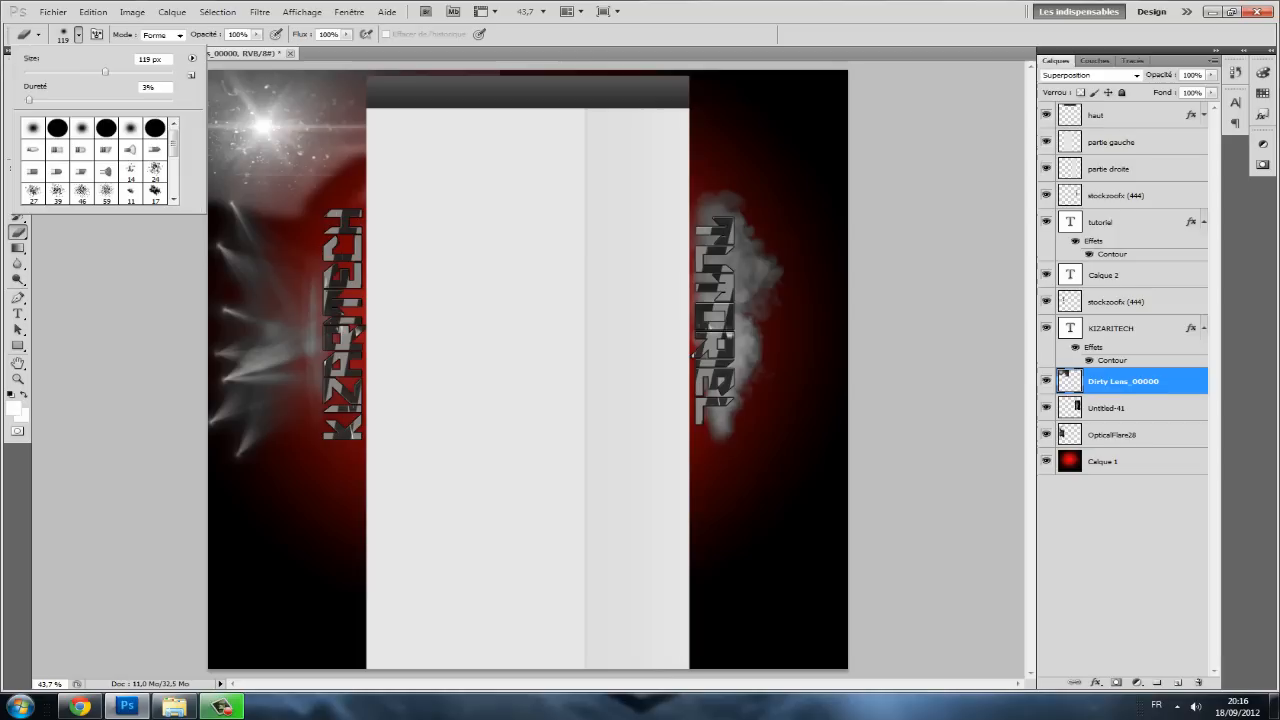
pyautogui.moveTo(29, 100); pyautogui.dragTo(31, 100)
pyautogui.press('Return')
pyautogui.moveTo(333, 173)
pyautogui.mouseDown()
pyautogui.moveTo(358, 155)
pyautogui.moveTo(278, 190)
pyautogui.moveTo(272, 213)
pyautogui.moveTo(298, 211)
pyautogui.moveTo(218, 198)
pyautogui.mouseUp()
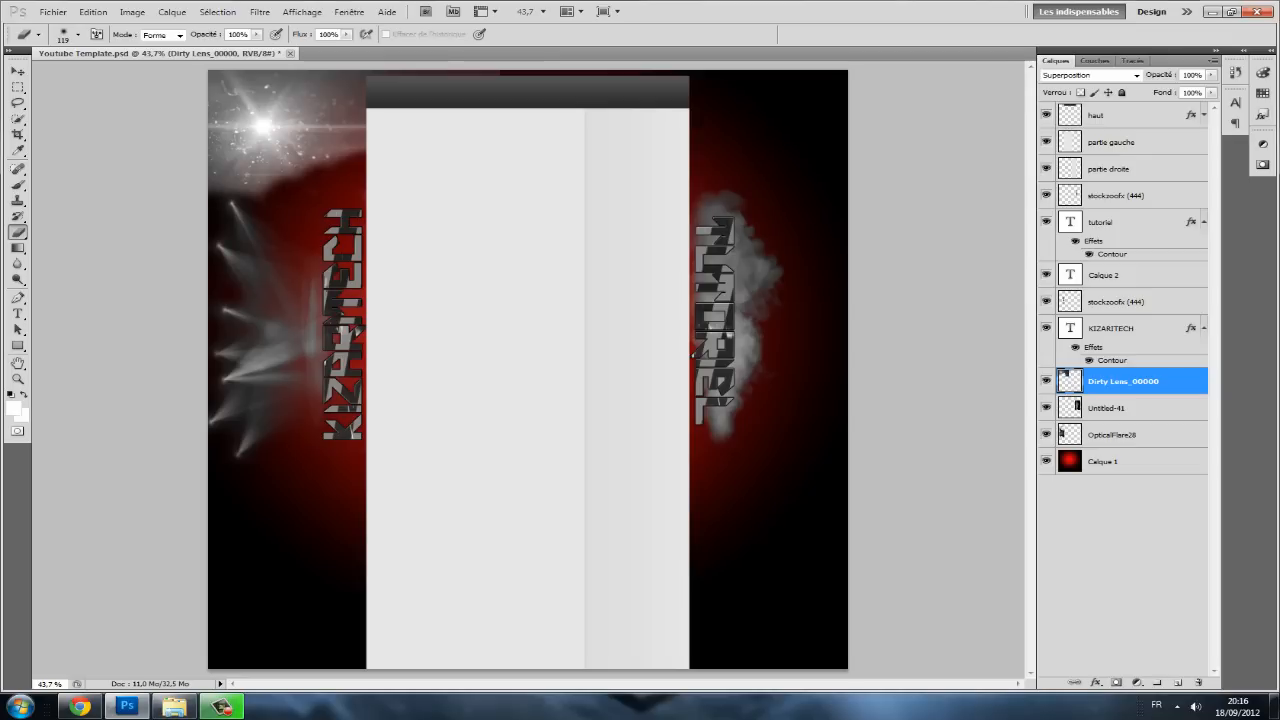
pyautogui.click(258, 197)
pyautogui.moveTo(380, 142)
pyautogui.mouseDown()
pyautogui.moveTo(370, 84)
pyautogui.moveTo(344, 76)
pyautogui.moveTo(234, 71)
pyautogui.moveTo(208, 78)
pyautogui.moveTo(204, 106)
pyautogui.mouseUp()
pyautogui.click(339, 72)
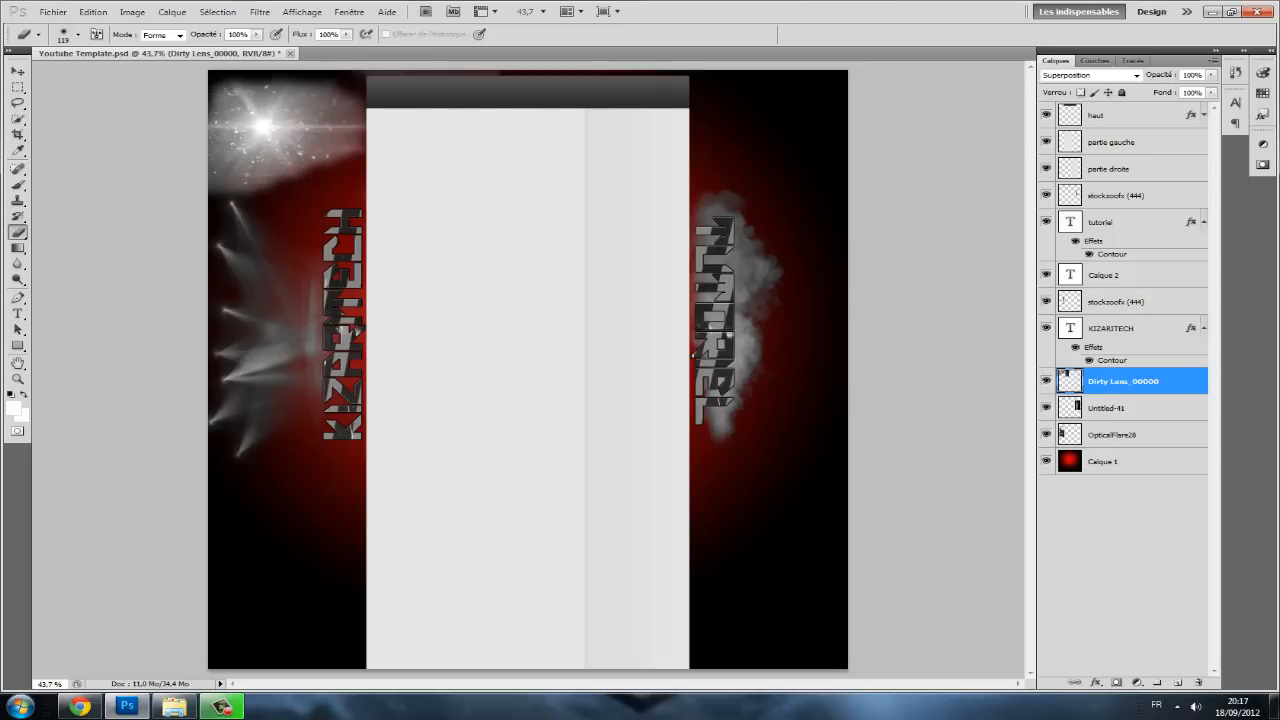
pyautogui.click(362, 72)
# - Delete the Dirty Lens_00000 layer
pyautogui.press('Delete')
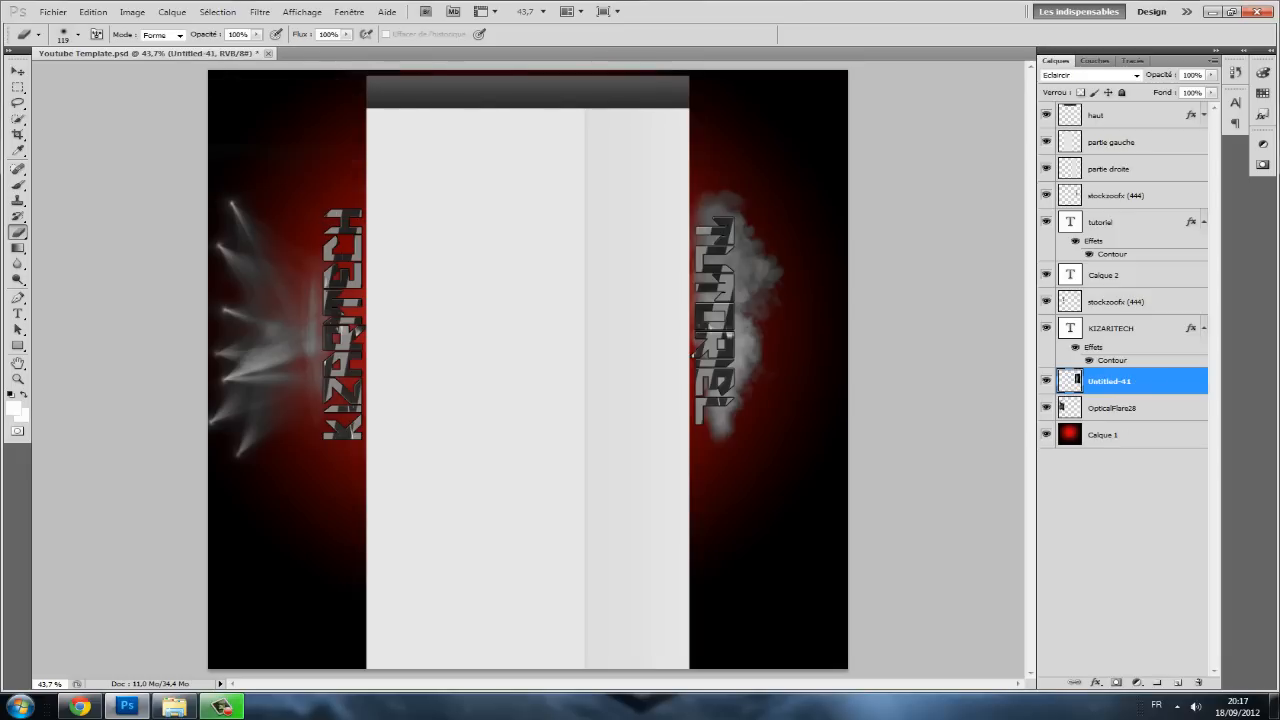
pyautogui.click(53, 12)
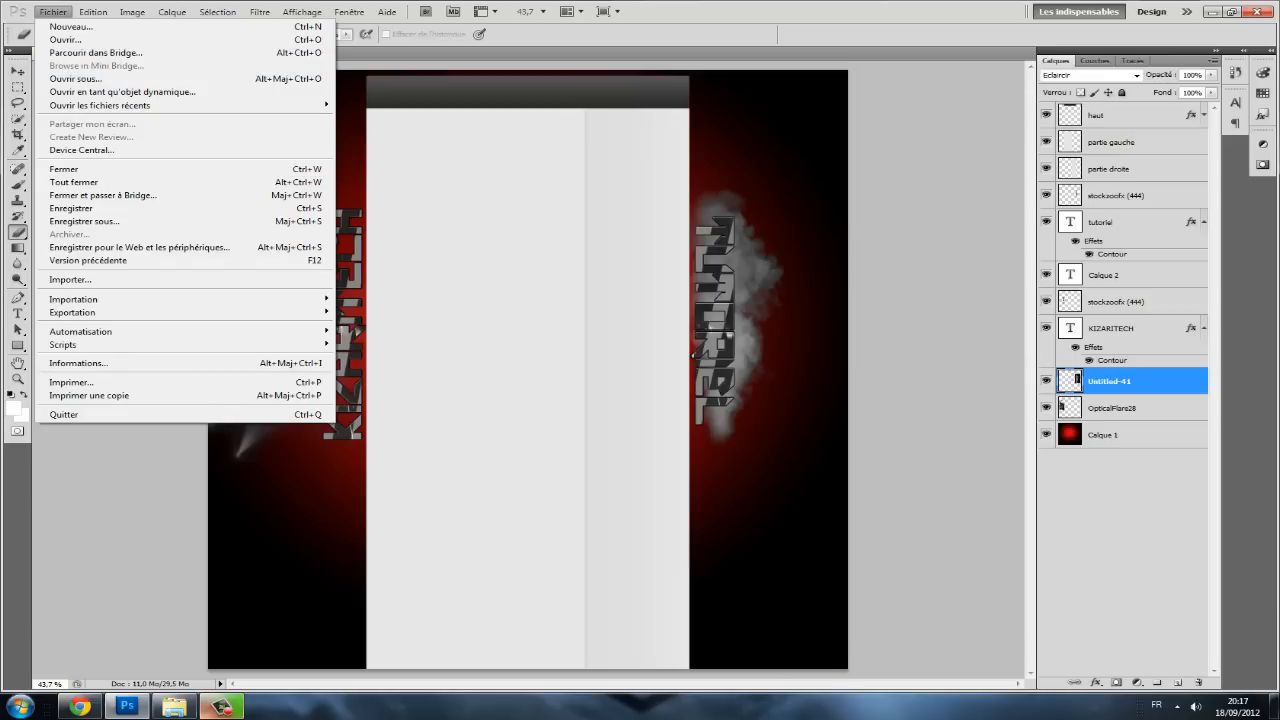
# - Place Flare (5).png from the Flares folder over the template's upper-left corner, scaled to about 75.99%
pyautogui.click(174, 706)
pyautogui.scroll(-3, 977, 460)
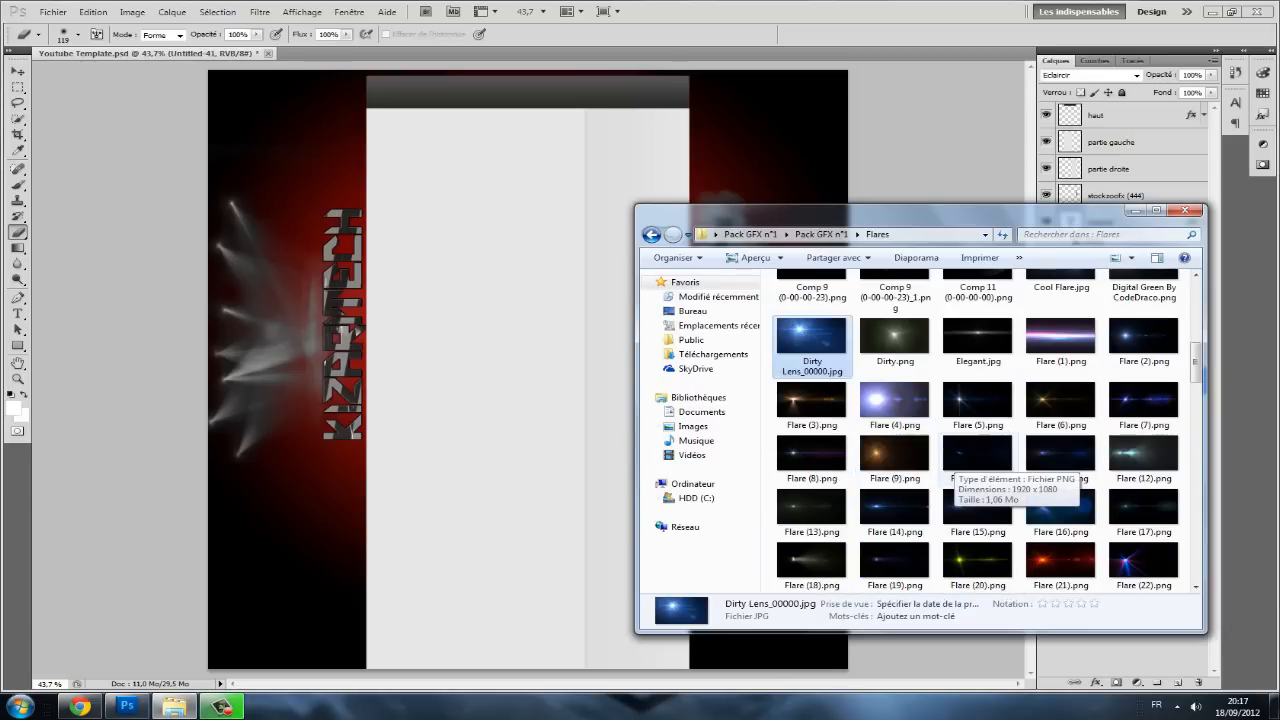
pyautogui.moveTo(962, 400); pyautogui.dragTo(442, 179)
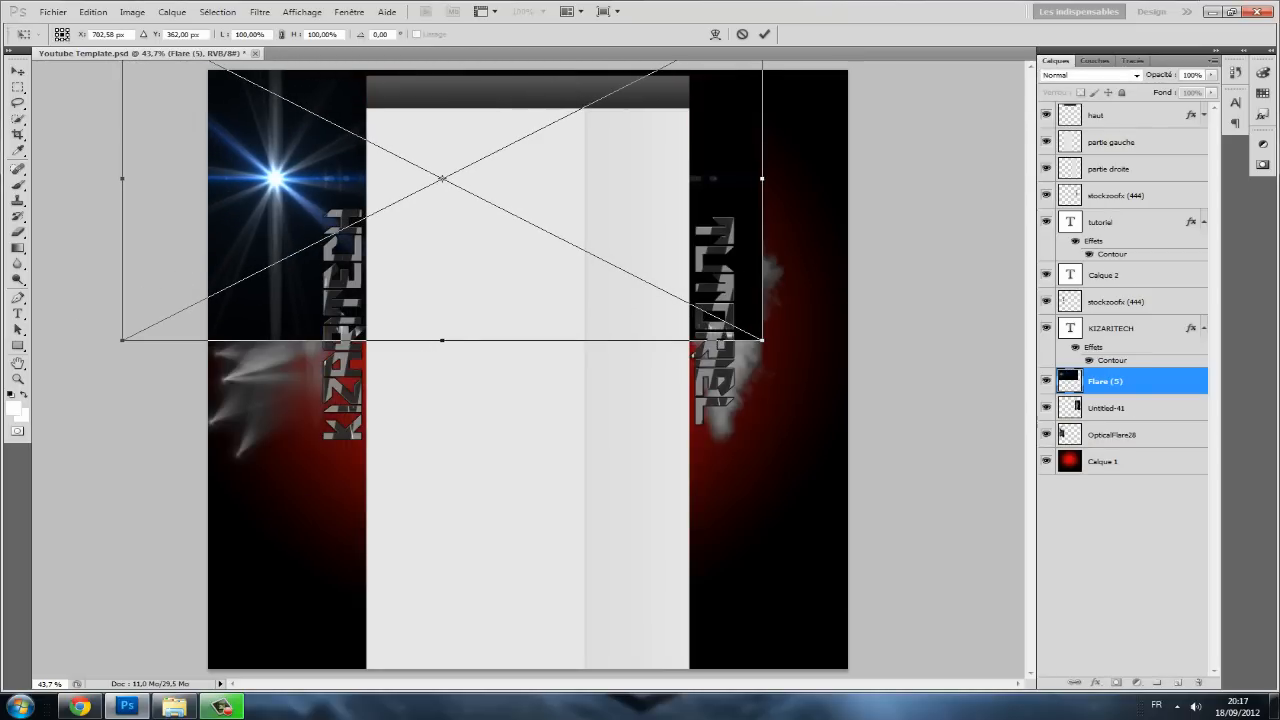
pyautogui.moveTo(762, 340); pyautogui.dragTo(684, 300)
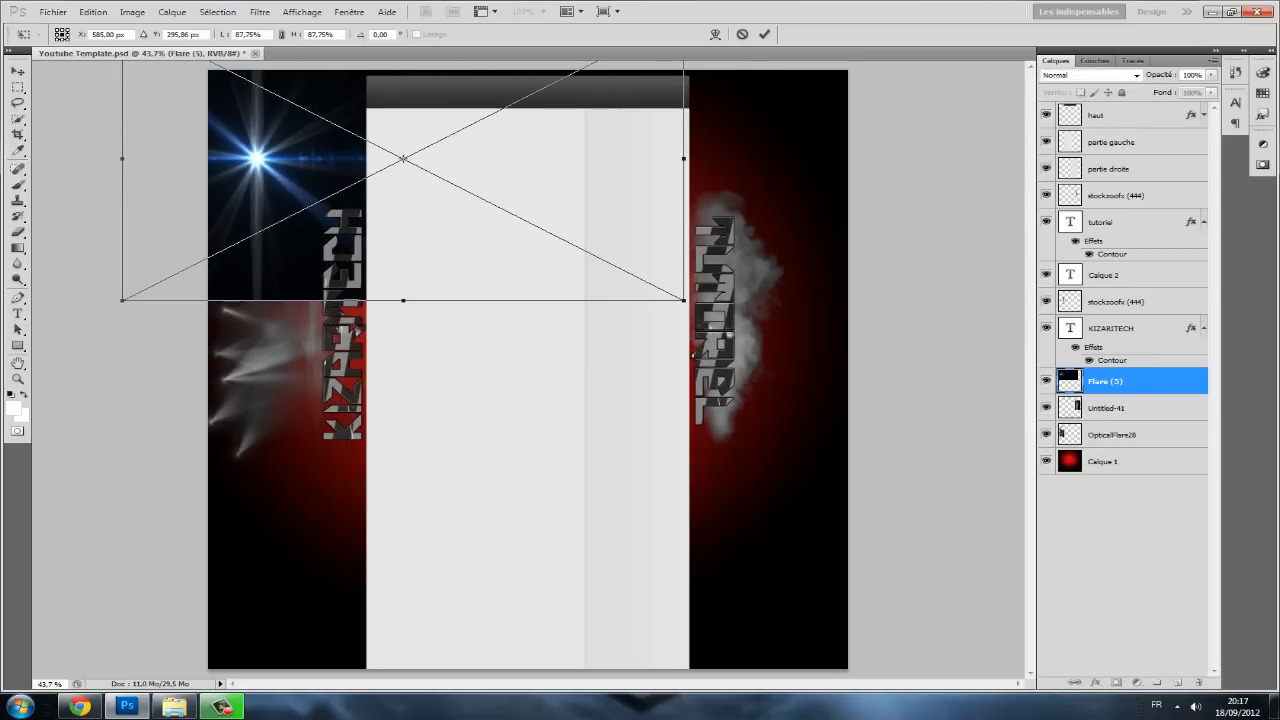
pyautogui.moveTo(315, 158); pyautogui.dragTo(325, 153)
pyautogui.moveTo(691, 295); pyautogui.dragTo(620, 258)
pyautogui.moveTo(330, 150); pyautogui.dragTo(347, 150)
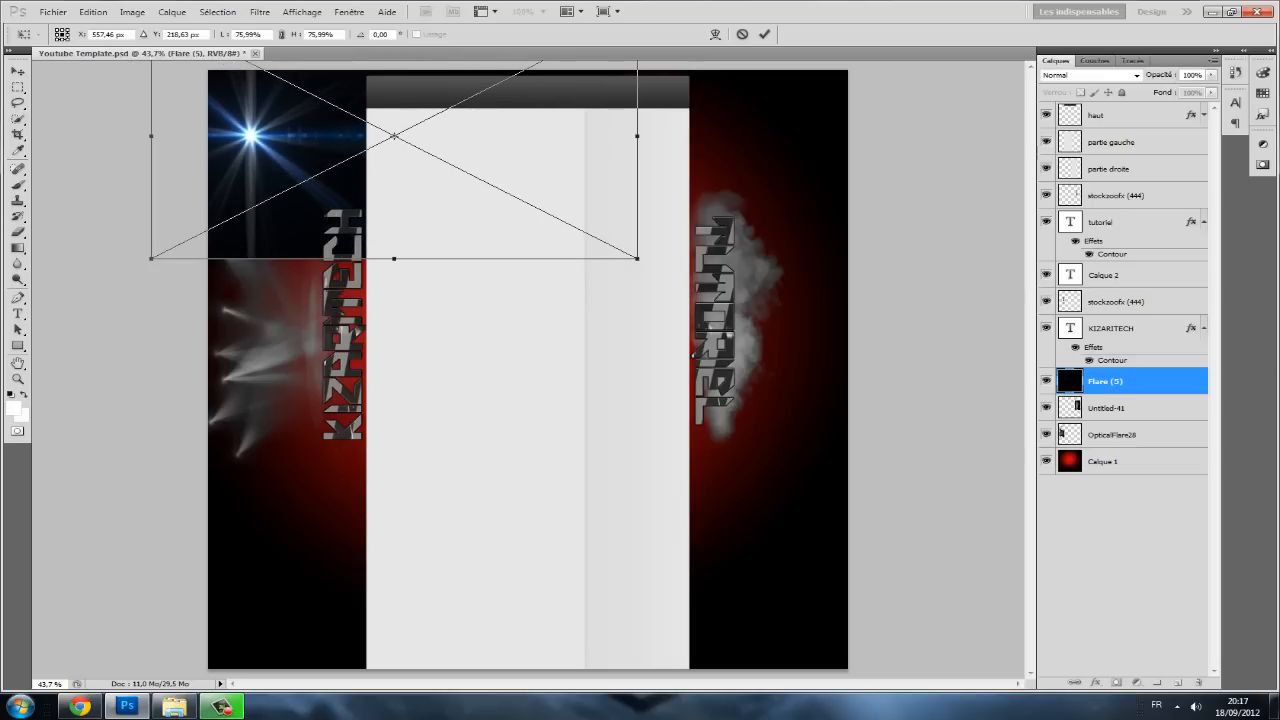
pyautogui.click(17, 71)
pyautogui.press('Return')
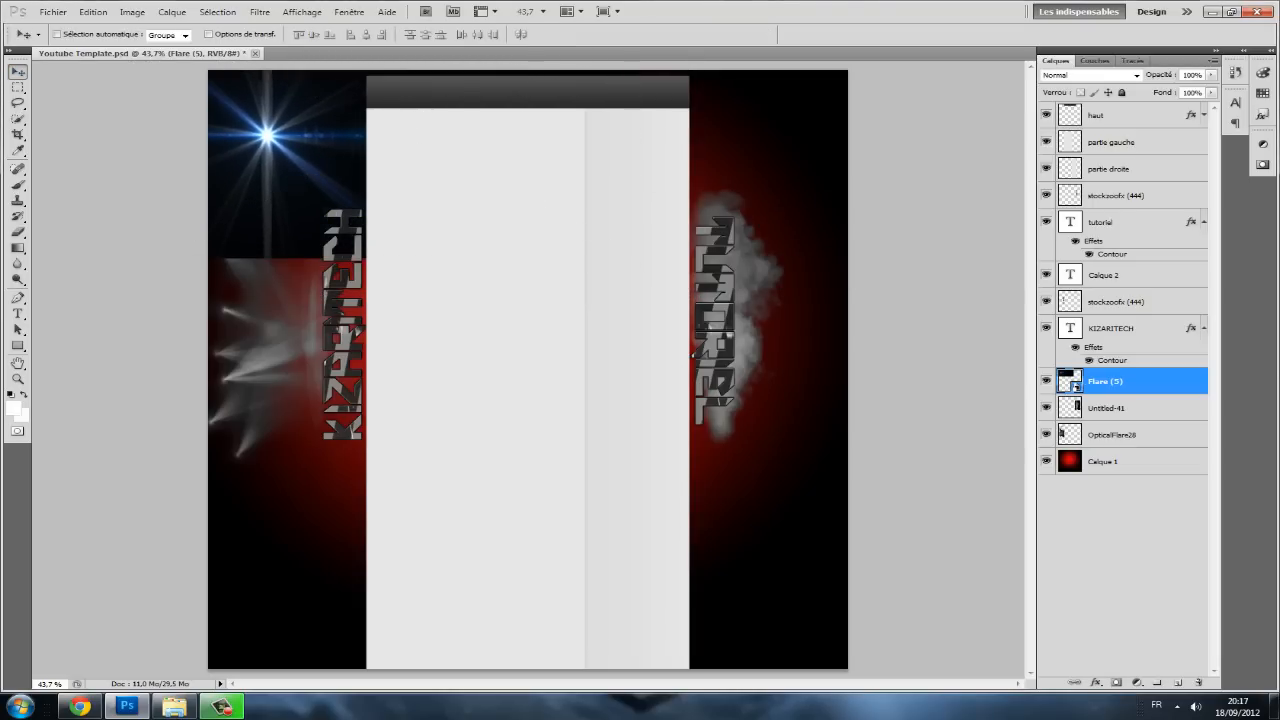
# - Set the Flare (5) layer's blend mode to Eclaircir and shift the flare slightly toward the white central column
pyautogui.click(1089, 75)
pyautogui.click(1085, 186)
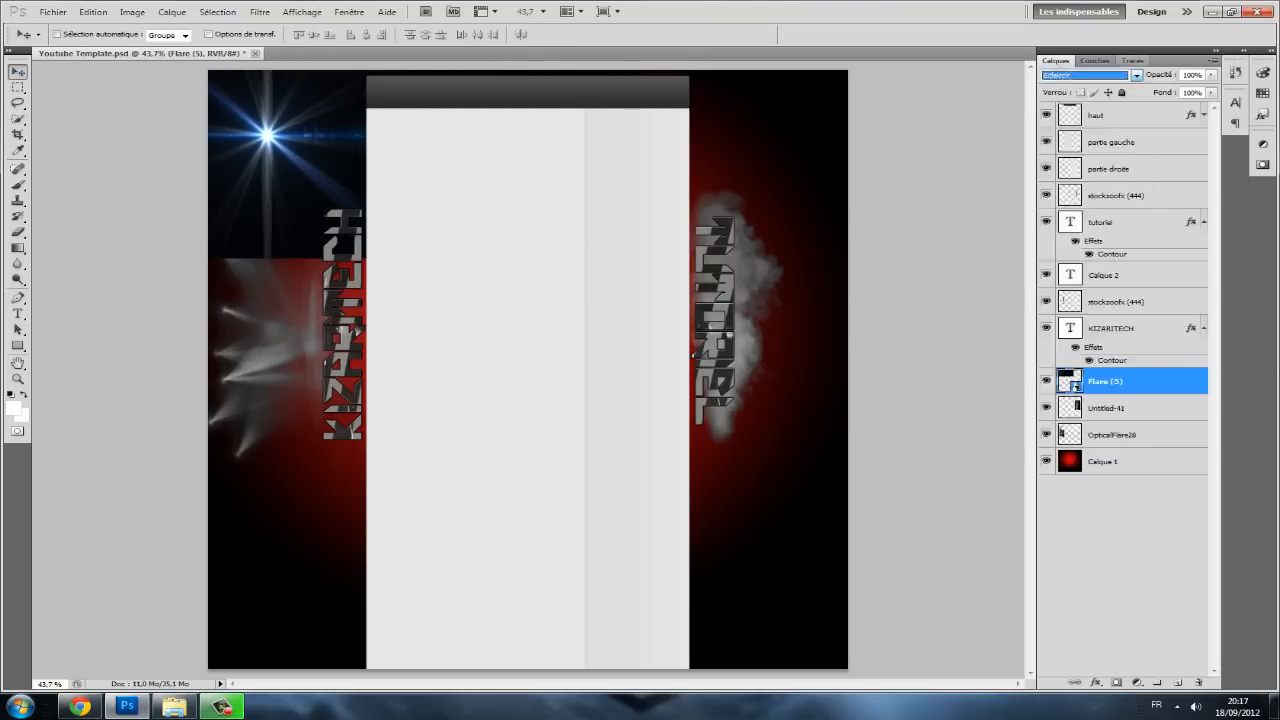
pyautogui.moveTo(267, 135); pyautogui.dragTo(276, 133)
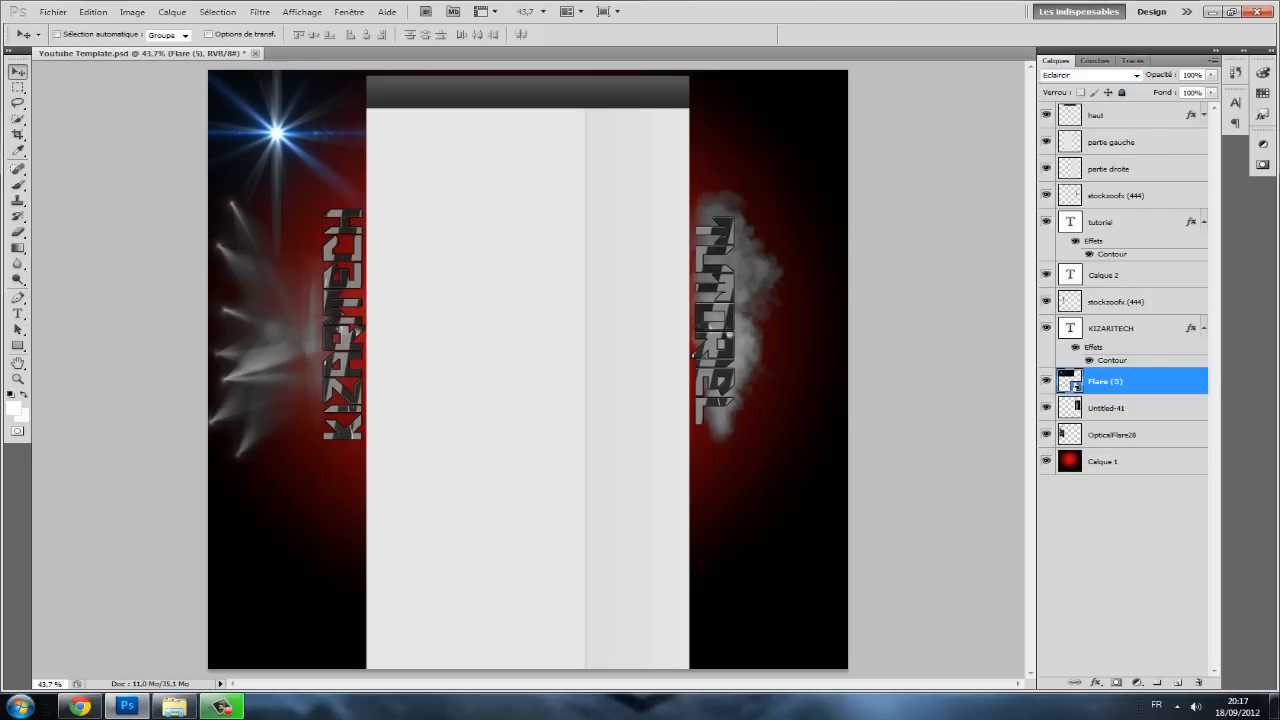
# - Rasterize the Flare (5) layer
pyautogui.rightClick(1075, 385)
pyautogui.click(1100, 164)
pyautogui.rightClick(1140, 387)
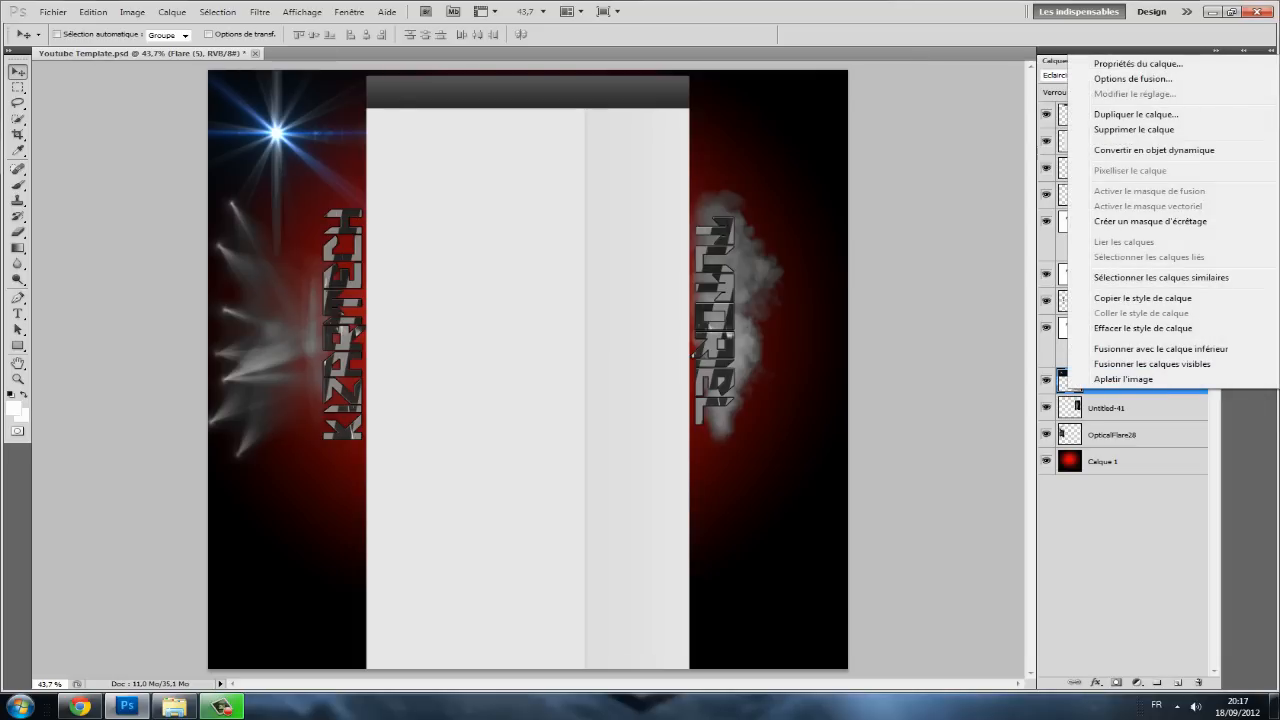
pyautogui.click(133, 12)
pyautogui.moveTo(150, 46)
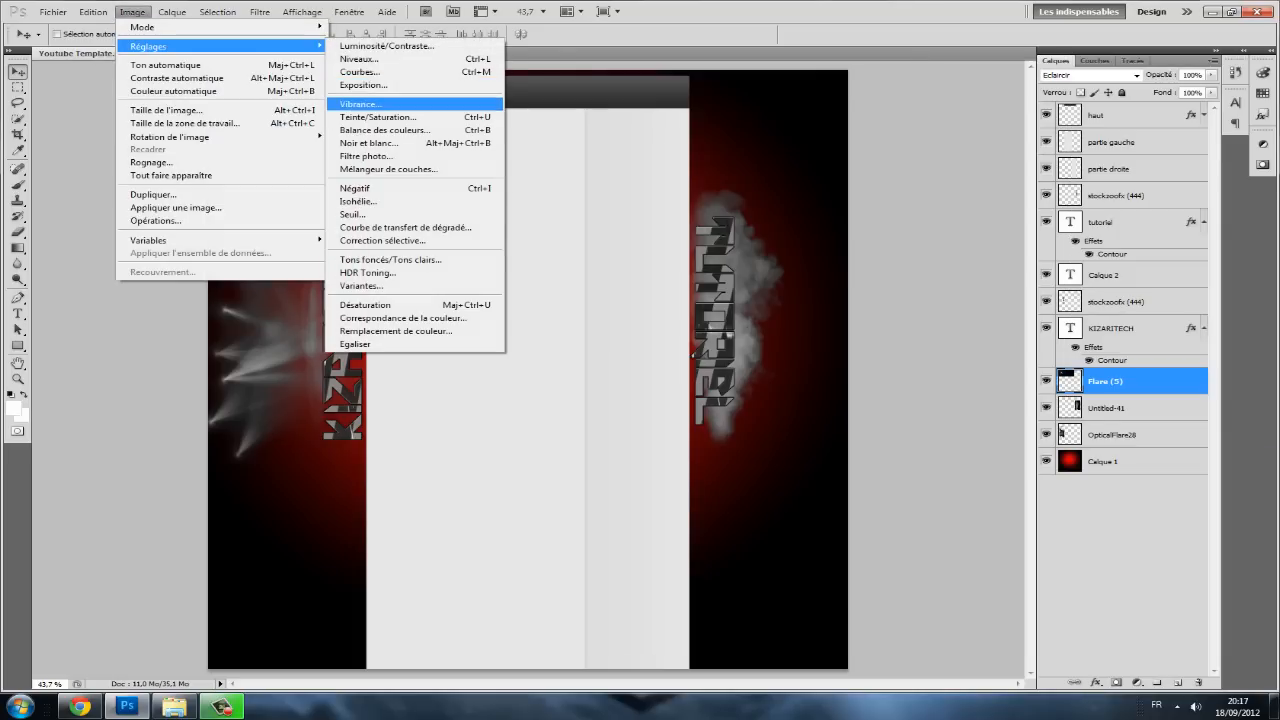
pyautogui.click(383, 130)
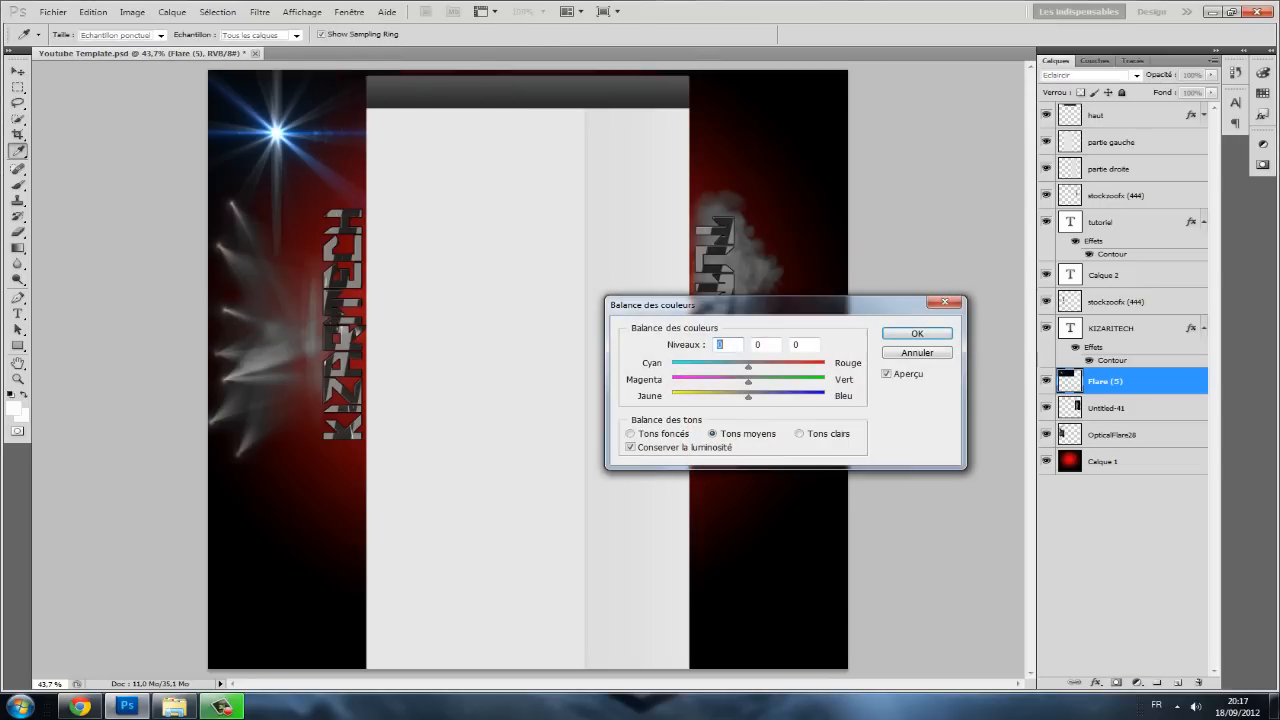
pyautogui.write('+85')
pyautogui.moveTo(813, 366); pyautogui.dragTo(824, 366)
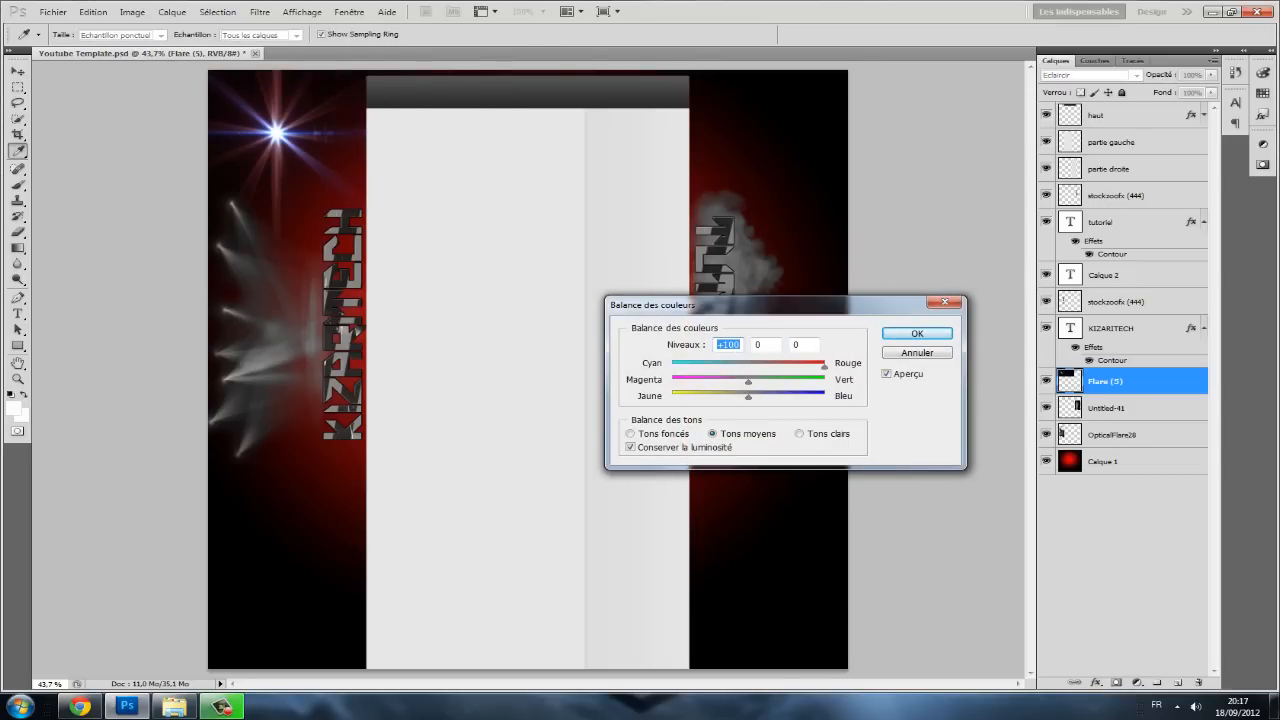
pyautogui.moveTo(748, 381); pyautogui.dragTo(672, 381)
pyautogui.moveTo(748, 397); pyautogui.dragTo(792, 397)
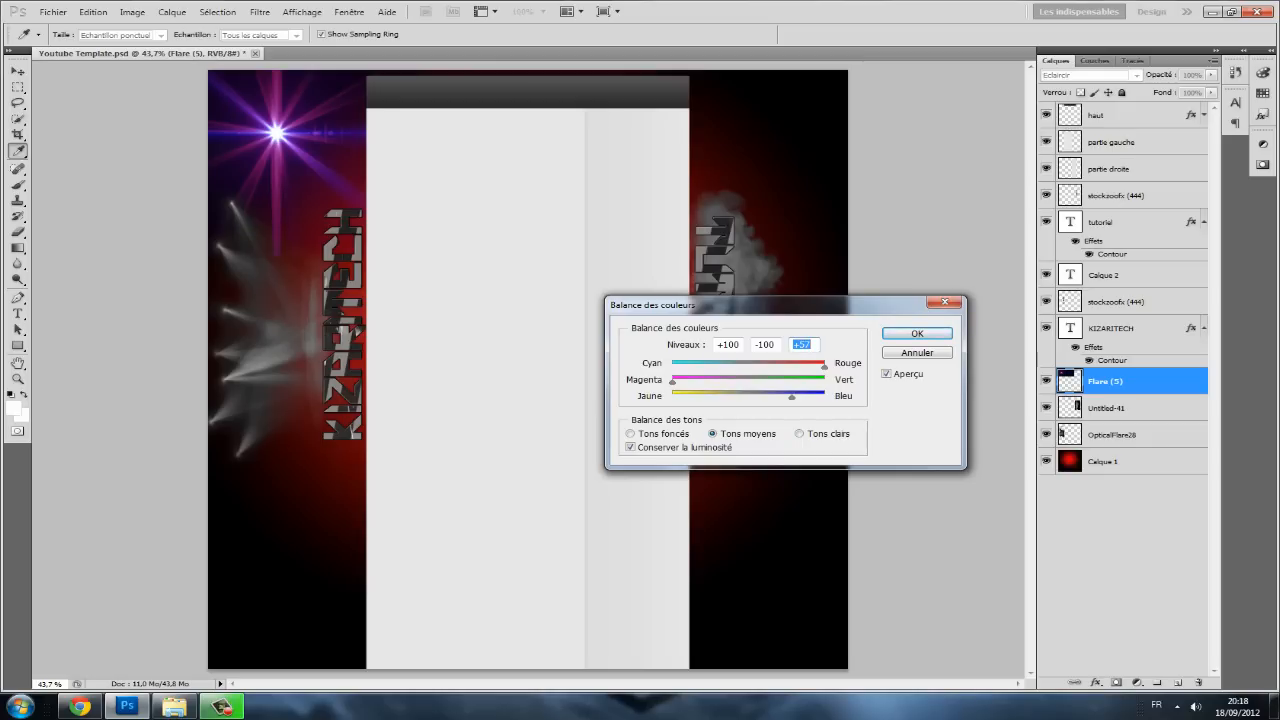
pyautogui.click(944, 302)
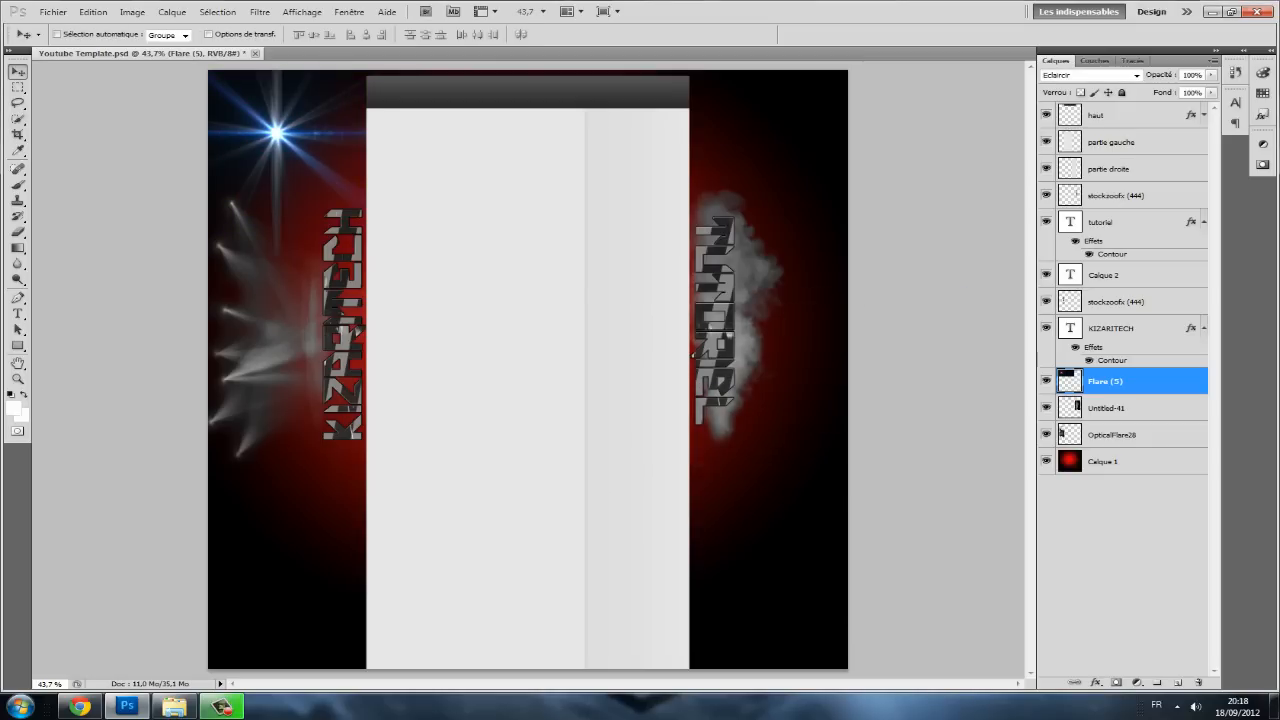
# - Desaturate the Flare (5) layer and shift the flare slightly up and toward the white central column
pyautogui.hotkey('ctrl', 'shift', 'u')
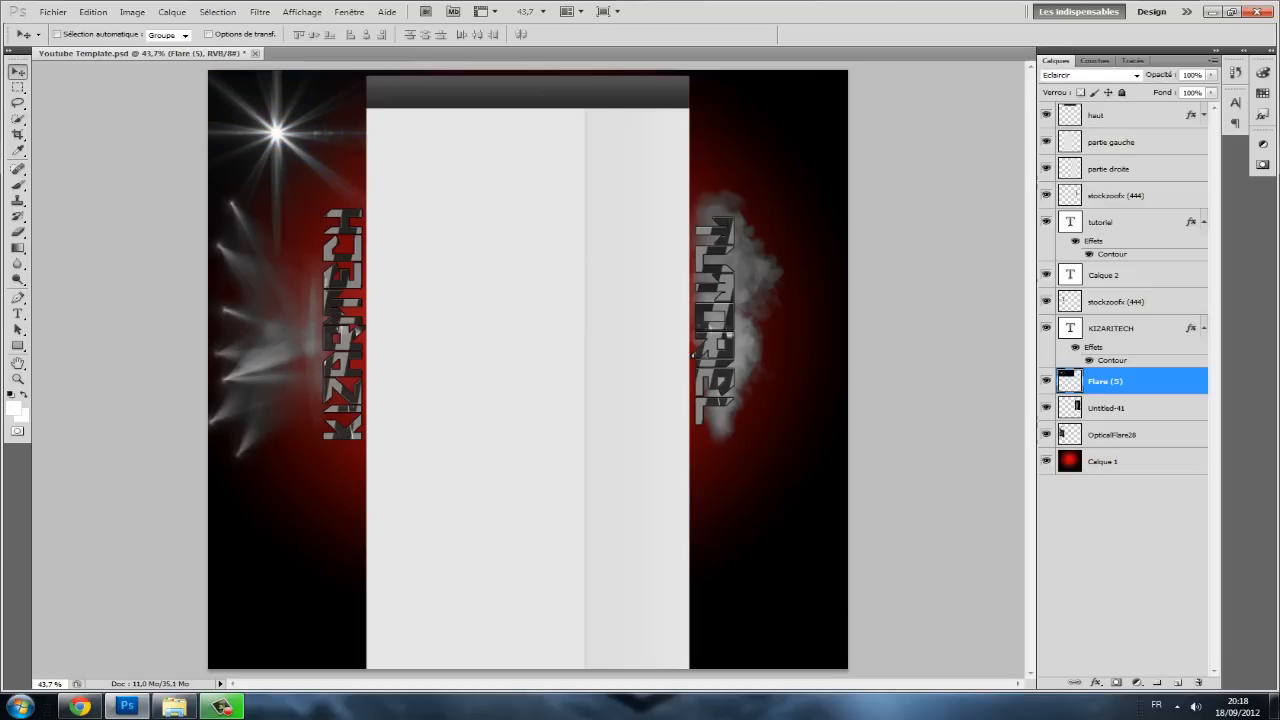
pyautogui.moveTo(276, 132); pyautogui.dragTo(282, 123)
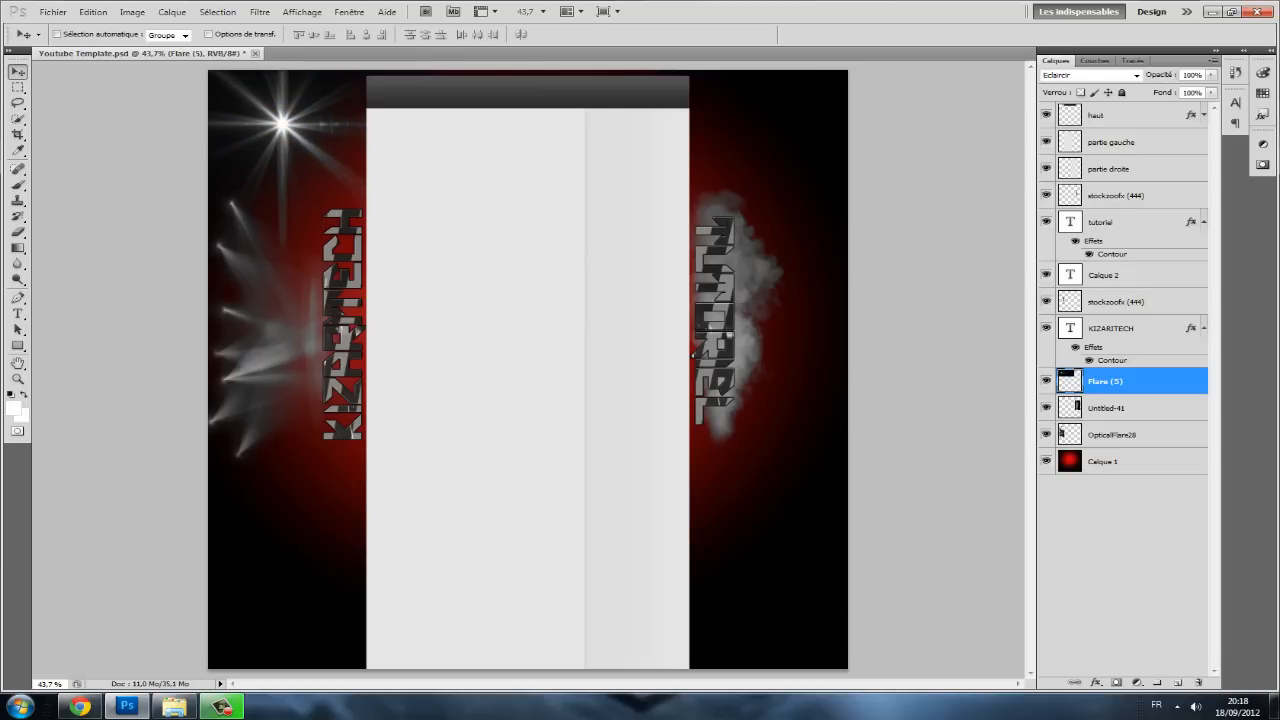
# - Erase the edges of the desaturated flare beside the white column and below its rays with the Eraser tool
pyautogui.click(18, 232)
pyautogui.click(359, 190)
pyautogui.click(359, 122)
pyautogui.moveTo(362, 186); pyautogui.dragTo(282, 232)
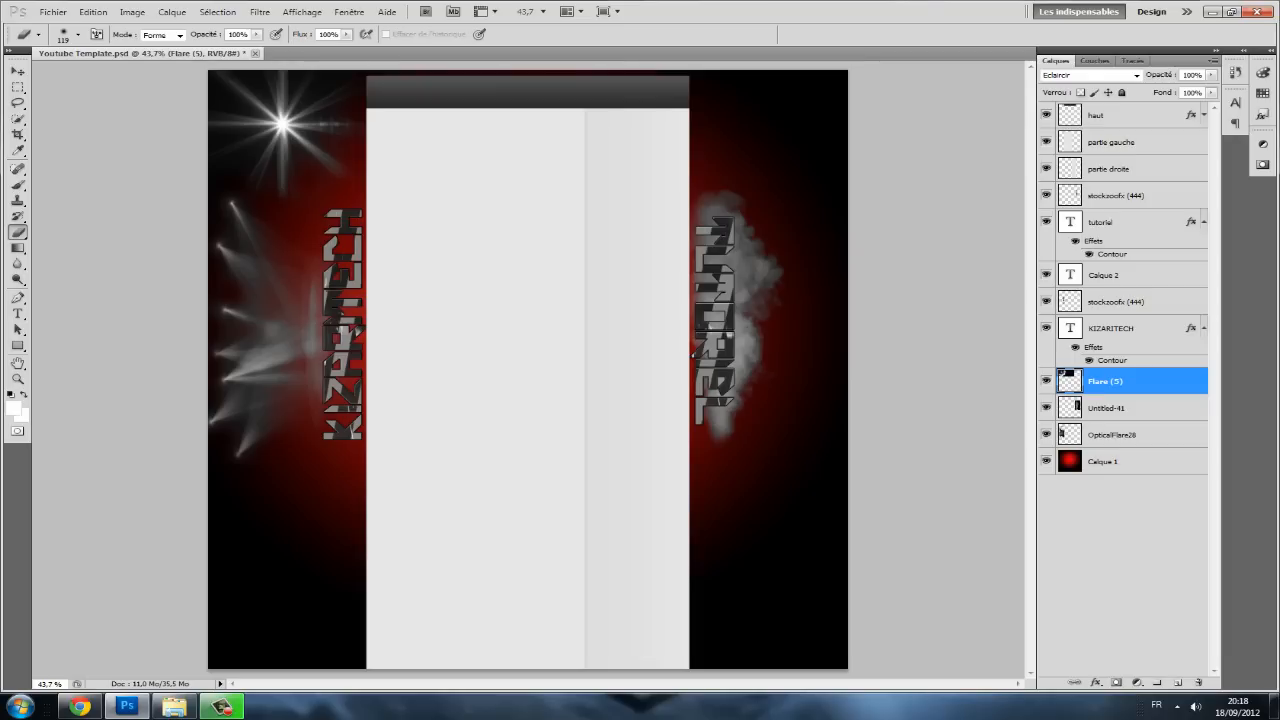
# - Switch to the file explorer and open the Splash folder inside Pack GFX n°1
pyautogui.click(52, 11)
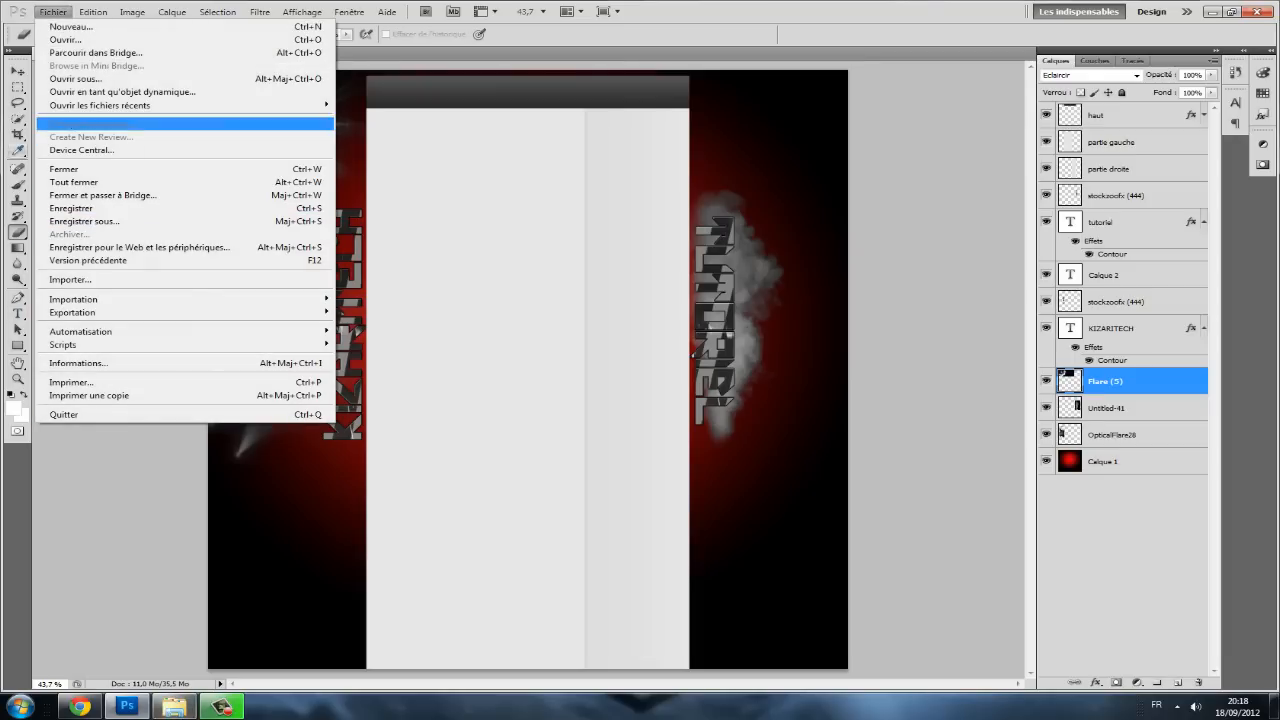
pyautogui.click(17, 71)
pyautogui.click(174, 706)
pyautogui.scroll(5, 975, 430)
pyautogui.click(651, 234)
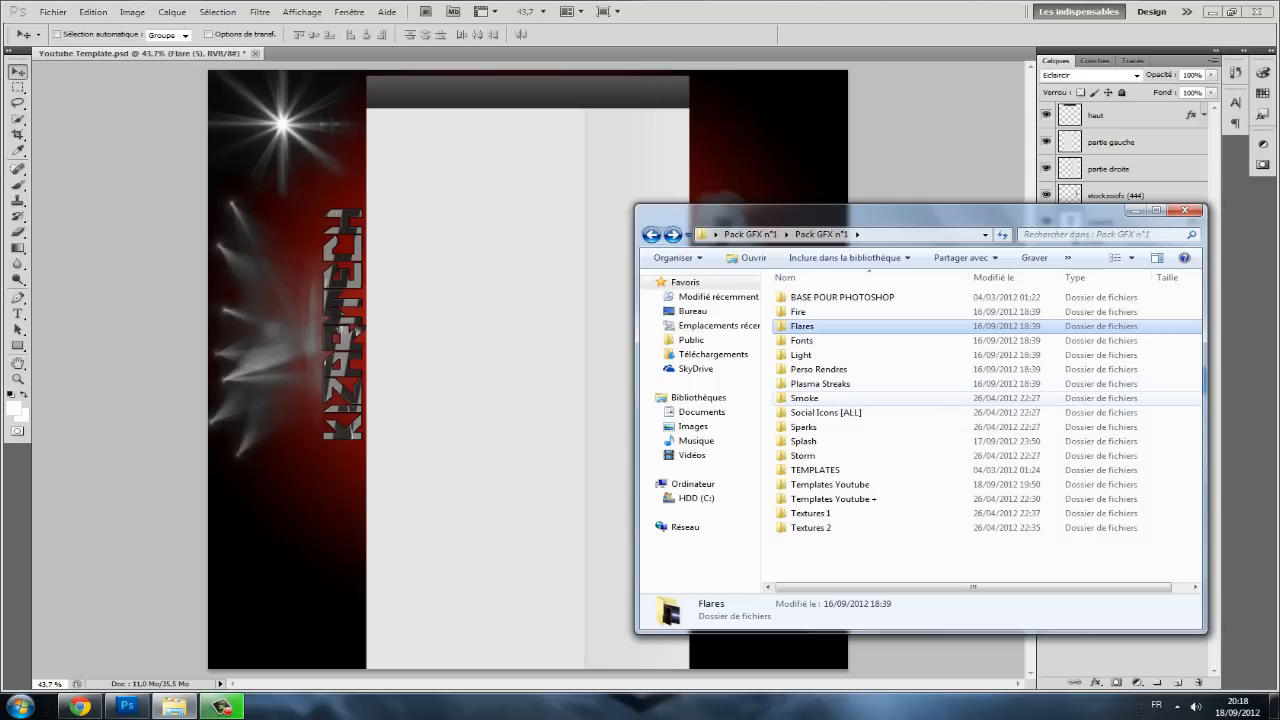
pyautogui.click(846, 398)
pyautogui.click(846, 412)
pyautogui.press('Up')
pyautogui.press('Up')
pyautogui.press('Up')
pyautogui.press('Up')
pyautogui.press('Down')
pyautogui.press('Down')
pyautogui.press('Down')
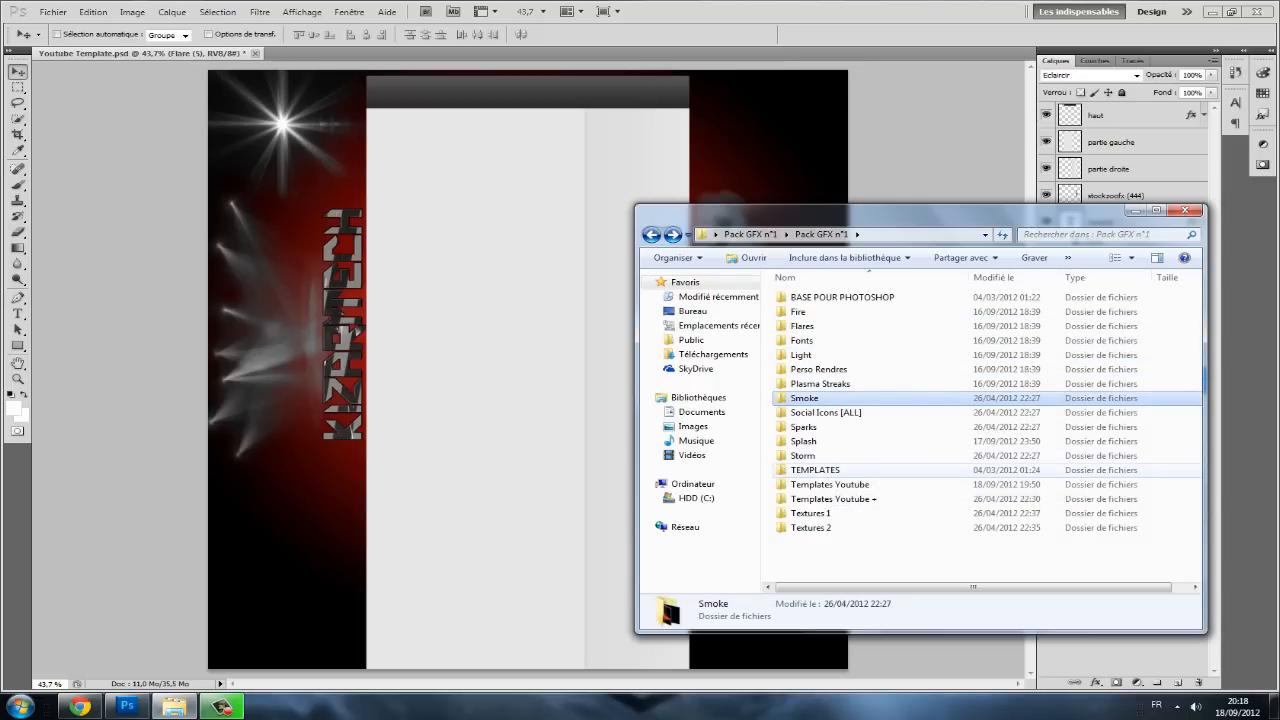
pyautogui.press('Down')
pyautogui.press('Down')
pyautogui.press('Down')
pyautogui.press('Return')
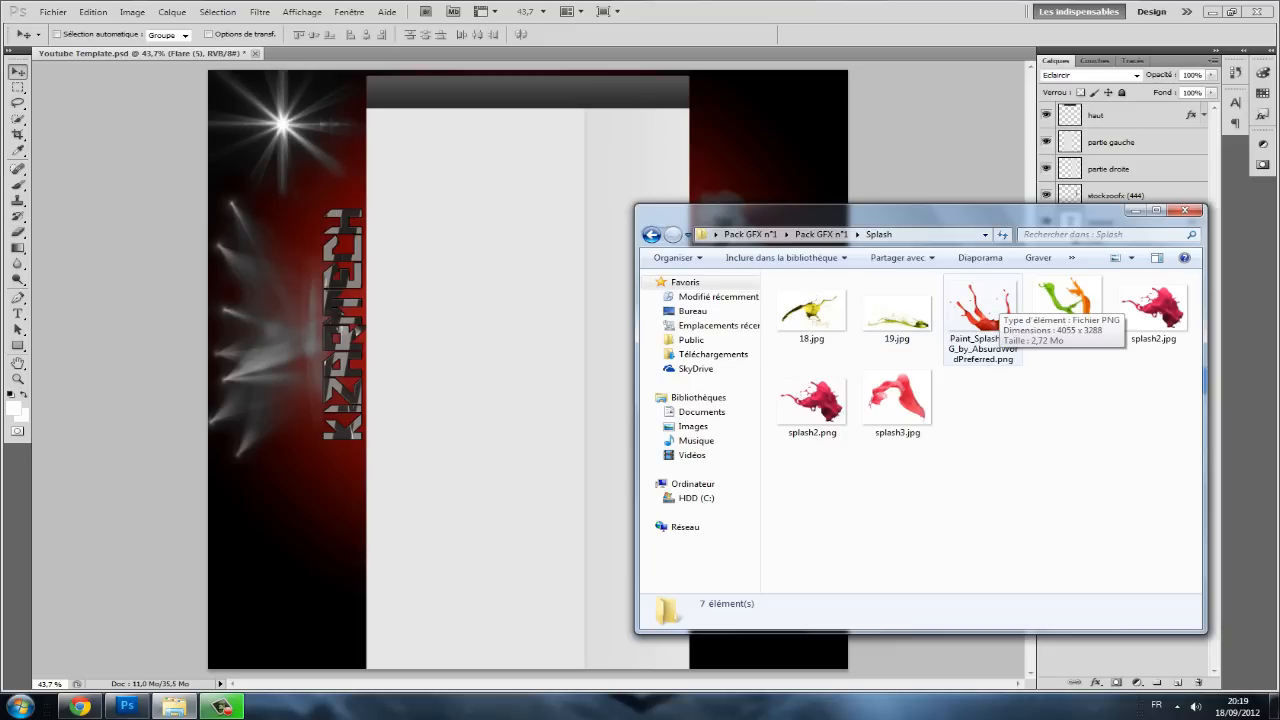
# - Place Paint_Splash_PNG_by_AbsurdWordPreferred.png below the KIZARITECH text, partly behind the white column, scaled to 66.86% wide and 76.79% high
pyautogui.click(985, 305)
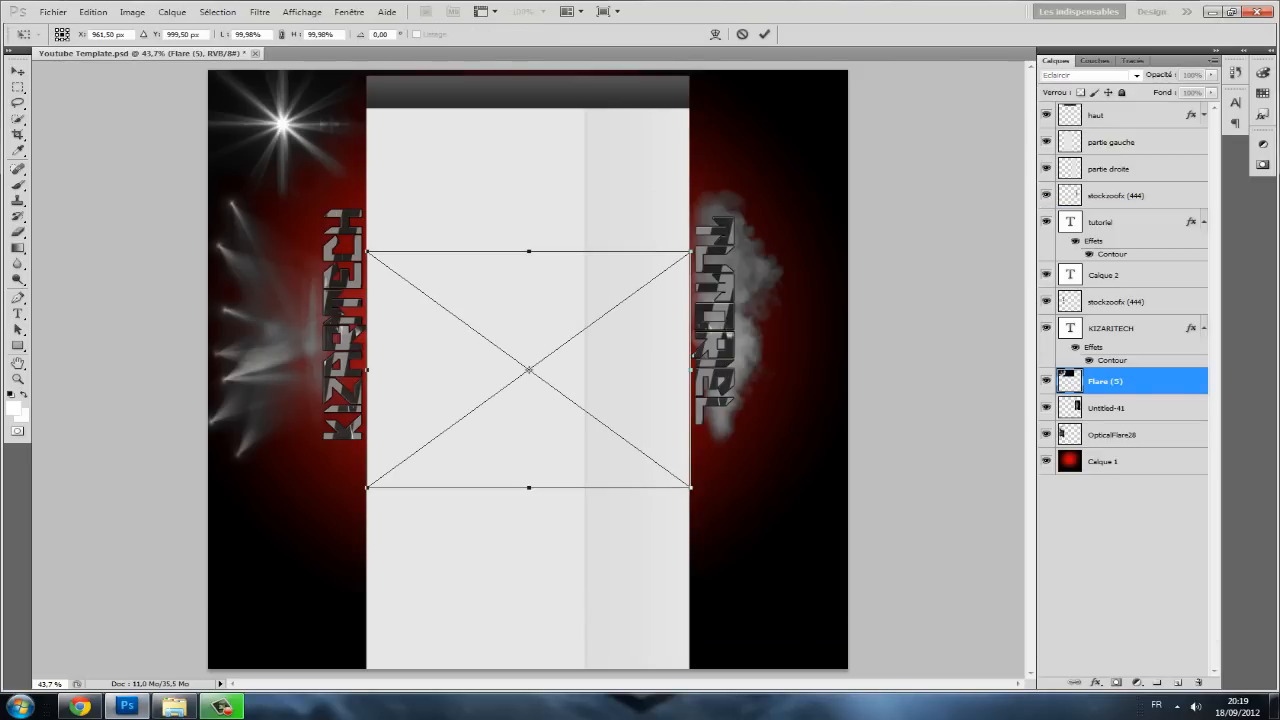
pyautogui.moveTo(529, 372); pyautogui.dragTo(409, 475)
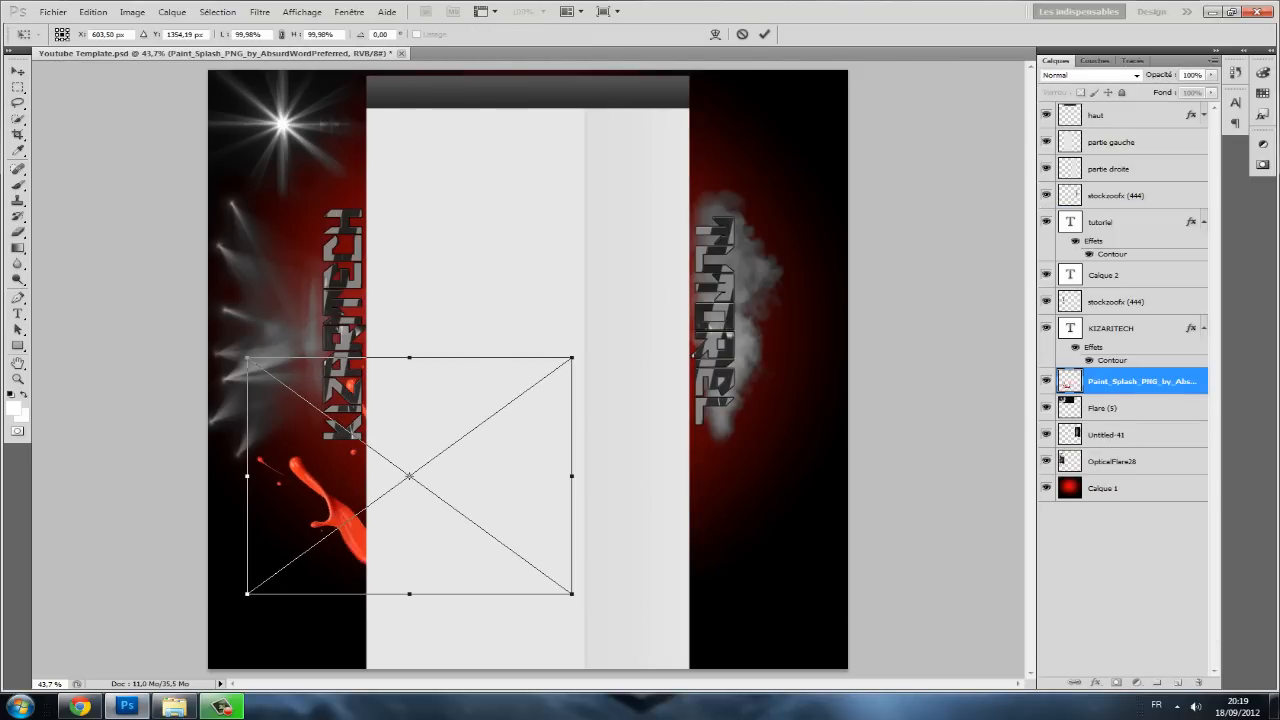
pyautogui.moveTo(247, 357); pyautogui.dragTo(342, 428)
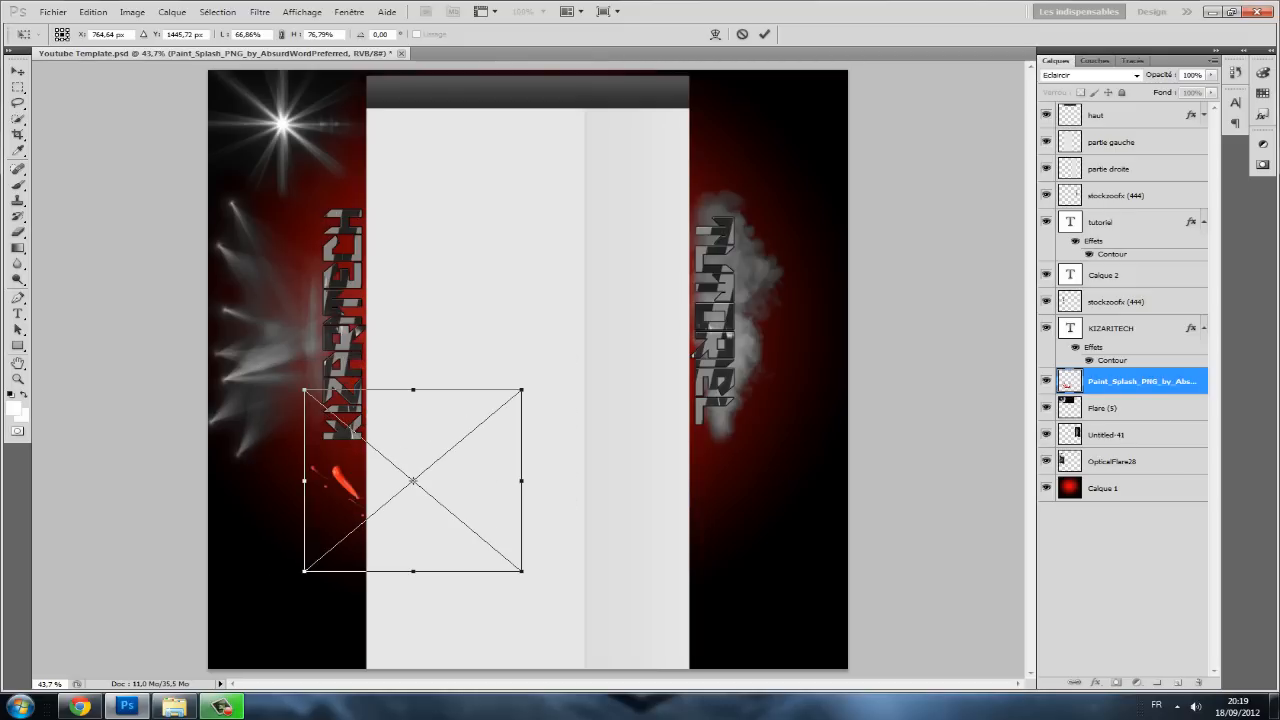
pyautogui.moveTo(360, 470); pyautogui.dragTo(315, 486)
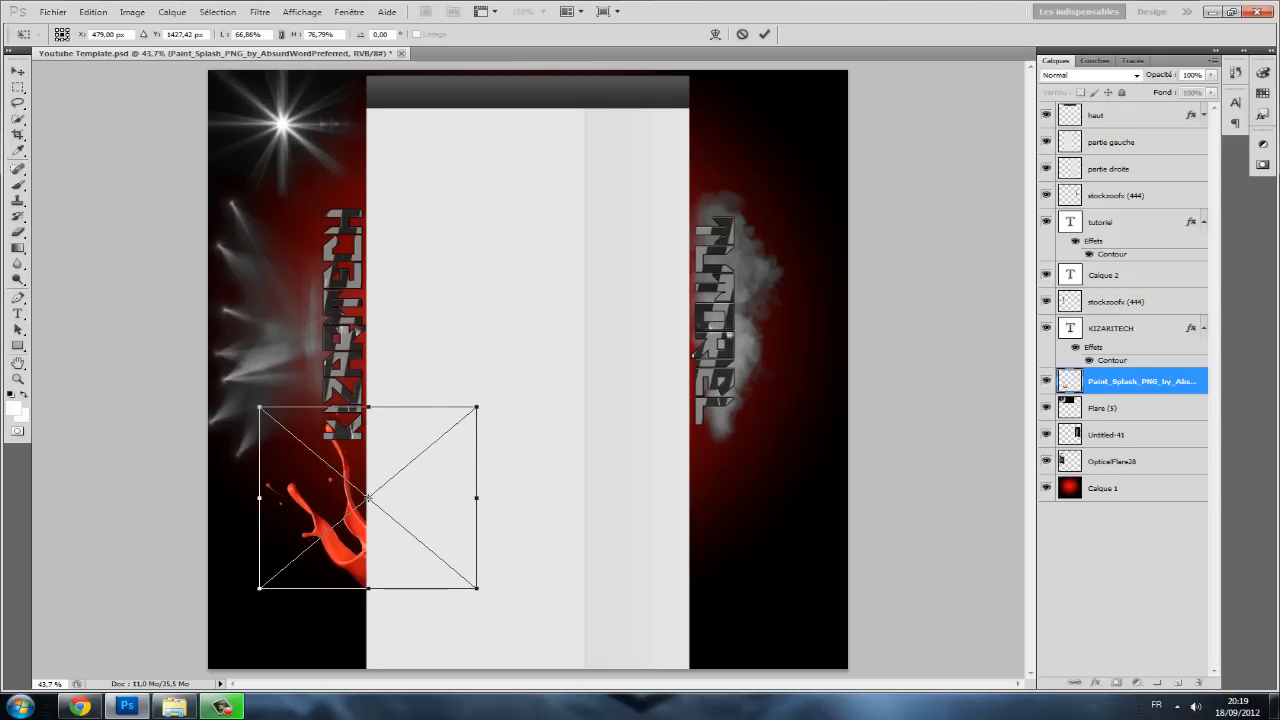
pyautogui.click(17, 102)
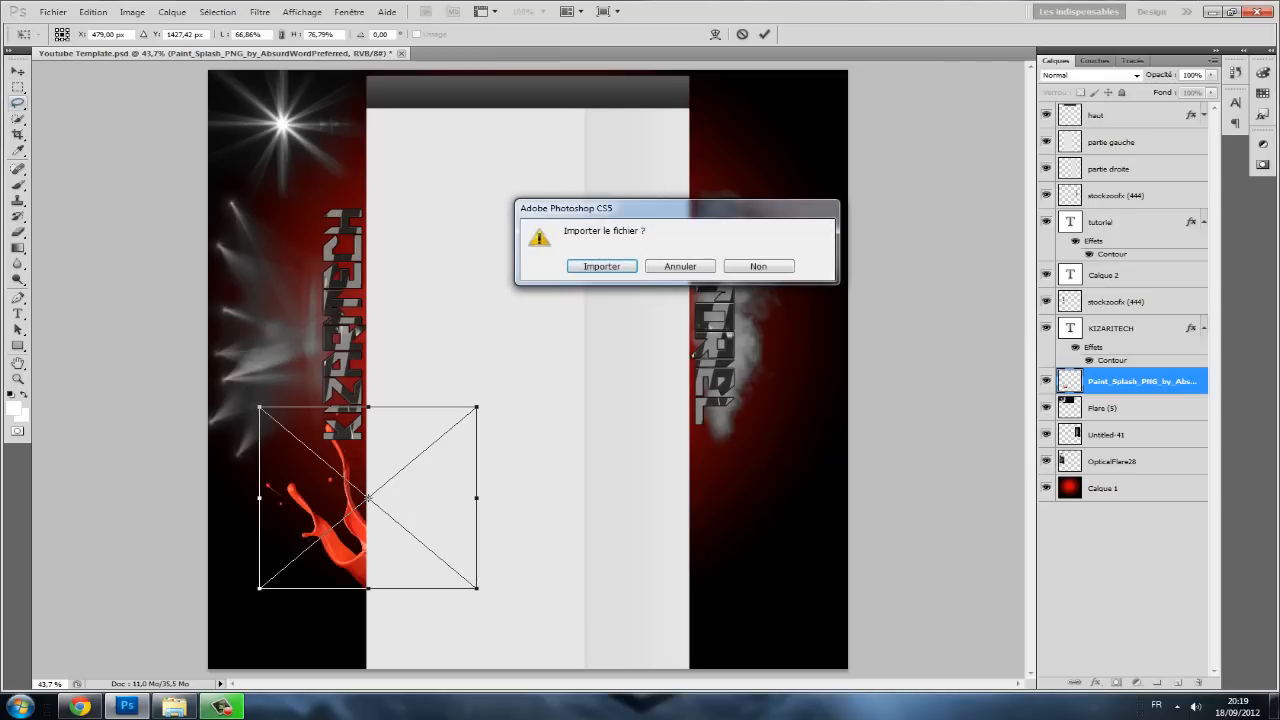
pyautogui.press('Return')
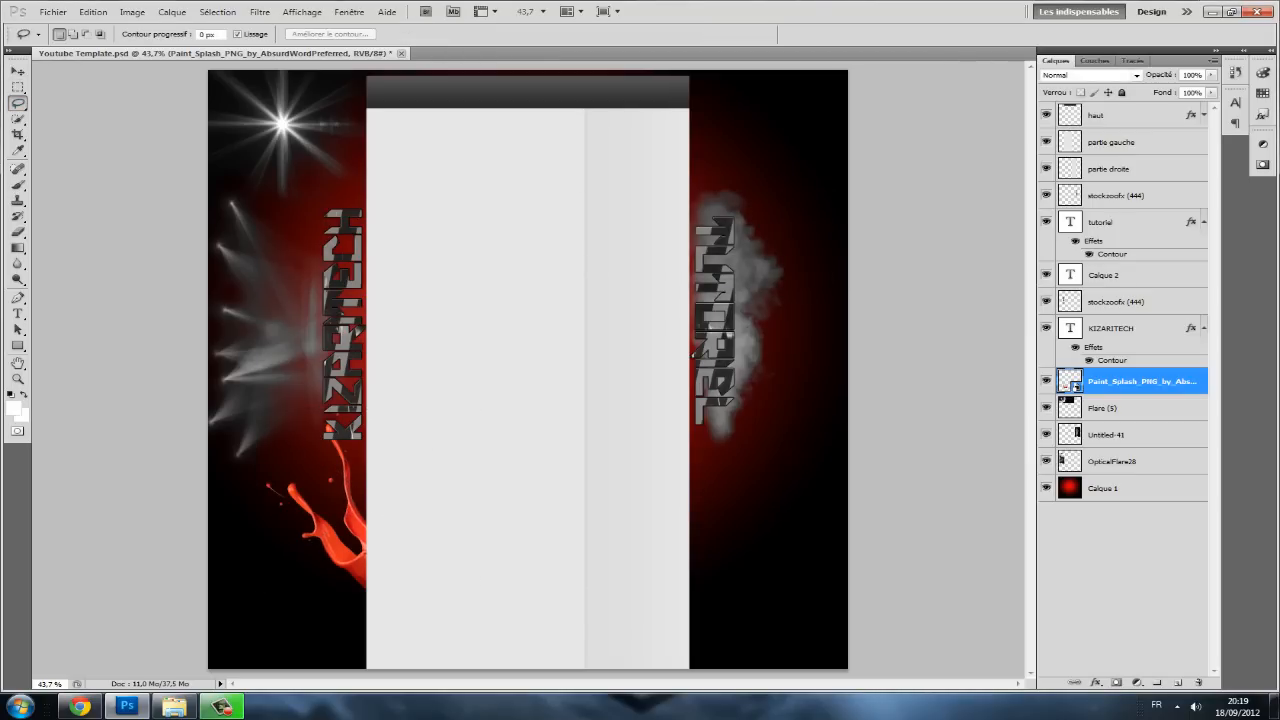
# - Try the Eclaircir and Incrustation blend modes on the paint splash layer, then set it to Superposition
pyautogui.click(1136, 75)
pyautogui.click(1080, 186)
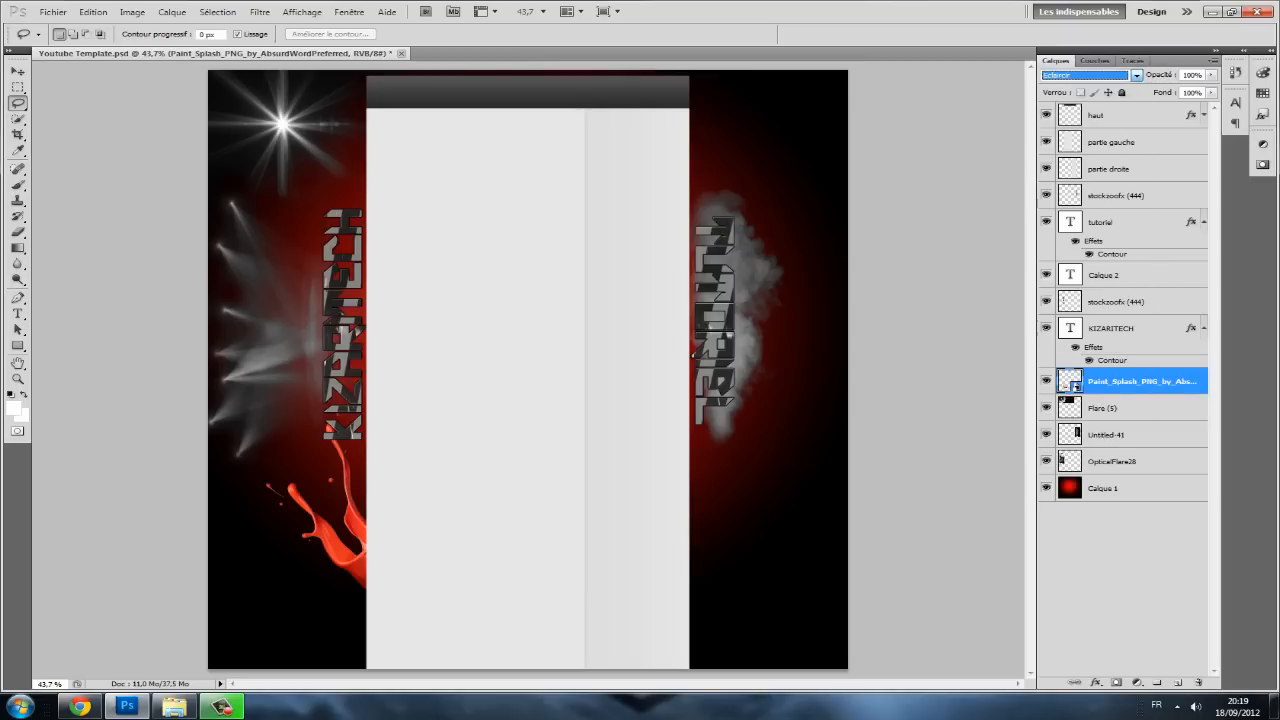
pyautogui.click(1136, 75)
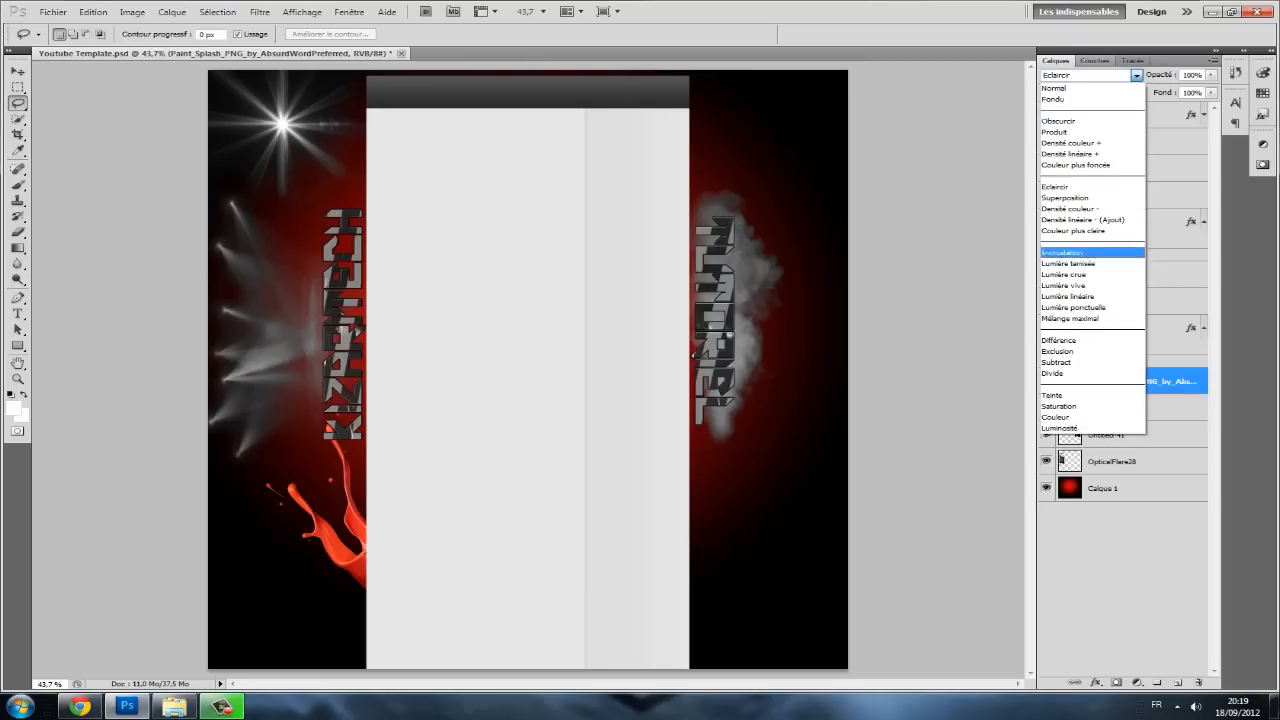
pyautogui.click(1070, 252)
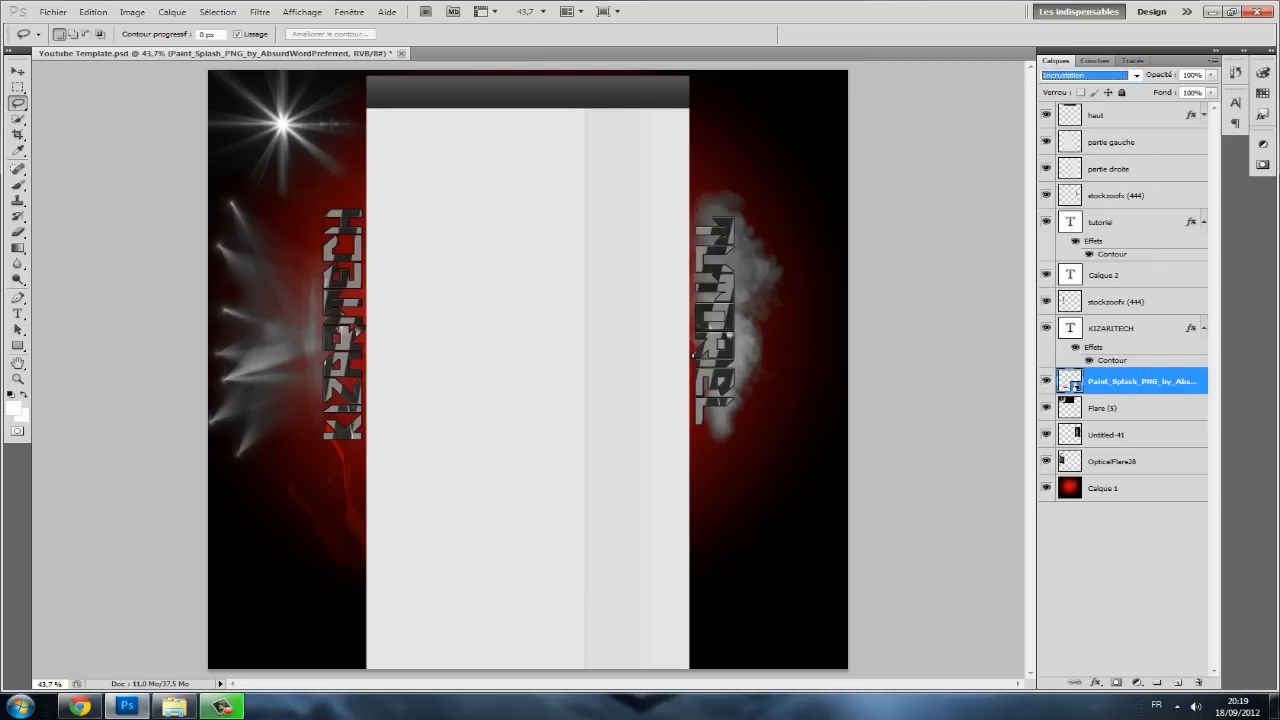
pyautogui.click(1136, 75)
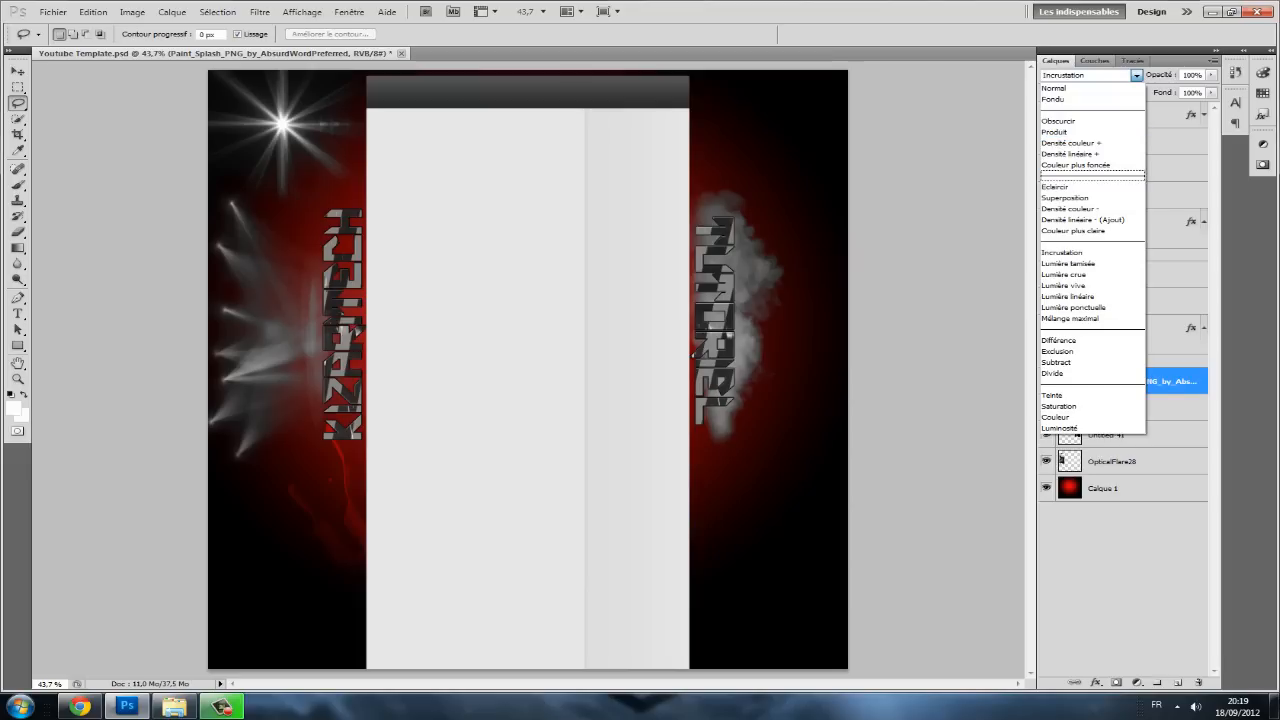
pyautogui.click(1070, 186)
pyautogui.click(1136, 75)
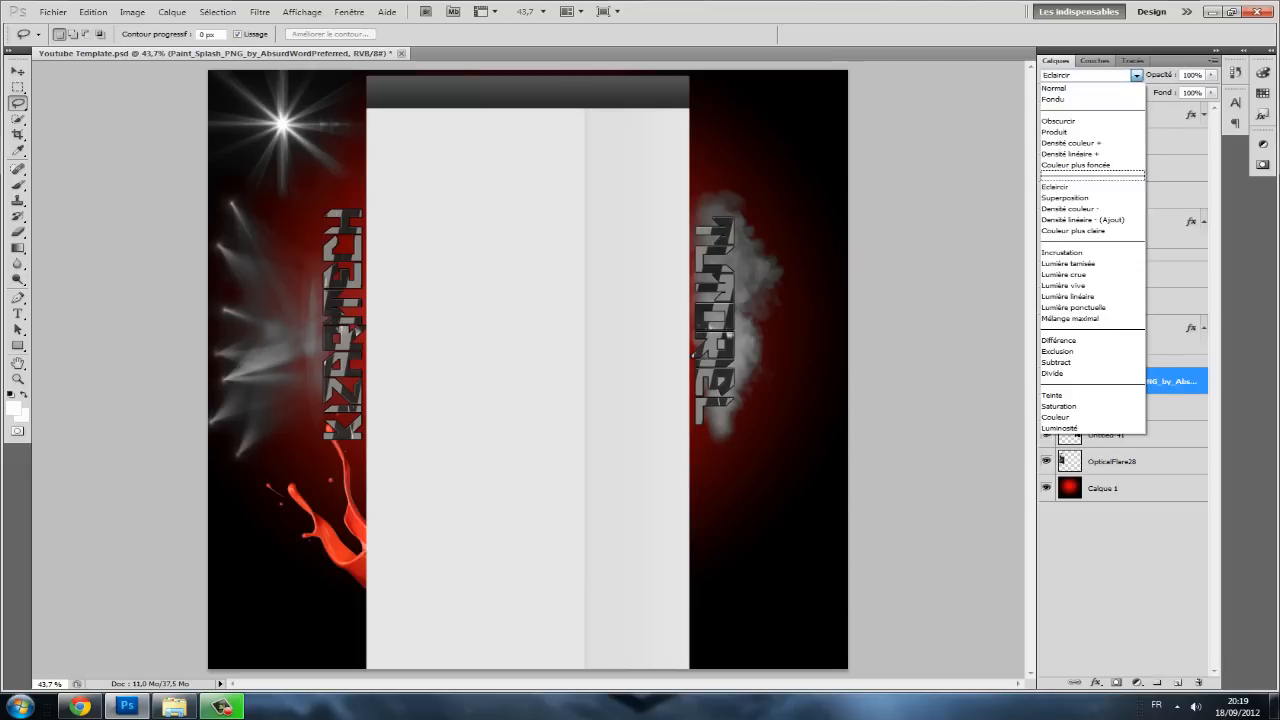
pyautogui.click(1070, 197)
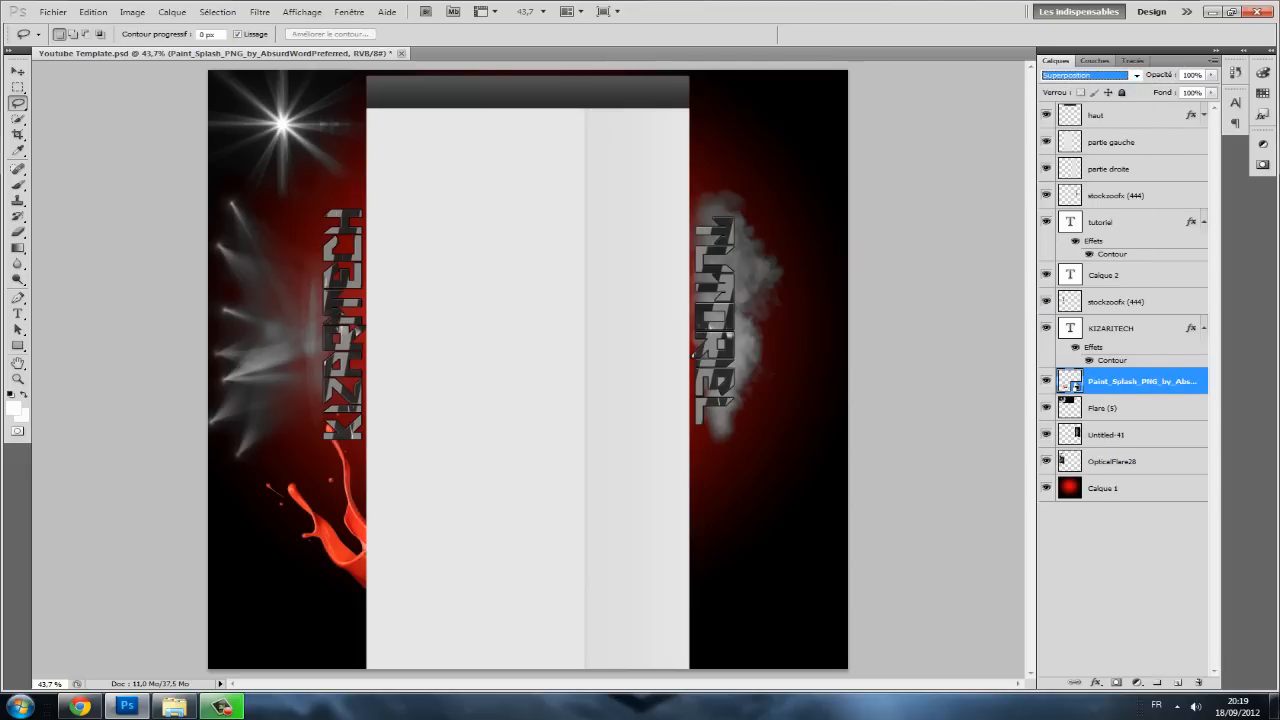
# - Move the paint splash layer directly beneath Calque 2 and nudge the splash down until it clears the KIZARITECH text
pyautogui.moveTo(1140, 381)
pyautogui.mouseDown()
pyautogui.moveTo(1140, 172)
pyautogui.moveTo(1140, 288)
pyautogui.mouseUp()
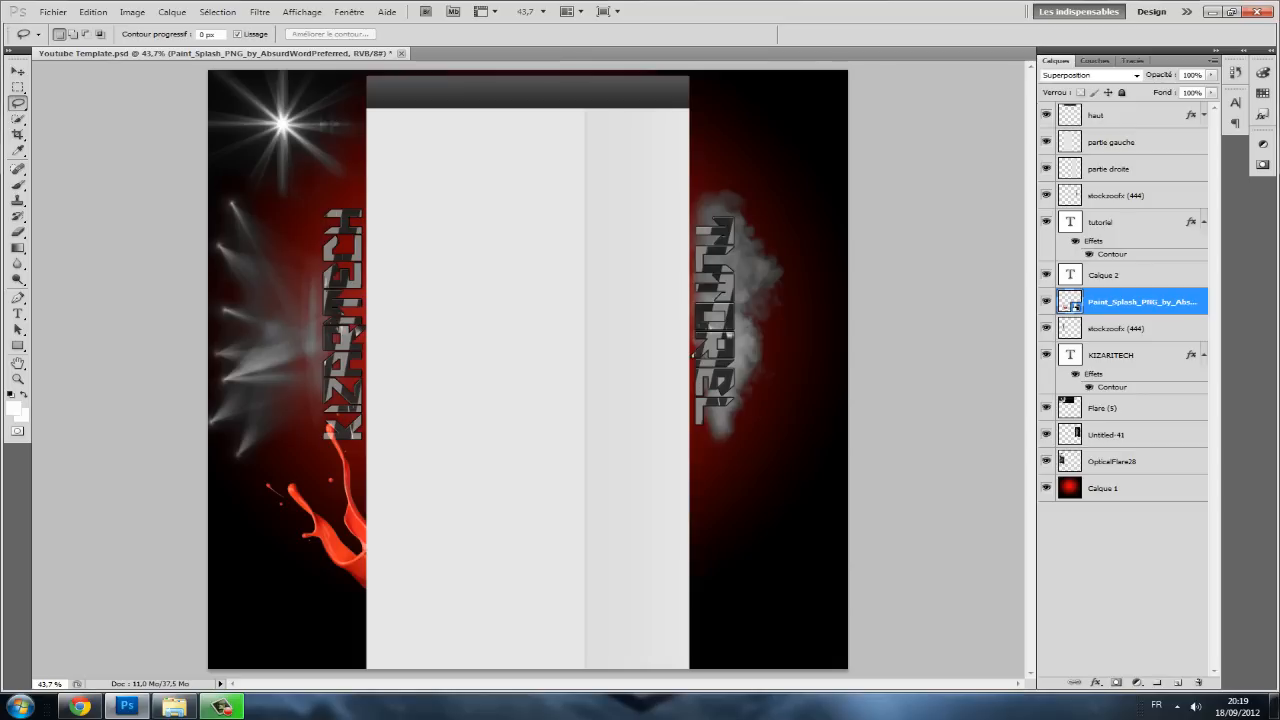
pyautogui.press('v')
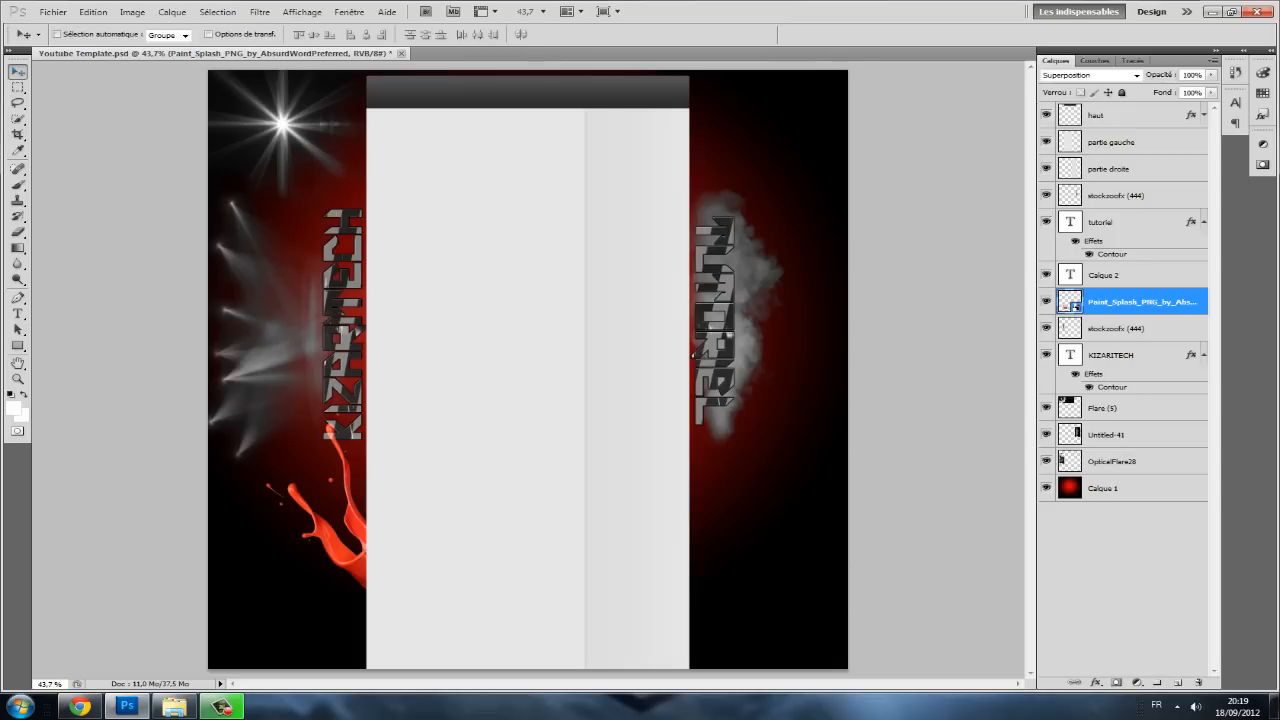
pyautogui.press('Down')
pyautogui.press('Down')
pyautogui.press('Down')
pyautogui.press('Down')
pyautogui.press('Down')
pyautogui.press('Down')
pyautogui.press('Down')
pyautogui.press('Down')
pyautogui.press('Down')
pyautogui.press('Down')
pyautogui.press('Down')
pyautogui.press('Down')
pyautogui.press('Down')
pyautogui.press('Down')
pyautogui.press('Down')
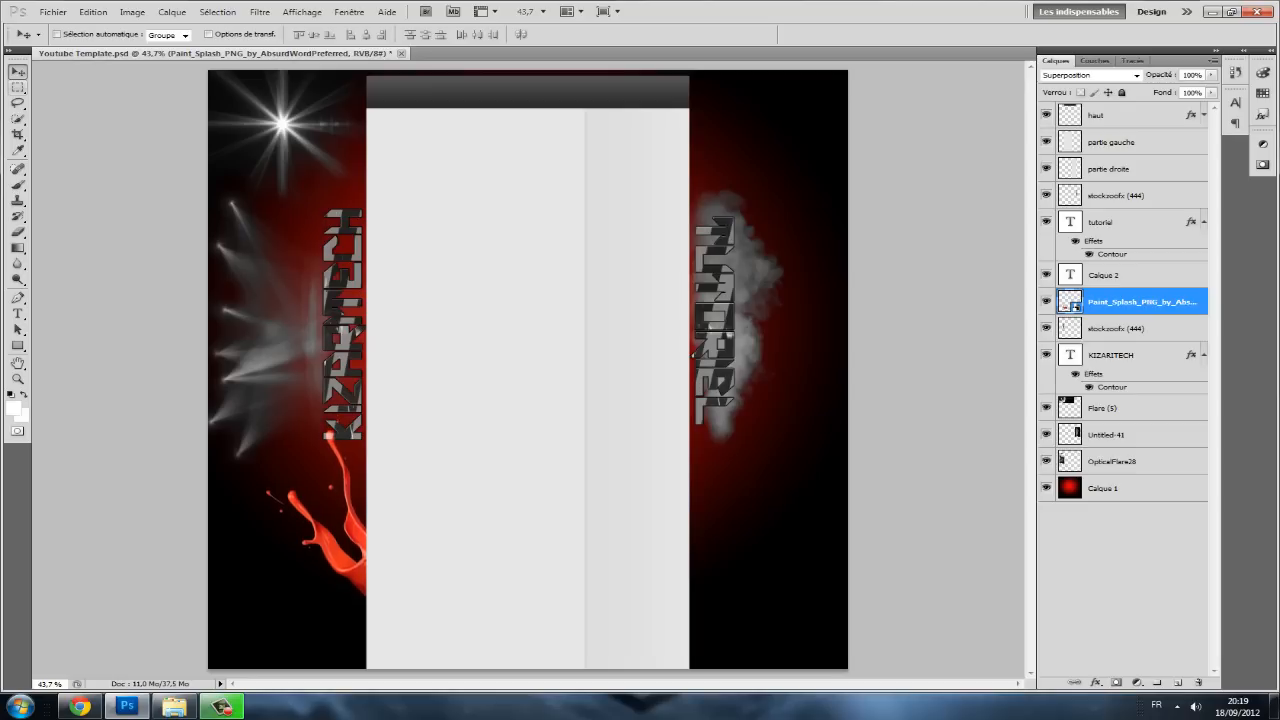
pyautogui.press('Down')
pyautogui.press('Down')
pyautogui.press('Down')
pyautogui.press('Down')
pyautogui.press('Down')
pyautogui.press('Down')
pyautogui.press('Down')
pyautogui.press('Down')
pyautogui.press('Down')
pyautogui.press('Down')
pyautogui.press('Down')
pyautogui.press('Down')
pyautogui.press('Down')
pyautogui.press('Down')
pyautogui.press('Down')
pyautogui.press('Down')
pyautogui.press('Down')
pyautogui.press('Down')
pyautogui.press('Down')
pyautogui.press('Down')
pyautogui.press('Down')
pyautogui.press('Down')
pyautogui.press('Down')
pyautogui.press('Down')
pyautogui.press('Down')
pyautogui.press('Down')
pyautogui.press('Down')
pyautogui.press('Down')
pyautogui.press('Down')
pyautogui.press('Down')
pyautogui.press('Down')
pyautogui.press('Down')
pyautogui.press('Down')
pyautogui.press('Down')
pyautogui.press('Down')
pyautogui.press('Down')
pyautogui.press('Down')
pyautogui.press('Down')
pyautogui.press('Down')
pyautogui.press('Down')
pyautogui.press('Down')
pyautogui.press('Down')
pyautogui.press('Down')
pyautogui.press('Down')
pyautogui.press('Down')
pyautogui.press('Down')
pyautogui.press('Down')
pyautogui.press('Down')
pyautogui.press('Down')
pyautogui.press('Down')
pyautogui.press('Down')
pyautogui.press('Down')
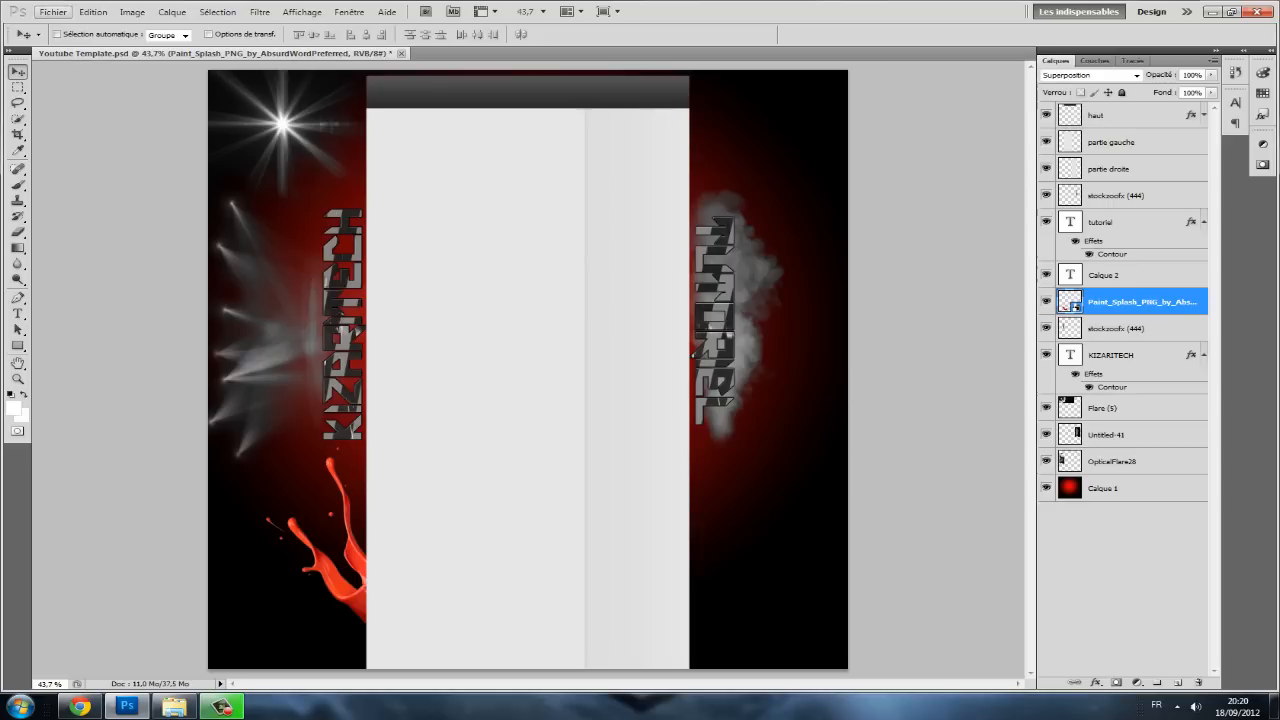
pyautogui.click(52, 12)
pyautogui.click(75, 279)
pyautogui.click(729, 415)
# - Place a second copy of Paint_Splash_PNG_by_AbsurdWordPreferred.png over the template's lower-right corner at 99.98% scale
pyautogui.click(174, 706)
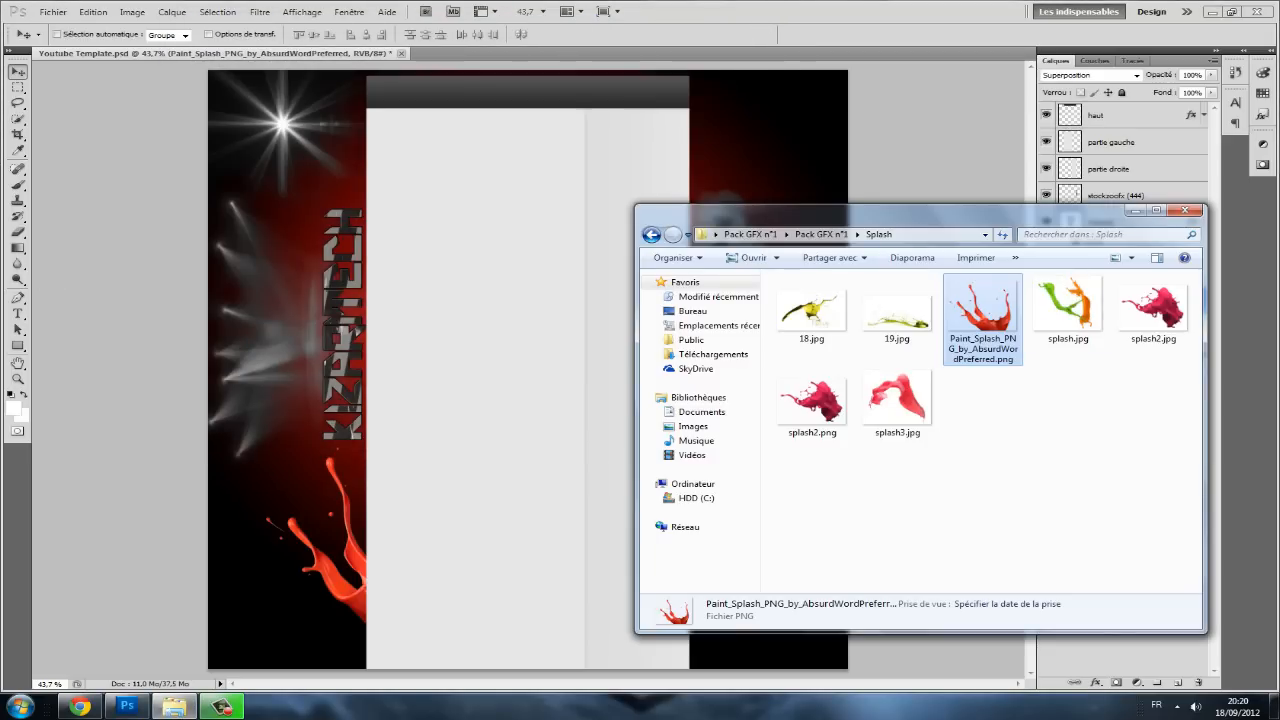
pyautogui.moveTo(982, 310); pyautogui.dragTo(527, 370)
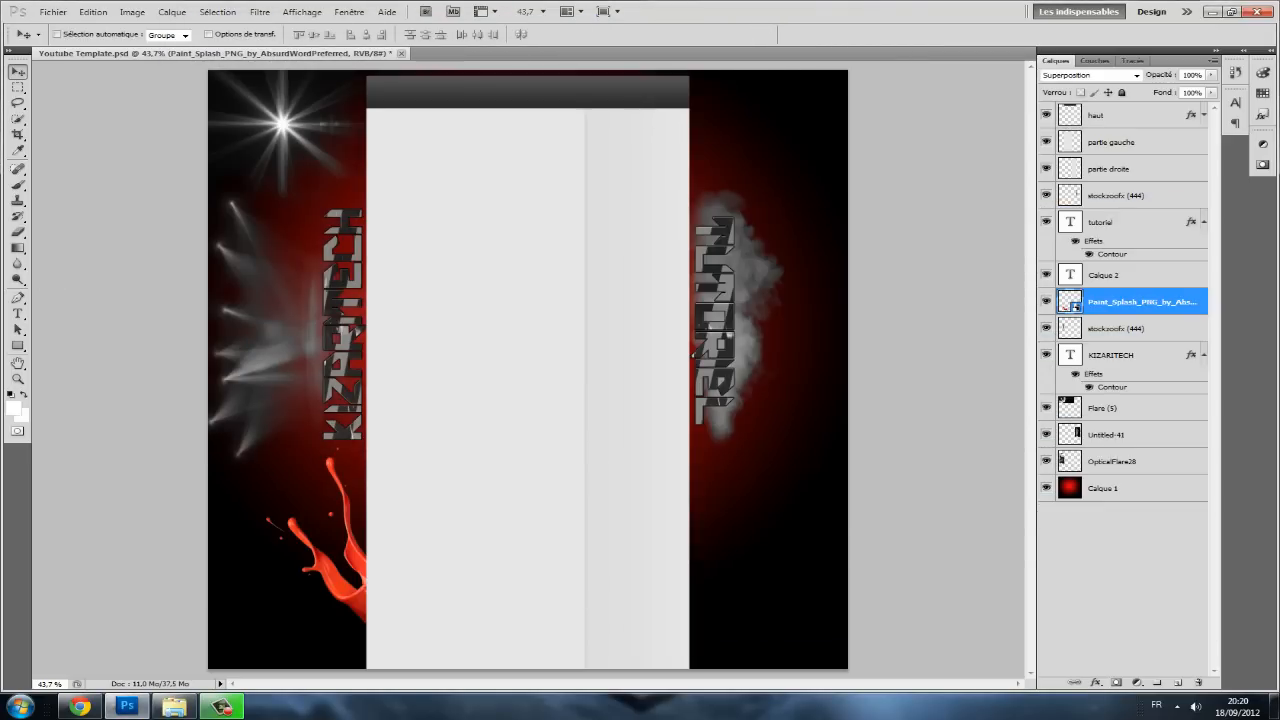
pyautogui.moveTo(466, 415); pyautogui.dragTo(671, 597)
# - Try the second paint splash in successive 90° clockwise rotations, shifting it around below the tutorial text
pyautogui.rightClick(724, 522)
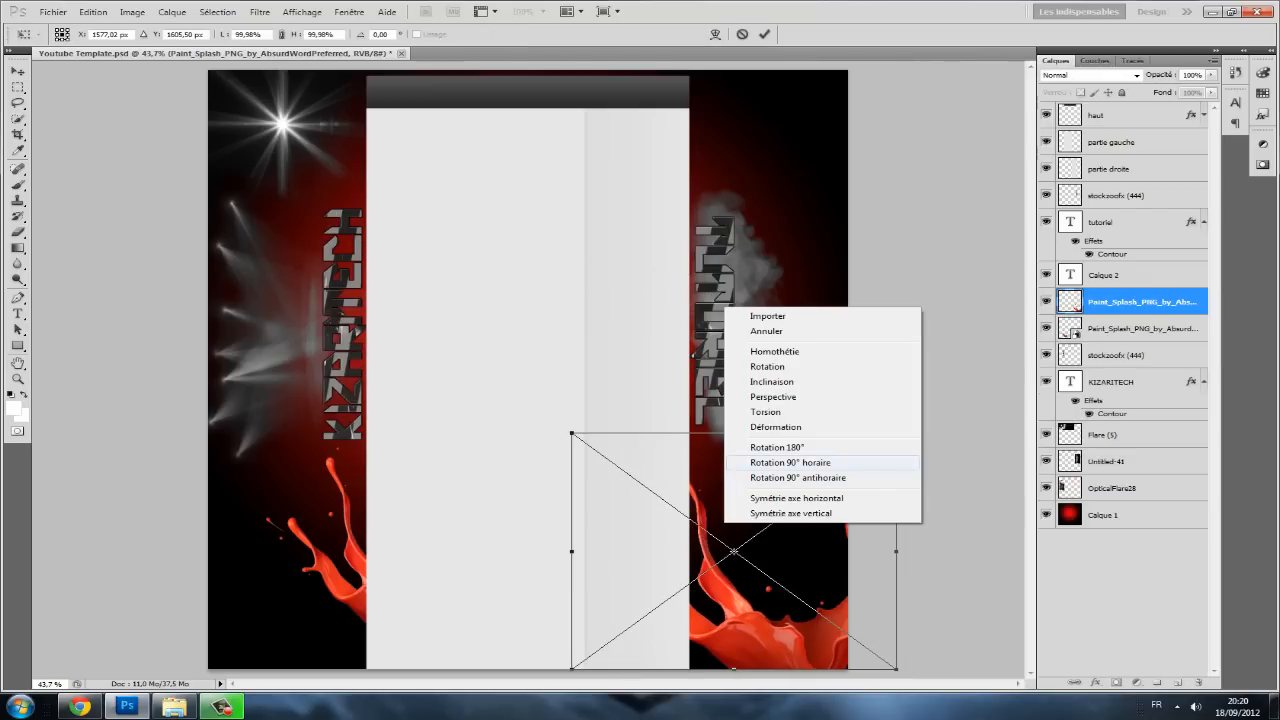
pyautogui.click(790, 462)
pyautogui.moveTo(730, 526); pyautogui.dragTo(730, 509)
pyautogui.rightClick(730, 509)
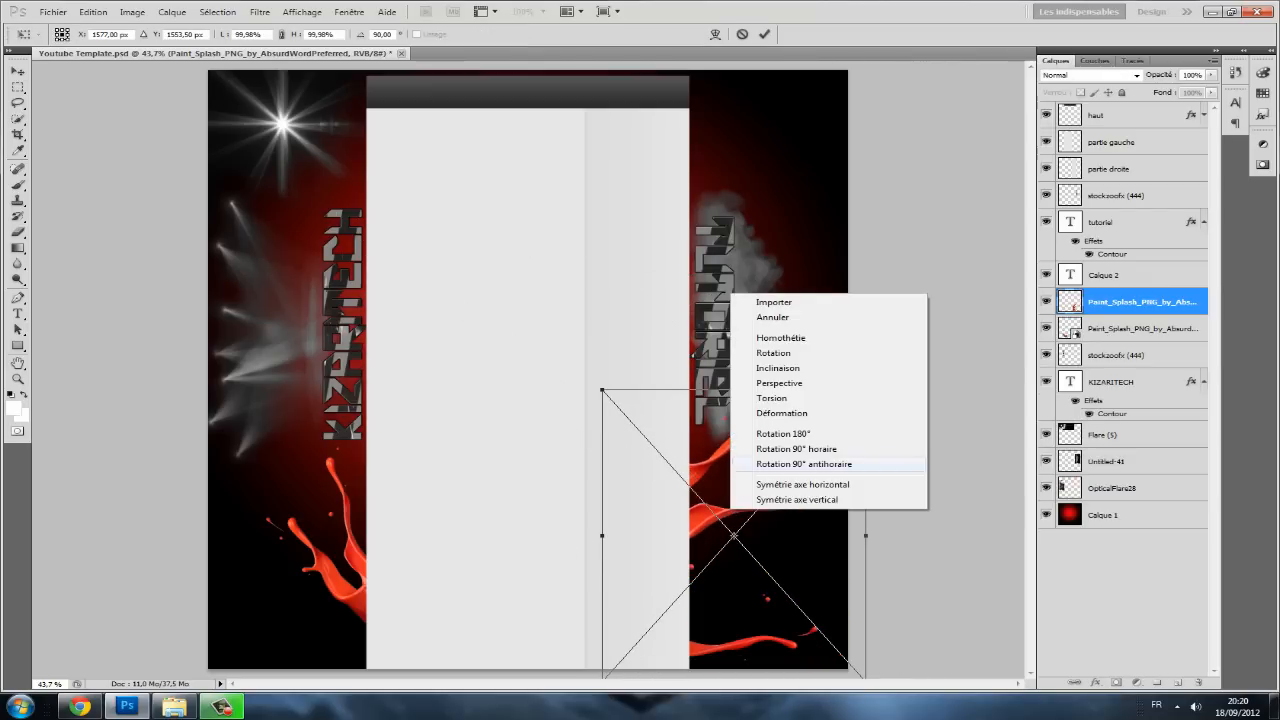
pyautogui.click(796, 449)
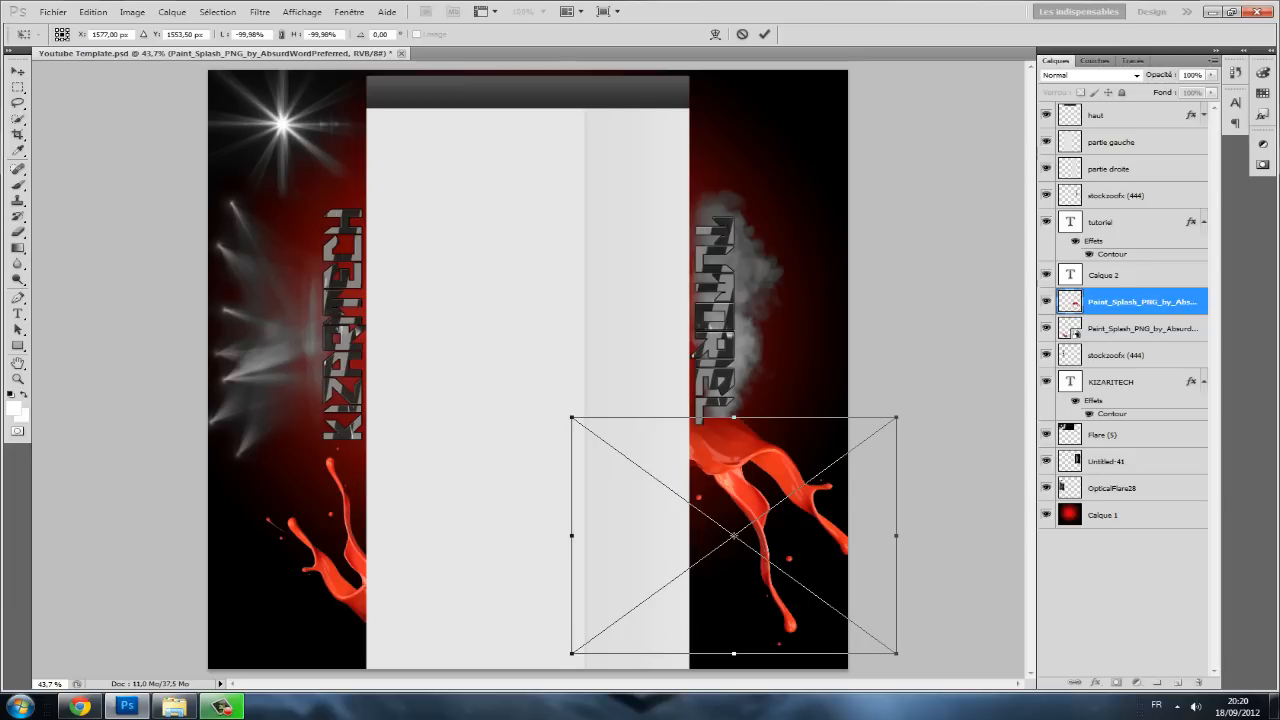
pyautogui.moveTo(727, 490); pyautogui.dragTo(718, 497)
pyautogui.rightClick(718, 497)
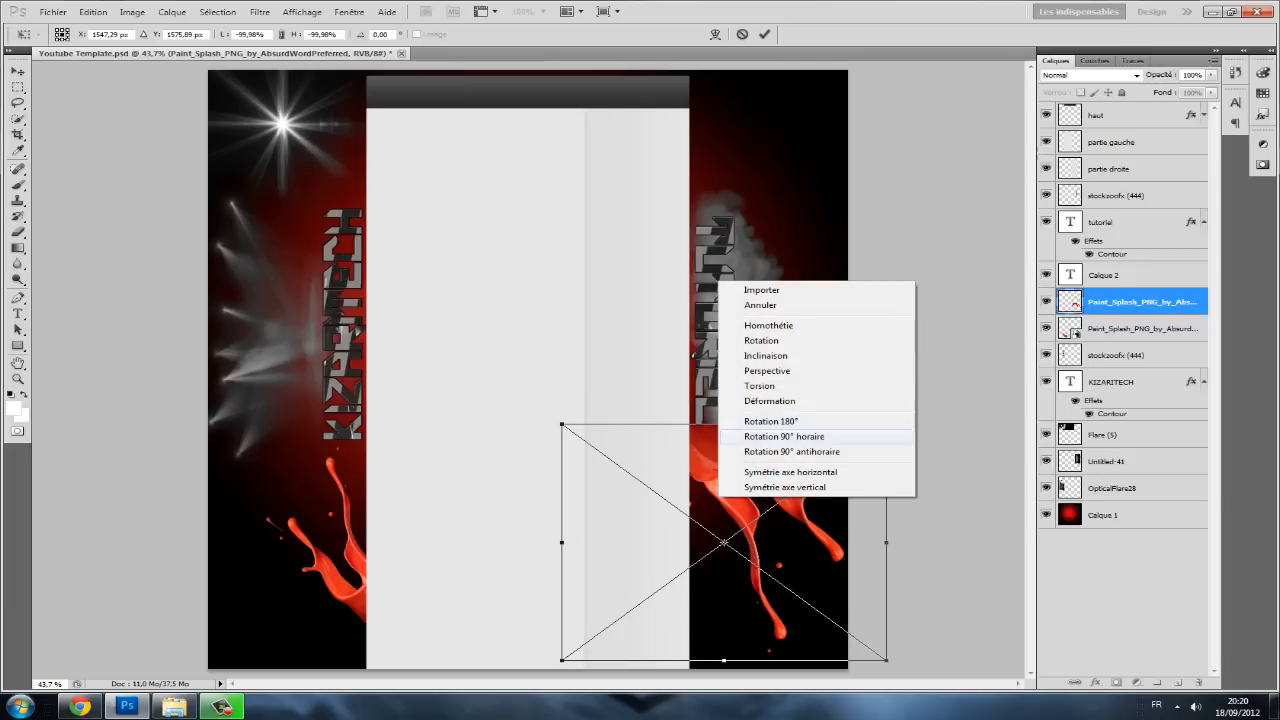
pyautogui.click(784, 436)
pyautogui.moveTo(784, 436); pyautogui.dragTo(726, 453)
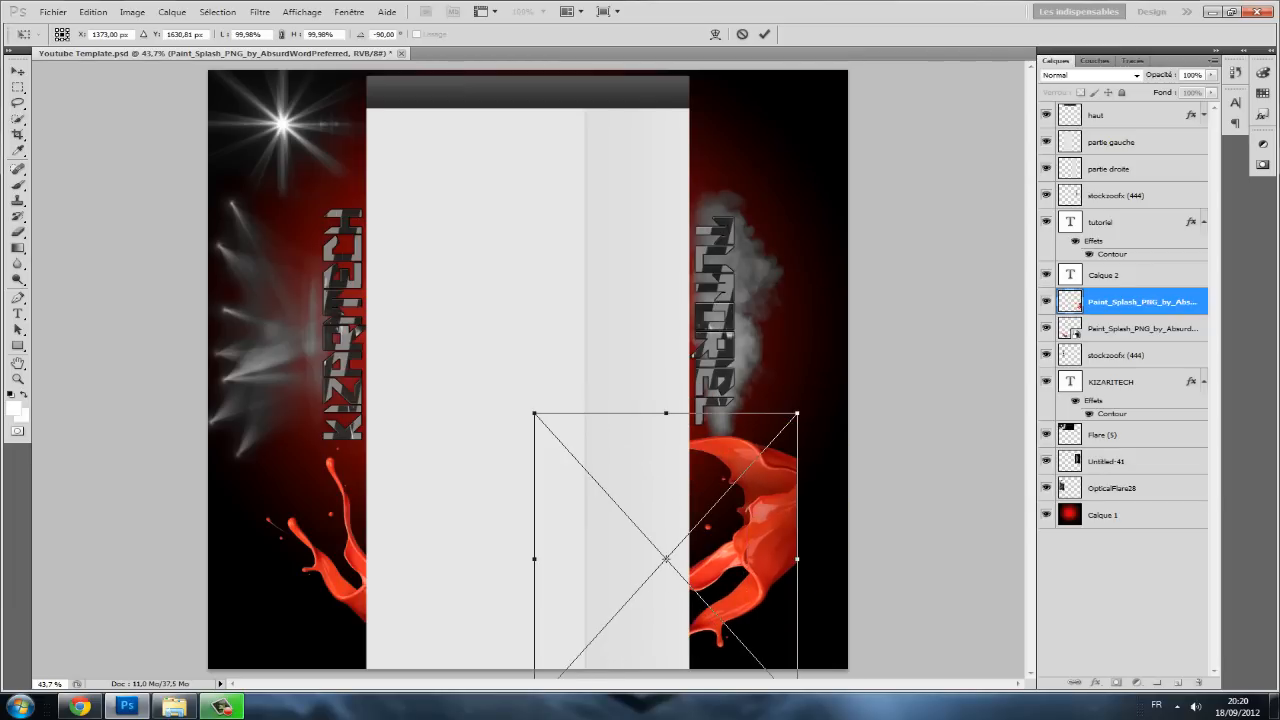
pyautogui.rightClick(698, 477)
pyautogui.click(764, 415)
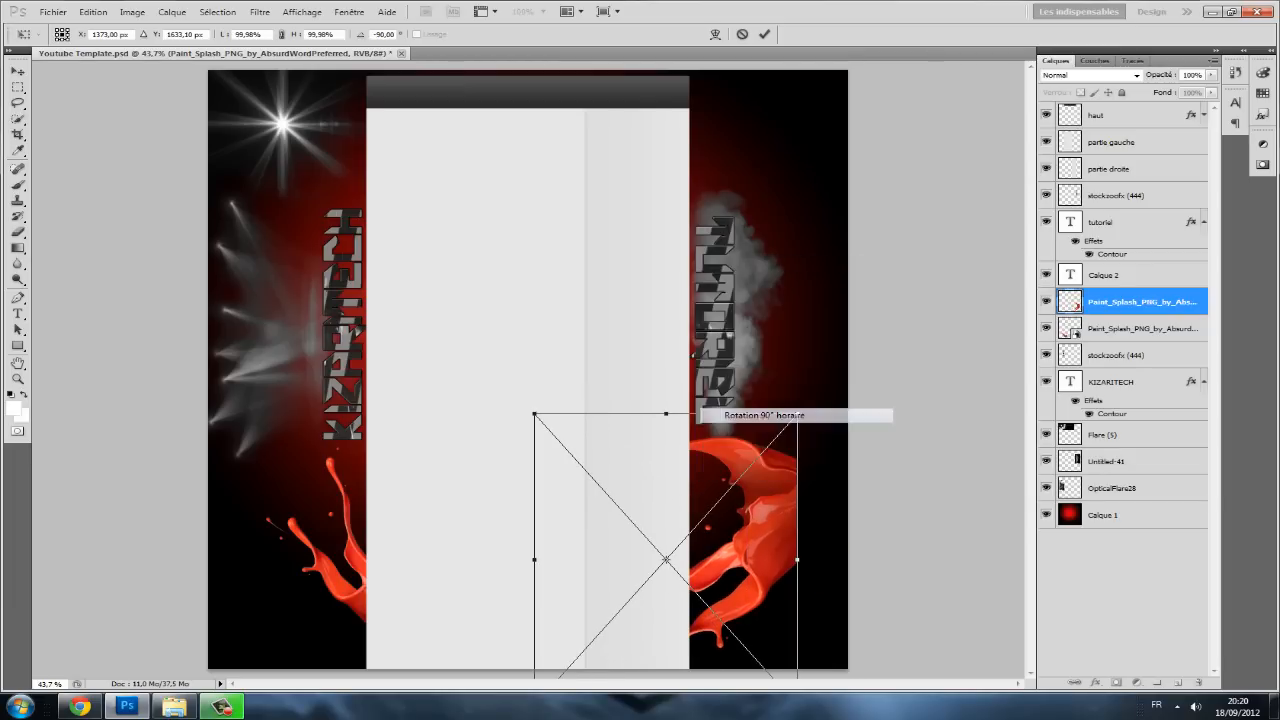
pyautogui.moveTo(740, 526); pyautogui.dragTo(747, 475)
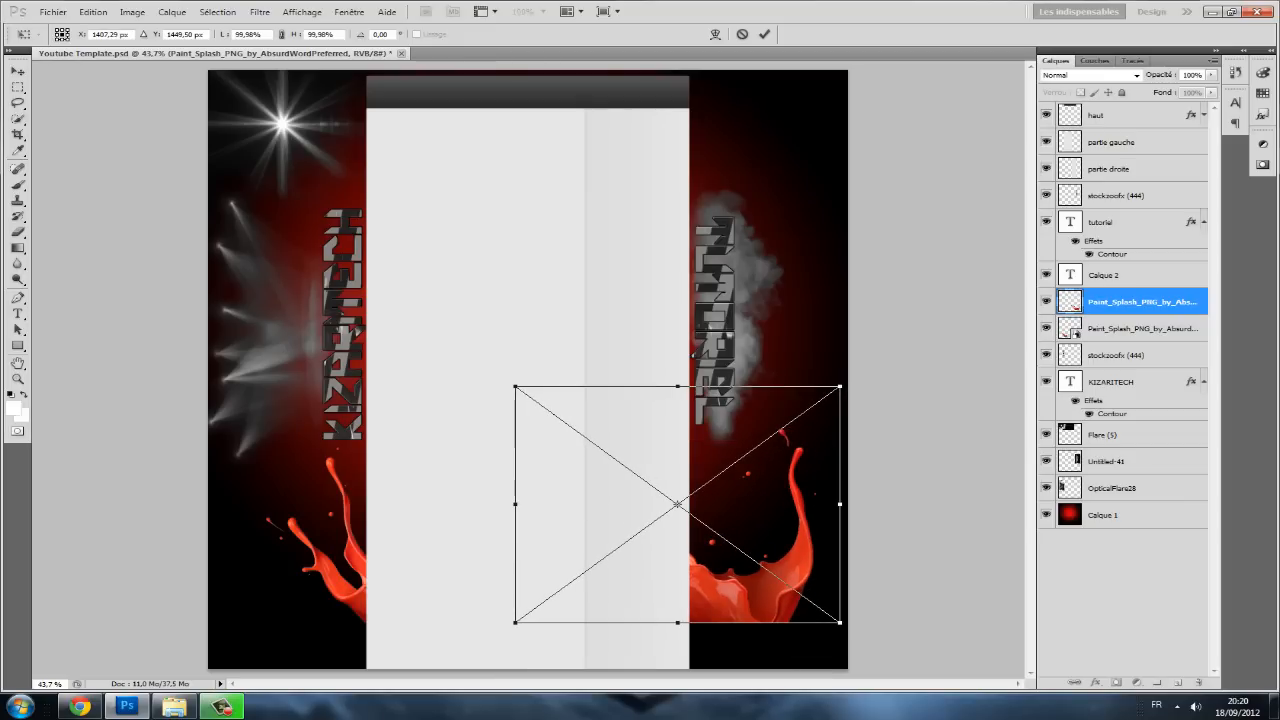
# - Rotate the second paint splash 39.13°, scale it to 39.92% wide and 79.61% high, and place it below the tutorial text
pyautogui.moveTo(850, 378); pyautogui.dragTo(897, 487)
pyautogui.moveTo(760, 520); pyautogui.dragTo(759, 452)
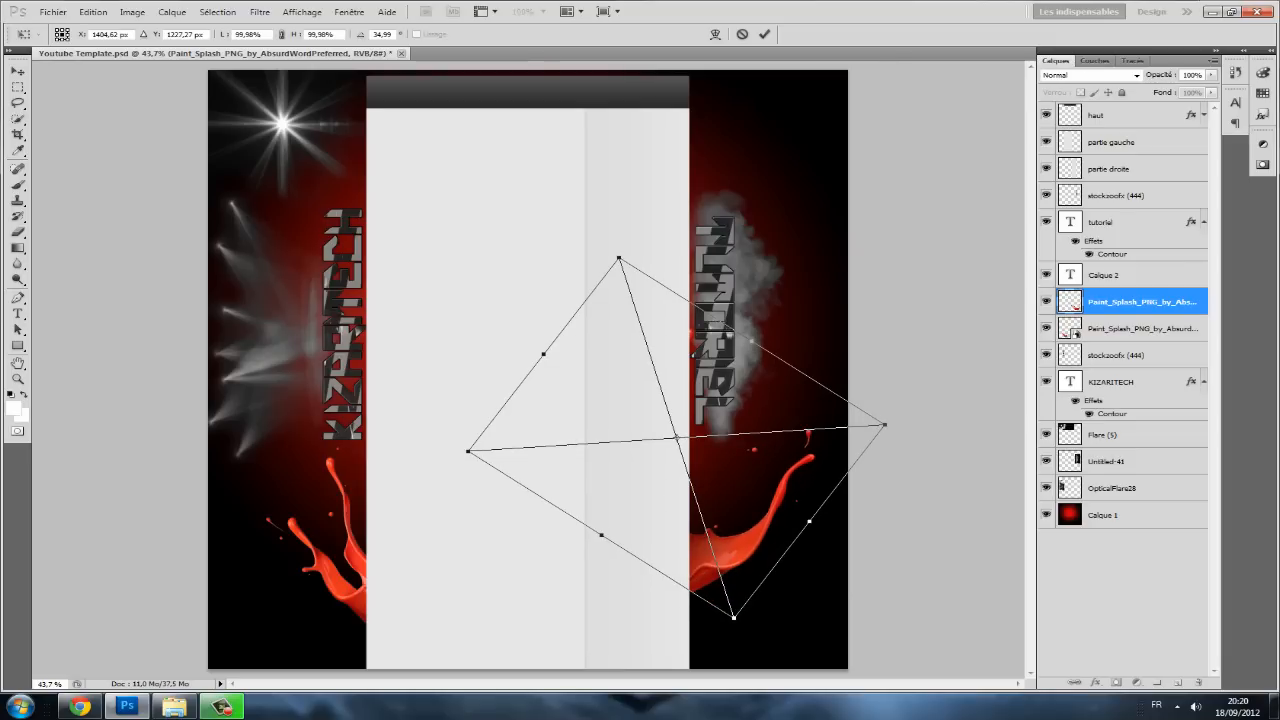
pyautogui.moveTo(619, 258); pyautogui.dragTo(747, 408)
pyautogui.moveTo(750, 540); pyautogui.dragTo(737, 529)
pyautogui.moveTo(848, 455); pyautogui.dragTo(855, 477)
pyautogui.moveTo(750, 520); pyautogui.dragTo(747, 546)
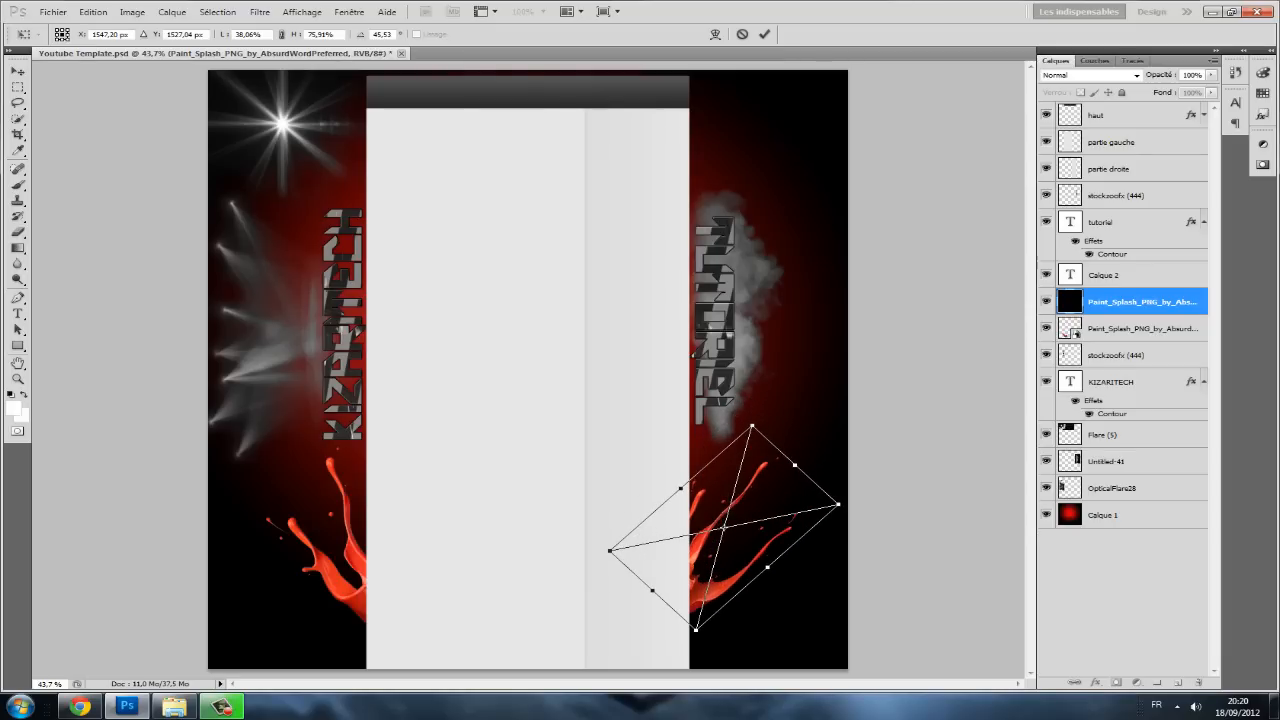
pyautogui.moveTo(836, 474); pyautogui.dragTo(829, 462)
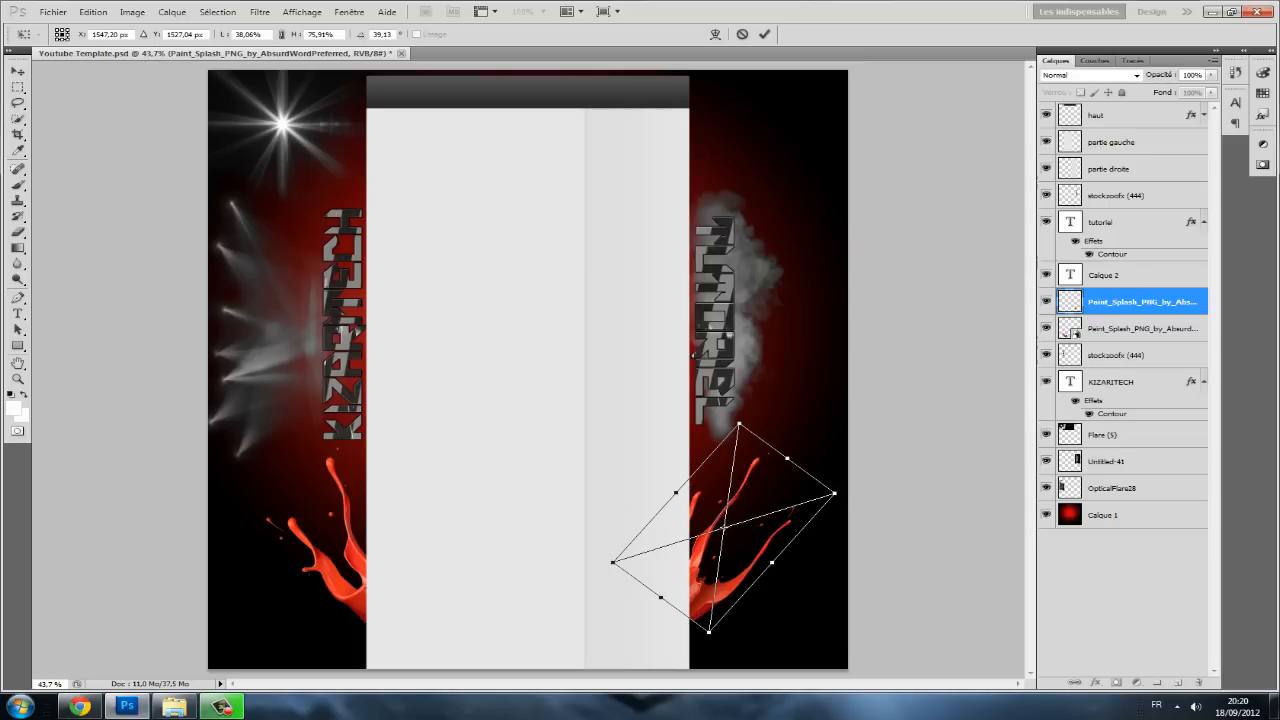
pyautogui.moveTo(738, 425); pyautogui.dragTo(740, 413)
pyautogui.press('v')
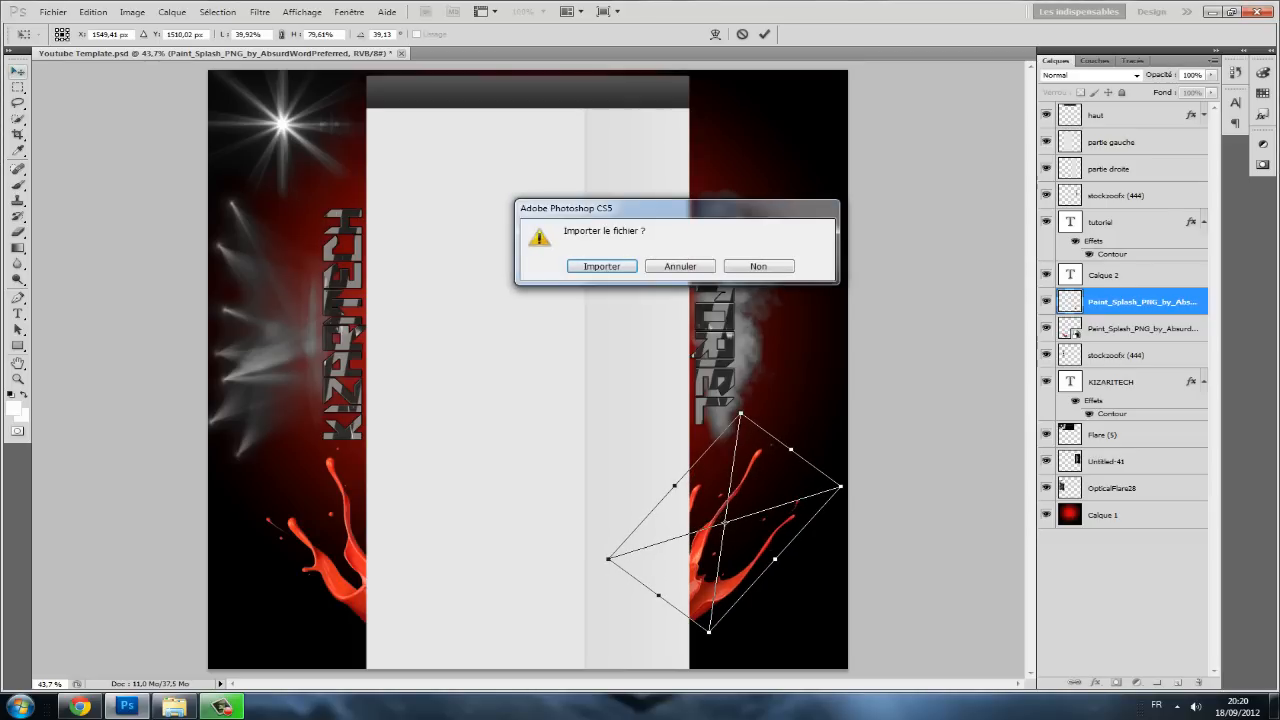
pyautogui.press('Return')
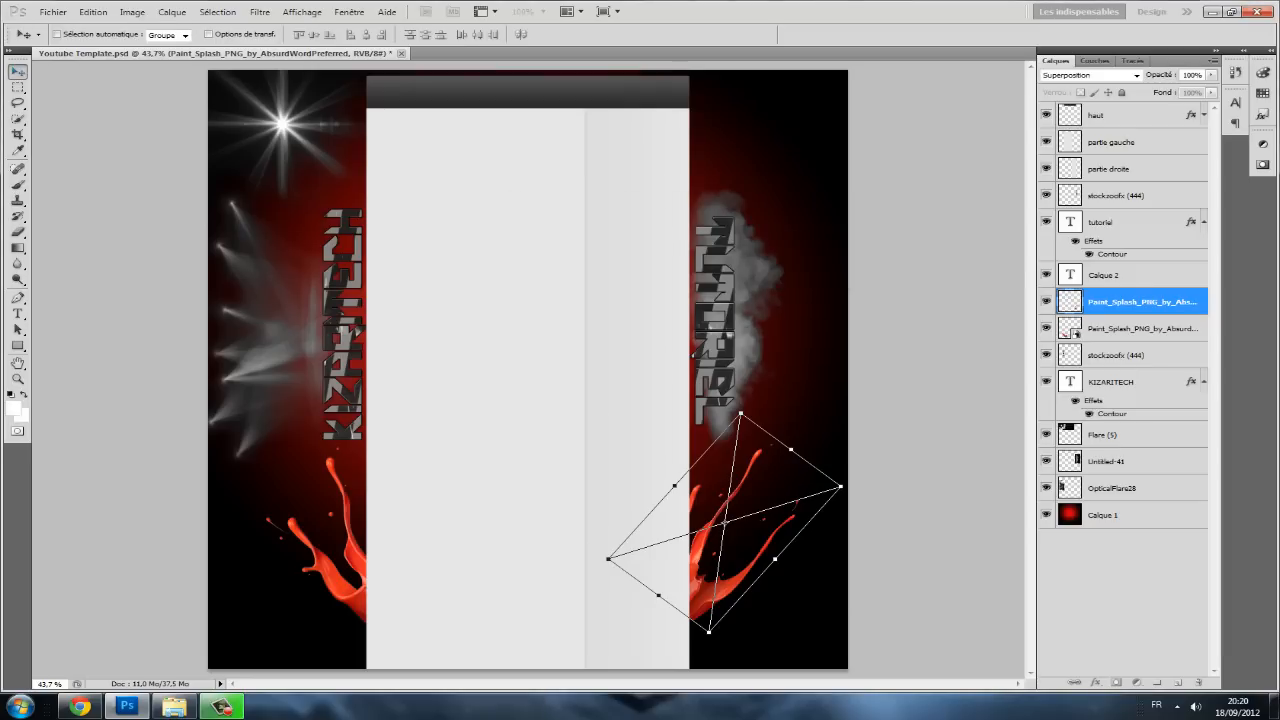
# - Nudge the second paint splash against the white column's edge and set its layer's blend mode to Superposition
pyautogui.moveTo(740, 560); pyautogui.dragTo(735, 562)
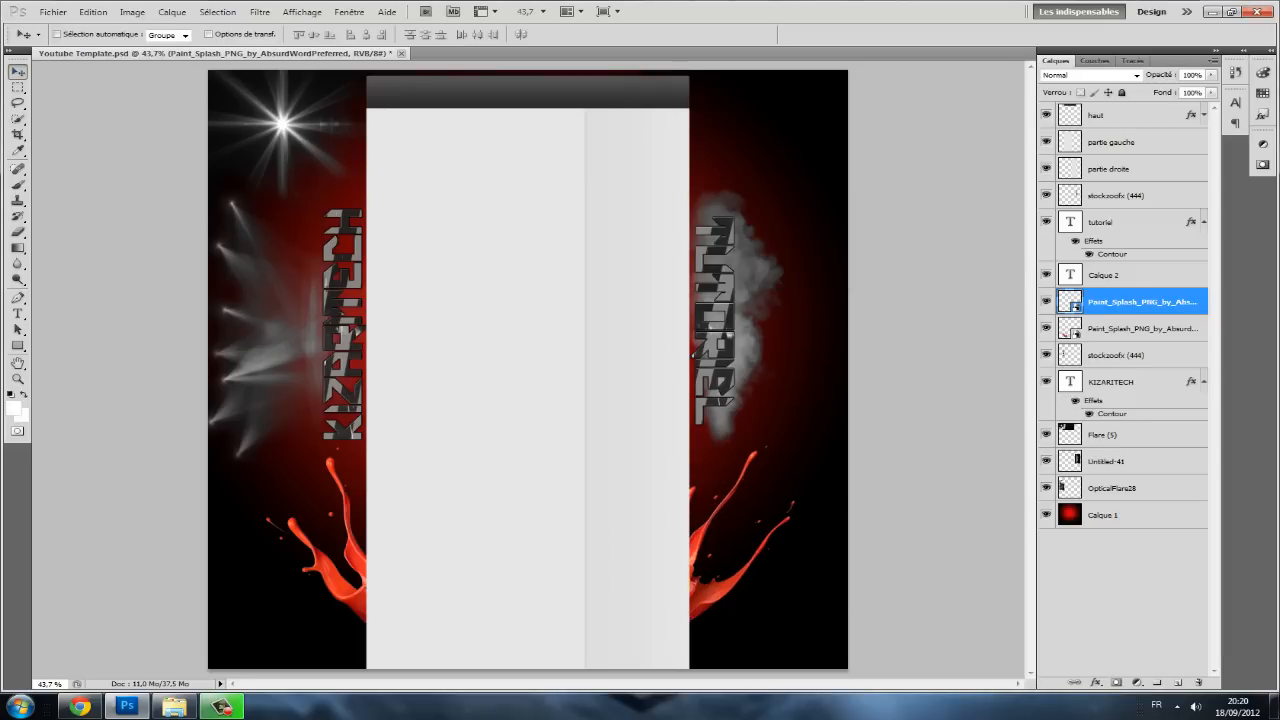
pyautogui.press('Up')
pyautogui.press('Up')
pyautogui.press('Up')
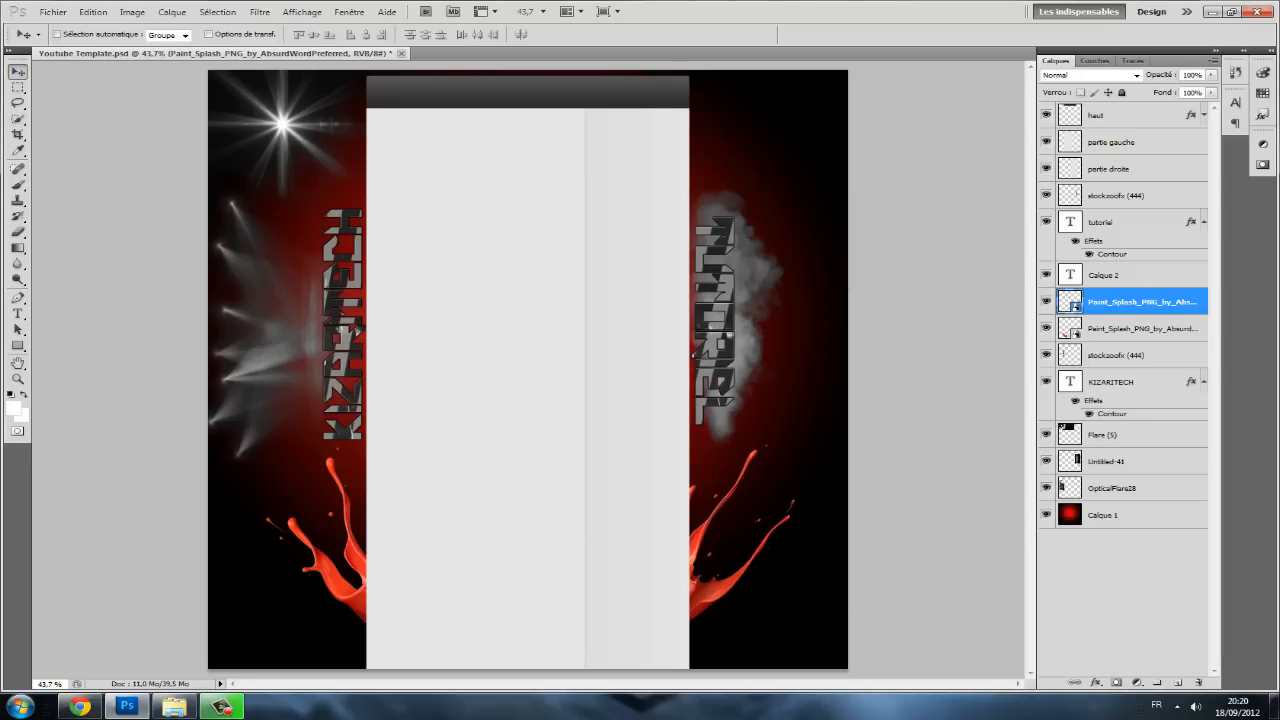
pyautogui.press('Up')
pyautogui.click(1136, 75)
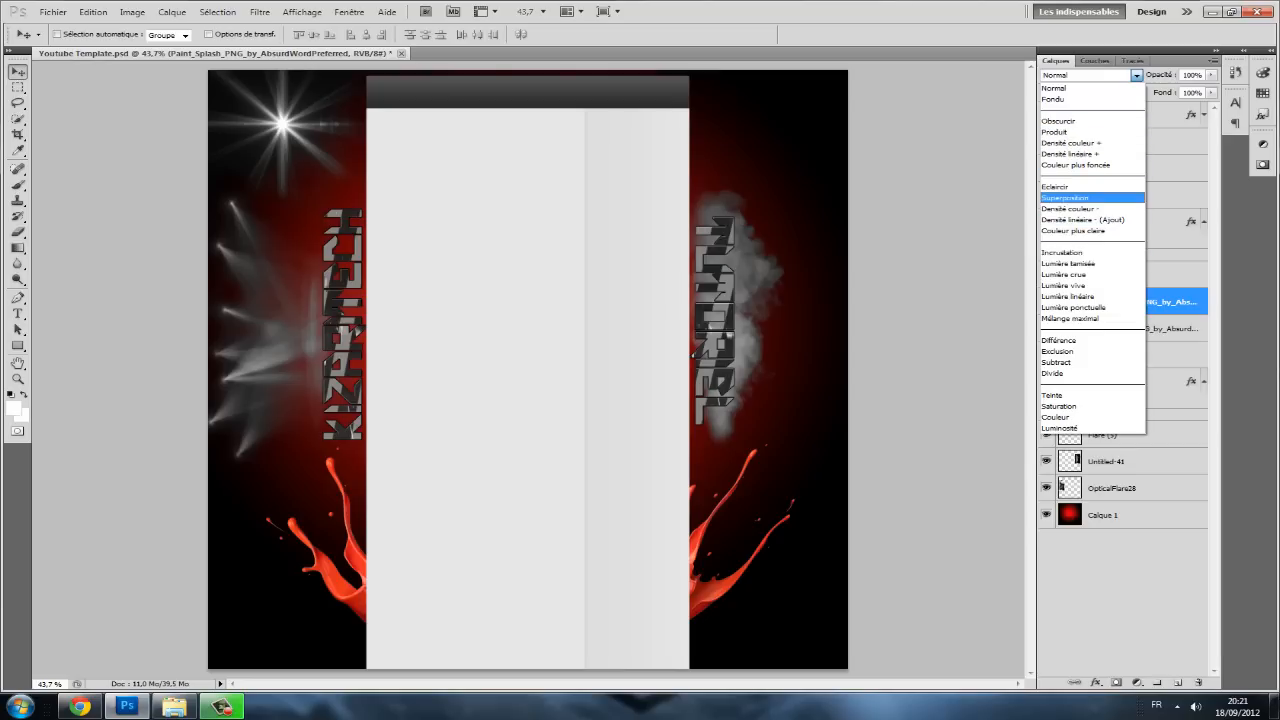
pyautogui.press('Return')
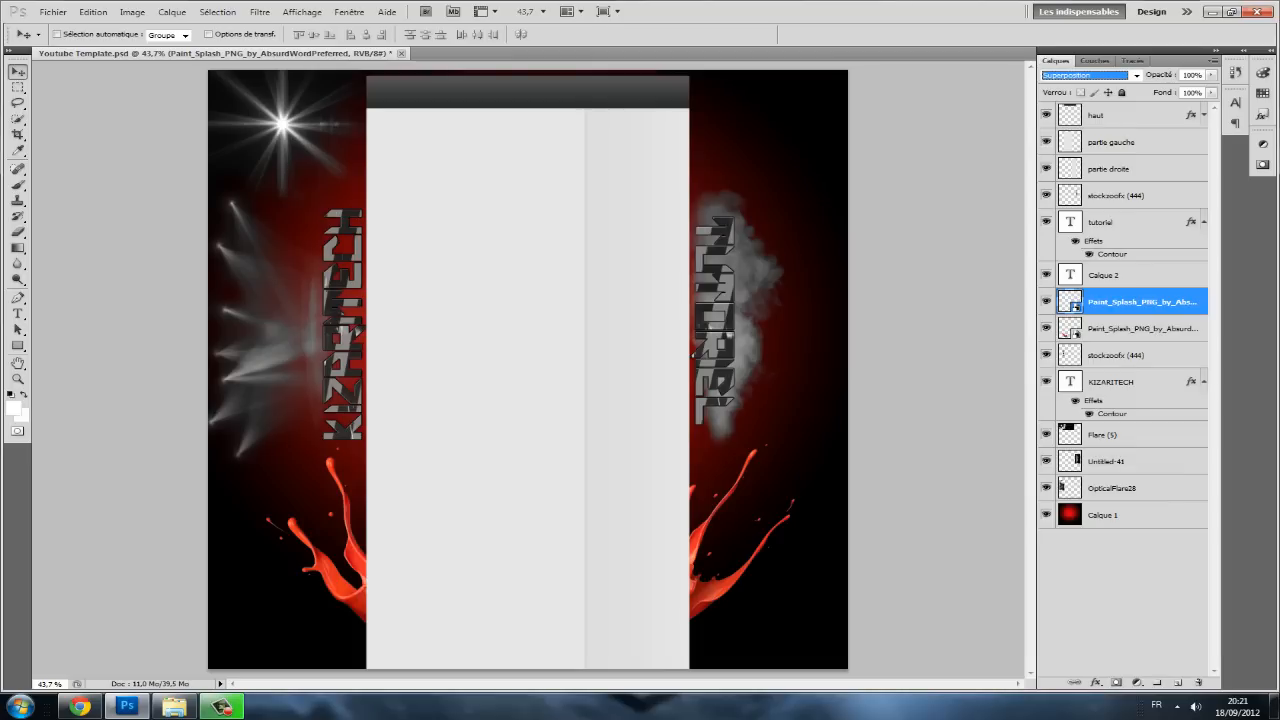
pyautogui.click(52, 12)
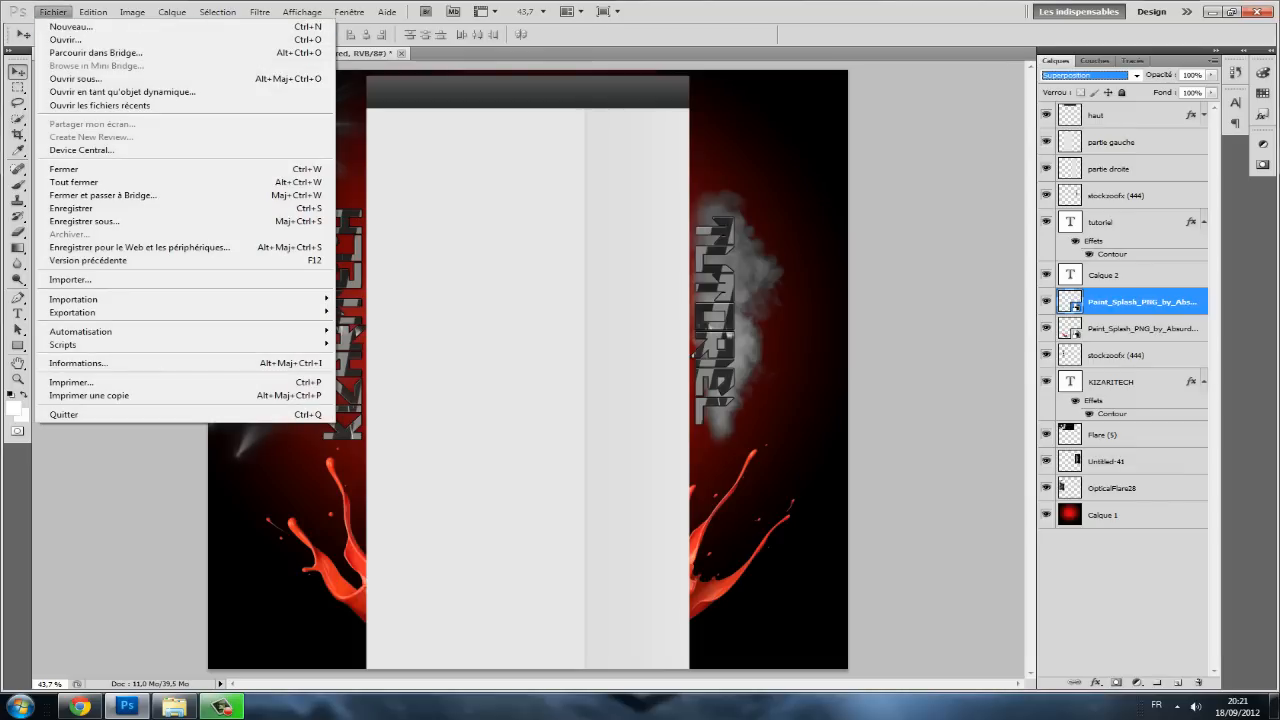
pyautogui.press('Escape')
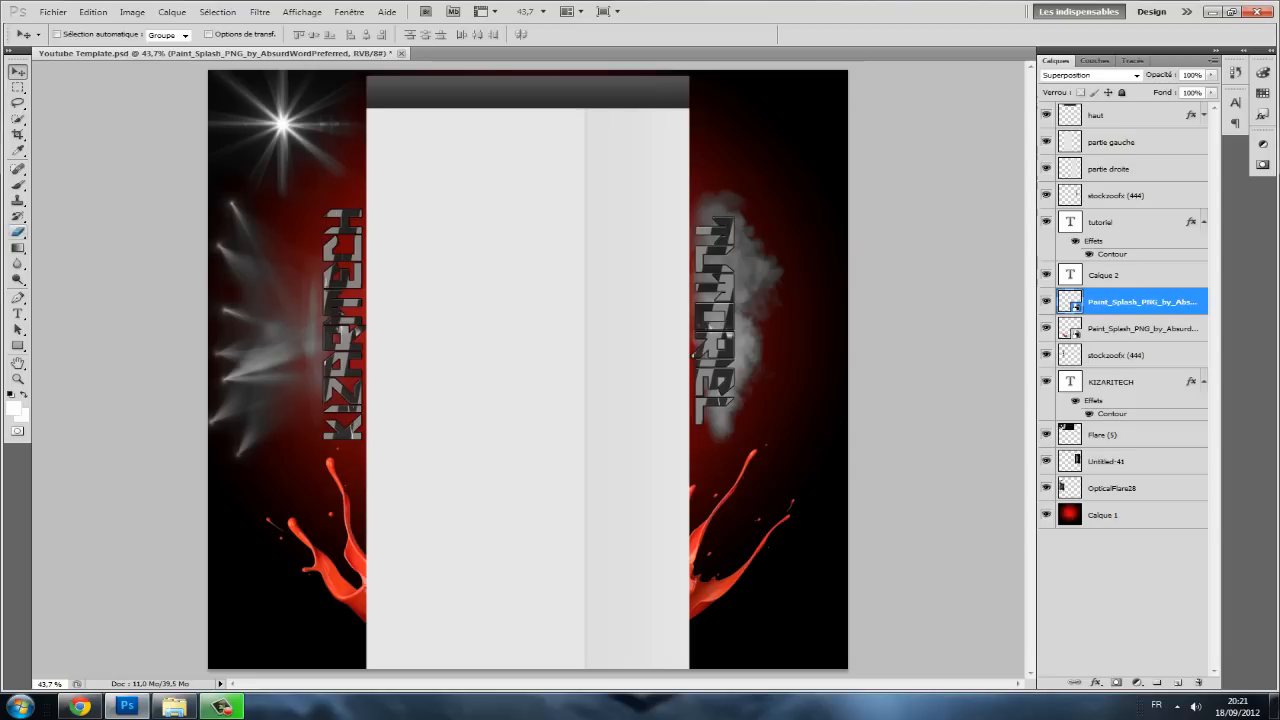
# - Rasterize the second paint splash layer so the Eraser can be used on it
pyautogui.click(18, 232)
pyautogui.click(645, 298)
pyautogui.press('Return')
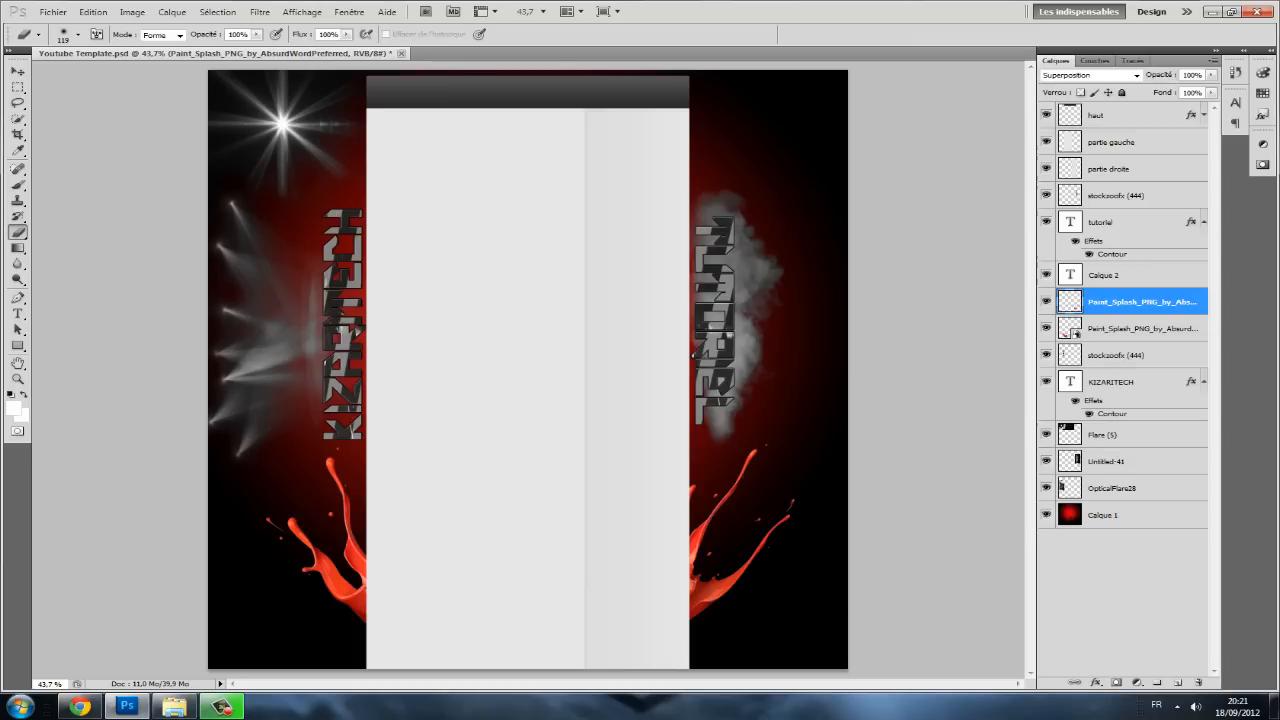
# - Select the Flare (5) layer, then switch to the file explorer and open the Flares folder of Pack GFX n°1
pyautogui.click(1140, 434)
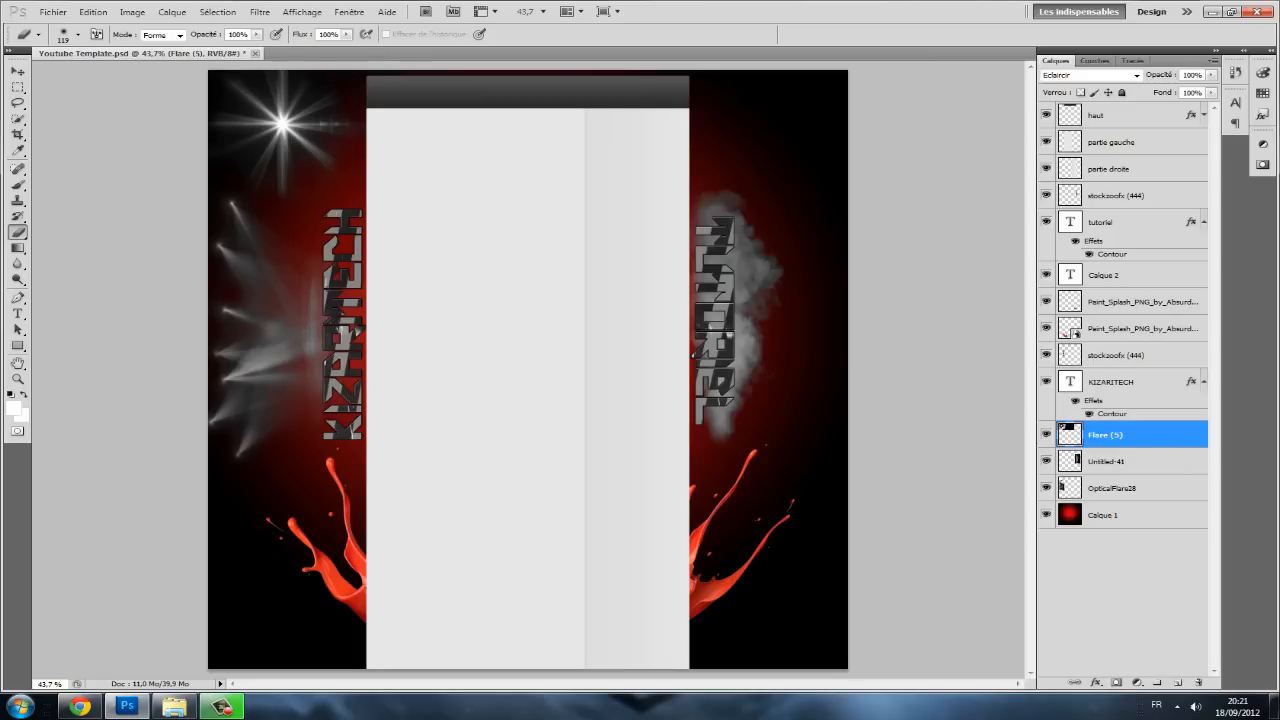
pyautogui.press('v')
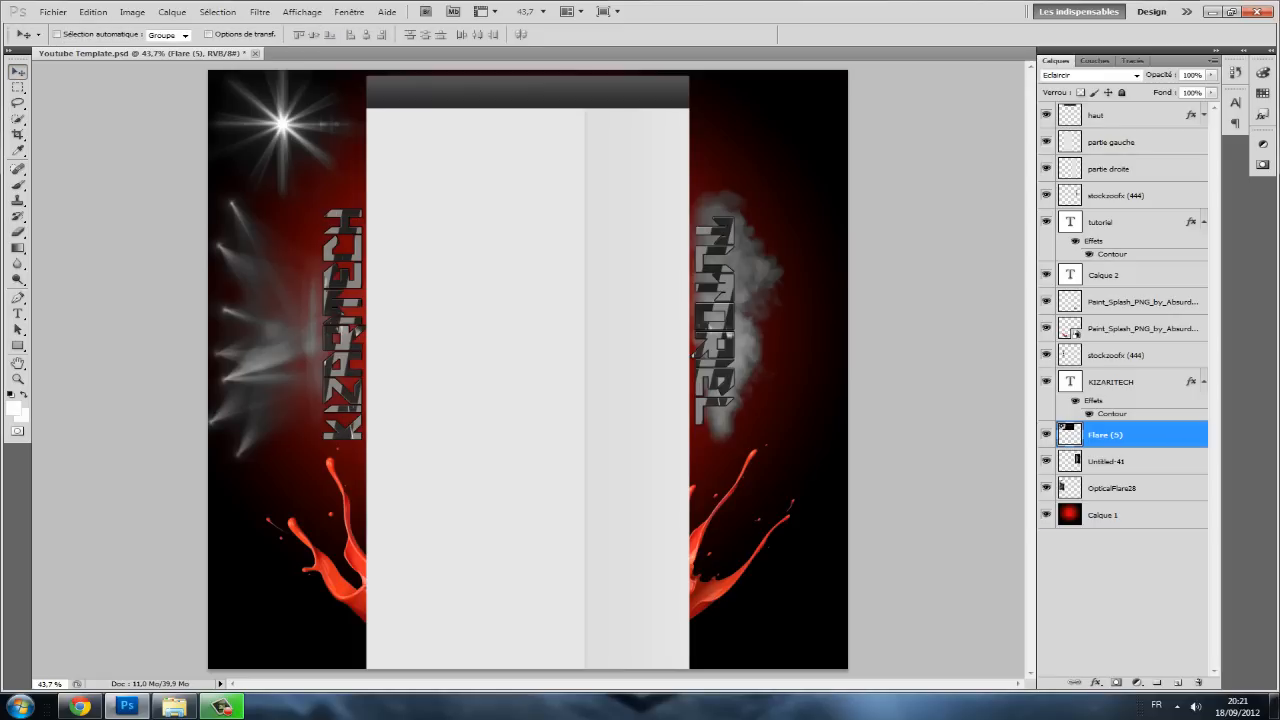
pyautogui.click(53, 11)
pyautogui.click(174, 706)
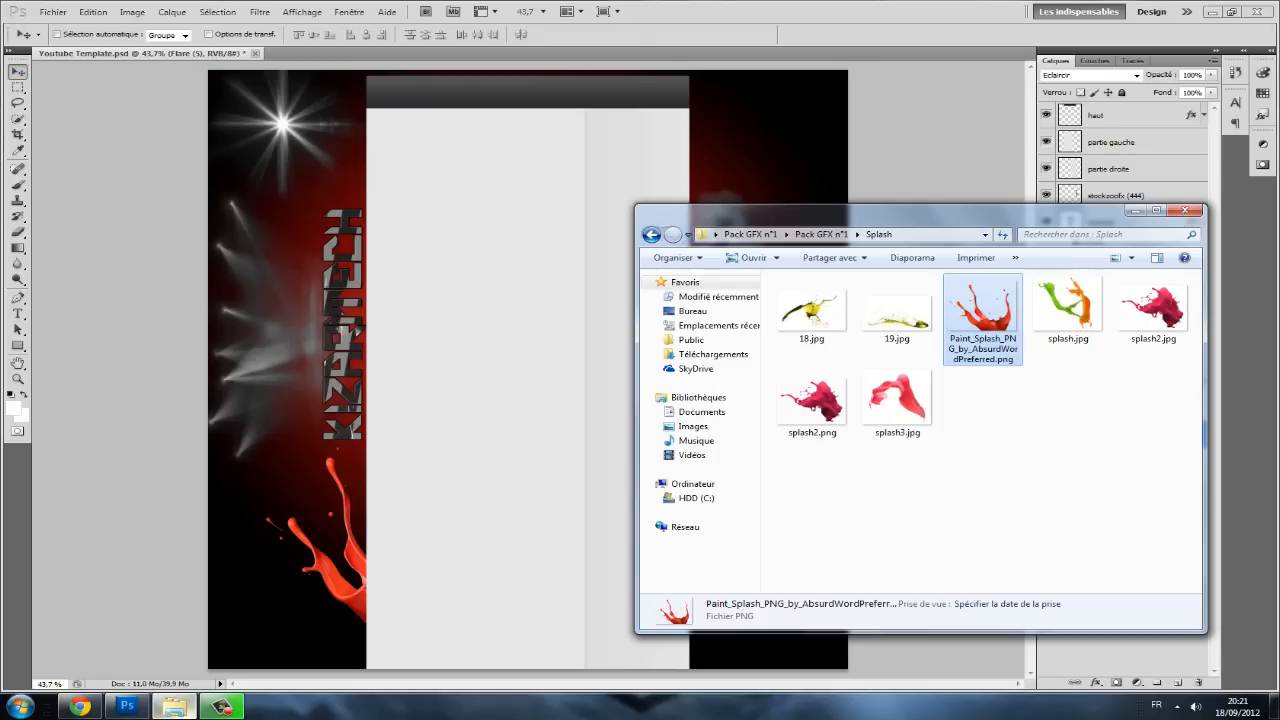
pyautogui.click(651, 234)
pyautogui.click(801, 340)
pyautogui.doubleClick(802, 326)
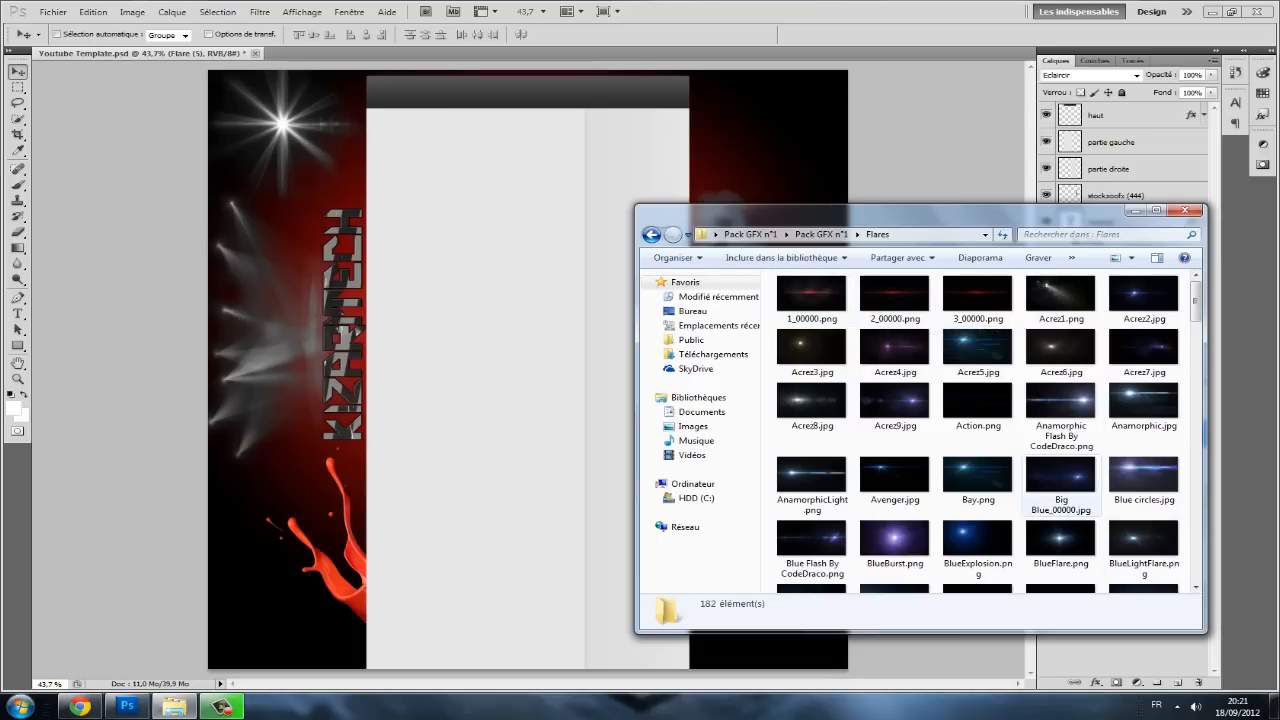
pyautogui.scroll(-5, 1060, 488)
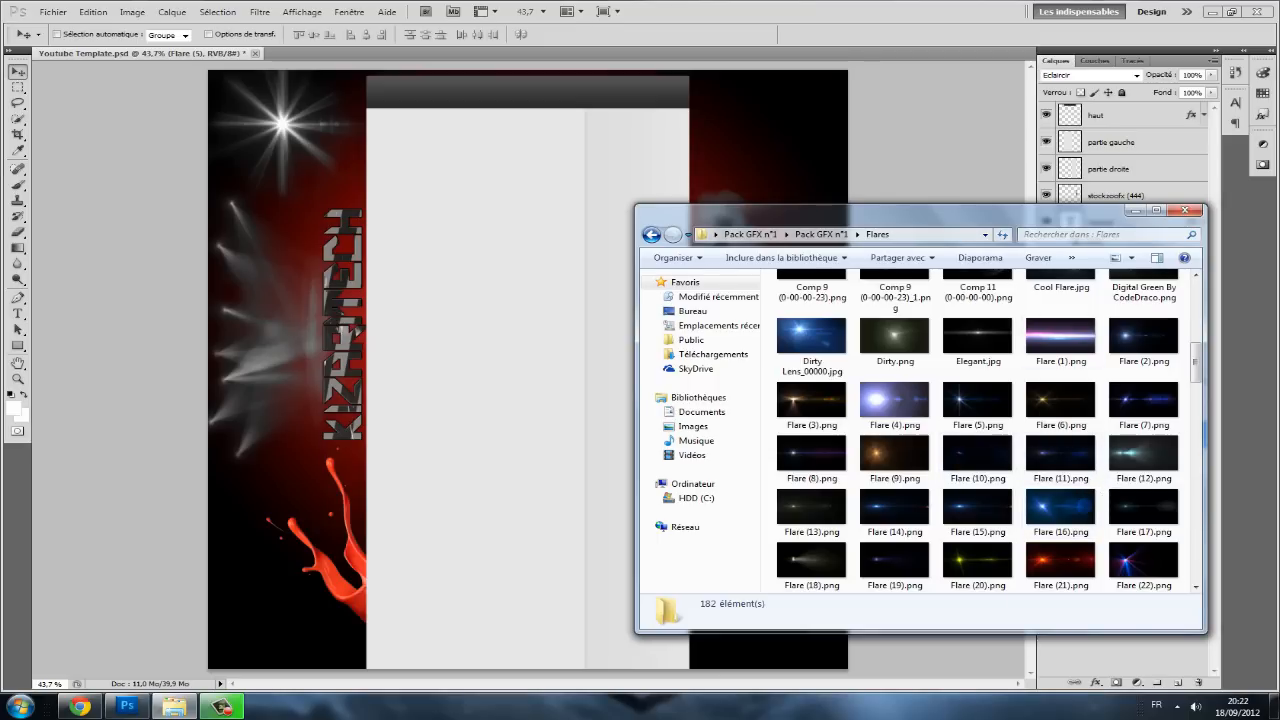
pyautogui.moveTo(636, 206); pyautogui.dragTo(644, 206)
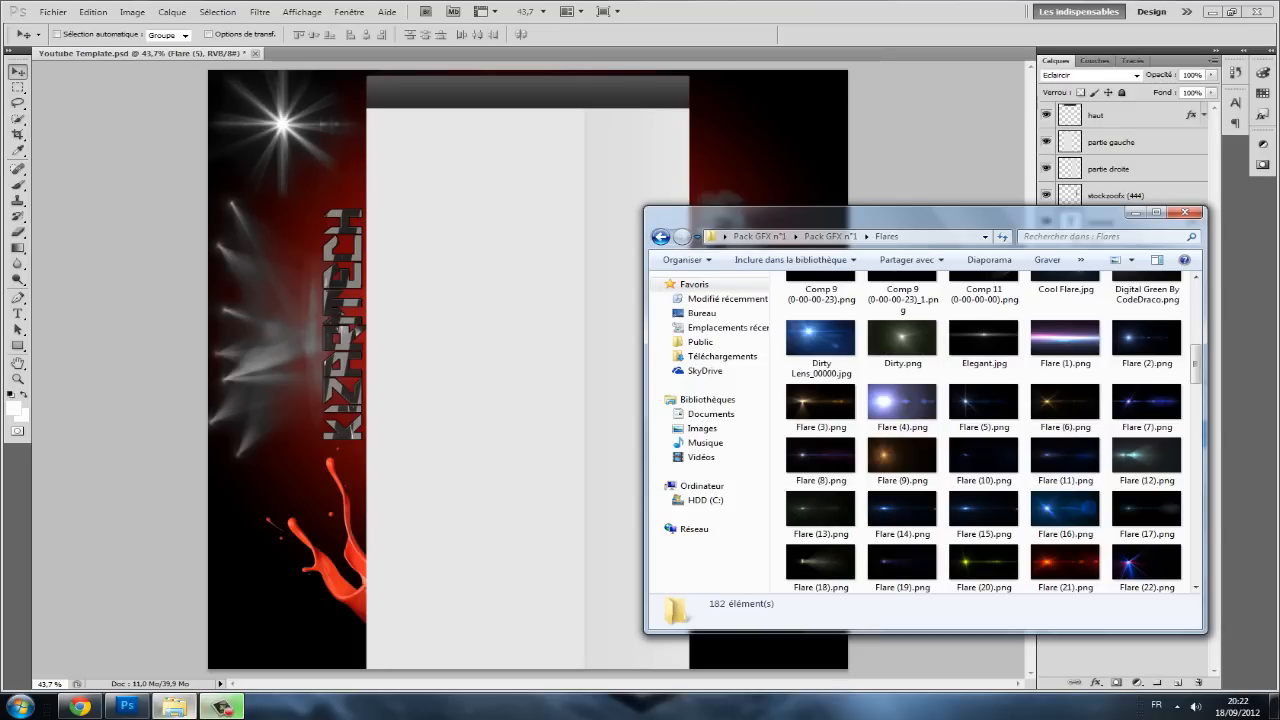
pyautogui.click(222, 707)
pyautogui.hotkey('alt', 'Tab')
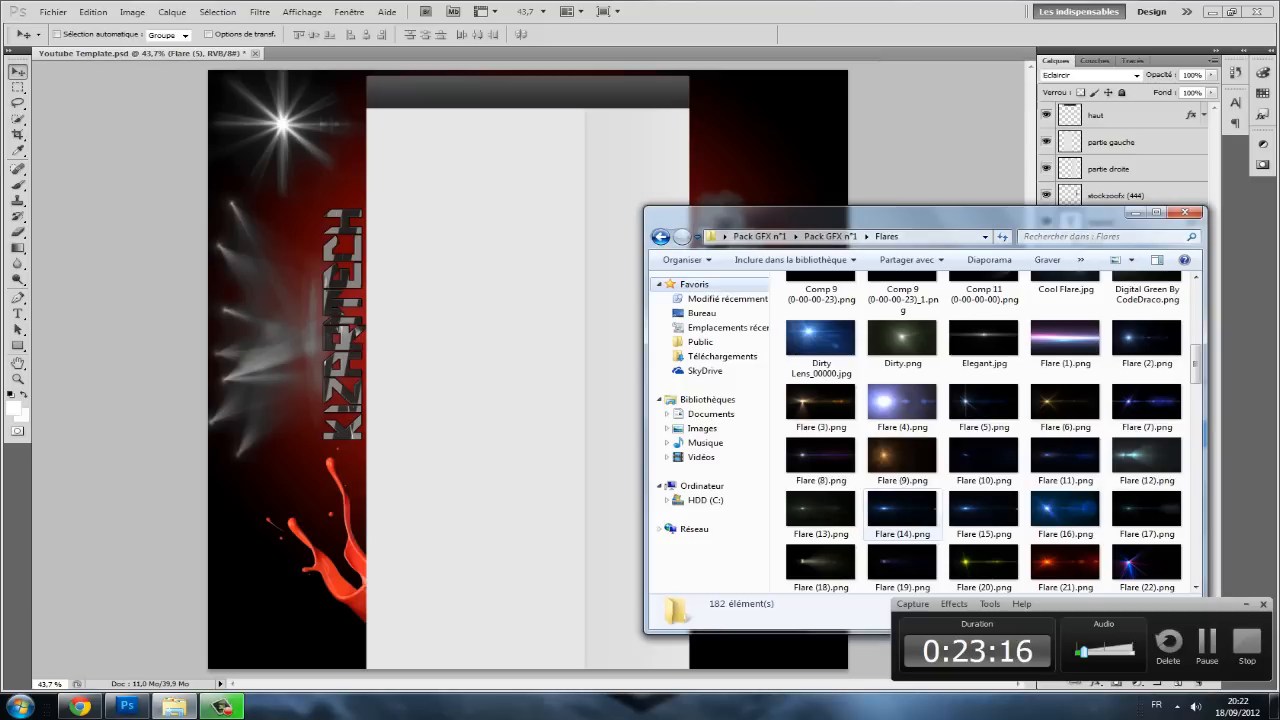
pyautogui.click(1246, 604)
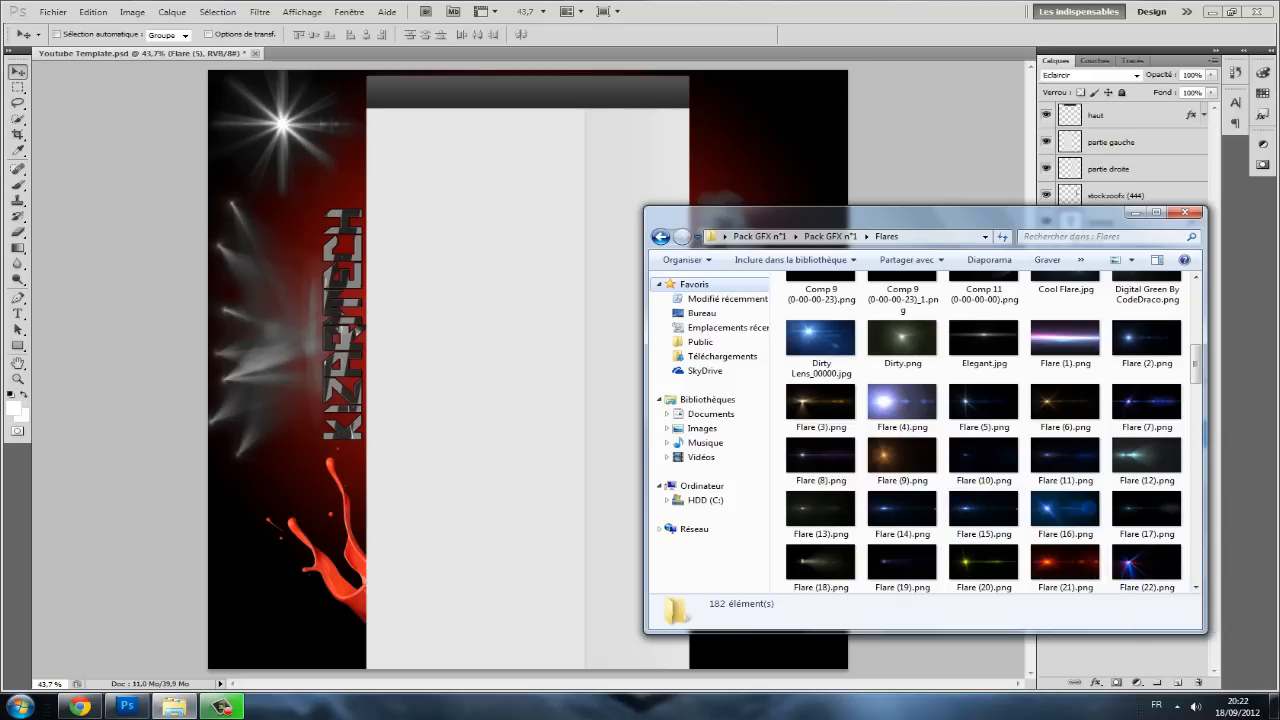
# - Look through the flare images and preview Acrez5.jpg at full size
pyautogui.click(984, 402)
pyautogui.scroll(2, 984, 402)
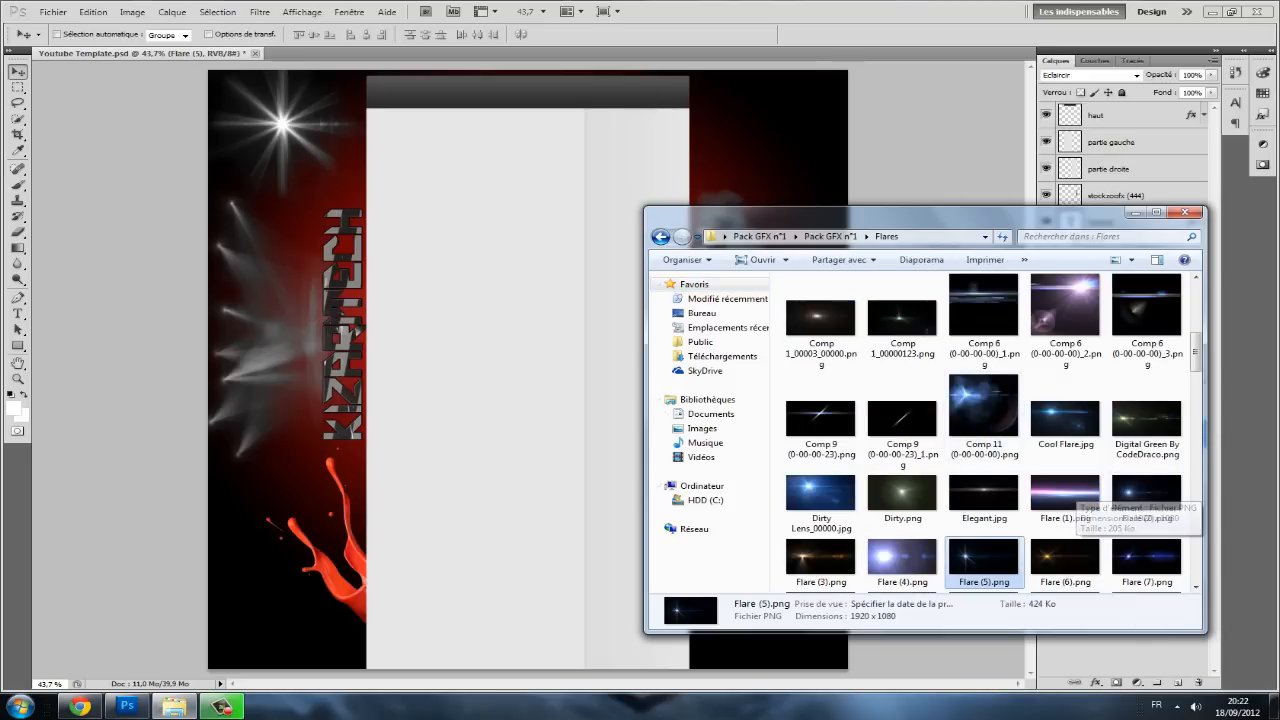
pyautogui.scroll(5, 940, 400)
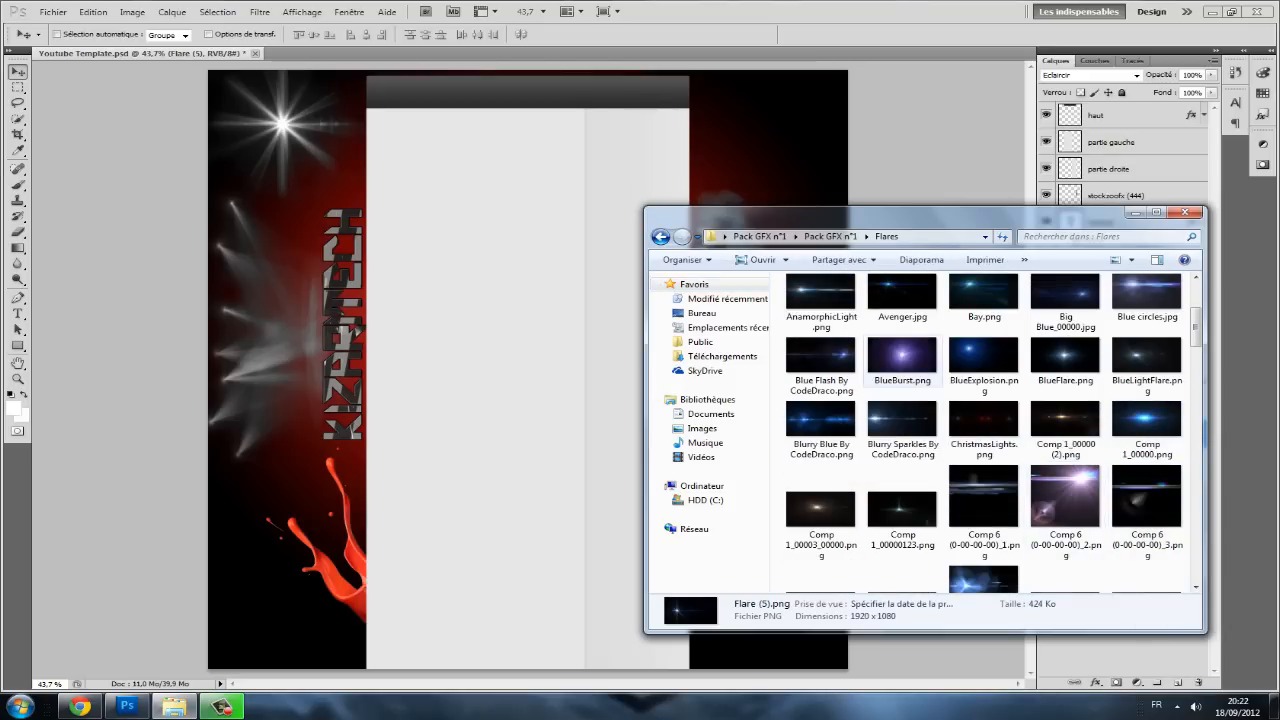
pyautogui.scroll(5, 906, 360)
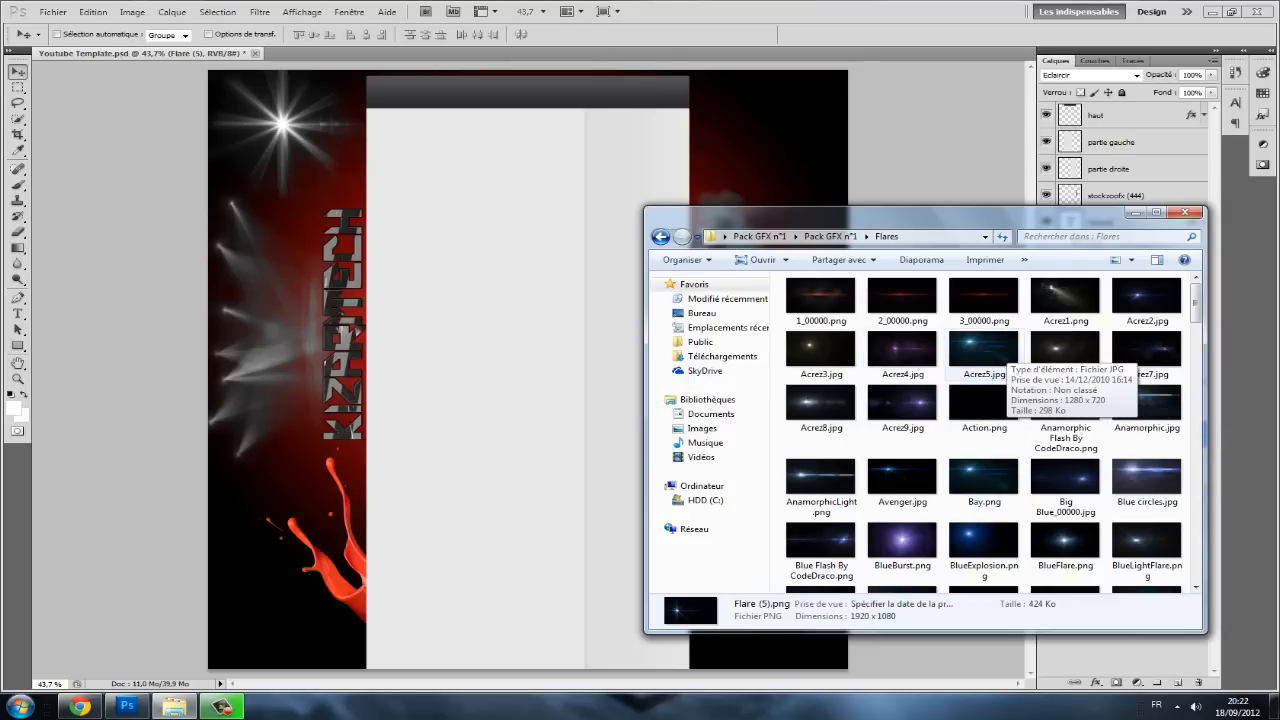
pyautogui.doubleClick(984, 350)
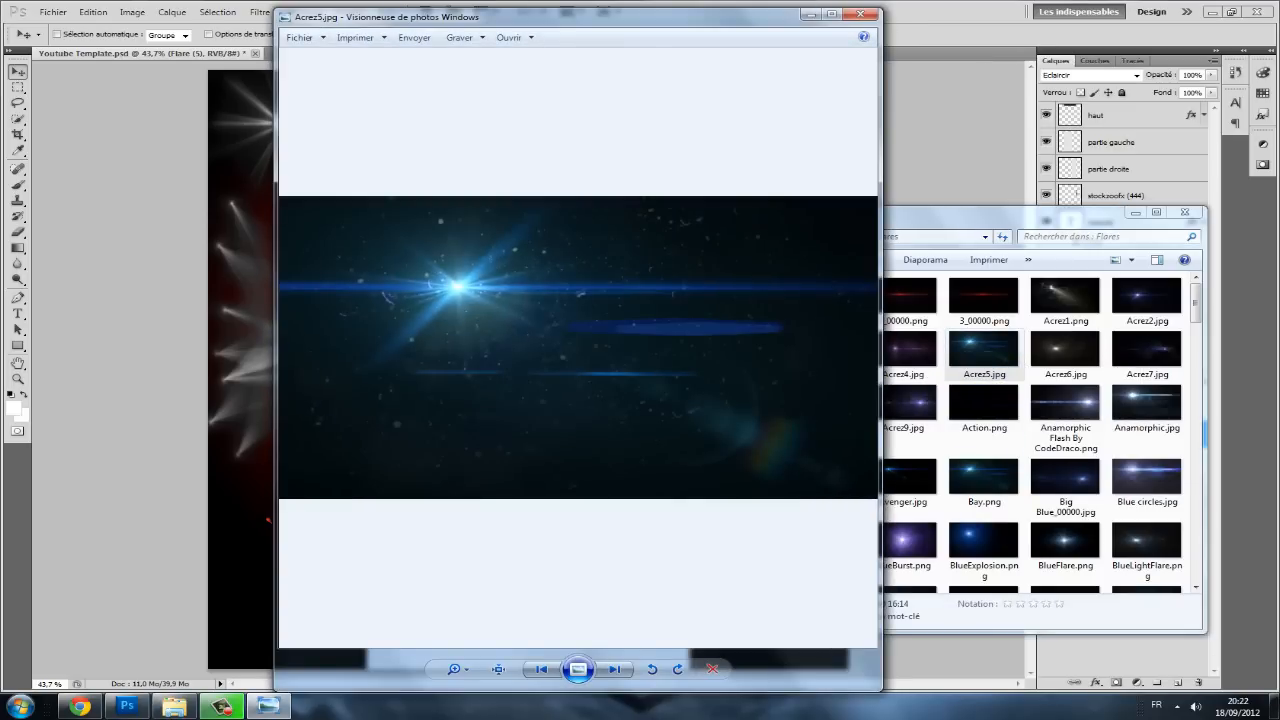
pyautogui.click(855, 19)
# - Place Acrez5.jpg over the template's upper-right corner at 100% scale, rotated 29.78°, and set its blend mode to Eclaircir
pyautogui.moveTo(984, 350); pyautogui.dragTo(828, 178)
pyautogui.moveTo(600, 294); pyautogui.dragTo(566, 176)
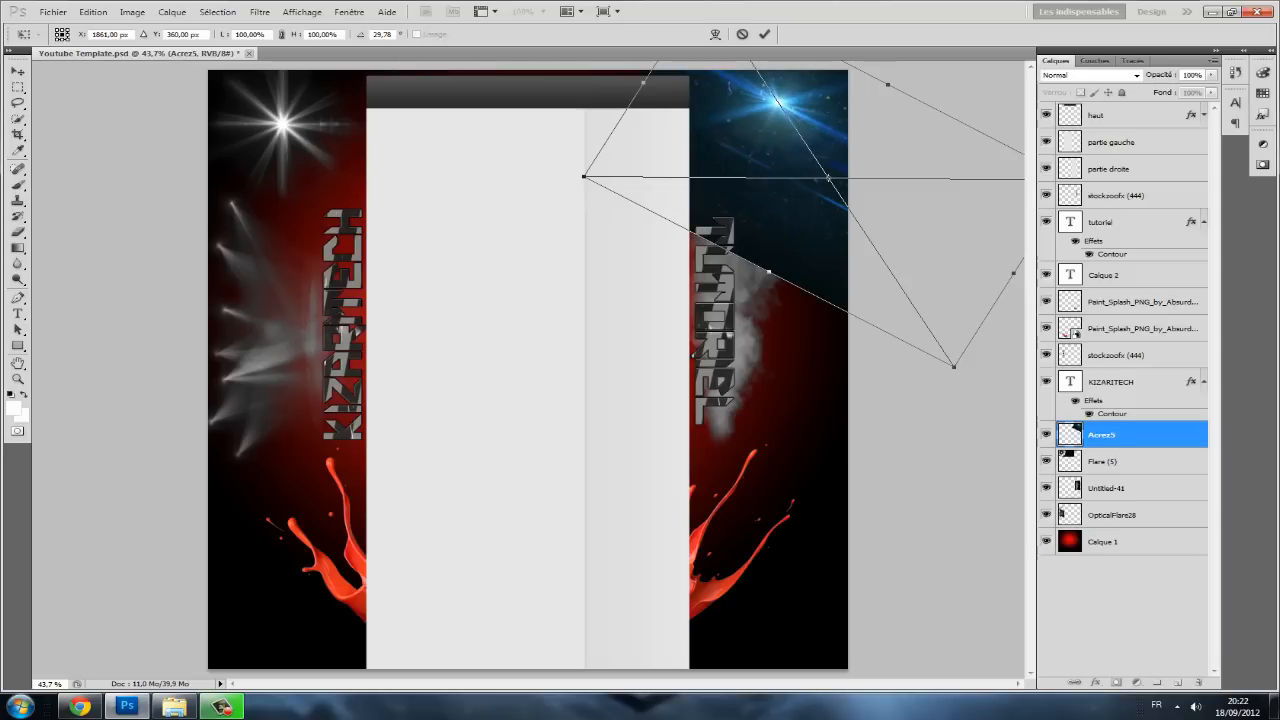
pyautogui.moveTo(828, 178); pyautogui.dragTo(821, 190)
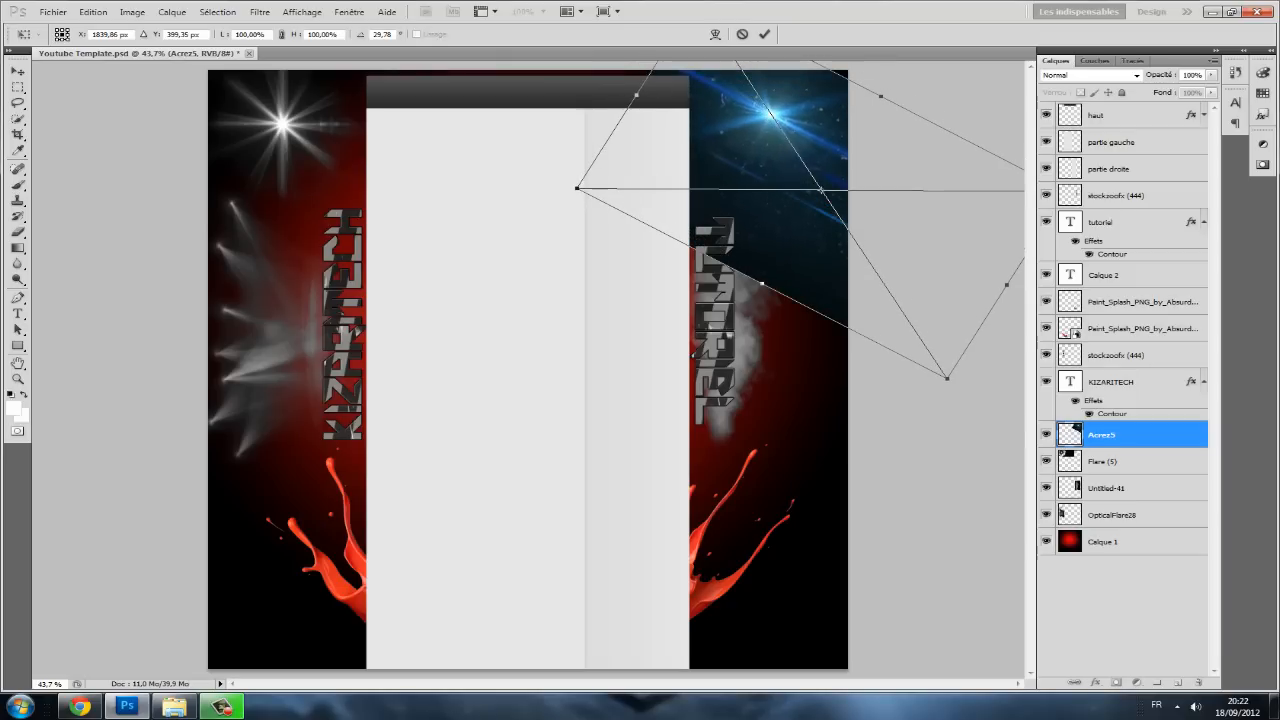
pyautogui.click(17, 70)
pyautogui.click(612, 268)
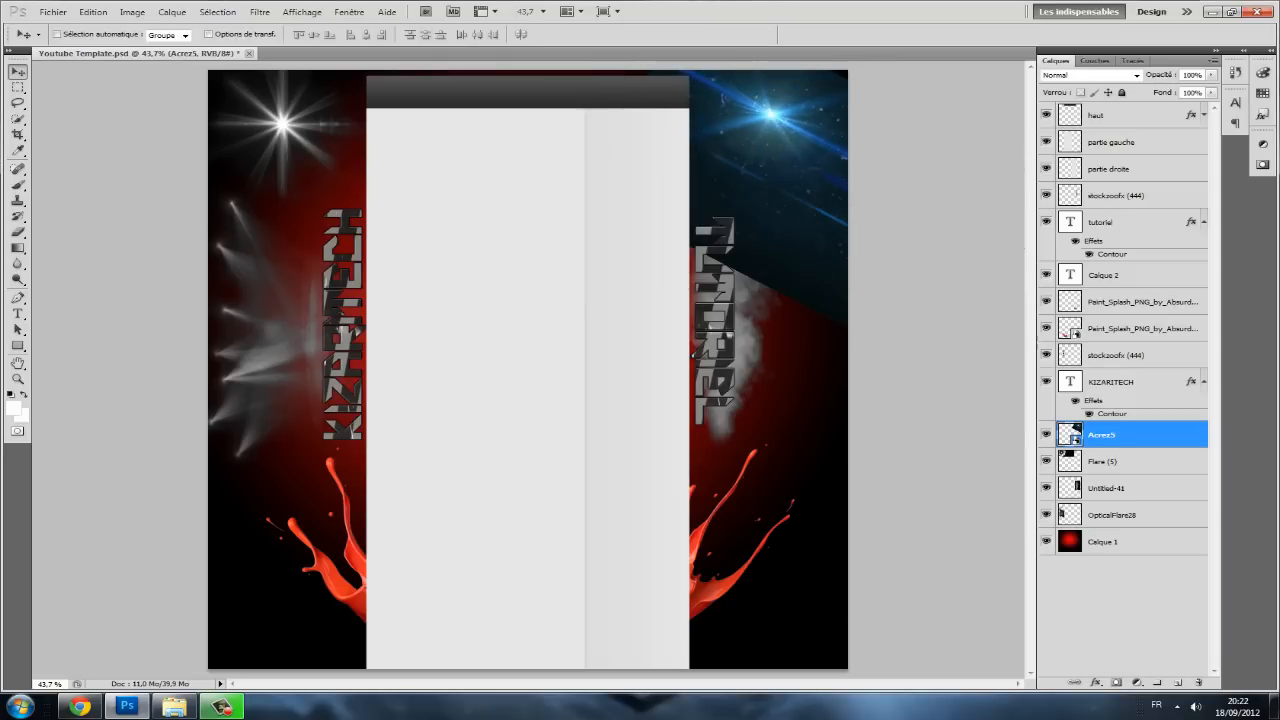
pyautogui.click(1089, 75)
pyautogui.click(1089, 186)
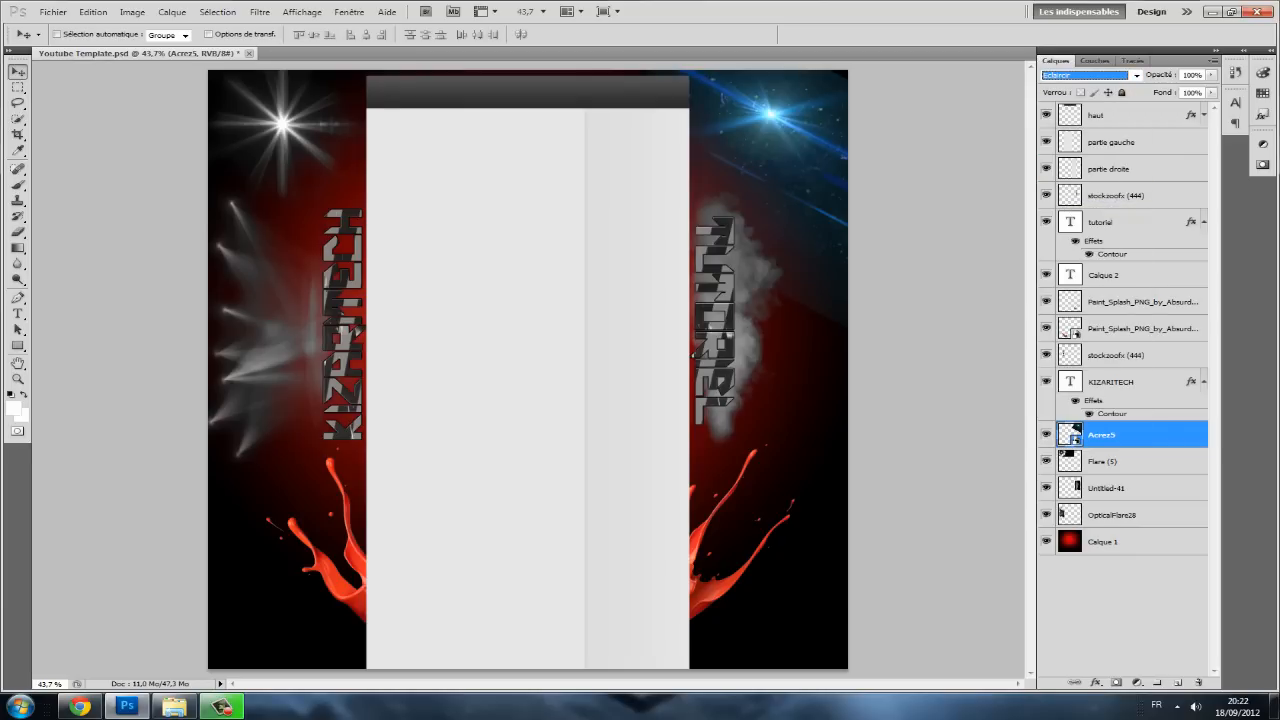
# - Rasterize the Acrez5 flare layer and desaturate it to greyscale
pyautogui.rightClick(1090, 462)
pyautogui.rightClick(1070, 432)
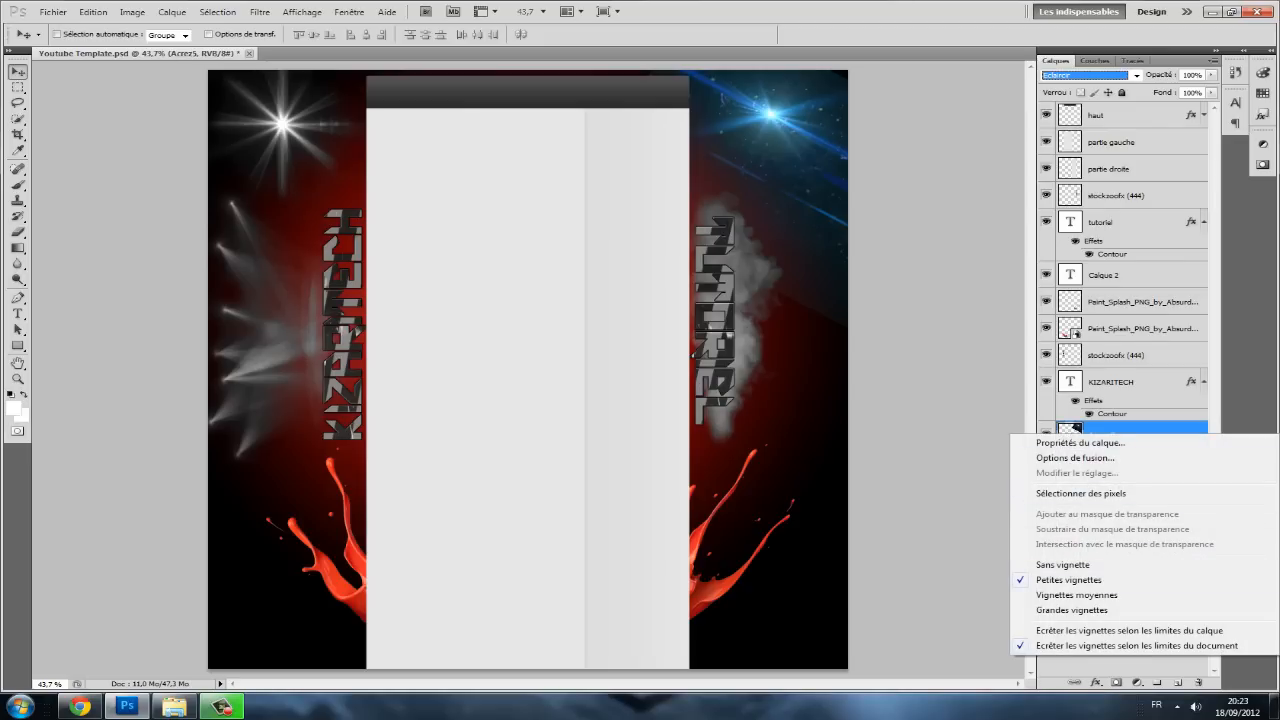
pyautogui.rightClick(1130, 429)
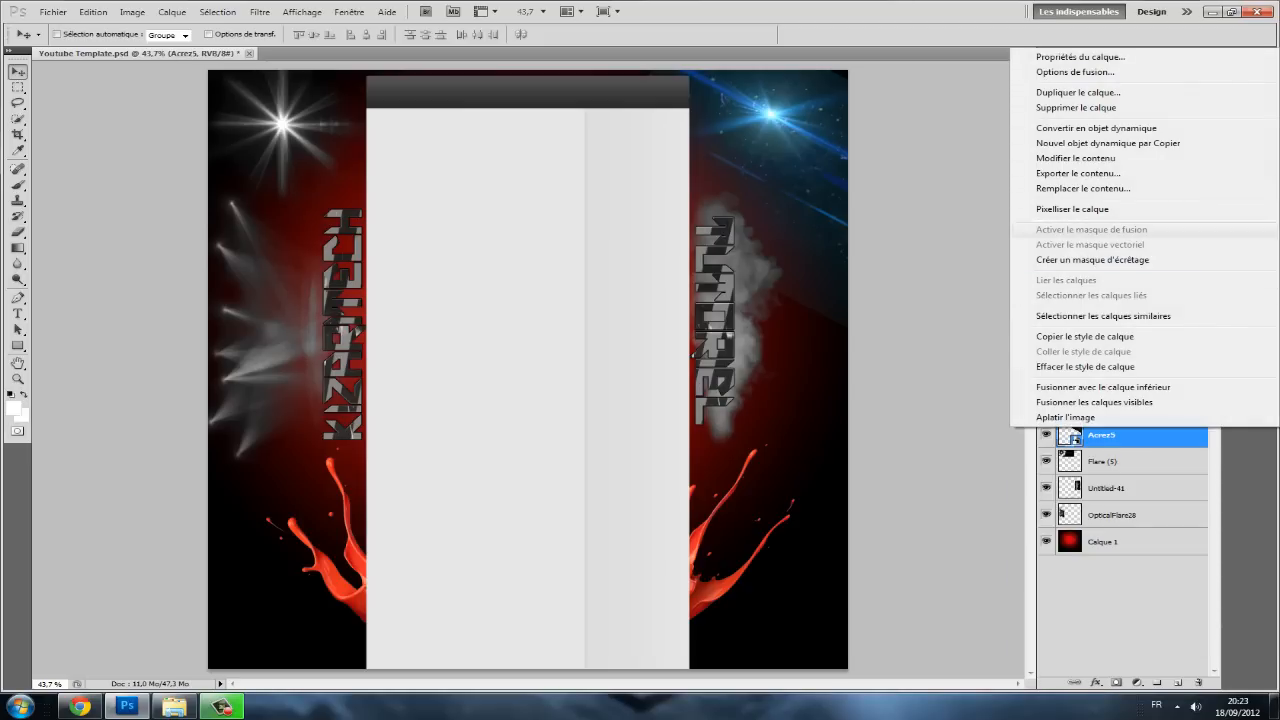
pyautogui.click(1072, 209)
pyautogui.hotkey('ctrl', 'shift', 'u')
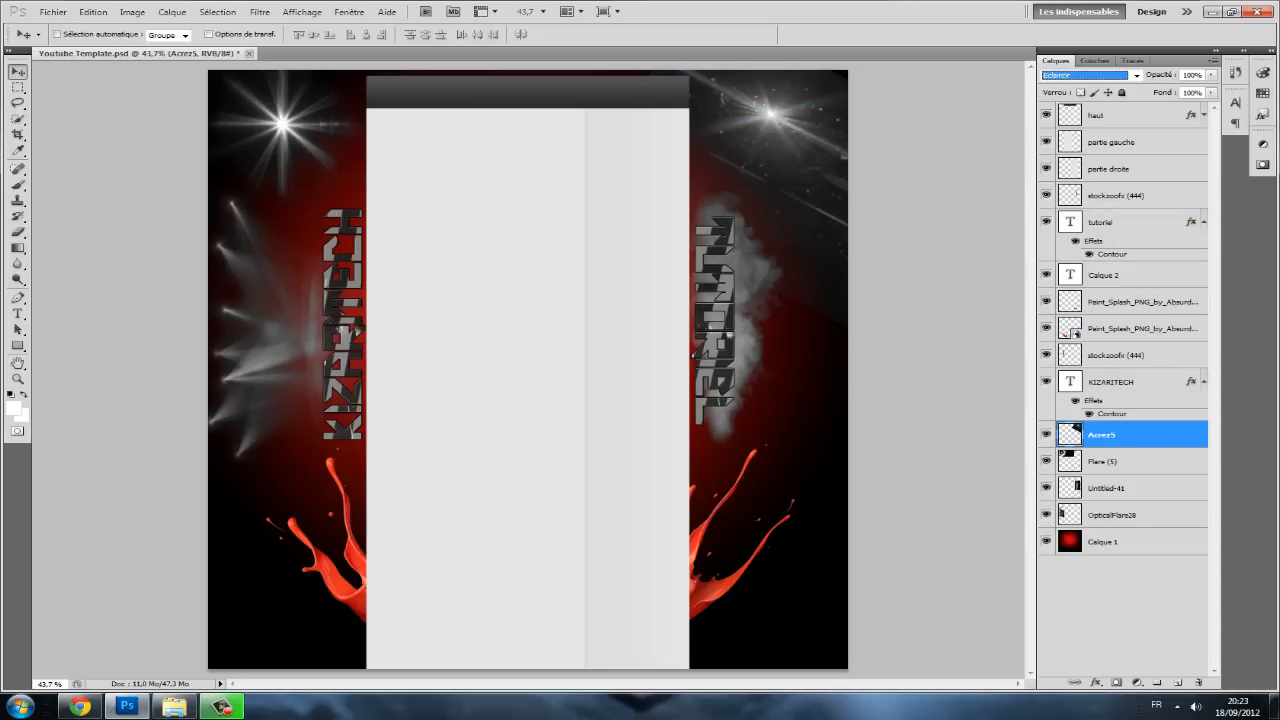
# - Erase the lower and outer edges of the Acrez5 flare with a soft eraser, reducing the eraser size to 67 px
pyautogui.press('e')
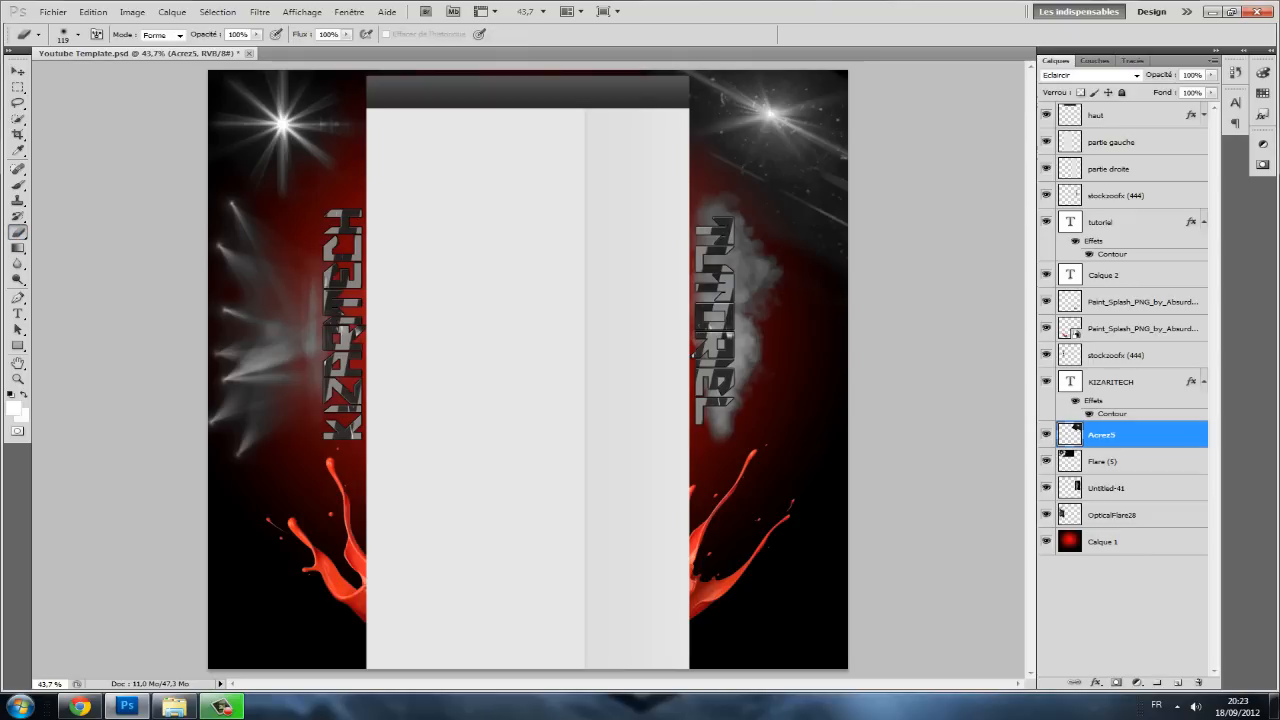
pyautogui.moveTo(822, 256)
pyautogui.mouseDown()
pyautogui.moveTo(794, 250)
pyautogui.moveTo(748, 206)
pyautogui.mouseUp()
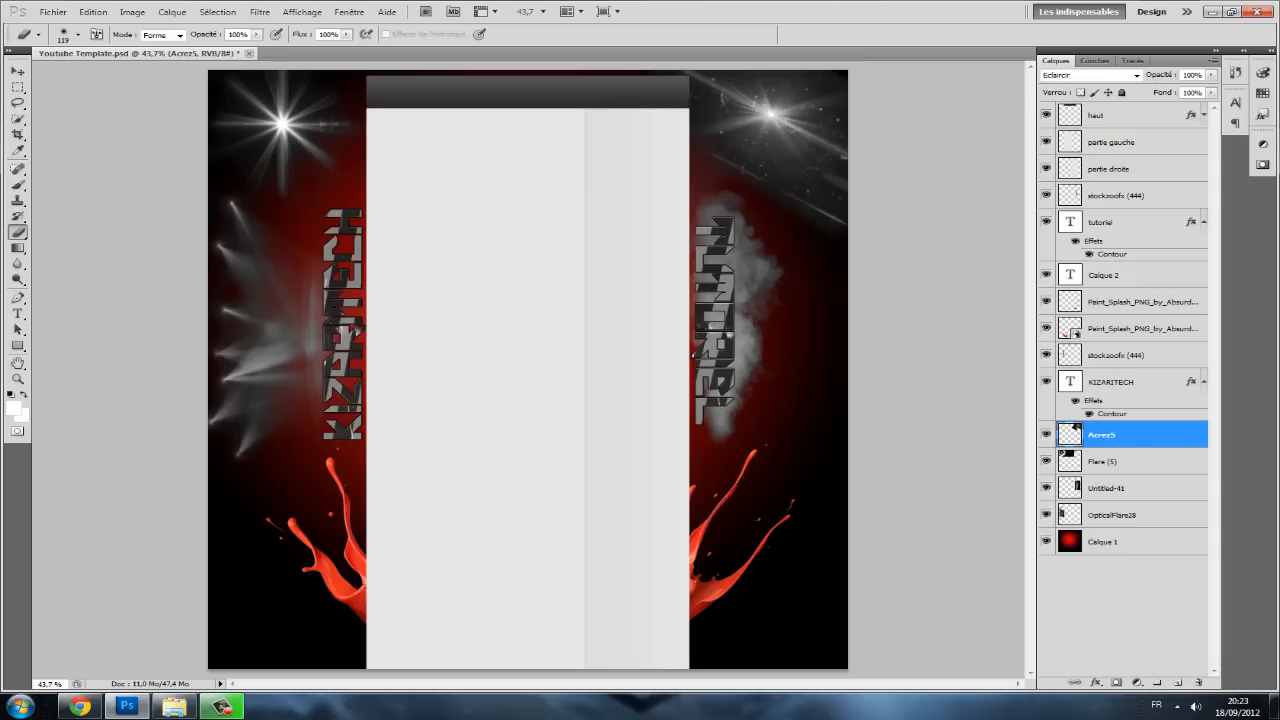
pyautogui.click(679, 73)
pyautogui.click(78, 34)
pyautogui.moveTo(106, 71); pyautogui.dragTo(73, 71)
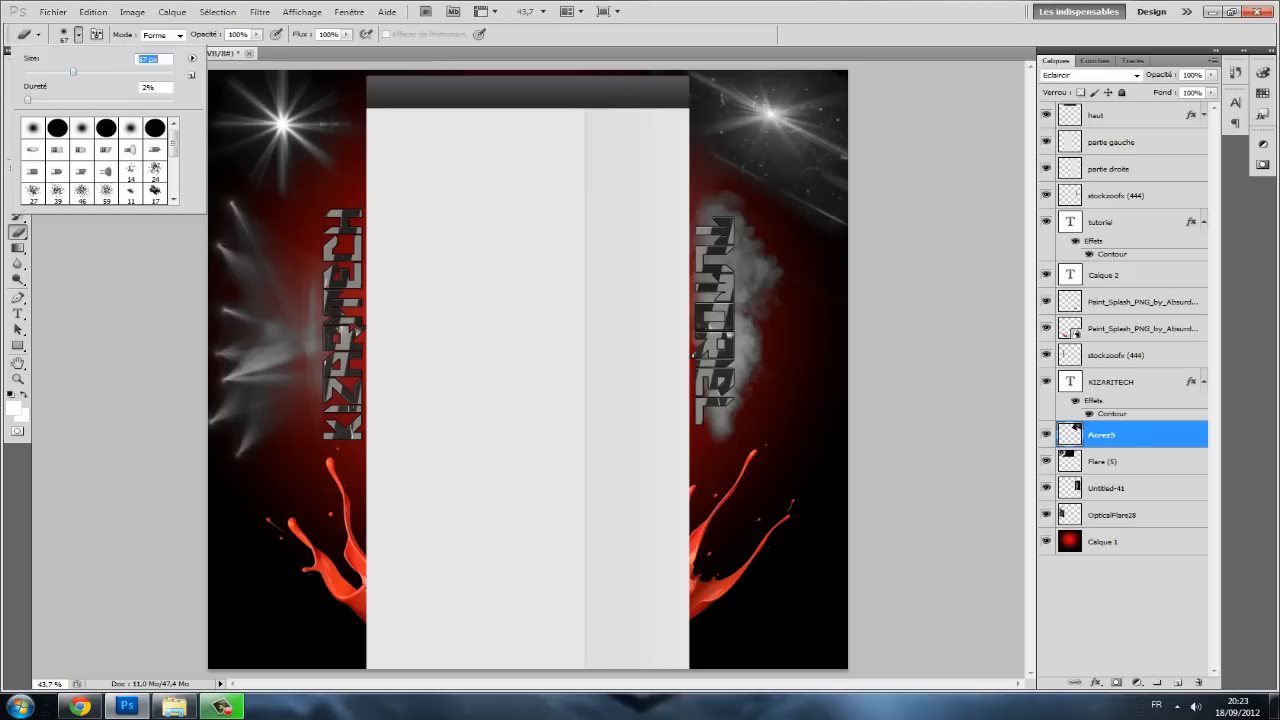
pyautogui.press('Return')
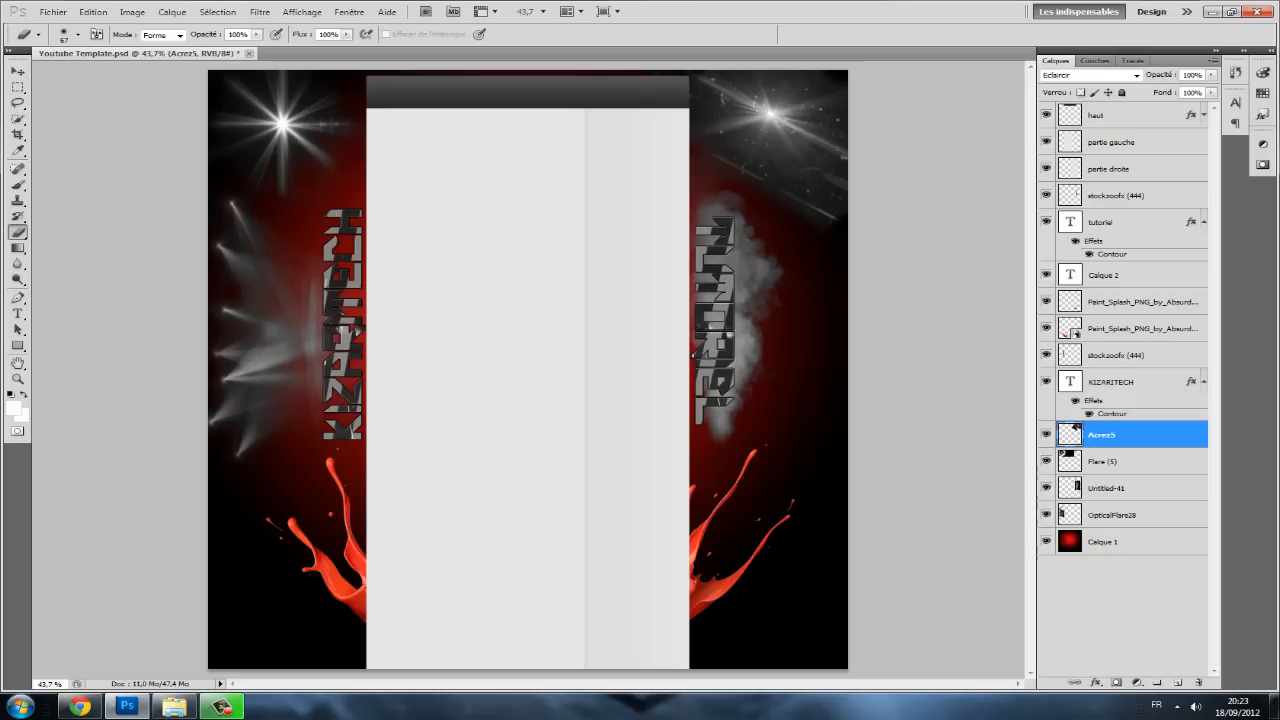
pyautogui.moveTo(831, 205)
pyautogui.mouseDown()
pyautogui.moveTo(827, 219)
pyautogui.moveTo(838, 197)
pyautogui.moveTo(810, 208)
pyautogui.mouseUp()
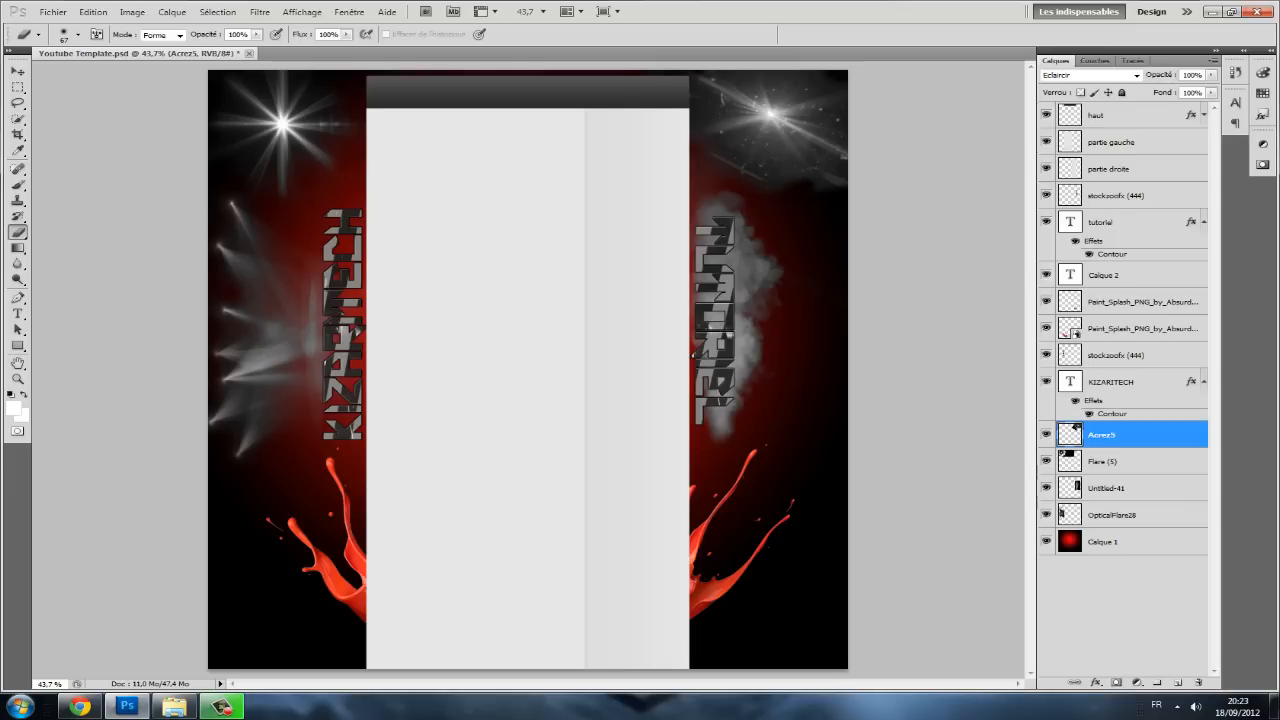
pyautogui.click(733, 168)
pyautogui.moveTo(718, 169); pyautogui.dragTo(696, 187)
# - Replace the Acrez5 layer with Acrez3.jpg from the Flares folder, placed at 100% scale over the template's upper-right corner
pyautogui.press('Delete')
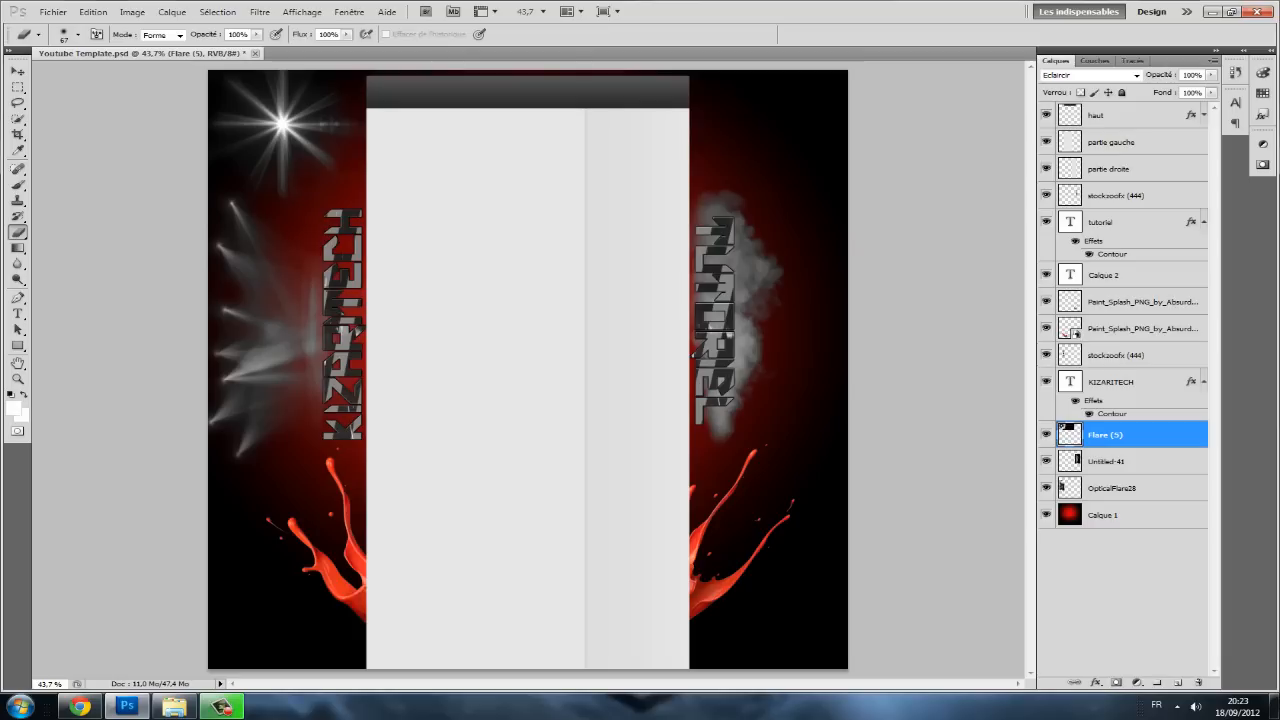
pyautogui.click(53, 12)
pyautogui.click(174, 706)
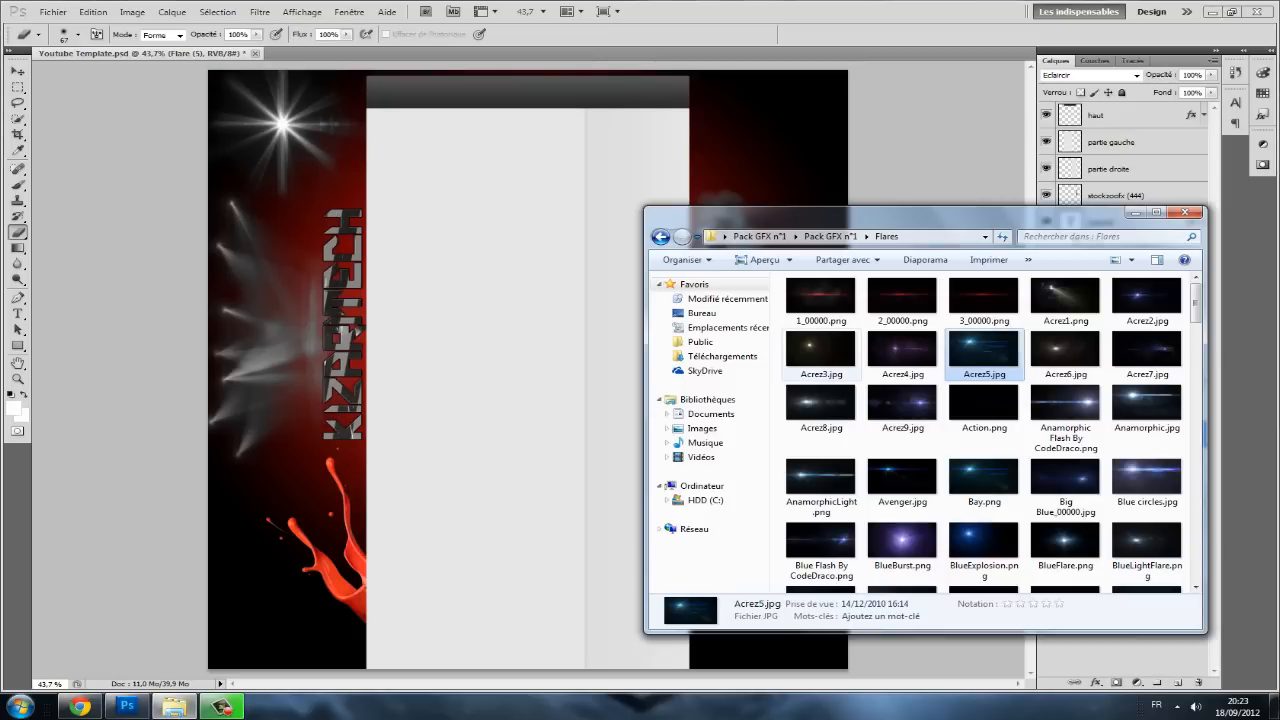
pyautogui.moveTo(820, 352); pyautogui.dragTo(776, 144)
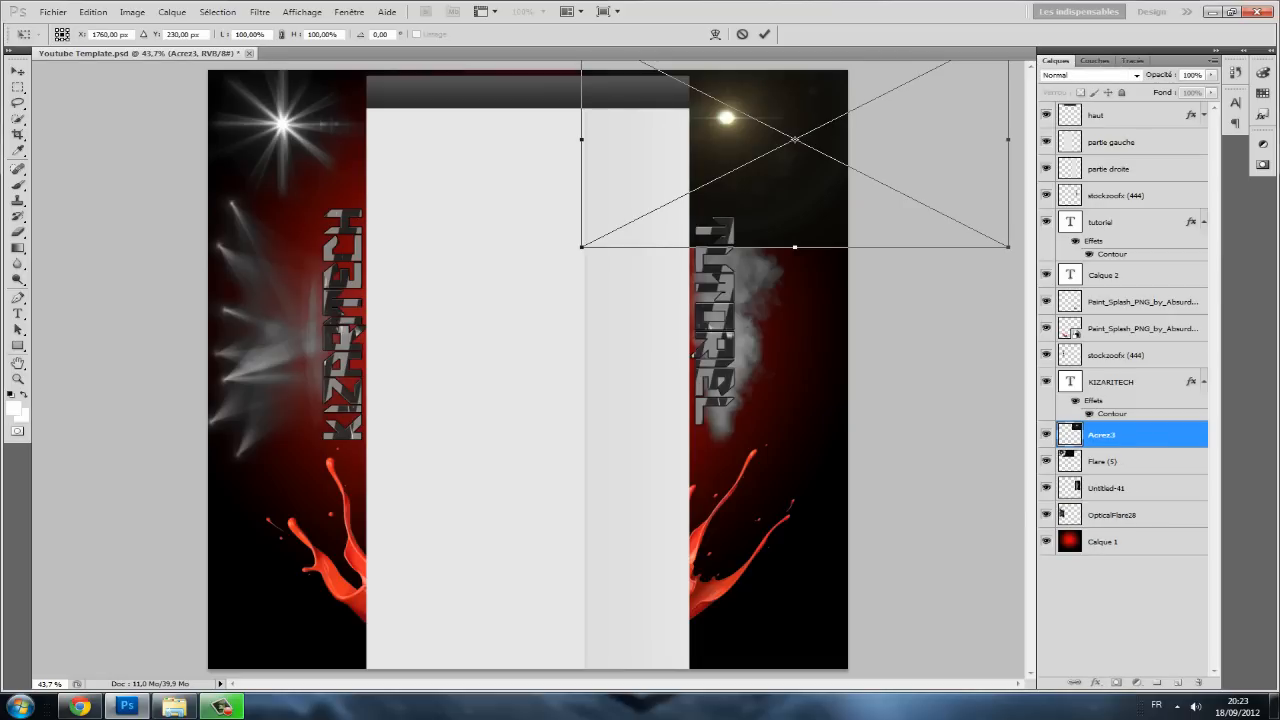
pyautogui.click(17, 71)
pyautogui.press('Return')
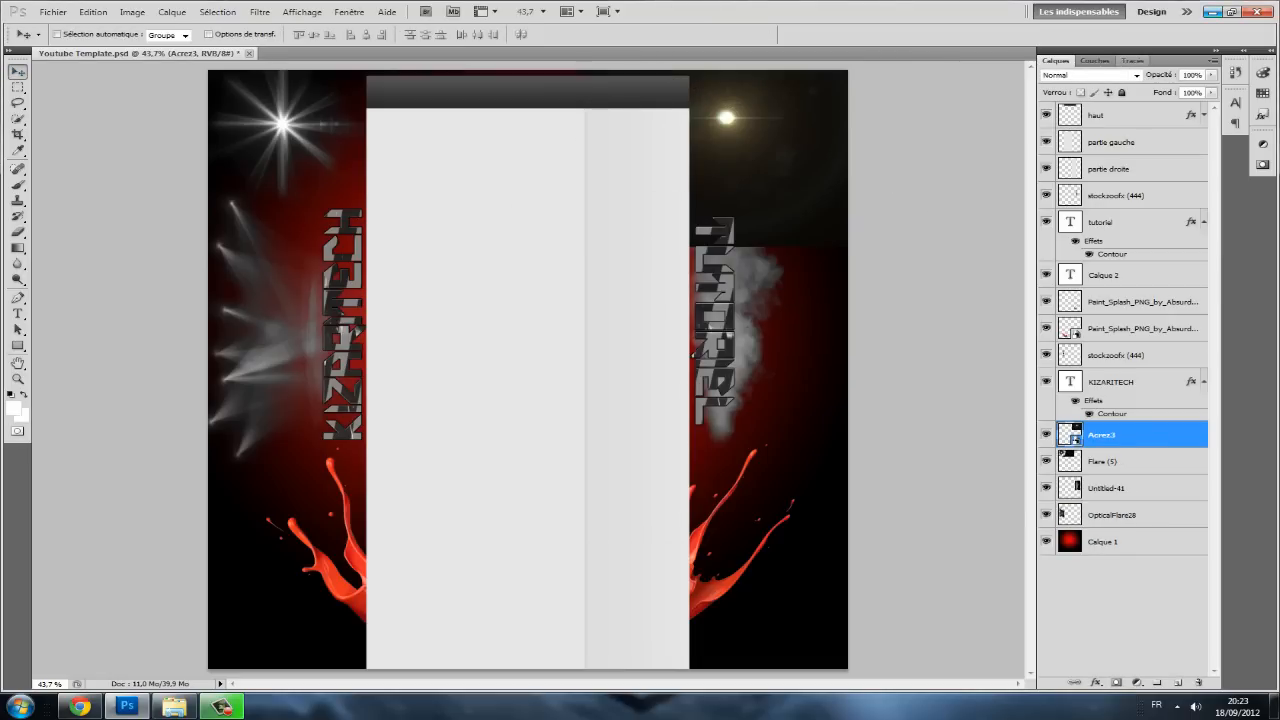
# - Set the Acrez3 layer's blend mode to Eclaircir and nudge the flare slightly to the right
pyautogui.click(1090, 75)
pyautogui.click(1060, 187)
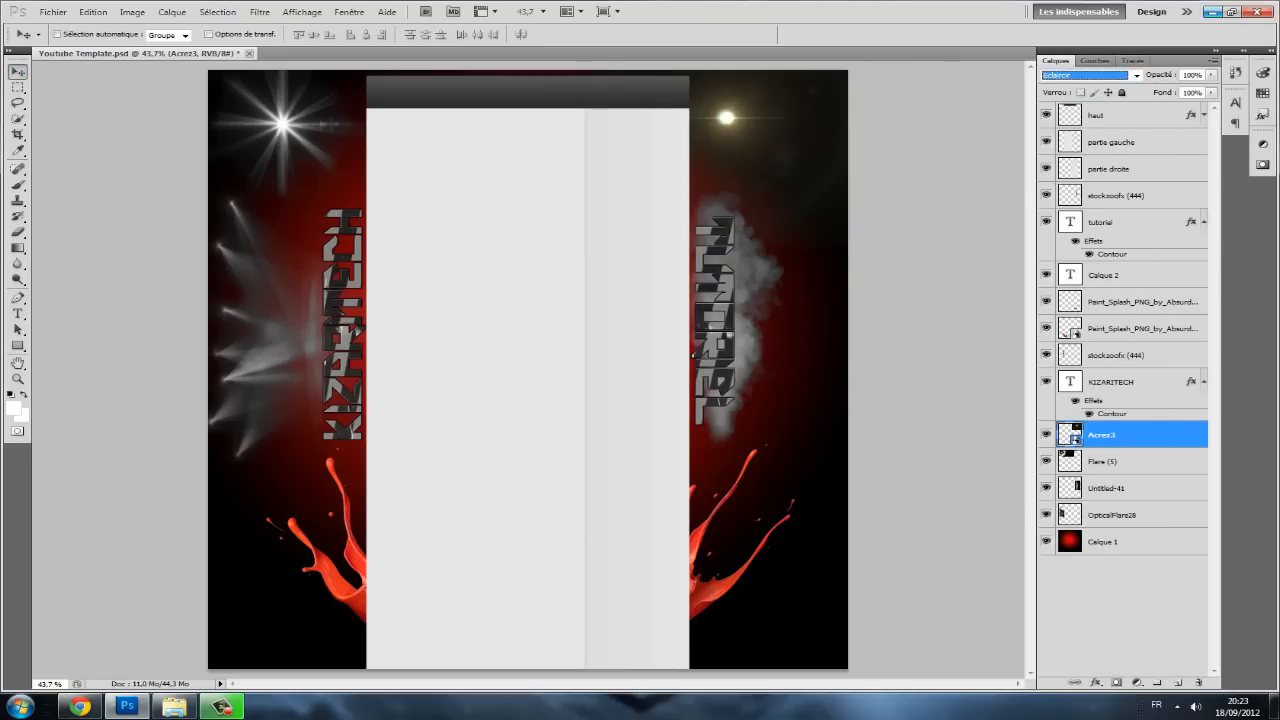
pyautogui.moveTo(726, 117); pyautogui.dragTo(730, 117)
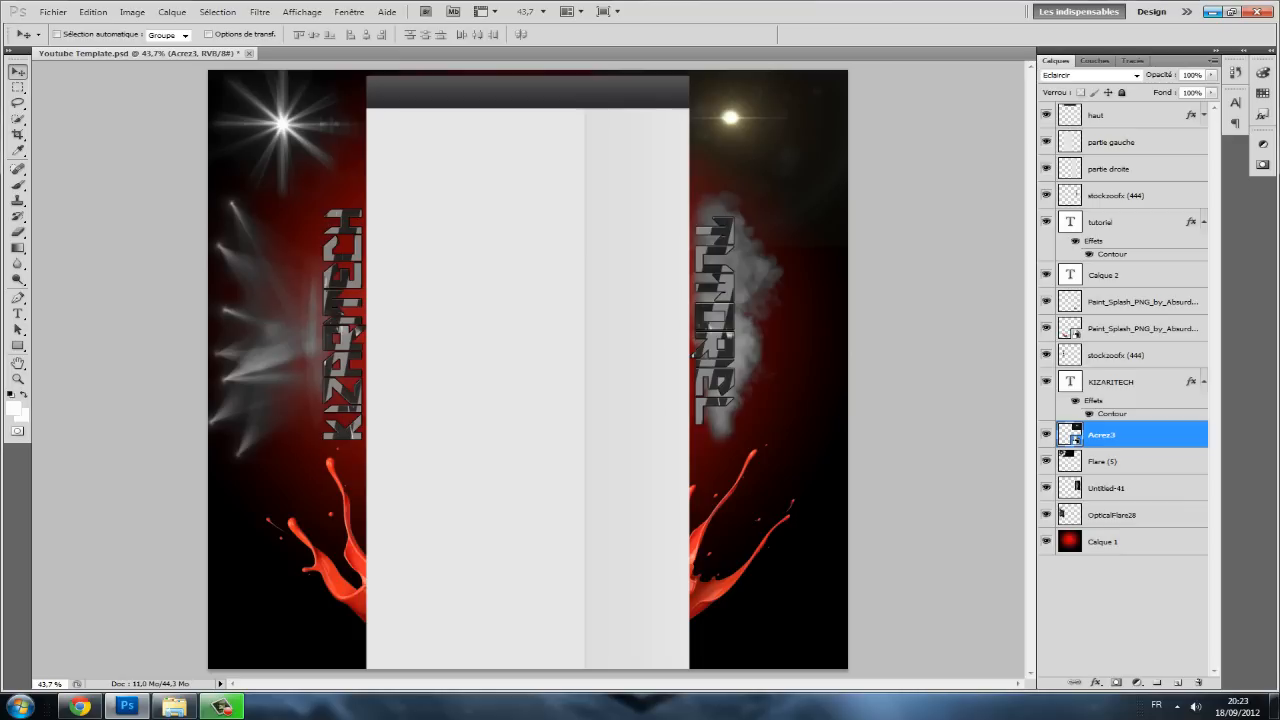
# - Rasterize the Acrez3 flare layer and desaturate it to greyscale
pyautogui.rightClick(1130, 433)
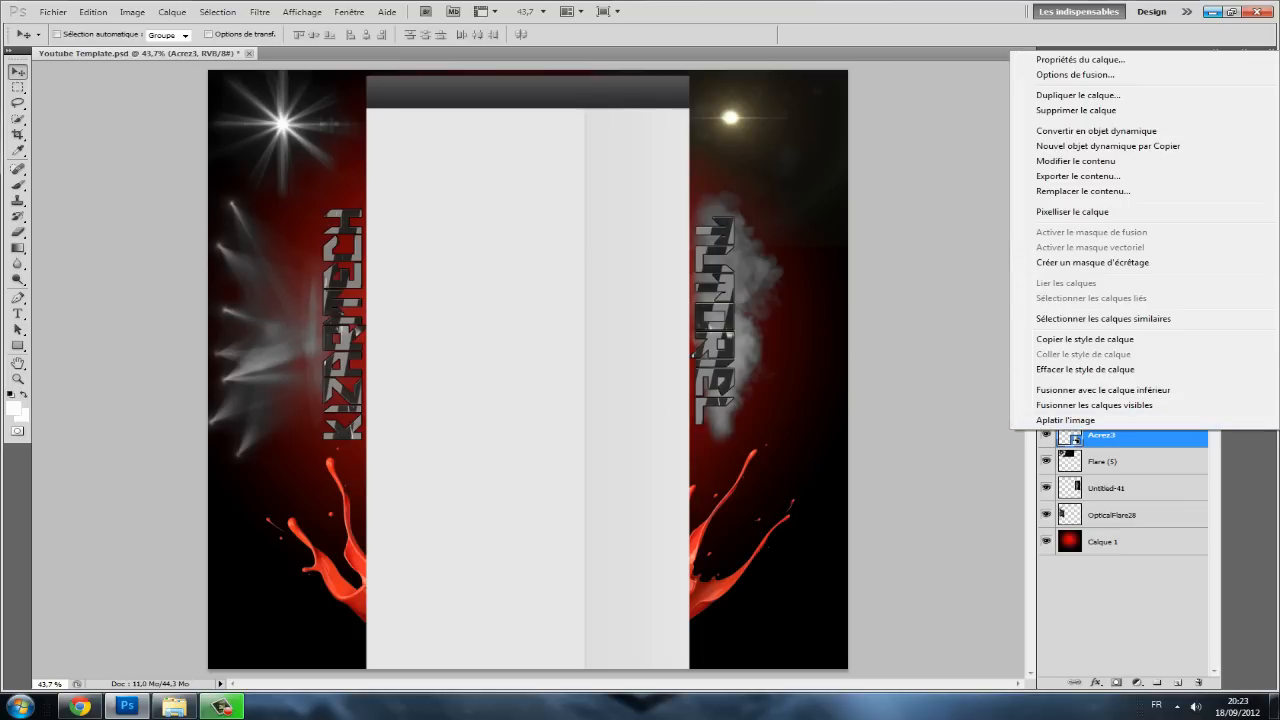
pyautogui.click(1090, 212)
pyautogui.hotkey('ctrl', 'shift', 'u')
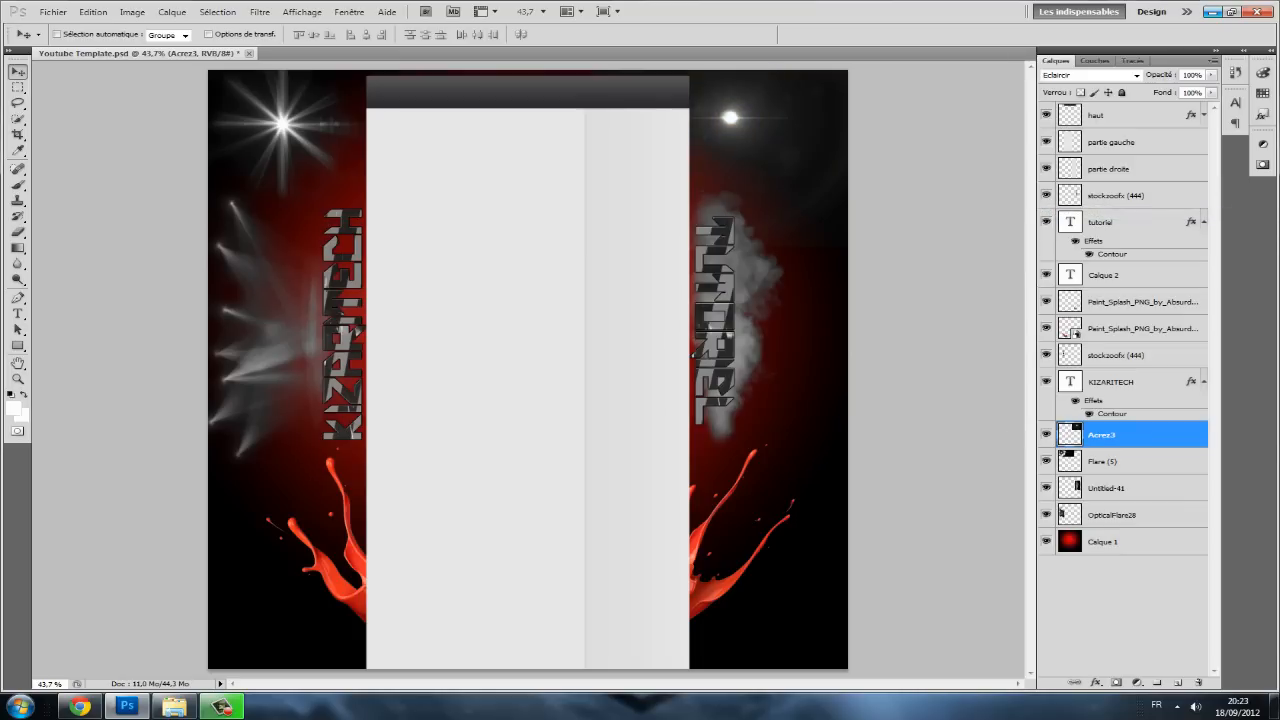
# - Erase the Acrez3 layer's hard edges and the grey haze around its bright core, enlarging the soft eraser to 236 px
pyautogui.press('e')
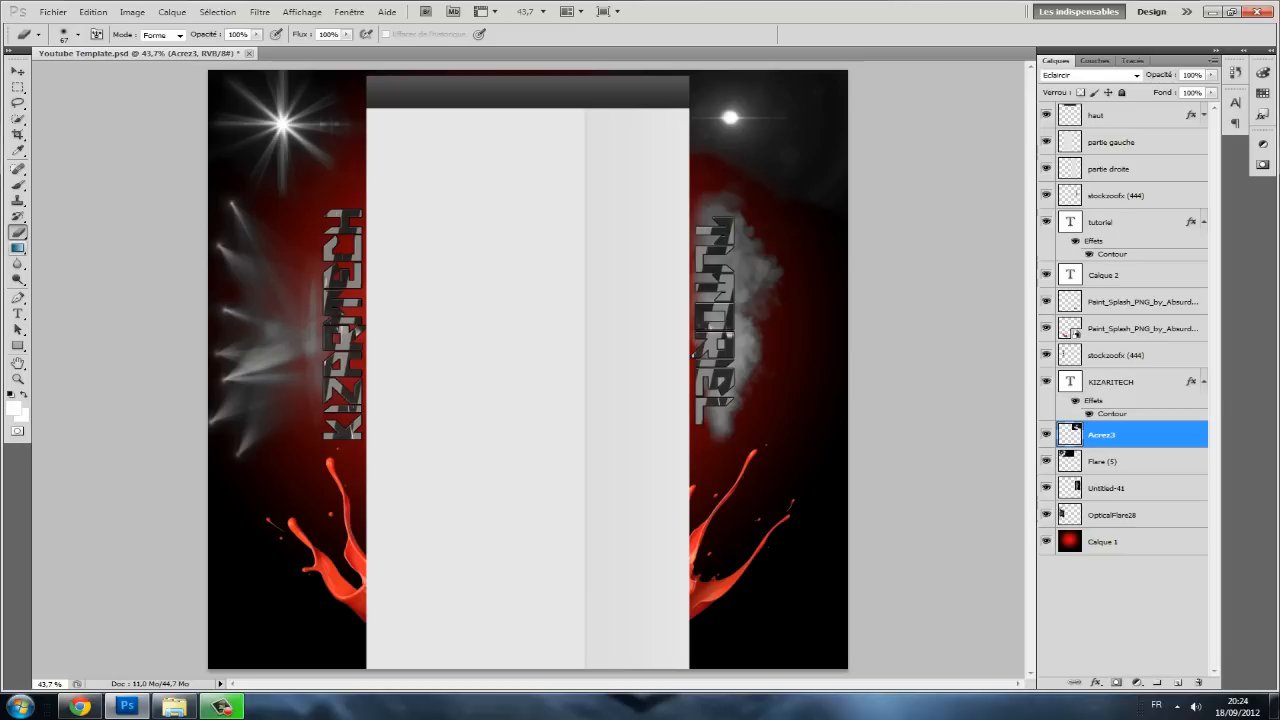
pyautogui.click(77, 34)
pyautogui.click(74, 71)
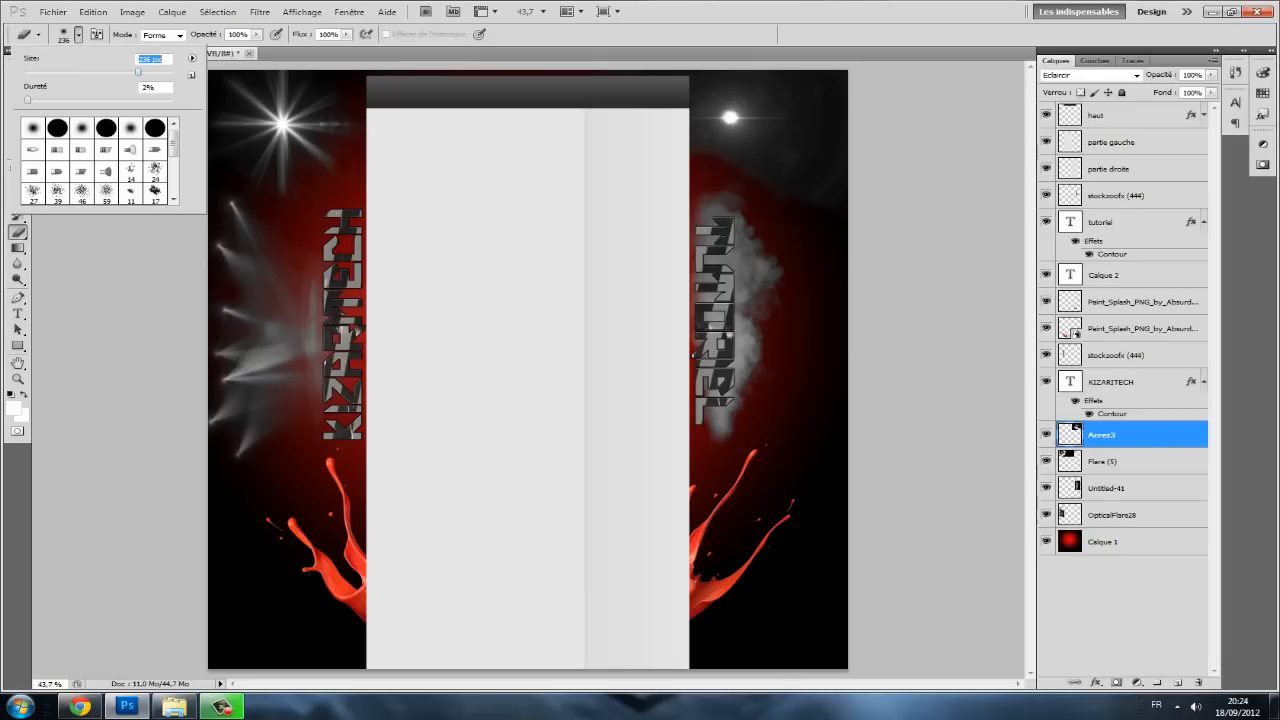
pyautogui.click(810, 179)
pyautogui.click(840, 140)
pyautogui.click(830, 92)
pyautogui.click(680, 82)
pyautogui.click(686, 112)
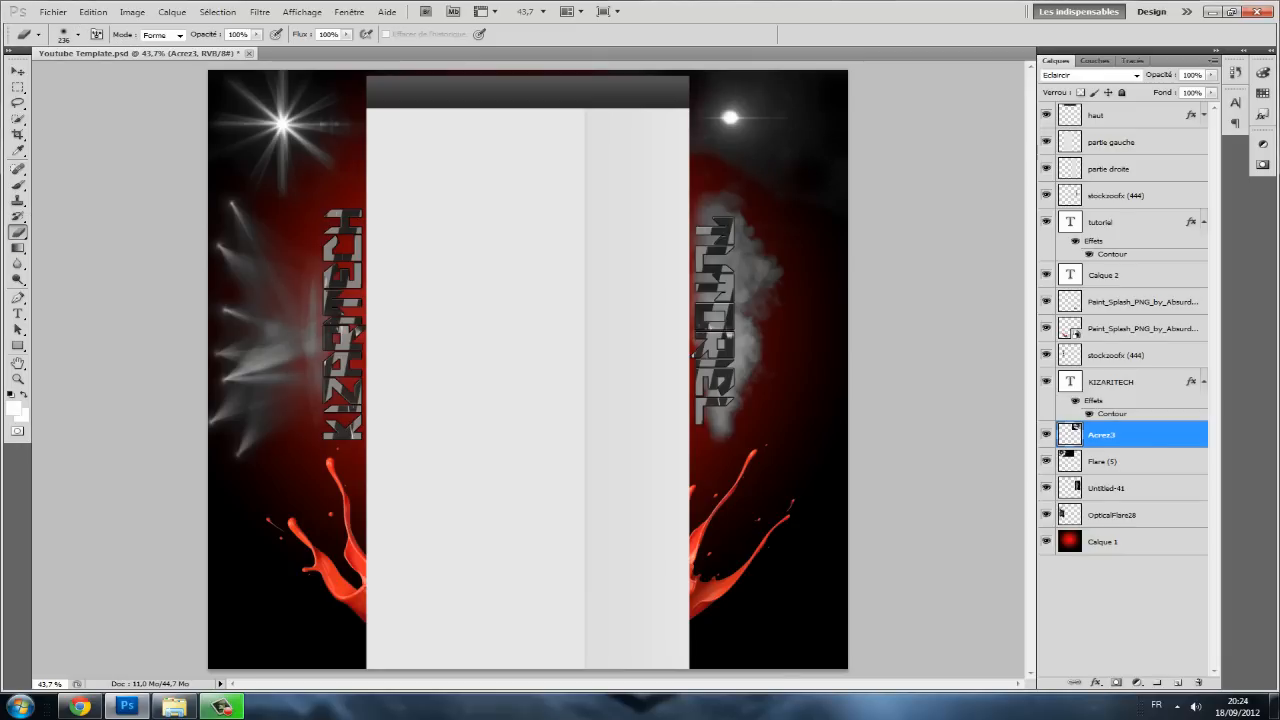
pyautogui.click(760, 172)
pyautogui.click(805, 135)
pyautogui.click(796, 92)
pyautogui.click(772, 88)
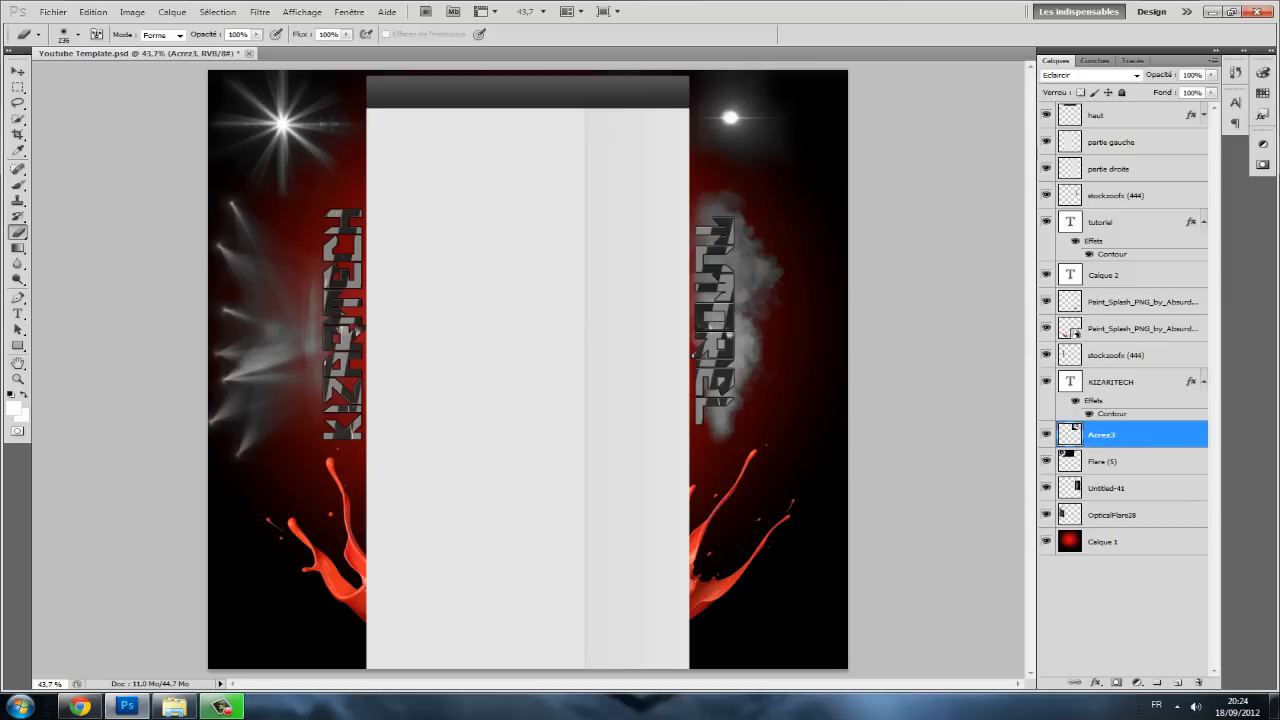
pyautogui.click(748, 85)
pyautogui.click(716, 90)
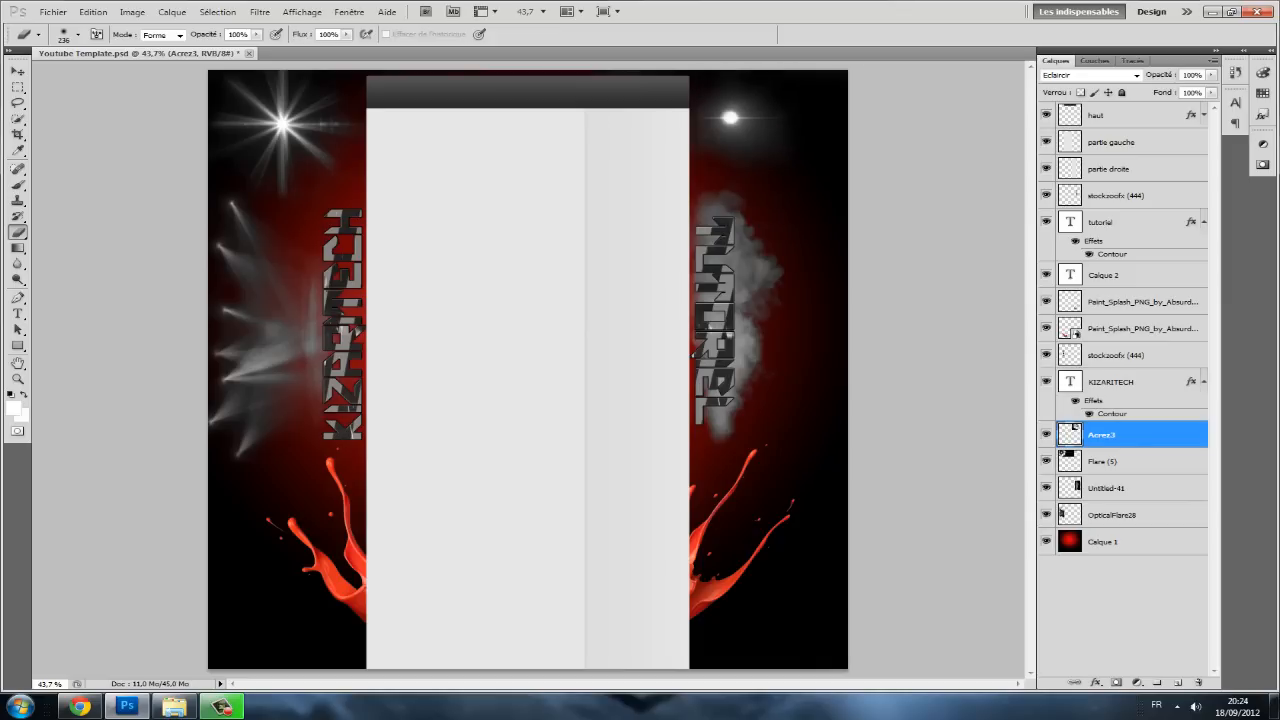
pyautogui.click(705, 140)
pyautogui.click(745, 151)
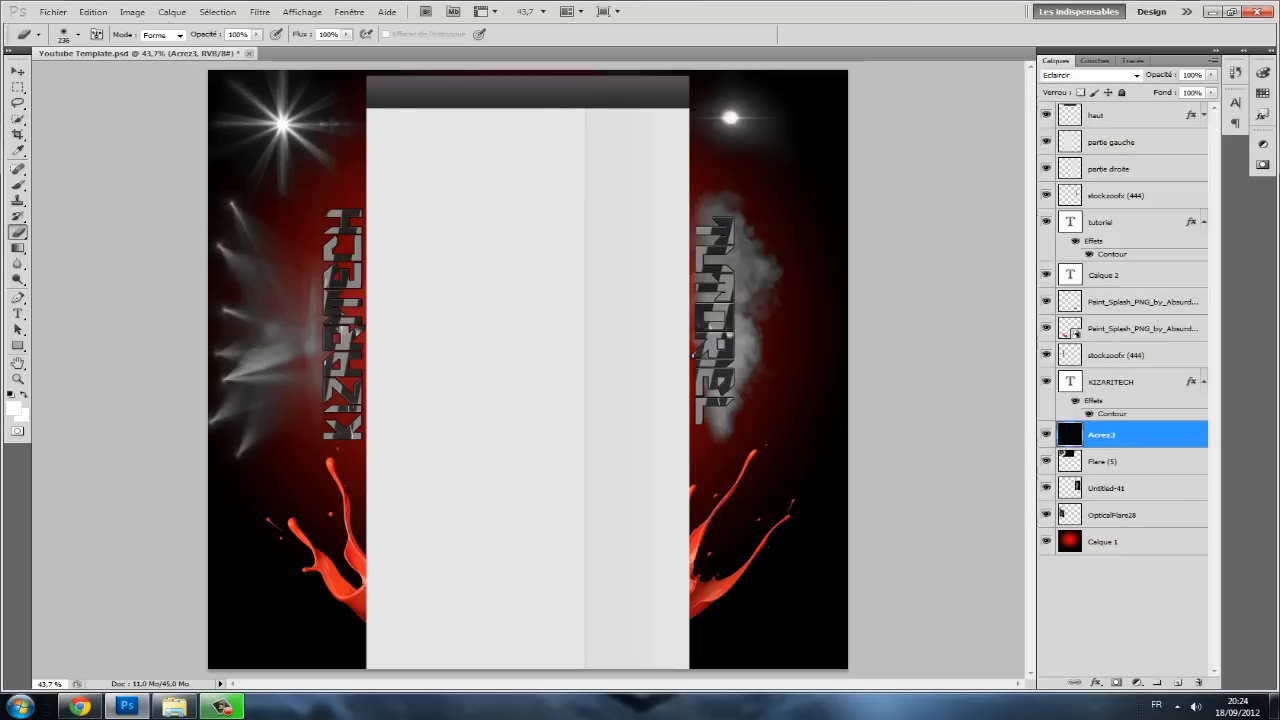
pyautogui.click(729, 134)
pyautogui.click(747, 104)
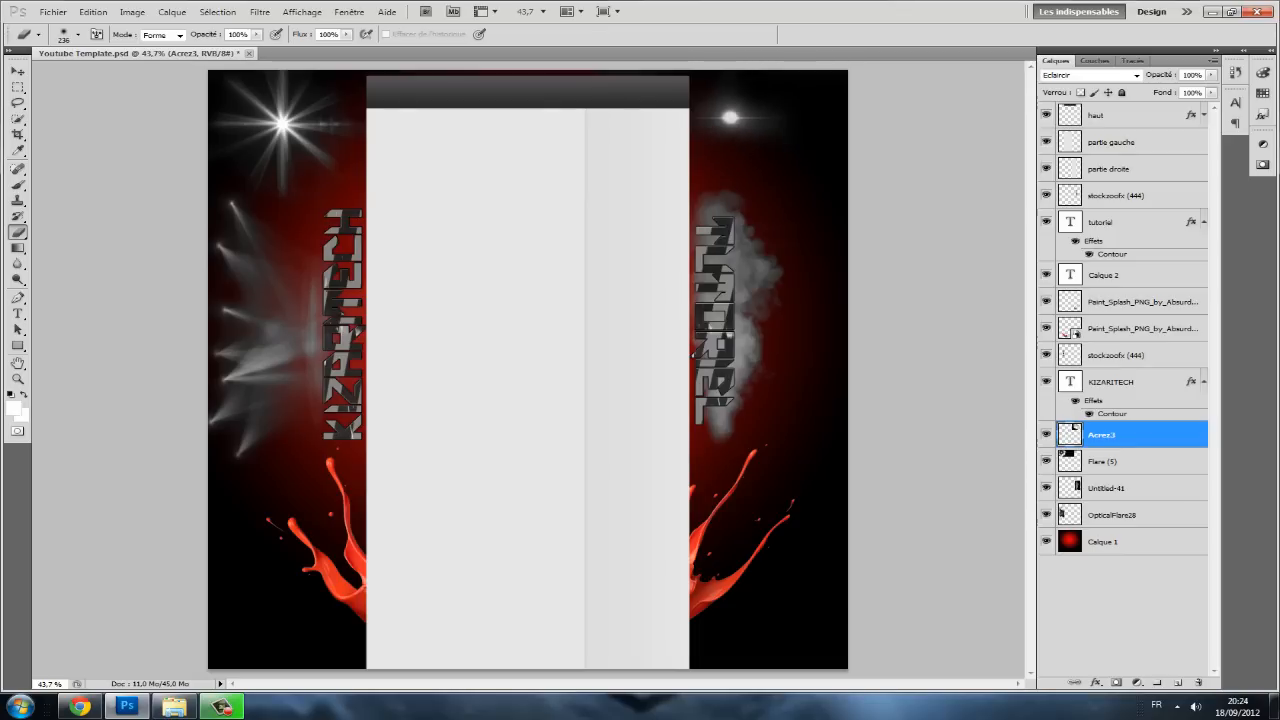
pyautogui.click(758, 127)
pyautogui.click(729, 130)
pyautogui.click(739, 104)
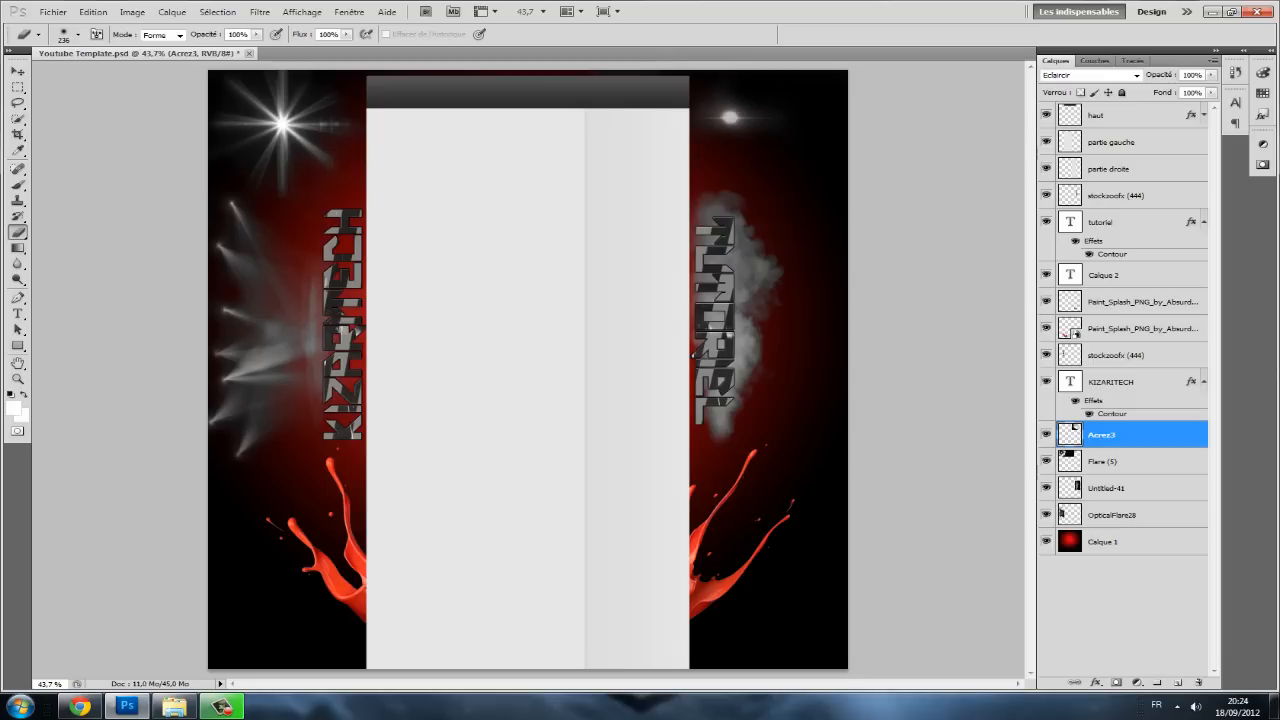
pyautogui.click(714, 103)
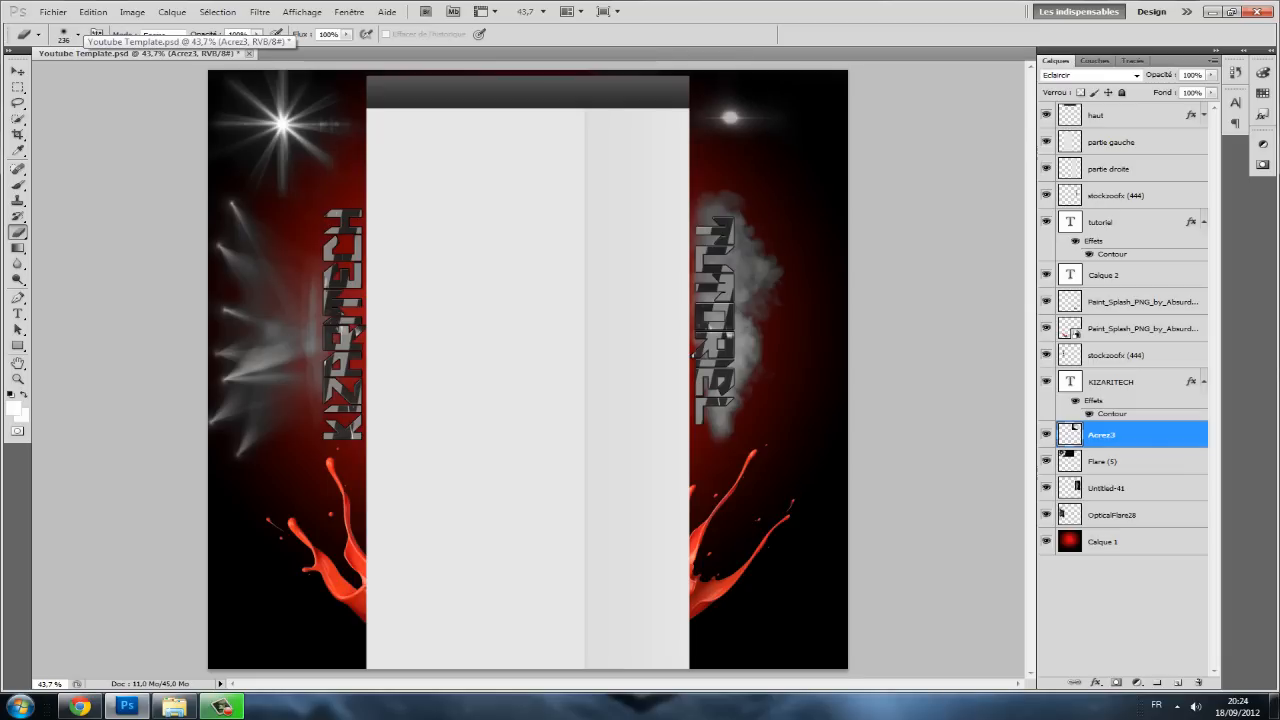
# - Move the Acrez3 flare right, towards the middle of the template's right side strip, and select the Eraser for touch-ups
pyautogui.click(17, 71)
pyautogui.moveTo(730, 117); pyautogui.dragTo(760, 117)
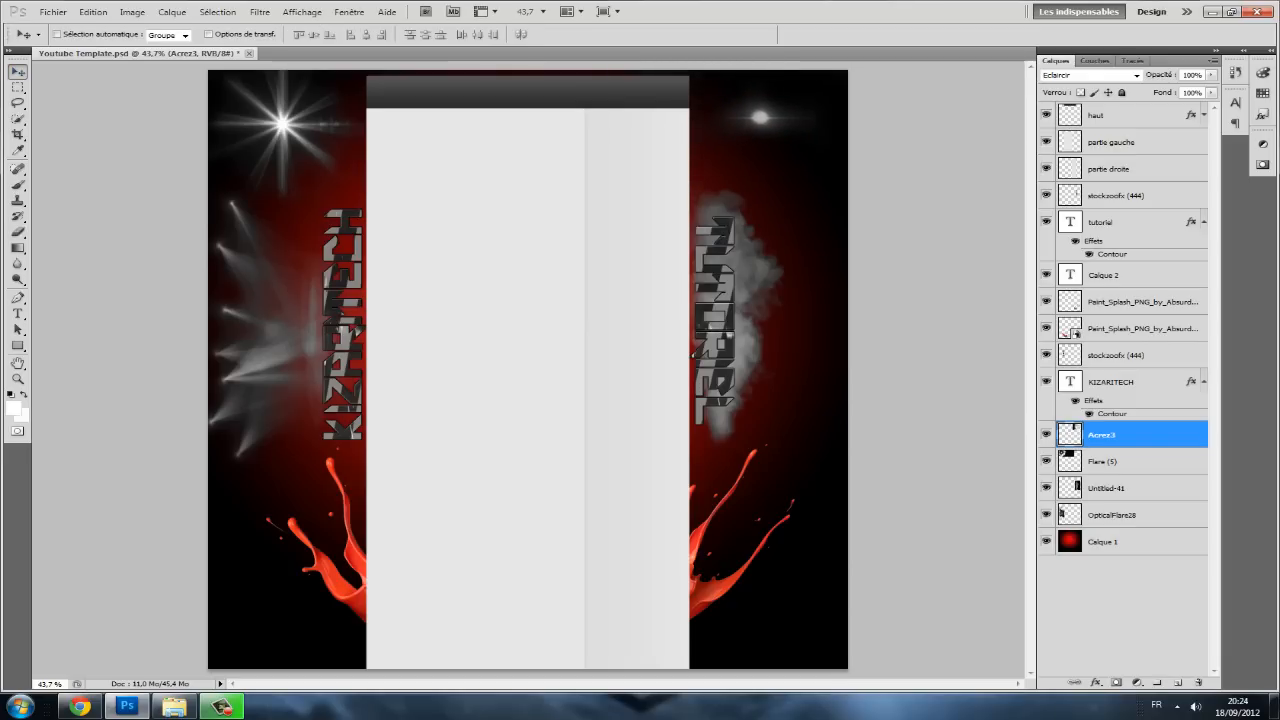
pyautogui.press('e')
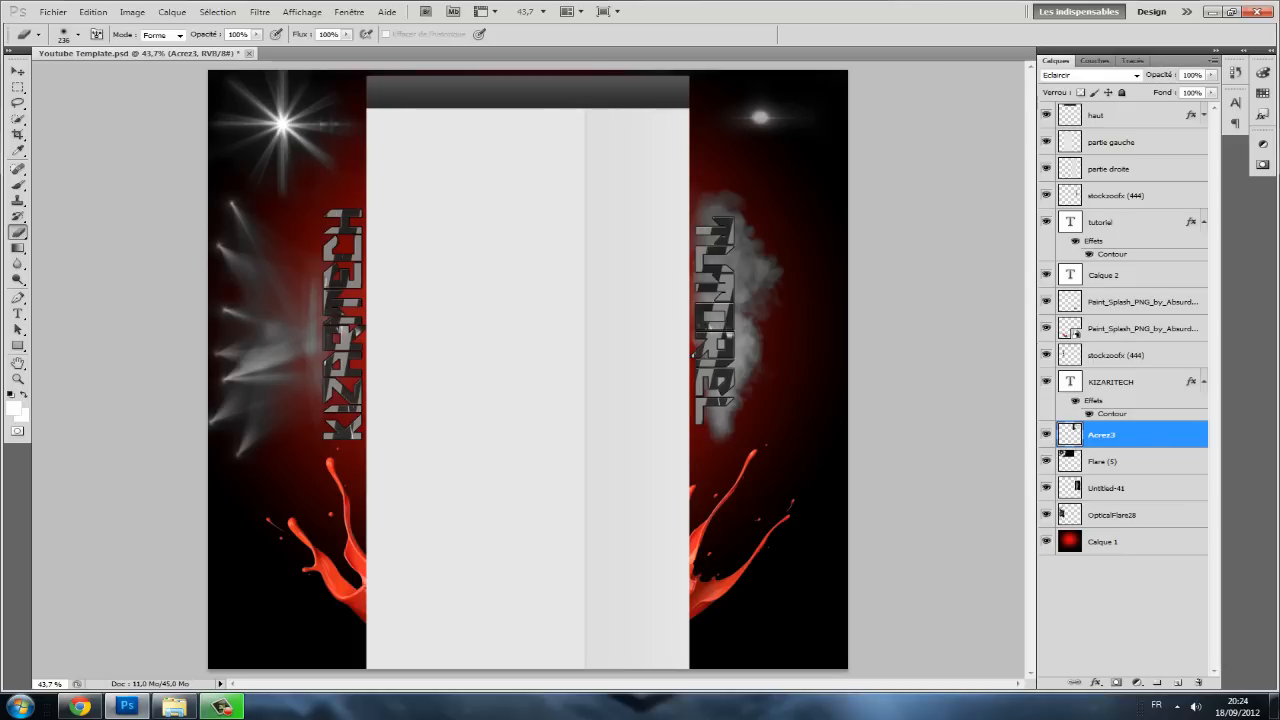
# - Switch to the file explorer, open the Social Icons [ALL] folder of Pack GFX n°1 and locate Skype.png
pyautogui.click(52, 11)
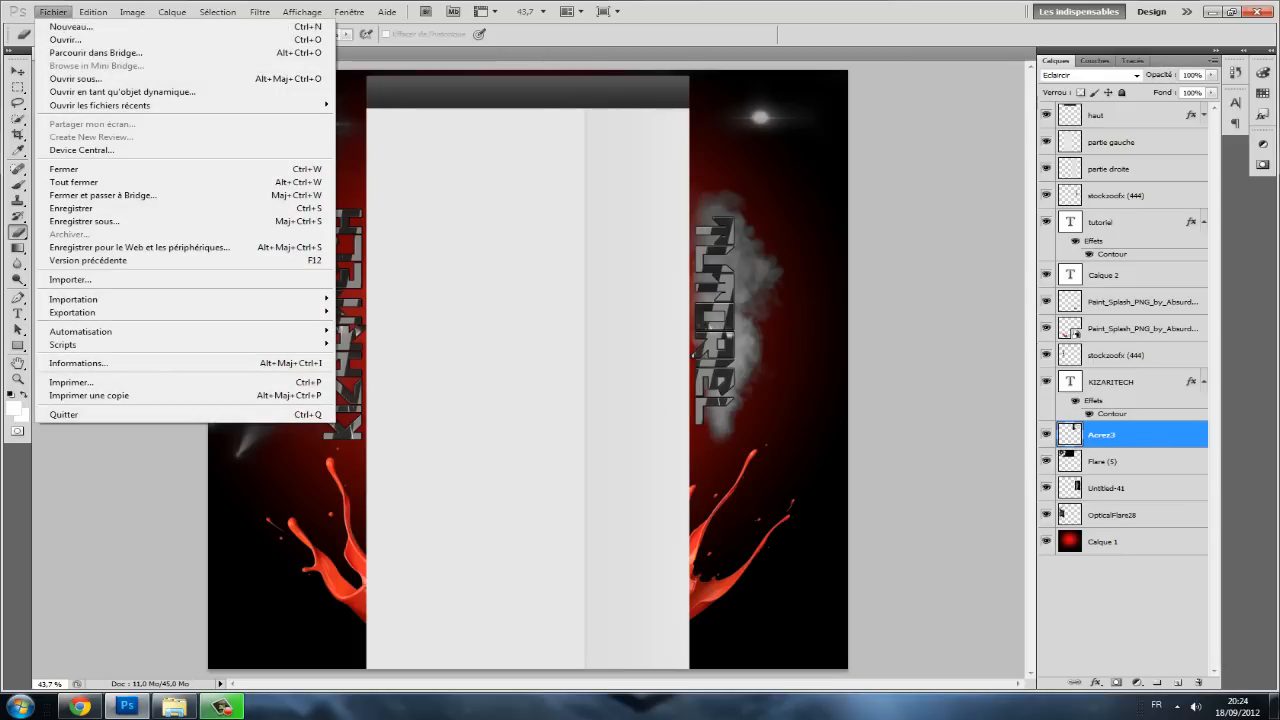
pyautogui.click(174, 706)
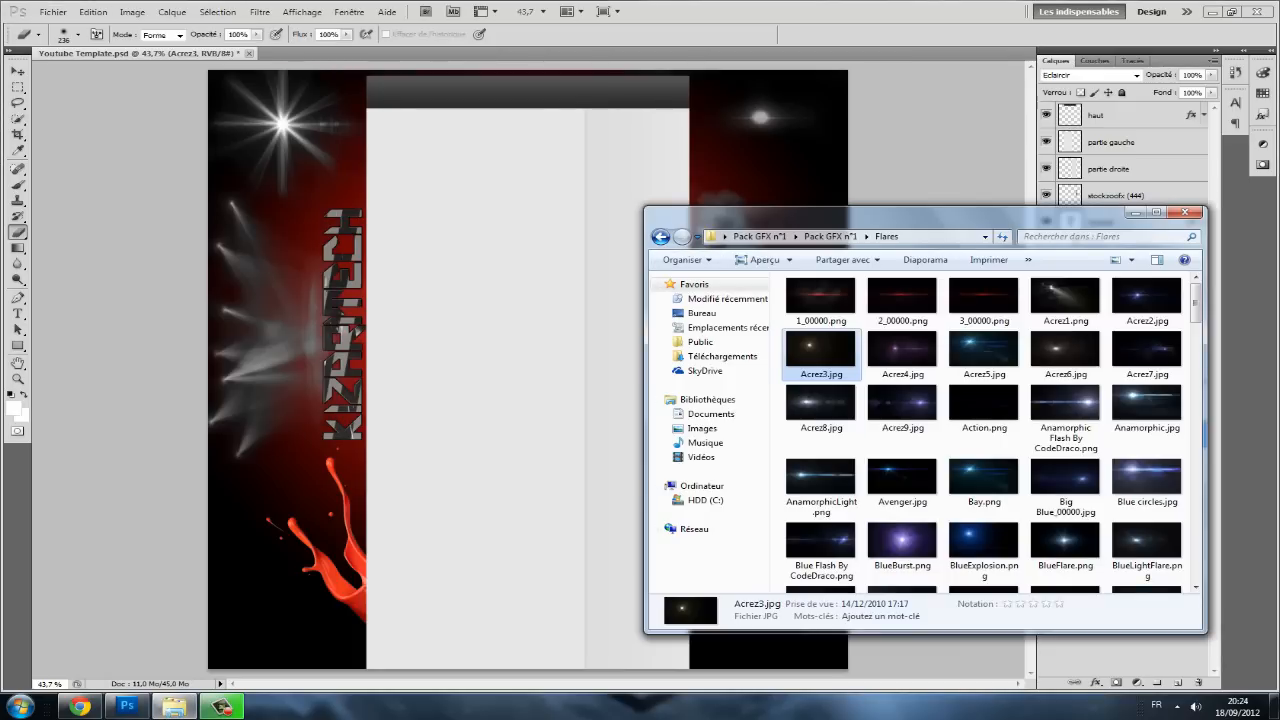
pyautogui.click(660, 236)
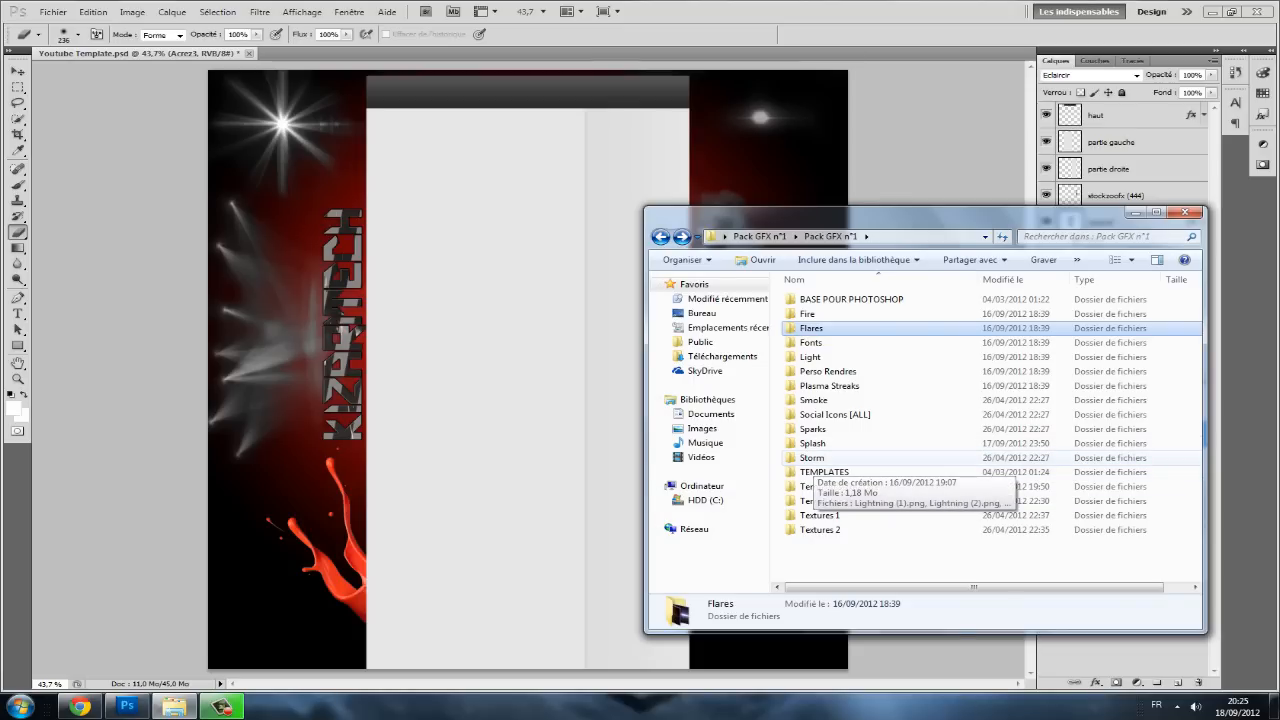
pyautogui.doubleClick(835, 414)
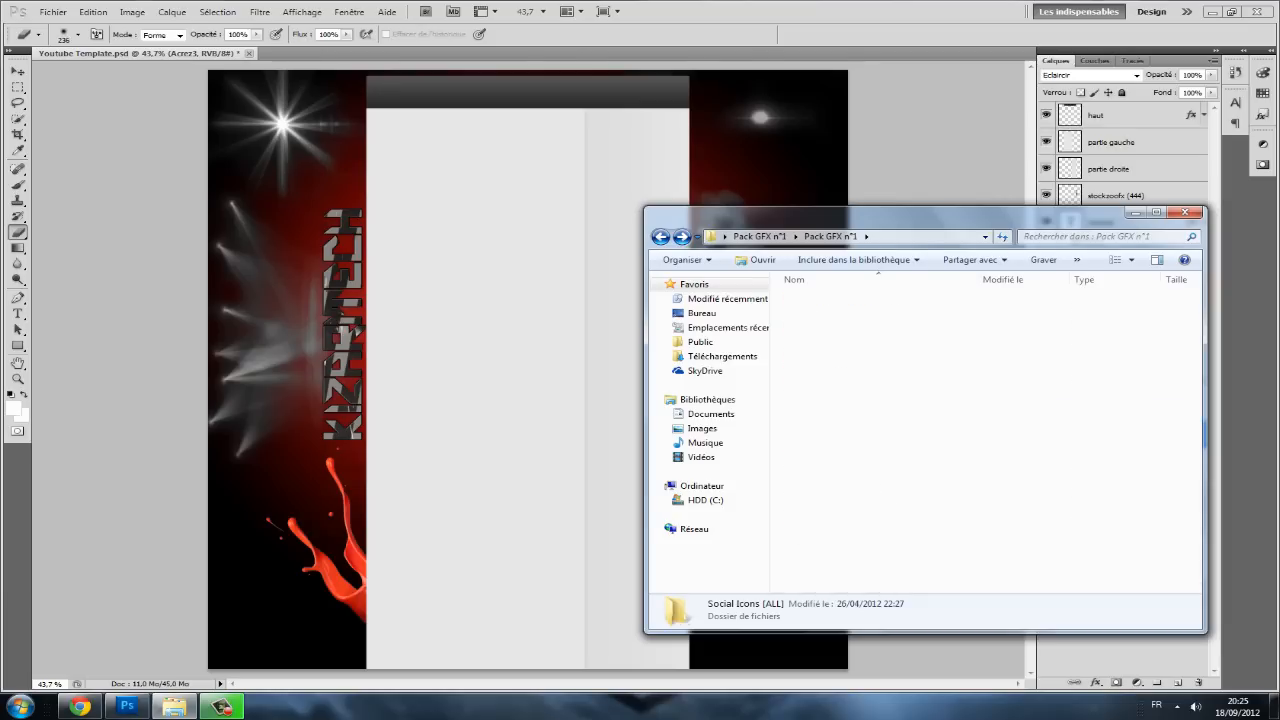
pyautogui.scroll(-5, 902, 460)
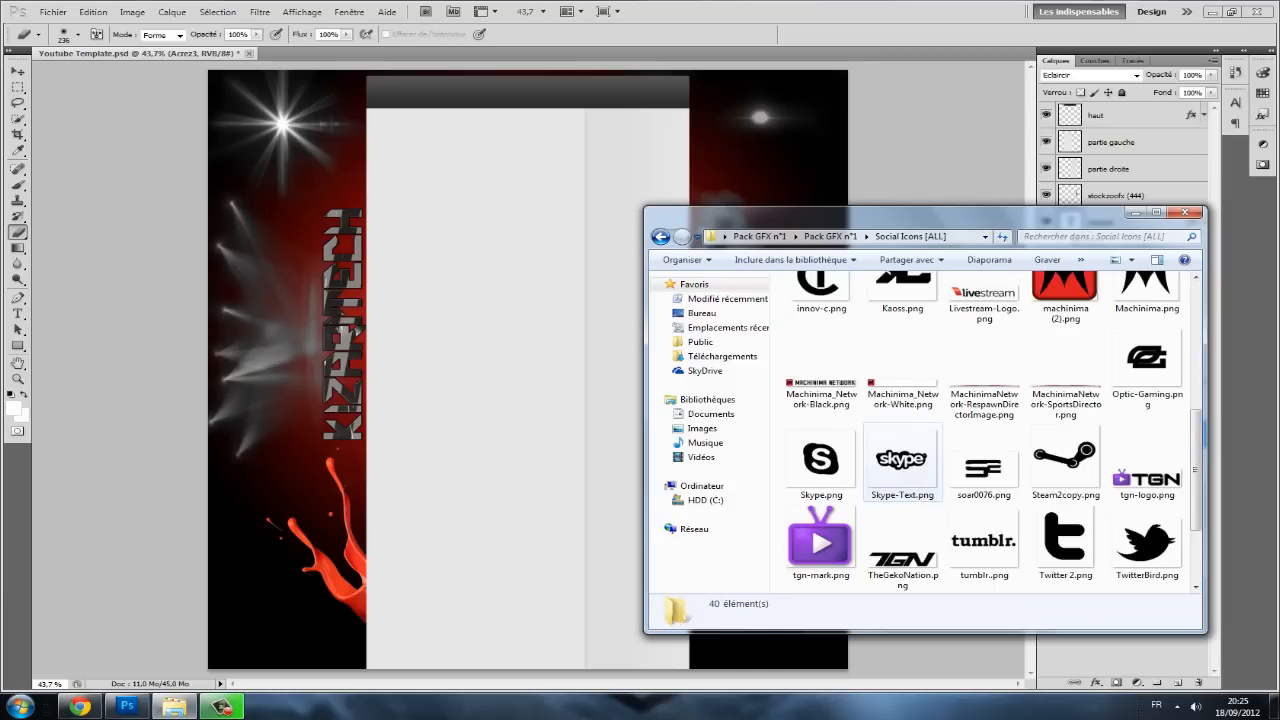
pyautogui.scroll(-1, 902, 460)
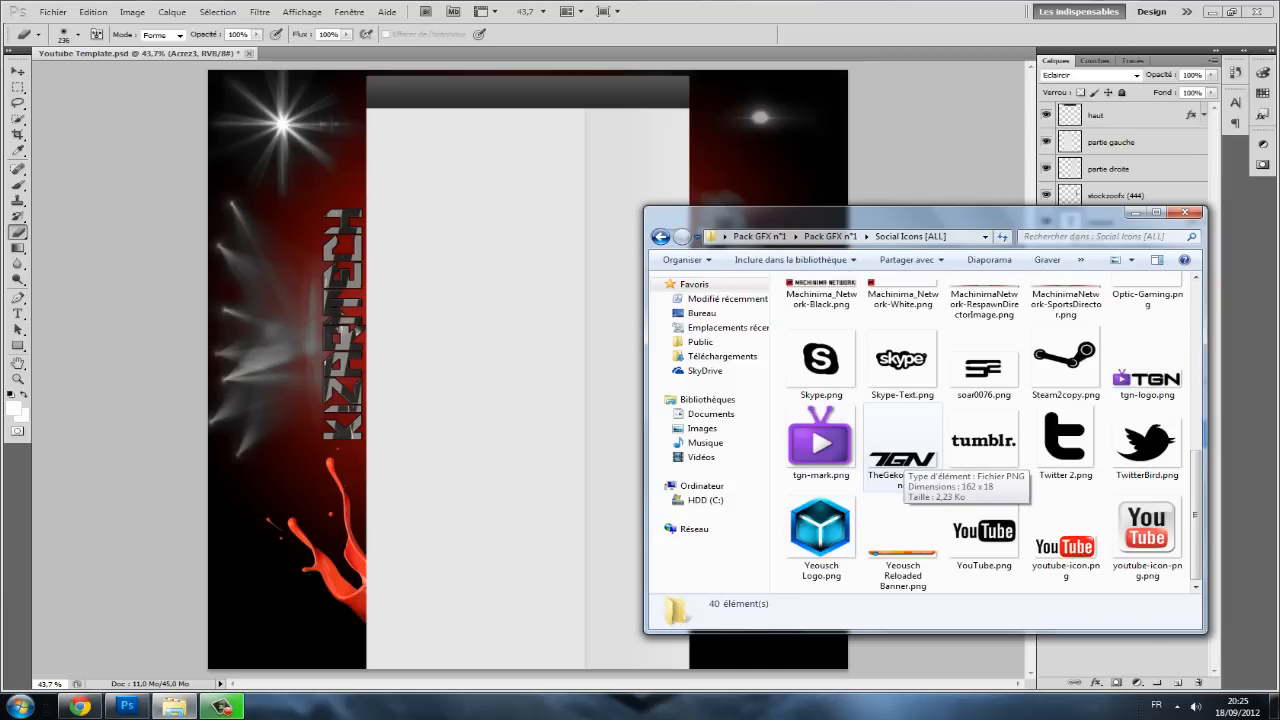
pyautogui.scroll(4, 903, 462)
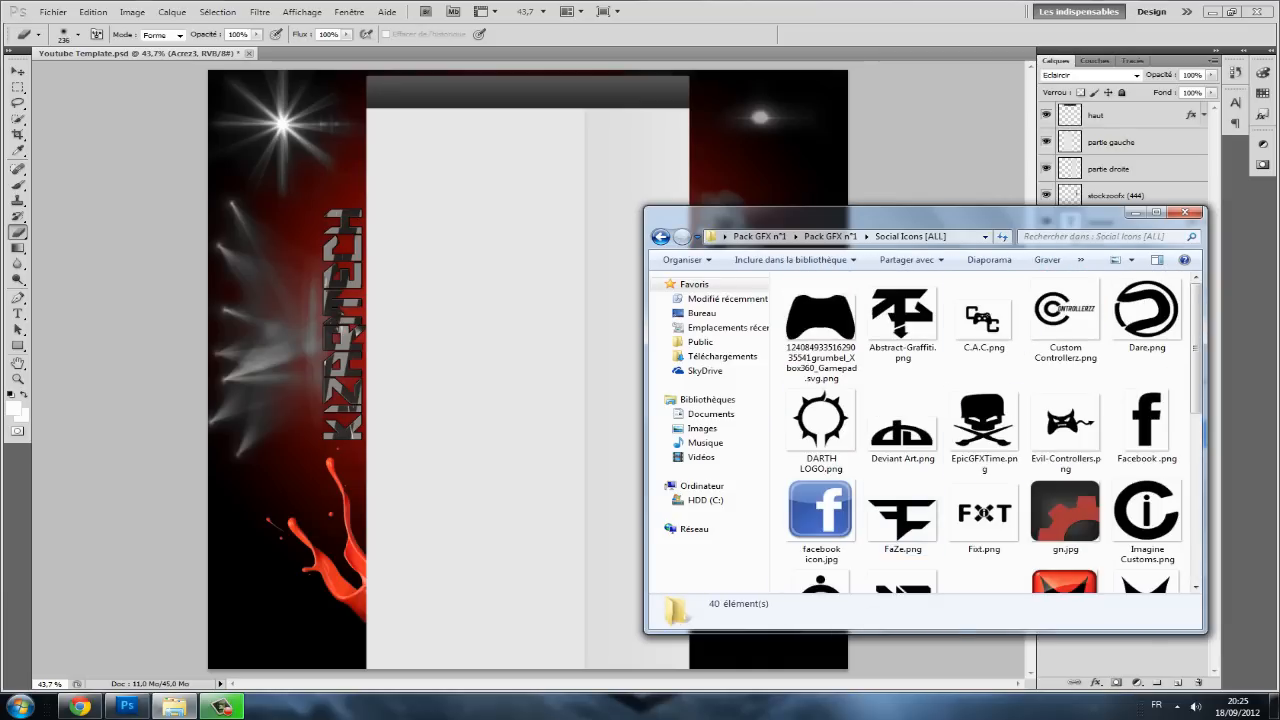
pyautogui.scroll(-1, 983, 352)
pyautogui.scroll(-3, 983, 352)
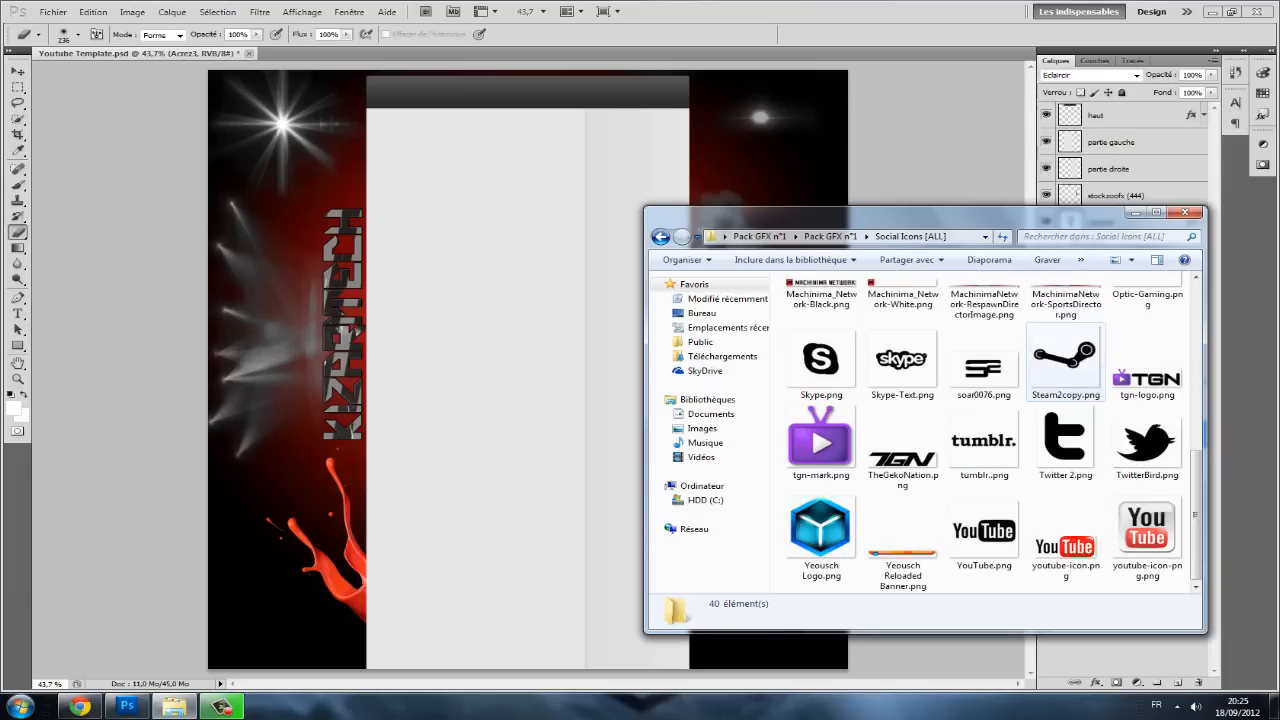
pyautogui.scroll(2, 983, 495)
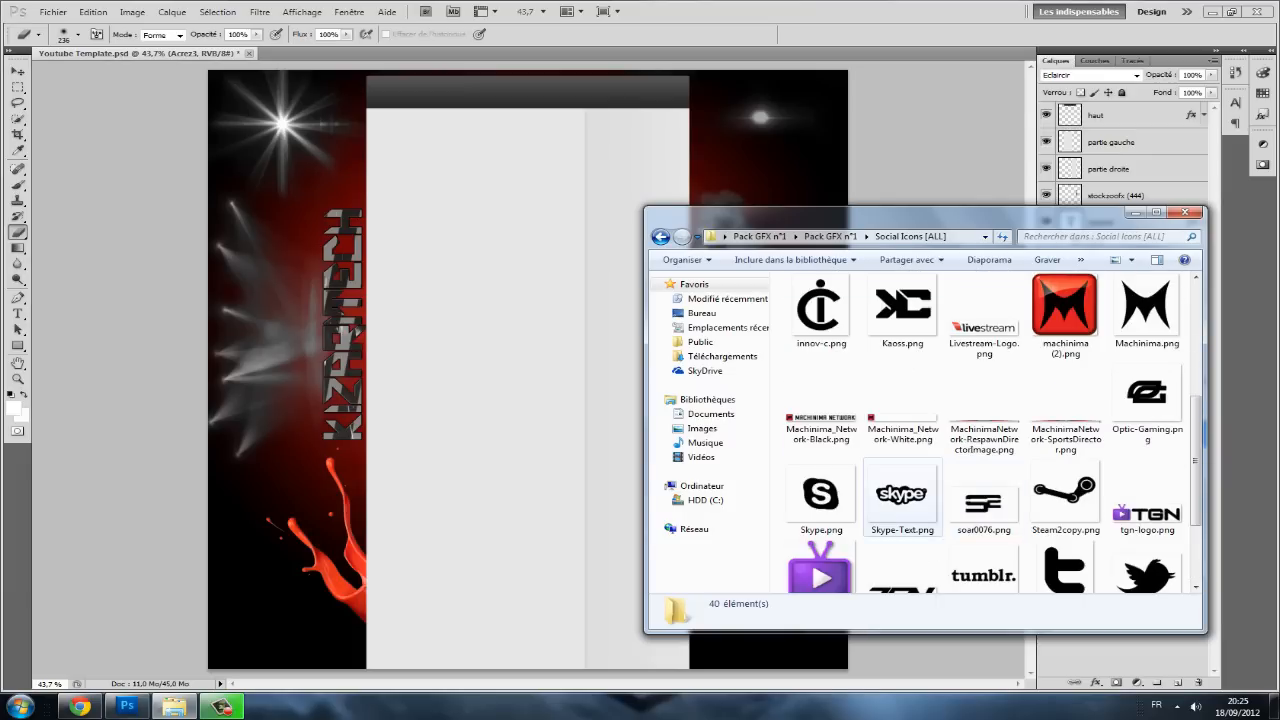
pyautogui.doubleClick(821, 495)
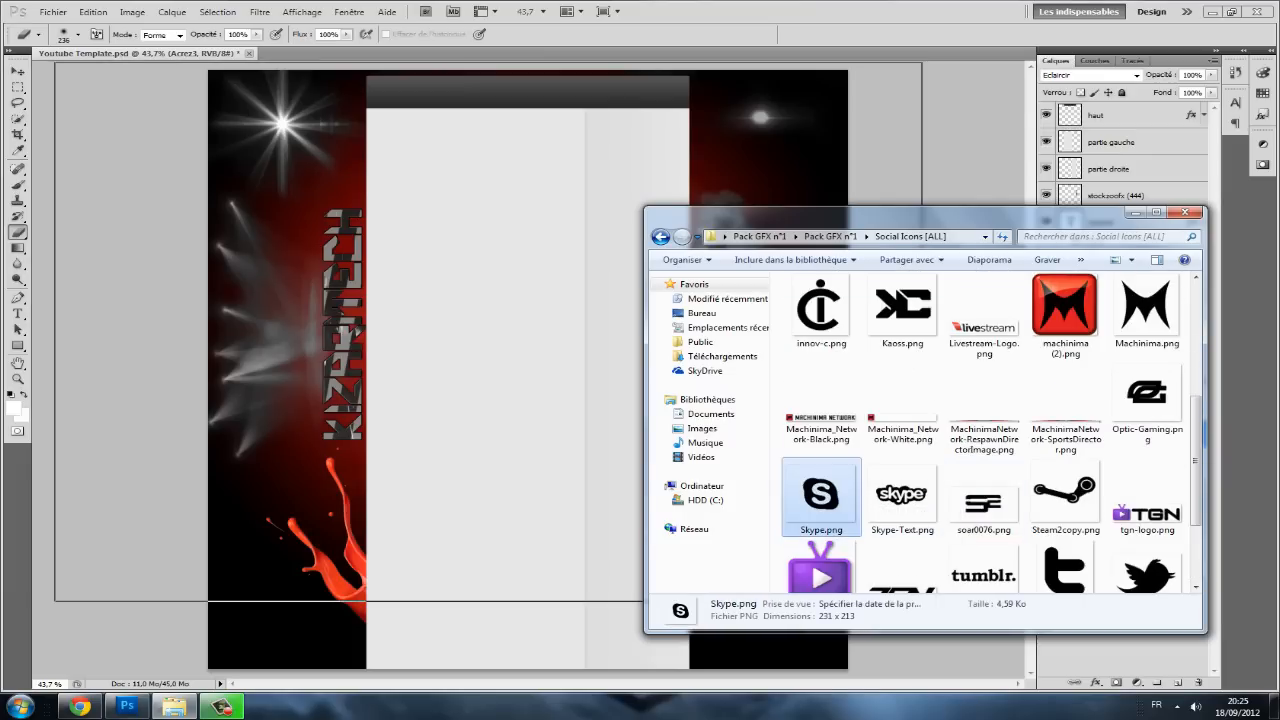
pyautogui.moveTo(528, 370); pyautogui.dragTo(689, 447)
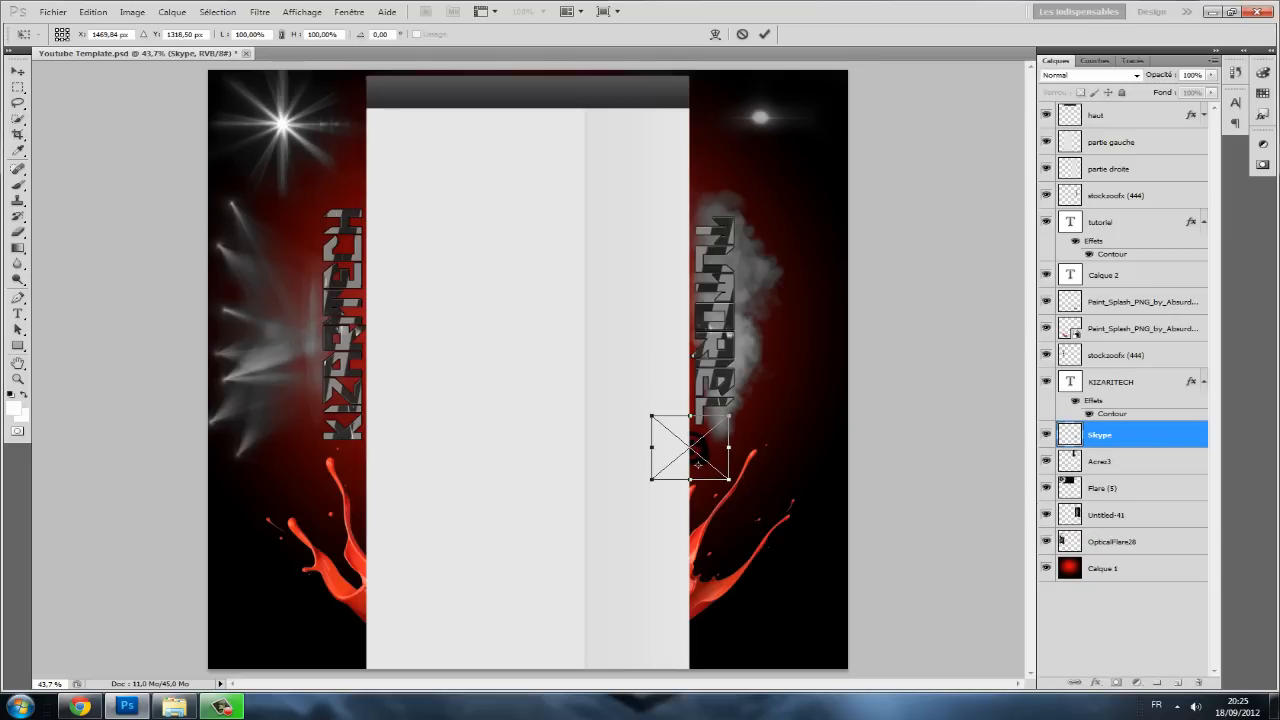
pyautogui.moveTo(729, 415)
pyautogui.mouseDown()
pyautogui.moveTo(780, 368)
pyautogui.moveTo(752, 397)
pyautogui.moveTo(760, 390)
pyautogui.moveTo(734, 390)
pyautogui.moveTo(753, 390)
pyautogui.mouseUp()
pyautogui.press('Escape')
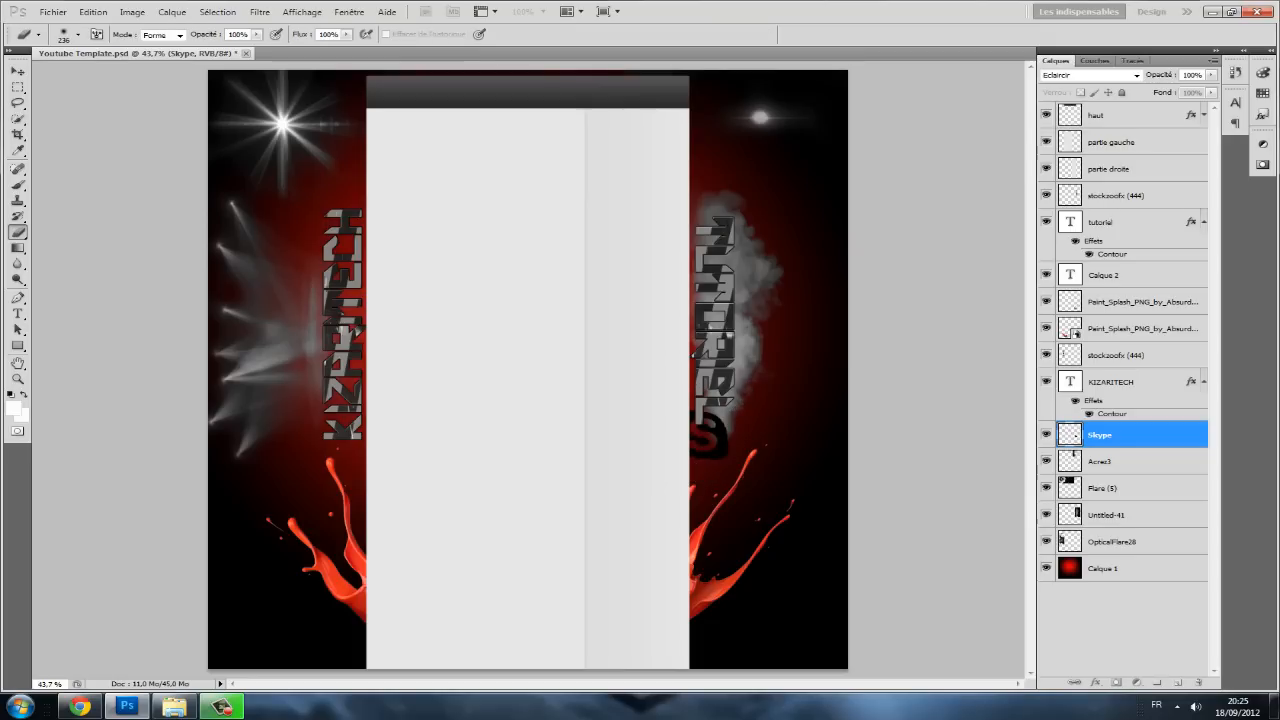
pyautogui.hotkey('alt', 'Tab')
pyautogui.hotkey('alt', 'Tab')
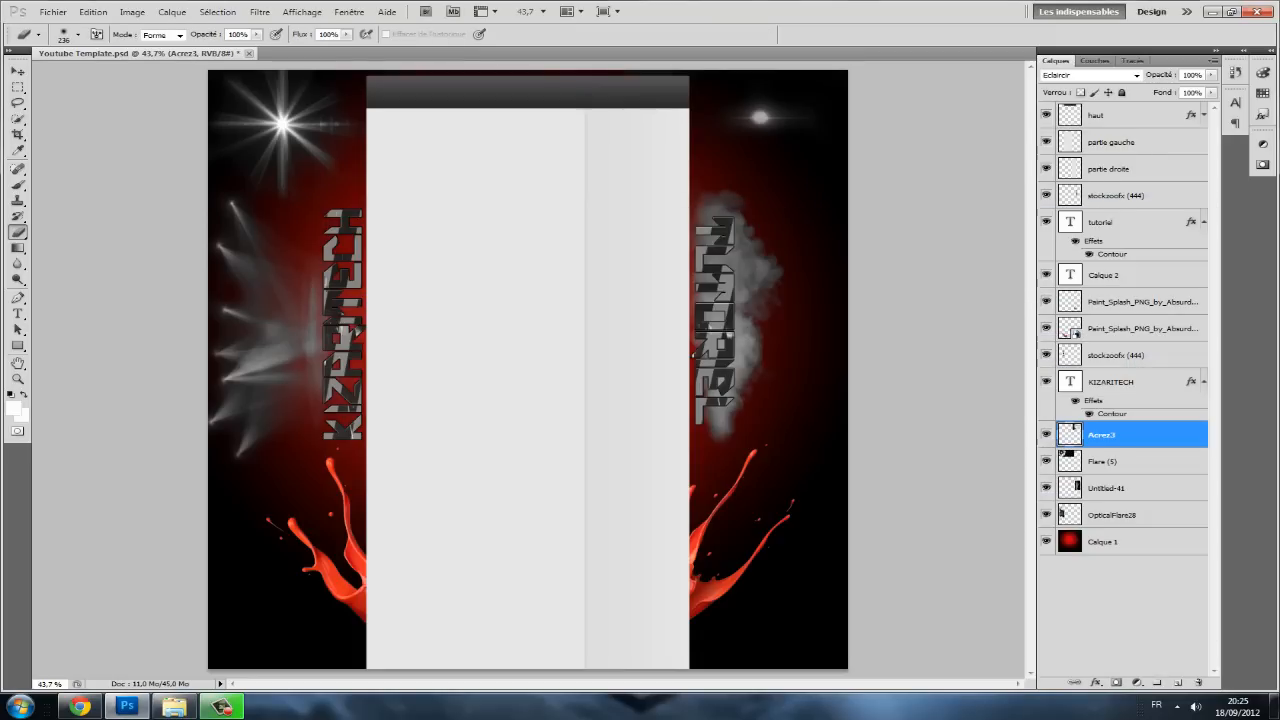
pyautogui.hotkey('alt', 'Tab')
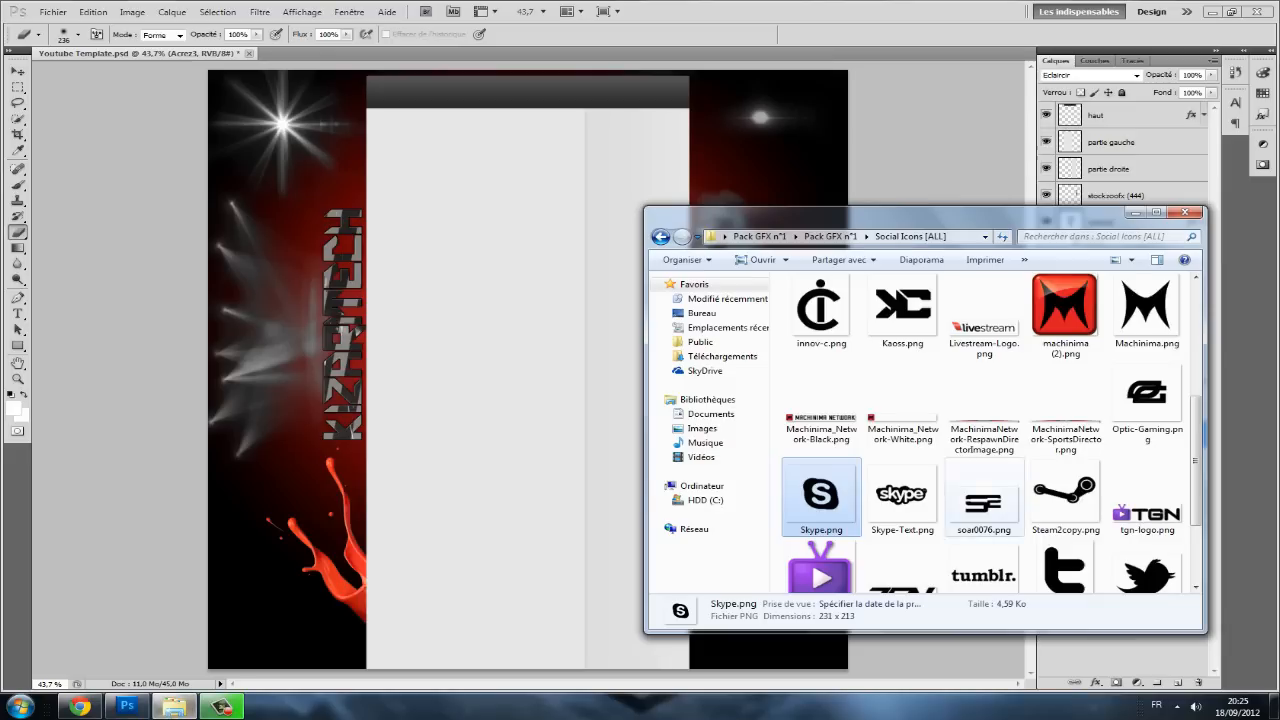
pyautogui.moveTo(820, 497); pyautogui.dragTo(740, 415)
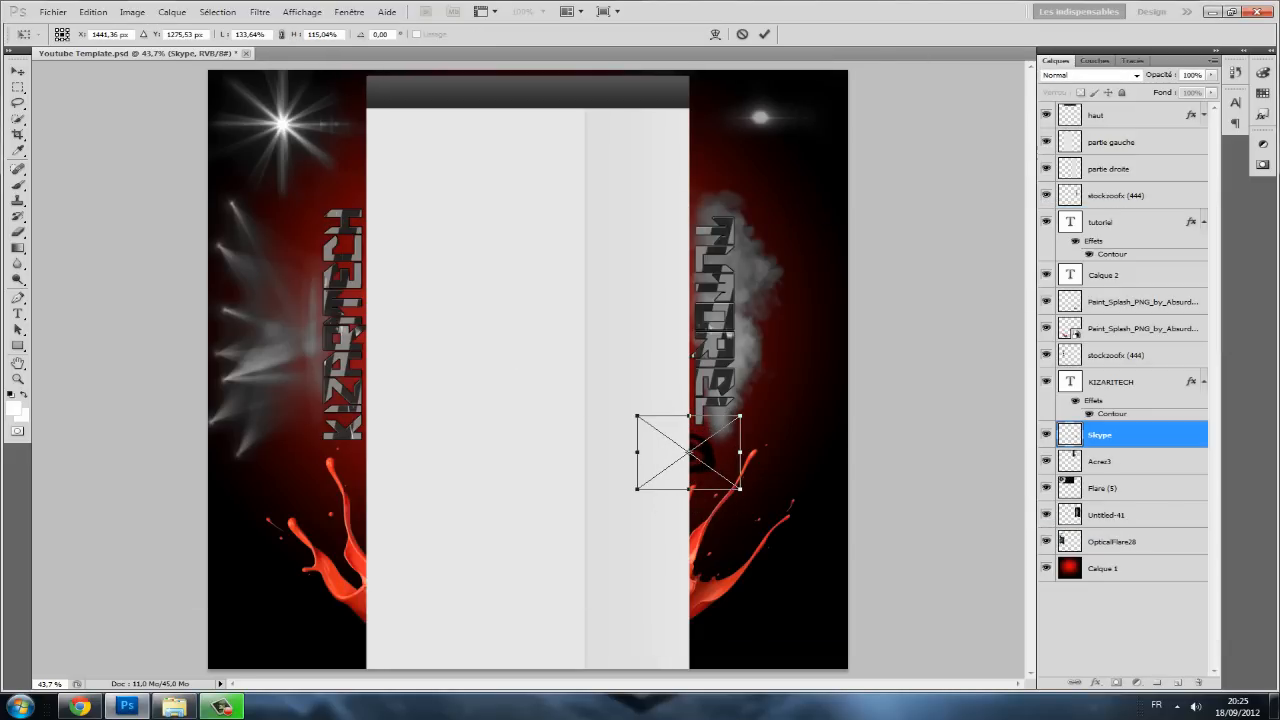
pyautogui.press('Escape')
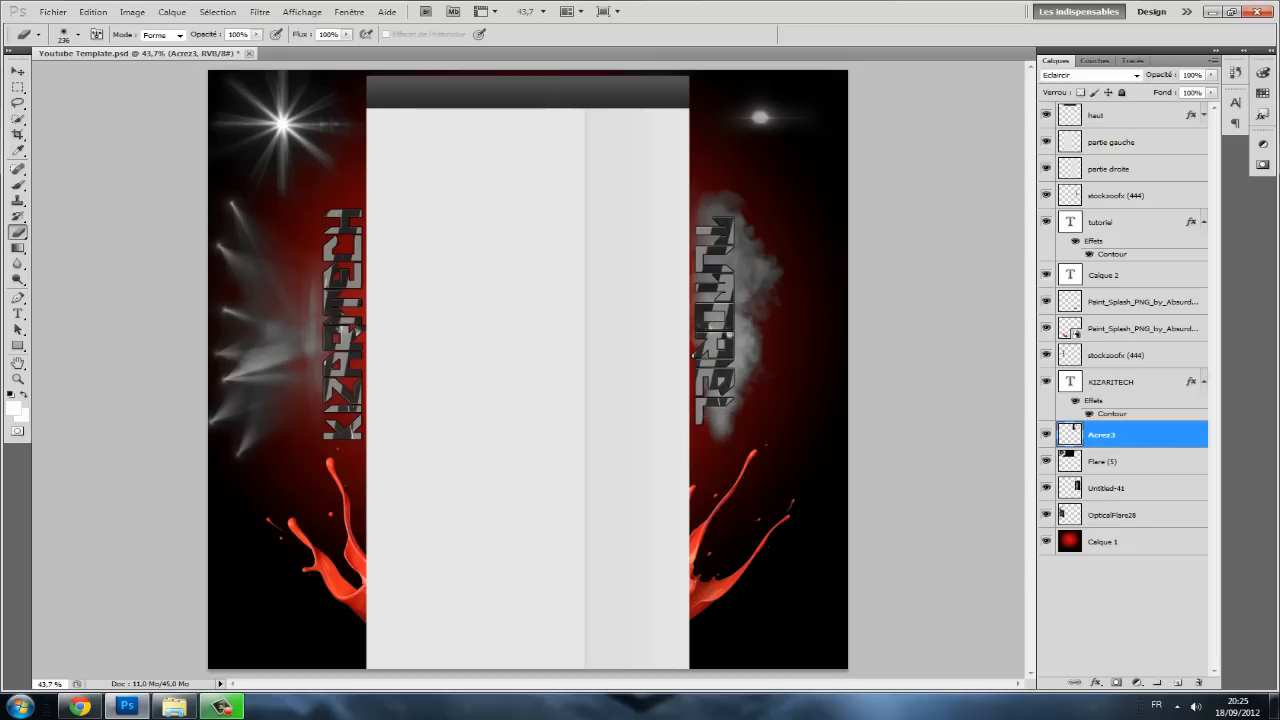
# - Place Skype.png in the template, scale it to about 120.69% and position it below the vertical text on the right strip
pyautogui.click(176, 706)
pyautogui.moveTo(818, 488); pyautogui.dragTo(540, 450)
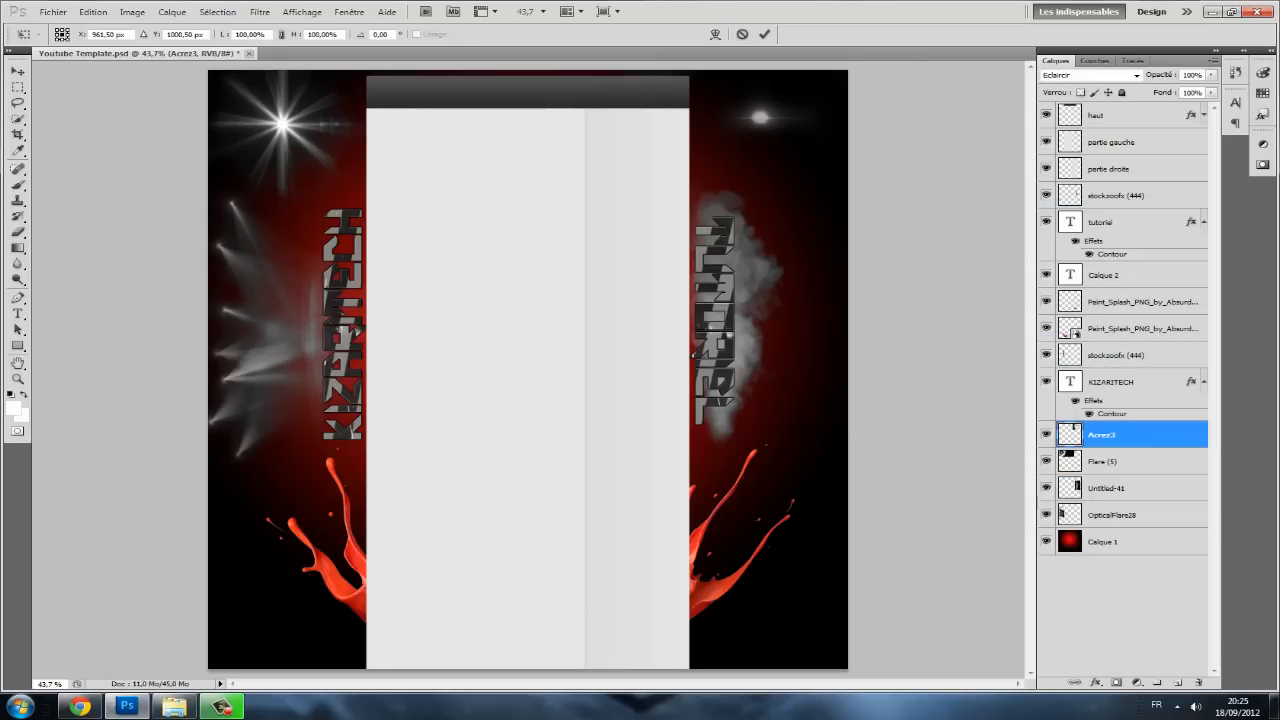
pyautogui.moveTo(567, 338); pyautogui.dragTo(583, 324)
pyautogui.moveTo(537, 363); pyautogui.dragTo(711, 462)
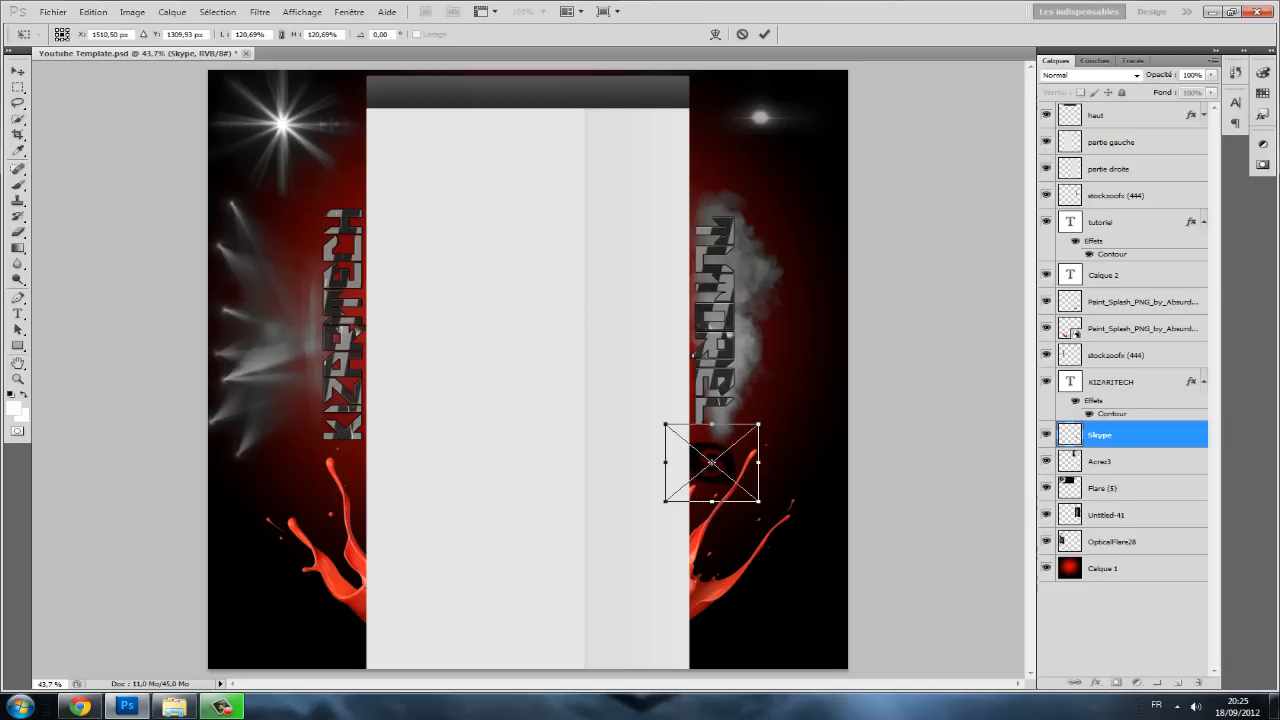
# - Rotate the Skype icon to about 26.6°, shift it against the central panel's edge and import it
pyautogui.write('35')
pyautogui.press('Return')
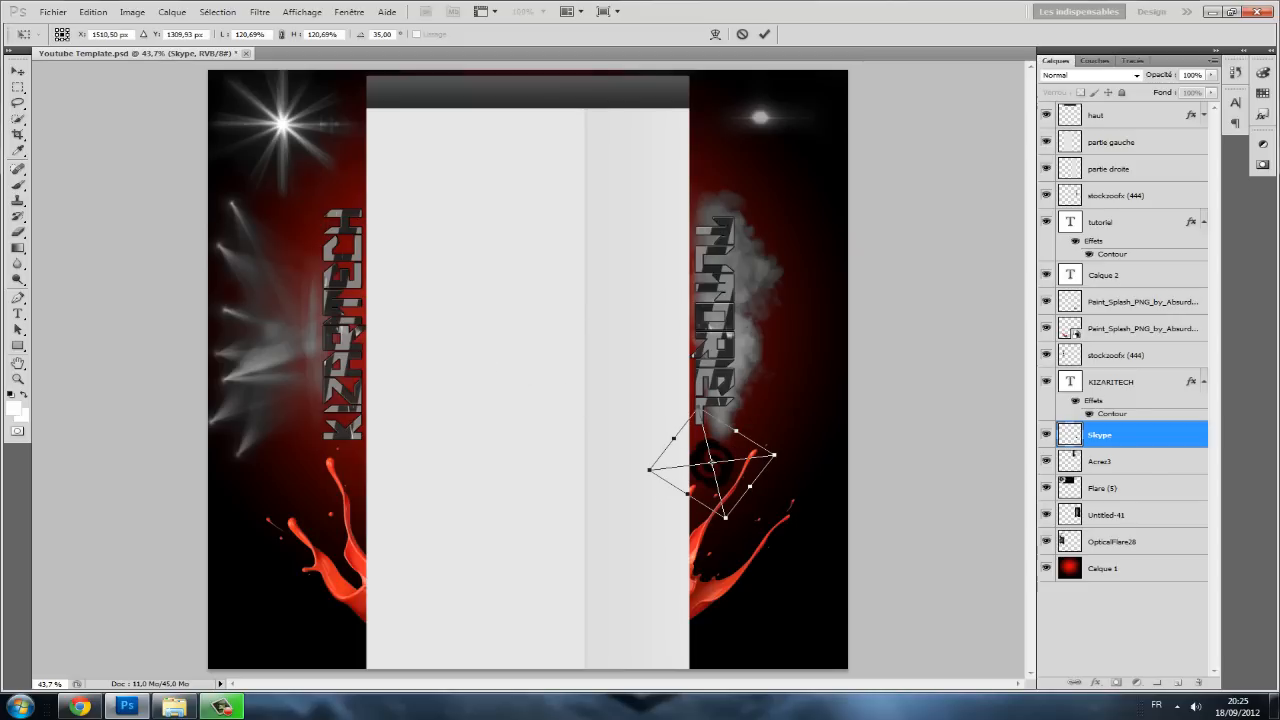
pyautogui.moveTo(703, 466); pyautogui.dragTo(698, 465)
pyautogui.moveTo(780, 456); pyautogui.dragTo(776, 441)
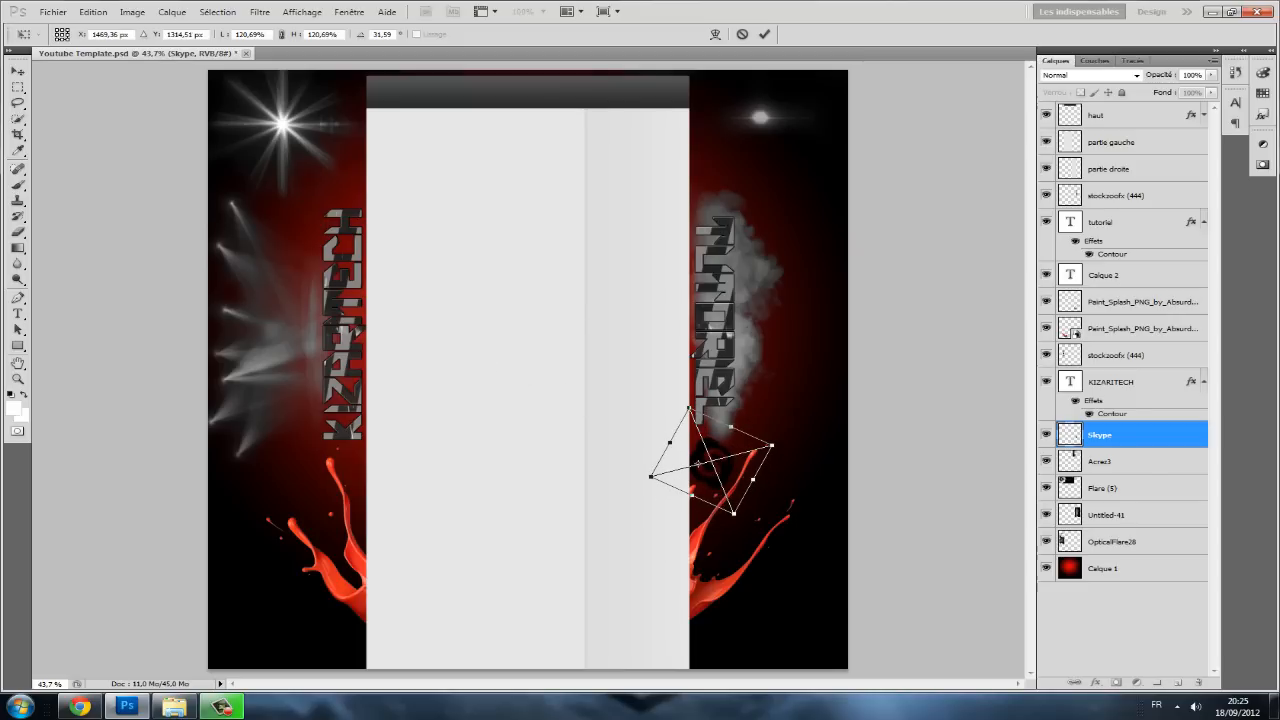
pyautogui.moveTo(708, 466); pyautogui.dragTo(701, 463)
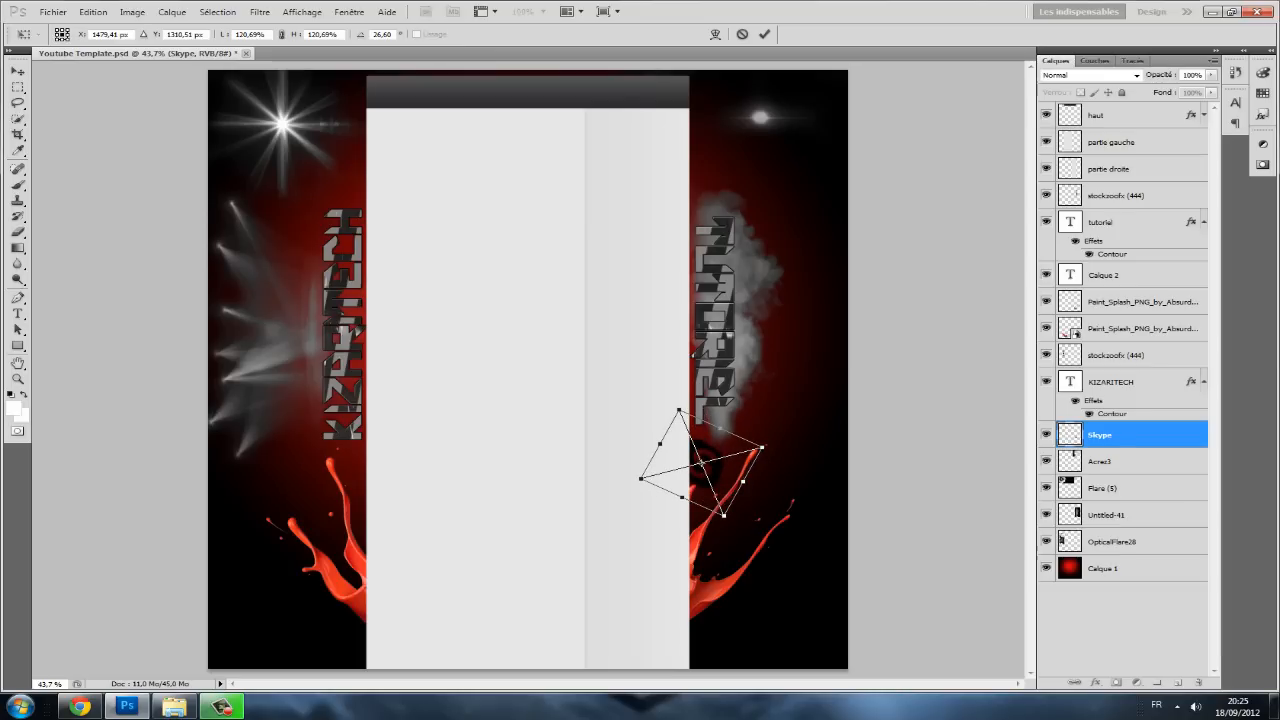
pyautogui.click(17, 71)
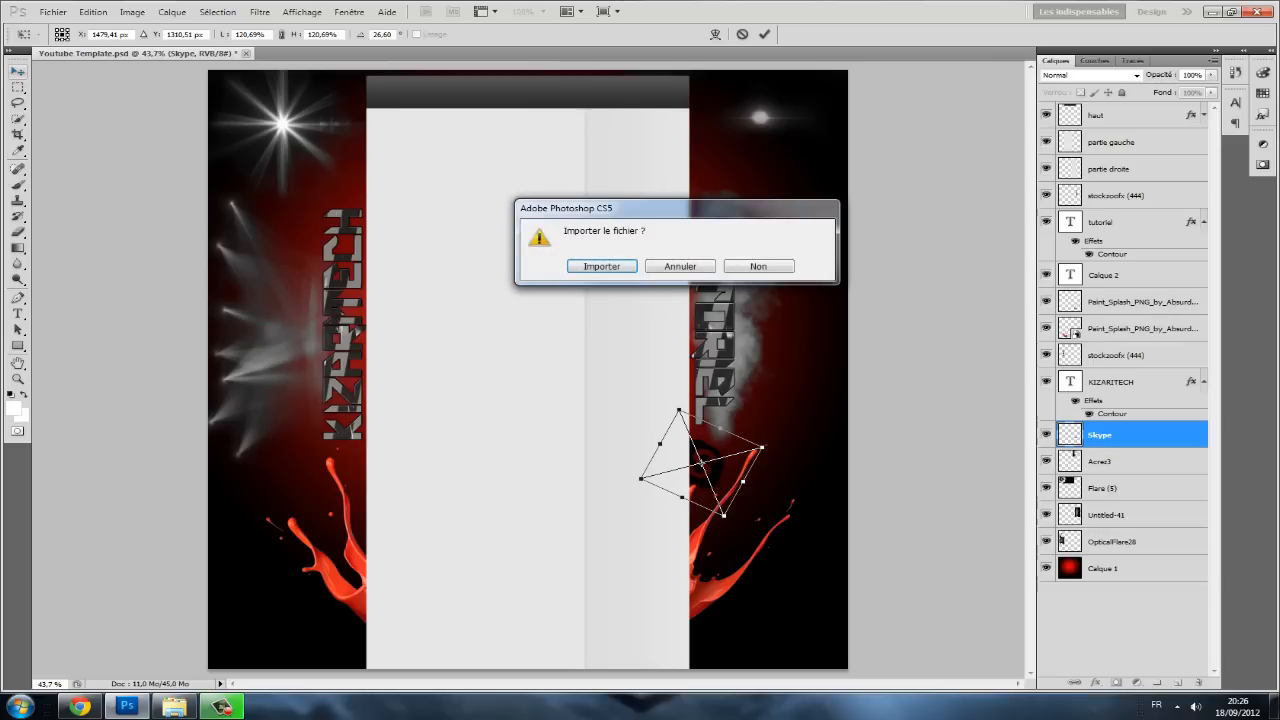
pyautogui.press('Return')
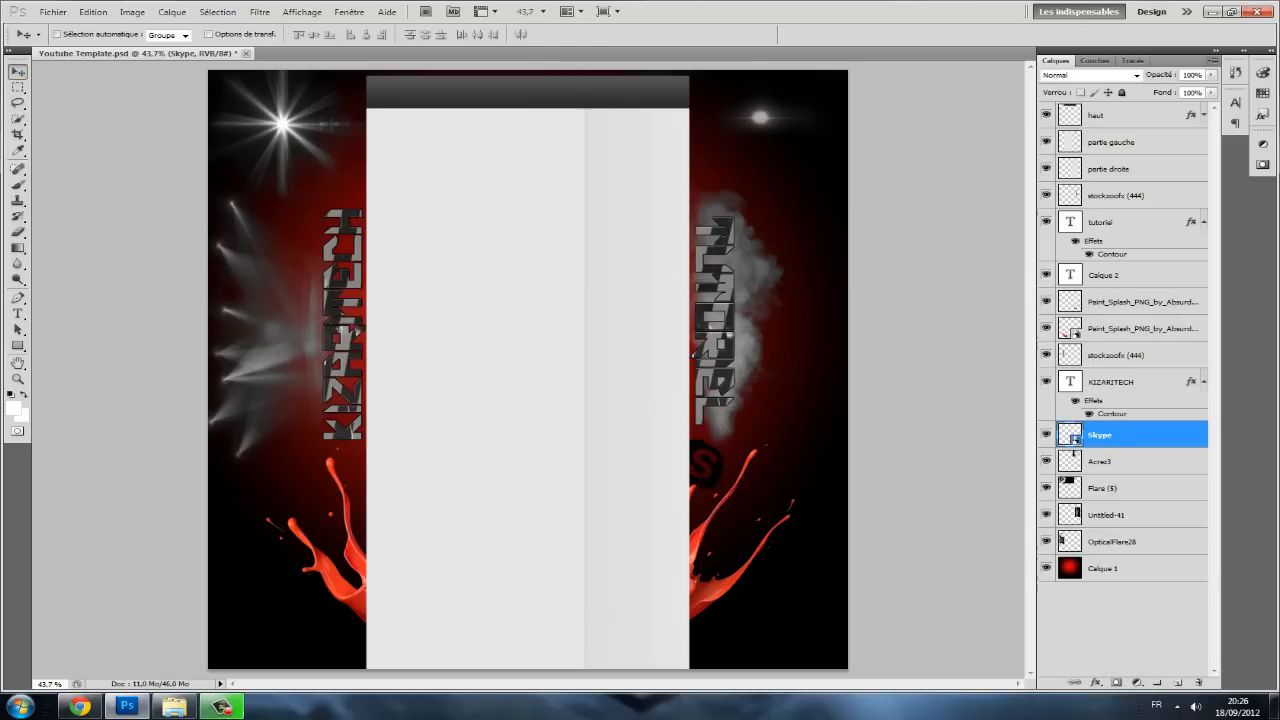
# - Try the Superposition and Eclaircir blend modes on the Skype layer, and settle on Incrustation
pyautogui.click(1137, 75)
pyautogui.click(1065, 197)
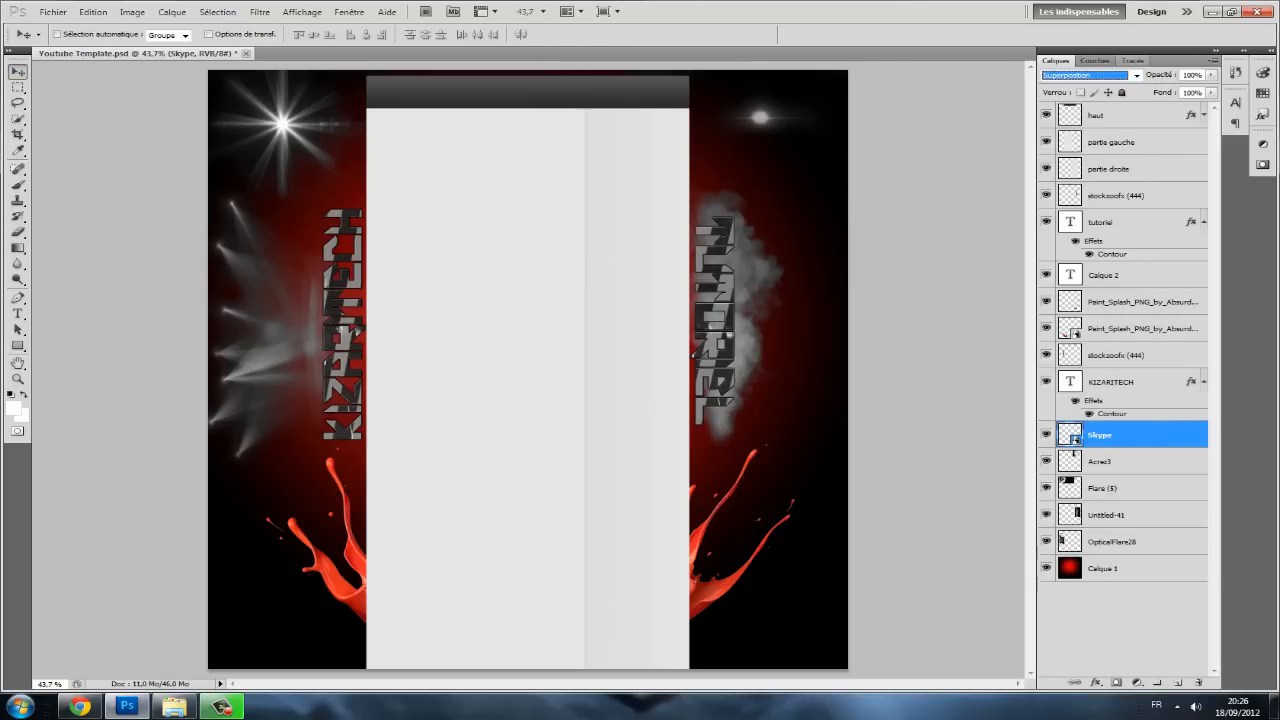
pyautogui.click(1137, 75)
pyautogui.click(1065, 185)
pyautogui.click(1137, 75)
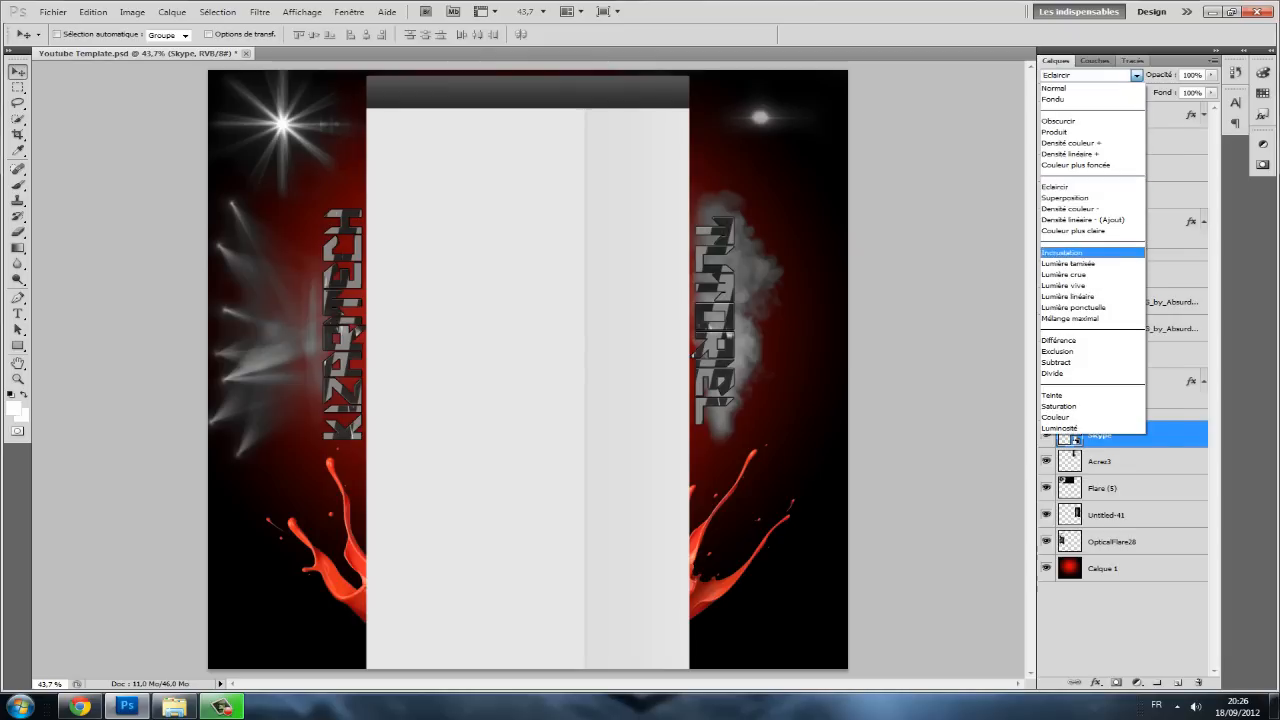
pyautogui.click(1065, 250)
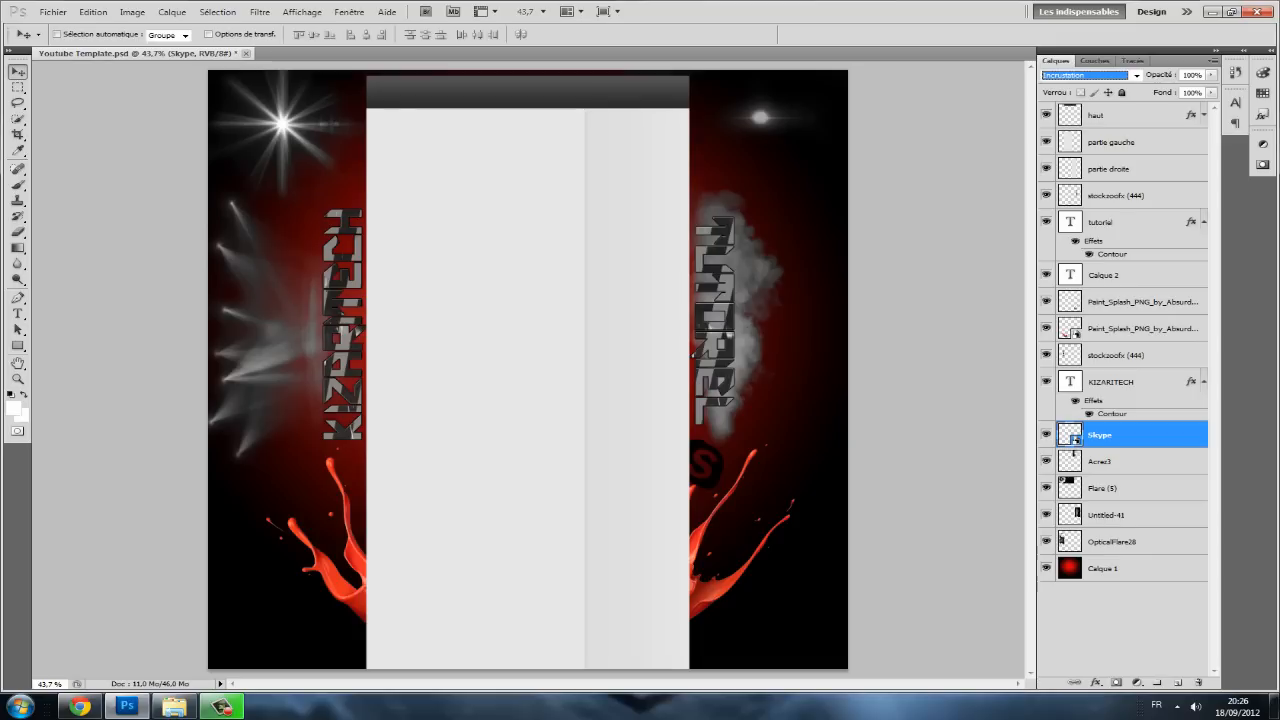
# - Lower the Skype layer's opacity to 47%
pyautogui.click(1136, 75)
pyautogui.click(1136, 75)
pyautogui.click(1210, 75)
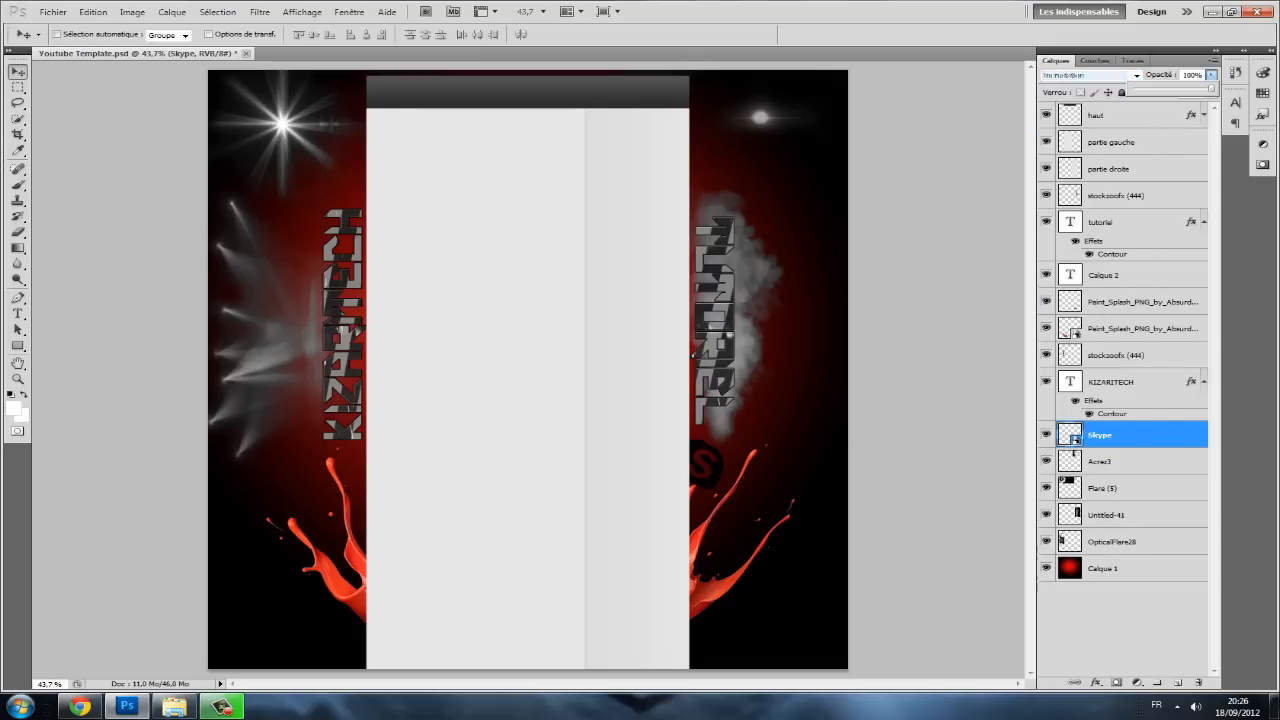
pyautogui.moveTo(1208, 88); pyautogui.dragTo(1170, 88)
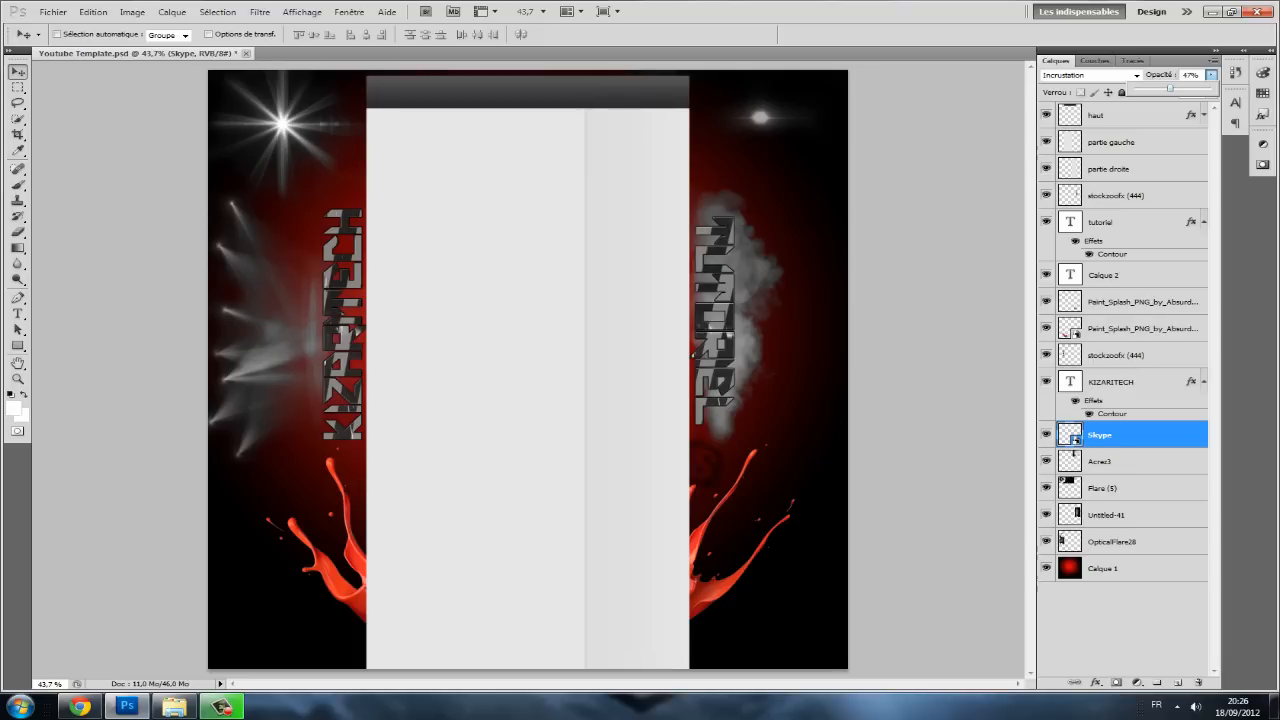
pyautogui.press('Return')
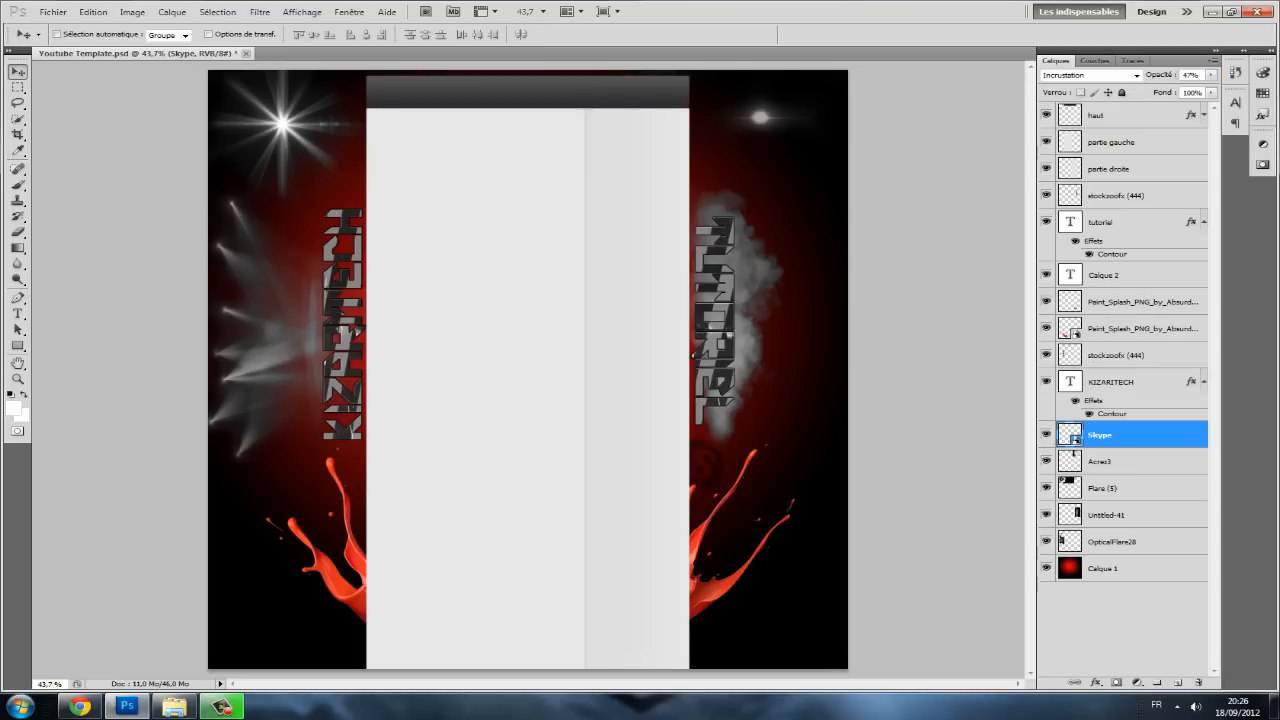
# - Place machinima (2).png from the Social Icons [ALL] folder below the KIZARITECH text on the template's left strip
pyautogui.click(52, 12)
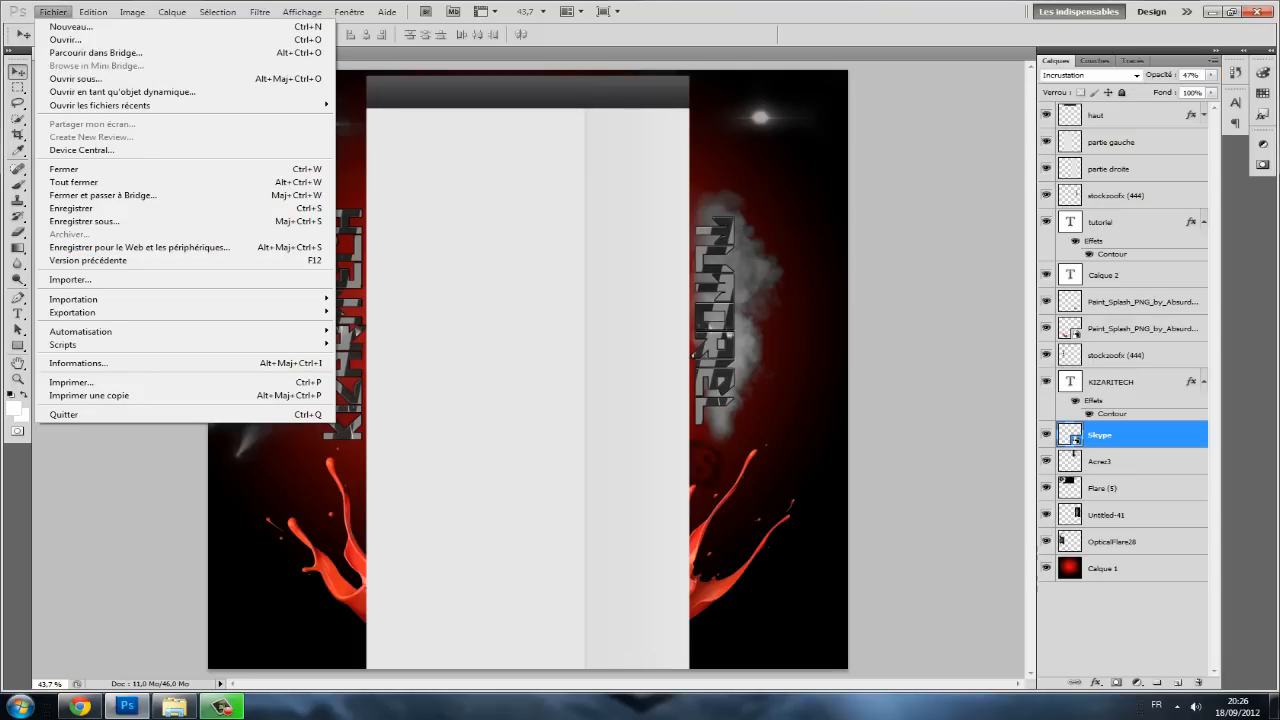
pyautogui.click(174, 706)
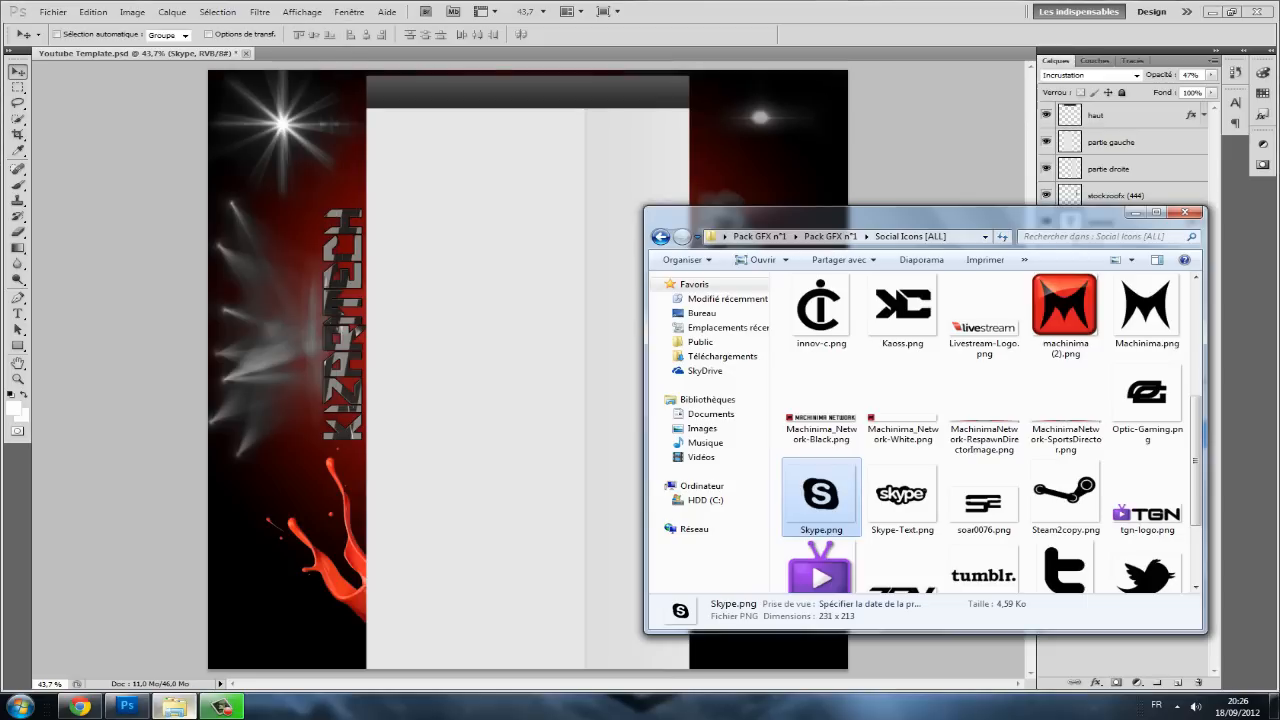
pyautogui.scroll(3, 915, 458)
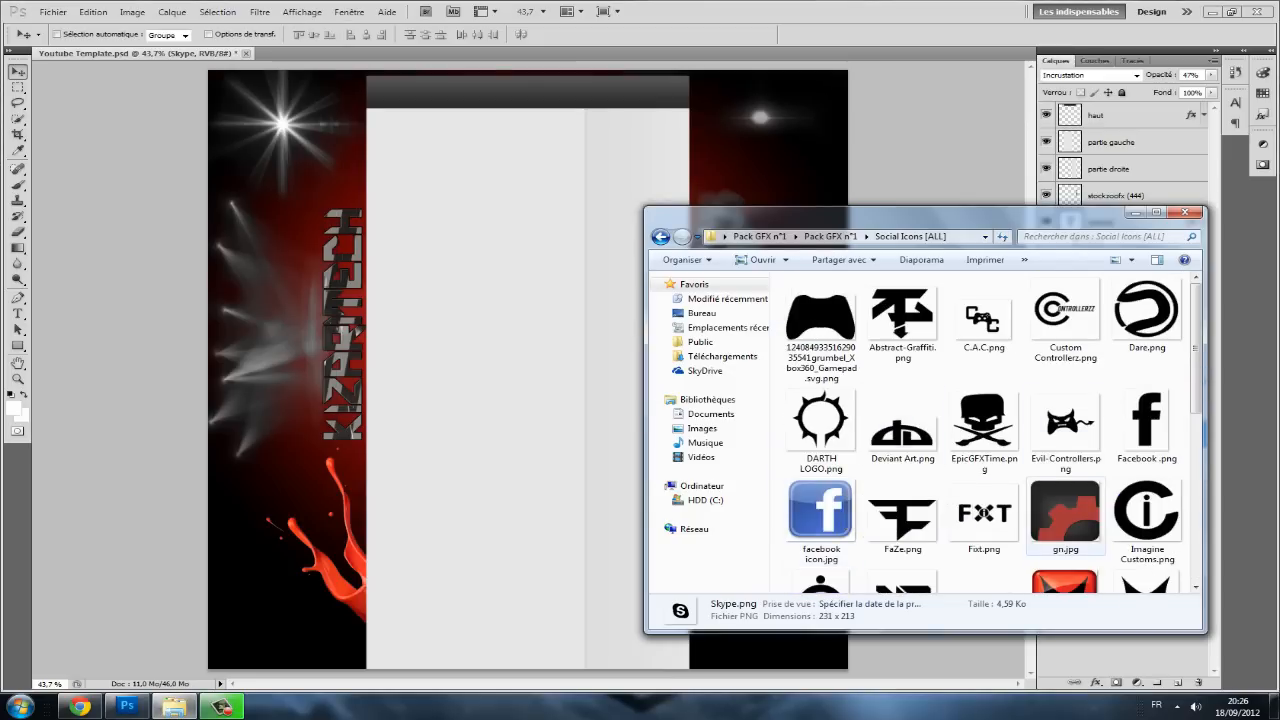
pyautogui.scroll(-1, 905, 445)
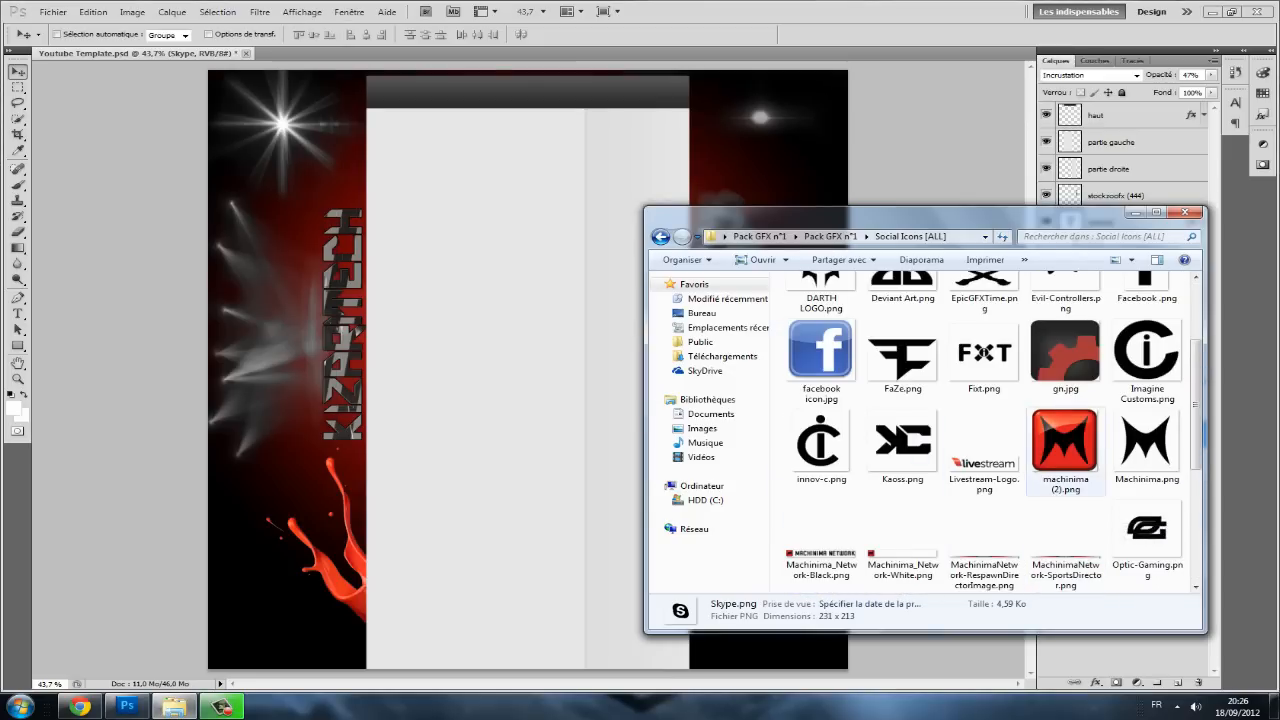
pyautogui.click(1065, 446)
pyautogui.moveTo(1065, 446); pyautogui.dragTo(346, 456)
# - Rotate the machinima icon to about -28.24°, scale it to about 35% by 39% against the central panel's edge, and import it
pyautogui.moveTo(404, 400); pyautogui.dragTo(350, 376)
pyautogui.moveTo(346, 456); pyautogui.dragTo(368, 486)
pyautogui.moveTo(420, 432); pyautogui.dragTo(432, 448)
pyautogui.moveTo(299, 465); pyautogui.dragTo(358, 476)
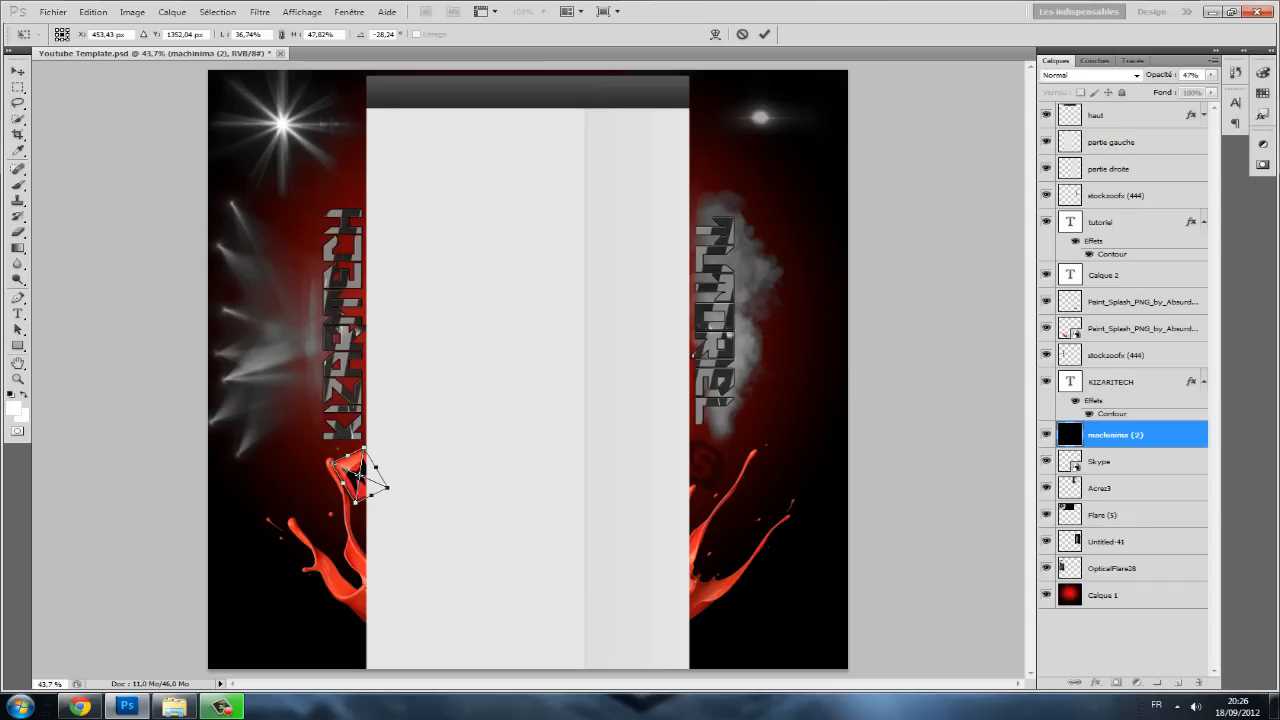
pyautogui.moveTo(348, 483); pyautogui.dragTo(339, 487)
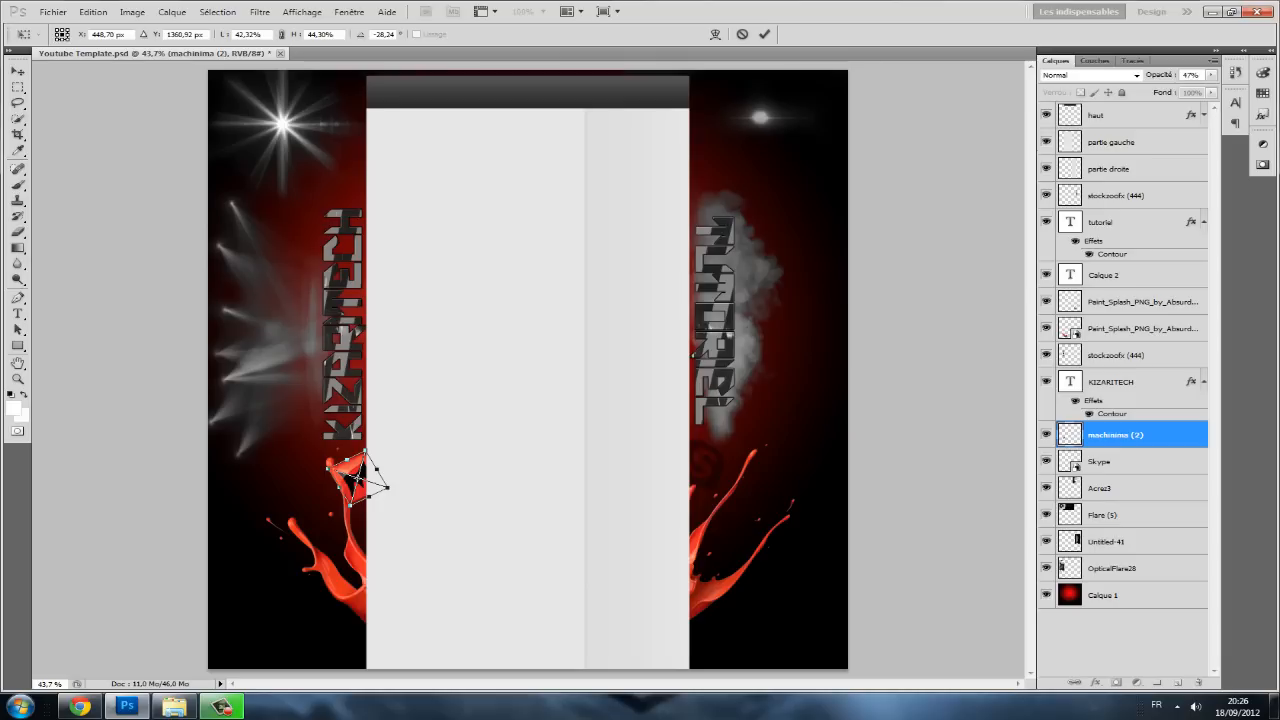
pyautogui.moveTo(339, 486); pyautogui.dragTo(347, 486)
pyautogui.click(17, 71)
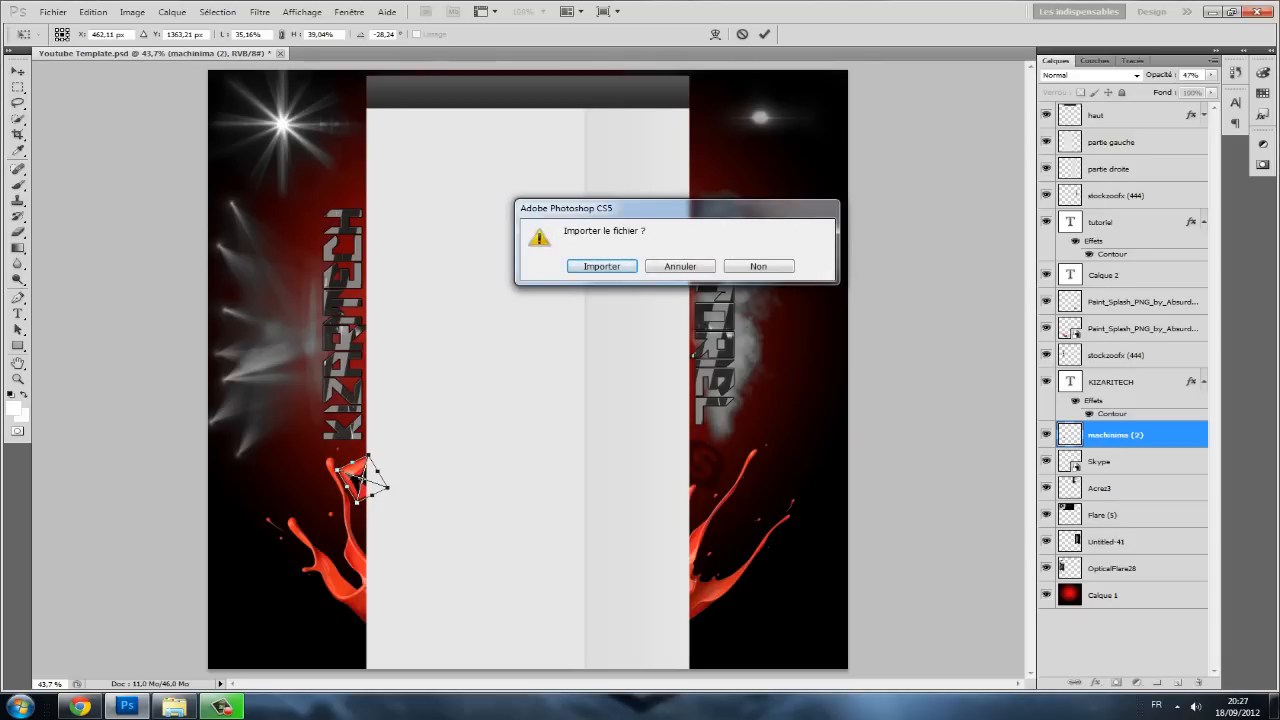
pyautogui.click(601, 266)
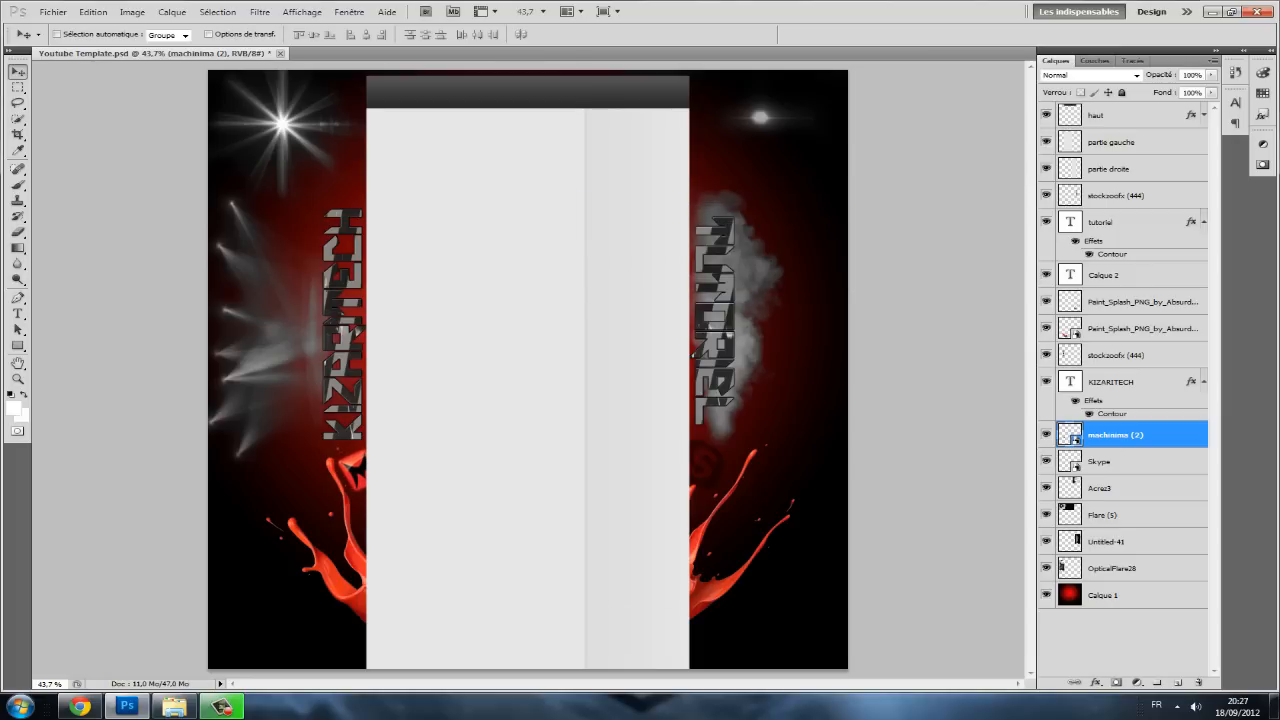
# - Widen the machinima icon to about 44.5% and try the Incrustation blend mode on its layer
pyautogui.hotkey('ctrl', 't')
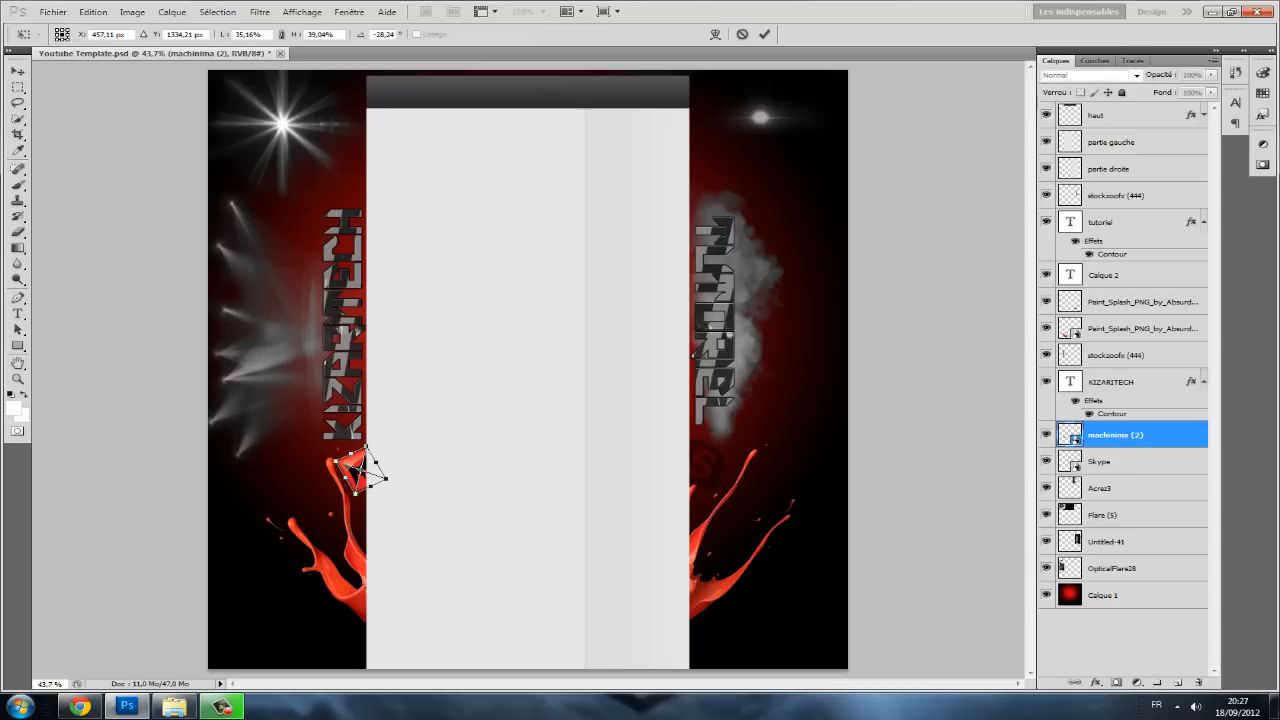
pyautogui.moveTo(344, 477); pyautogui.dragTo(336, 482)
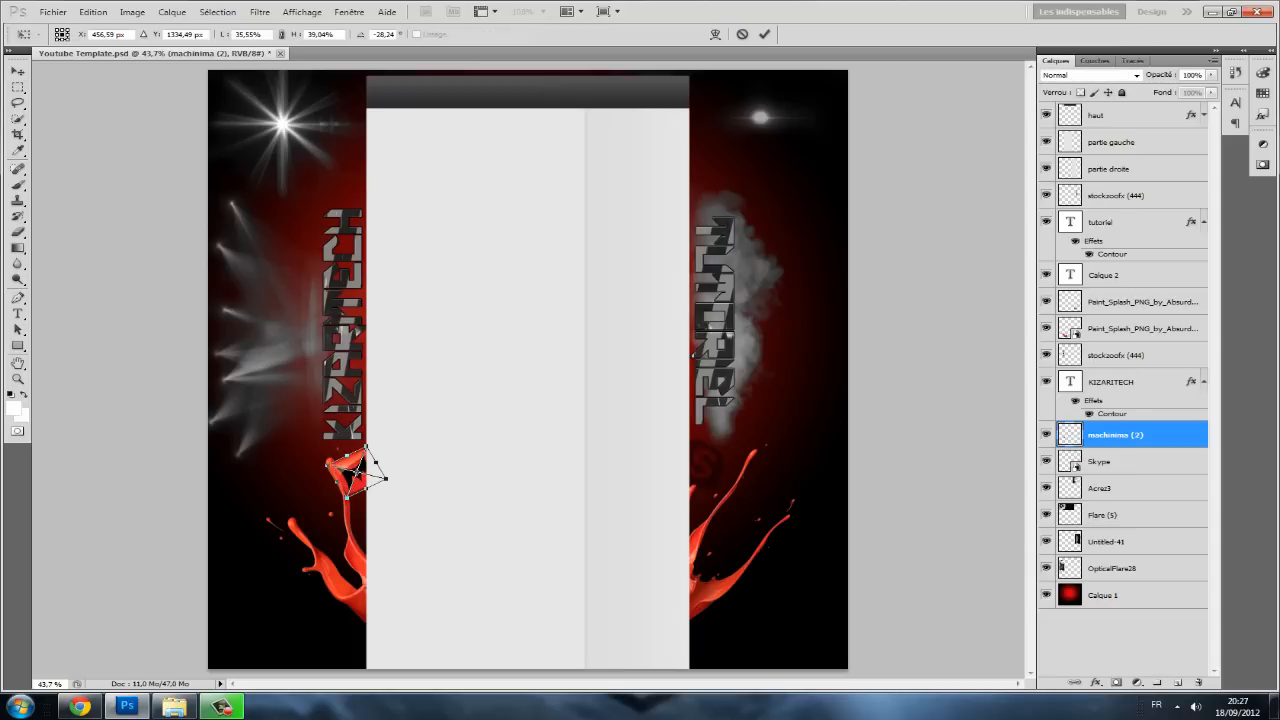
pyautogui.press('v')
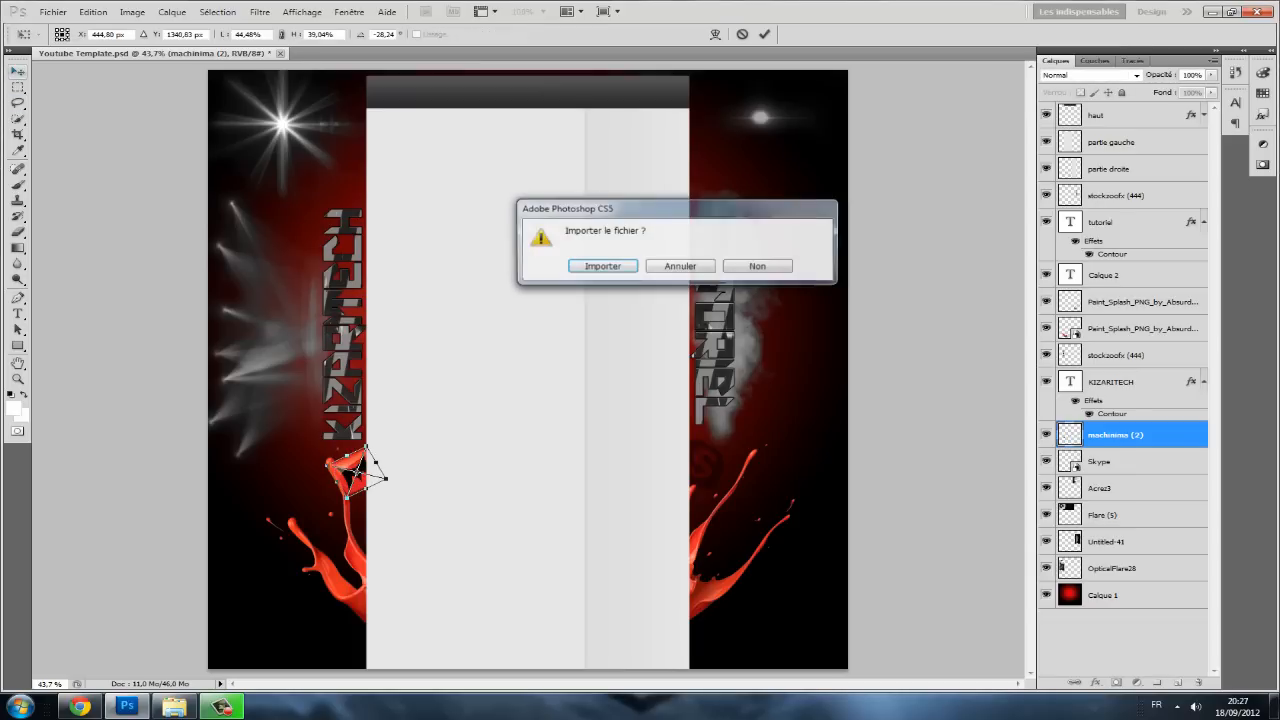
pyautogui.press('Return')
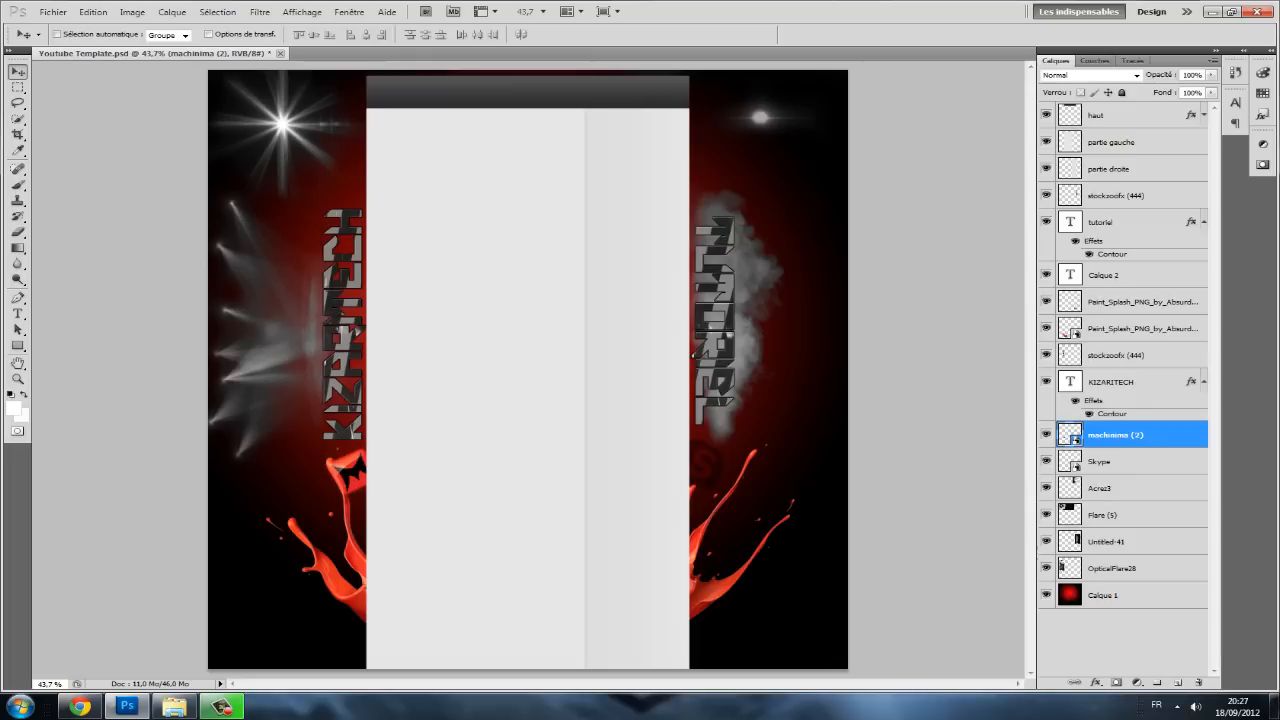
pyautogui.click(1136, 75)
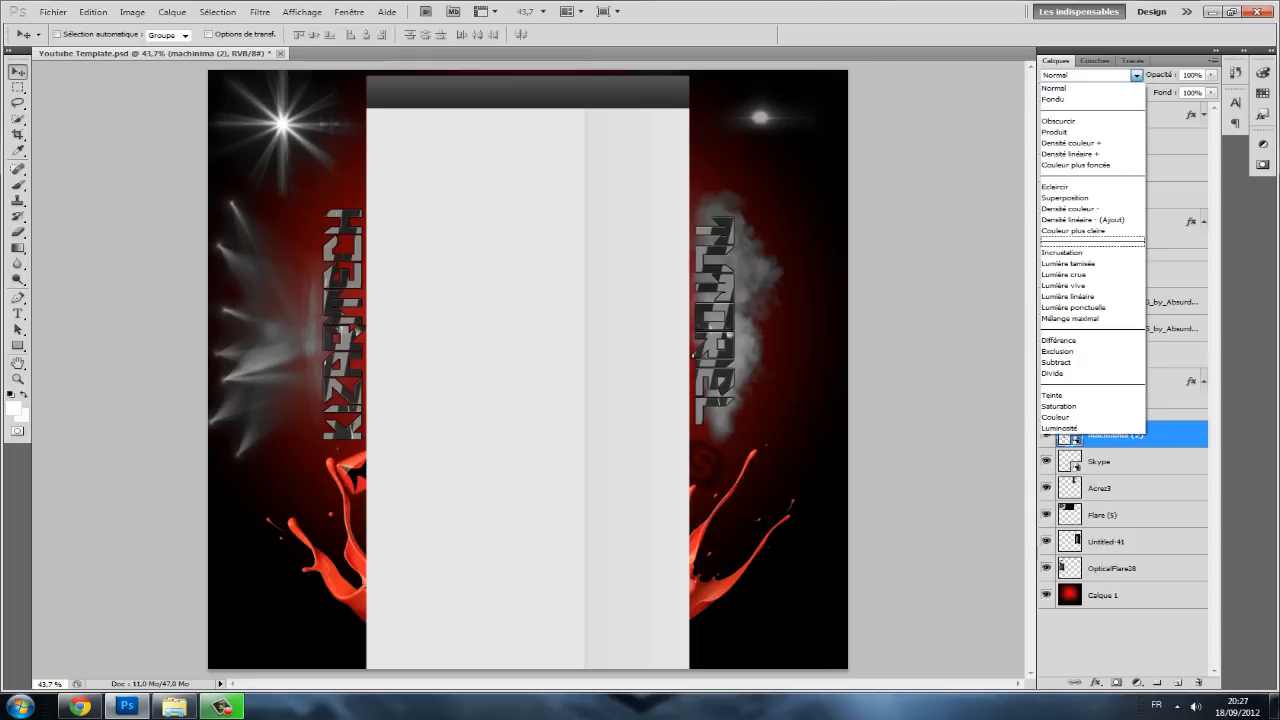
pyautogui.click(1062, 252)
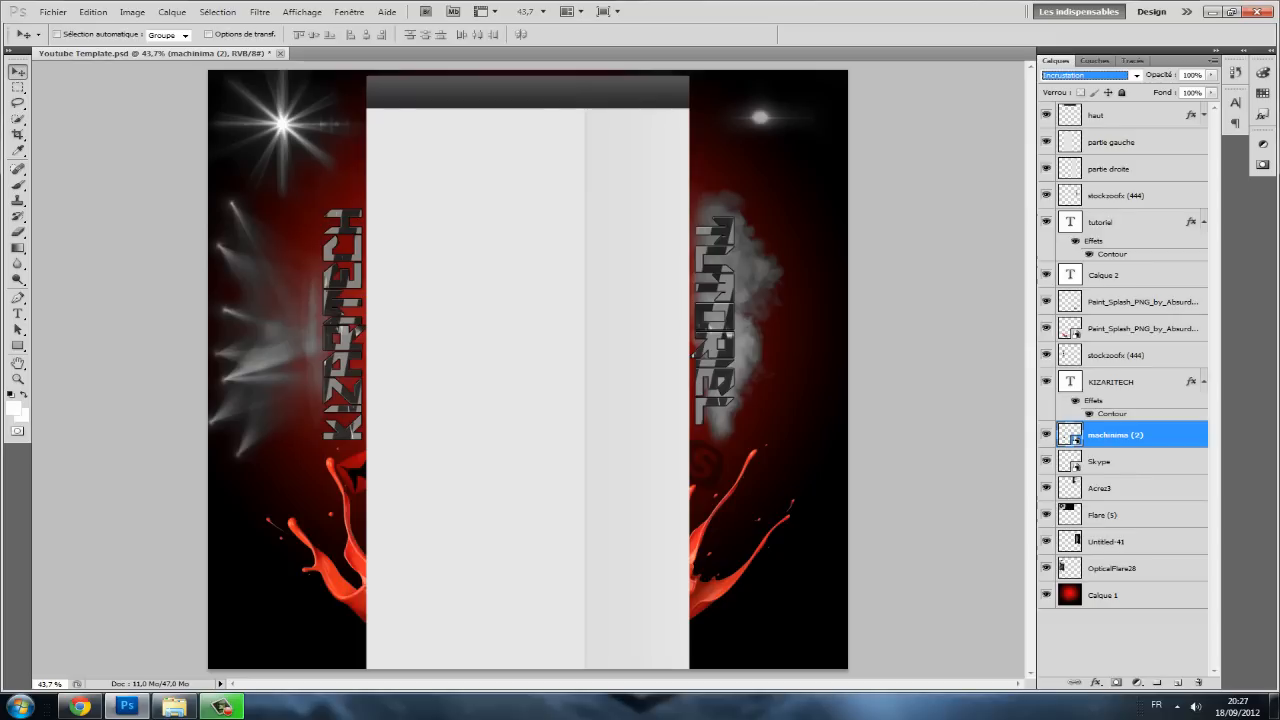
# - Rasterize the machinima (2) layer and desaturate it
pyautogui.rightClick(1140, 431)
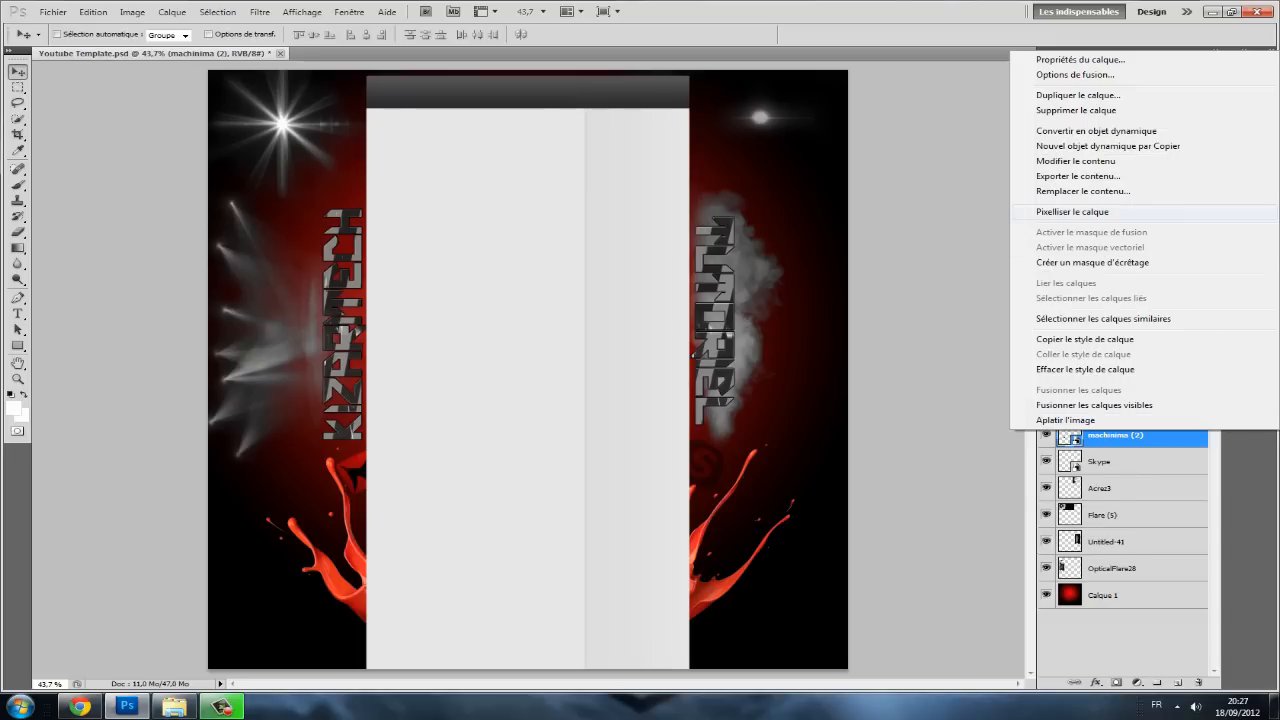
pyautogui.click(1090, 210)
pyautogui.hotkey('ctrl', 'shift', 'u')
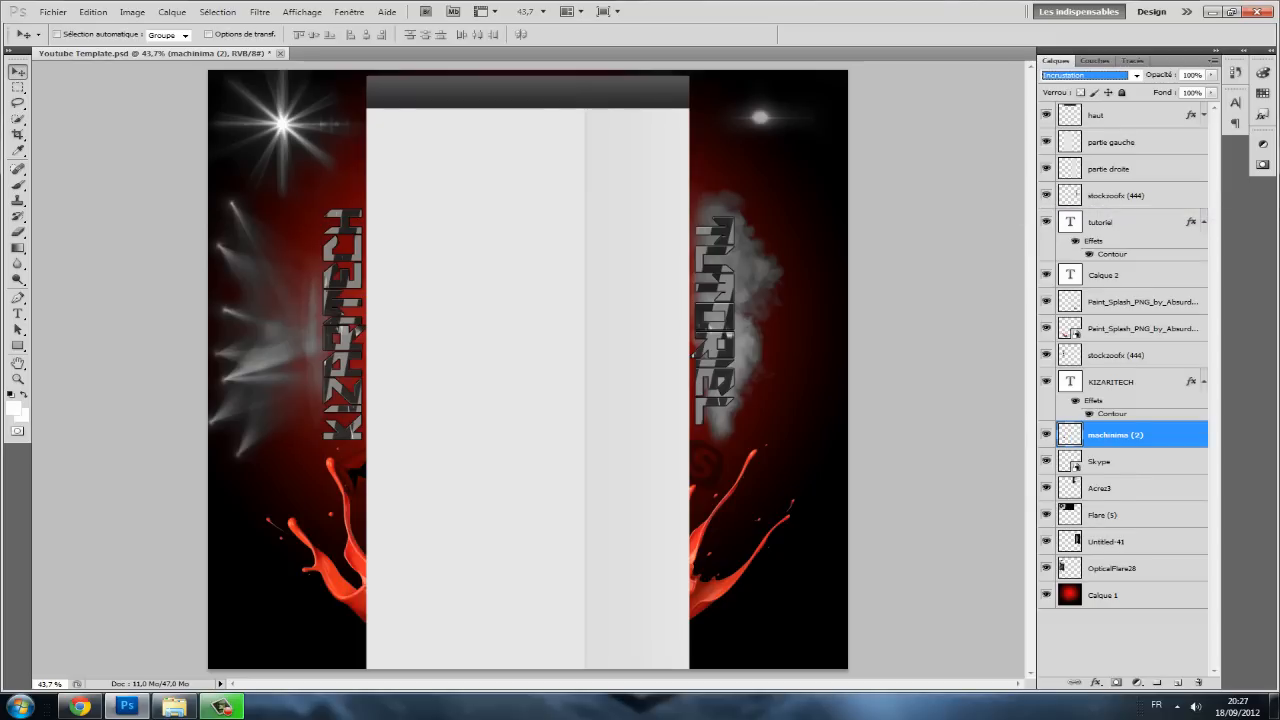
# - Compare the Normal and Incrustation blend modes on the desaturated machinima (2) layer, and settle on Normal
pyautogui.click(1088, 75)
pyautogui.click(1065, 86)
pyautogui.click(1088, 75)
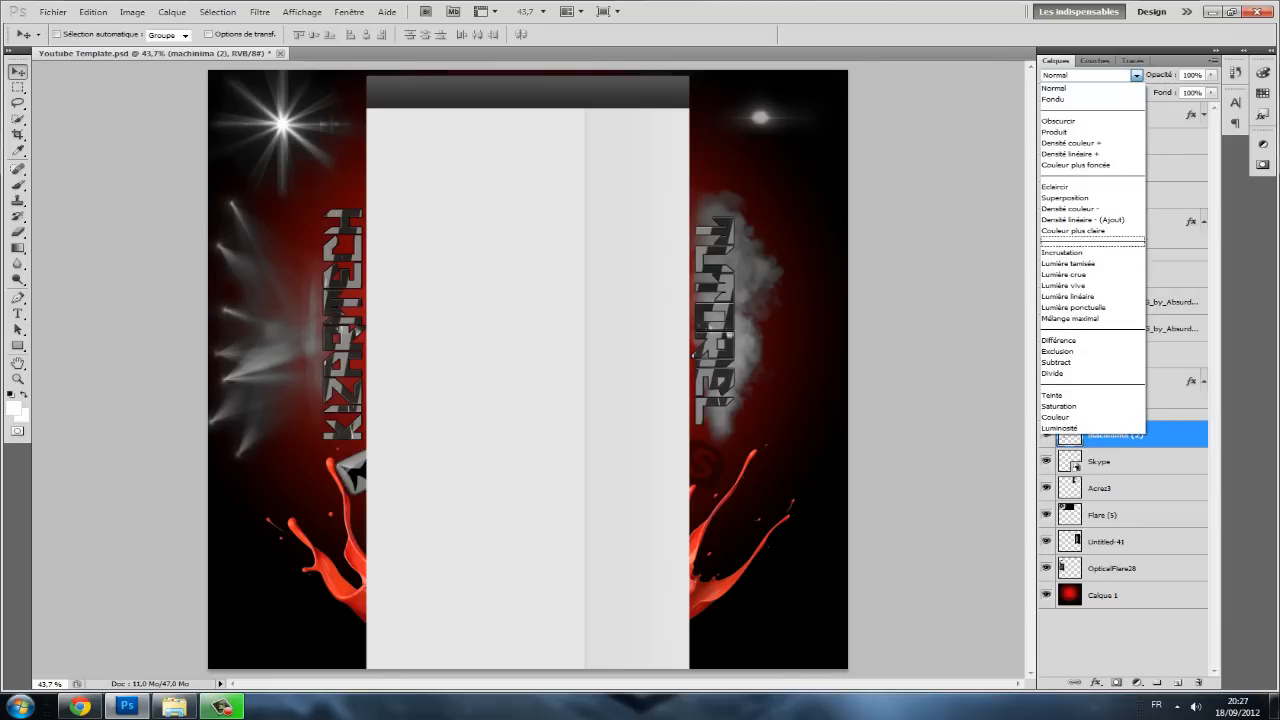
pyautogui.click(1080, 248)
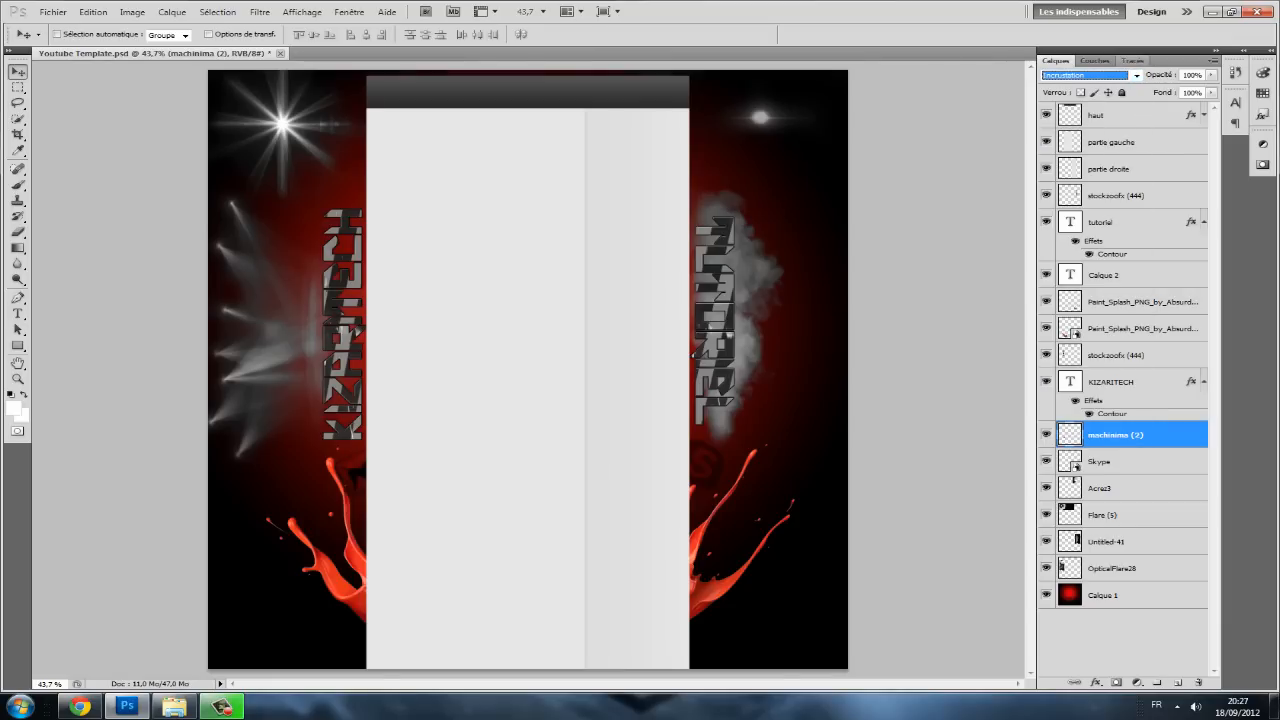
pyautogui.click(1088, 75)
pyautogui.click(1065, 86)
# - Rasterize the Skype layer
pyautogui.click(1100, 461)
pyautogui.rightClick(1100, 461)
pyautogui.click(1090, 240)
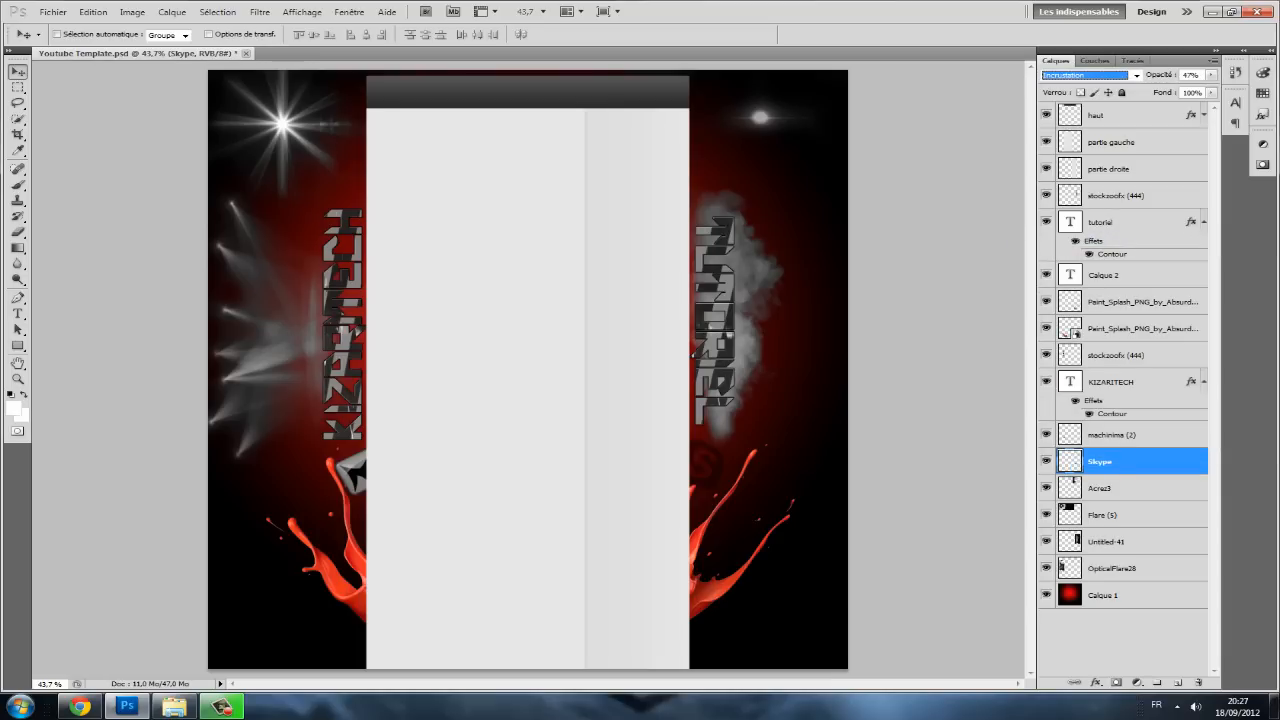
# - Raise the Skype layer's opacity to 99% and set its blend mode to Normal
pyautogui.click(1210, 75)
pyautogui.moveTo(1172, 88); pyautogui.dragTo(1209, 88)
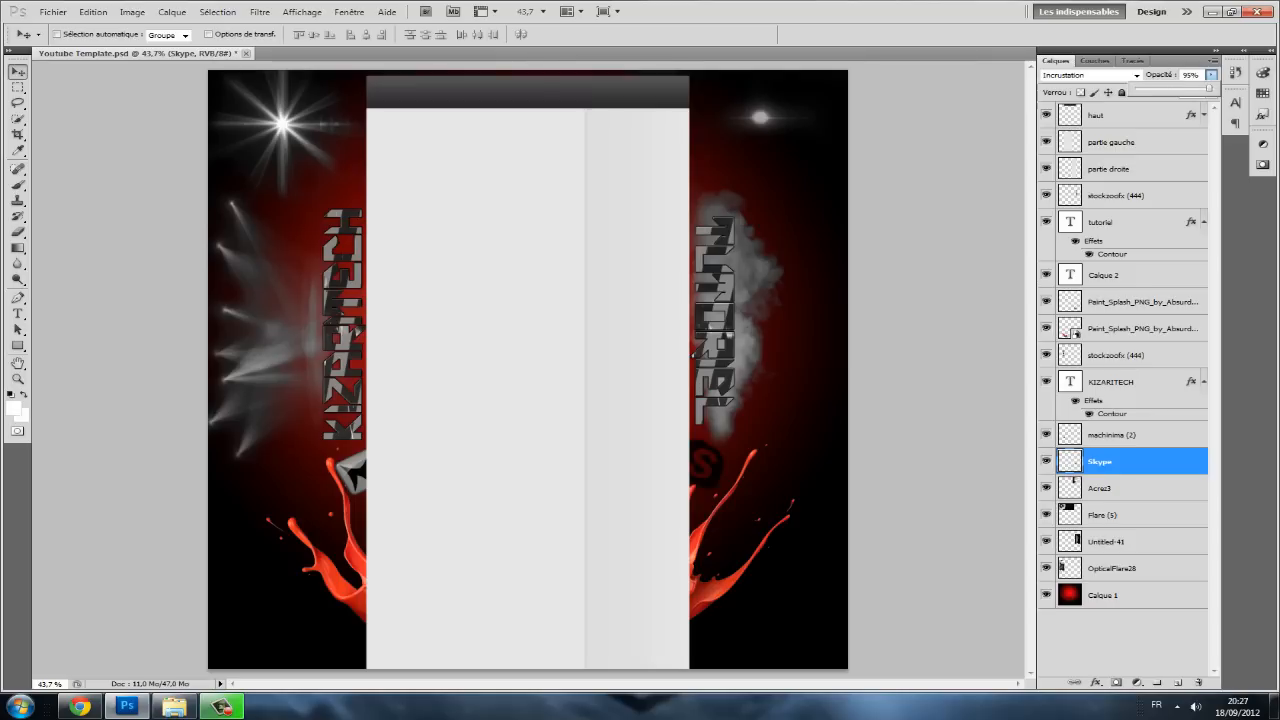
pyautogui.click(1090, 75)
pyautogui.click(1090, 89)
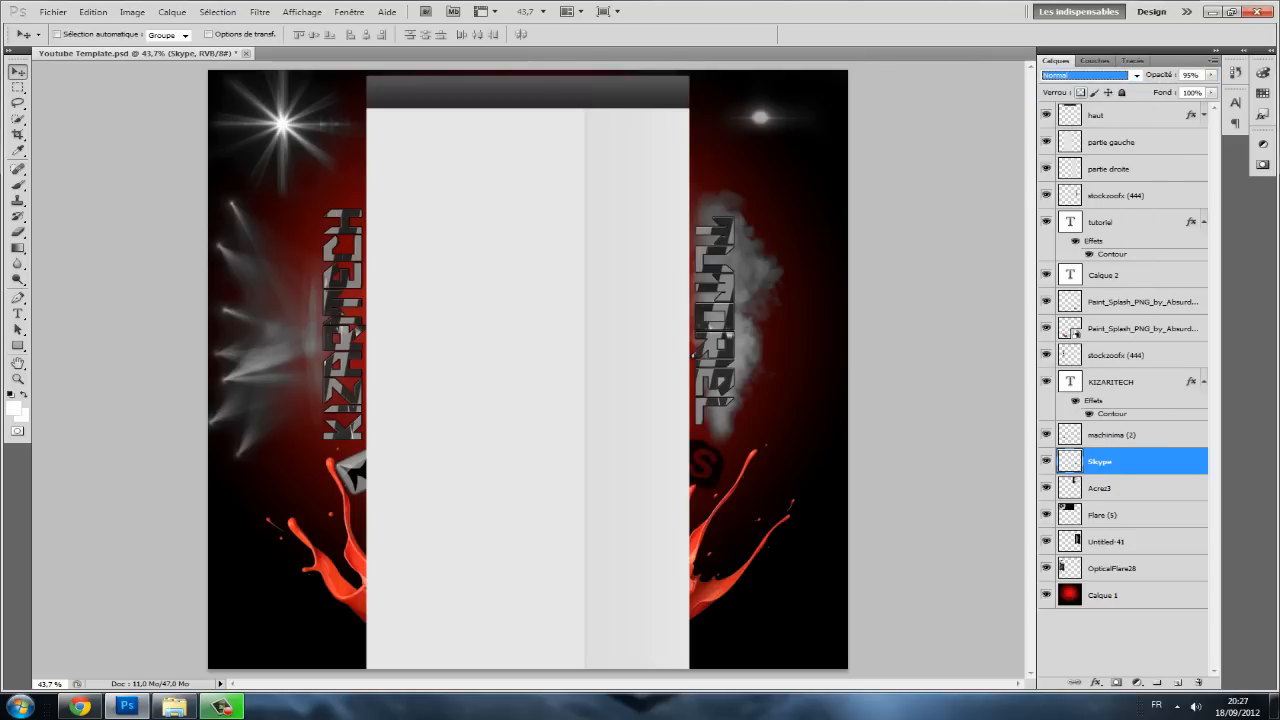
pyautogui.rightClick(1100, 458)
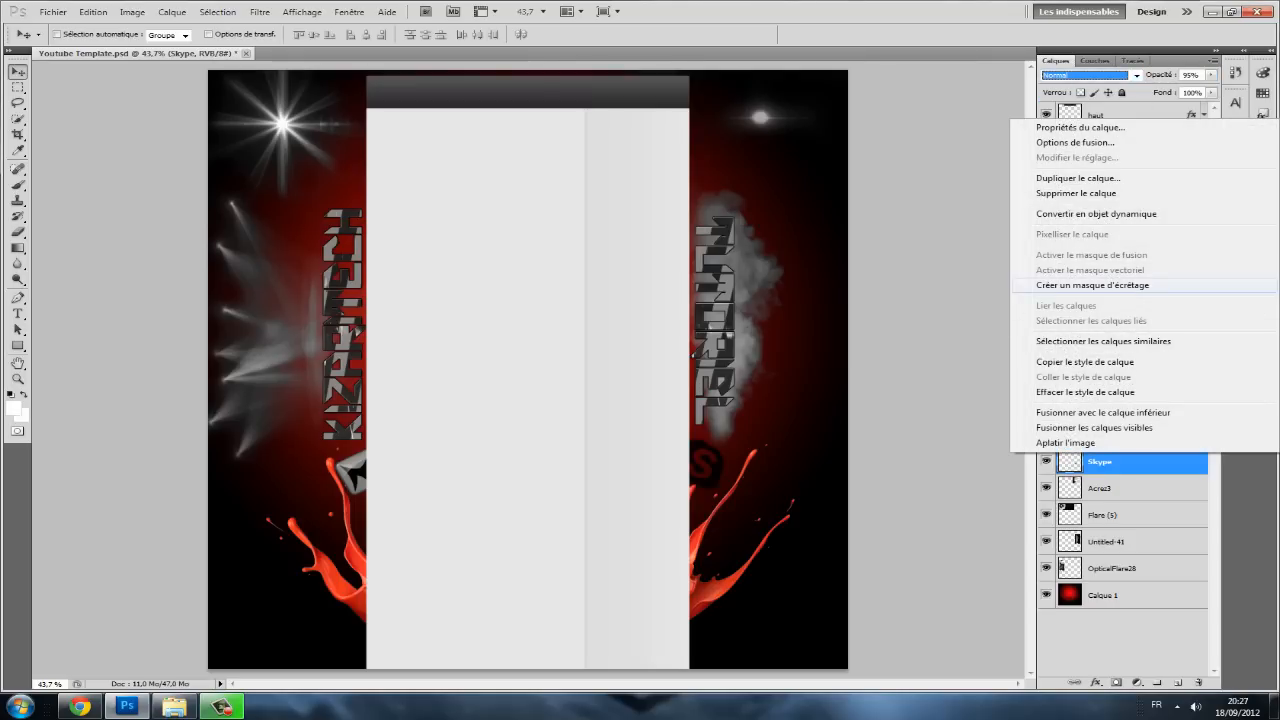
pyautogui.press('Escape')
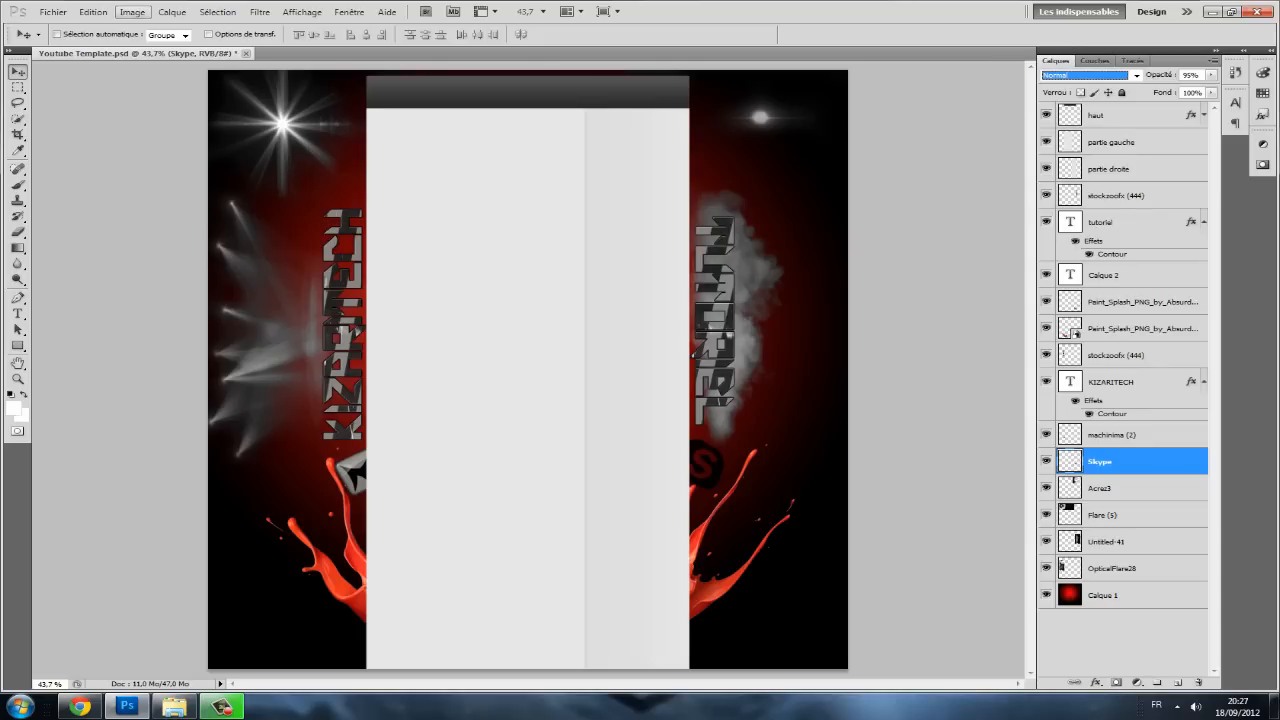
pyautogui.click(133, 12)
pyautogui.moveTo(220, 46)
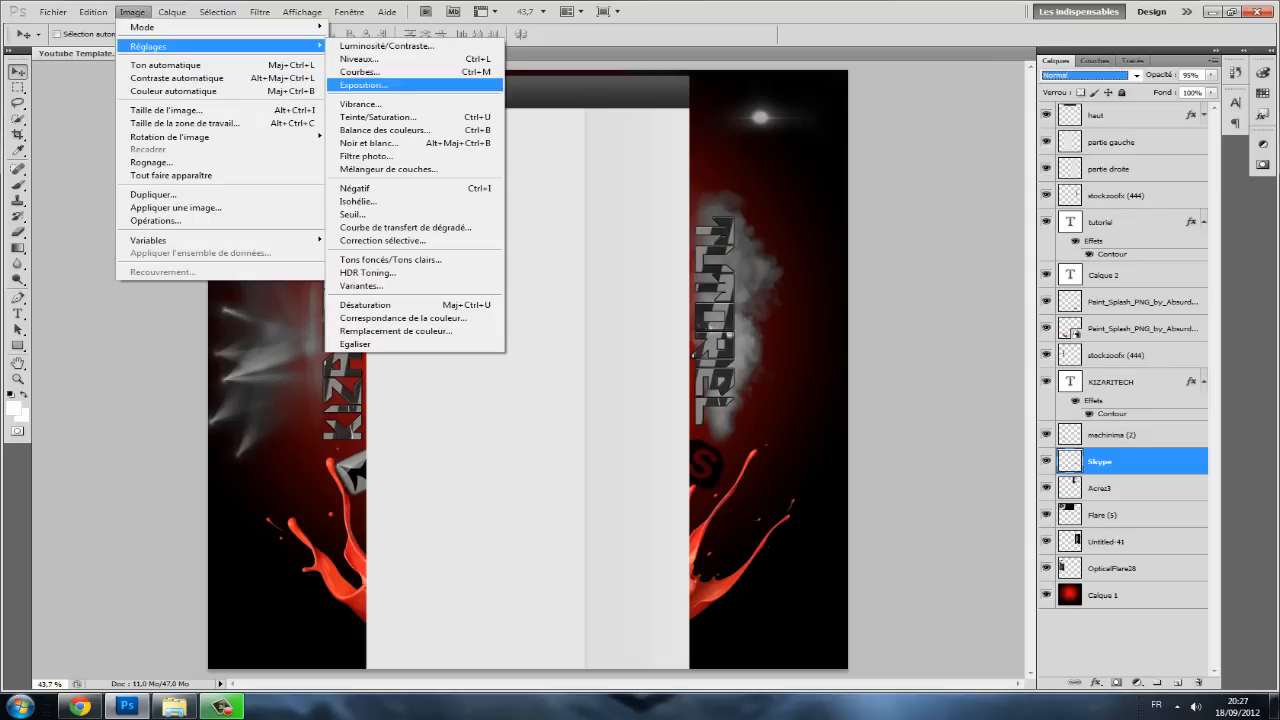
pyautogui.click(383, 130)
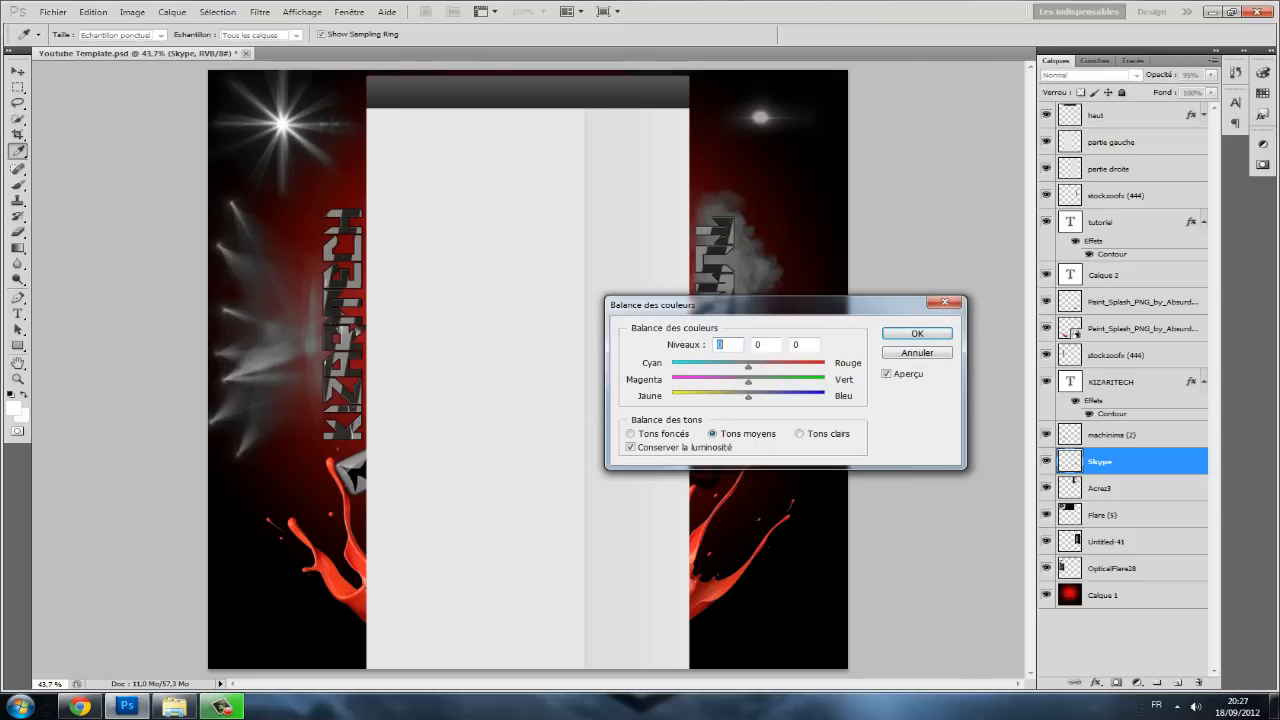
pyautogui.click(916, 333)
pyautogui.click(259, 12)
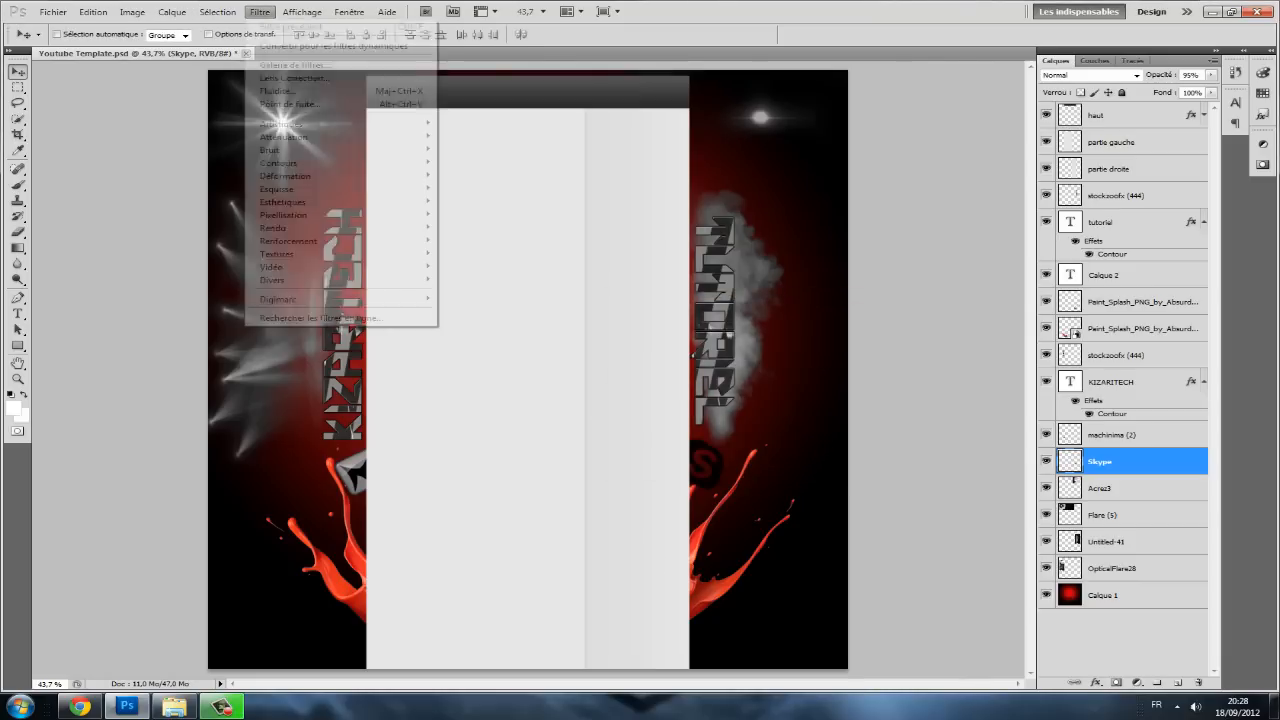
pyautogui.click(292, 65)
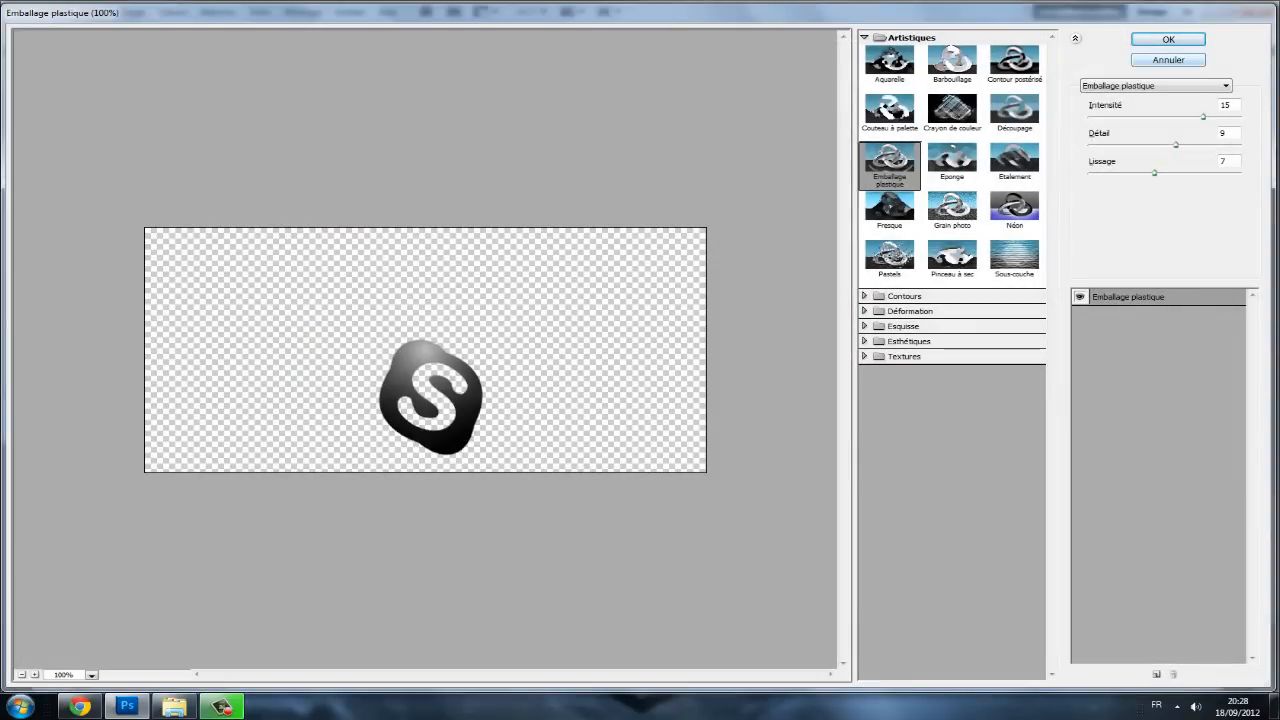
pyautogui.click(1167, 59)
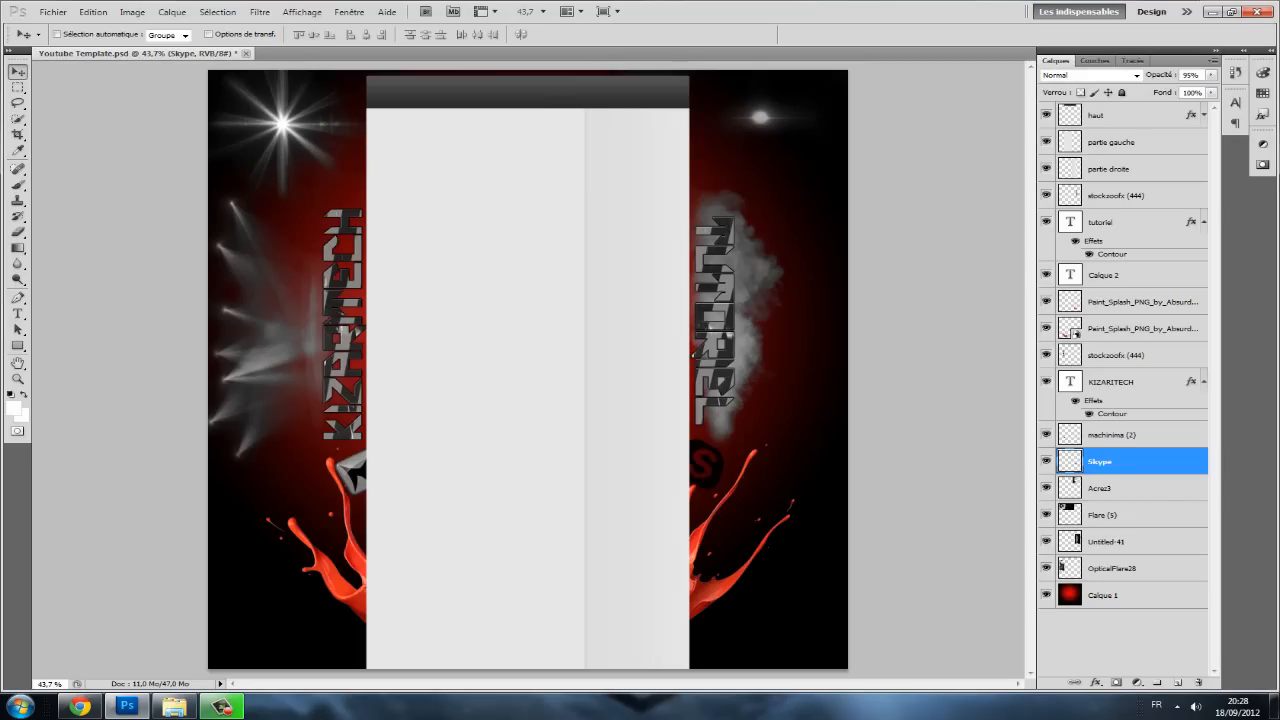
# - Try the Obscurcir and Différence blend modes on the Skype layer, and return it to Normal
pyautogui.click(1090, 75)
pyautogui.click(1085, 112)
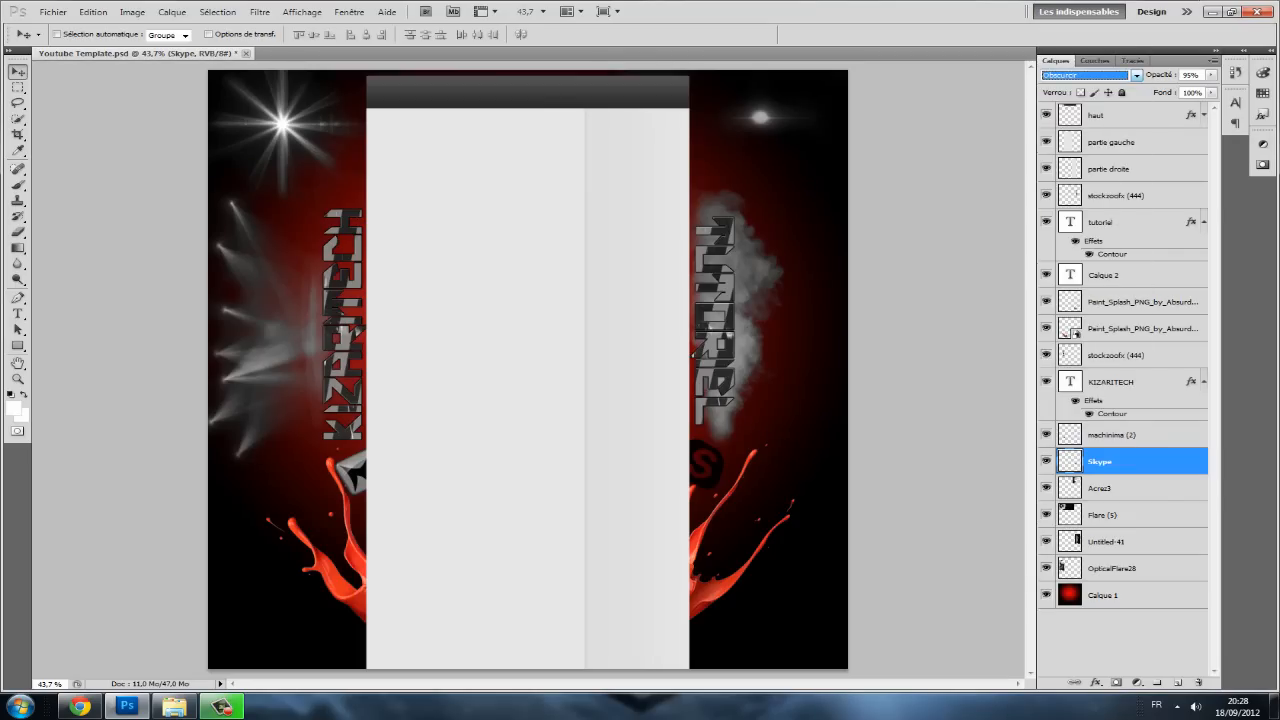
pyautogui.click(1137, 76)
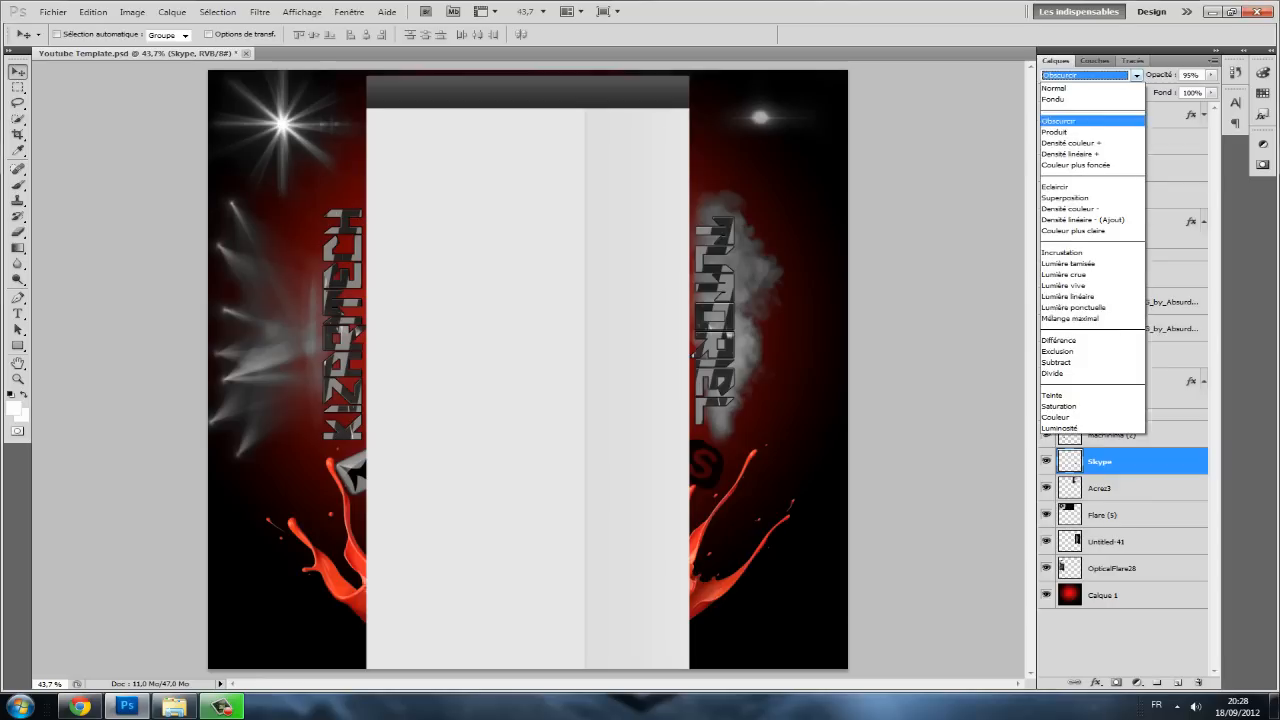
pyautogui.click(1060, 340)
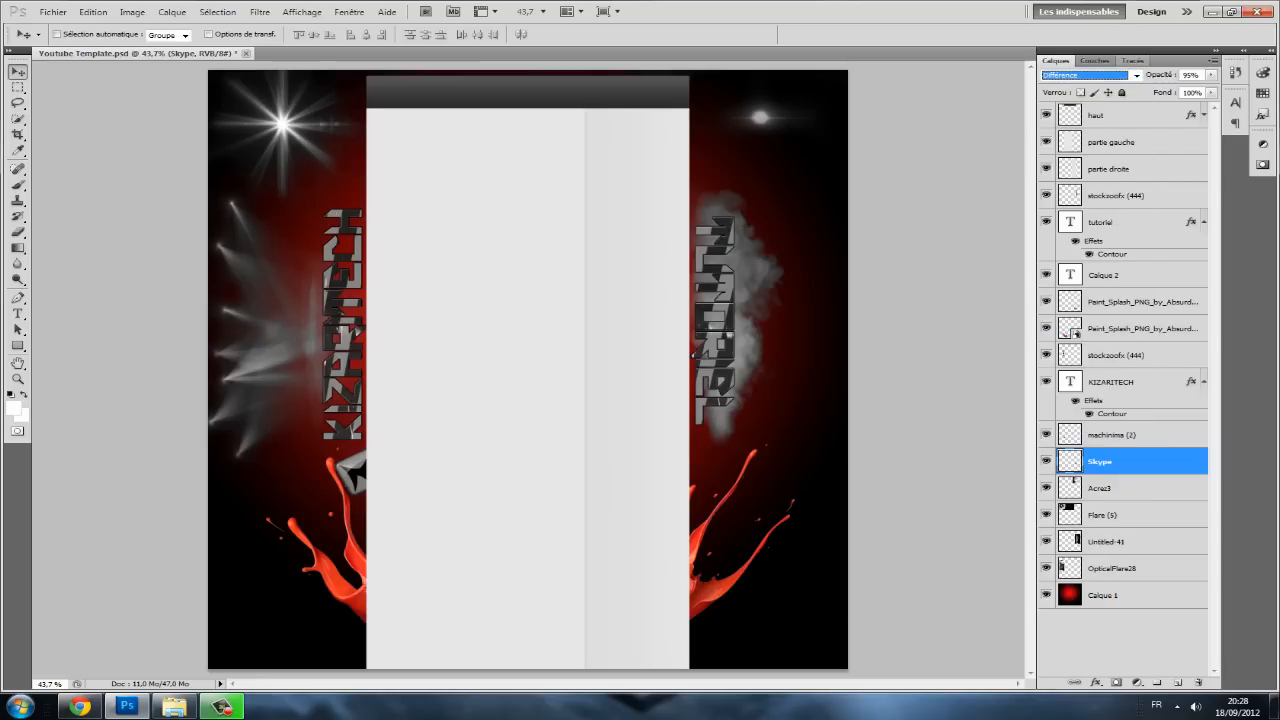
pyautogui.press('Return')
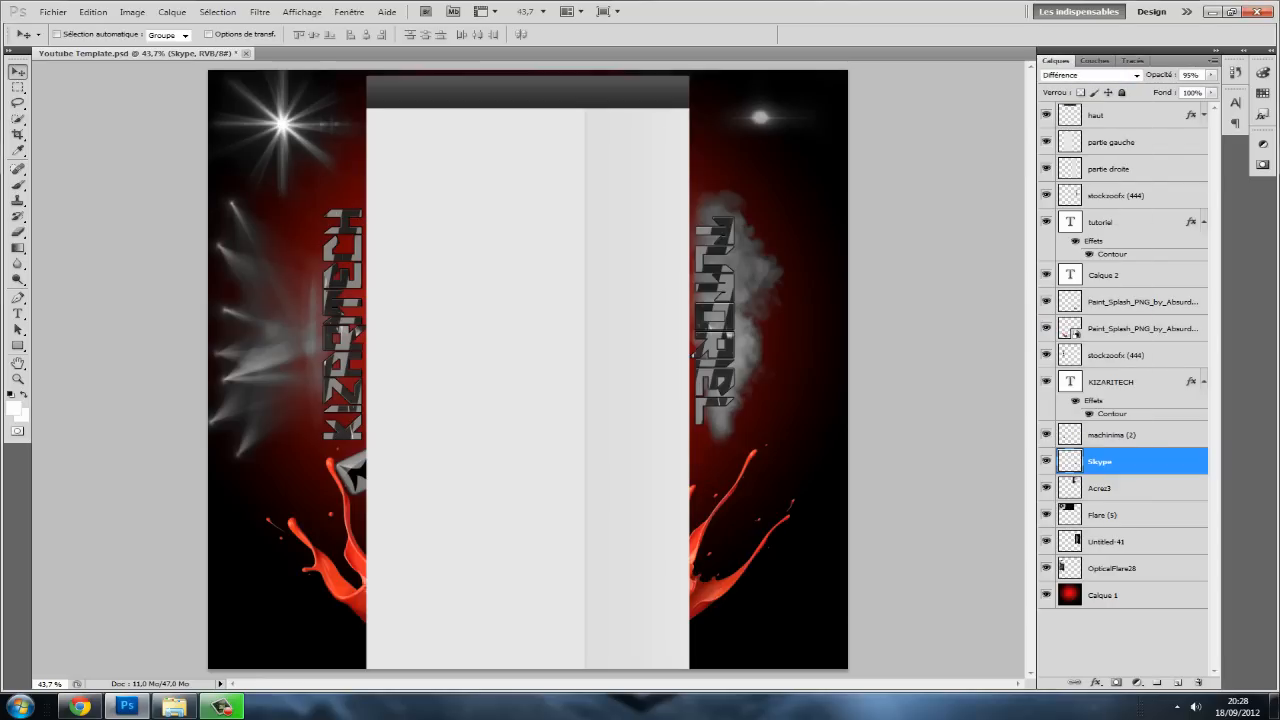
pyautogui.click(1136, 75)
pyautogui.click(1078, 86)
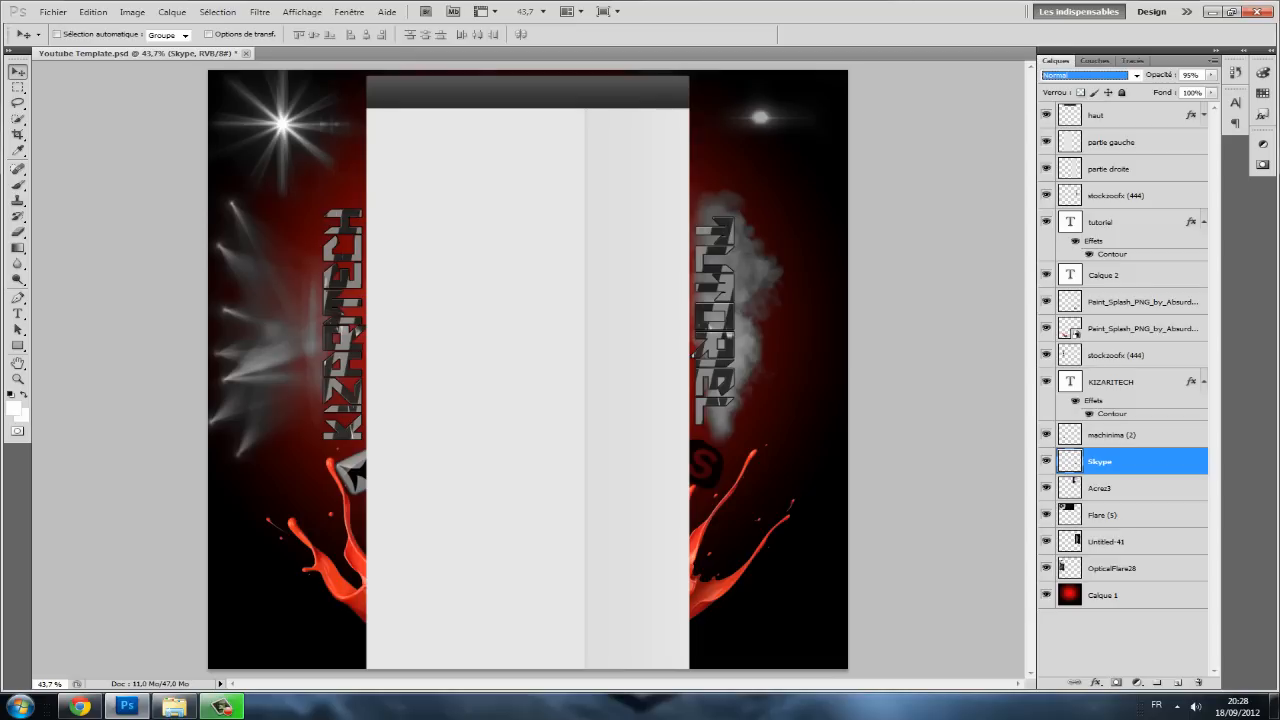
# - Hide the Skype layer and place the Xbox360_Gamepad.svg.png image from the Social Icons [ALL] folder below the tutorial text on the template's right strip
pyautogui.click(1136, 75)
pyautogui.click(1060, 131)
pyautogui.click(174, 706)
pyautogui.scroll(2, 984, 514)
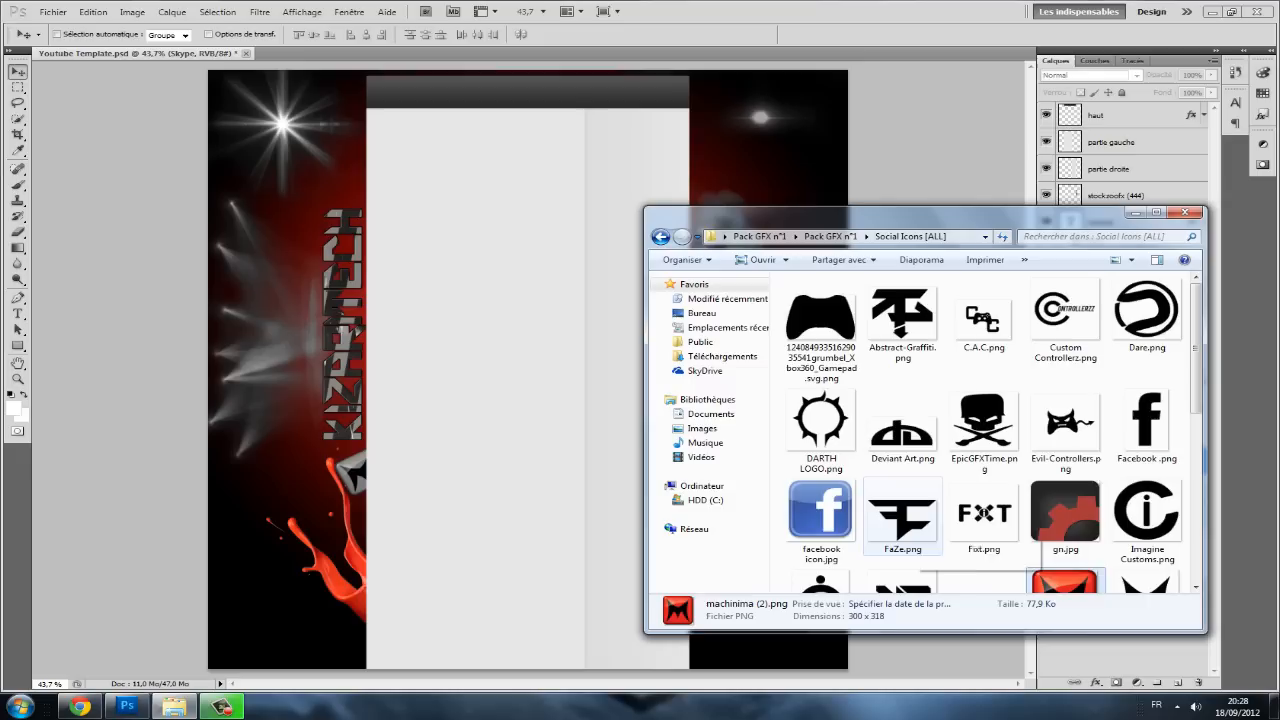
pyautogui.moveTo(820, 315); pyautogui.dragTo(711, 457)
# - Rotate the gamepad icon to about 35.15°, shrink it to about 52% against the central panel's edge, import it and rasterize its layer
pyautogui.moveTo(770, 420); pyautogui.dragTo(783, 457)
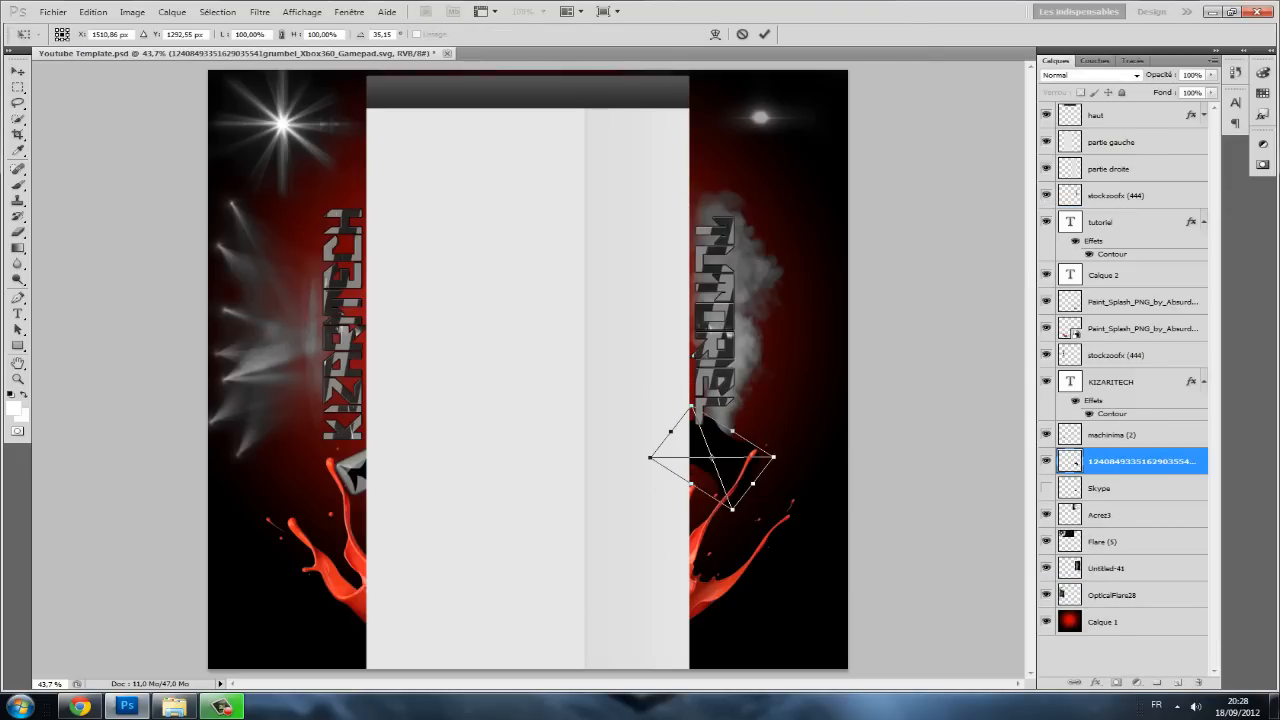
pyautogui.moveTo(691, 406); pyautogui.dragTo(730, 455)
pyautogui.press('v')
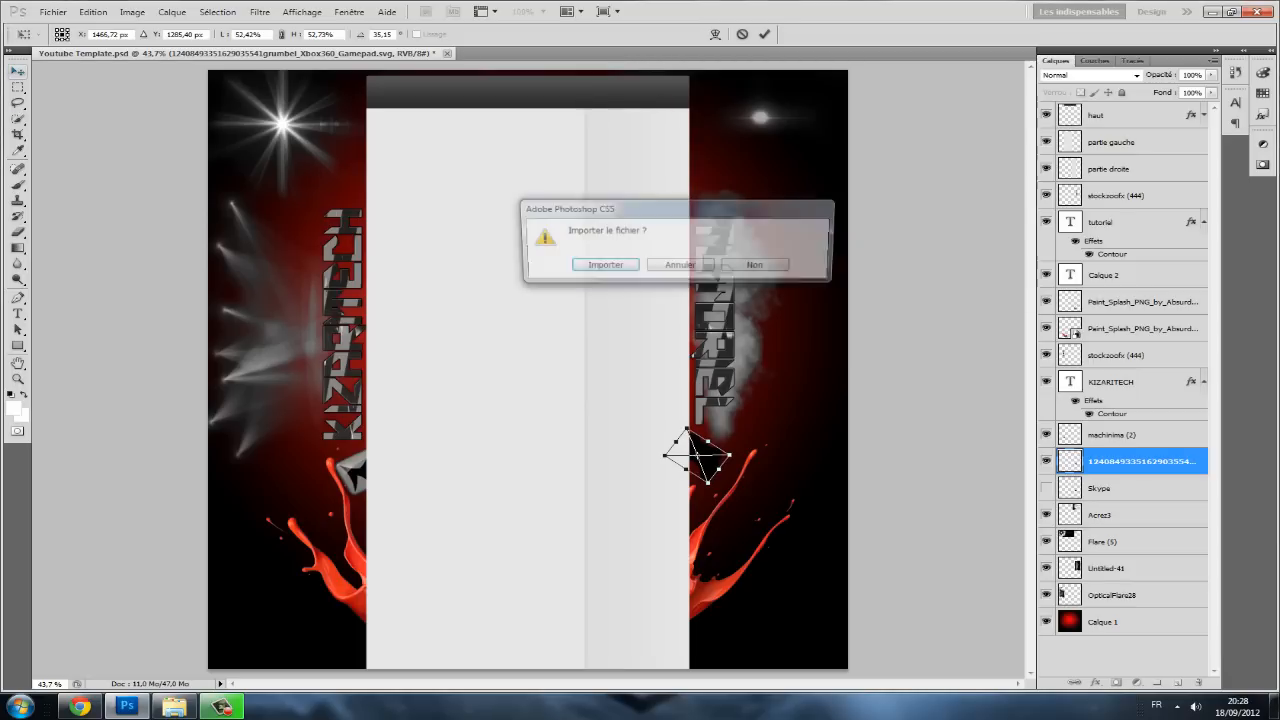
pyautogui.press('Return')
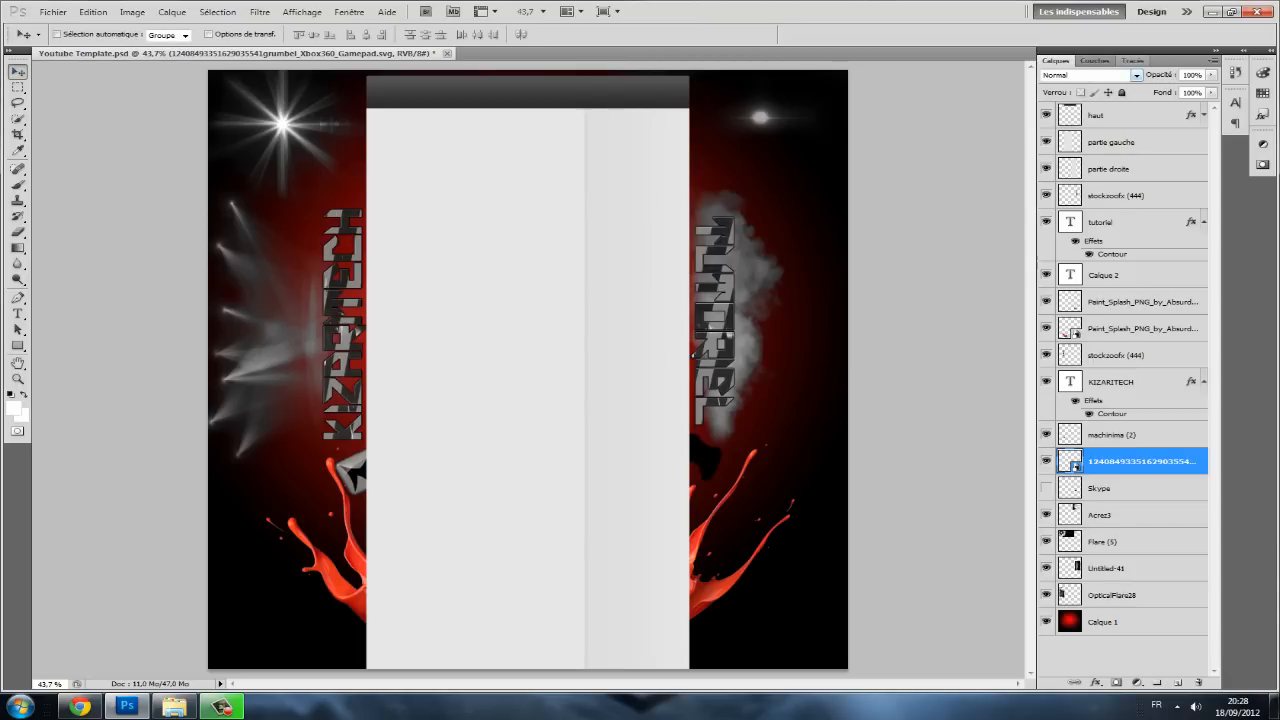
pyautogui.rightClick(1140, 460)
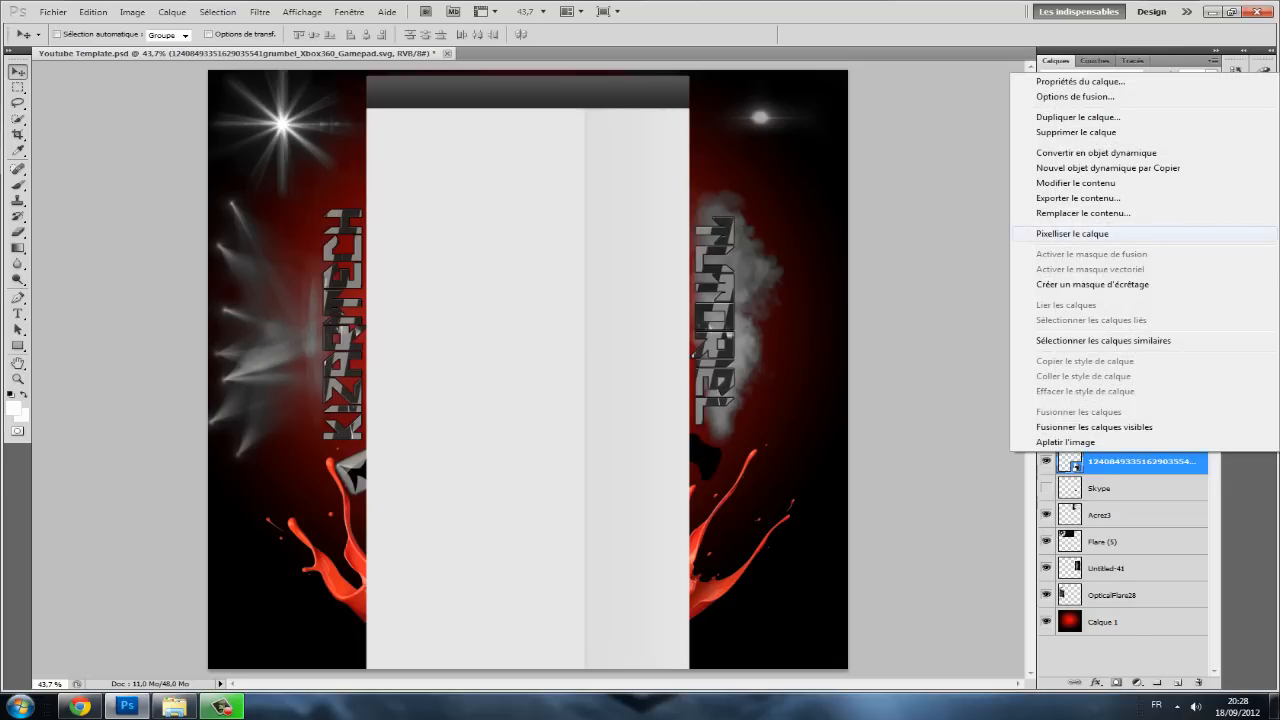
pyautogui.click(1090, 238)
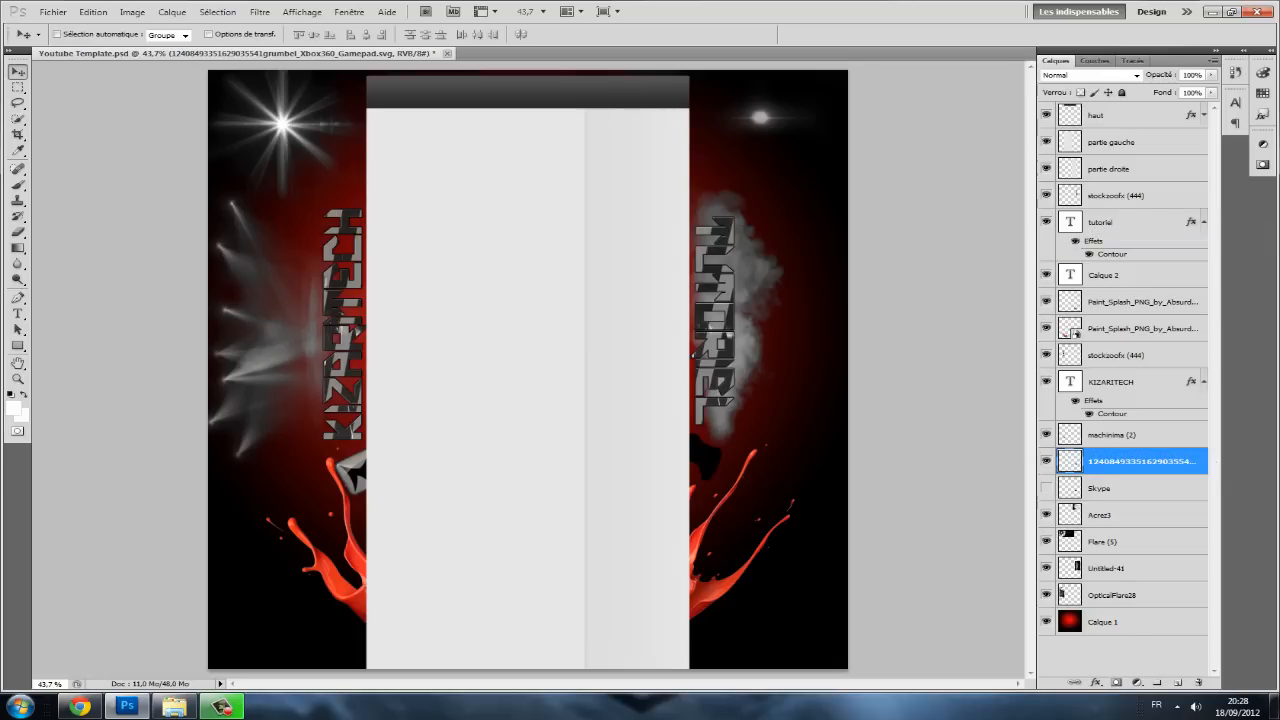
# - Try the Obscurcir, Incrustation and Eclaircir blend modes on the gamepad layer, and return it to Normal
pyautogui.click(1136, 75)
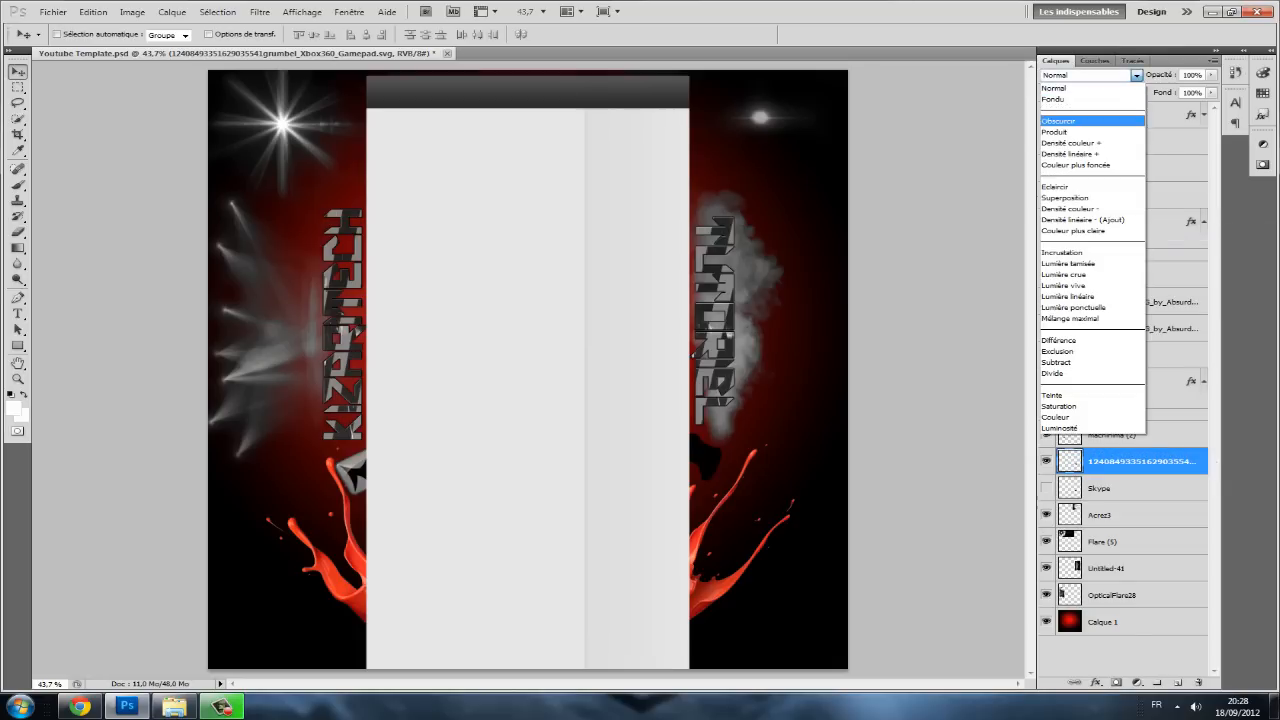
pyautogui.click(1085, 121)
pyautogui.click(1136, 75)
pyautogui.click(1090, 252)
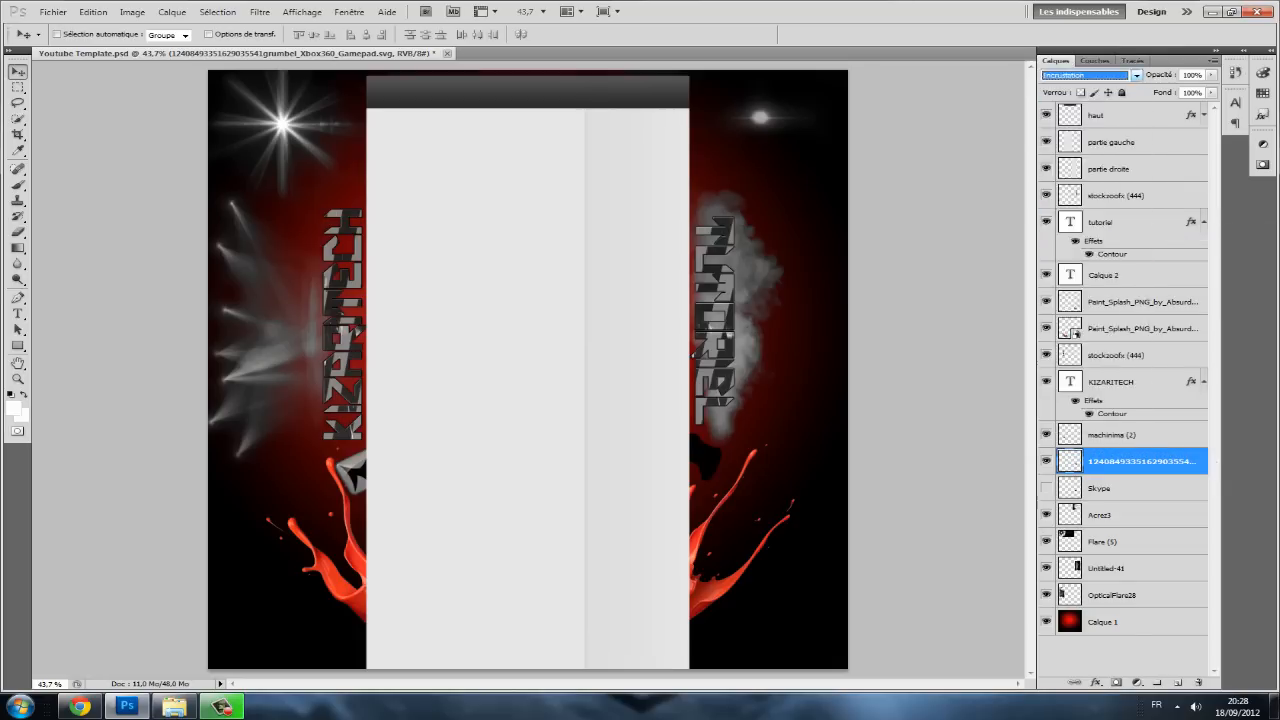
pyautogui.click(1136, 75)
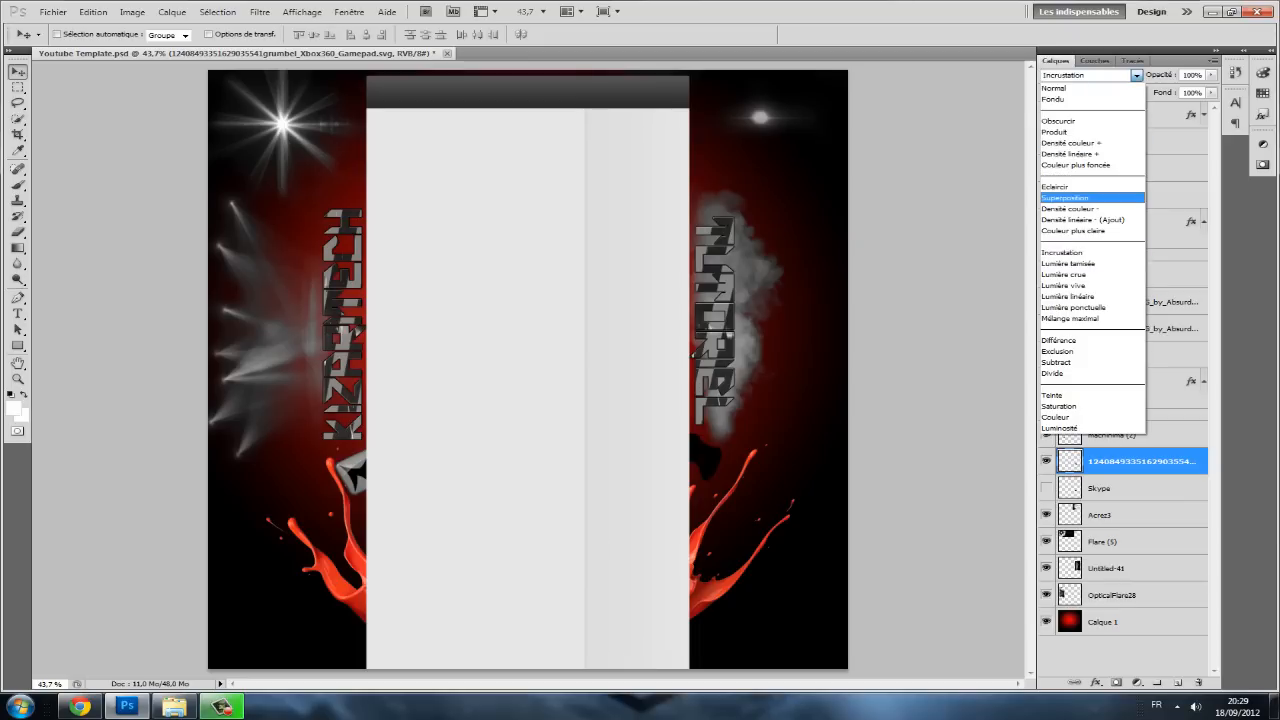
pyautogui.click(1090, 192)
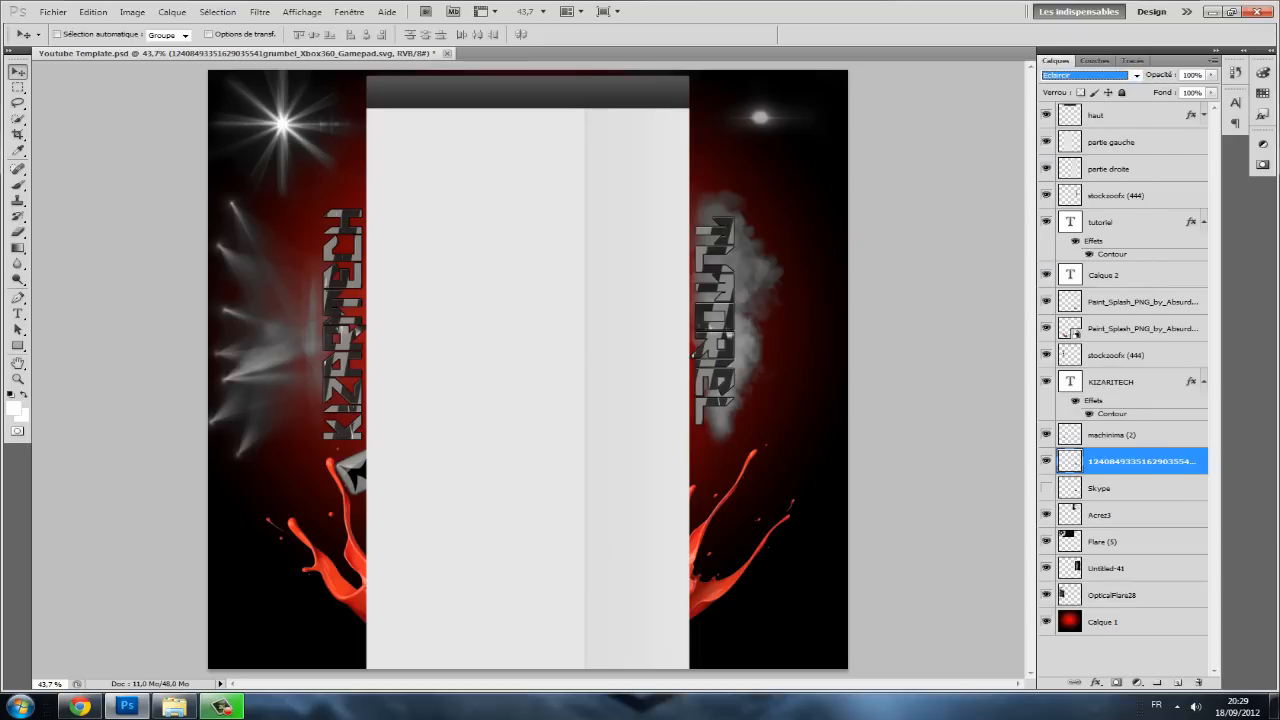
pyautogui.click(1136, 75)
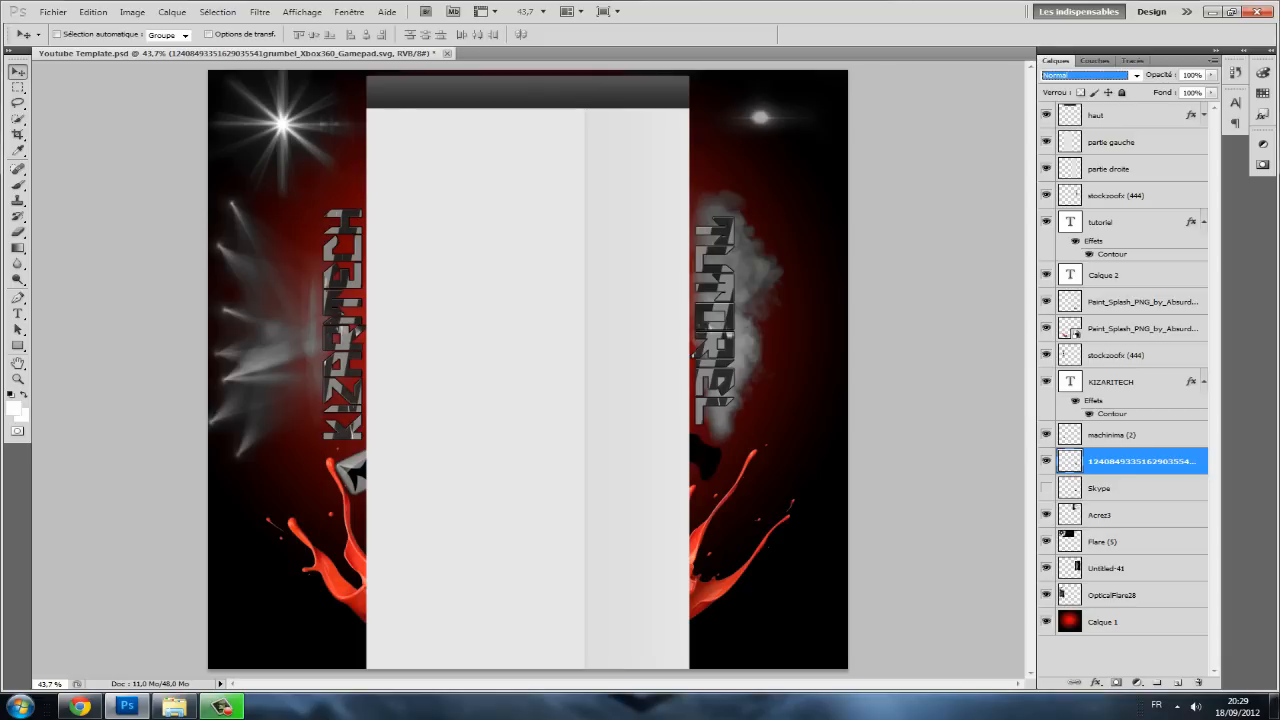
# - Hide the gamepad layer, and duplicate the machinima (2) icon, placing the copy below the tutorial text on the template's right strip
pyautogui.click(1046, 461)
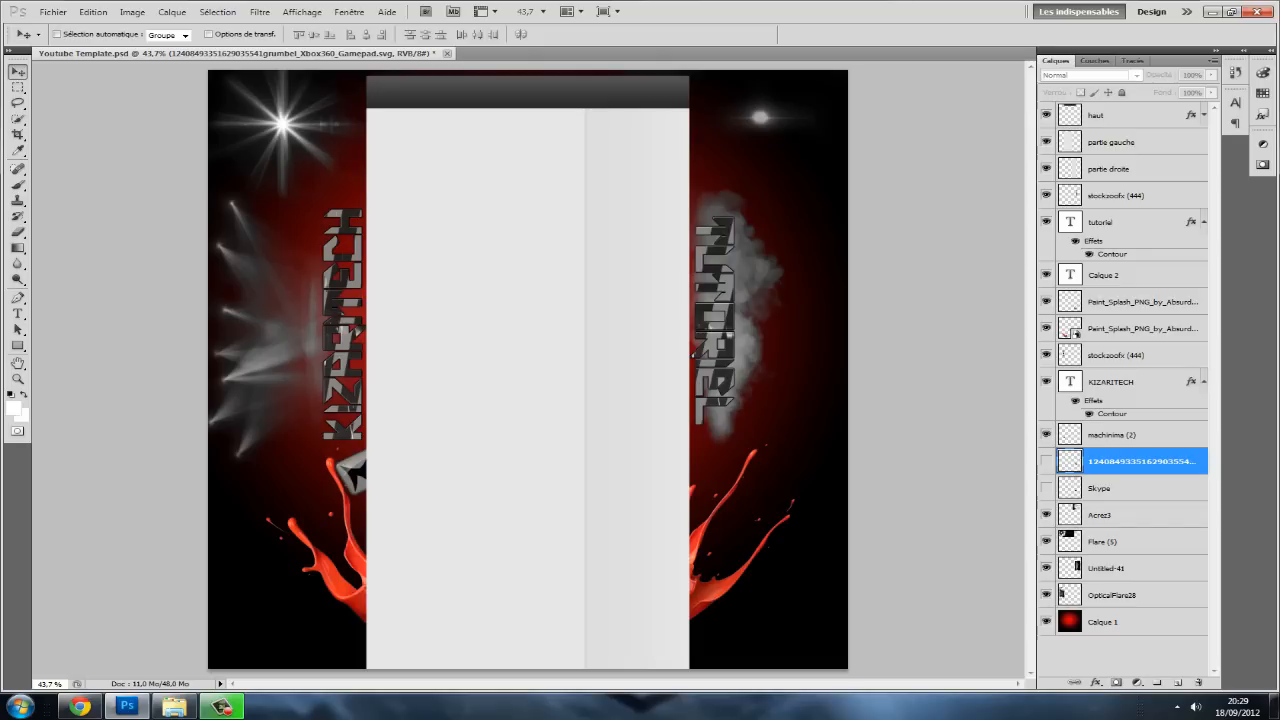
pyautogui.rightClick(1060, 434)
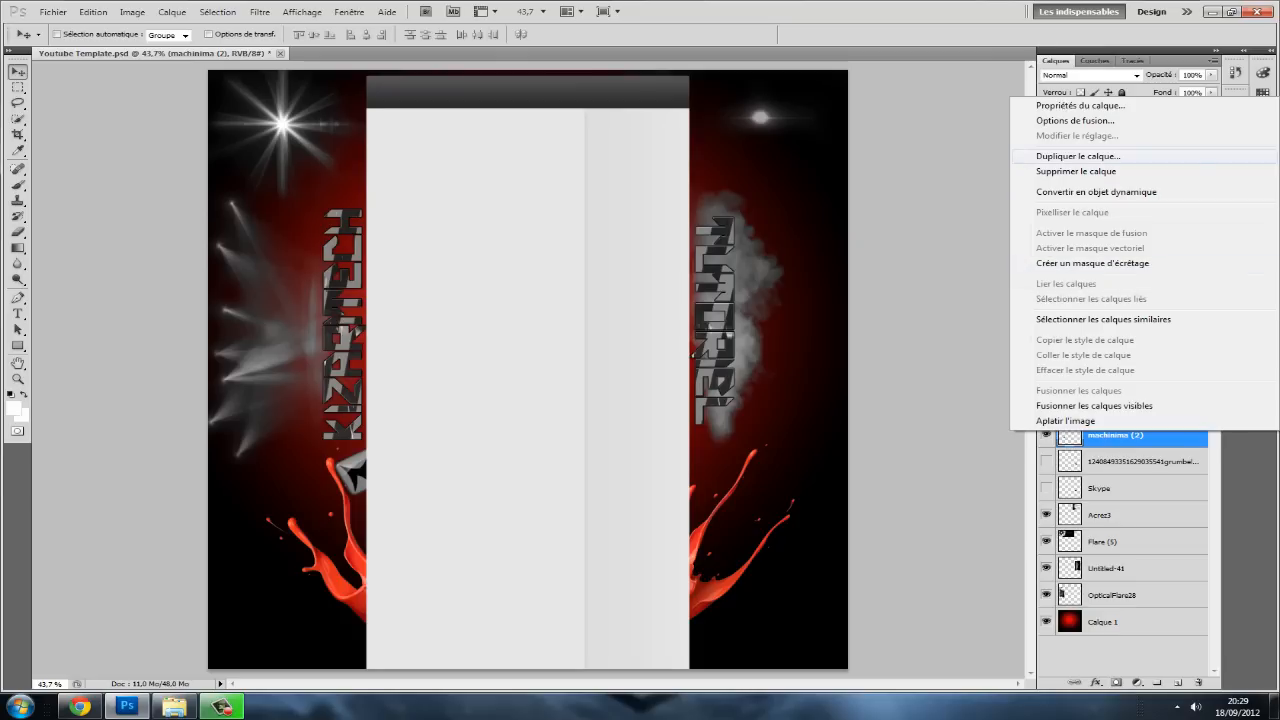
pyautogui.click(1078, 156)
pyautogui.press('Return')
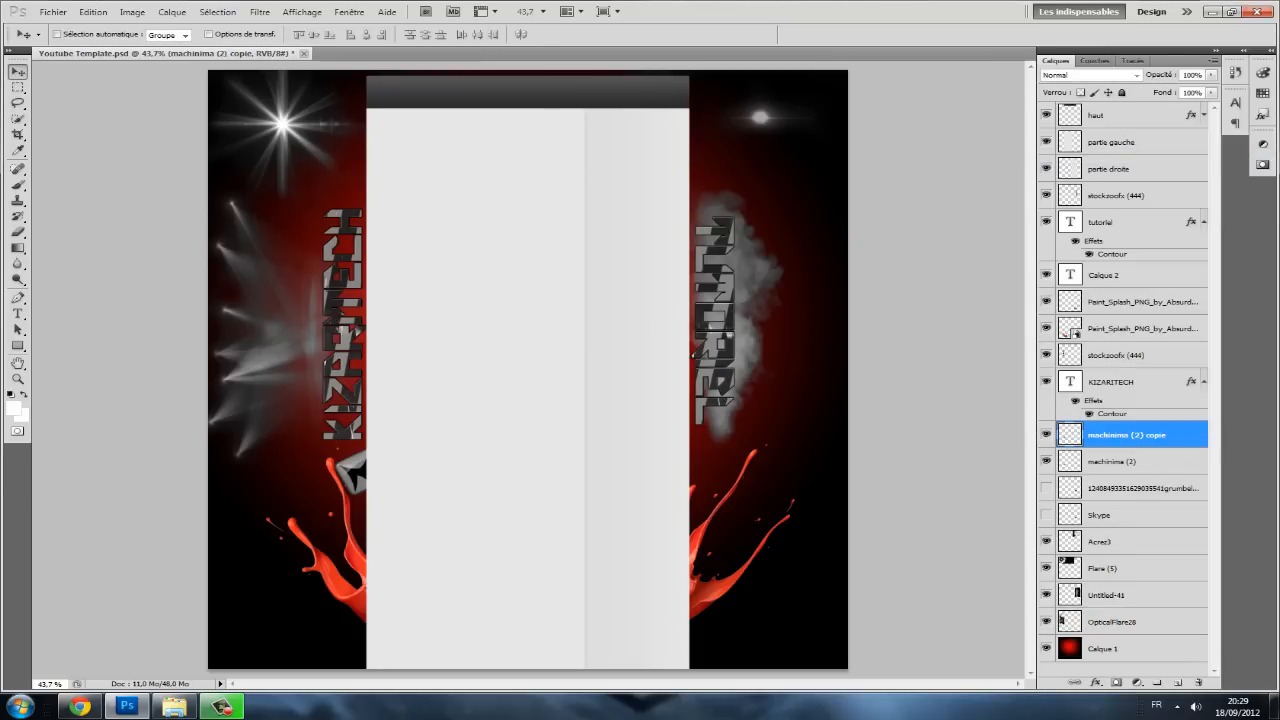
pyautogui.moveTo(352, 473); pyautogui.dragTo(702, 464)
# - Flip the copied machinima icon horizontally and shift it so it is partly tucked behind the central panel's edge
pyautogui.hotkey('ctrl', 't')
pyautogui.rightClick(718, 465)
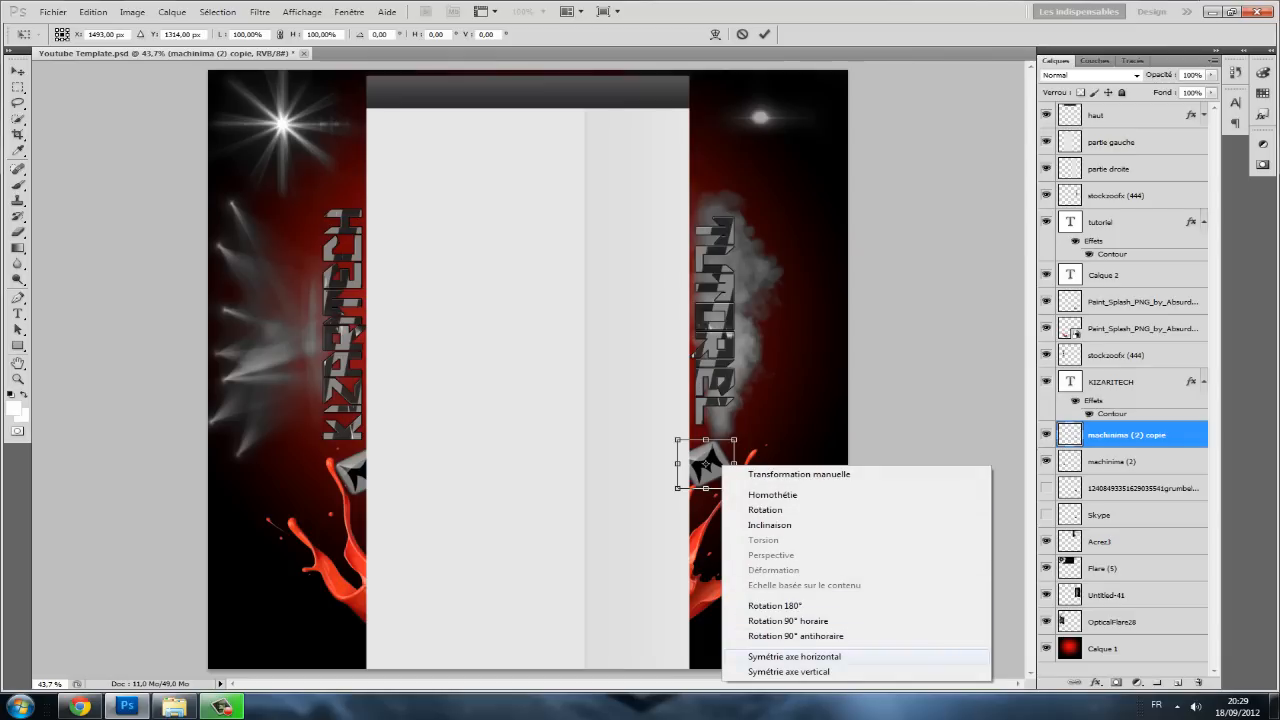
pyautogui.click(794, 656)
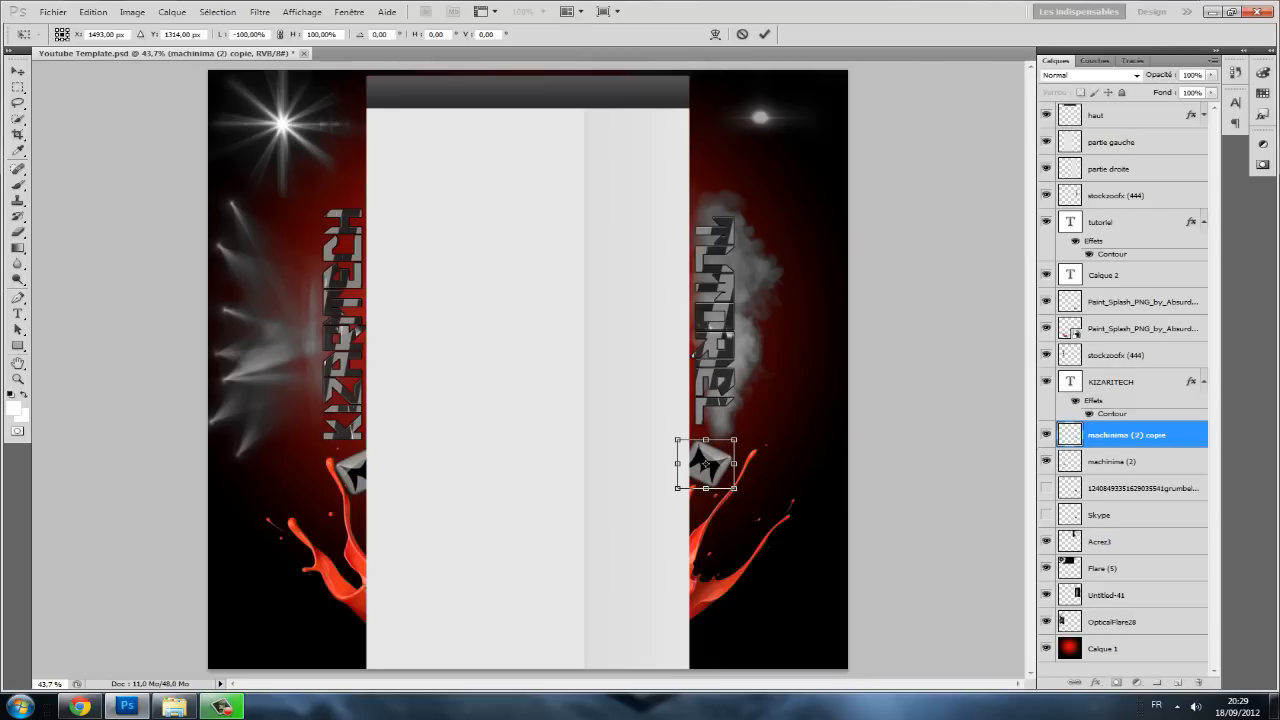
pyautogui.moveTo(705, 463); pyautogui.dragTo(694, 462)
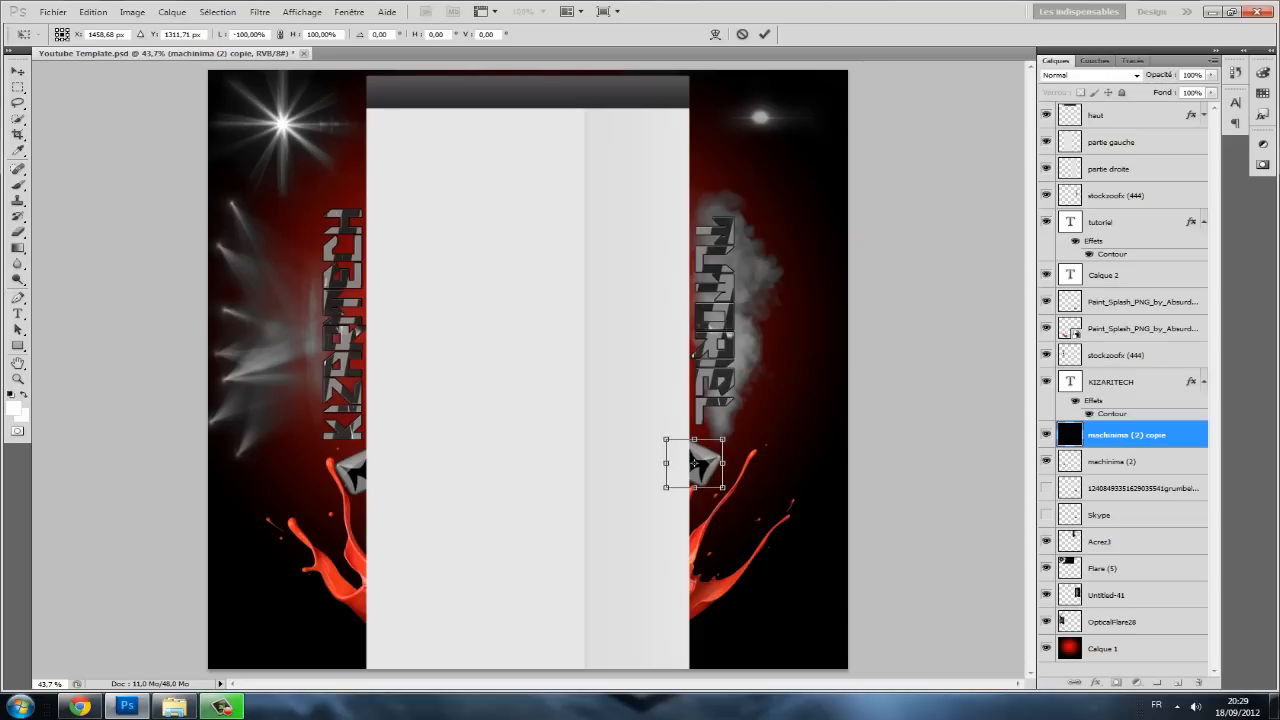
pyautogui.click(17, 71)
pyautogui.press('Return')
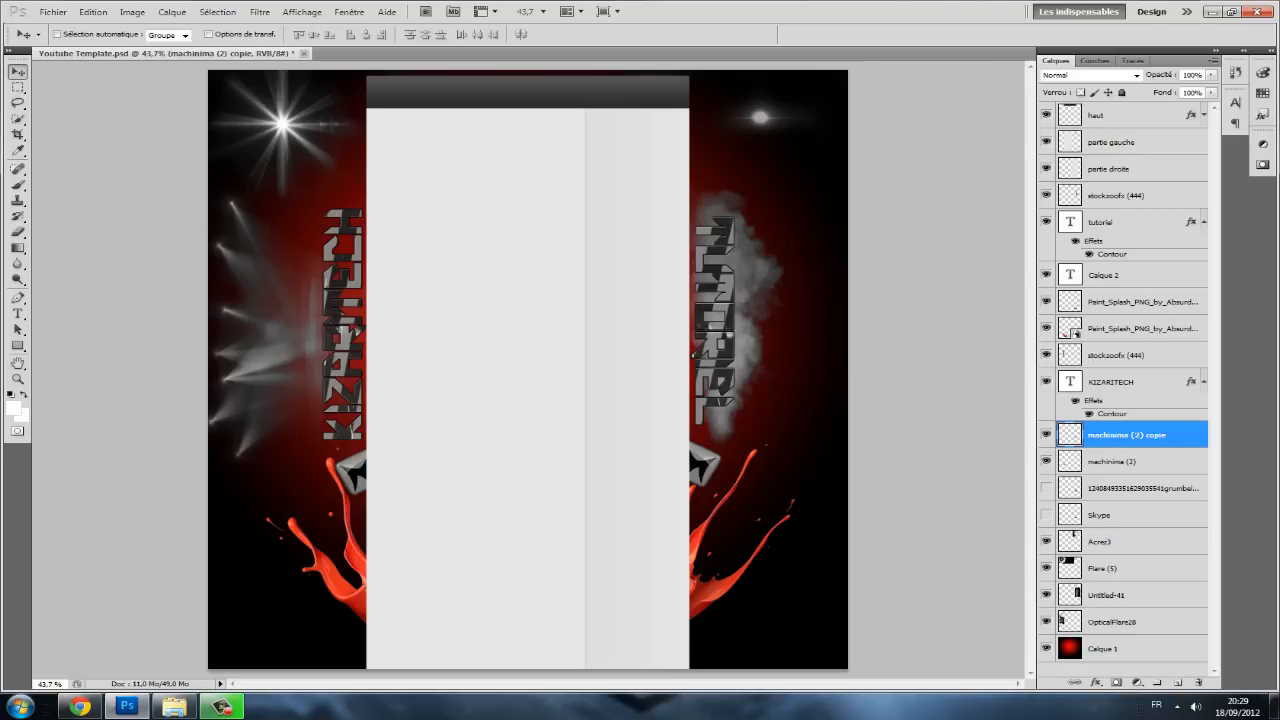
# - Hide the Flare (5) layer and start a text in the template's upper-left corner
pyautogui.click(1046, 568)
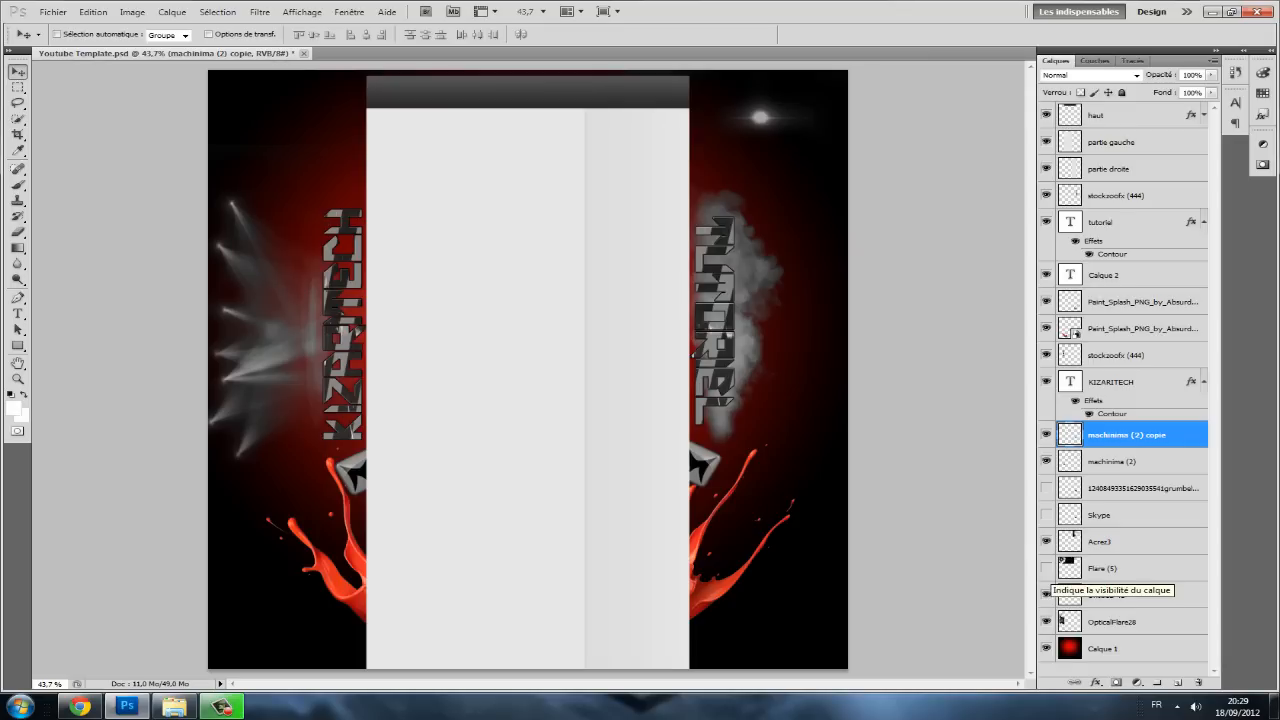
pyautogui.press('t')
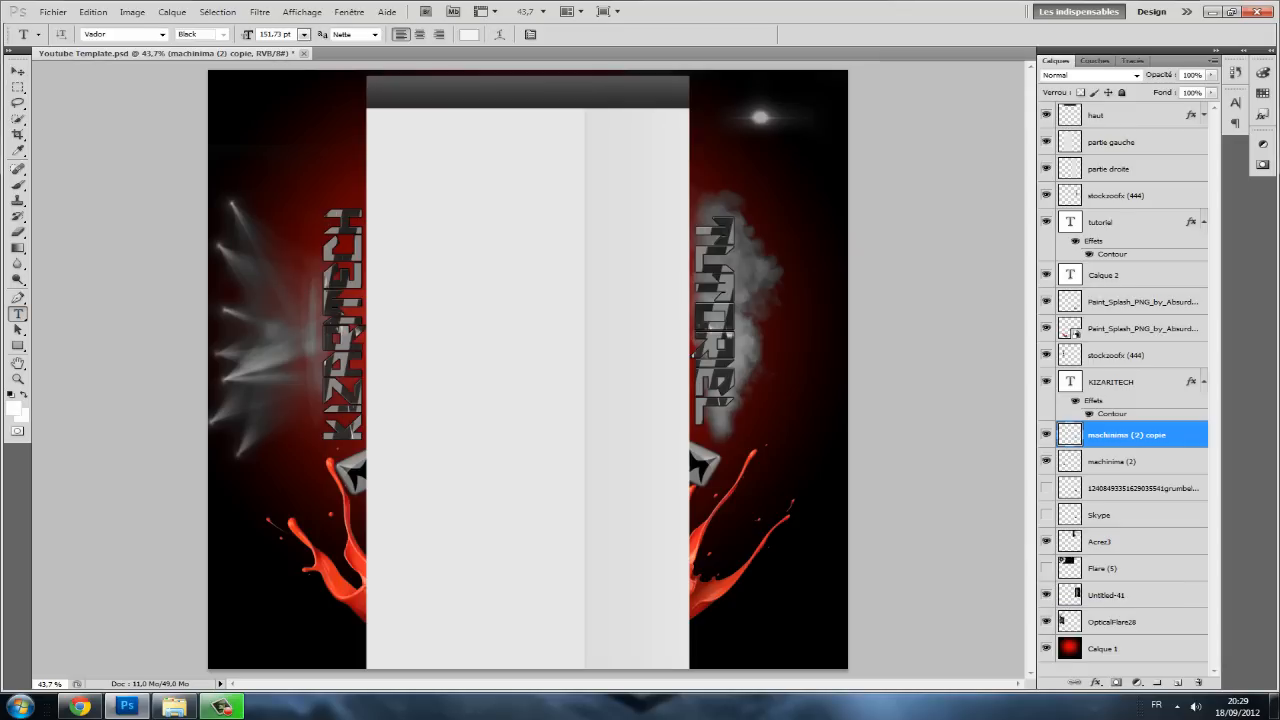
pyautogui.click(232, 118)
pyautogui.write('DES')
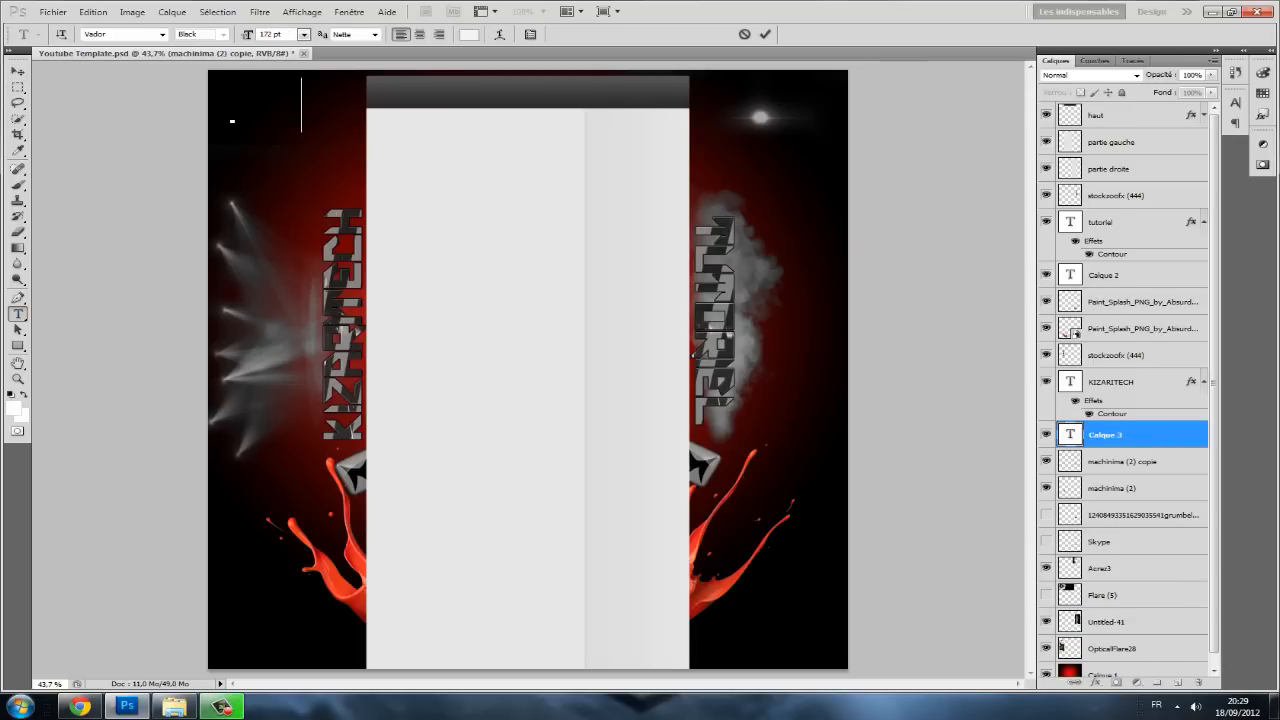
pyautogui.press('BackSpace')
pyautogui.press('BackSpace')
pyautogui.press('BackSpace')
# - Set the text font to Agency FB Regular at 11 pt
pyautogui.click(162, 34)
pyautogui.click(162, 34)
pyautogui.click(95, 34)
pyautogui.write('Age')
pyautogui.click(304, 34)
pyautogui.click(290, 131)
pyautogui.press('Return')
# - Start a new text layer in the template's upper-left corner and set its size to 48 pt
pyautogui.click(18, 314)
pyautogui.click(234, 117)
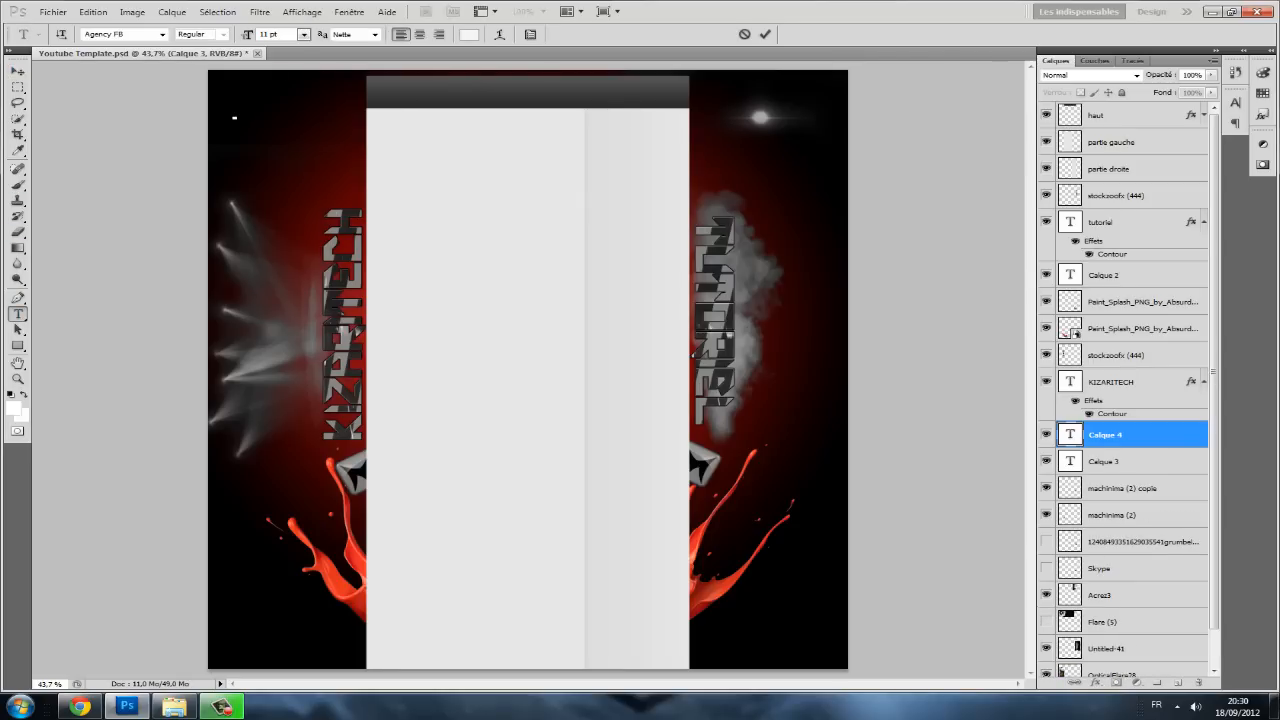
pyautogui.click(303, 34)
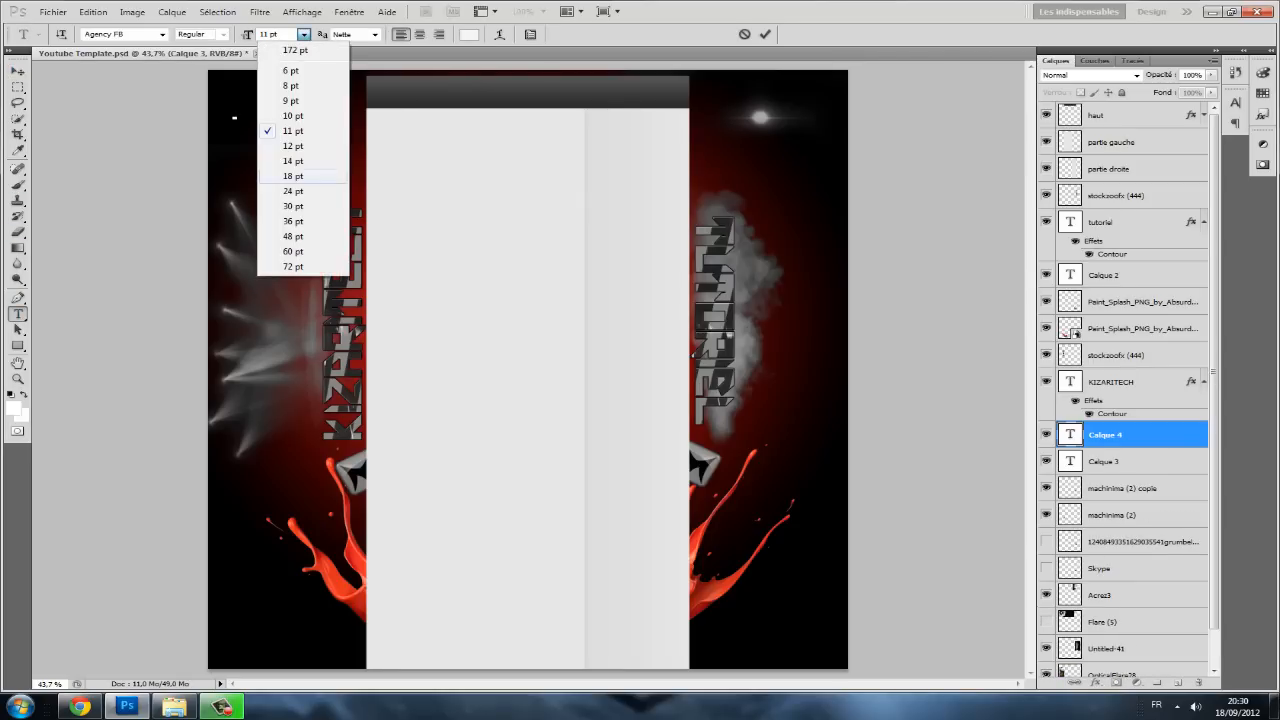
pyautogui.click(300, 176)
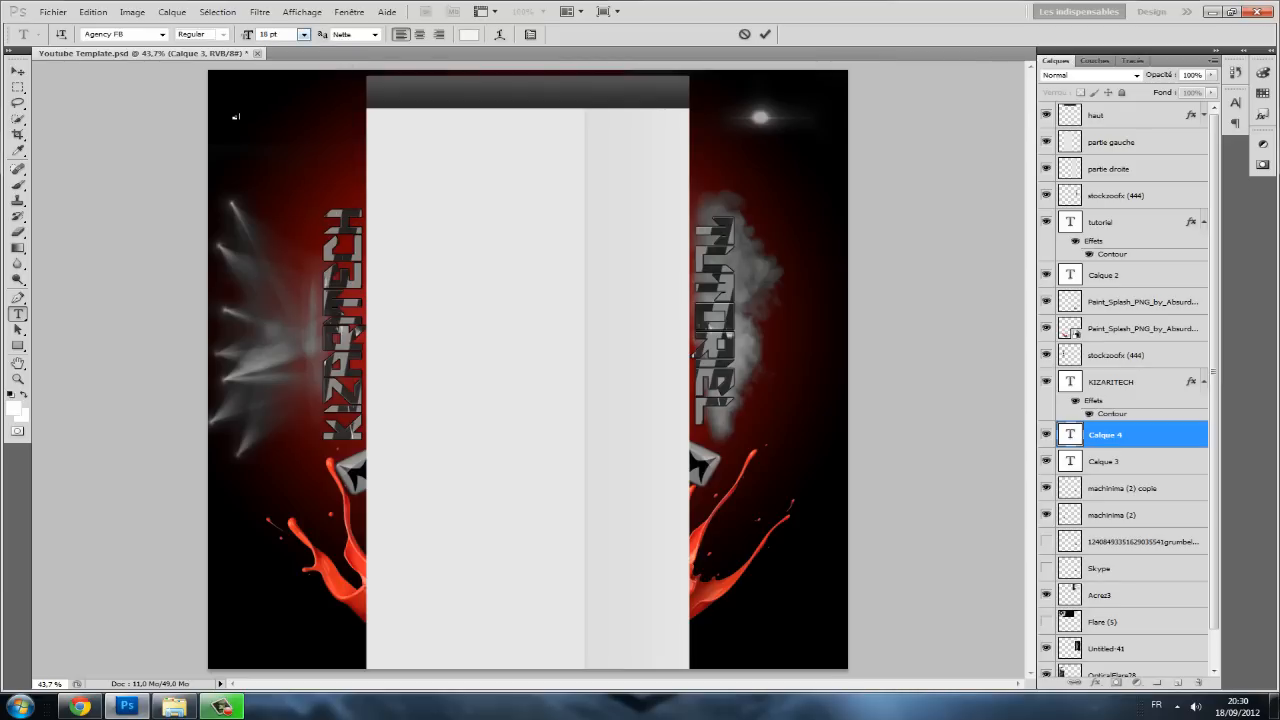
pyautogui.click(303, 34)
pyautogui.click(303, 34)
pyautogui.click(303, 34)
pyautogui.click(293, 236)
pyautogui.write('a')
pyautogui.press('BackSpace')
pyautogui.write('Agen')
pyautogui.press('BackSpace')
pyautogui.press('BackSpace')
pyautogui.press('BackSpace')
pyautogui.press('BackSpace')
# - Enter the credit text "Designed by Kizaritech" and move it slightly up and left, near the template's upper-left corner
pyautogui.write('Designed by KizarITEC')
pyautogui.press('BackSpace')
pyautogui.press('BackSpace')
pyautogui.press('BackSpace')
pyautogui.write('t')
pyautogui.press('BackSpace')
pyautogui.press('BackSpace')
pyautogui.write('itech')
pyautogui.press('BackSpace')
pyautogui.press('BackSpace')
pyautogui.write('ch')
pyautogui.click(18, 71)
pyautogui.moveTo(291, 113); pyautogui.dragTo(281, 100)
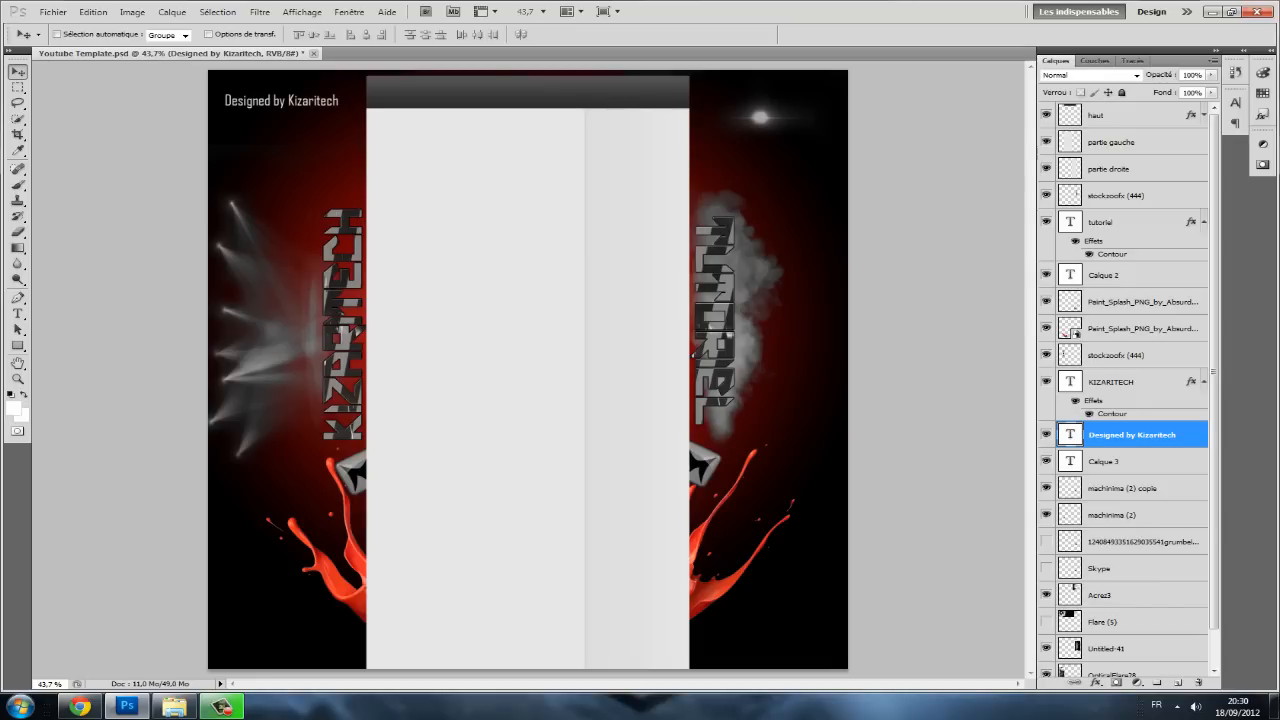
pyautogui.click(174, 706)
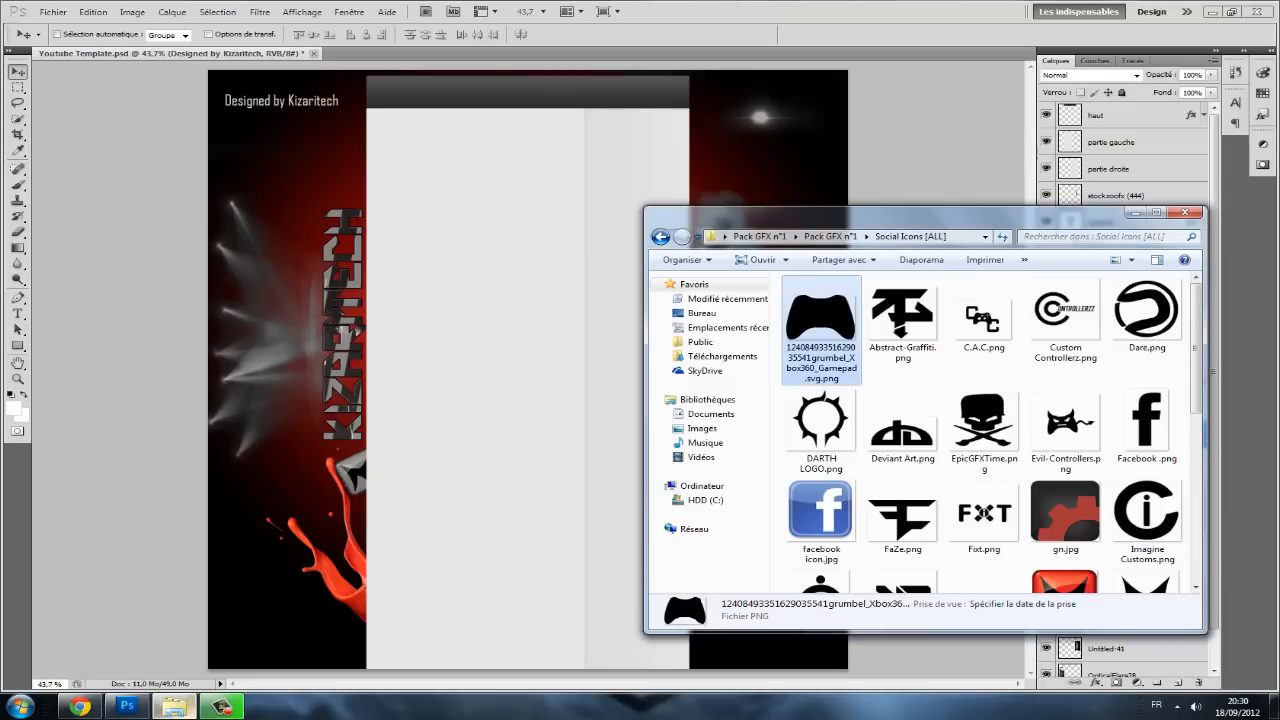
pyautogui.click(661, 237)
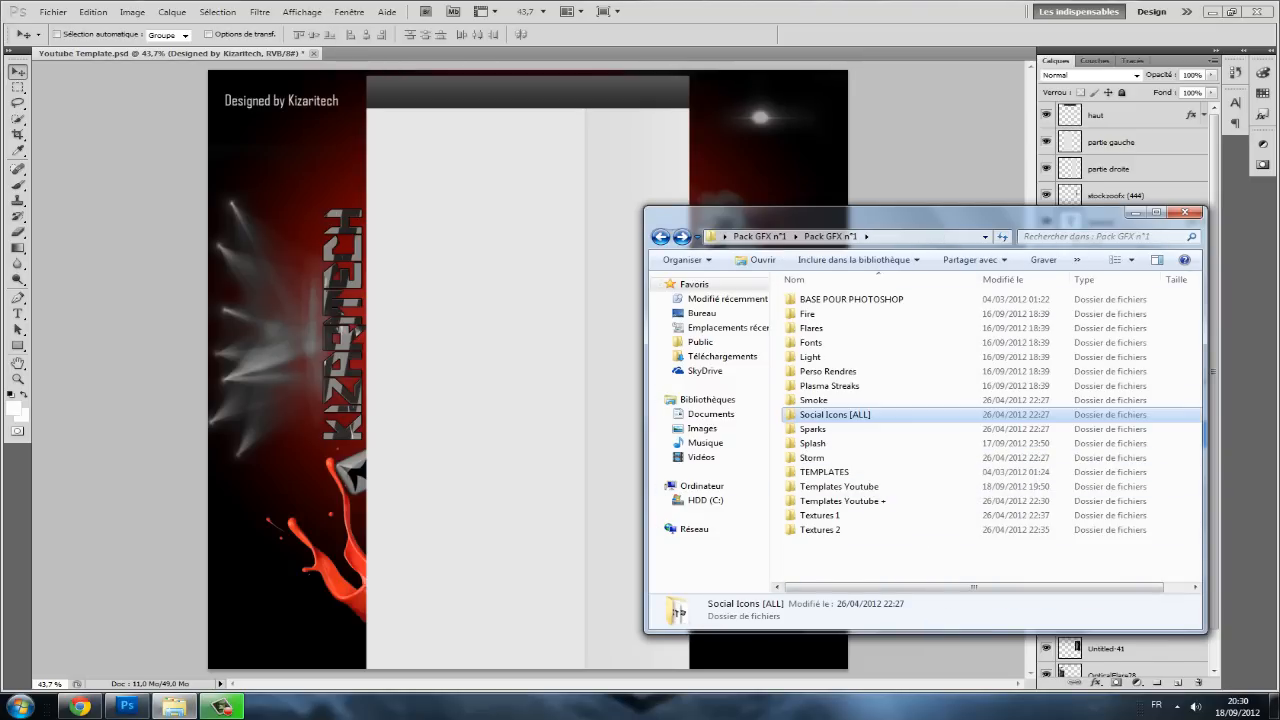
pyautogui.click(127, 706)
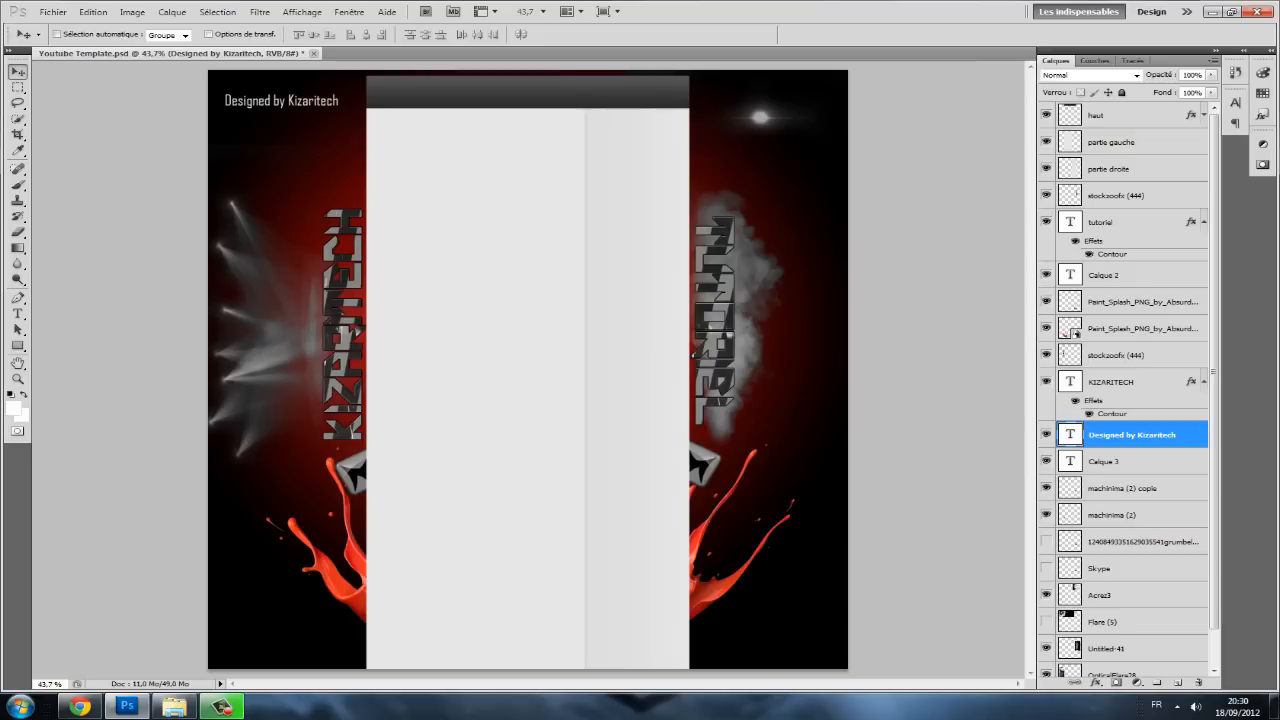